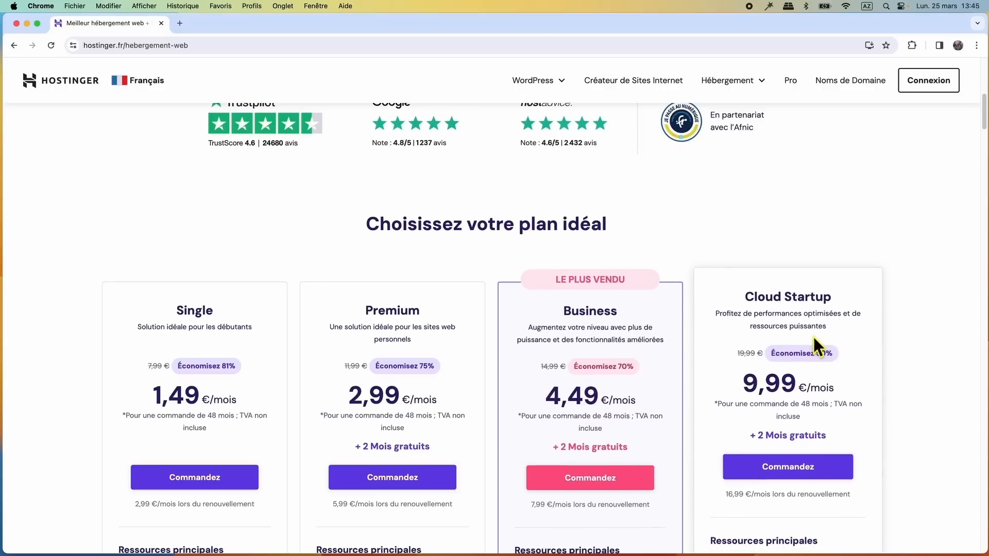
Open the Hébergement Cloud page and review the Cloud Startup, Cloud Professional and Cloud Enterprise plans
{"action": "left_click", "coordinate": [736, 81]}
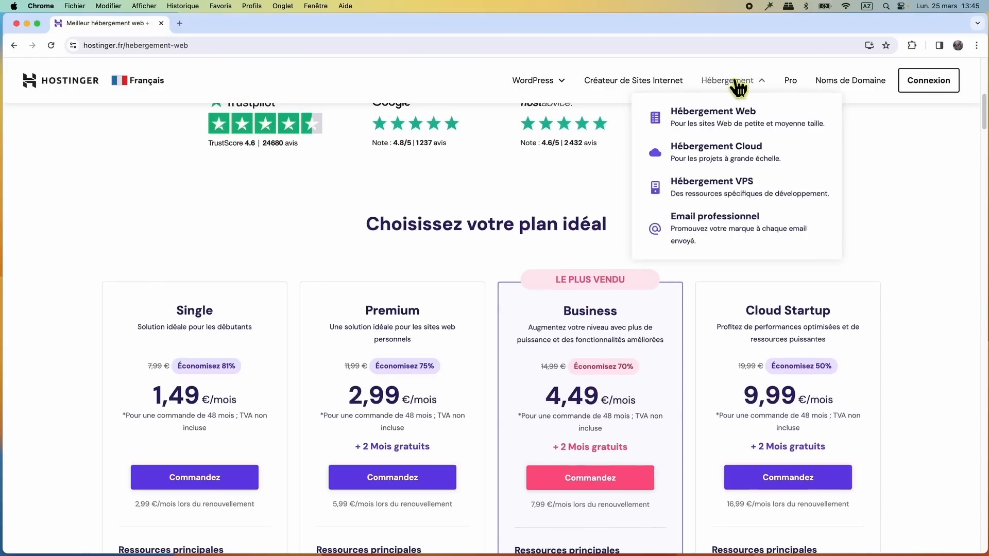
{"action": "left_click", "coordinate": [733, 153]}
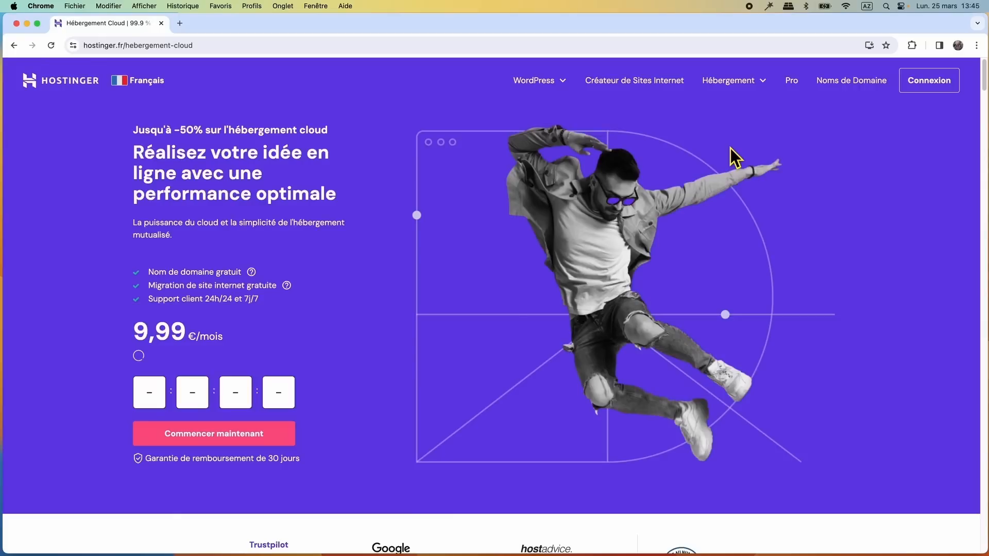
{"action": "scroll", "coordinate": [659, 209], "scroll_direction": "down", "scroll_amount": 5}
{"action": "scroll", "coordinate": [659, 209], "scroll_direction": "down", "scroll_amount": 5}
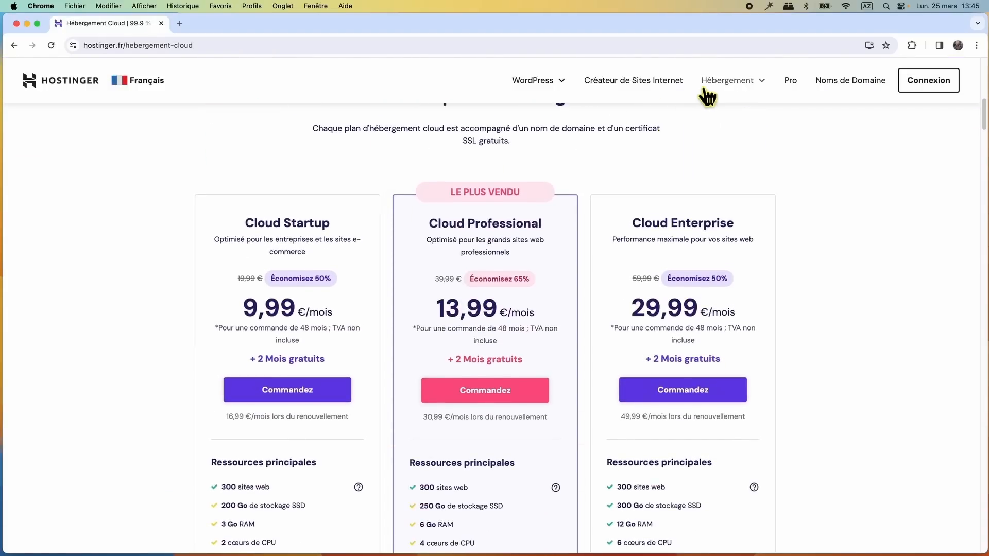
{"action": "mouse_move", "coordinate": [708, 95]}
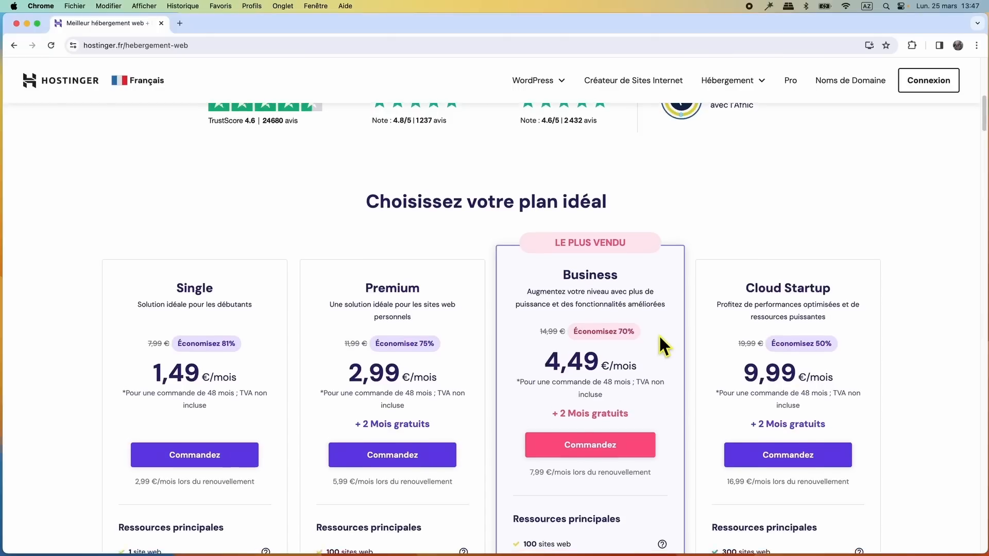
Compare the prices, resources, WordPress tools, site builder, security and support features of the four web hosting plans
{"action": "scroll", "coordinate": [659, 335], "scroll_direction": "down", "scroll_amount": 2}
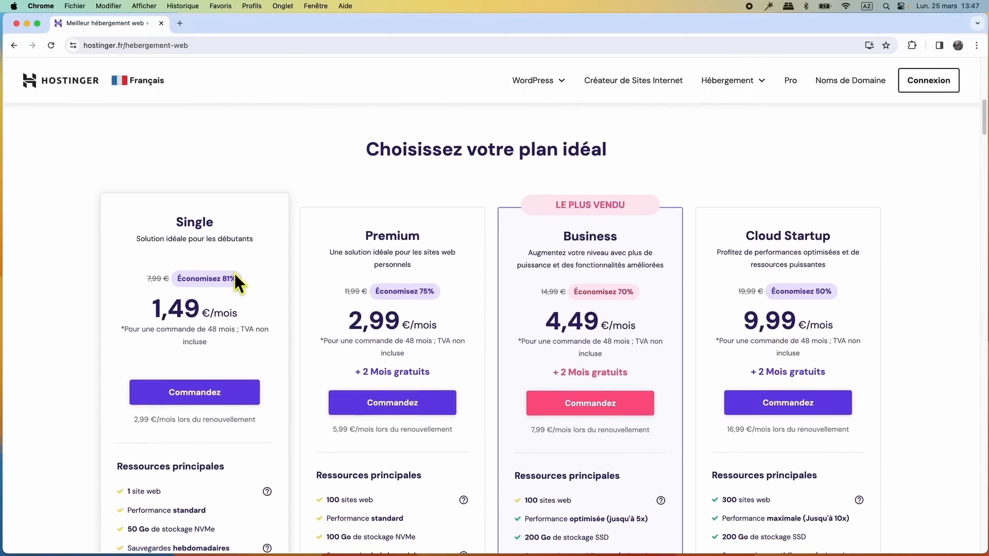
{"action": "scroll", "coordinate": [451, 165], "scroll_direction": "down", "scroll_amount": 5}
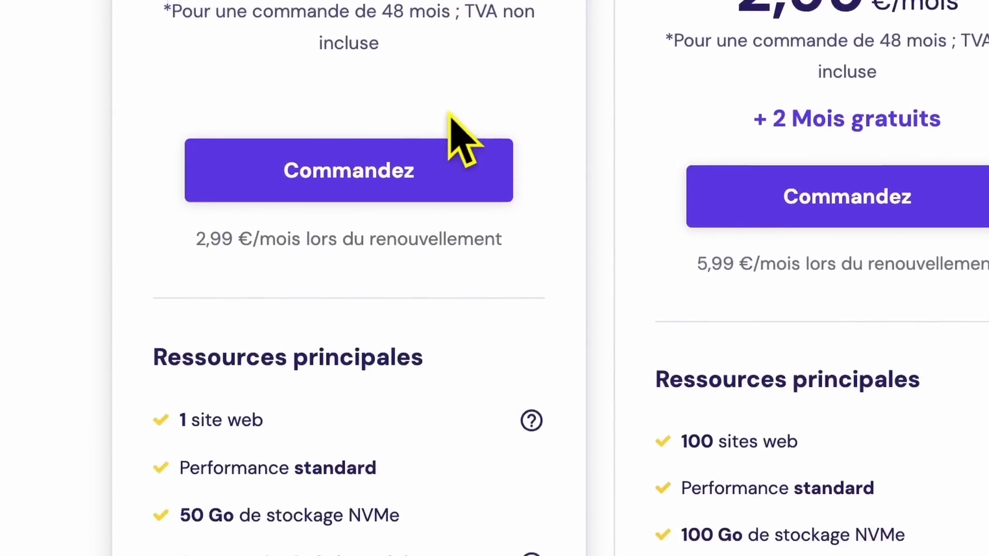
{"action": "scroll", "coordinate": [294, 288], "scroll_direction": "down", "scroll_amount": 3}
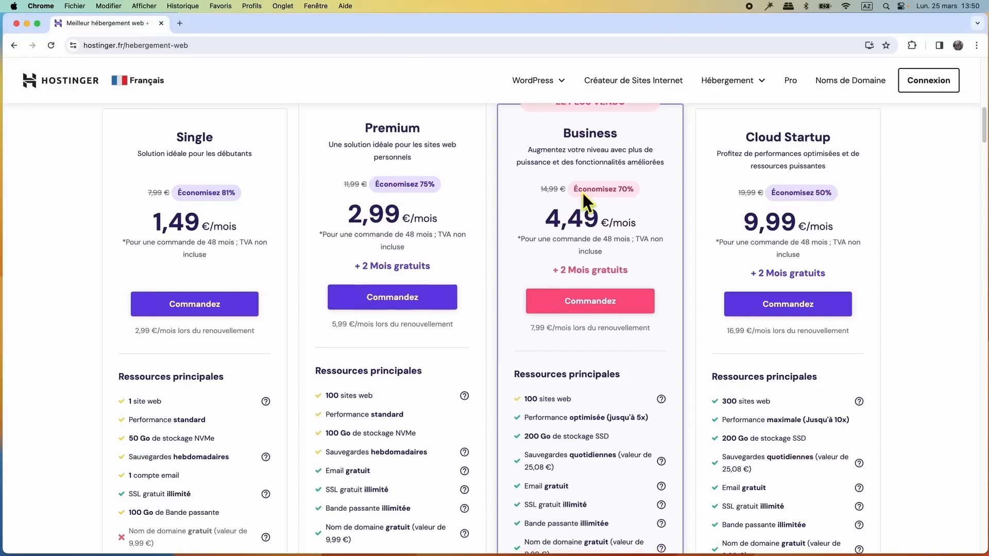
{"action": "scroll", "coordinate": [669, 345], "scroll_direction": "down", "scroll_amount": 5}
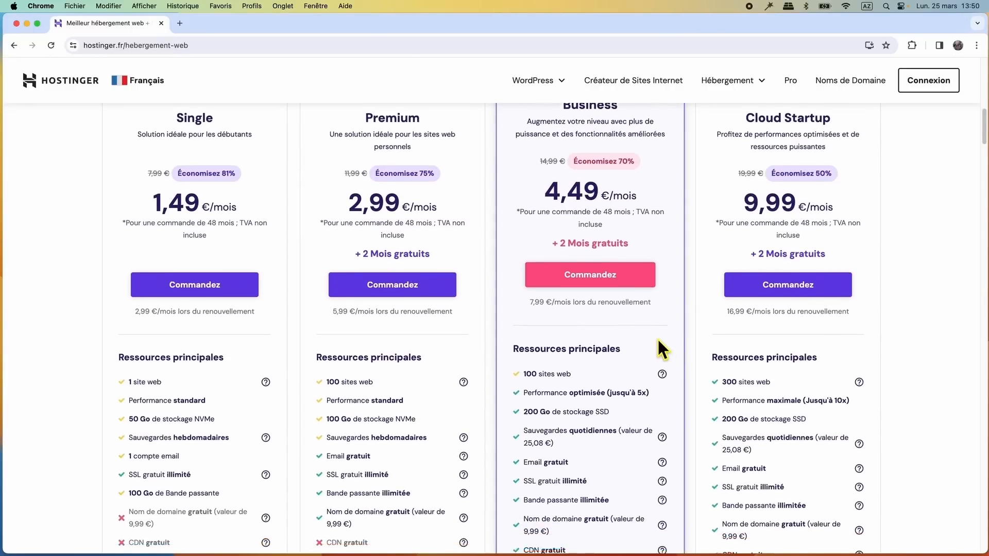
{"action": "scroll", "coordinate": [654, 338], "scroll_direction": "down", "scroll_amount": 3}
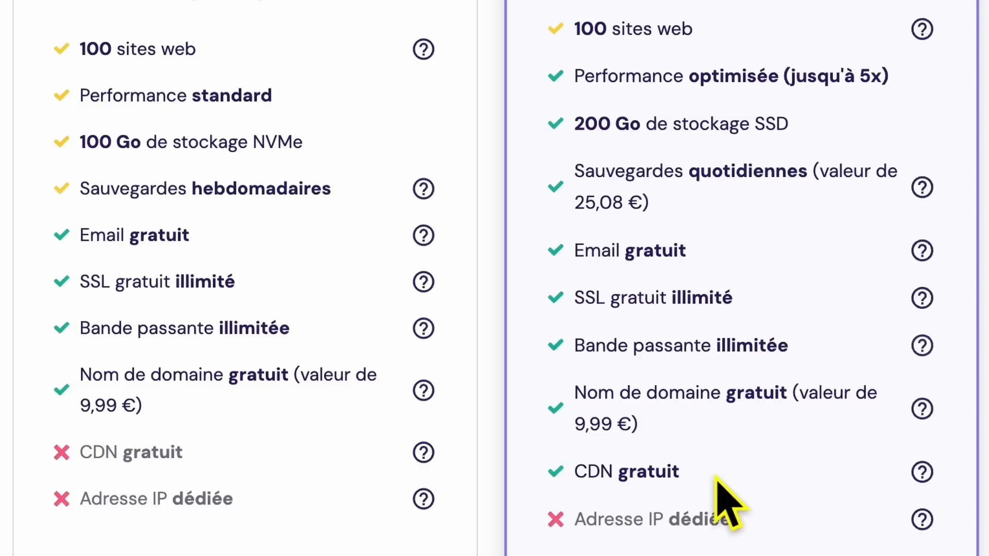
{"action": "scroll", "coordinate": [718, 481], "scroll_direction": "down", "scroll_amount": 10}
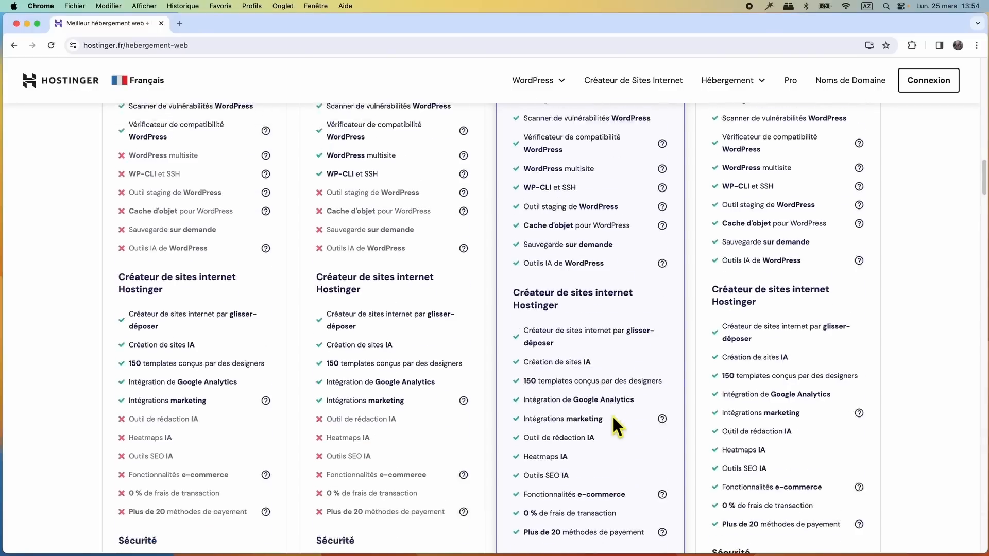
{"action": "scroll", "coordinate": [617, 425], "scroll_direction": "down", "scroll_amount": 2}
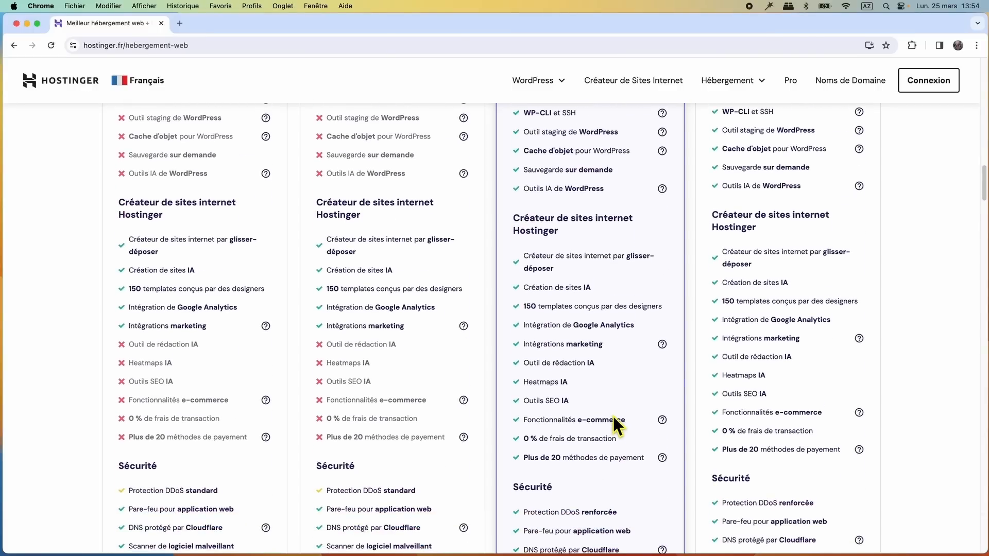
{"action": "scroll", "coordinate": [613, 415], "scroll_direction": "down", "scroll_amount": 3}
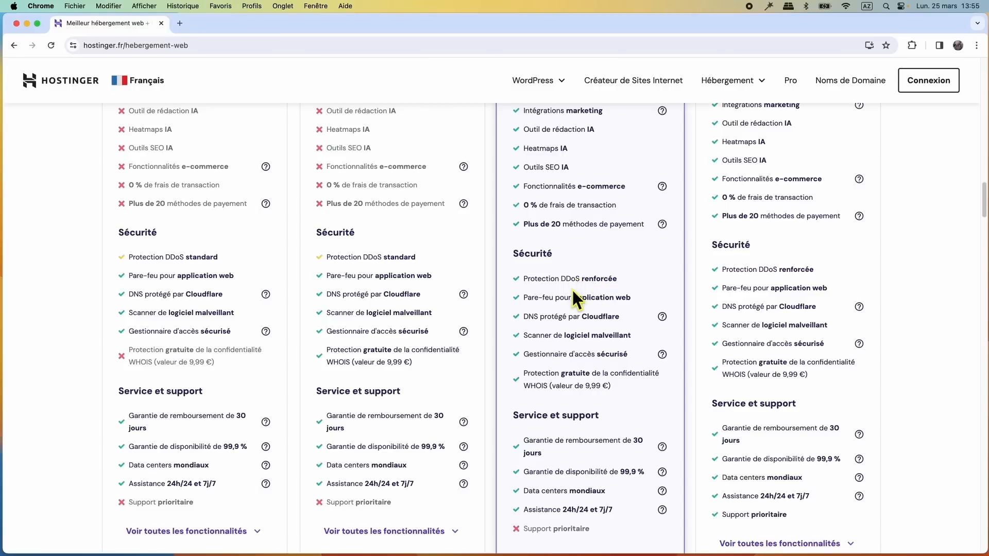
Order the Business web hosting plan and choose the 24-month period
{"action": "scroll", "coordinate": [572, 297], "scroll_direction": "up", "scroll_amount": 15}
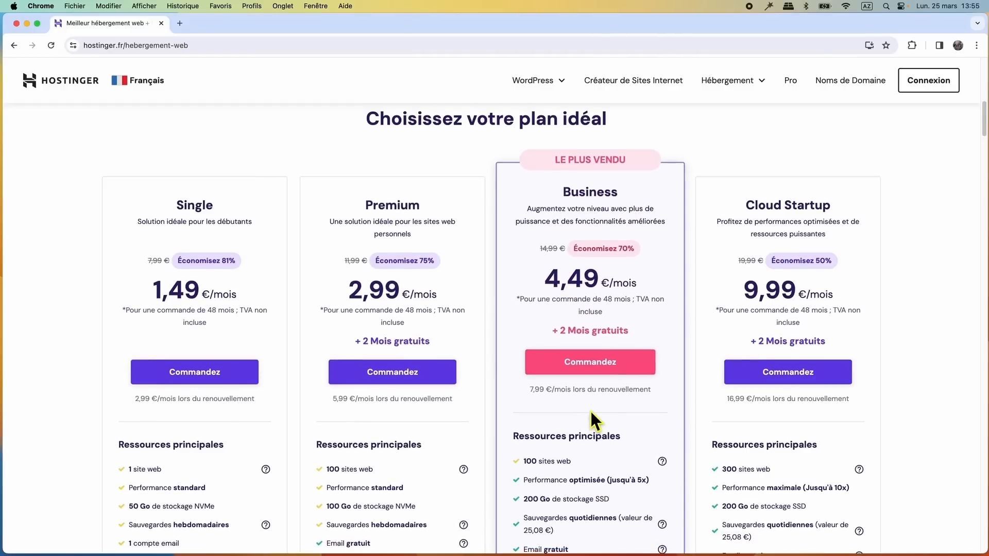
{"action": "left_click", "coordinate": [588, 362]}
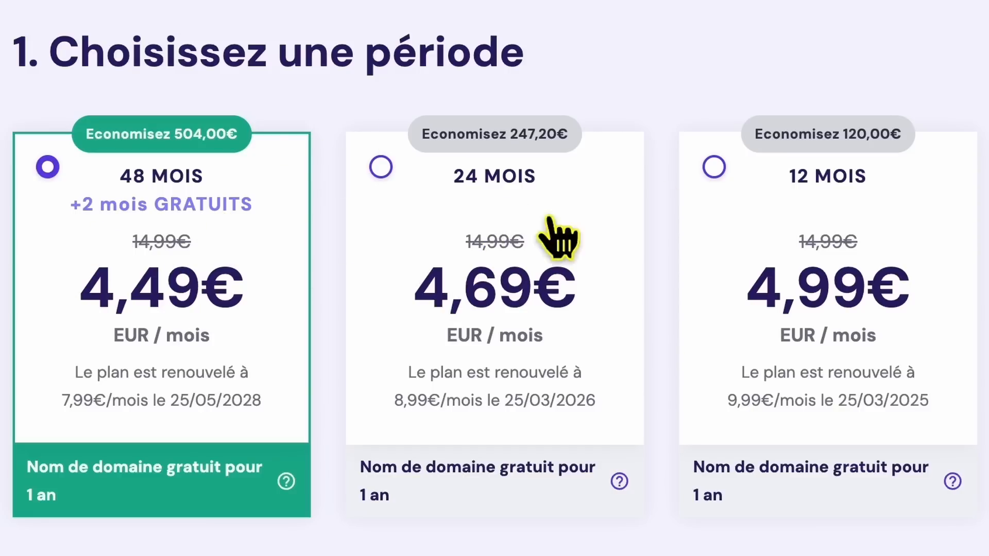
{"action": "left_click", "coordinate": [481, 297]}
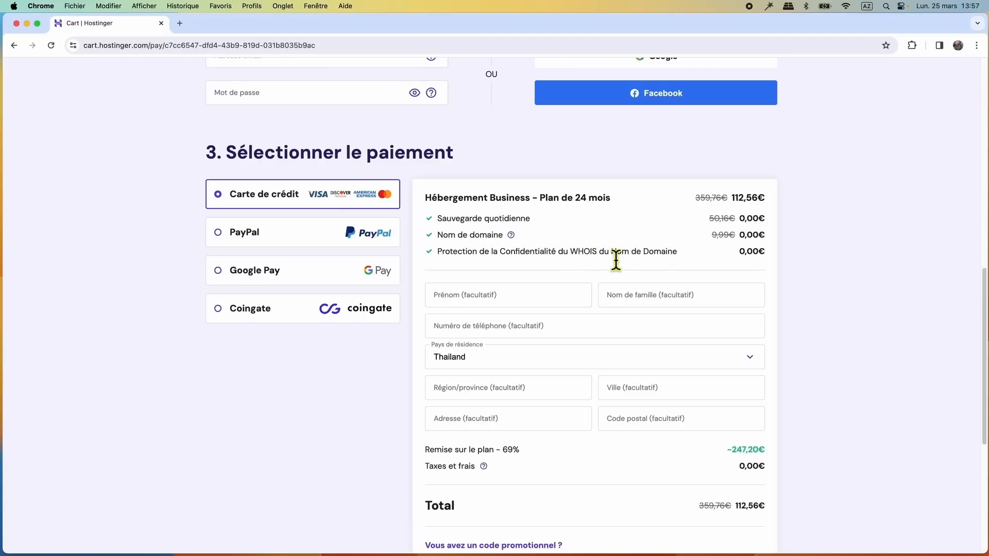
Apply the promotional code TOPTUTOWEB to the 24-month Business hosting order
{"action": "scroll", "coordinate": [656, 494], "scroll_direction": "down", "scroll_amount": 3}
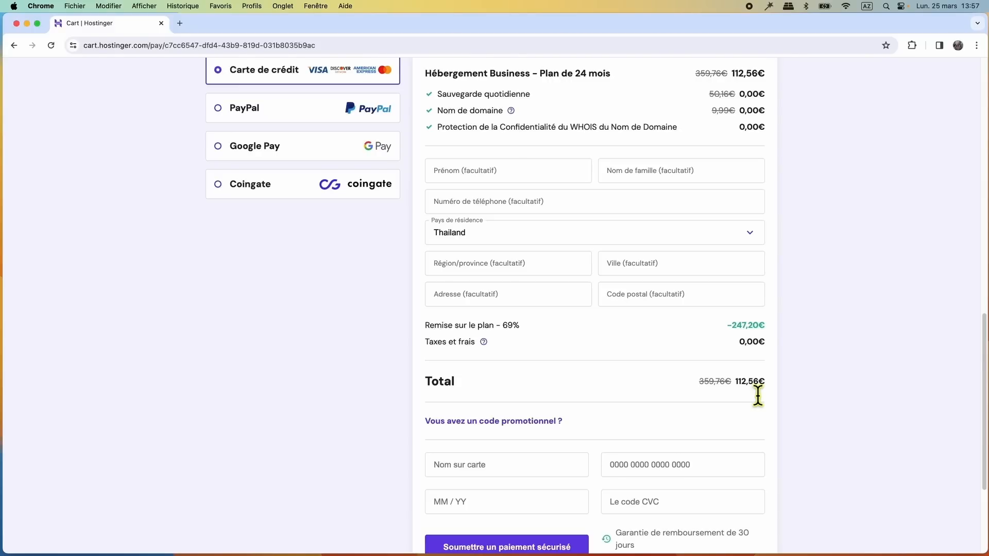
{"action": "left_click", "coordinate": [481, 422]}
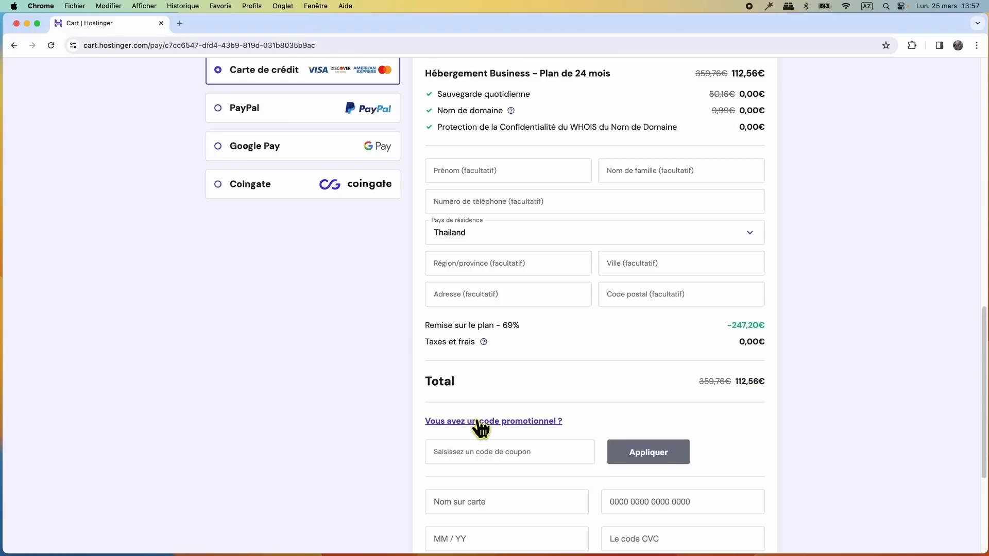
{"action": "left_click", "coordinate": [493, 468]}
{"action": "type", "text": "TOPTUTOWEB"}
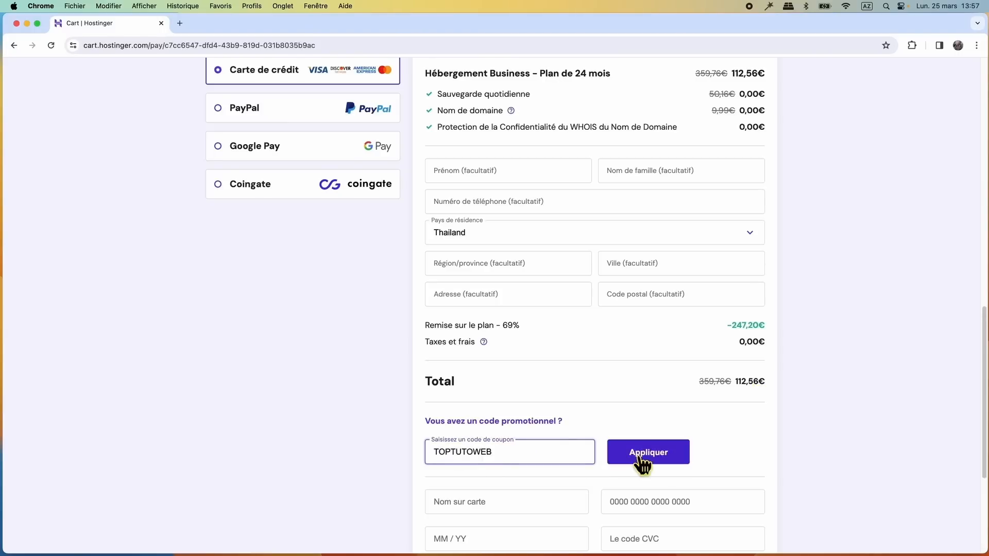
{"action": "left_click", "coordinate": [641, 458]}
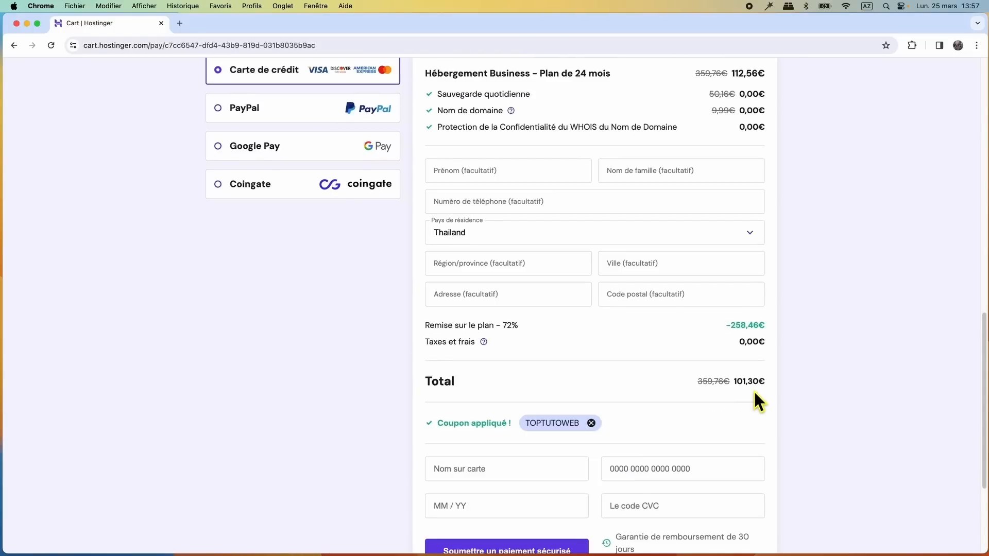
Switch the Business hosting order to the 48-month period and review its order summary
{"action": "scroll", "coordinate": [554, 206], "scroll_direction": "up", "scroll_amount": 15}
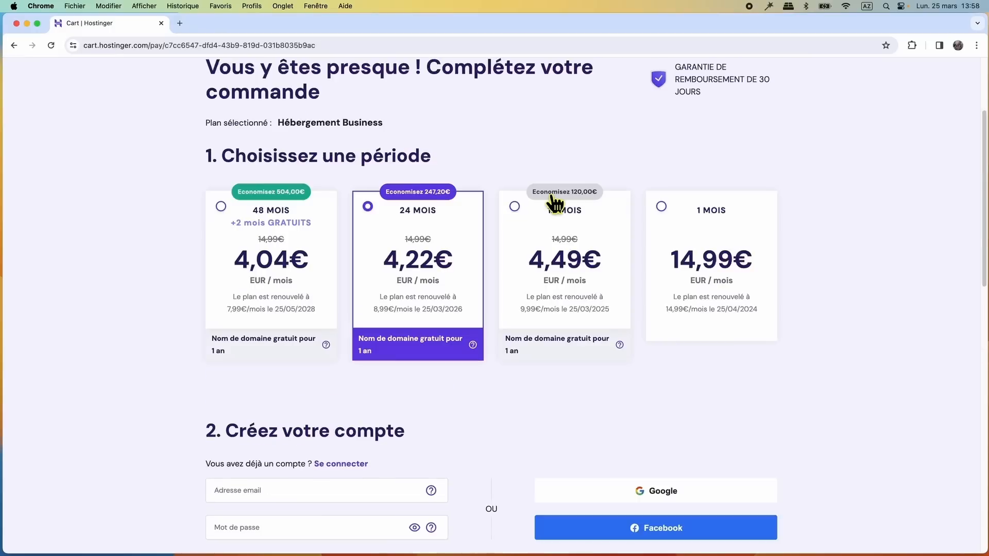
{"action": "left_click", "coordinate": [222, 207]}
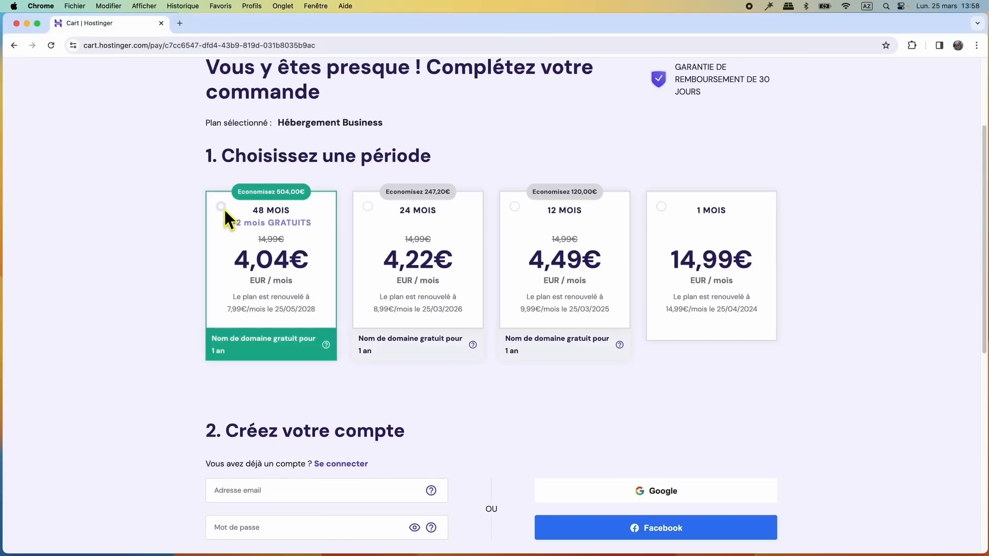
{"action": "scroll", "coordinate": [584, 437], "scroll_direction": "down", "scroll_amount": 8}
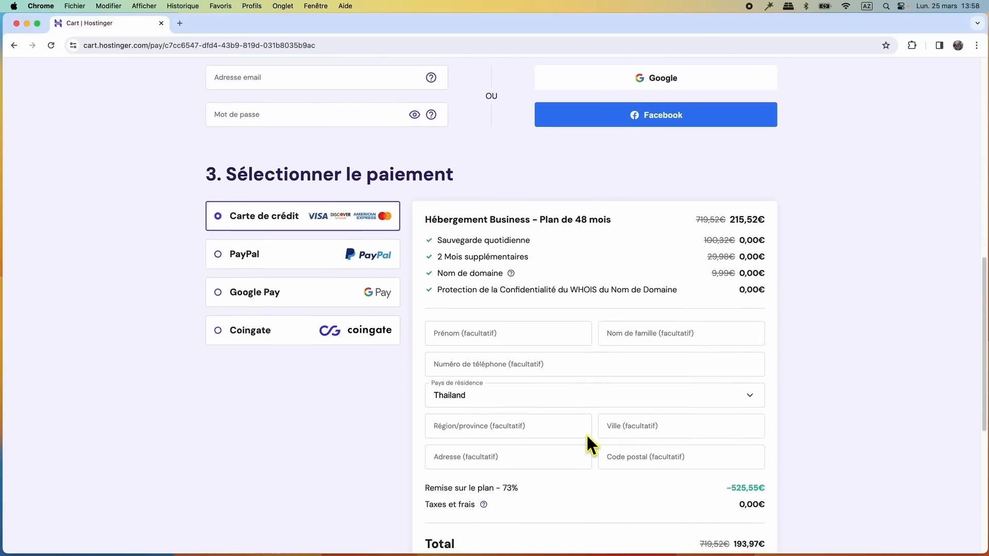
{"action": "scroll", "coordinate": [585, 433], "scroll_direction": "down", "scroll_amount": 3}
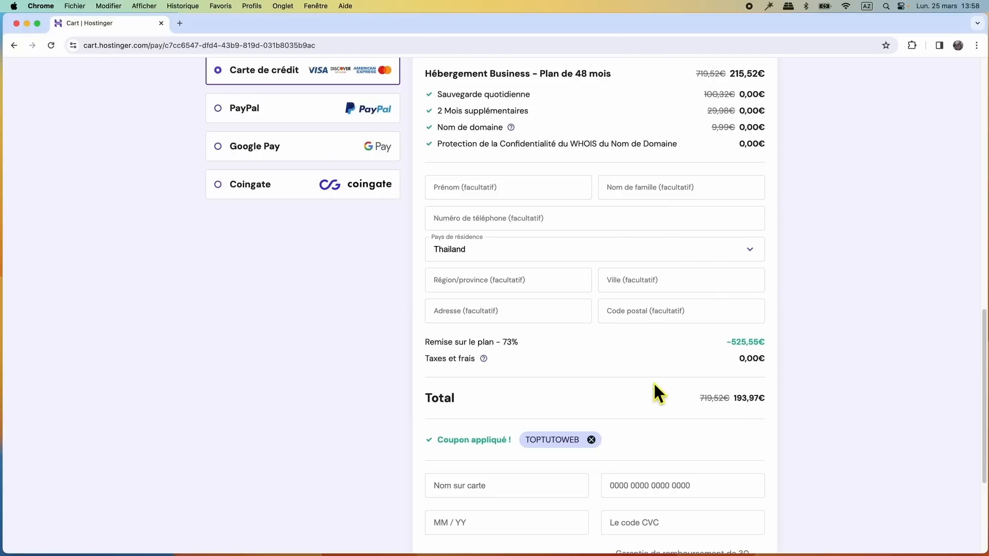
{"action": "scroll", "coordinate": [645, 375], "scroll_direction": "up", "scroll_amount": 14}
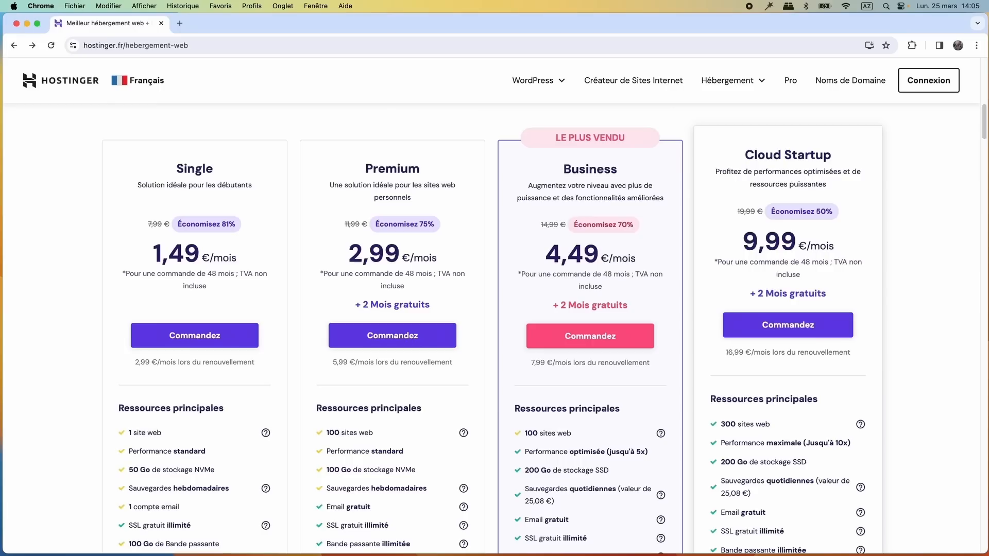
Order the Cloud Startup plan for 48 months and apply the promotional code TOPTUTOWEB
{"action": "scroll", "coordinate": [793, 337], "scroll_direction": "down", "scroll_amount": 4}
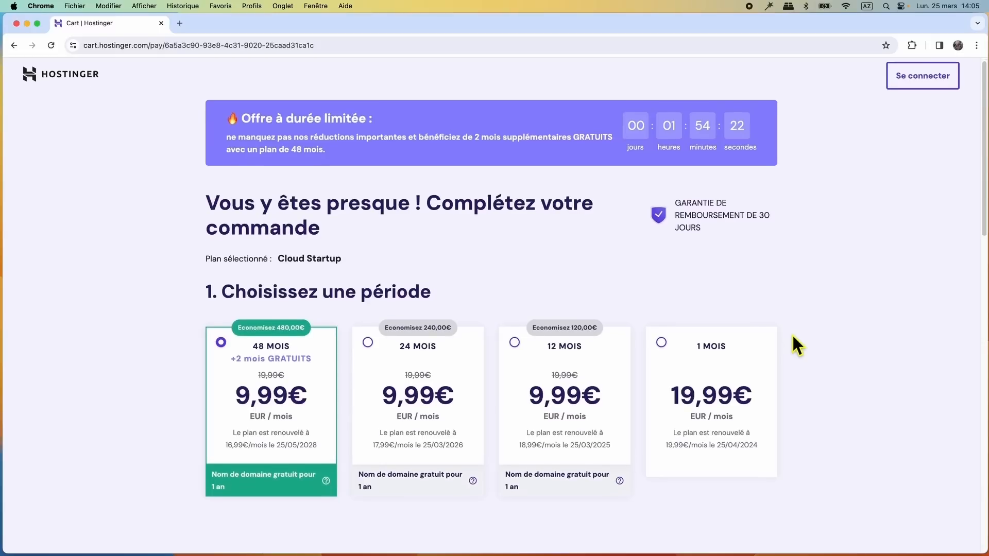
{"action": "scroll", "coordinate": [793, 337], "scroll_direction": "up", "scroll_amount": 1}
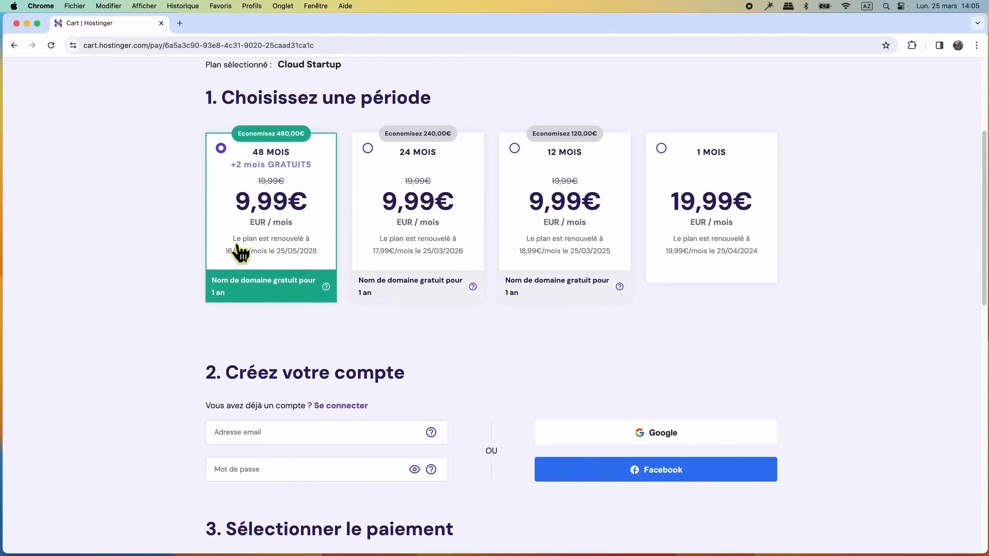
{"action": "scroll", "coordinate": [525, 402], "scroll_direction": "down", "scroll_amount": 9}
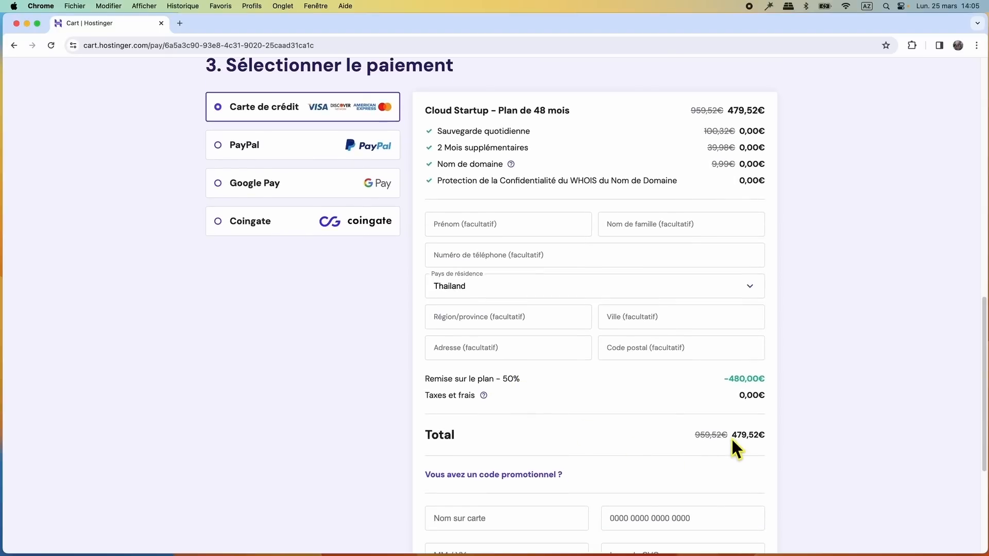
{"action": "scroll", "coordinate": [618, 458], "scroll_direction": "down", "scroll_amount": 2}
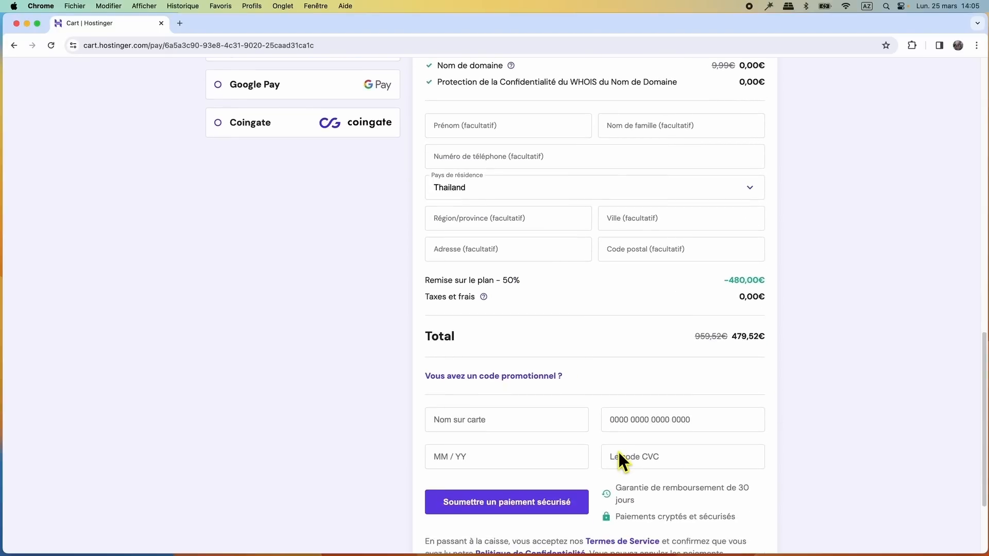
{"action": "left_click", "coordinate": [519, 380]}
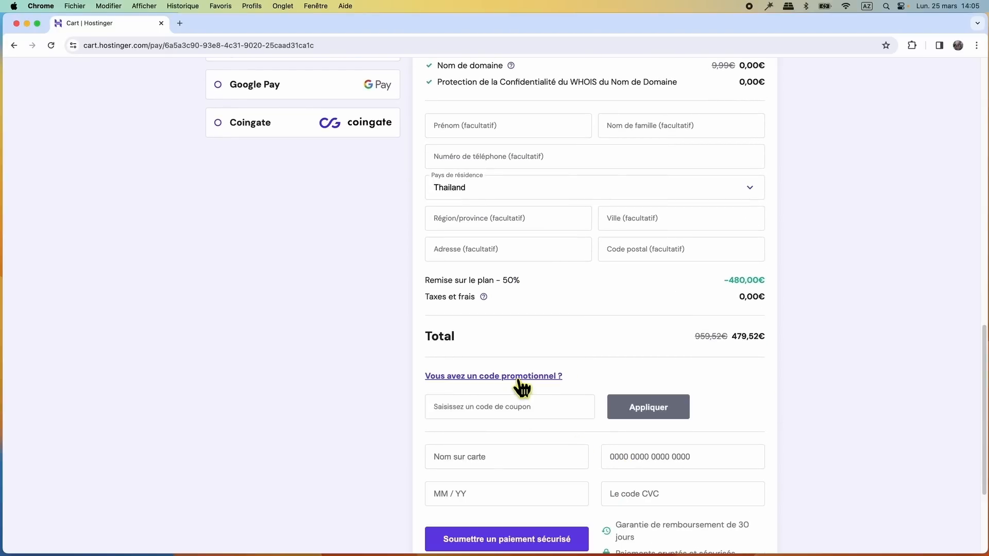
{"action": "left_click", "coordinate": [510, 416]}
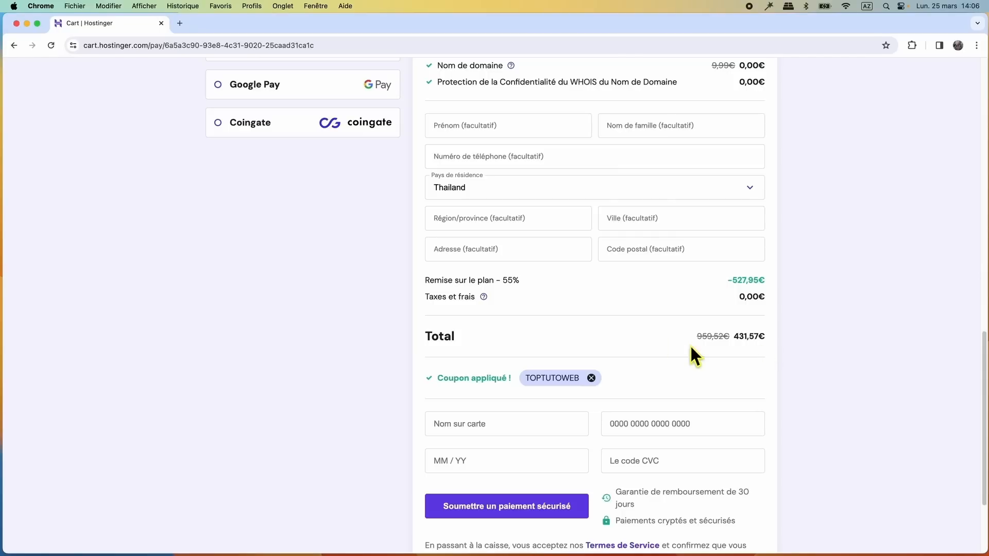
Change the Cloud Startup order to the 24-month period and review its discounted order summary
{"action": "scroll", "coordinate": [443, 278], "scroll_direction": "up", "scroll_amount": 5}
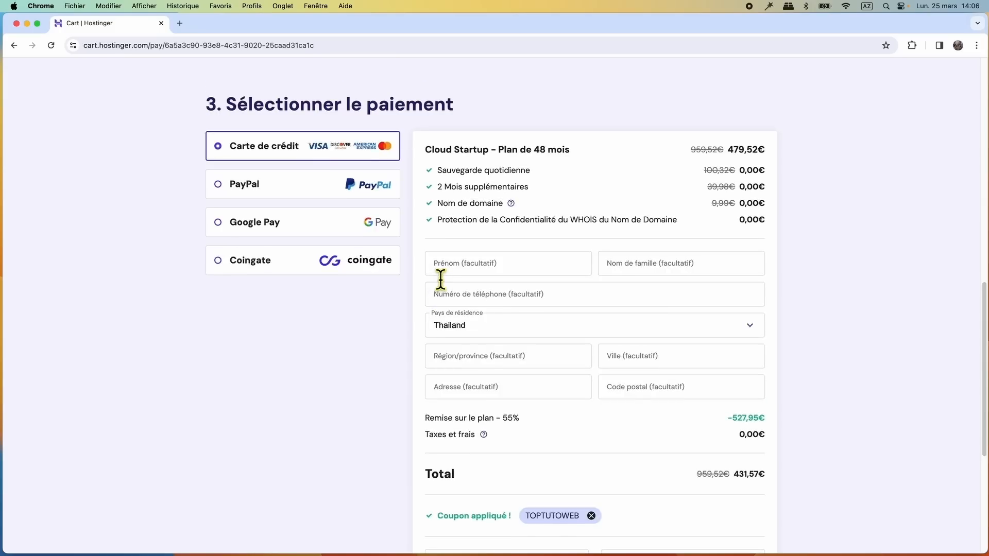
{"action": "scroll", "coordinate": [440, 280], "scroll_direction": "up", "scroll_amount": 12}
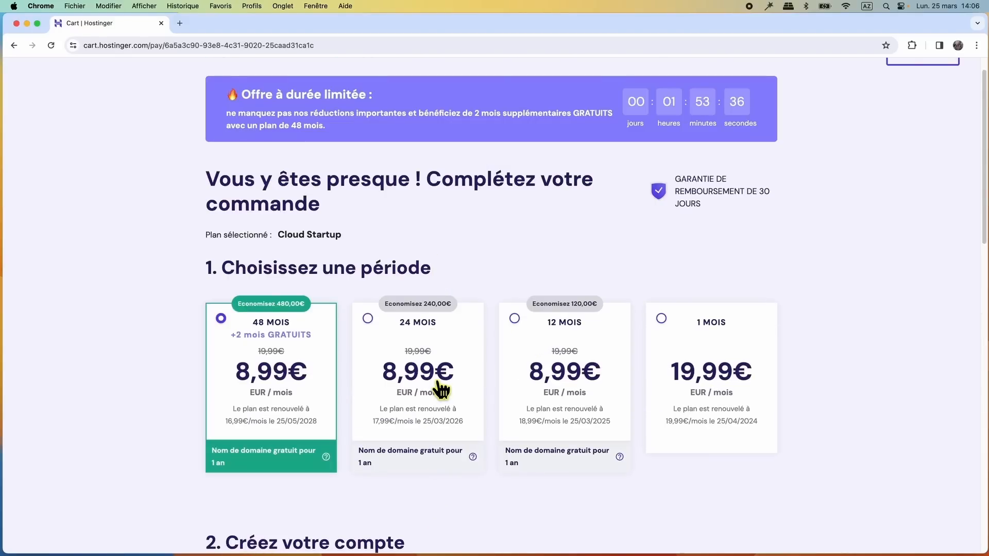
{"action": "left_click", "coordinate": [378, 334]}
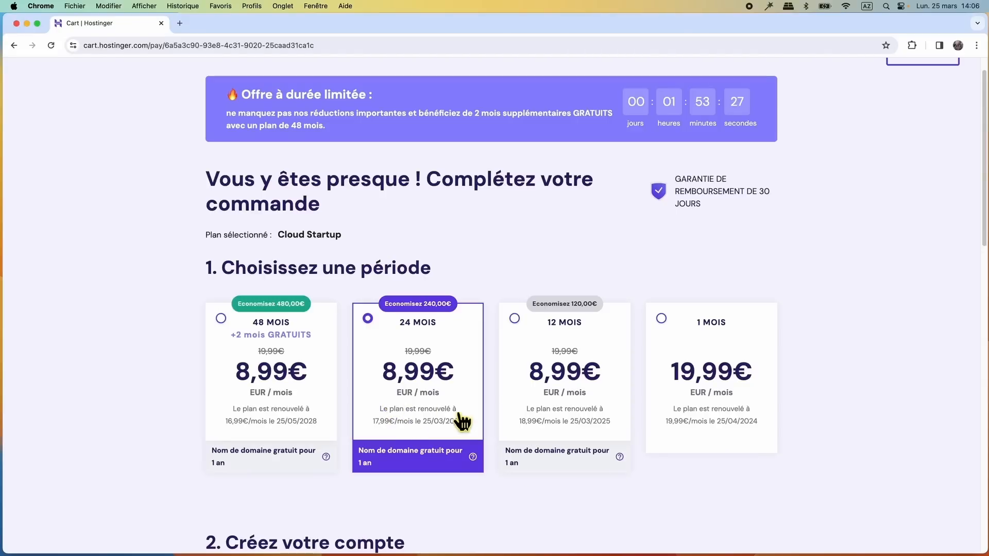
{"action": "scroll", "coordinate": [542, 481], "scroll_direction": "down", "scroll_amount": 12}
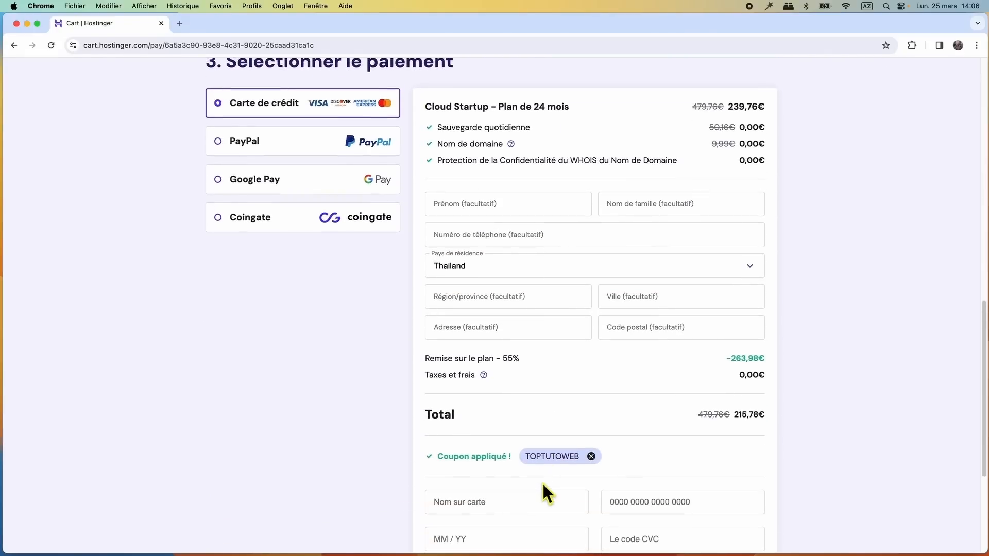
{"action": "scroll", "coordinate": [516, 368], "scroll_direction": "up", "scroll_amount": 3}
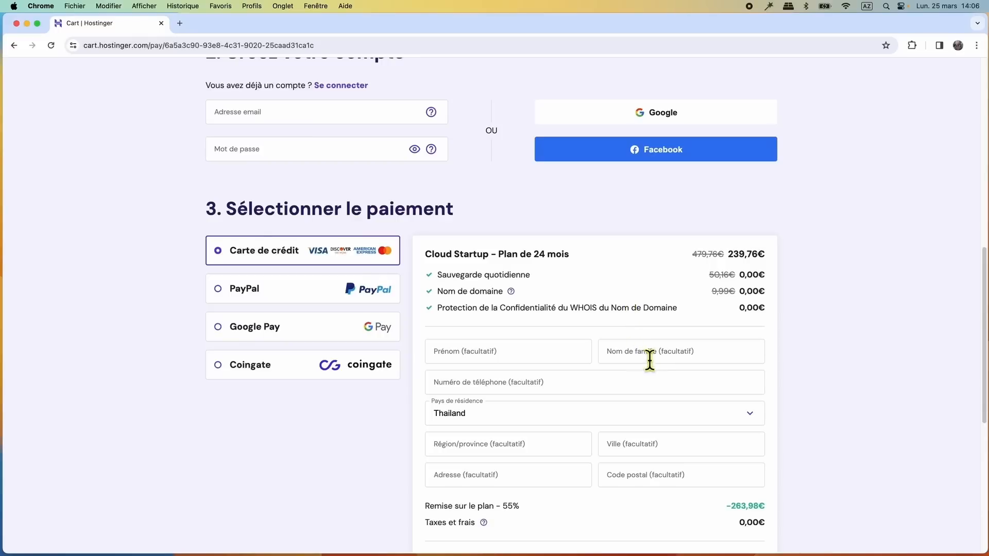
Review the account creation, payment method, billing and card sections of the 24-month Cloud Startup order
{"action": "scroll", "coordinate": [664, 363], "scroll_direction": "down", "scroll_amount": 6}
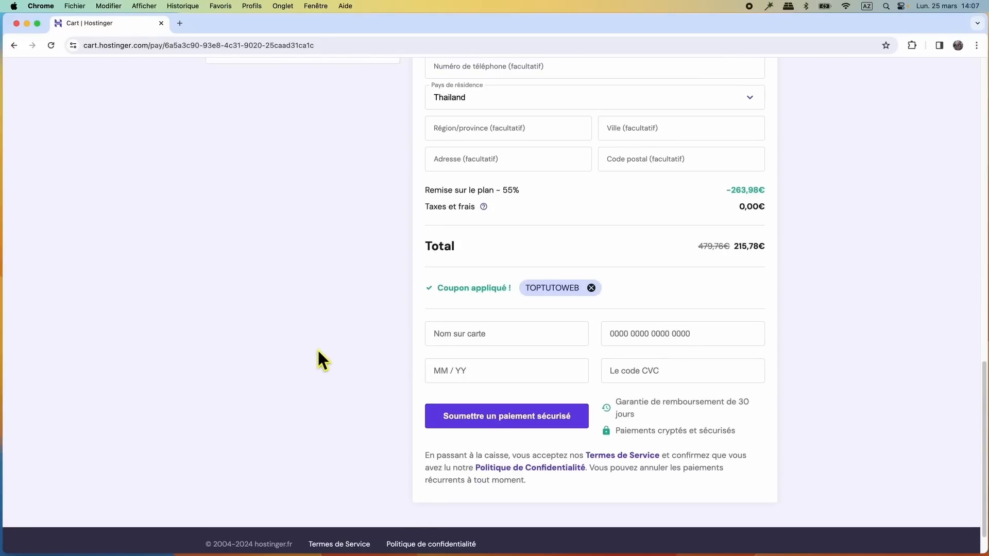
{"action": "scroll", "coordinate": [320, 356], "scroll_direction": "up", "scroll_amount": 8}
{"action": "scroll", "coordinate": [320, 355], "scroll_direction": "up", "scroll_amount": 1}
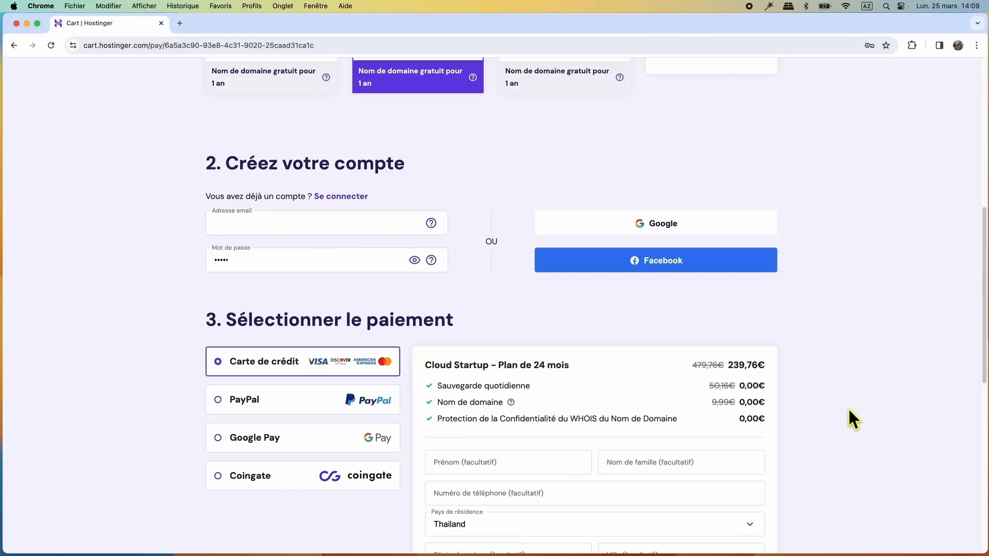
{"action": "scroll", "coordinate": [848, 407], "scroll_direction": "down", "scroll_amount": 5}
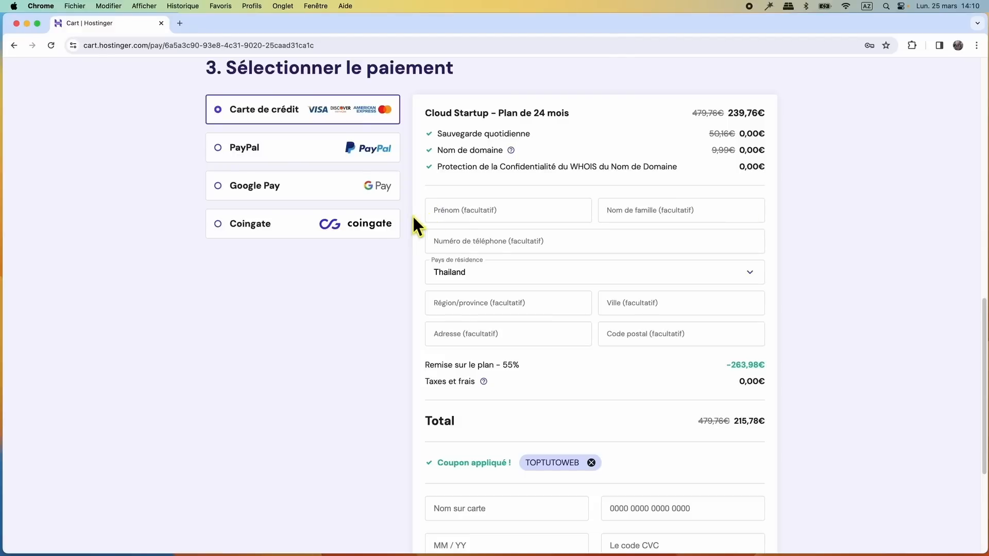
{"action": "scroll", "coordinate": [781, 406], "scroll_direction": "down", "scroll_amount": 5}
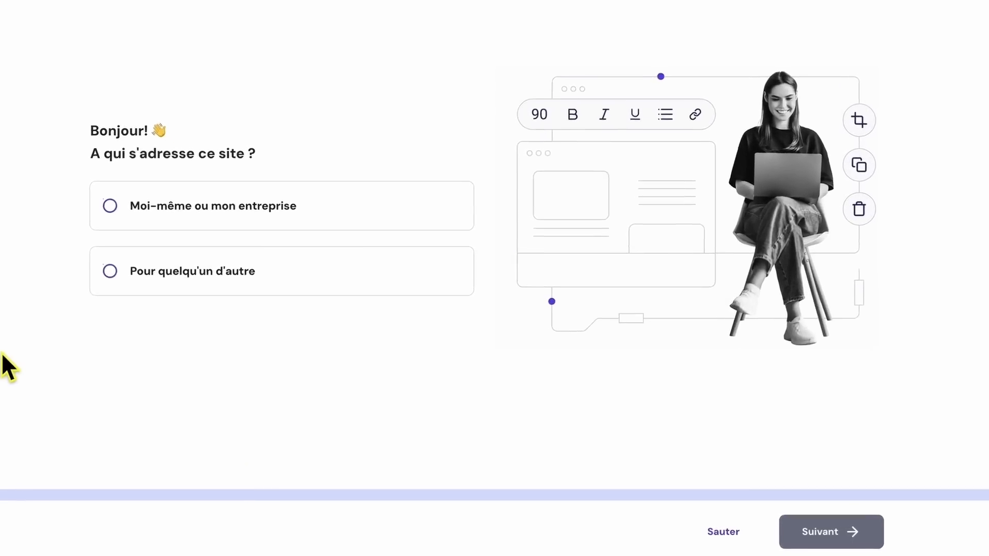
Answer the onboarding questions with "Moi-même ou mon entreprise" as the site's owner and "Créer" for a new website
{"action": "left_click", "coordinate": [76, 180]}
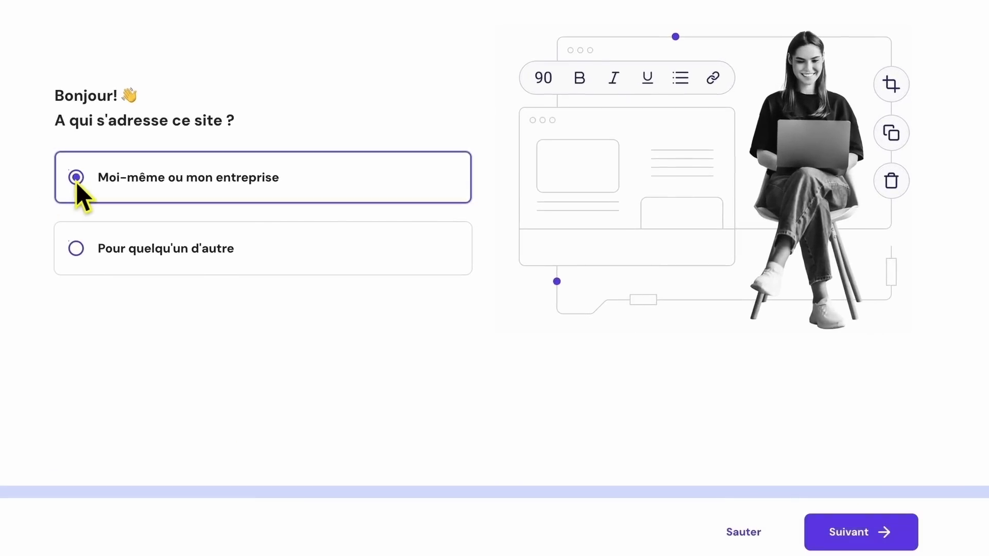
{"action": "left_click", "coordinate": [882, 535]}
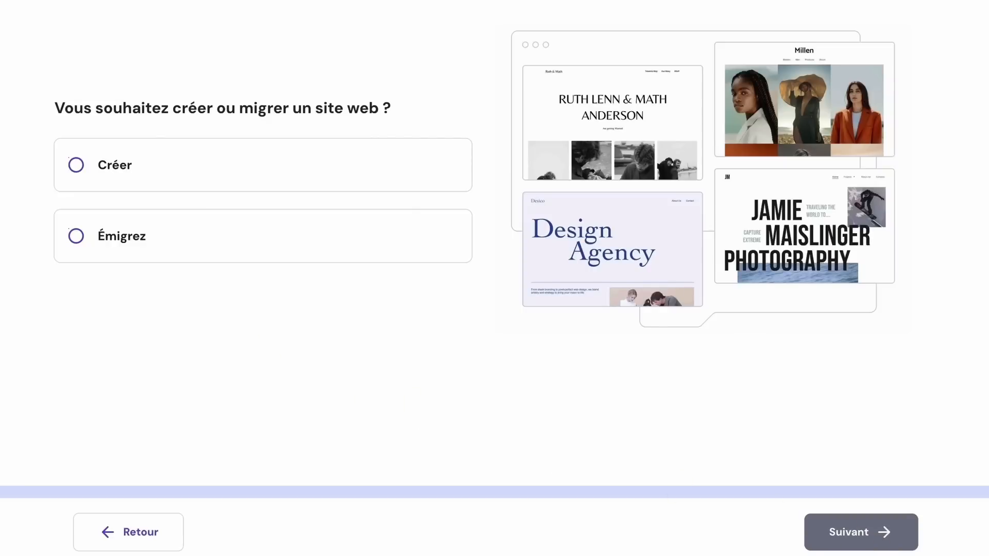
{"action": "left_click", "coordinate": [78, 167]}
{"action": "left_click", "coordinate": [878, 539]}
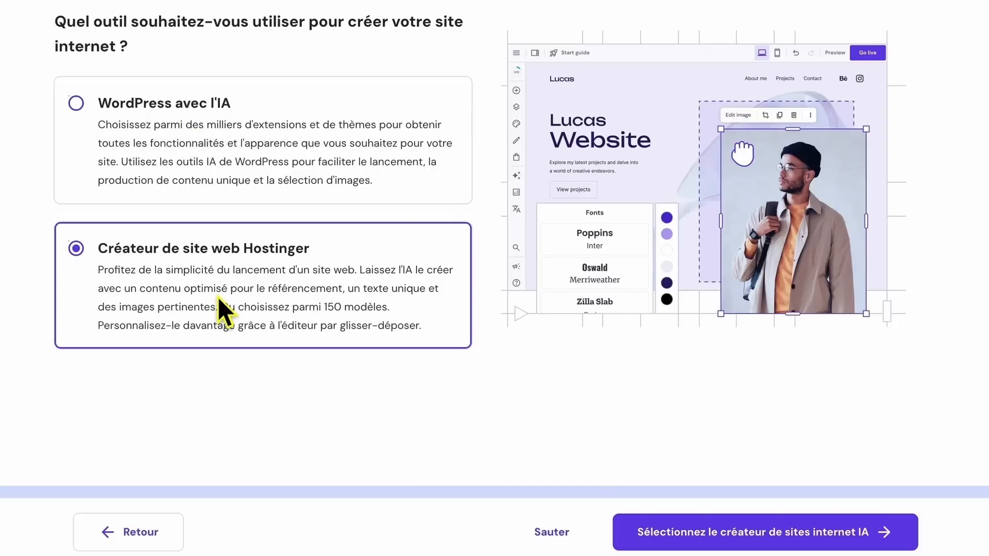
Choose WordPress avec l'IA as the website tool and submit the WordPress administrator login details
{"action": "left_click", "coordinate": [75, 103]}
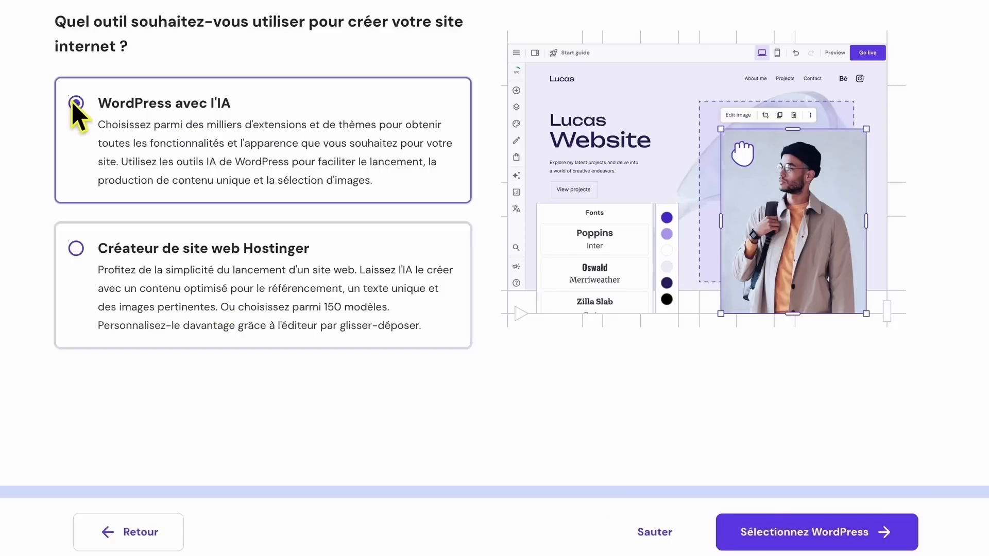
{"action": "left_click", "coordinate": [733, 536]}
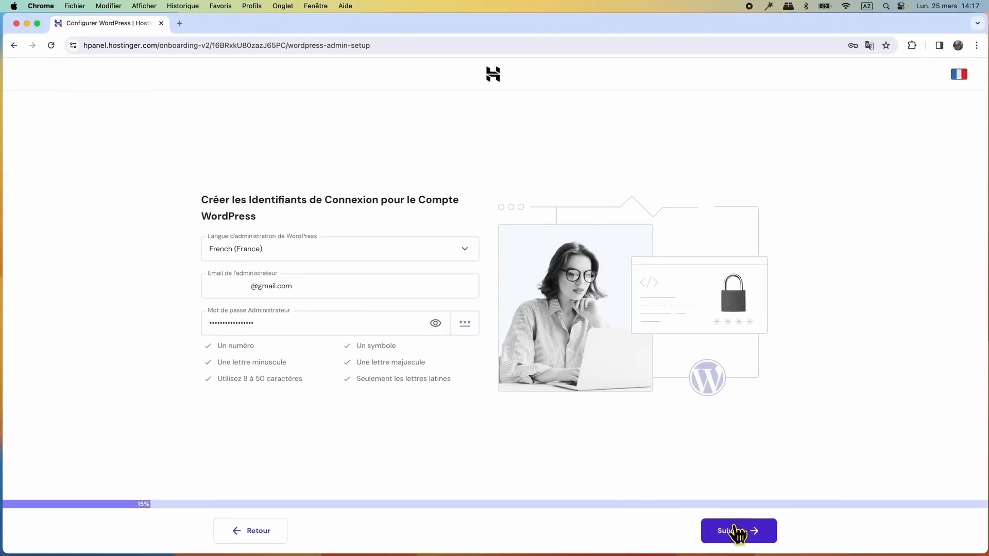
{"action": "left_click", "coordinate": [737, 530]}
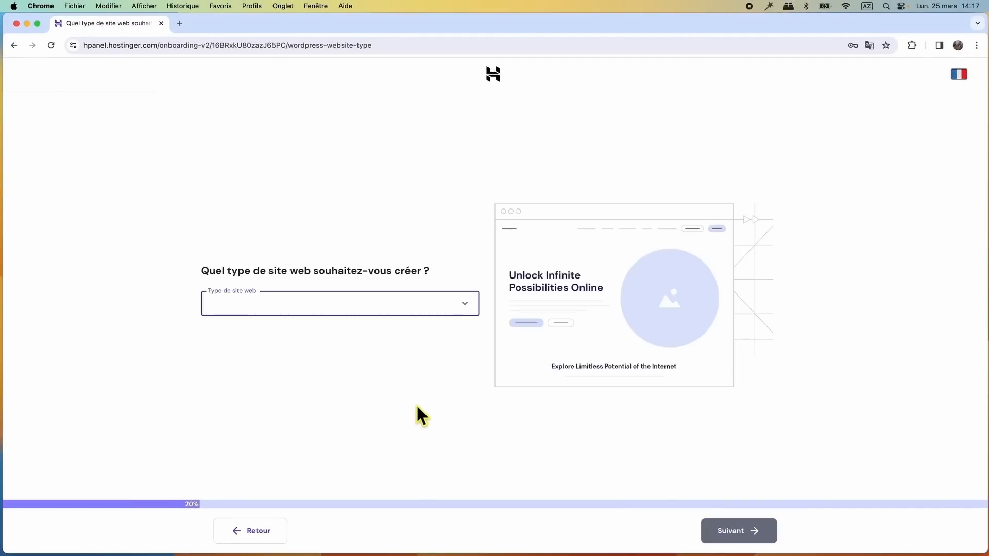
Set the website type to Blog and continue the setup
{"action": "left_click", "coordinate": [465, 303]}
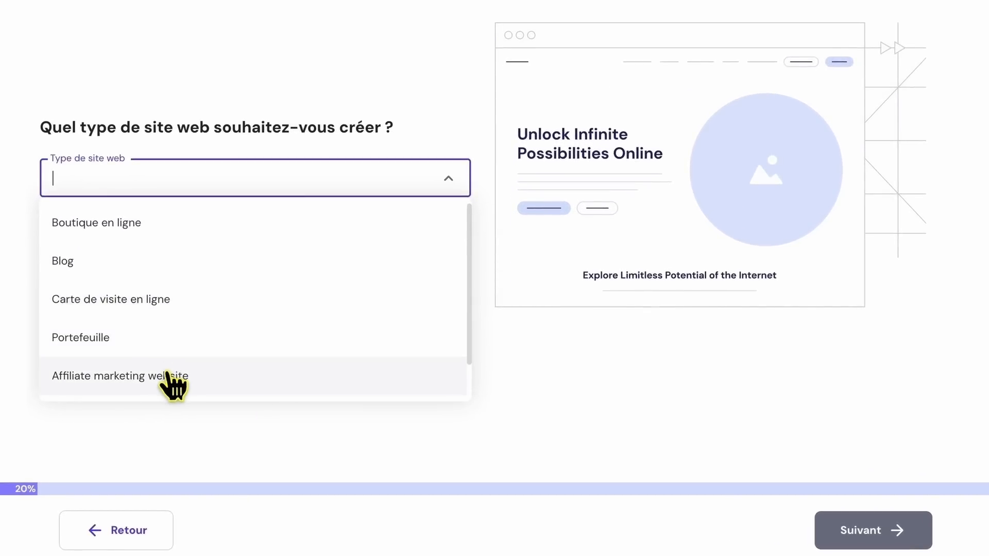
{"action": "scroll", "coordinate": [172, 375], "scroll_direction": "down", "scroll_amount": 1}
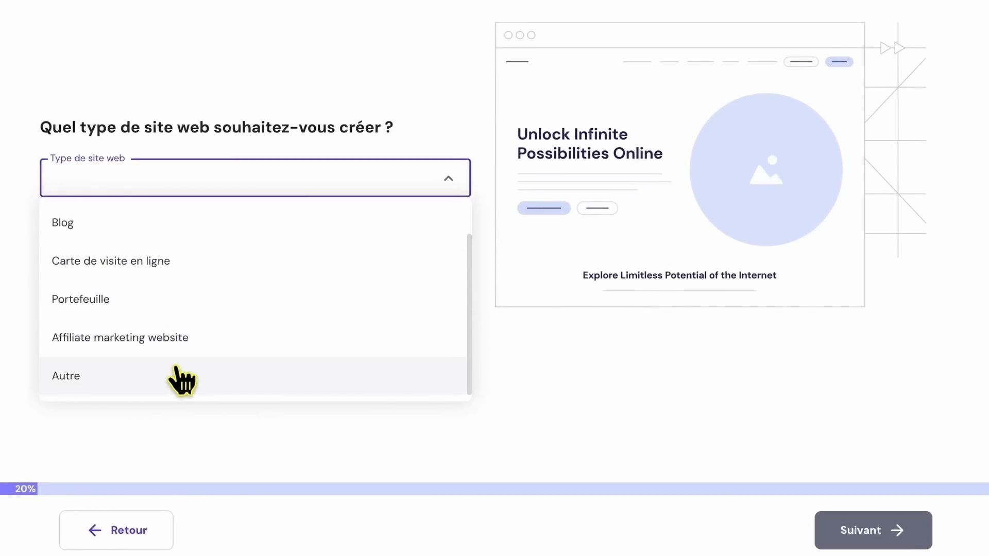
{"action": "scroll", "coordinate": [178, 371], "scroll_direction": "up", "scroll_amount": 1}
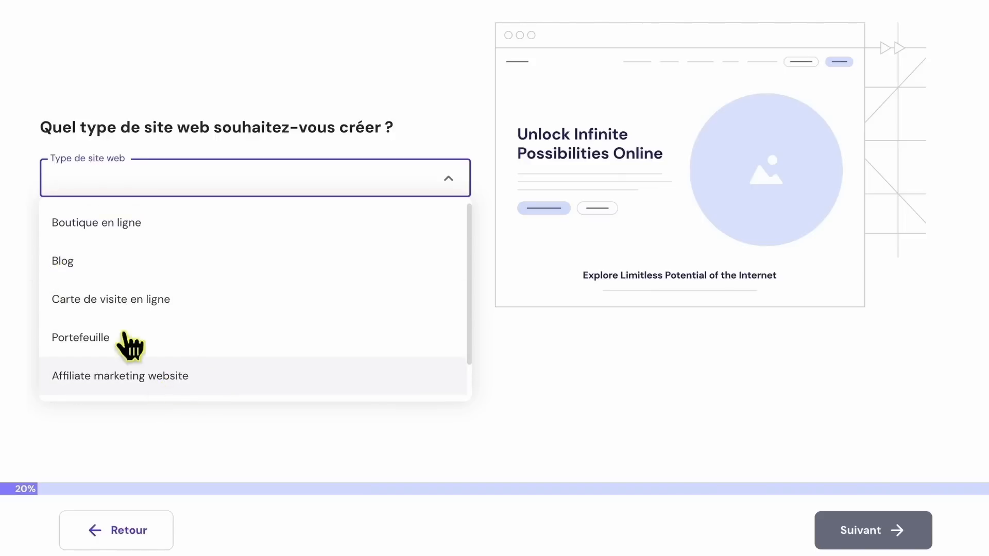
{"action": "left_click", "coordinate": [60, 262]}
{"action": "left_click", "coordinate": [855, 533]}
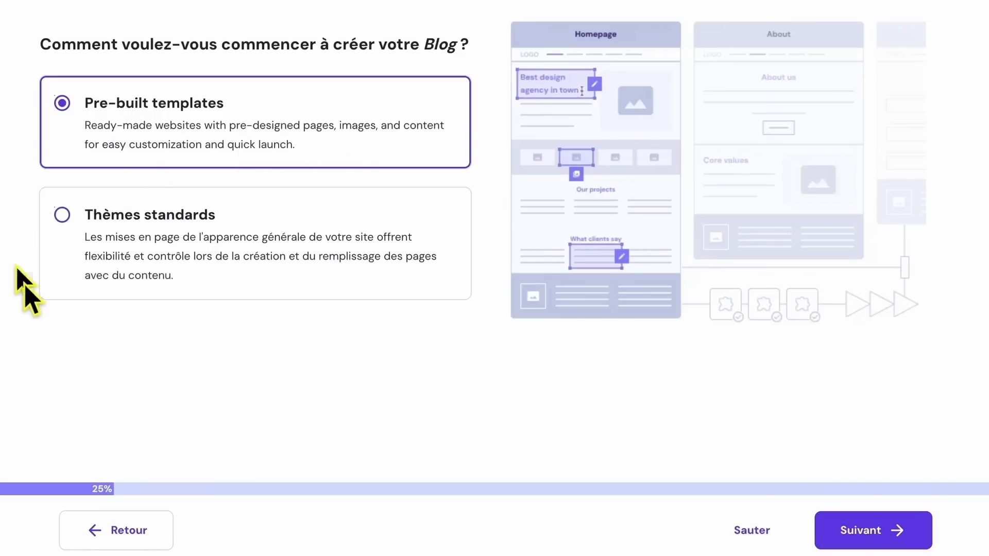
Start the blog from "Thèmes standards" and skip choosing a template
{"action": "left_click", "coordinate": [73, 218]}
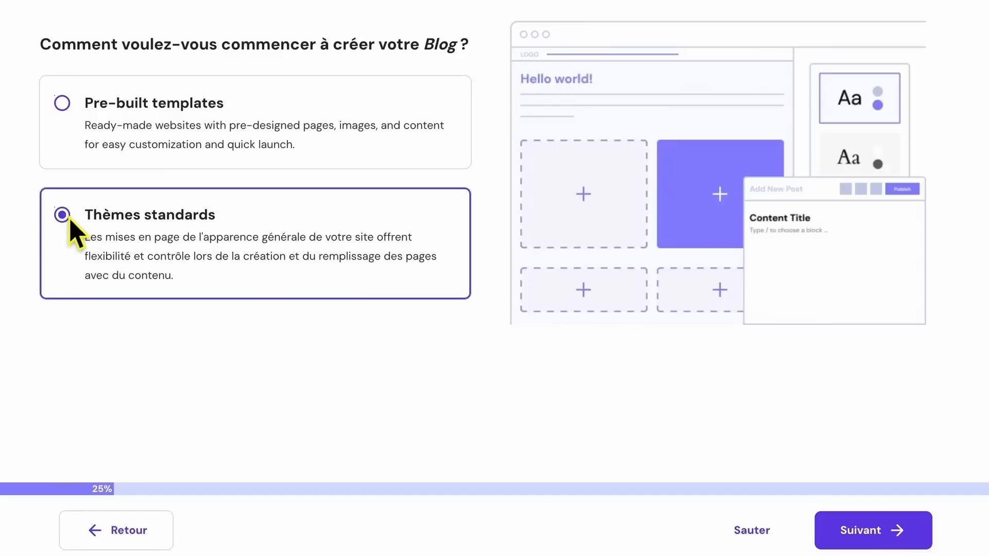
{"action": "left_click", "coordinate": [875, 530]}
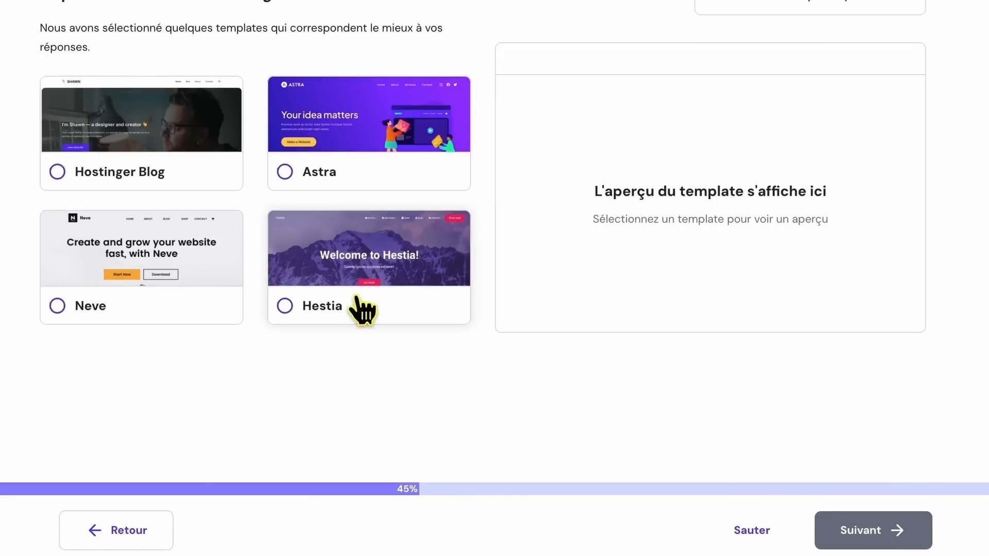
{"action": "left_click", "coordinate": [745, 541]}
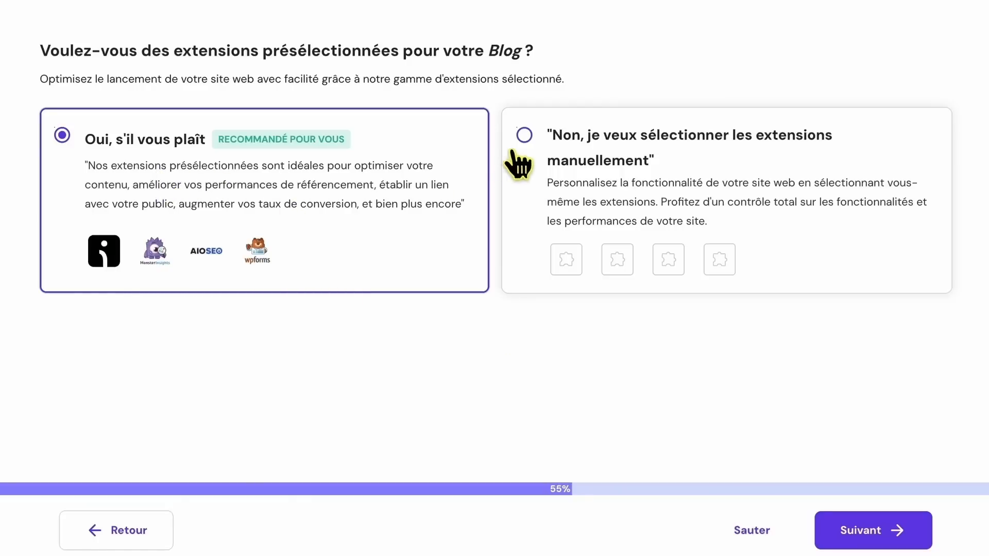
Opt for manual extension selection and continue without any, deselecting Email Marketing by Omnisend, MonsterInsights, All in One SEO and WPForms
{"action": "left_click", "coordinate": [531, 142]}
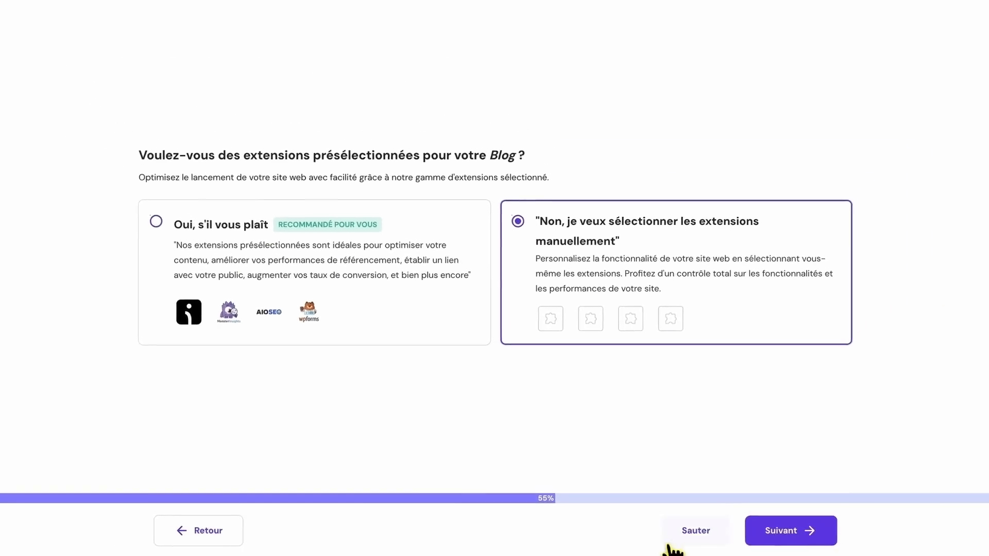
{"action": "left_click", "coordinate": [781, 538]}
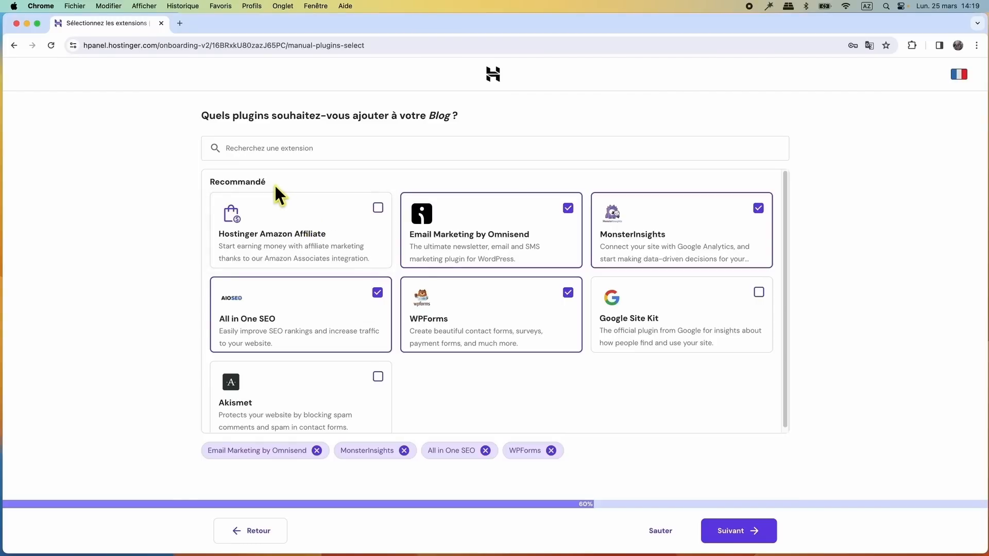
{"action": "left_click", "coordinate": [568, 208]}
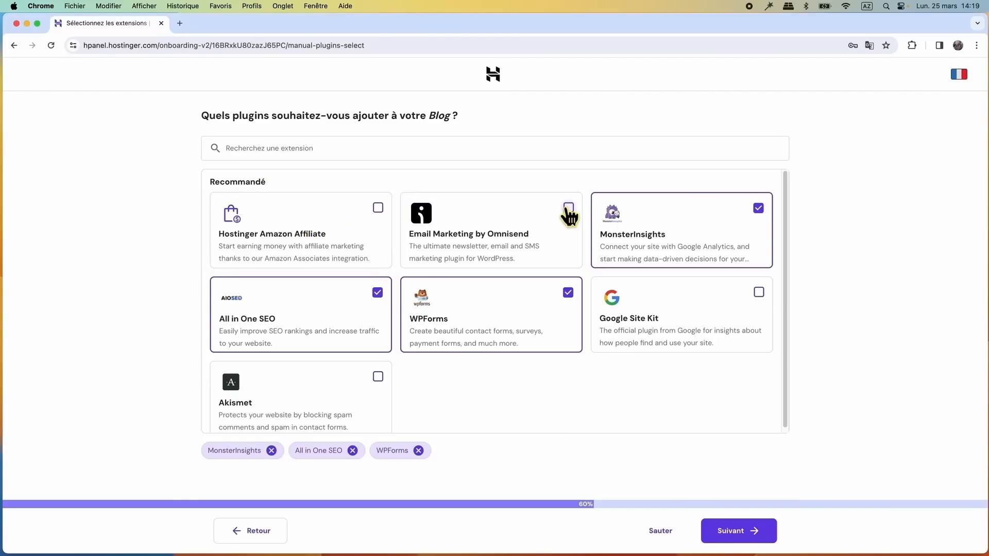
{"action": "left_click", "coordinate": [758, 209]}
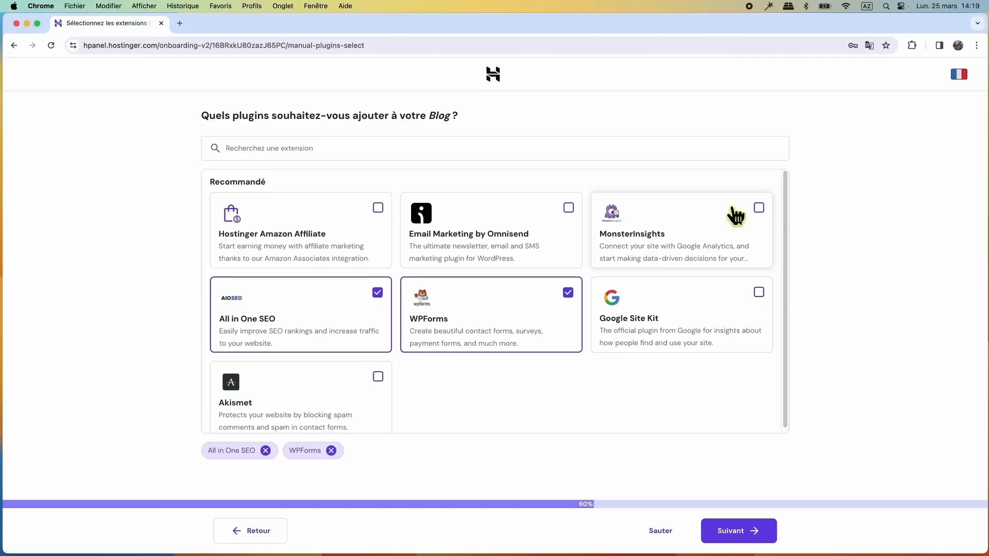
{"action": "left_click", "coordinate": [378, 296]}
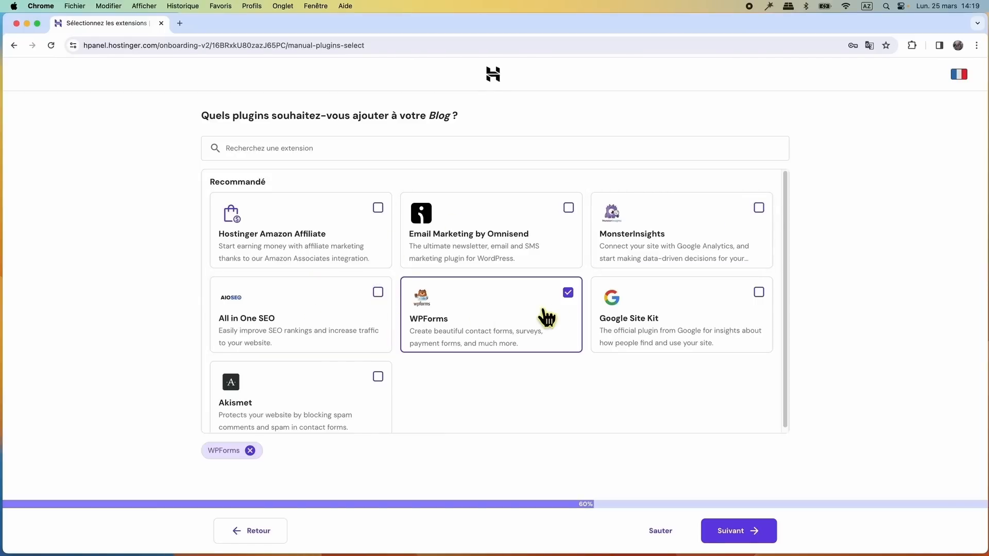
{"action": "left_click", "coordinate": [568, 293]}
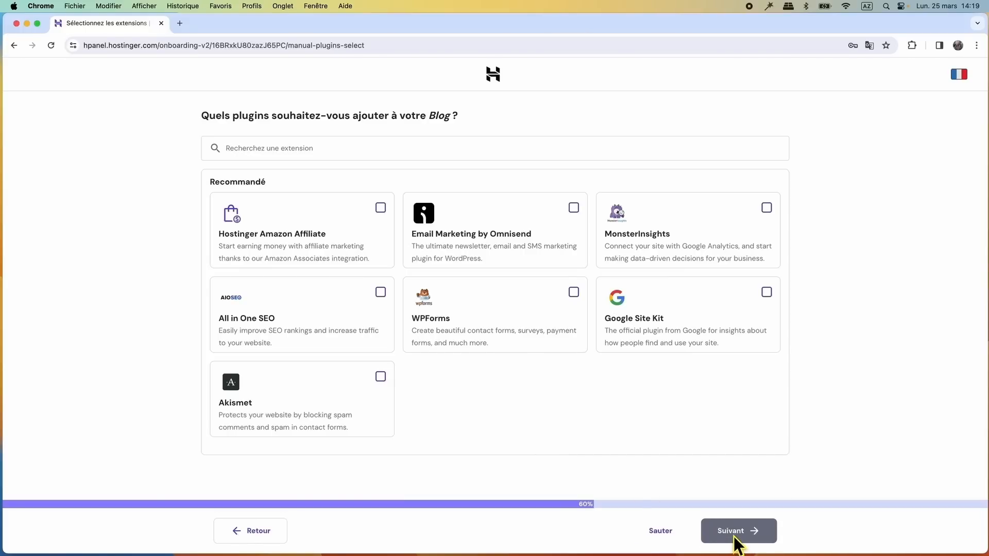
{"action": "left_click", "coordinate": [662, 531]}
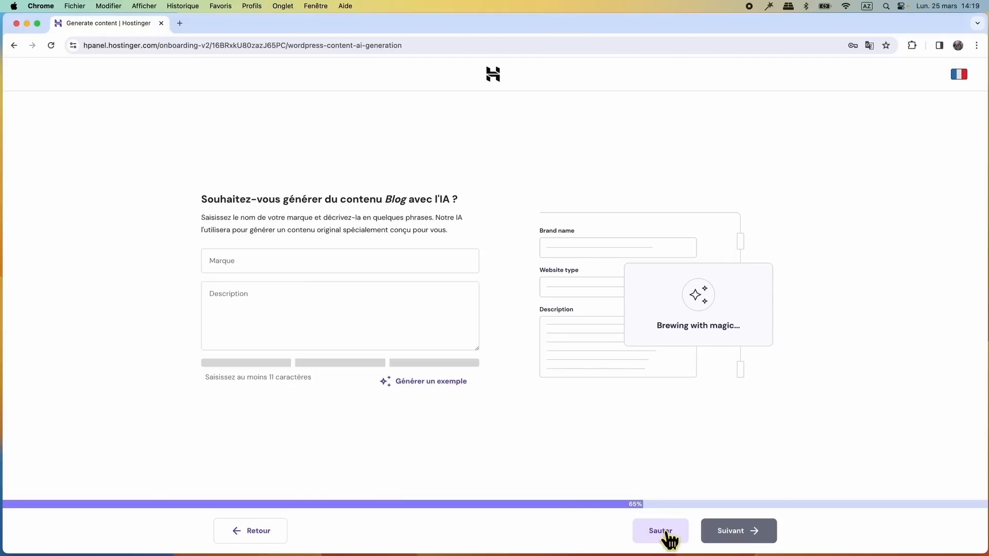
Skip AI content generation and select toptutoweb.com as the website's domain, confirming its ownership
{"action": "left_click", "coordinate": [665, 533]}
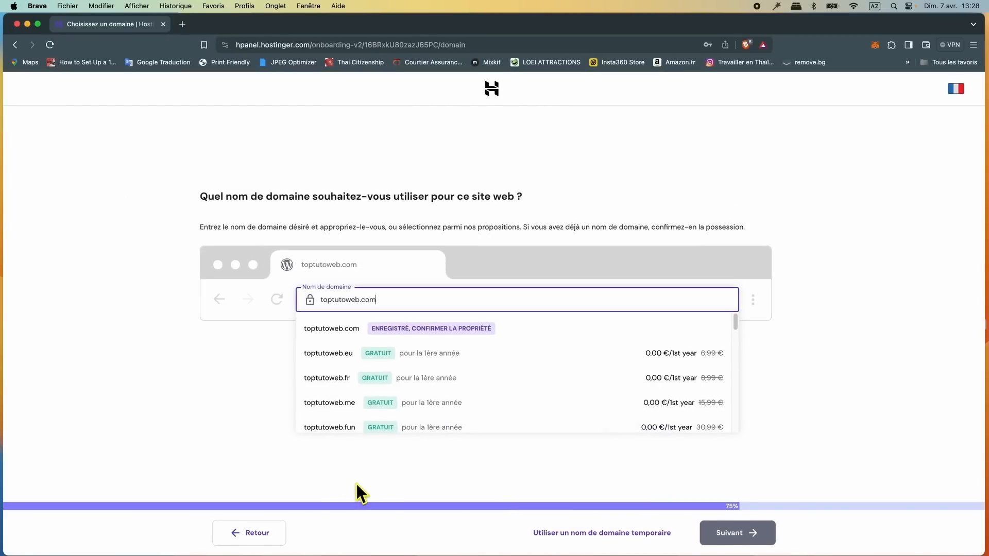
{"action": "left_click", "coordinate": [733, 536]}
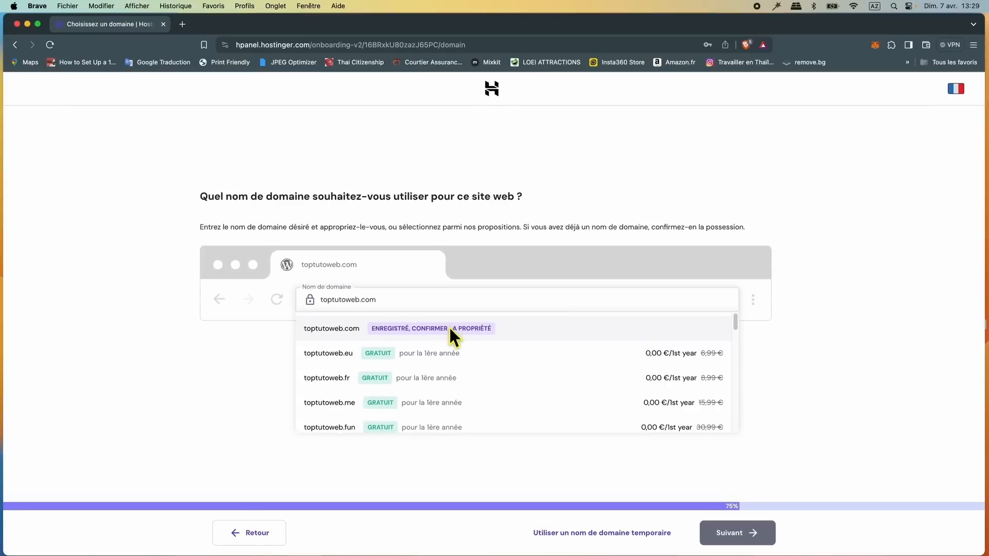
{"action": "left_click", "coordinate": [625, 301]}
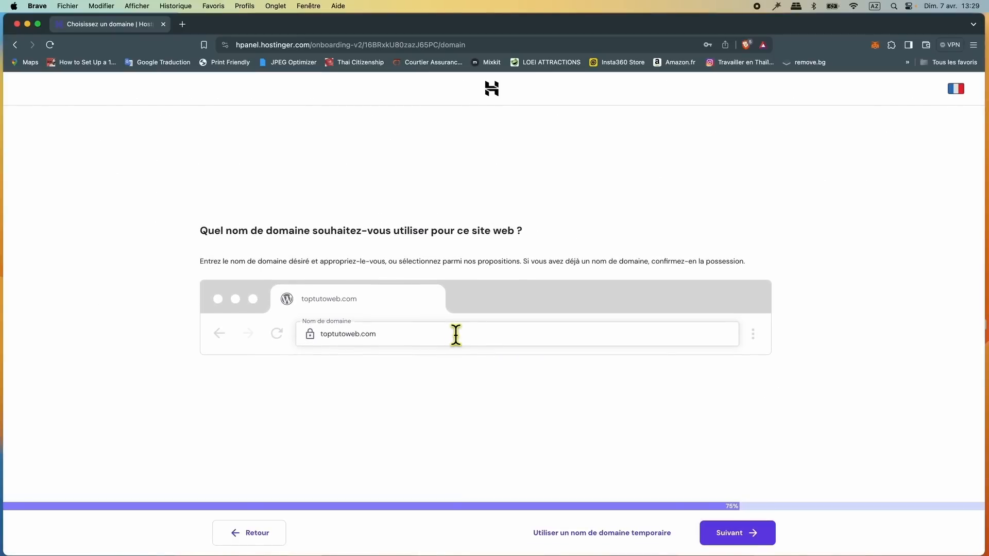
{"action": "left_click", "coordinate": [745, 541]}
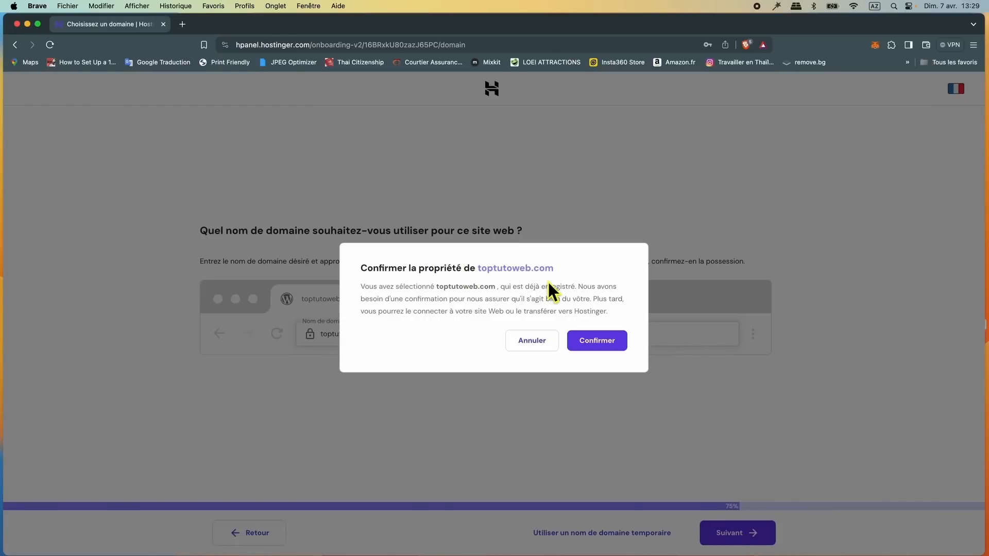
{"action": "left_click", "coordinate": [609, 344]}
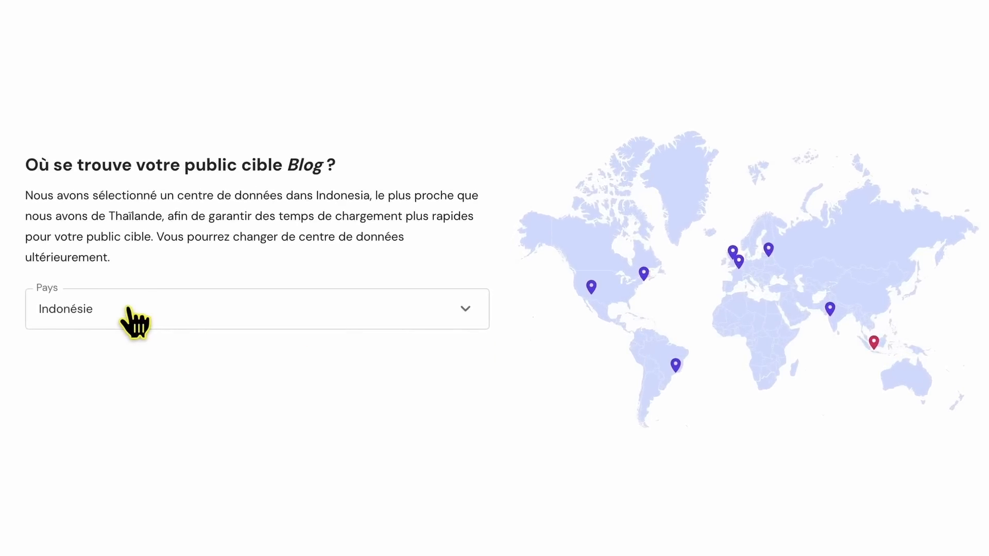
Set the data centre country for the blog's target audience to France and continue the setup
{"action": "left_click", "coordinate": [183, 315]}
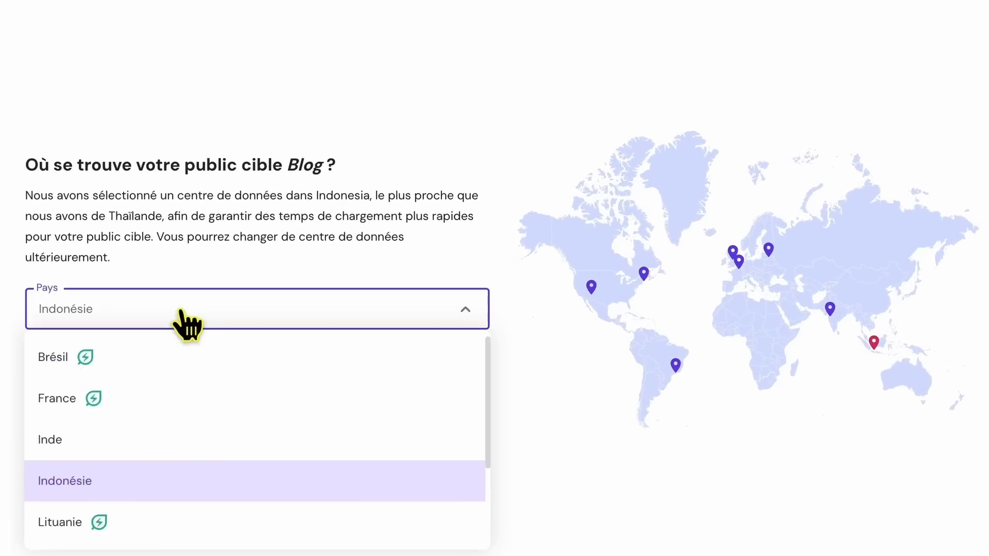
{"action": "left_click", "coordinate": [68, 402]}
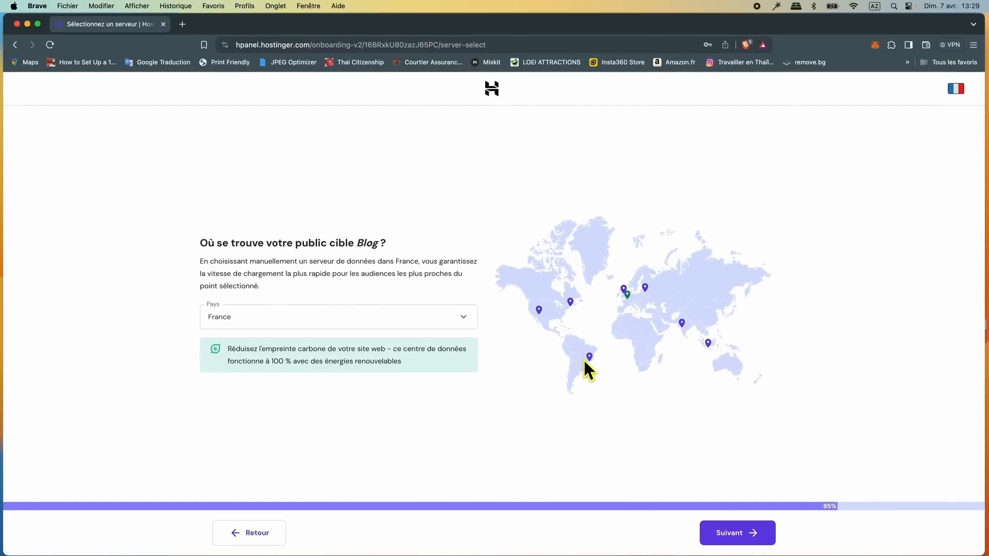
{"action": "left_click", "coordinate": [744, 536]}
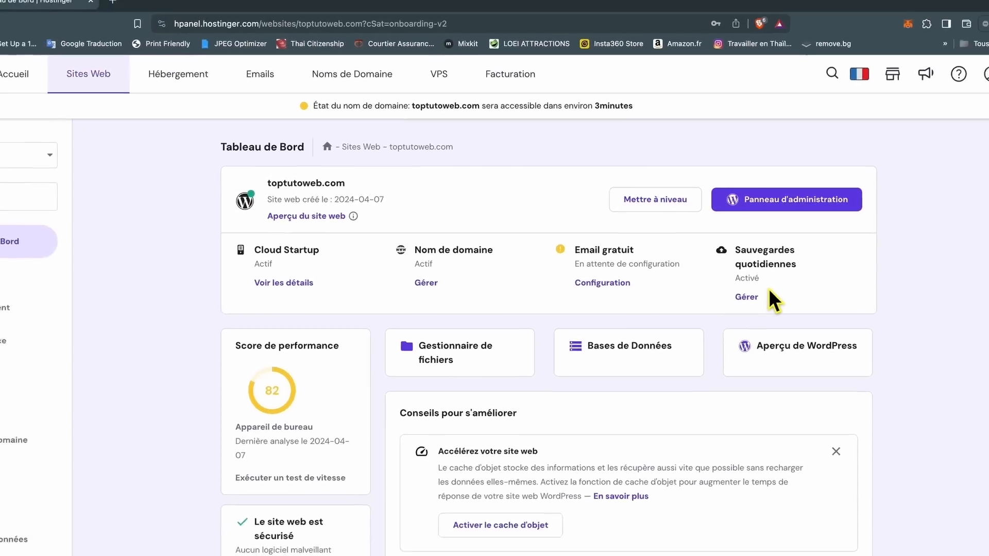
Dismiss the "Accélérez votre site web" object cache suggestion on the toptutoweb.com dashboard
{"action": "scroll", "coordinate": [909, 347], "scroll_direction": "down", "scroll_amount": 3}
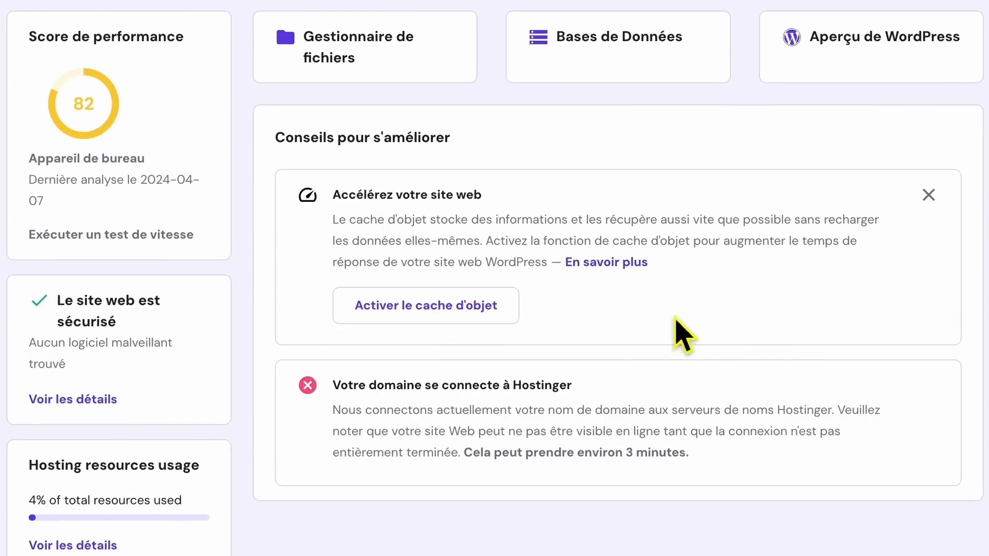
{"action": "left_click", "coordinate": [420, 309]}
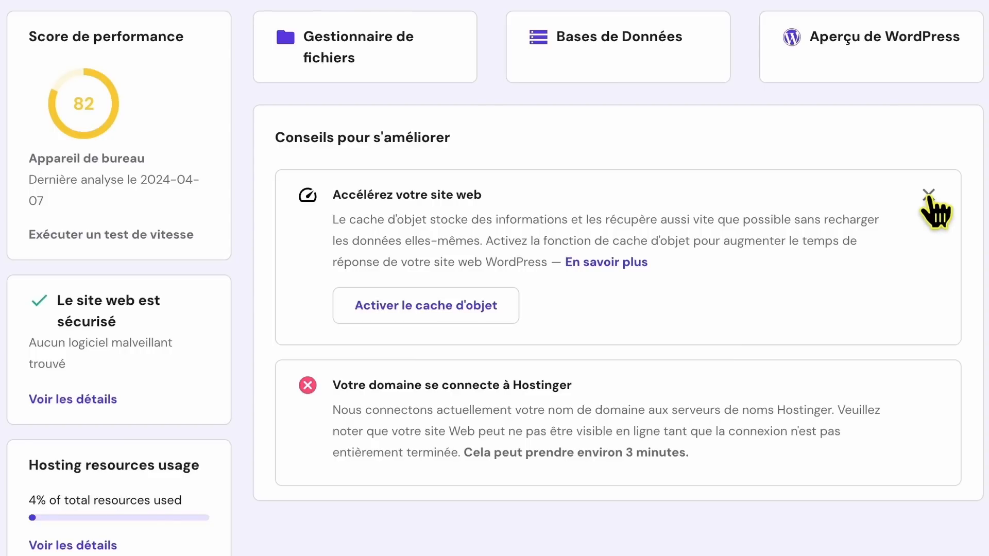
{"action": "left_click", "coordinate": [929, 195]}
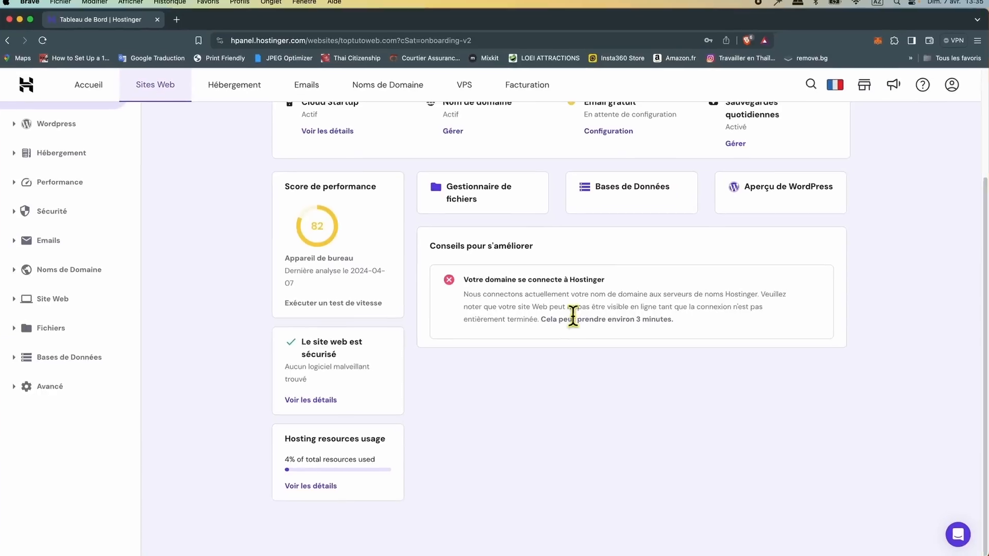
View the WordPress administration panel of toptutoweb.com from the hosting dashboard, and close it again
{"action": "scroll", "coordinate": [573, 314], "scroll_direction": "up", "scroll_amount": 5}
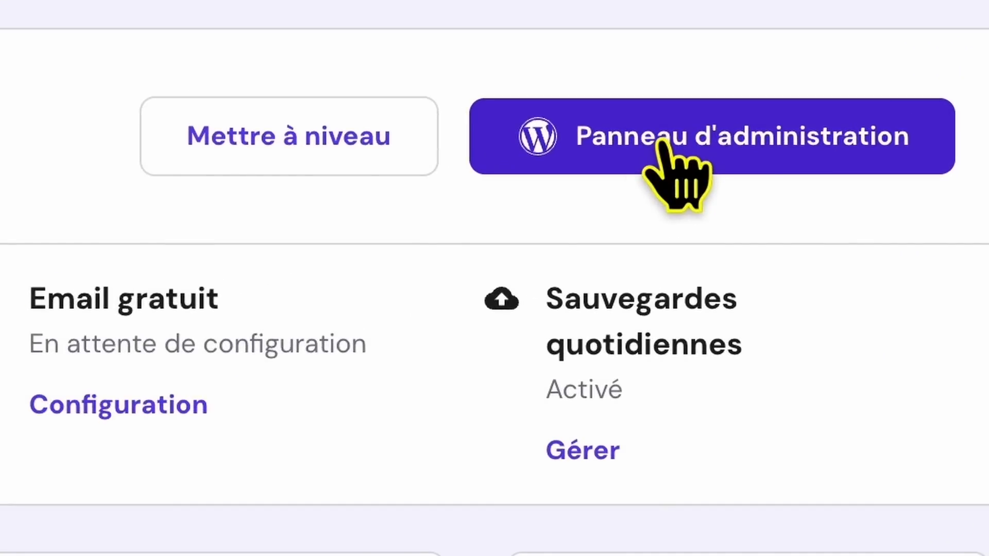
{"action": "left_click", "coordinate": [661, 145]}
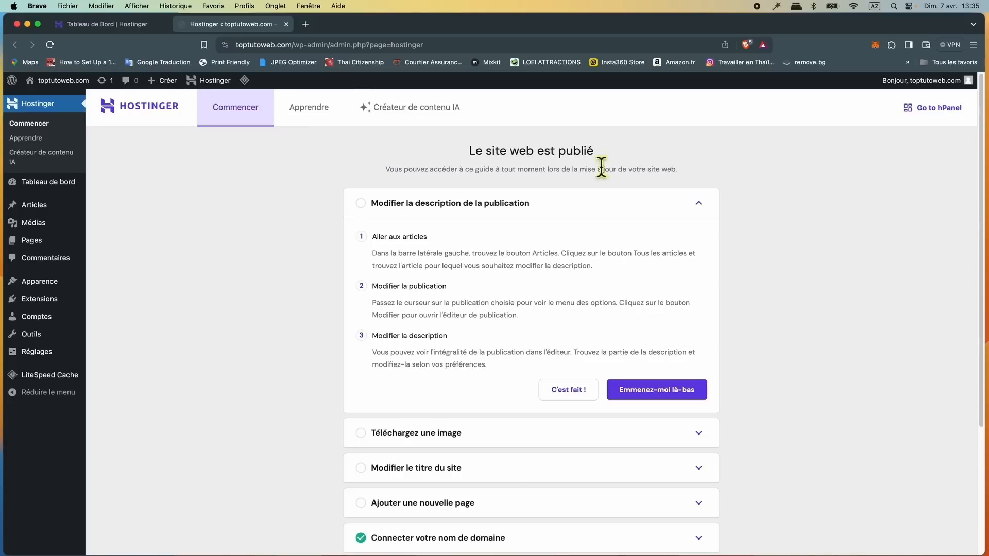
{"action": "left_click", "coordinate": [287, 24]}
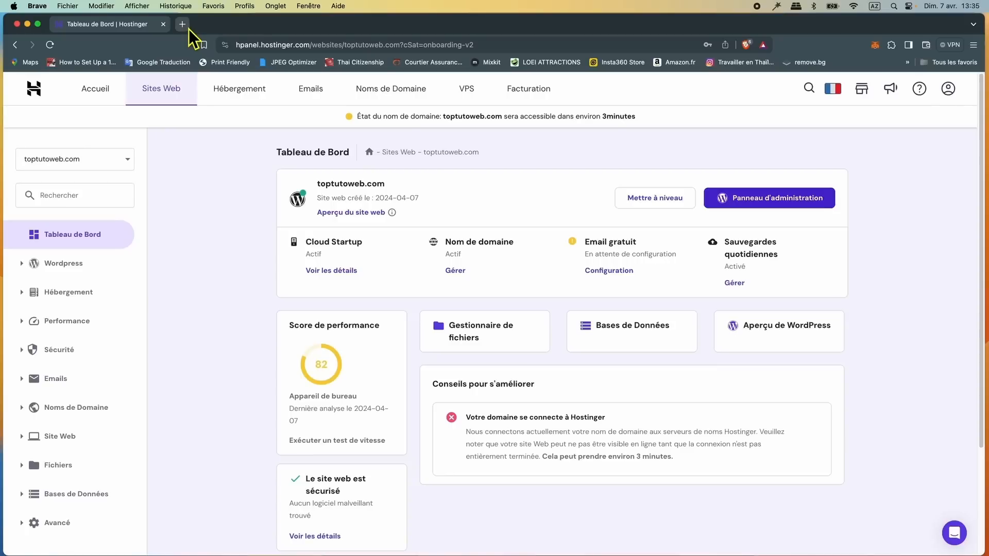
Open a new browser tab and close the Hostinger dashboard tab
{"action": "left_click", "coordinate": [188, 29]}
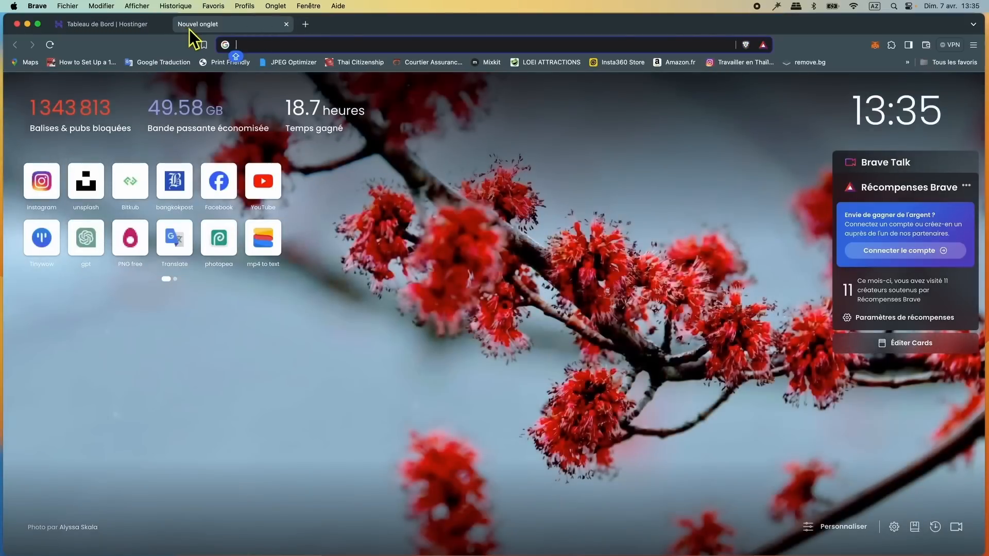
{"action": "left_click", "coordinate": [135, 30]}
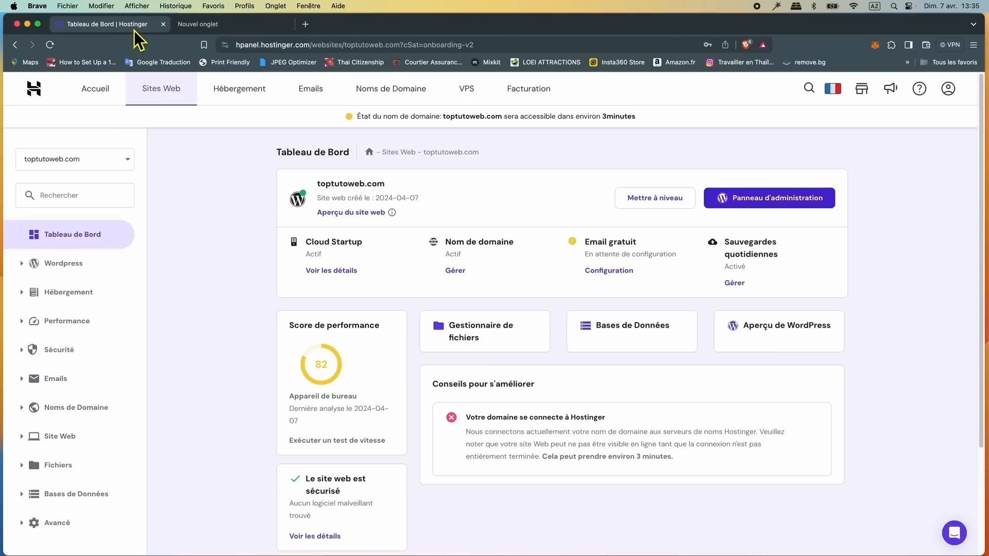
{"action": "left_click", "coordinate": [166, 27]}
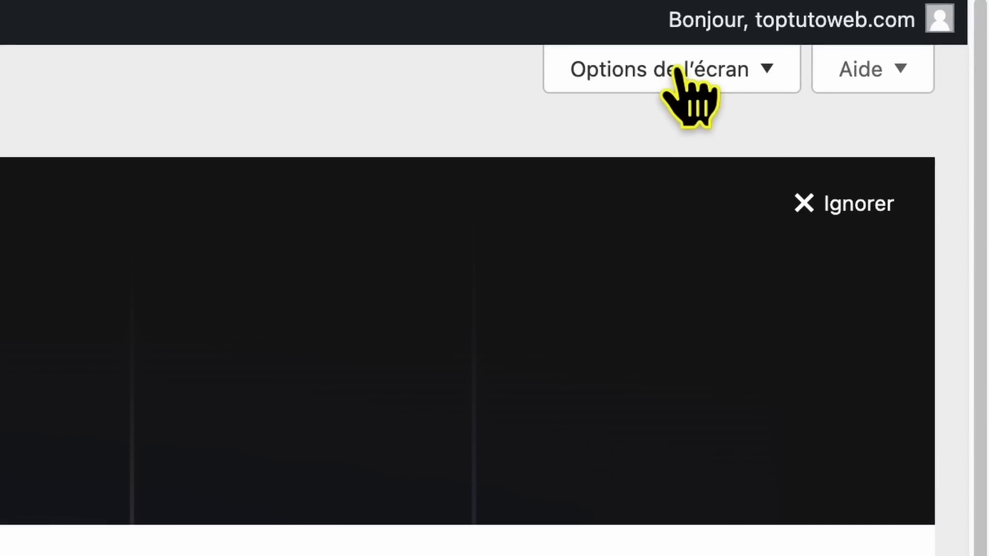
Hide État de santé du site, D'un coup d'œil, Activité, Brouillon rapide, Évènements et nouveautés WordPress and Bienvenue on the WordPress dashboard
{"action": "left_click", "coordinate": [675, 70]}
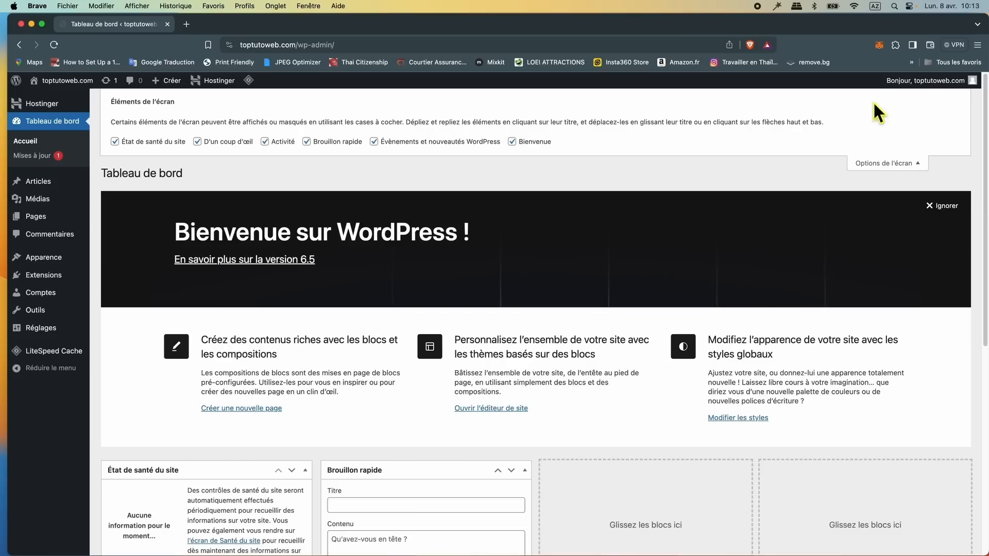
{"action": "left_click", "coordinate": [512, 141]}
{"action": "left_click", "coordinate": [374, 142]}
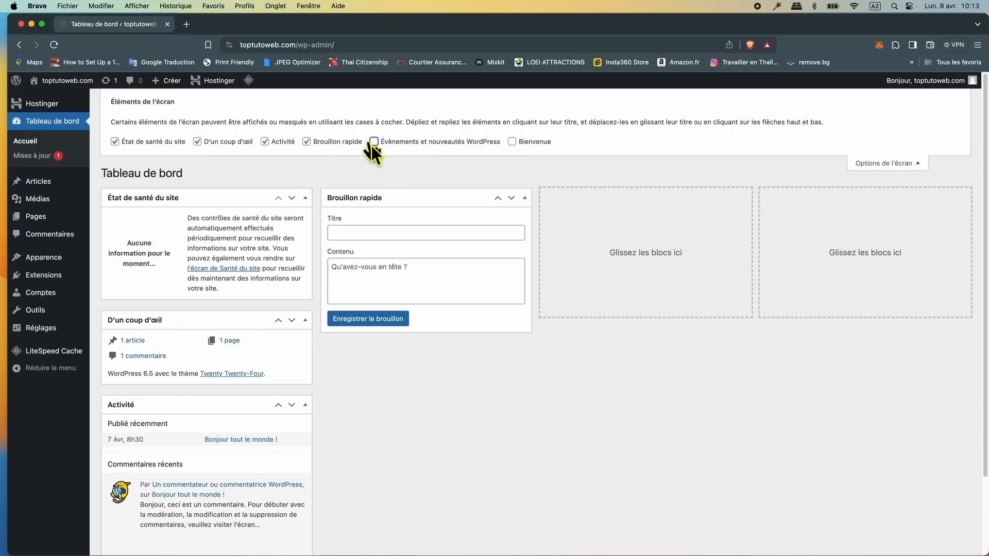
{"action": "left_click", "coordinate": [307, 142]}
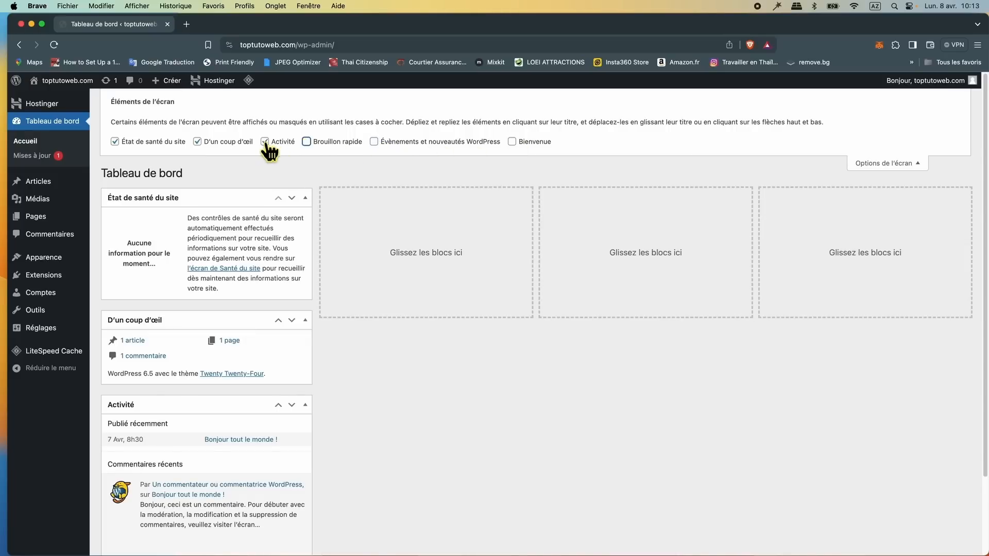
{"action": "left_click", "coordinate": [264, 141]}
{"action": "left_click", "coordinate": [197, 141]}
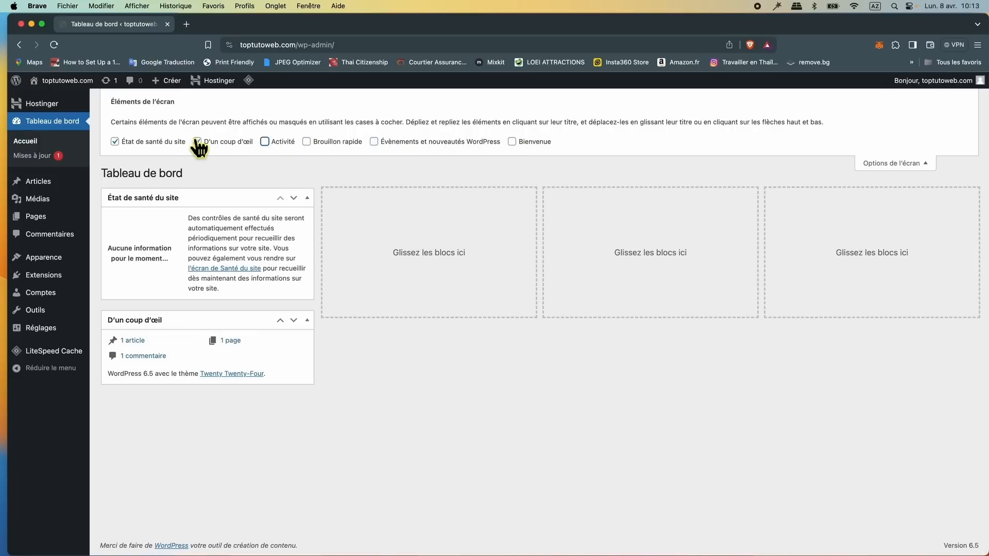
{"action": "left_click", "coordinate": [115, 142]}
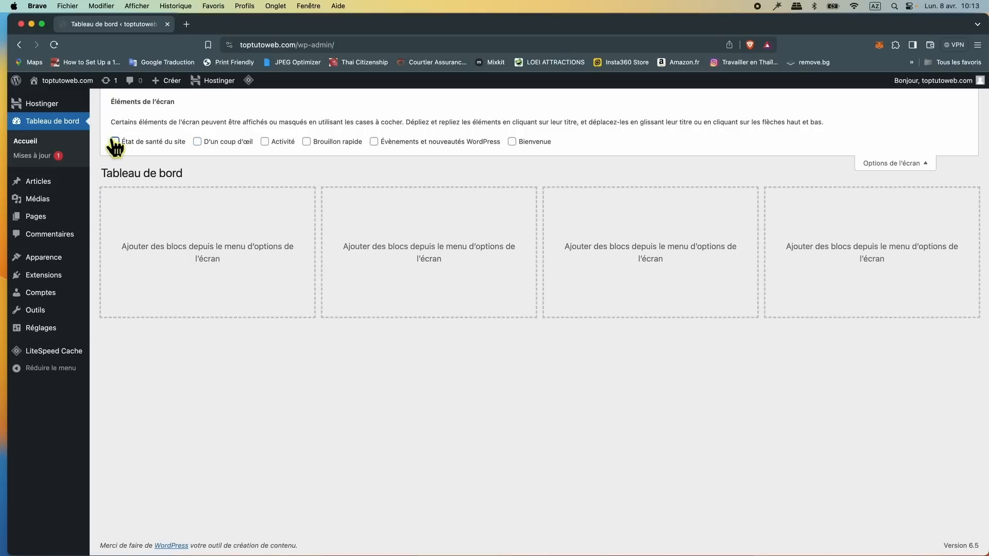
{"action": "left_click", "coordinate": [902, 164]}
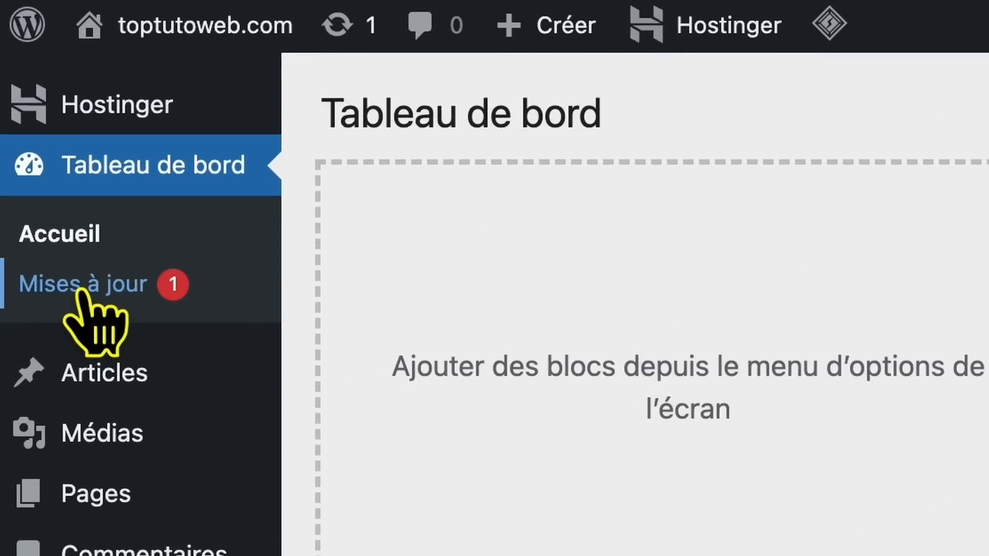
Install the available translation updates for the WordPress site
{"action": "left_click", "coordinate": [82, 288]}
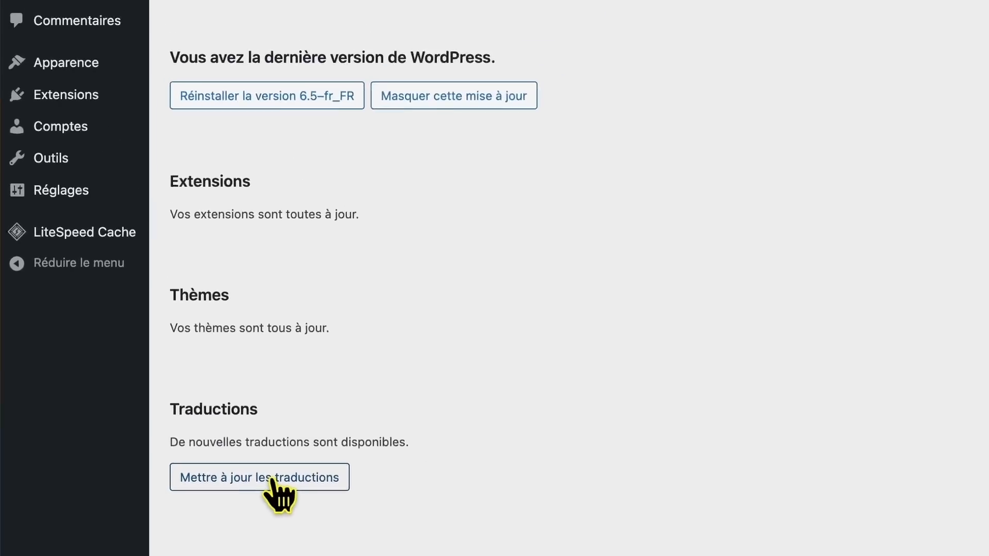
{"action": "left_click", "coordinate": [273, 481]}
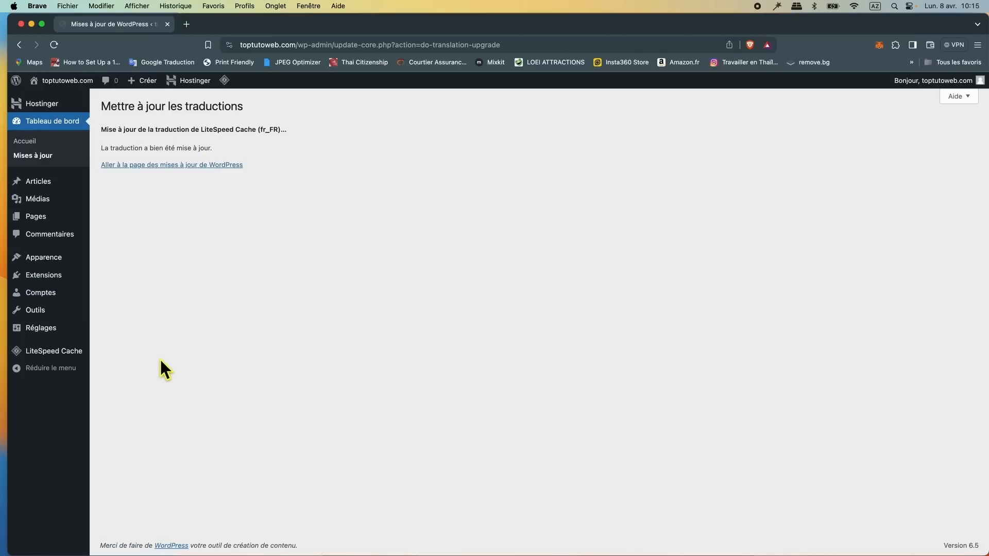
{"action": "mouse_move", "coordinate": [51, 181]}
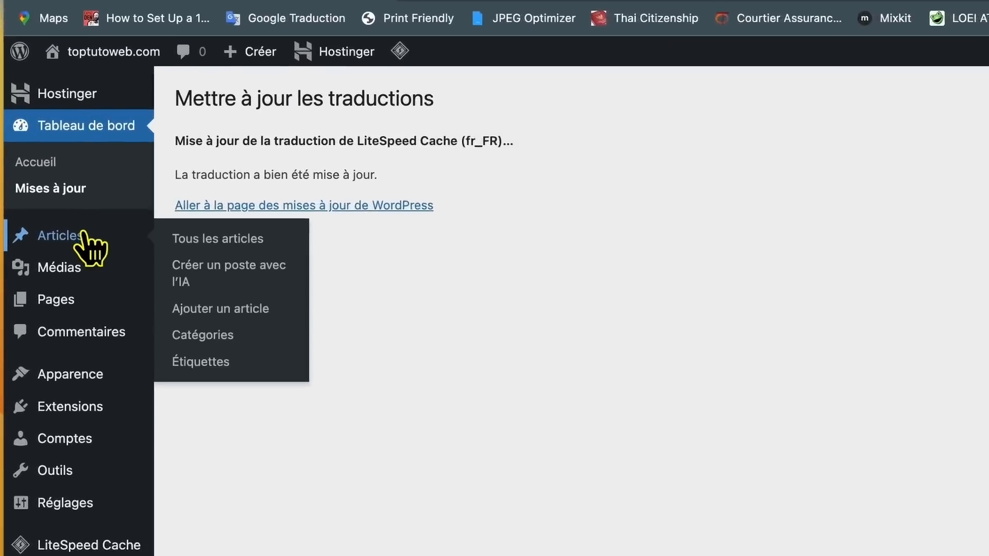
{"action": "mouse_move", "coordinate": [58, 269]}
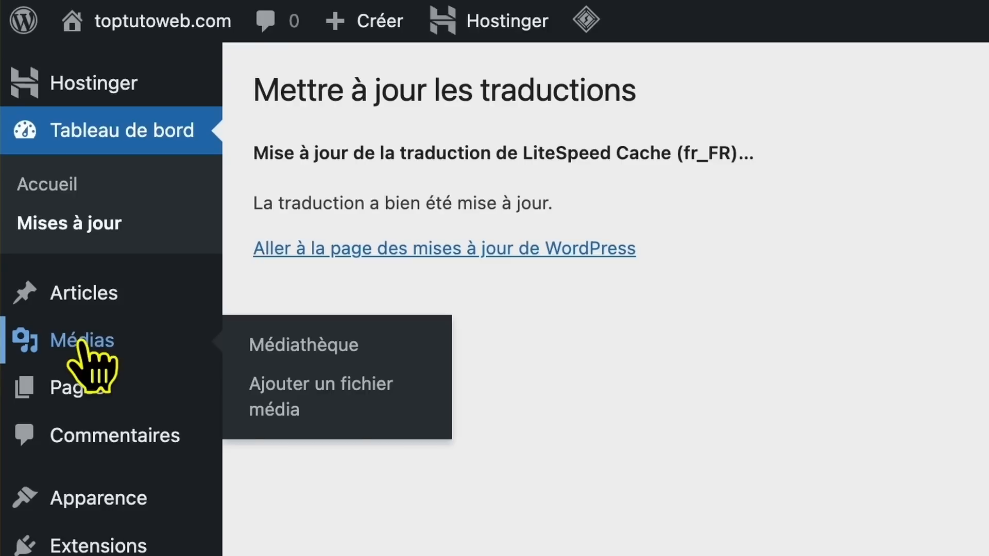
{"action": "mouse_move", "coordinate": [110, 402]}
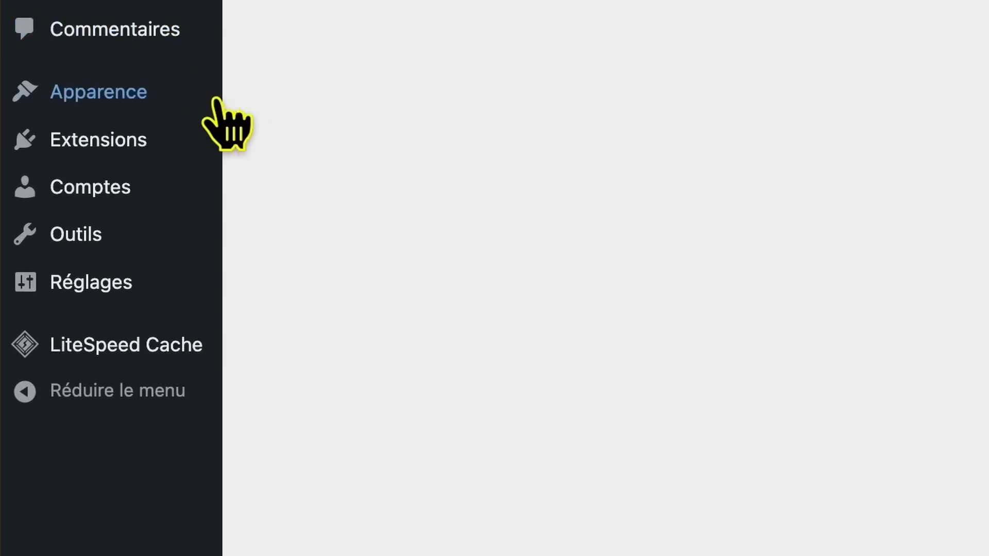
{"action": "mouse_move", "coordinate": [190, 92]}
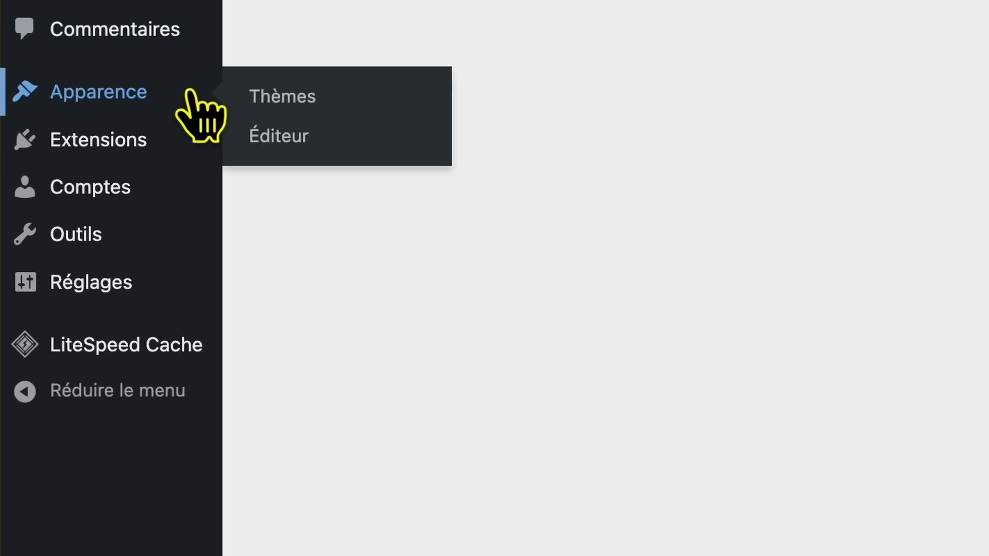
{"action": "mouse_move", "coordinate": [141, 140]}
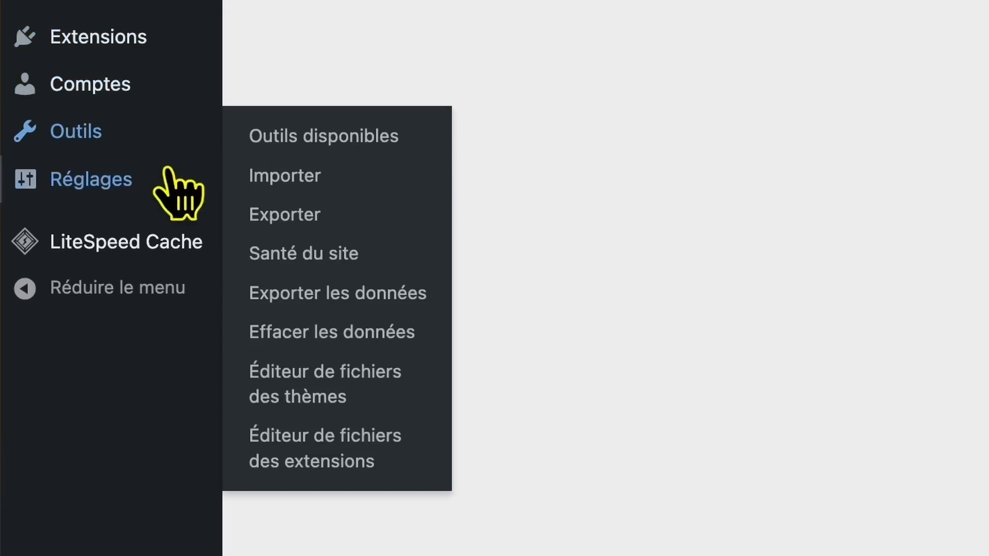
{"action": "mouse_move", "coordinate": [131, 179]}
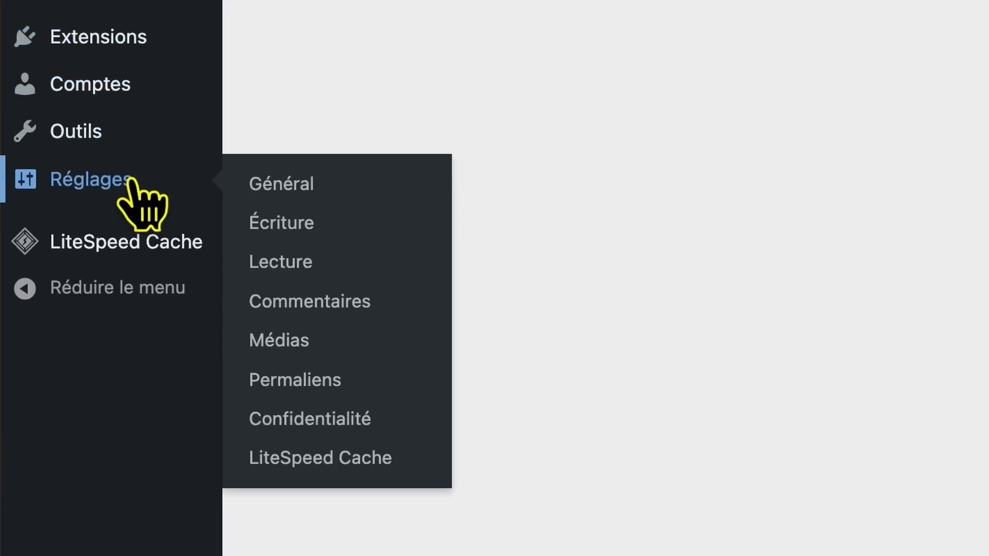
{"action": "mouse_move", "coordinate": [140, 252]}
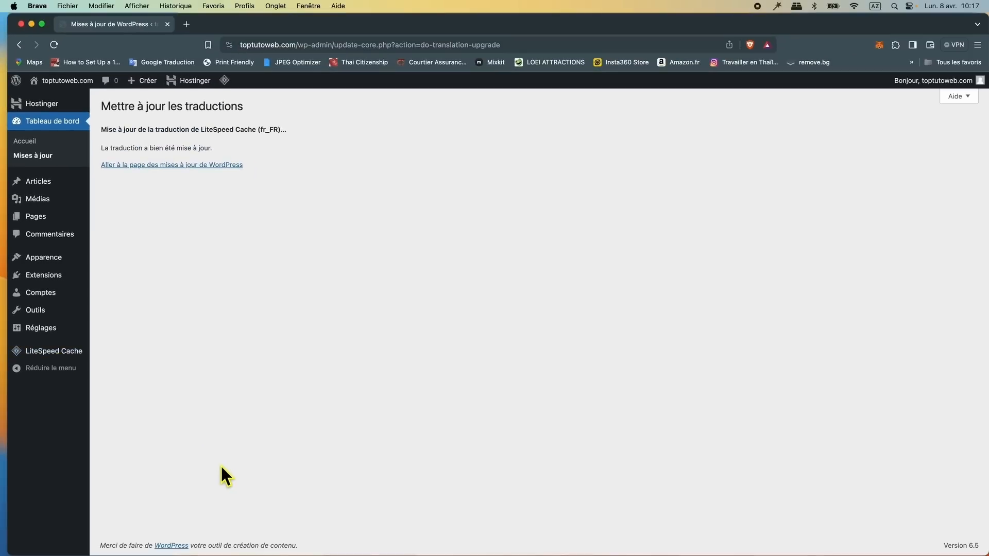
Move the default article "Bonjour tout le monde !" to the trash using a bulk action
{"action": "mouse_move", "coordinate": [49, 186]}
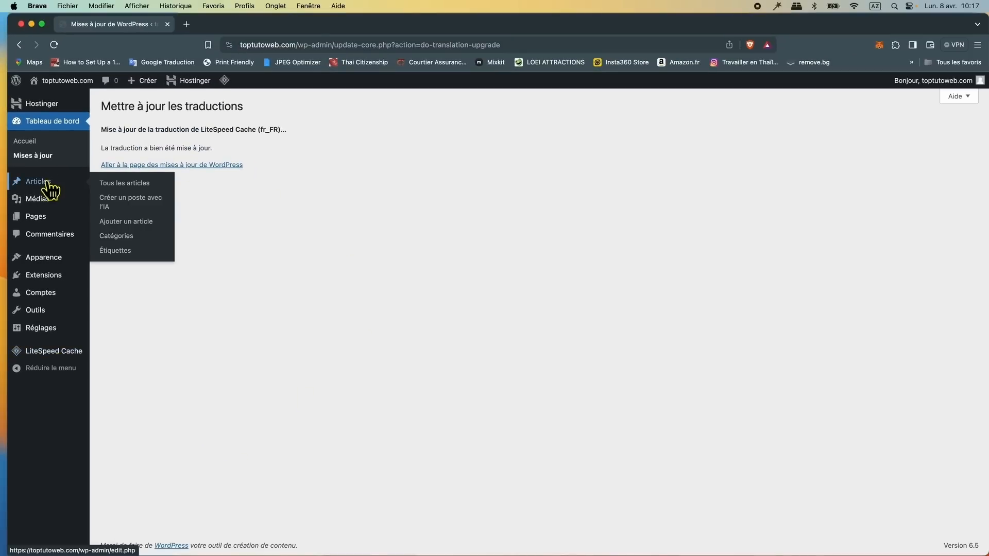
{"action": "left_click", "coordinate": [116, 185]}
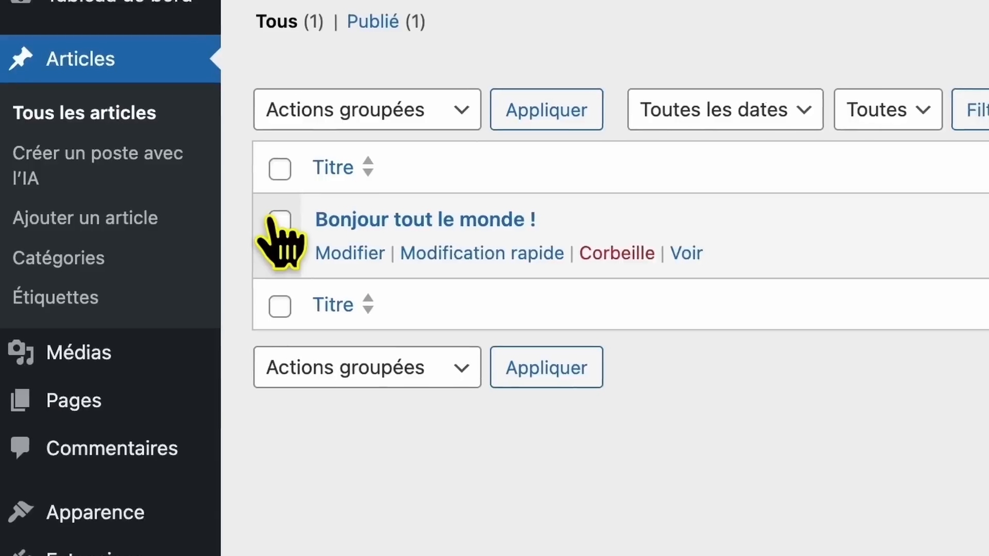
{"action": "left_click", "coordinate": [280, 221]}
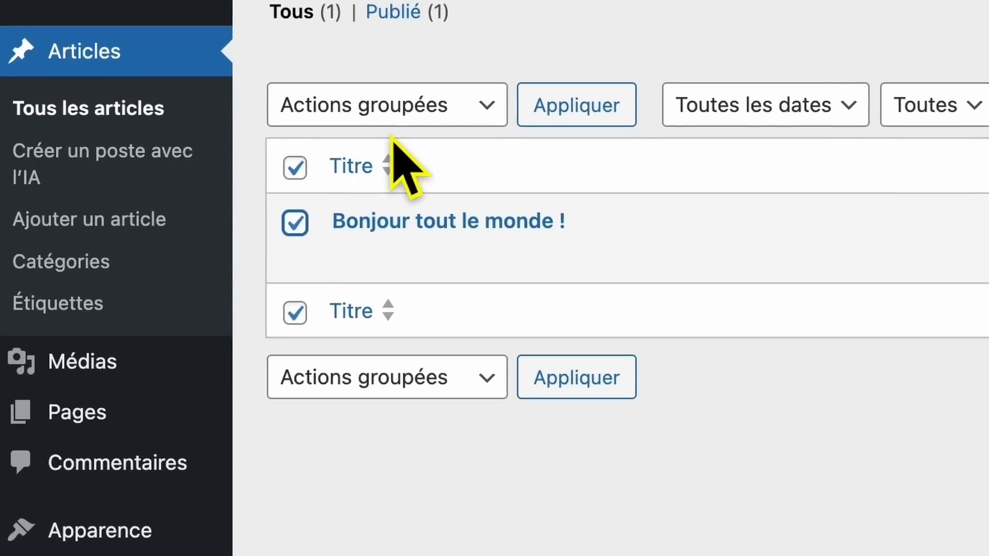
{"action": "left_click", "coordinate": [415, 111]}
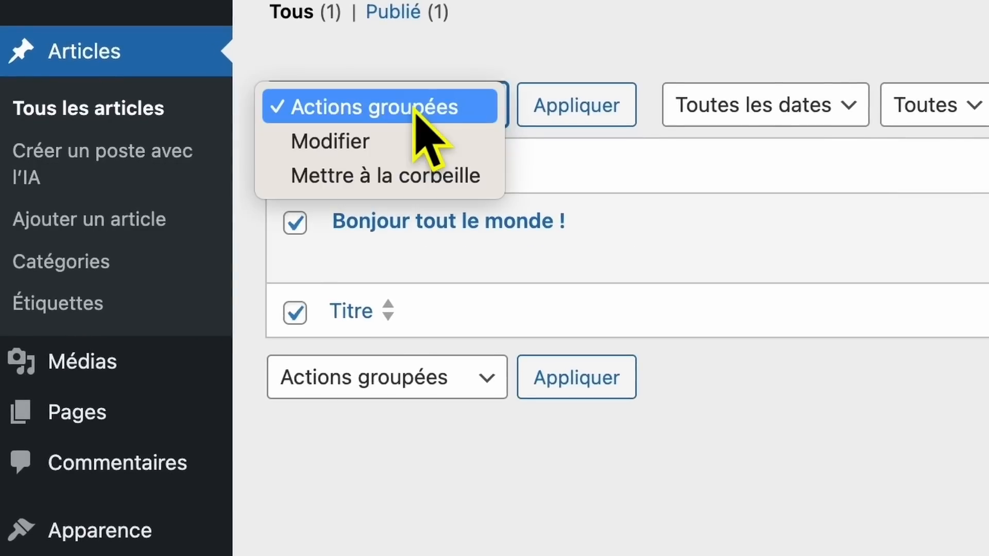
{"action": "left_click", "coordinate": [415, 178]}
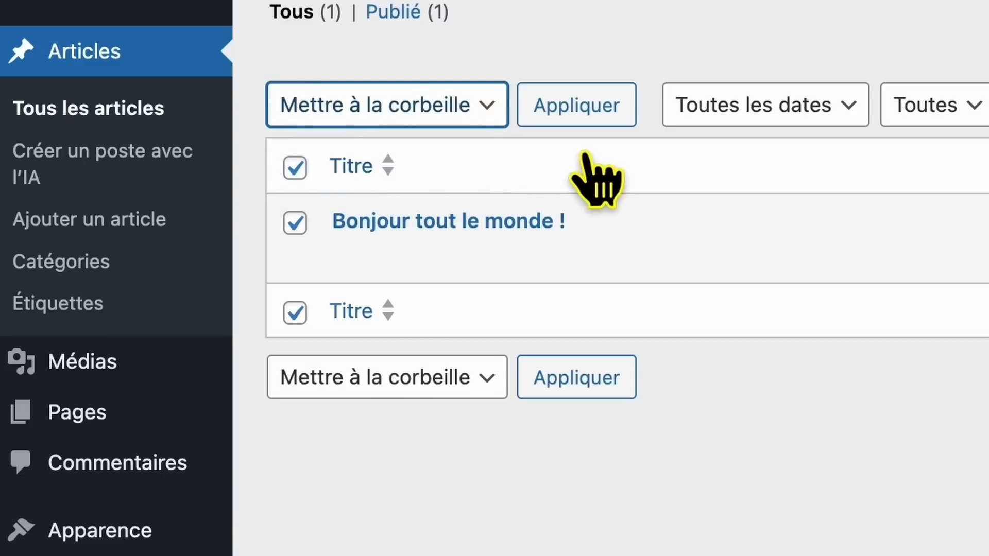
{"action": "left_click", "coordinate": [577, 104]}
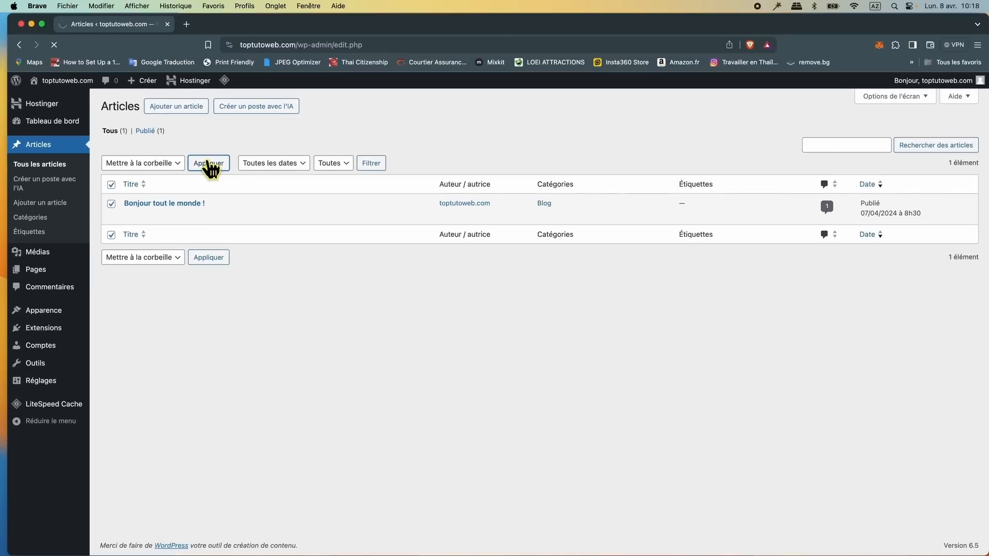
Permanently delete the article "Bonjour tout le monde !" from the articles trash
{"action": "left_click", "coordinate": [154, 163]}
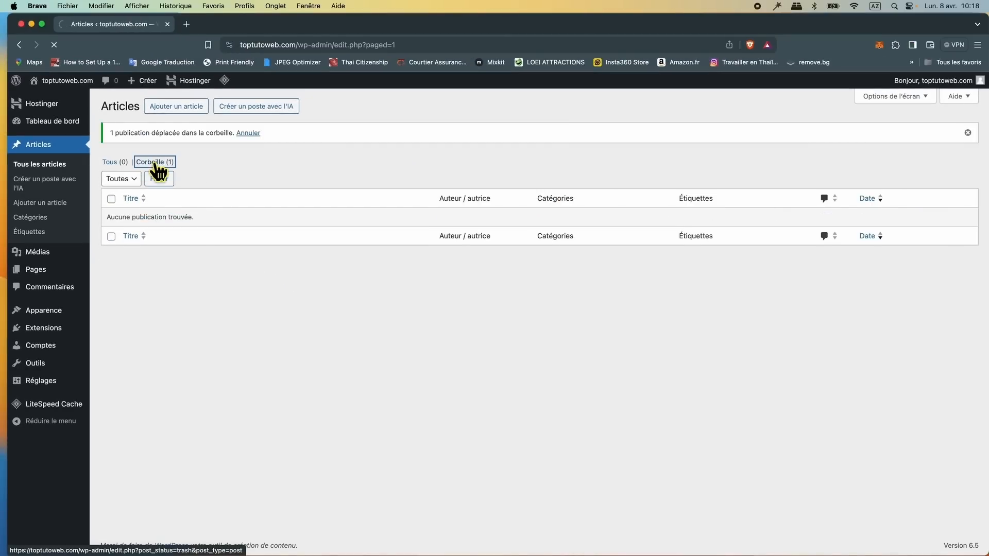
{"action": "mouse_move", "coordinate": [159, 203]}
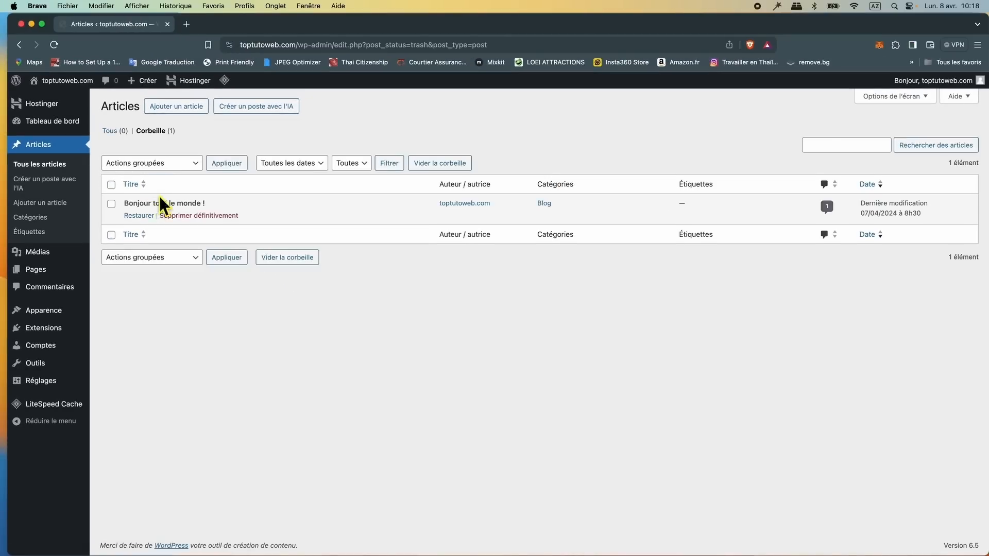
{"action": "left_click", "coordinate": [201, 215]}
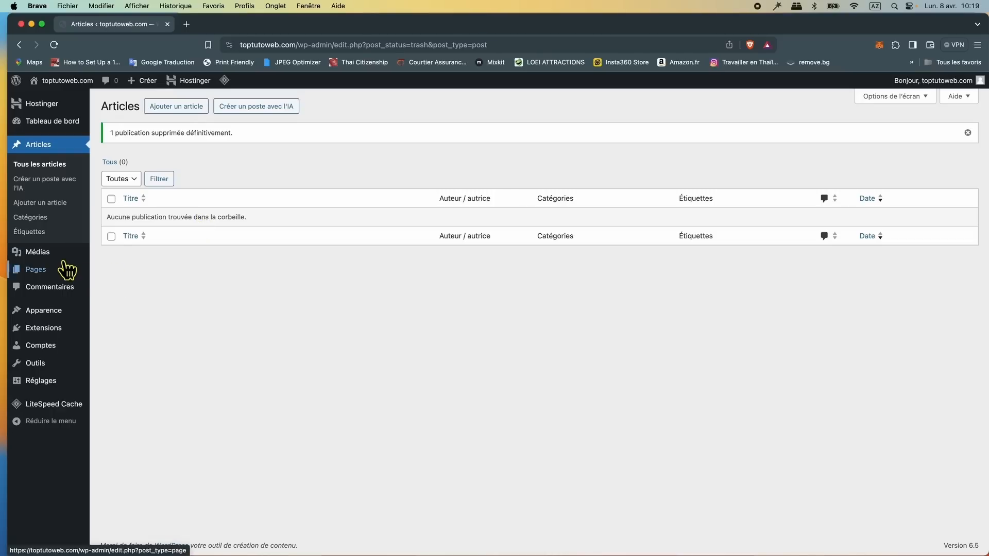
Move the default pages "Page d'exemple" and "Politique de confidentialité" to the trash using a bulk action
{"action": "mouse_move", "coordinate": [60, 256]}
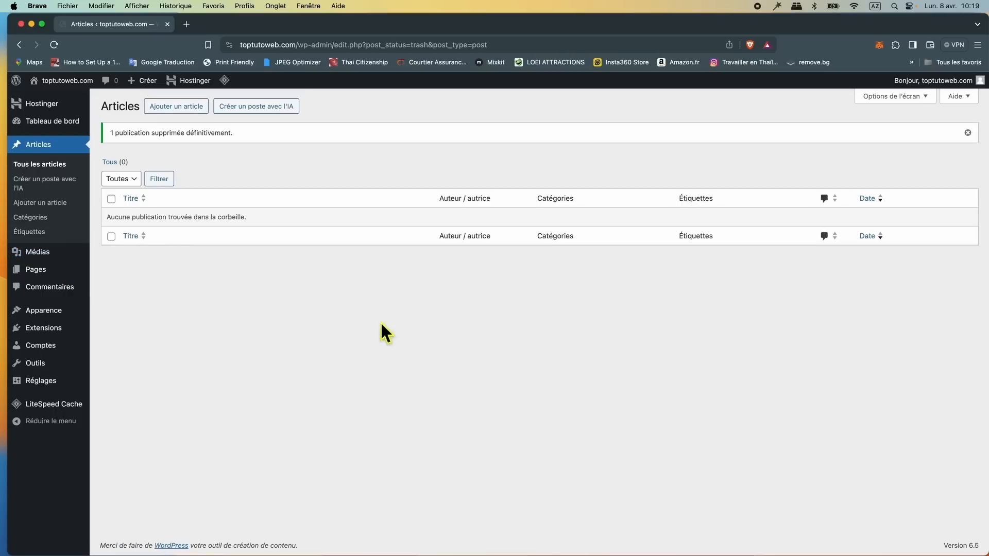
{"action": "mouse_move", "coordinate": [36, 276]}
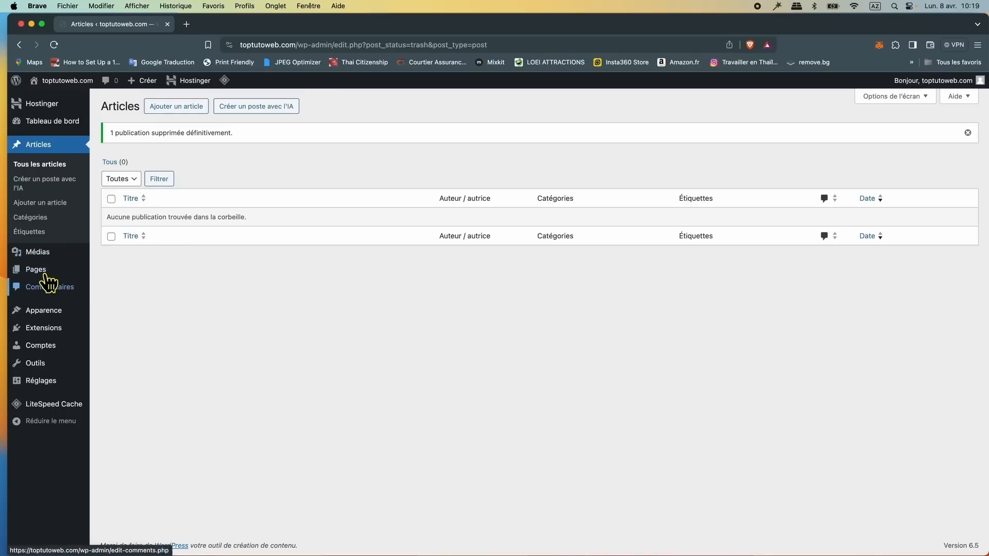
{"action": "mouse_move", "coordinate": [43, 280]}
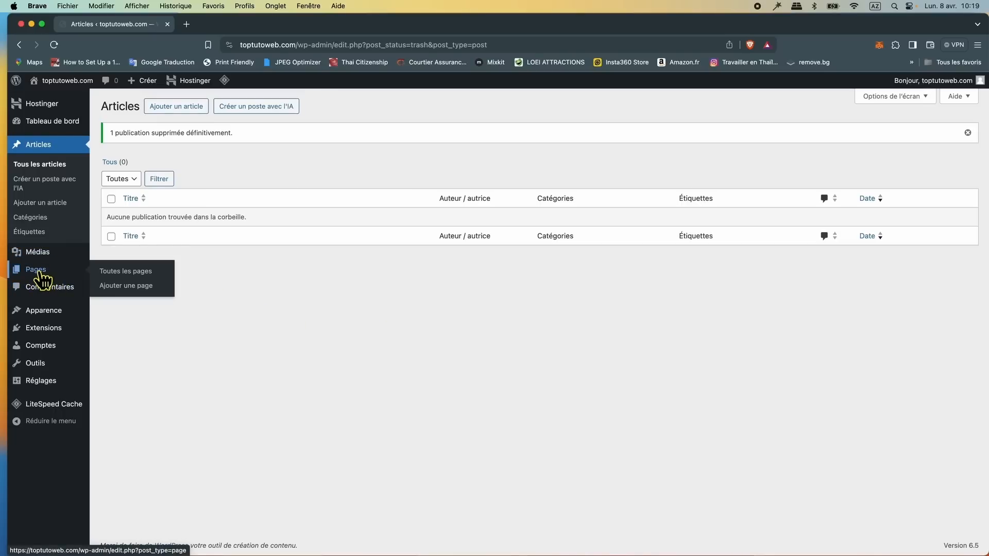
{"action": "left_click", "coordinate": [134, 274]}
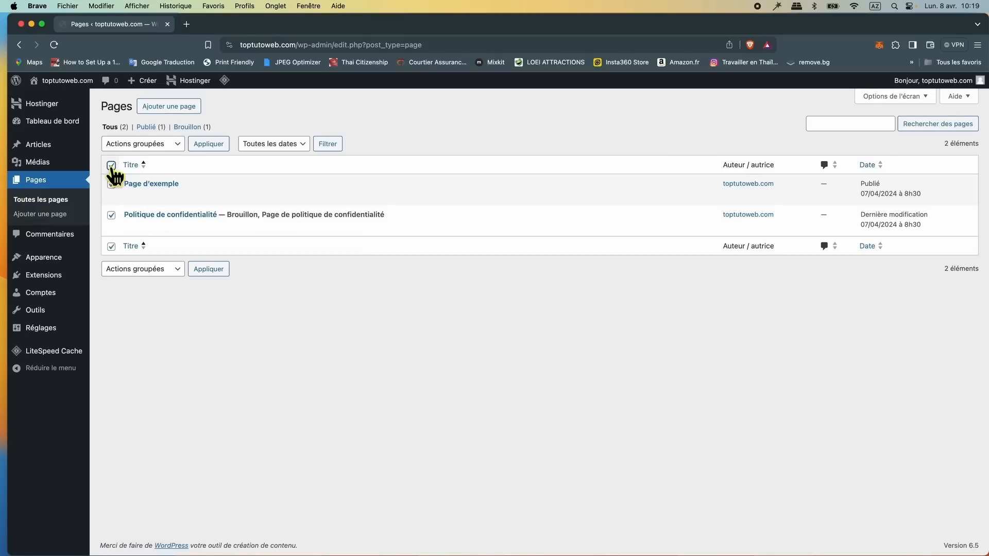
{"action": "left_click", "coordinate": [160, 149]}
{"action": "left_click", "coordinate": [156, 171]}
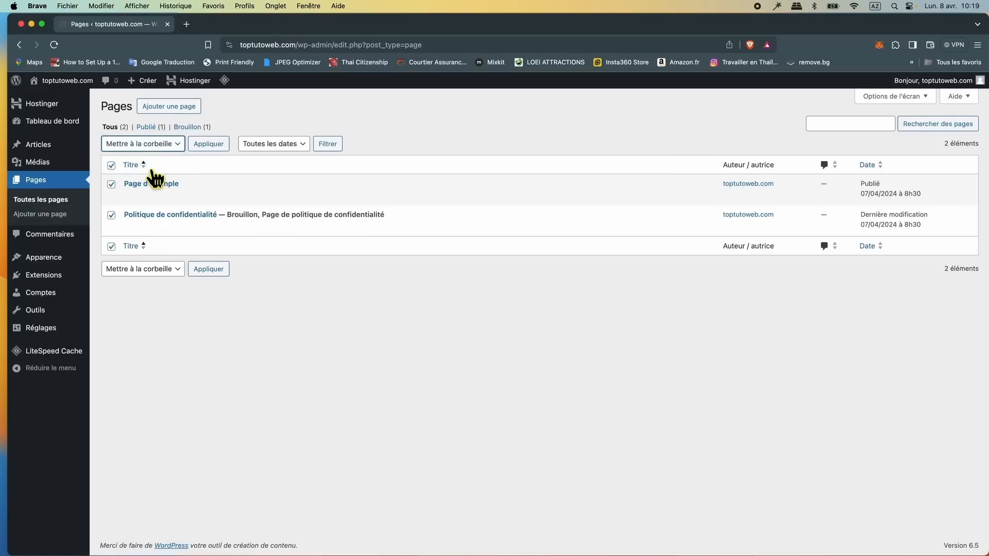
{"action": "left_click", "coordinate": [213, 148]}
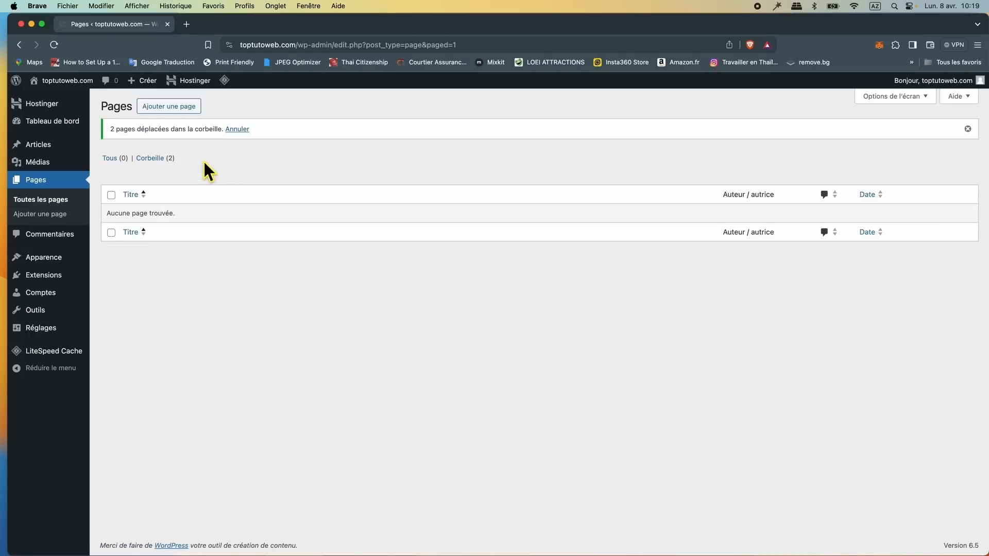
Empty the pages trash to permanently delete "Page d'exemple" and "Politique de confidentialité"
{"action": "left_click", "coordinate": [157, 160]}
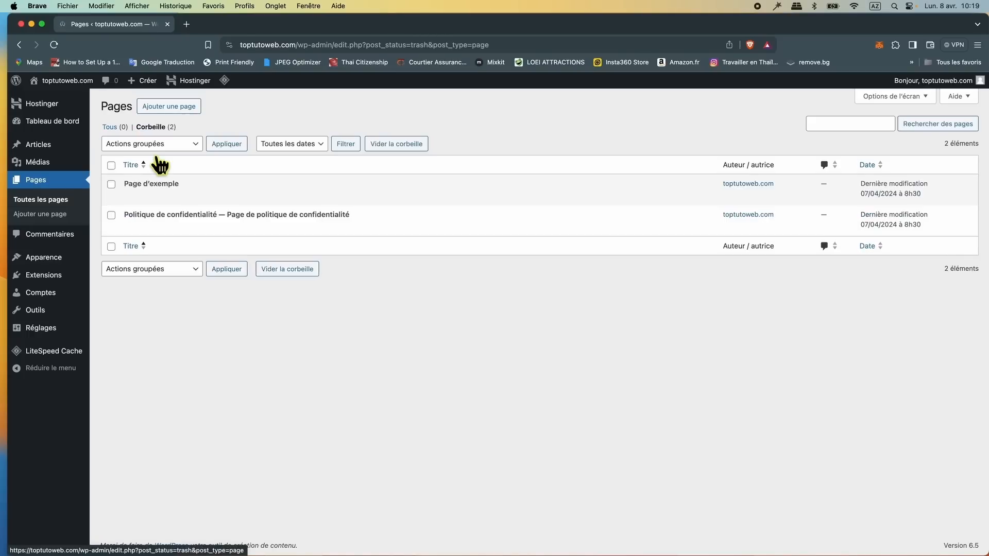
{"action": "left_click", "coordinate": [111, 166]}
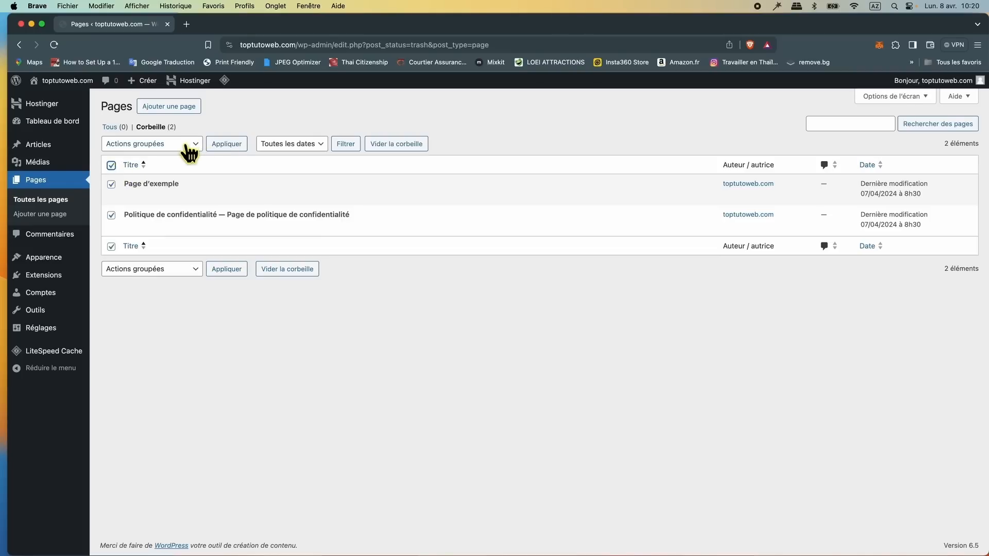
{"action": "left_click", "coordinate": [422, 150]}
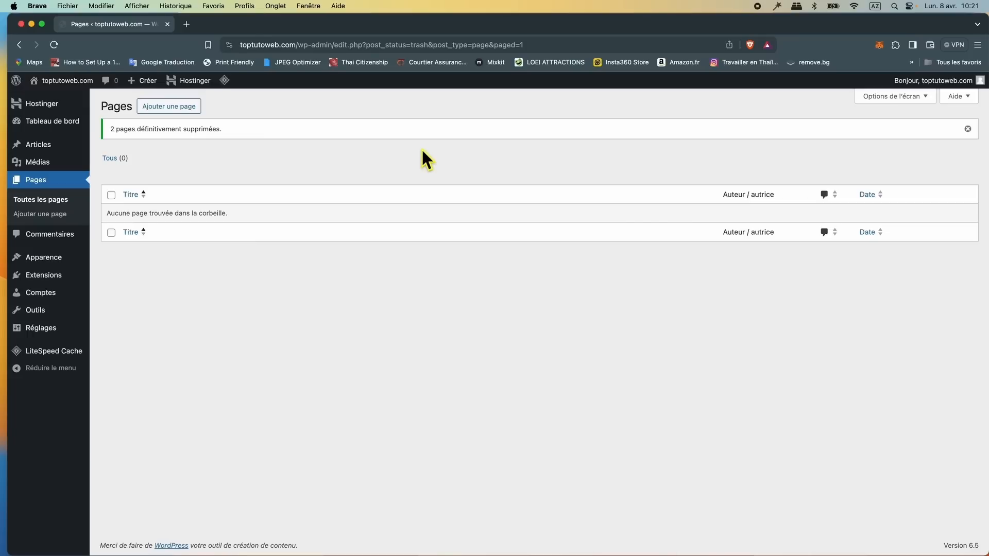
Open toptutoweb.com separately alongside the dashboard and look over the home page's current design
{"action": "left_click", "coordinate": [189, 25]}
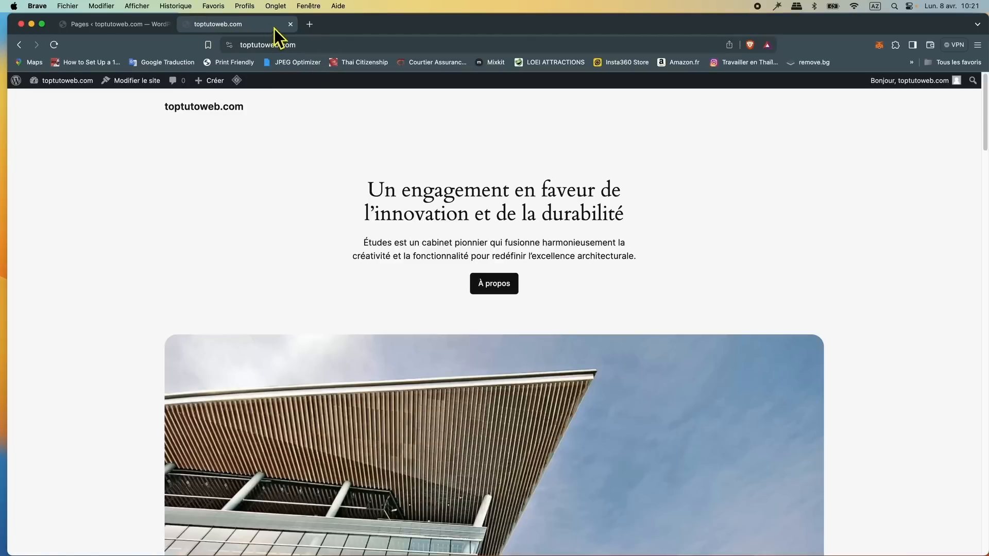
{"action": "left_click", "coordinate": [104, 25]}
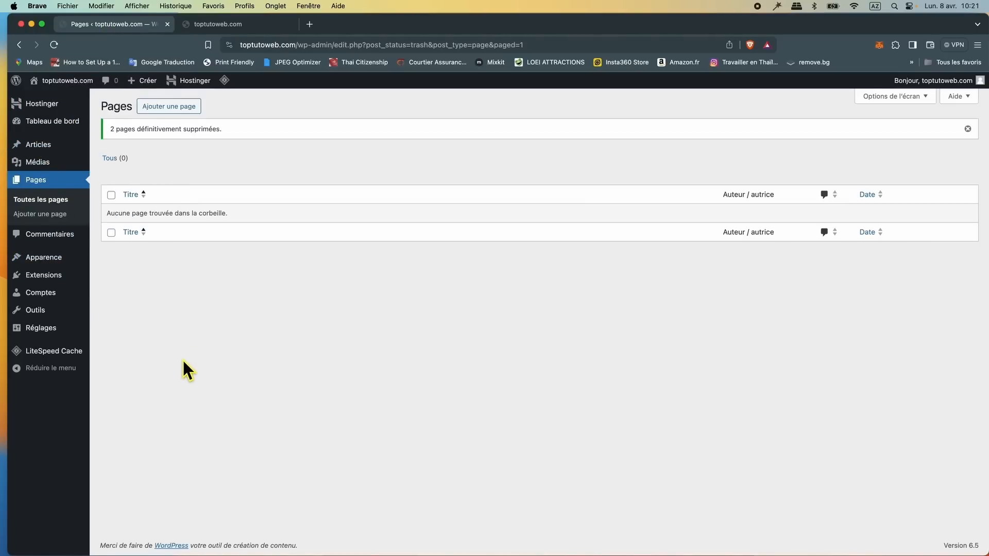
{"action": "left_click", "coordinate": [227, 25]}
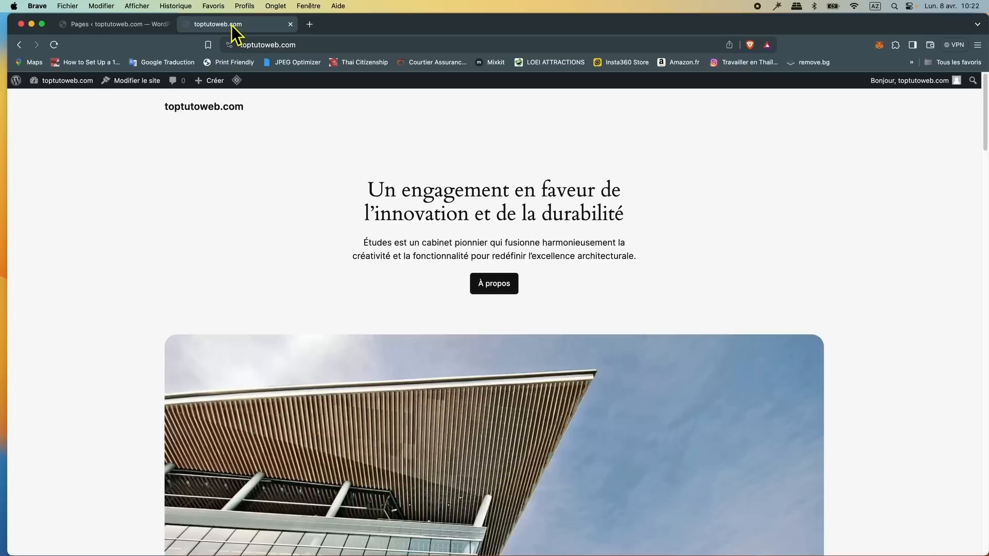
{"action": "scroll", "coordinate": [720, 304], "scroll_direction": "down", "scroll_amount": 8}
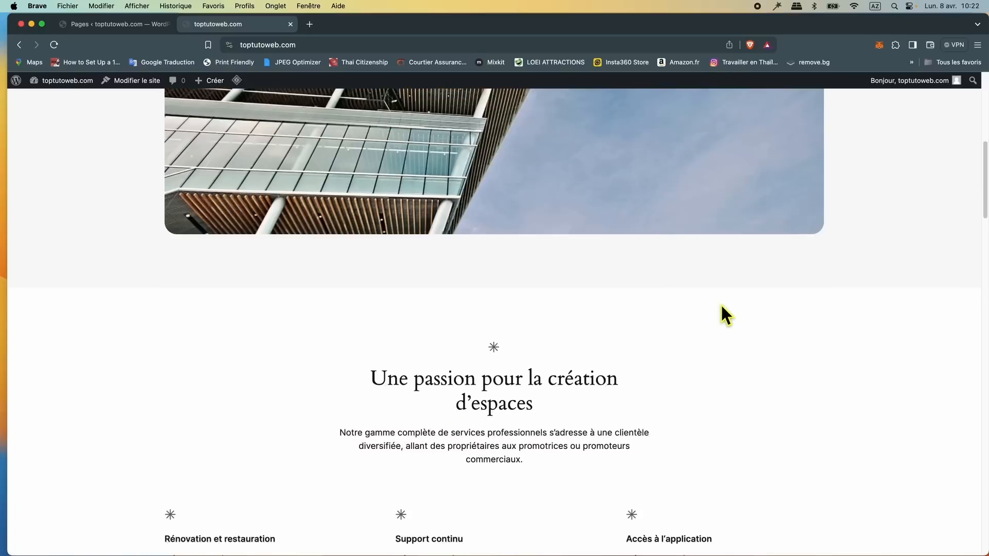
{"action": "scroll", "coordinate": [722, 307], "scroll_direction": "down", "scroll_amount": 3}
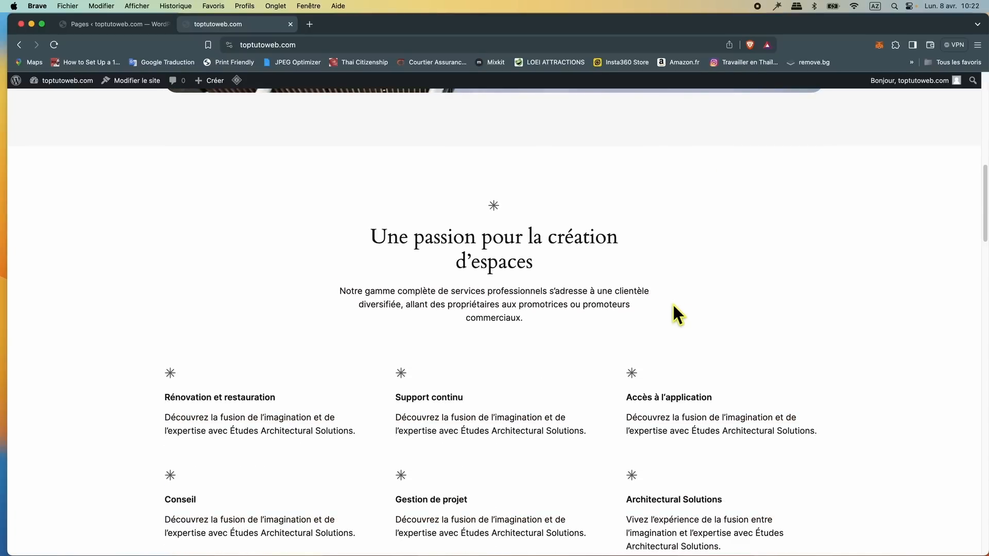
{"action": "scroll", "coordinate": [485, 330], "scroll_direction": "up", "scroll_amount": 11}
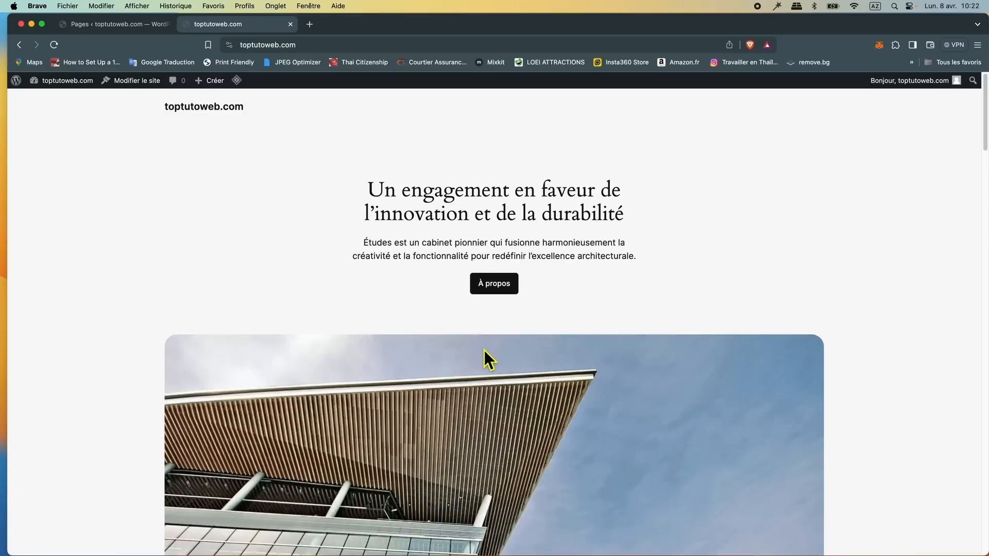
Return to the WordPress dashboard and open the catalogue of themes available for adding to the site
{"action": "left_click", "coordinate": [109, 28]}
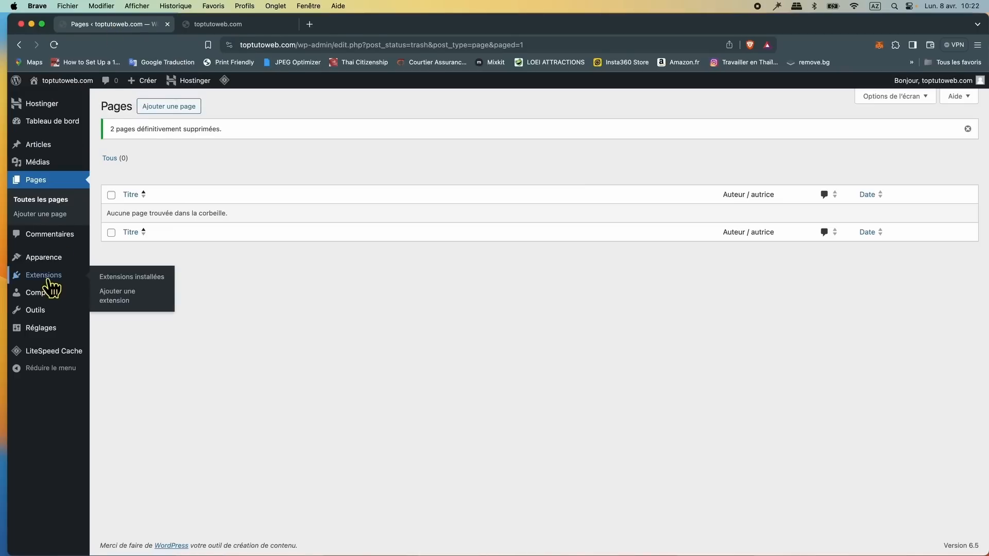
{"action": "mouse_move", "coordinate": [48, 258]}
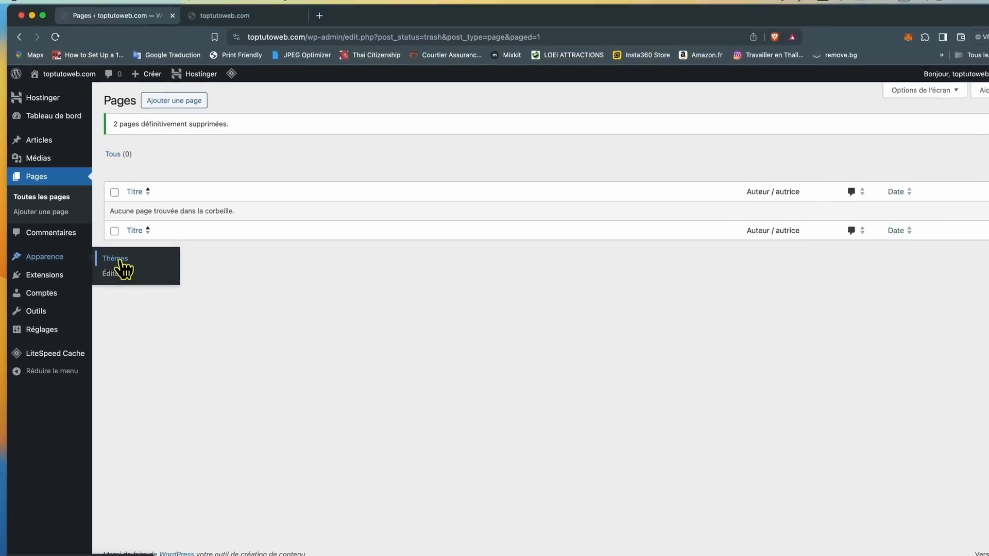
{"action": "left_click", "coordinate": [117, 260]}
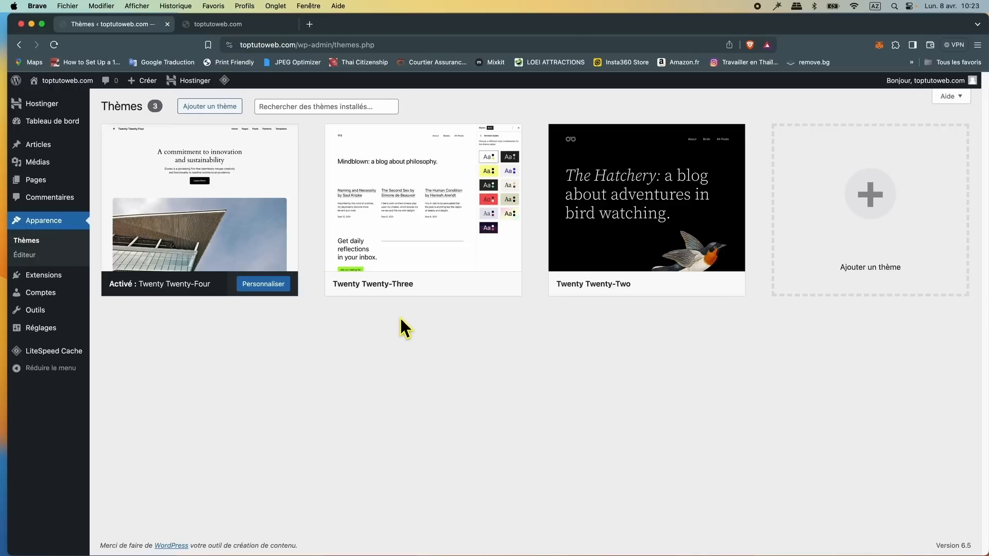
{"action": "mouse_move", "coordinate": [376, 294]}
{"action": "left_click", "coordinate": [212, 110]}
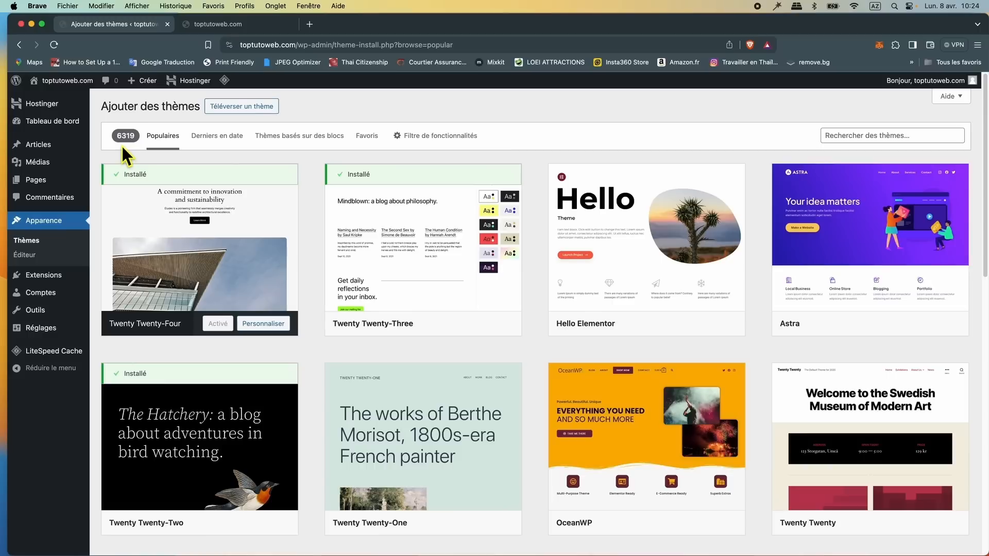
{"action": "mouse_move", "coordinate": [18, 84]}
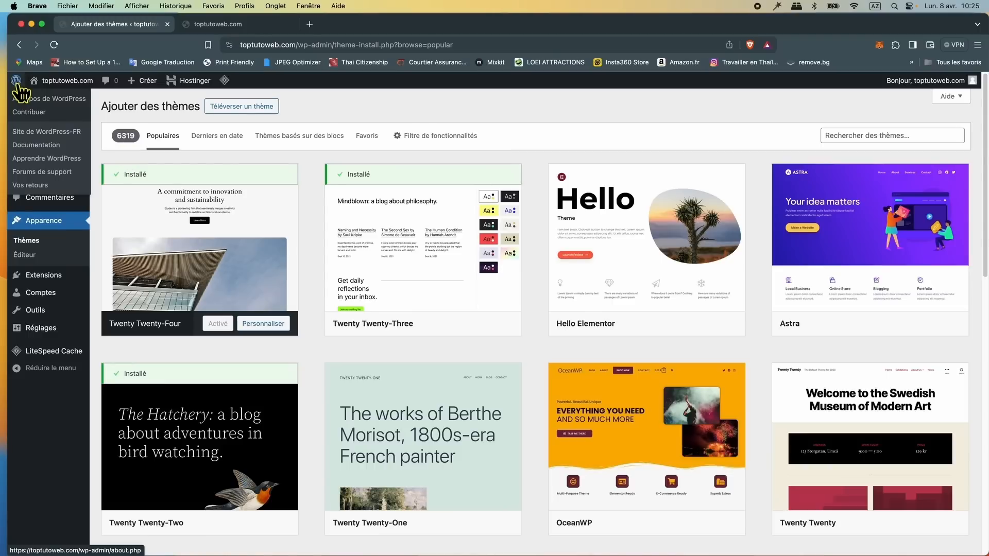
{"action": "mouse_move", "coordinate": [708, 432]}
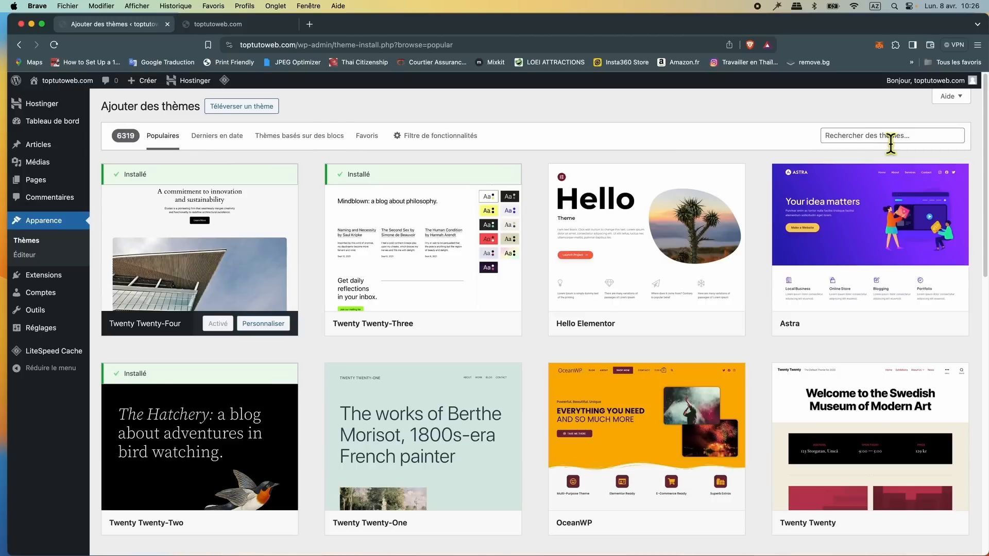
Search the theme catalogue for "oceanwp", then install and activate the OceanWP theme
{"action": "left_click", "coordinate": [862, 135]}
{"action": "type", "text": "oceanwp"}
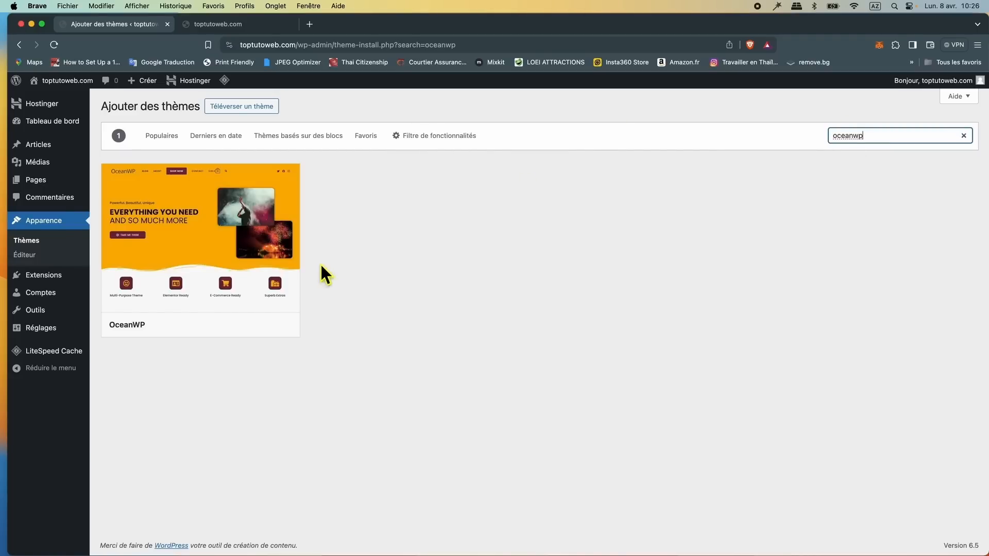
{"action": "mouse_move", "coordinate": [299, 272]}
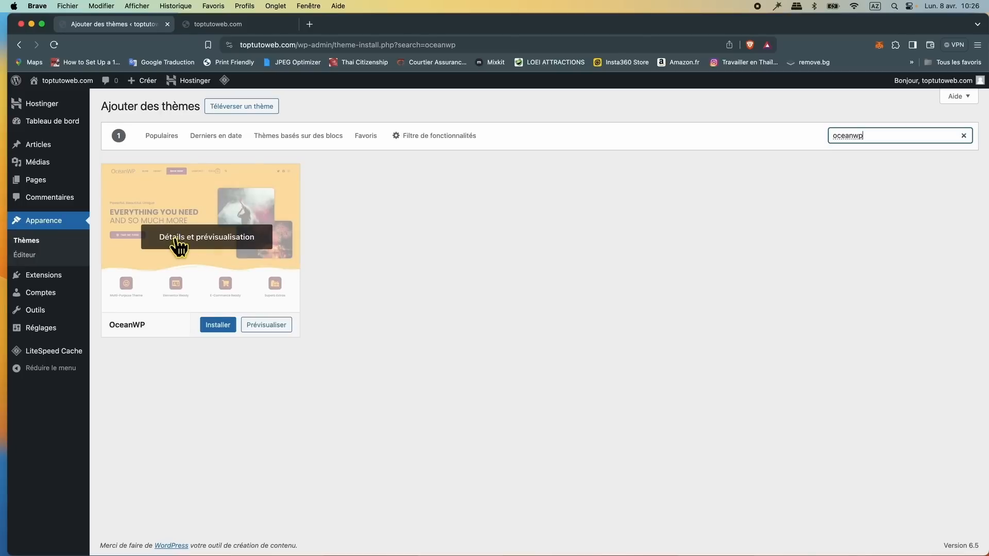
{"action": "left_click", "coordinate": [218, 329]}
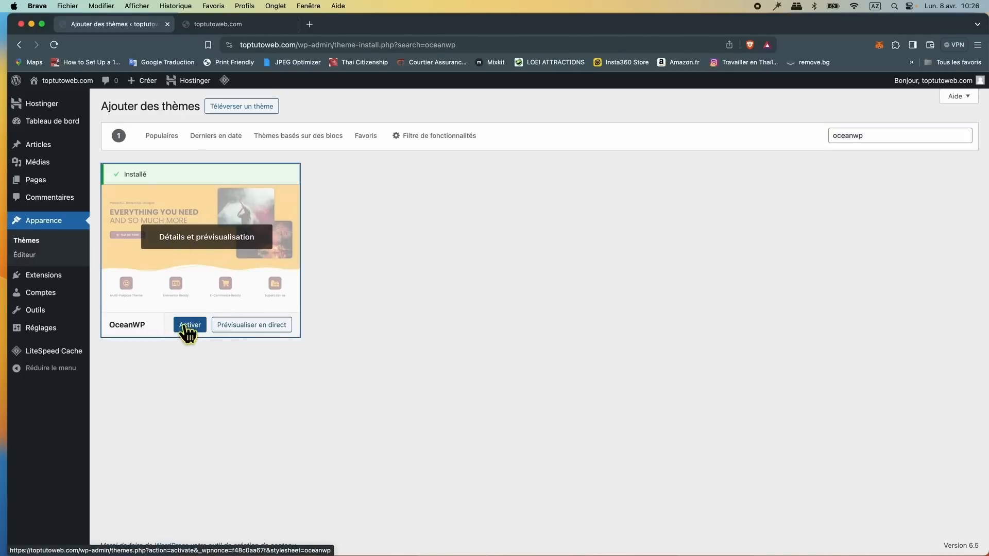
{"action": "left_click", "coordinate": [188, 330]}
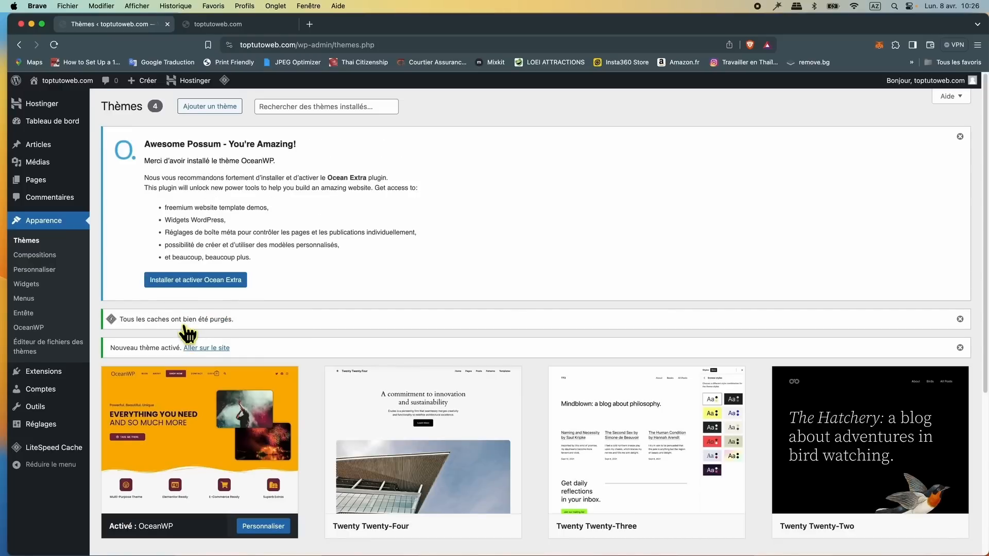
Install and activate the Ocean Extra plugin recommended by the OceanWP theme
{"action": "mouse_move", "coordinate": [188, 438]}
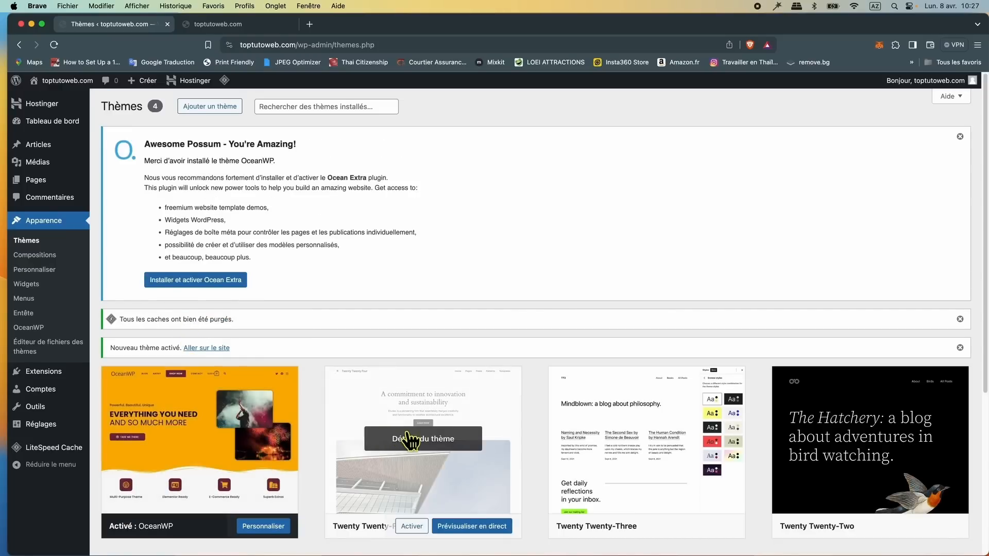
{"action": "mouse_move", "coordinate": [672, 476]}
{"action": "mouse_move", "coordinate": [889, 509]}
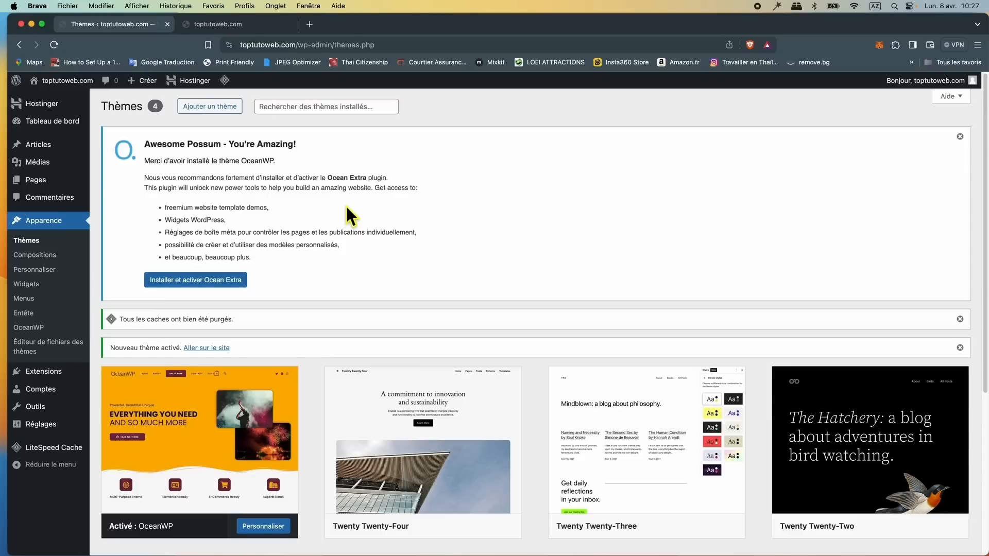
{"action": "left_click", "coordinate": [189, 283]}
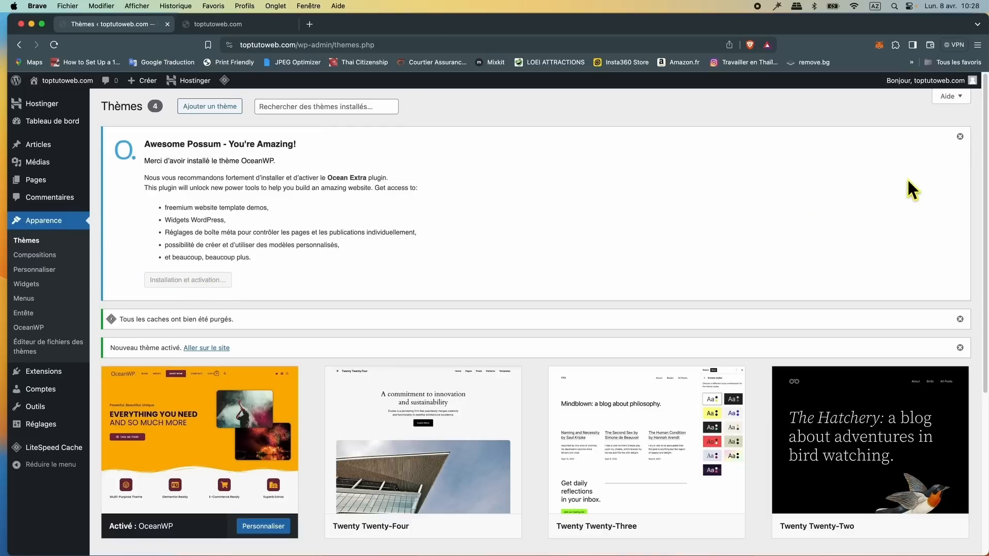
Dismiss the OceanWP welcome, cache purge and theme activation notices on the Thèmes page
{"action": "left_click", "coordinate": [960, 137]}
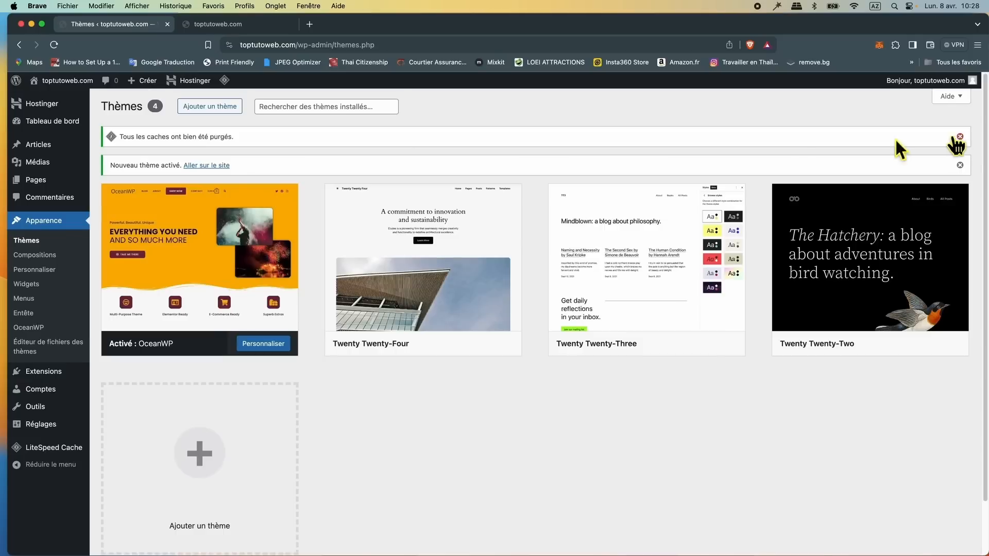
{"action": "left_click", "coordinate": [960, 137]}
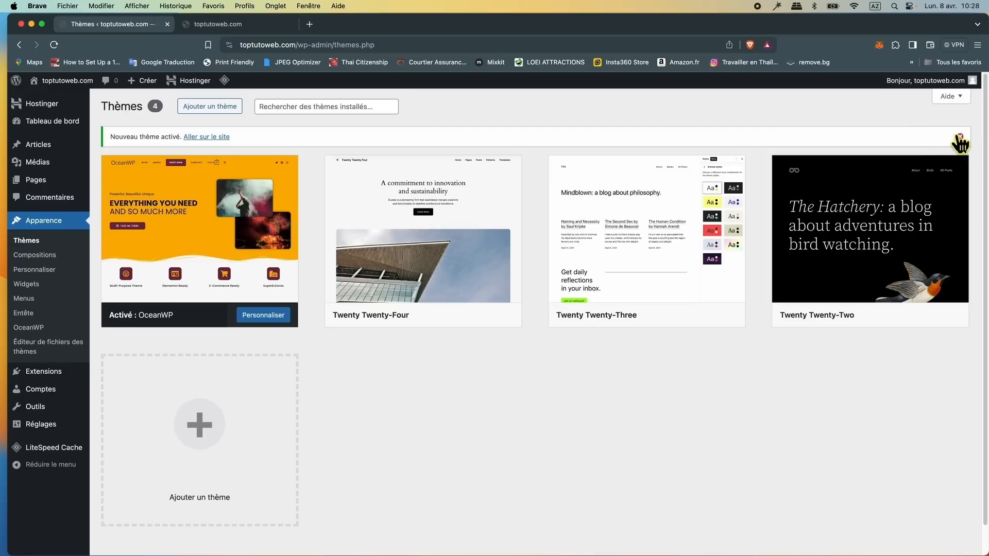
{"action": "left_click", "coordinate": [960, 137]}
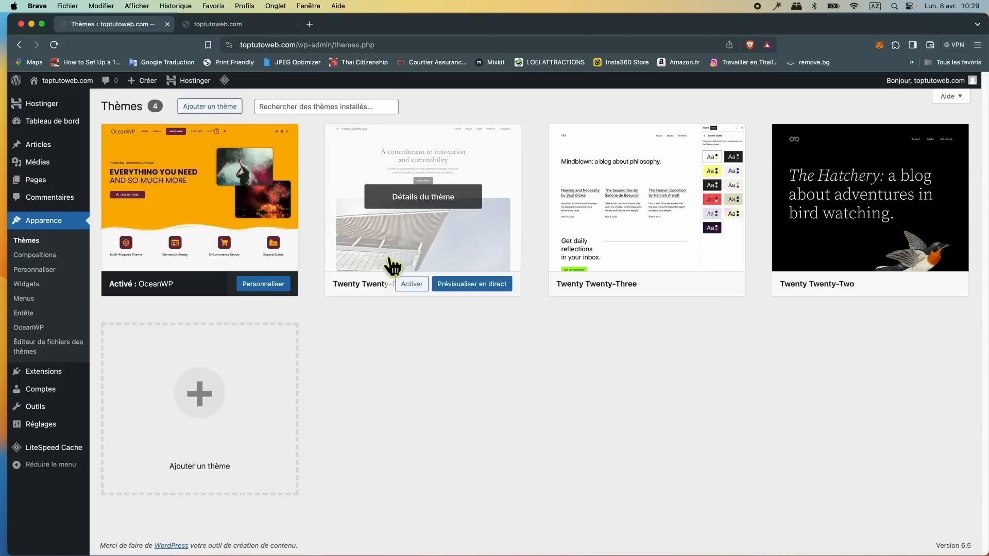
Delete the unused theme Twenty Twenty-Four from the installed themes and confirm its removal
{"action": "left_click", "coordinate": [448, 242]}
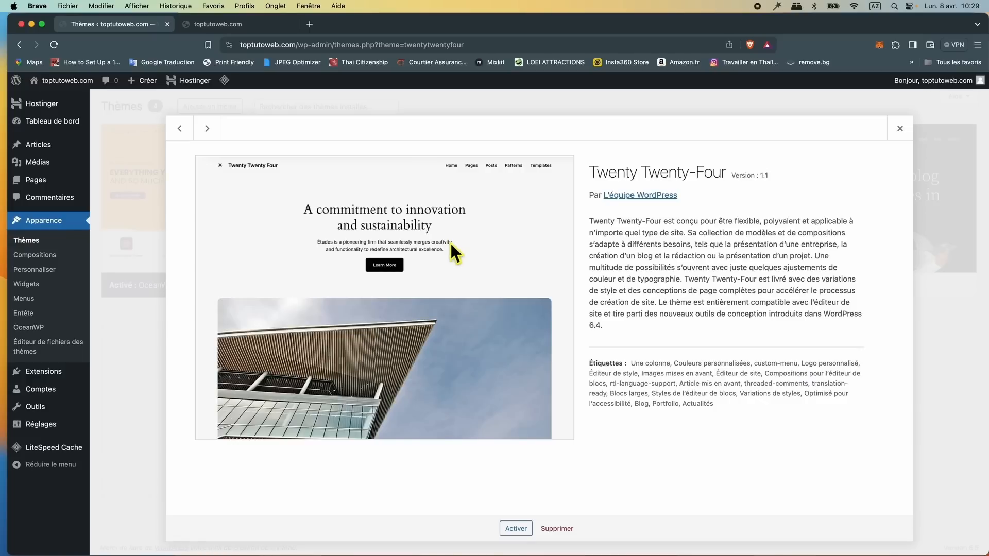
{"action": "left_click", "coordinate": [566, 530]}
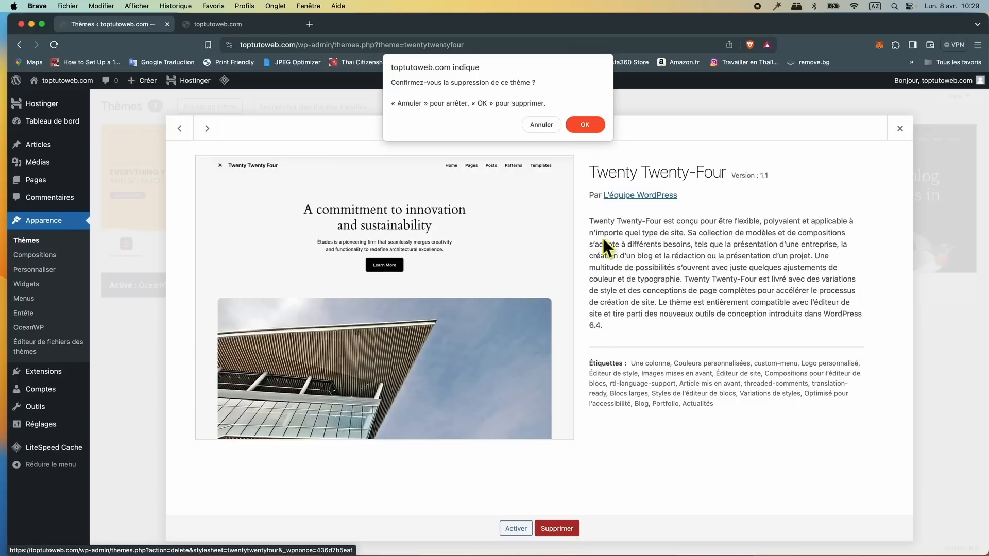
{"action": "left_click", "coordinate": [586, 126]}
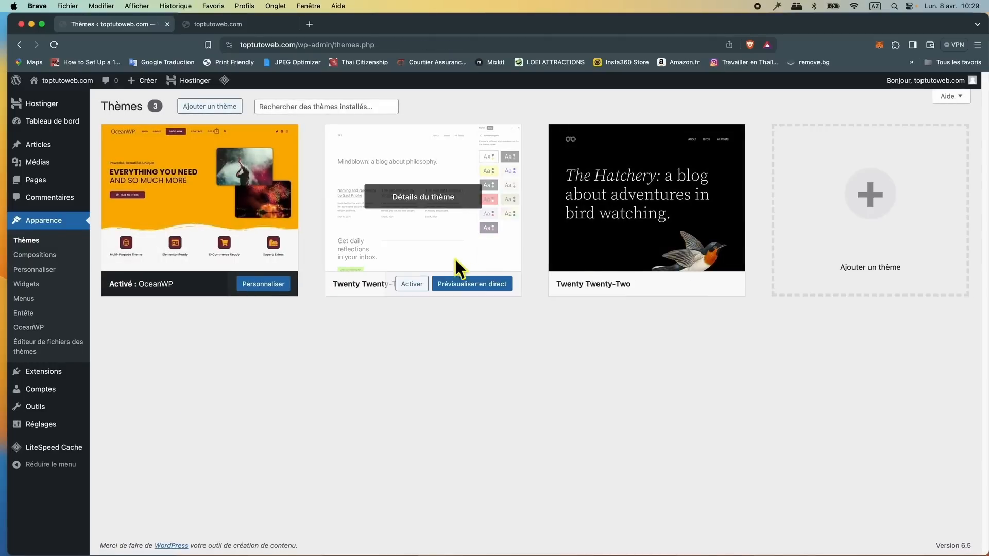
Delete the unused theme Twenty Twenty-Three from the installed themes and confirm its removal
{"action": "left_click", "coordinate": [455, 259]}
{"action": "left_click", "coordinate": [563, 529]}
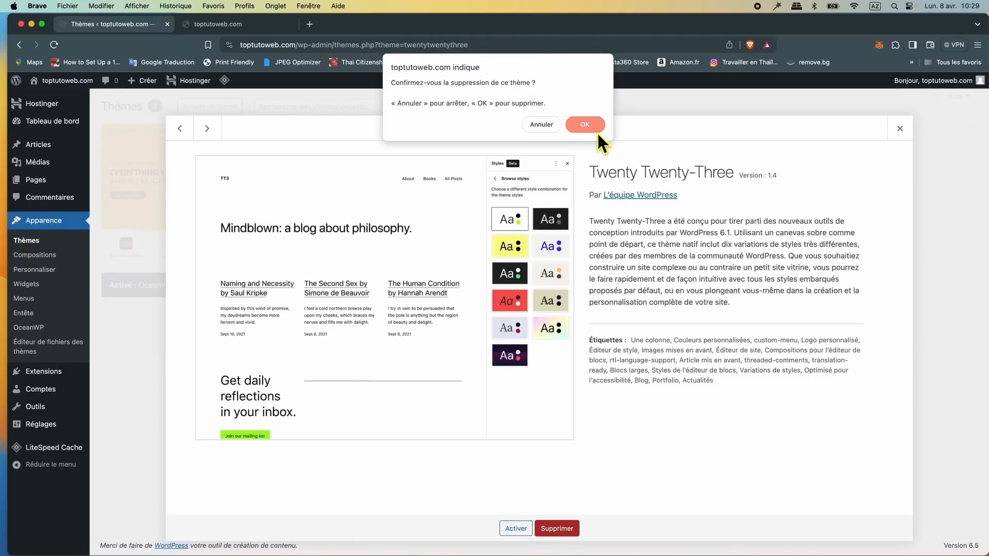
{"action": "left_click", "coordinate": [590, 125]}
Delete the unused theme Twenty Twenty-Two from the installed themes and confirm its removal
{"action": "left_click", "coordinate": [448, 253]}
{"action": "left_click", "coordinate": [557, 529]}
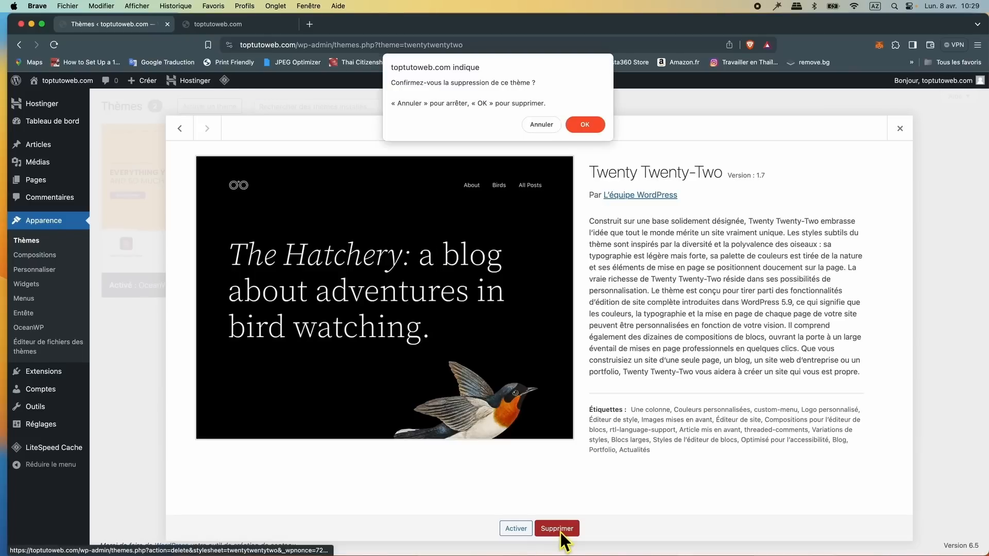
{"action": "left_click", "coordinate": [586, 123]}
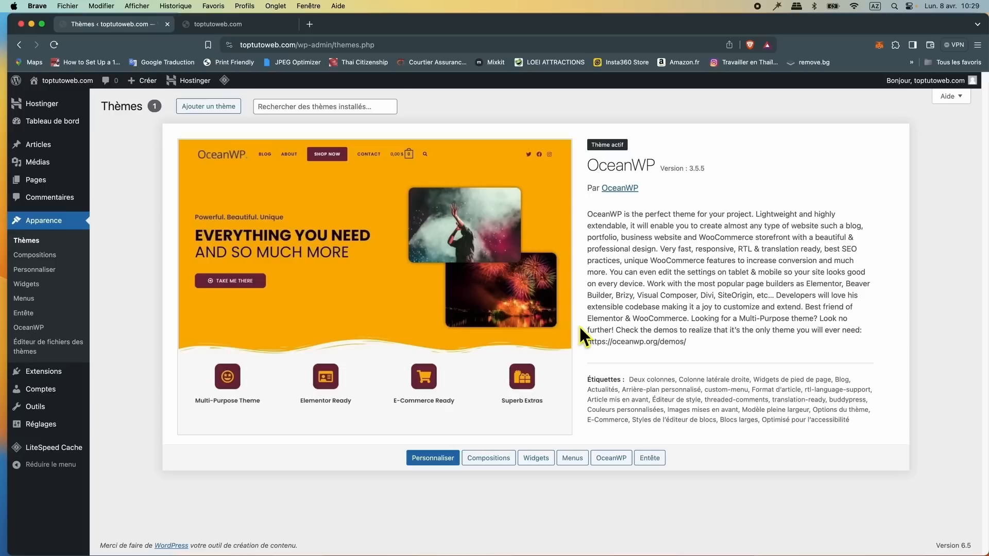
Reload the public toptutoweb.com homepage to check its look with the OceanWP theme, and return to the Thèmes page
{"action": "left_click", "coordinate": [221, 25]}
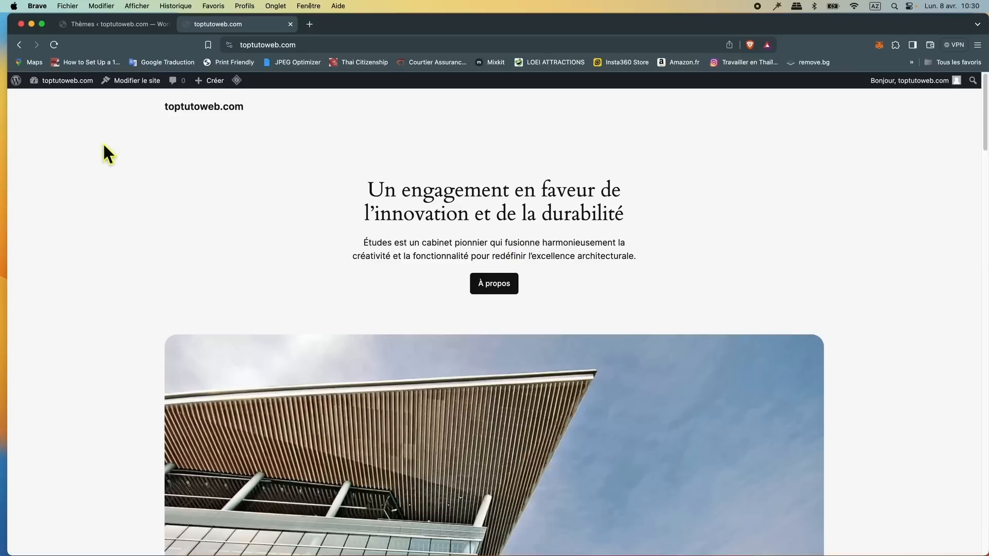
{"action": "left_click", "coordinate": [64, 52]}
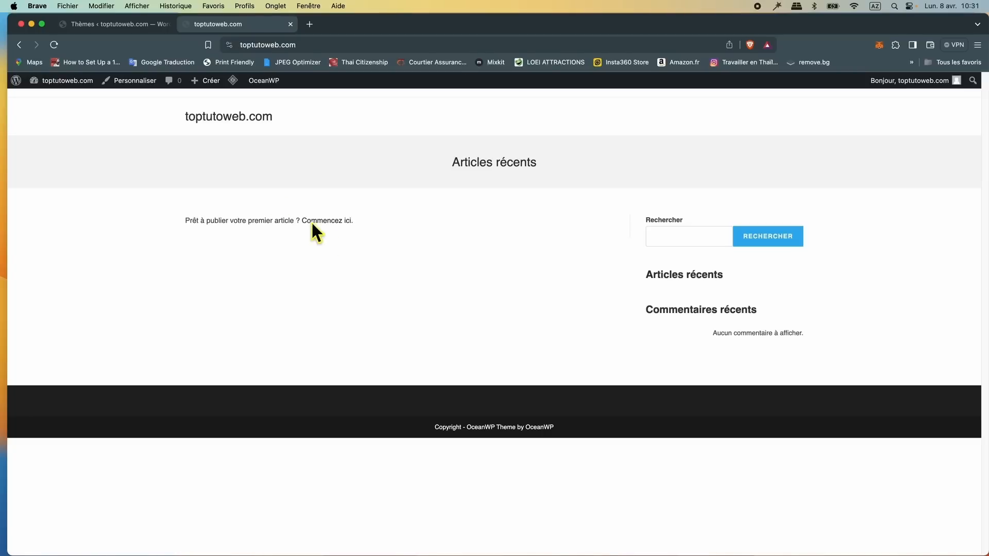
{"action": "left_click", "coordinate": [106, 27]}
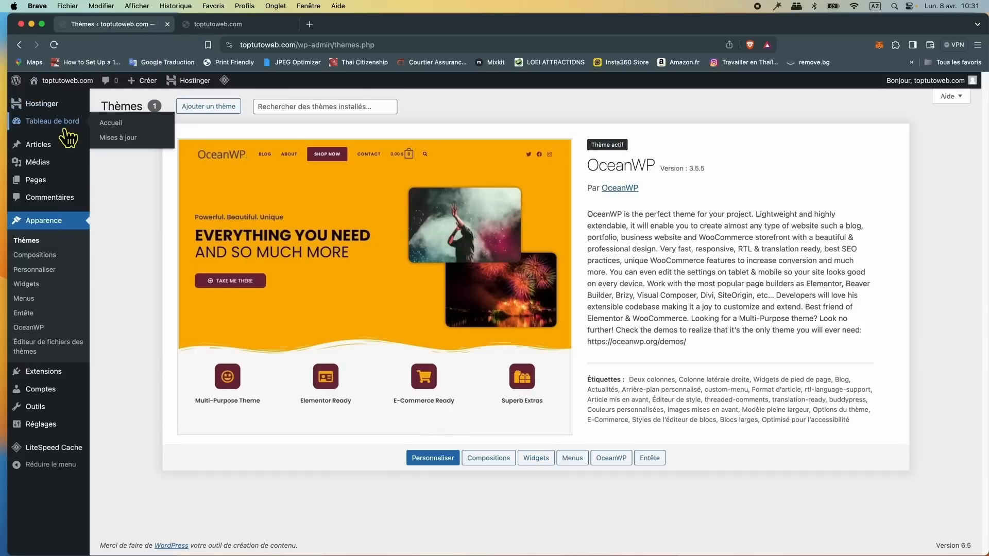
{"action": "mouse_move", "coordinate": [64, 183]}
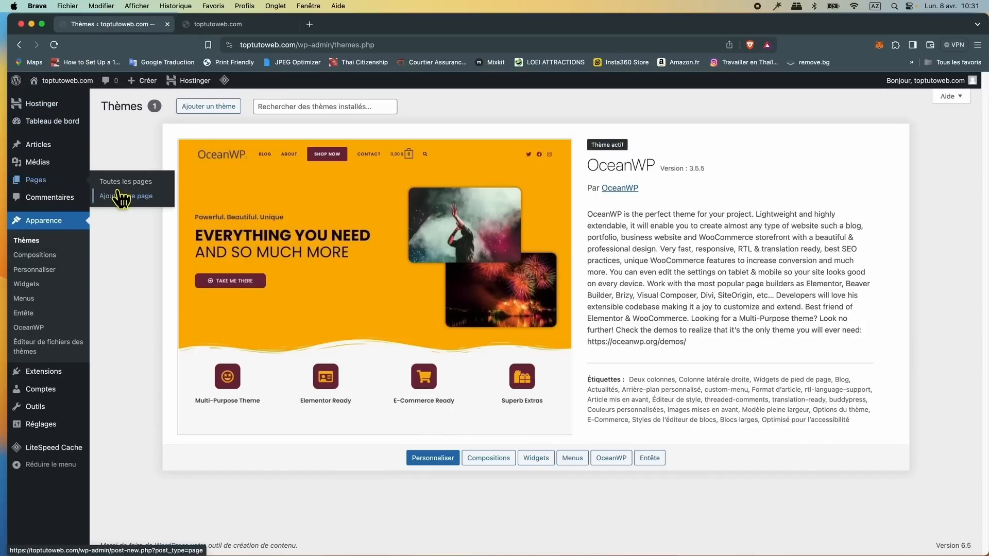
{"action": "left_click", "coordinate": [53, 232]}
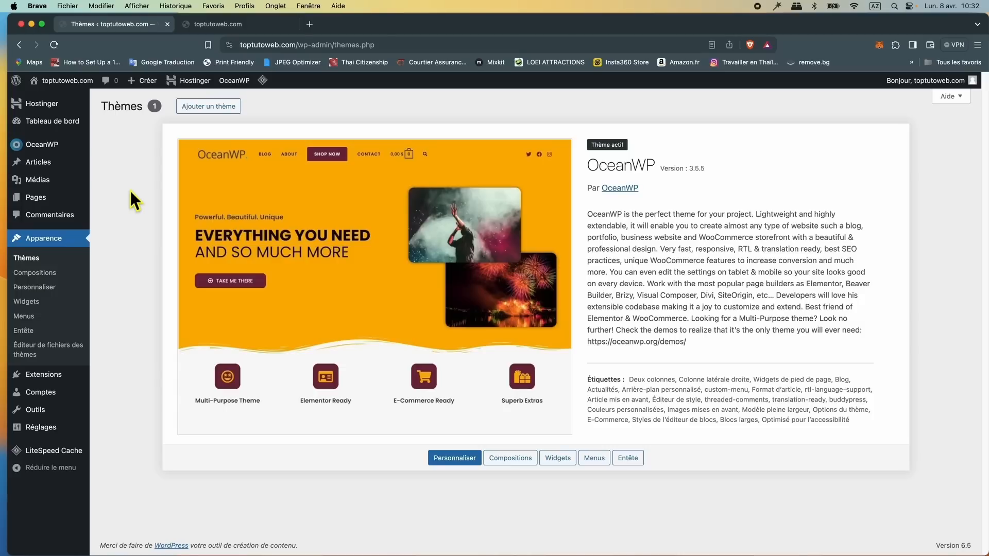
Open the list of installed extensions and dismiss the Ocean Core Extensions Bundle upgrade notice
{"action": "mouse_move", "coordinate": [71, 381]}
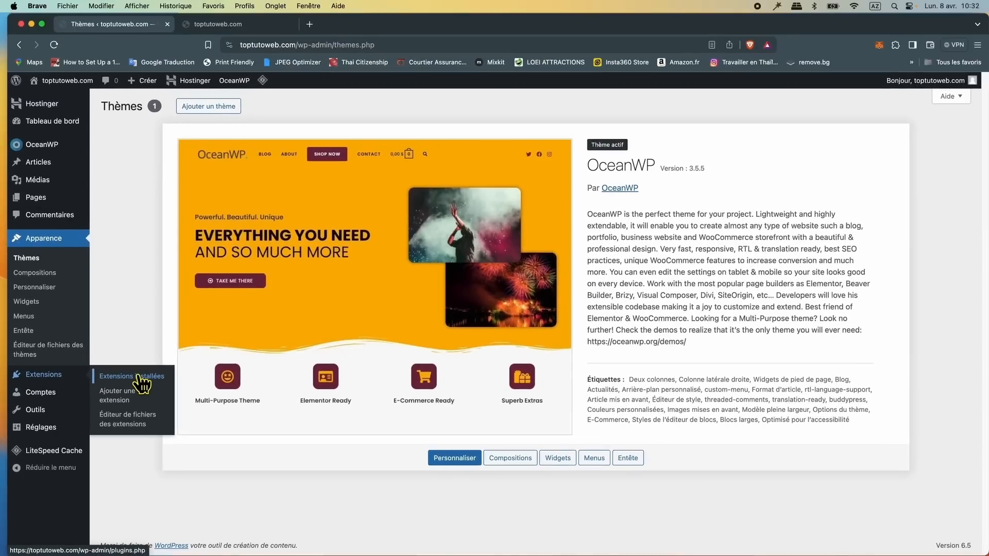
{"action": "left_click", "coordinate": [164, 357]}
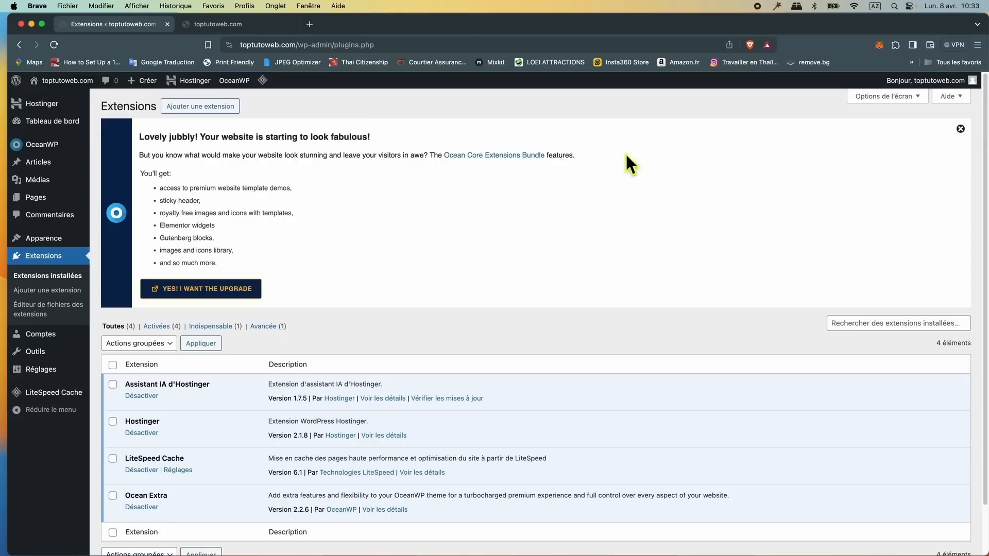
{"action": "left_click", "coordinate": [961, 129]}
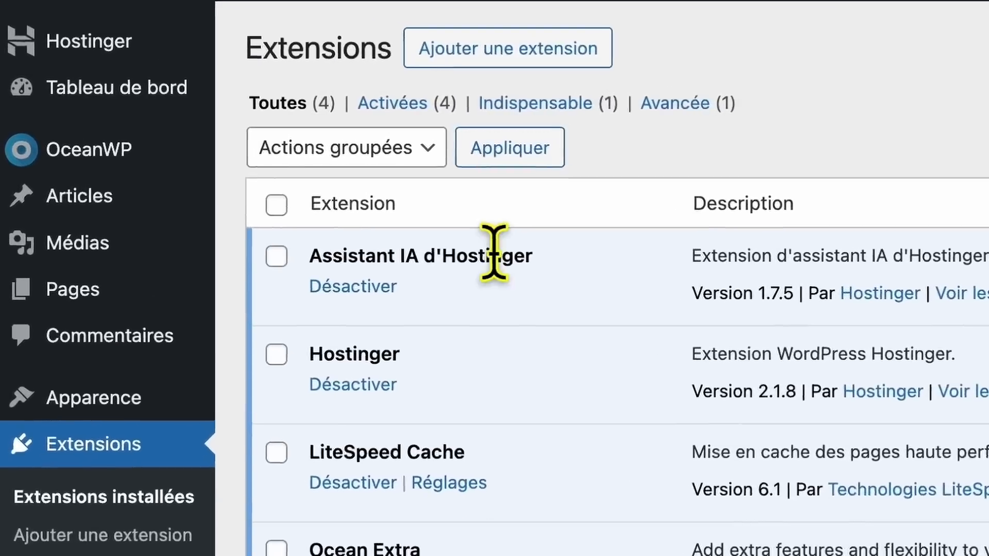
Install the Elementor Website Builder plugin from the popular extensions in the plugin catalogue
{"action": "left_click", "coordinate": [586, 47]}
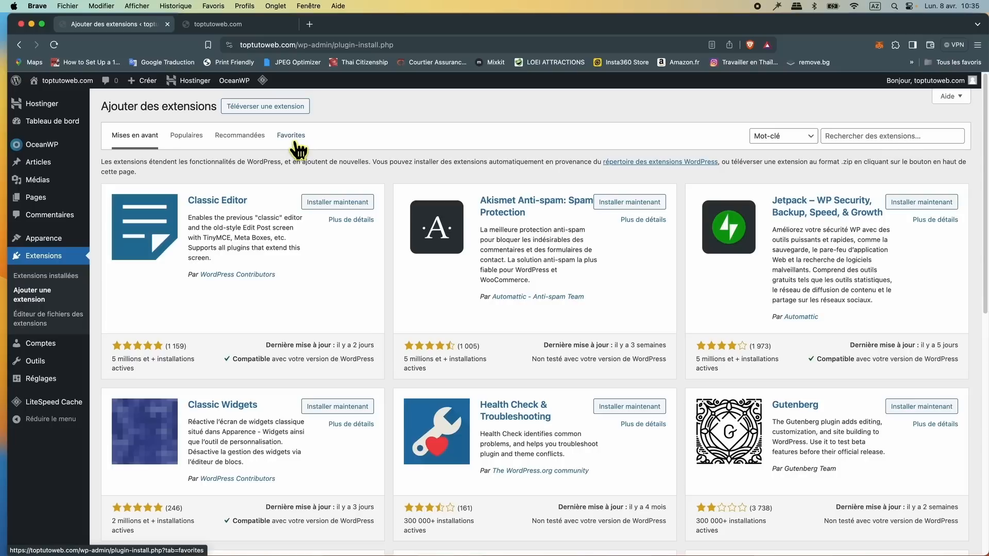
{"action": "left_click", "coordinate": [183, 146]}
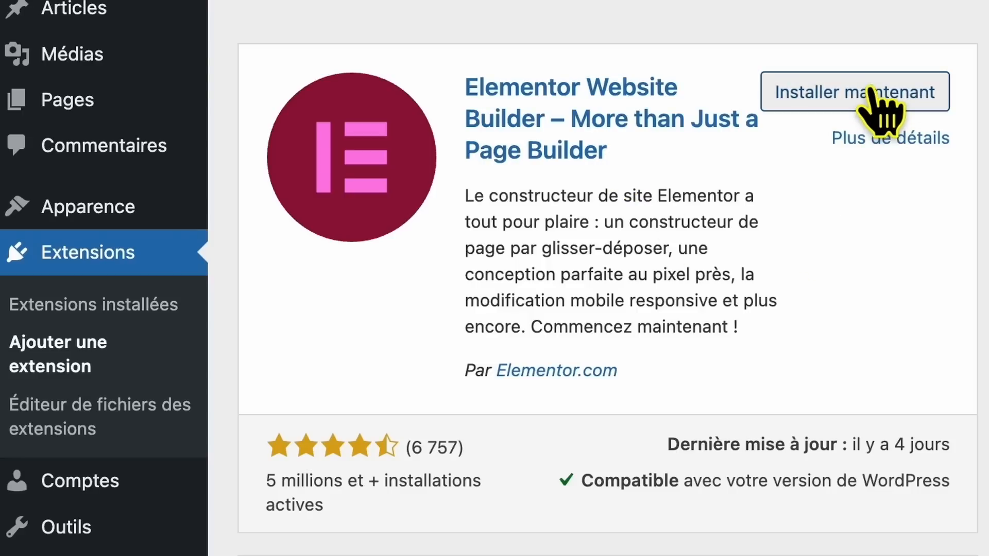
{"action": "left_click", "coordinate": [869, 88]}
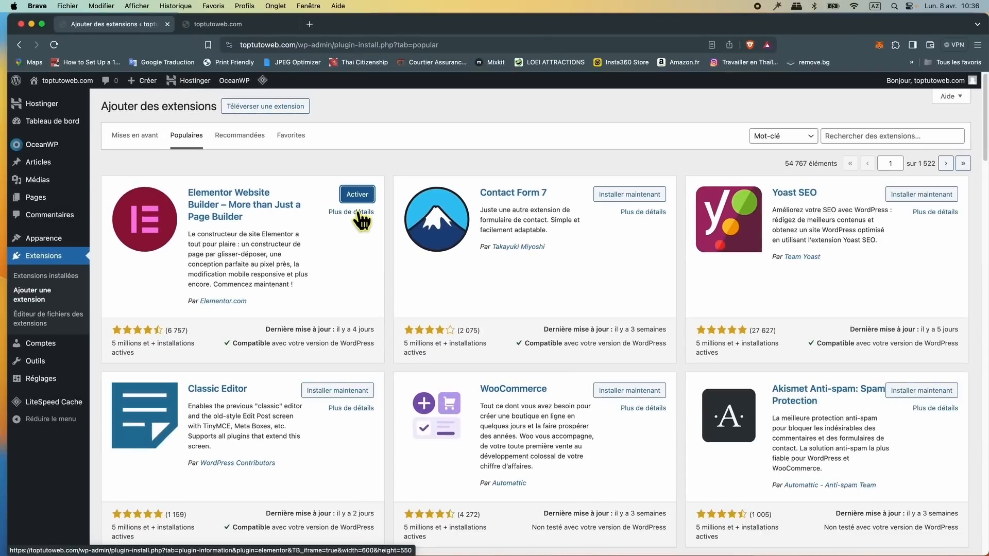
Search the plugin catalogue for "rank math" and install Rank Math SEO with AI SEO Tools
{"action": "scroll", "coordinate": [634, 377], "scroll_direction": "down", "scroll_amount": 1}
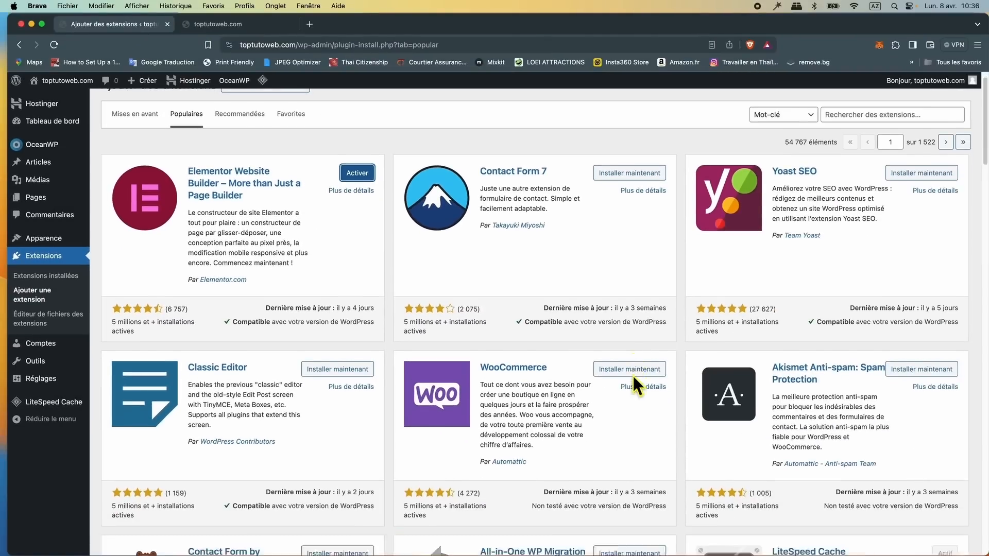
{"action": "scroll", "coordinate": [632, 374], "scroll_direction": "down", "scroll_amount": 6}
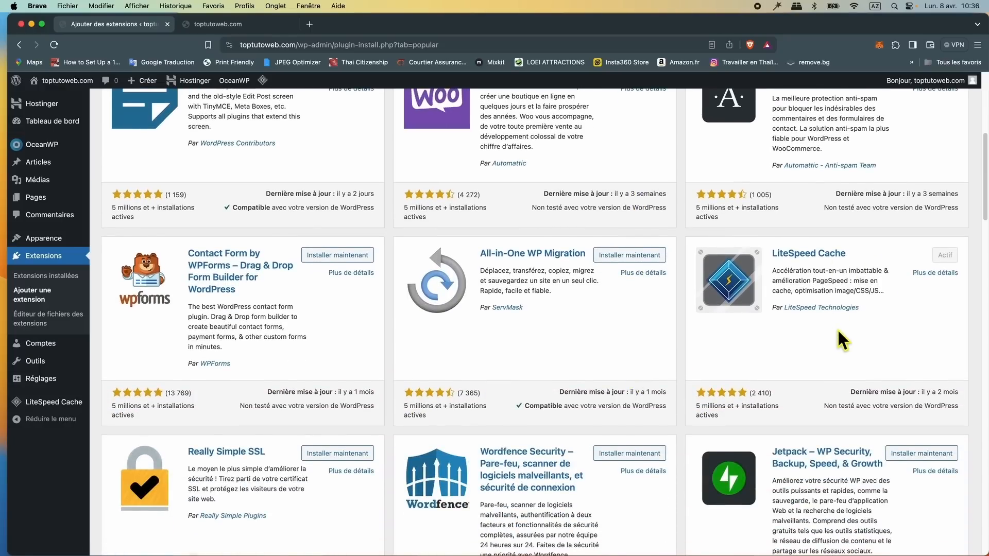
{"action": "scroll", "coordinate": [838, 333], "scroll_direction": "down", "scroll_amount": 5}
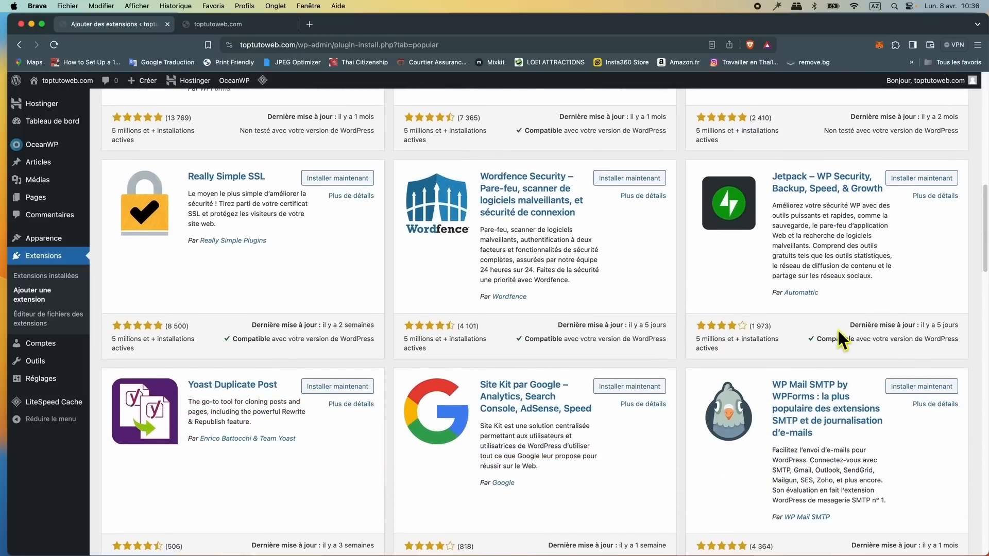
{"action": "scroll", "coordinate": [837, 334], "scroll_direction": "down", "scroll_amount": 3}
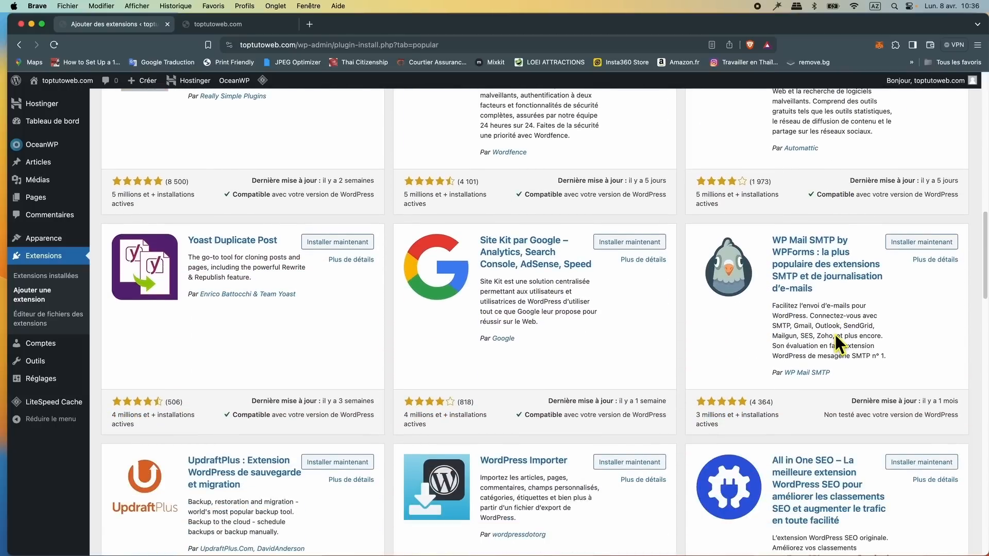
{"action": "scroll", "coordinate": [834, 322], "scroll_direction": "up", "scroll_amount": 8}
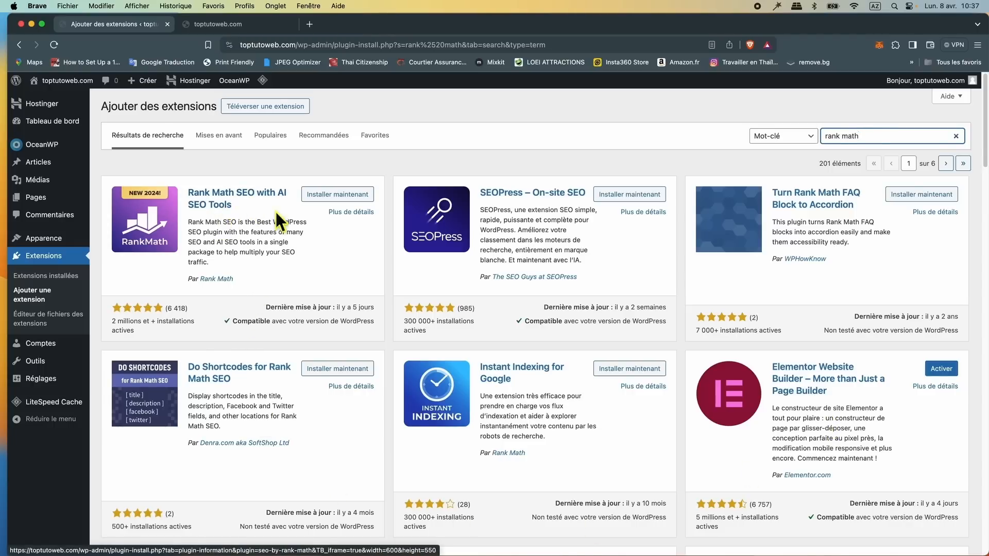
{"action": "left_click", "coordinate": [322, 196]}
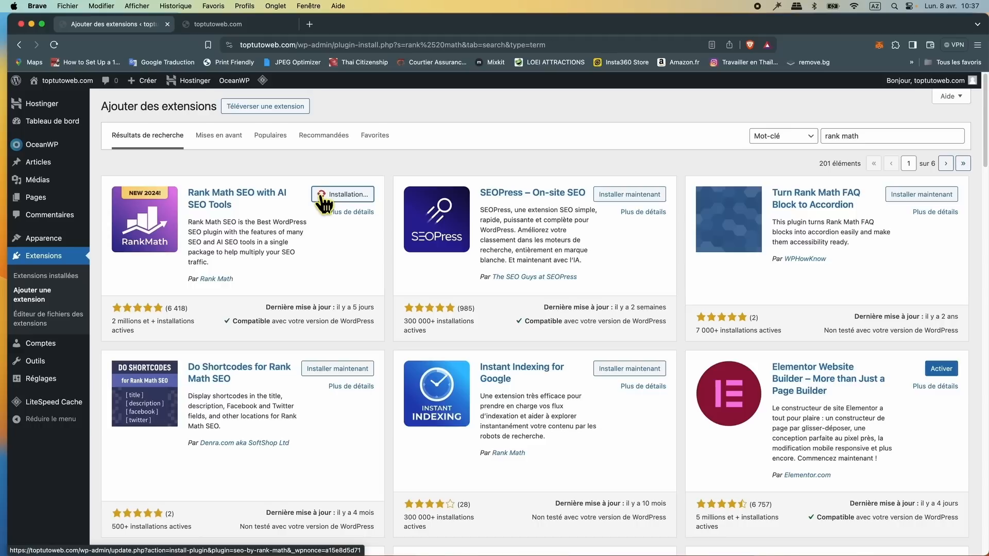
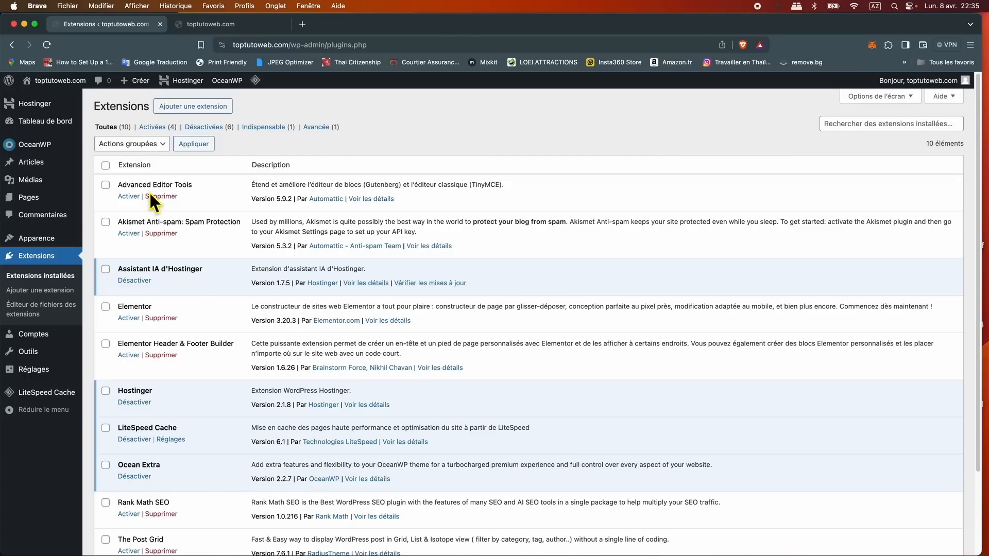
Select all installed extensions and activate them with one bulk action, closing the Elementor account onboarding
{"action": "left_click", "coordinate": [106, 184]}
{"action": "left_click", "coordinate": [106, 540], "text": "shift"}
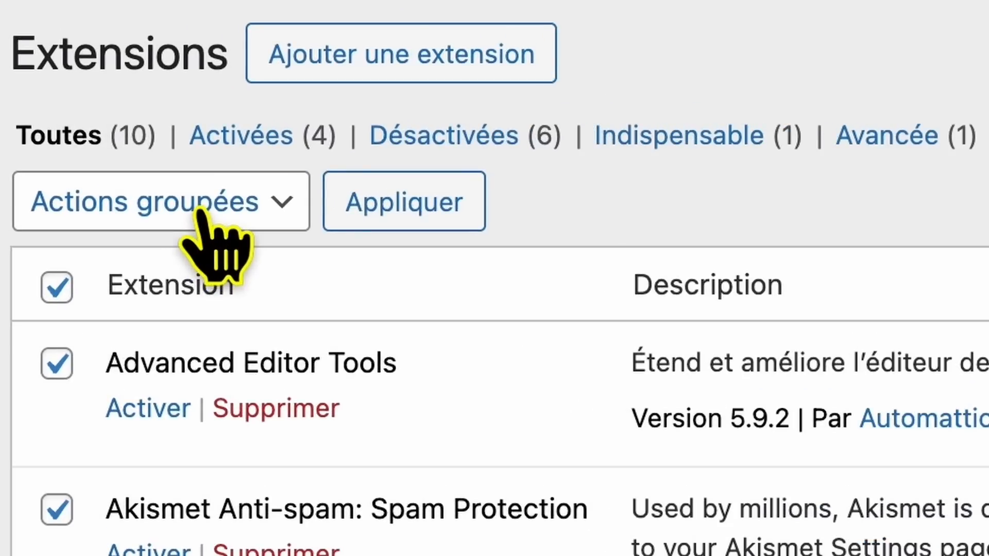
{"action": "left_click", "coordinate": [197, 212]}
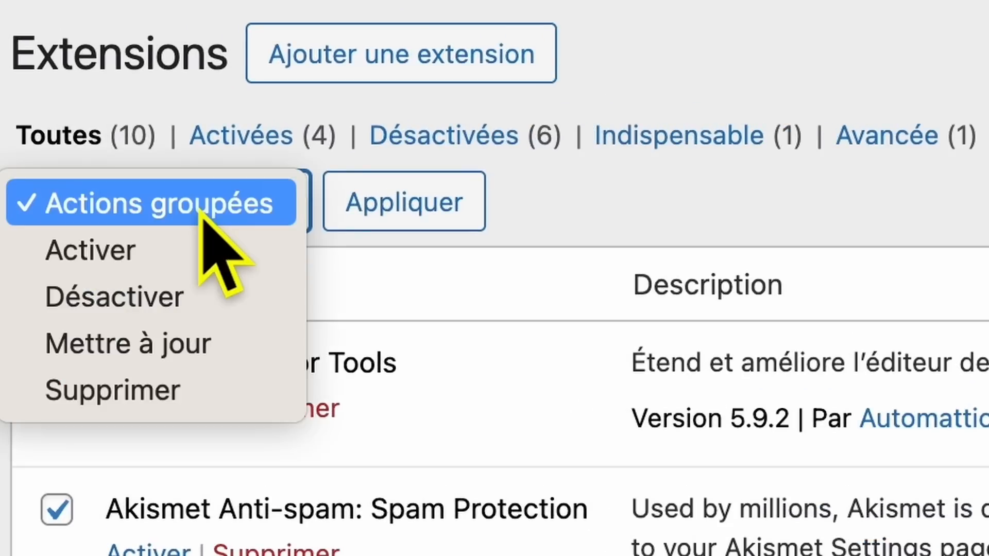
{"action": "left_click", "coordinate": [118, 267]}
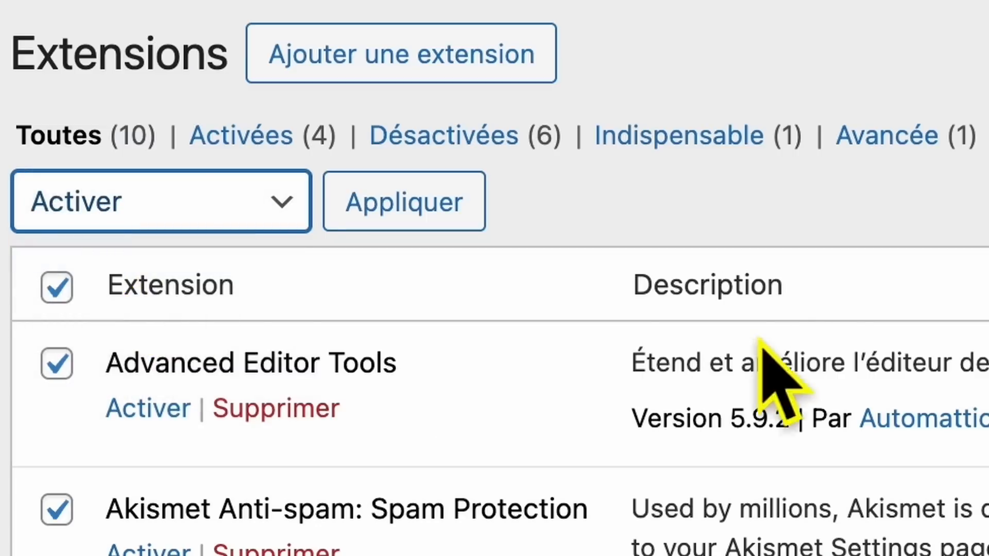
{"action": "left_click", "coordinate": [387, 215]}
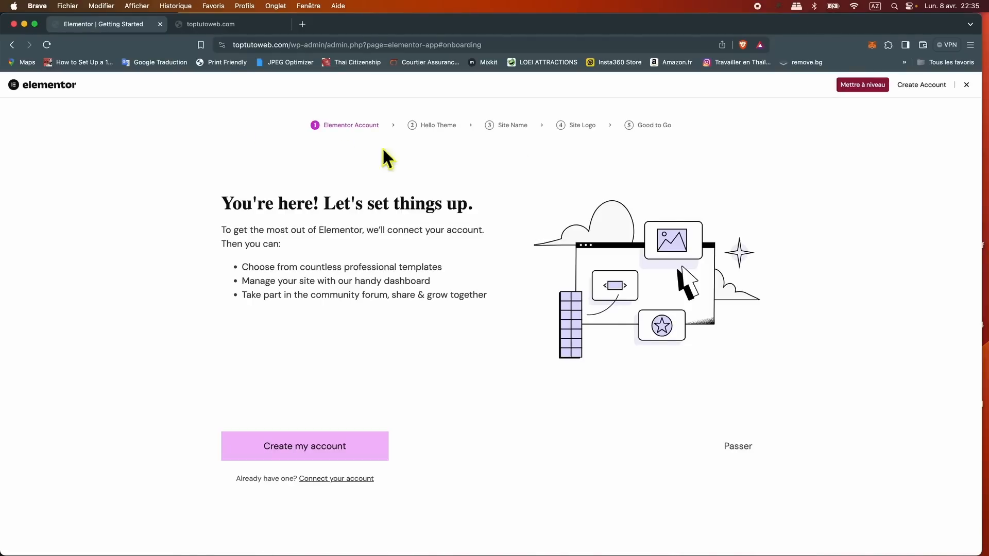
{"action": "left_click", "coordinate": [967, 85]}
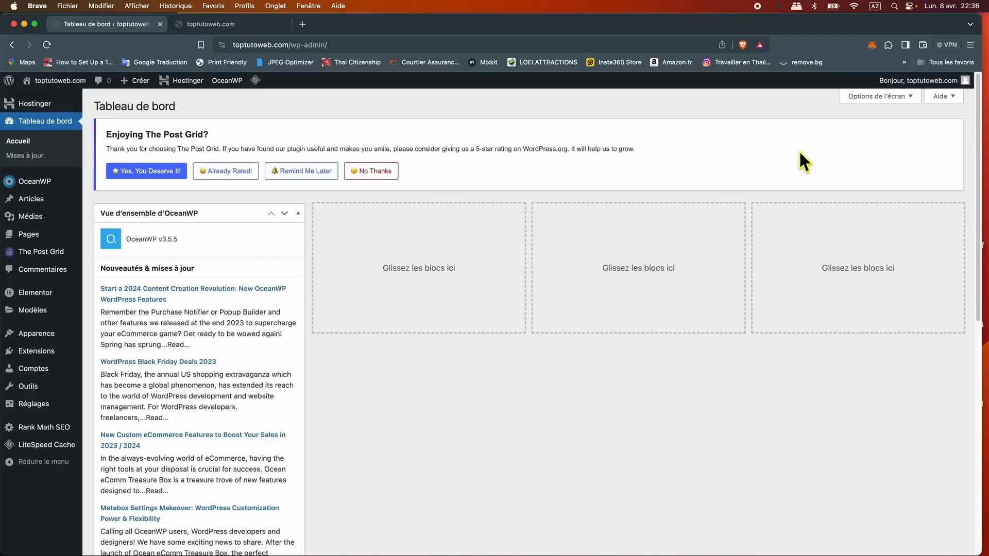
Hide the Elementor and OceanWP overview blocks on the Tableau de bord and decline The Post Grid's review request
{"action": "left_click", "coordinate": [868, 98]}
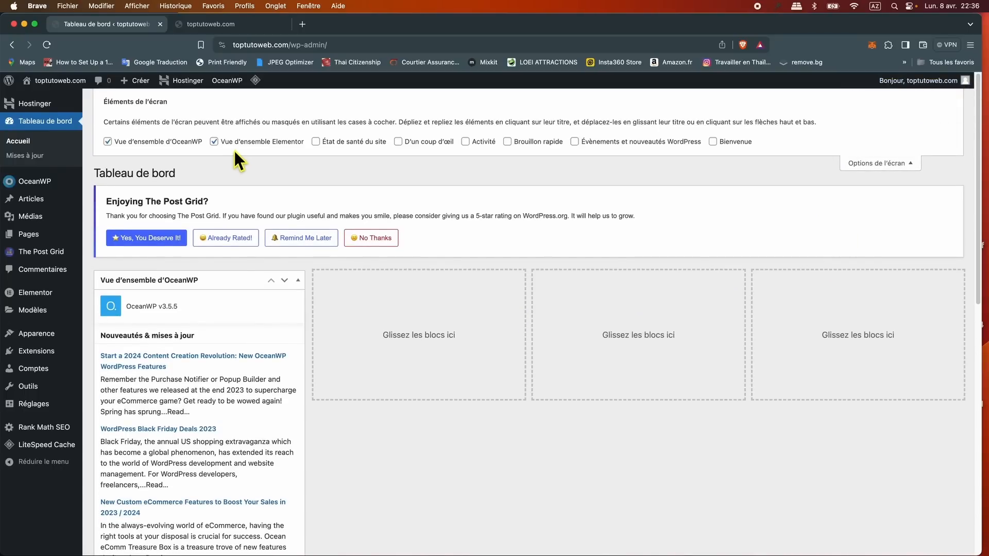
{"action": "left_click", "coordinate": [214, 142]}
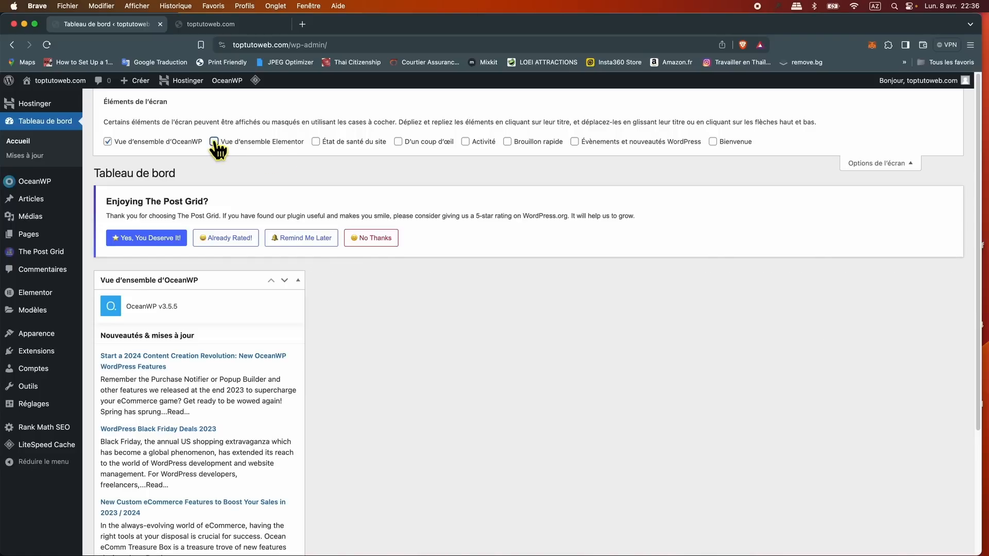
{"action": "left_click", "coordinate": [108, 142]}
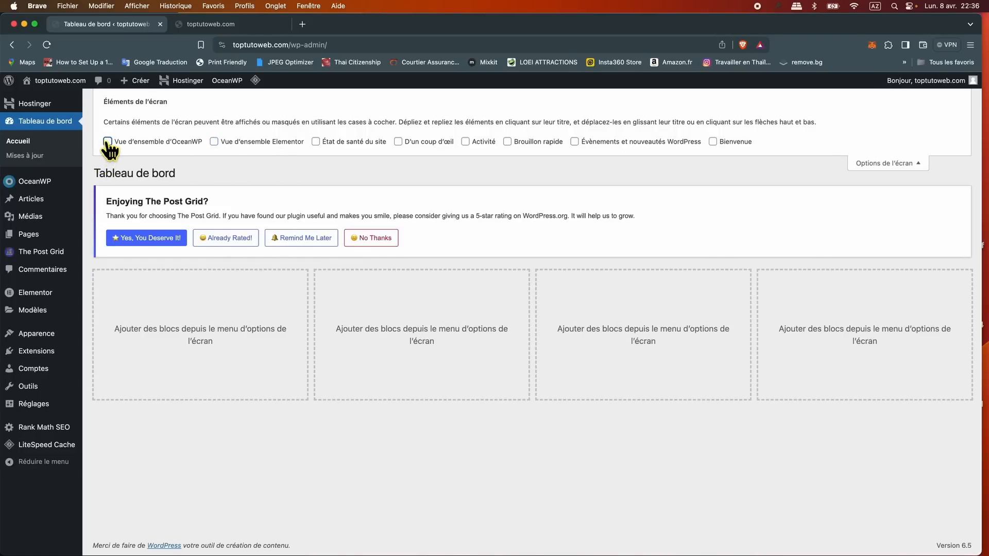
{"action": "left_click", "coordinate": [886, 164]}
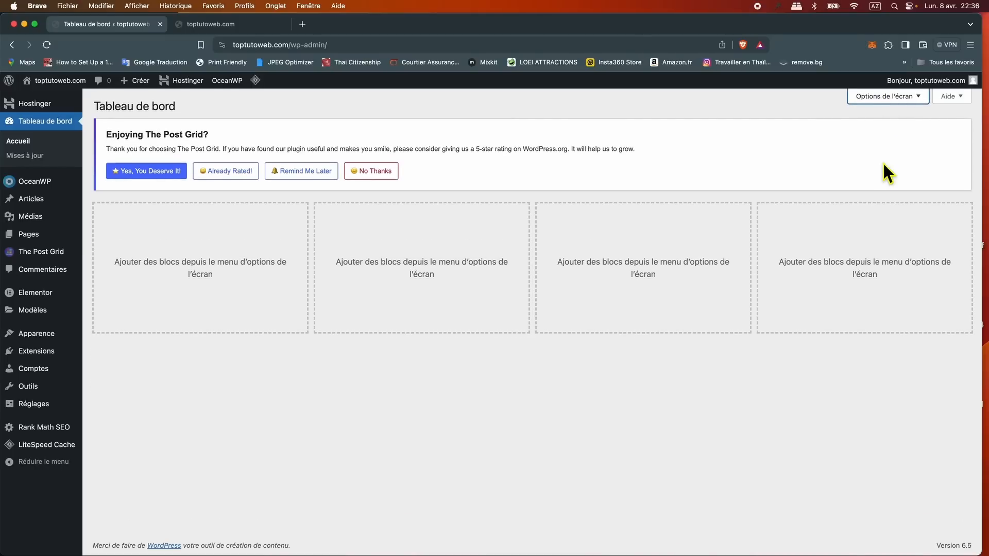
{"action": "left_click", "coordinate": [380, 175]}
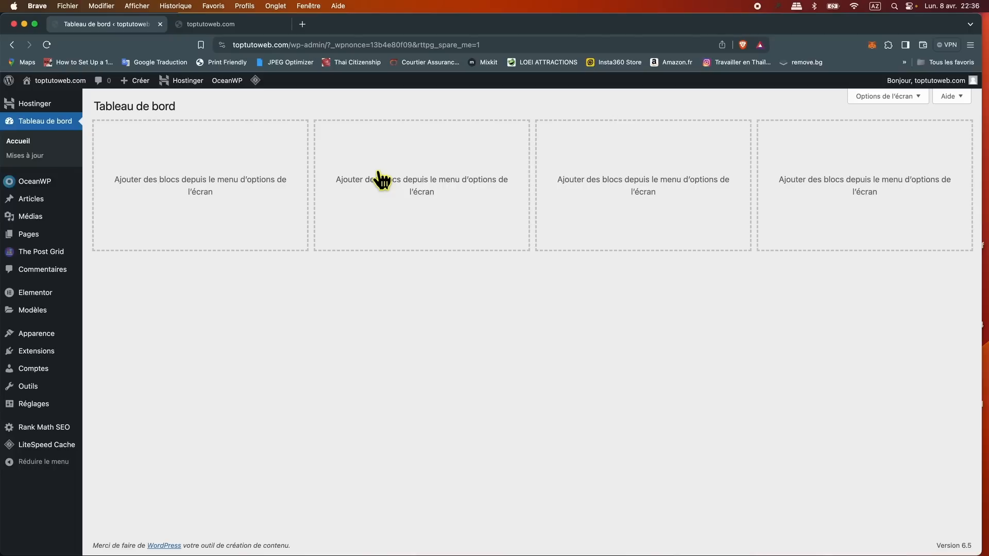
Start the Akismet account setup from the installed extensions list and choose the Personal plan
{"action": "mouse_move", "coordinate": [31, 350]}
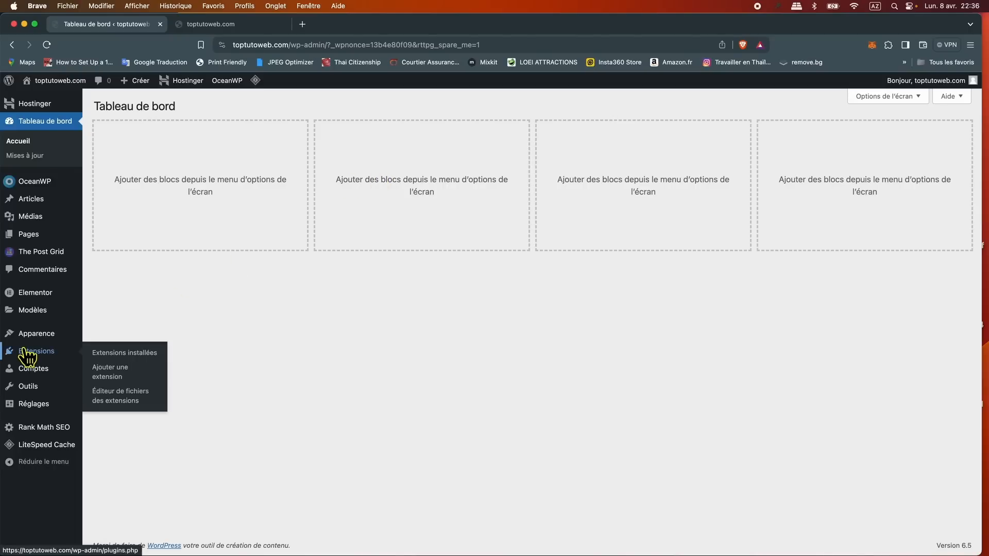
{"action": "left_click", "coordinate": [124, 355]}
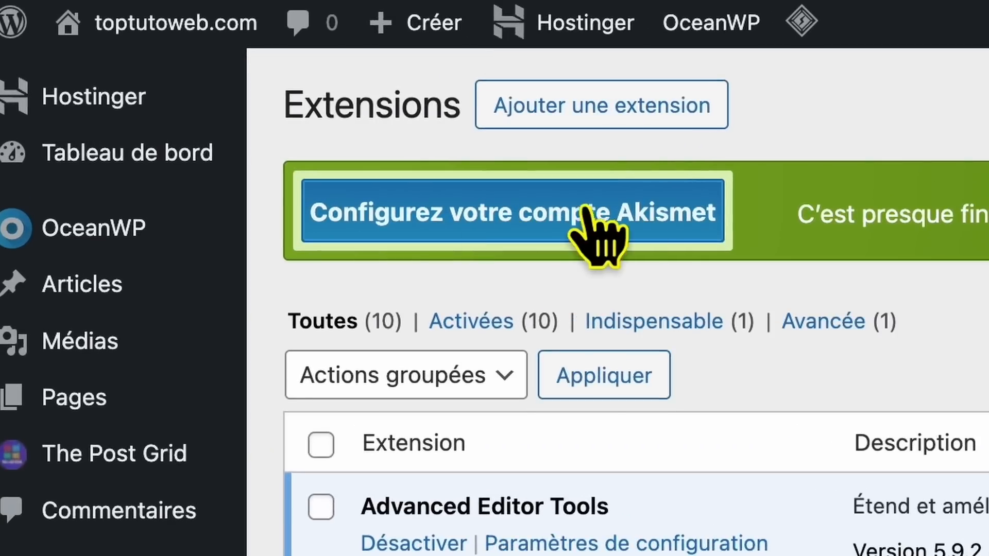
{"action": "left_click", "coordinate": [526, 219]}
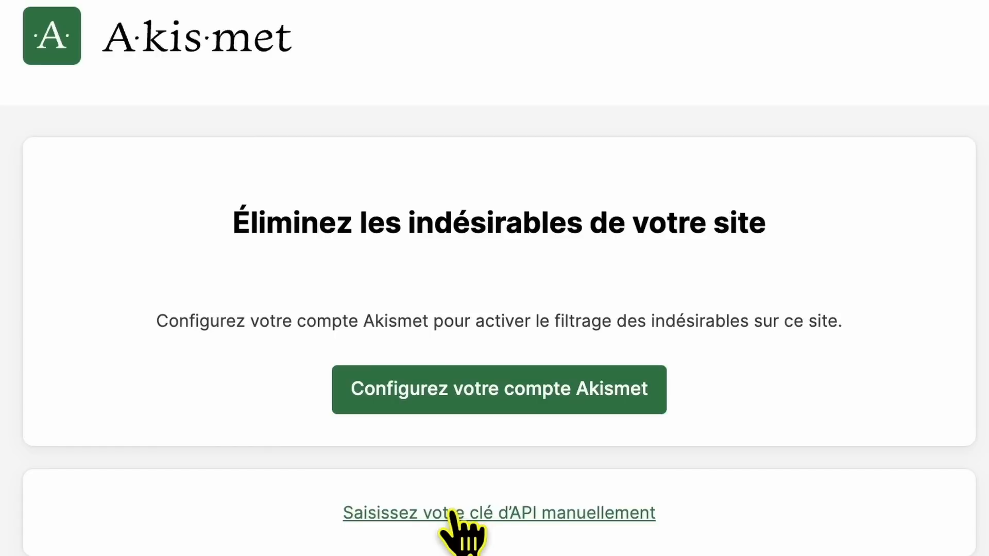
{"action": "left_click", "coordinate": [461, 391]}
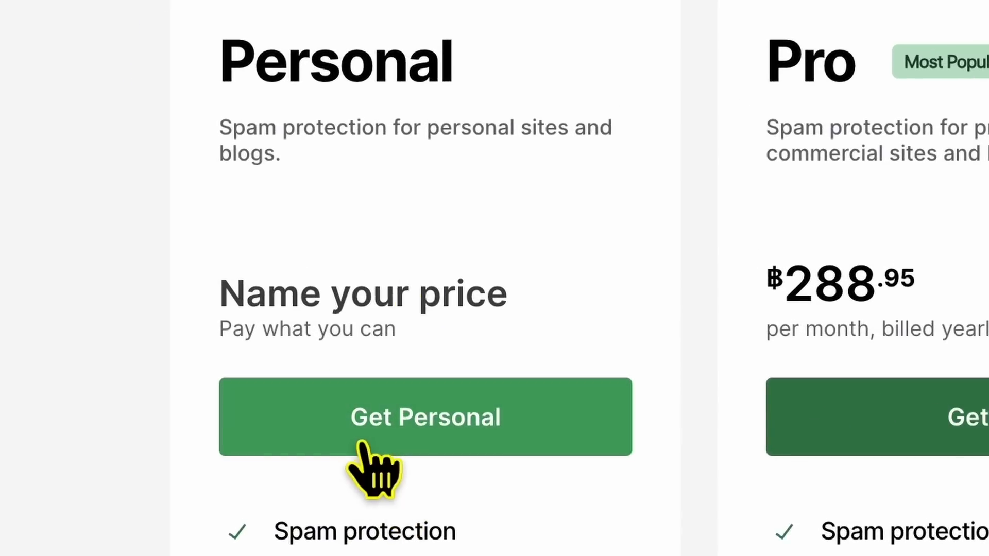
{"action": "left_click", "coordinate": [312, 427]}
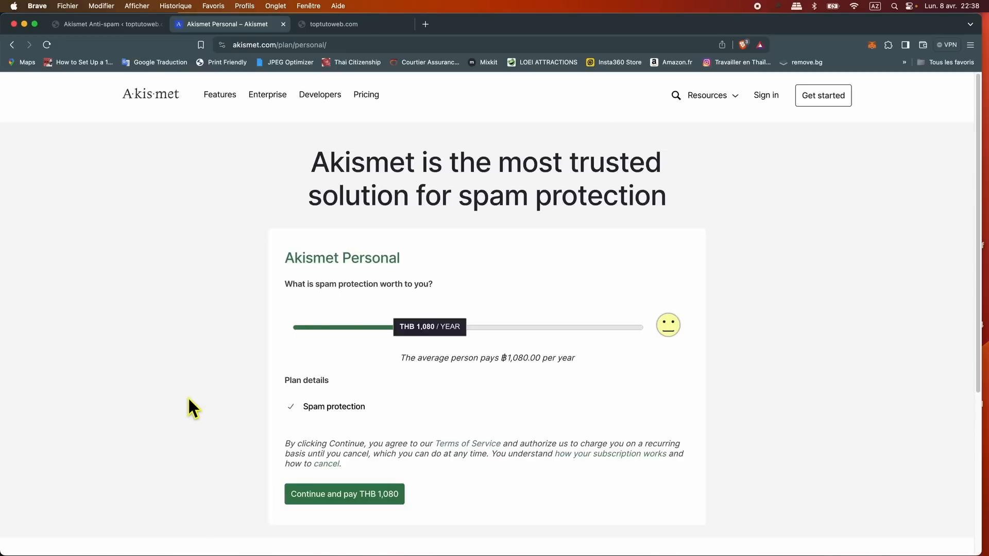
Set the Akismet Personal price to THB 0 per year, verify all three non-commercial usage statements, and continue with the personal subscription
{"action": "left_click_drag", "start_coordinate": [405, 328], "coordinate": [277, 329]}
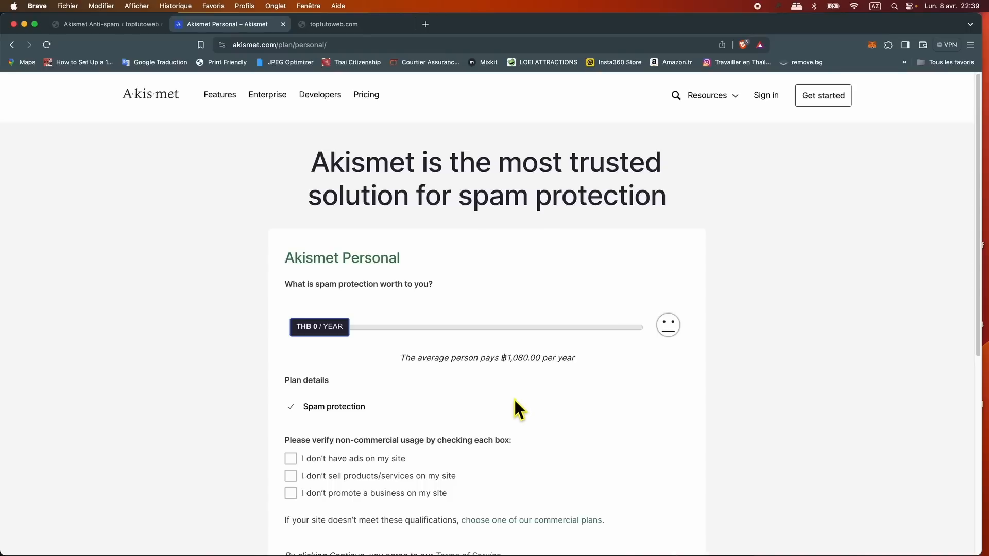
{"action": "left_click", "coordinate": [289, 460]}
{"action": "scroll", "coordinate": [468, 453], "scroll_direction": "down", "scroll_amount": 5}
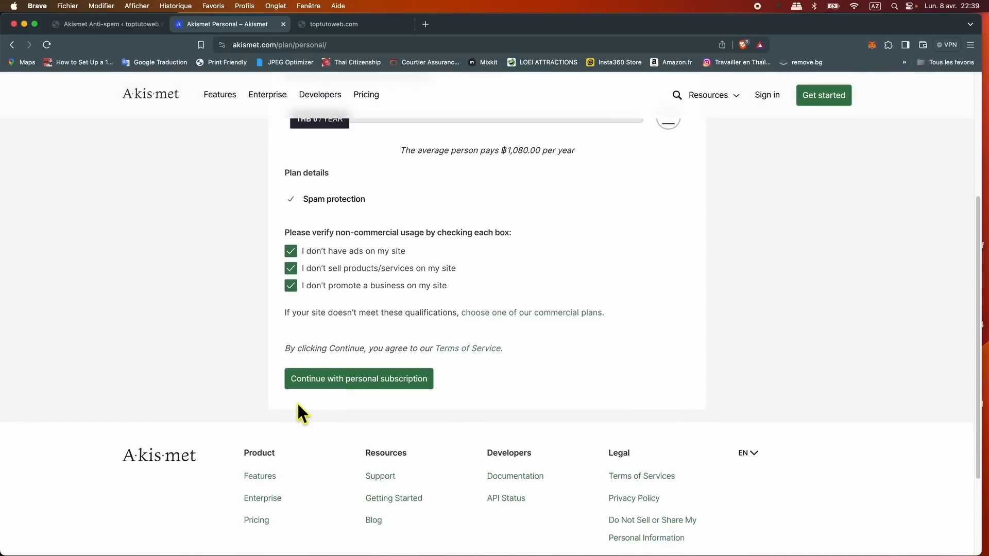
{"action": "left_click", "coordinate": [342, 389]}
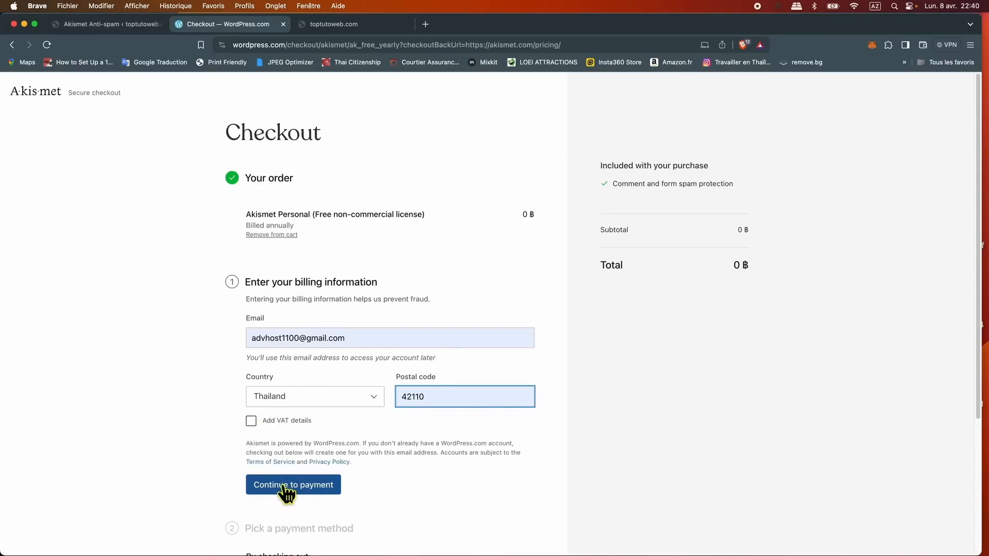
Complete the free Akismet Personal checkout with the entered billing information and copy the issued API key
{"action": "left_click", "coordinate": [285, 487]}
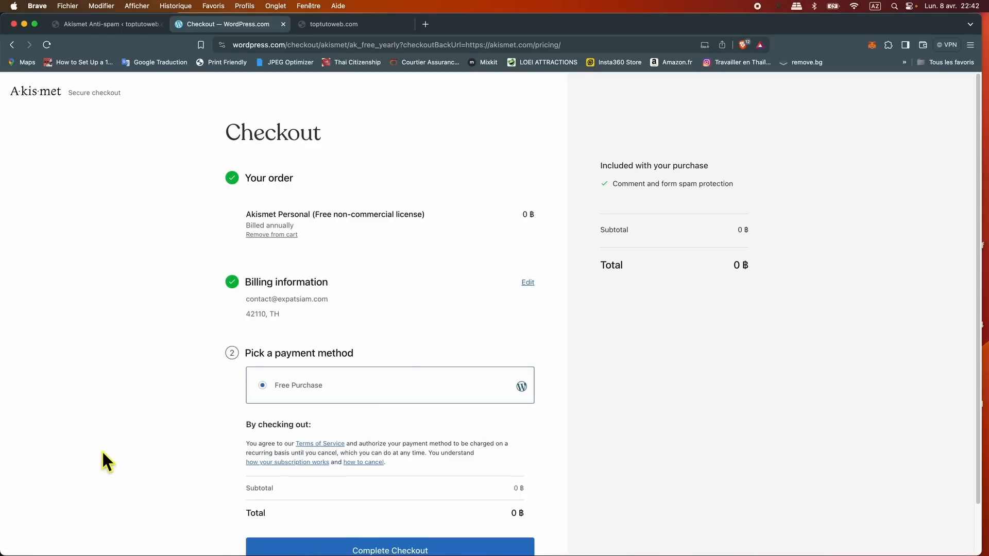
{"action": "scroll", "coordinate": [102, 449], "scroll_direction": "down", "scroll_amount": 2}
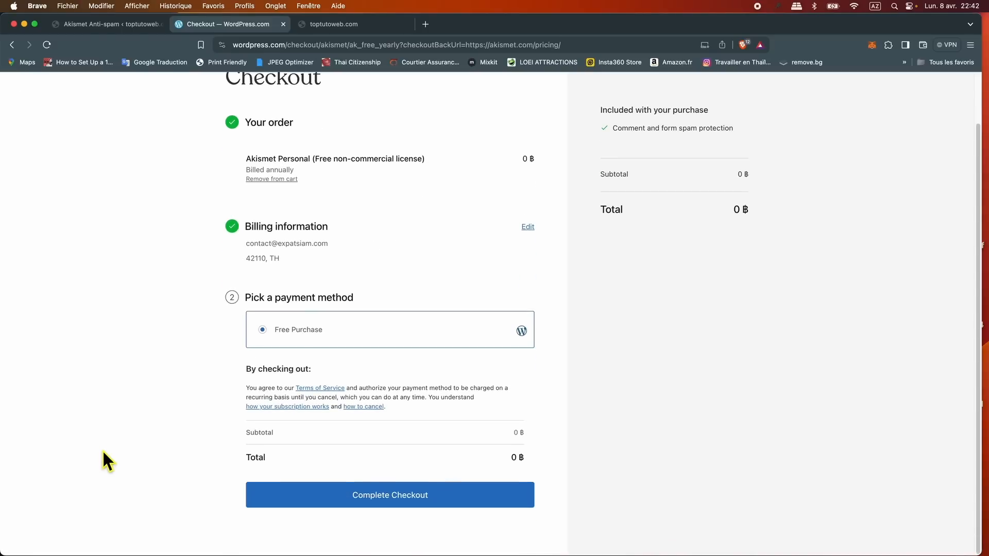
{"action": "left_click", "coordinate": [388, 499]}
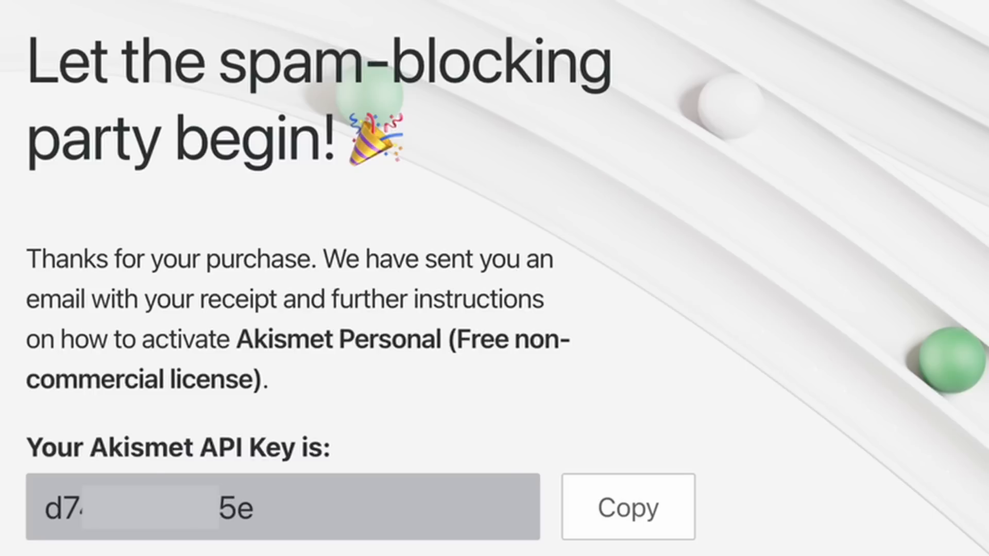
{"action": "left_click", "coordinate": [634, 505]}
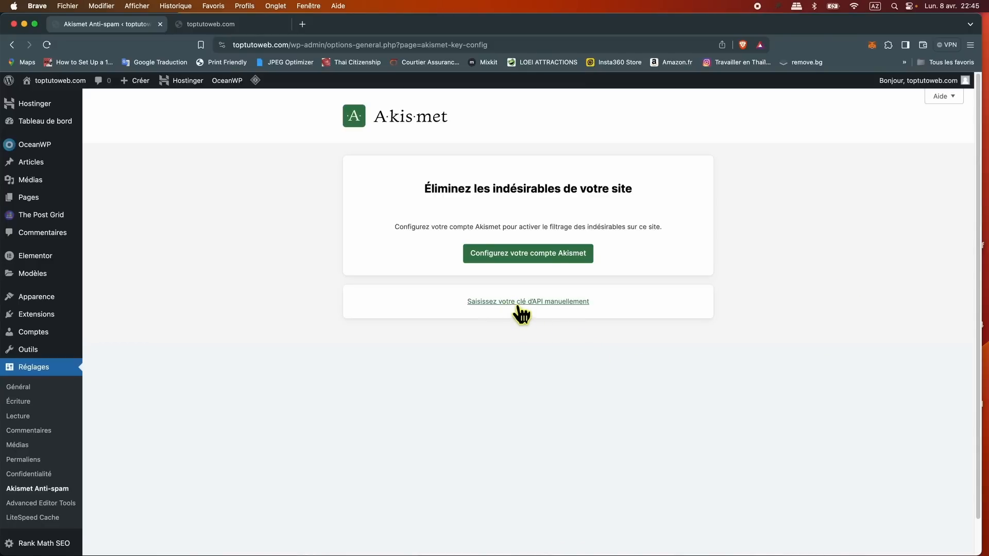
Paste the Akismet API key into the site's manual key entry field and connect Akismet with it
{"action": "left_click", "coordinate": [522, 303]}
{"action": "right_click", "coordinate": [401, 329]}
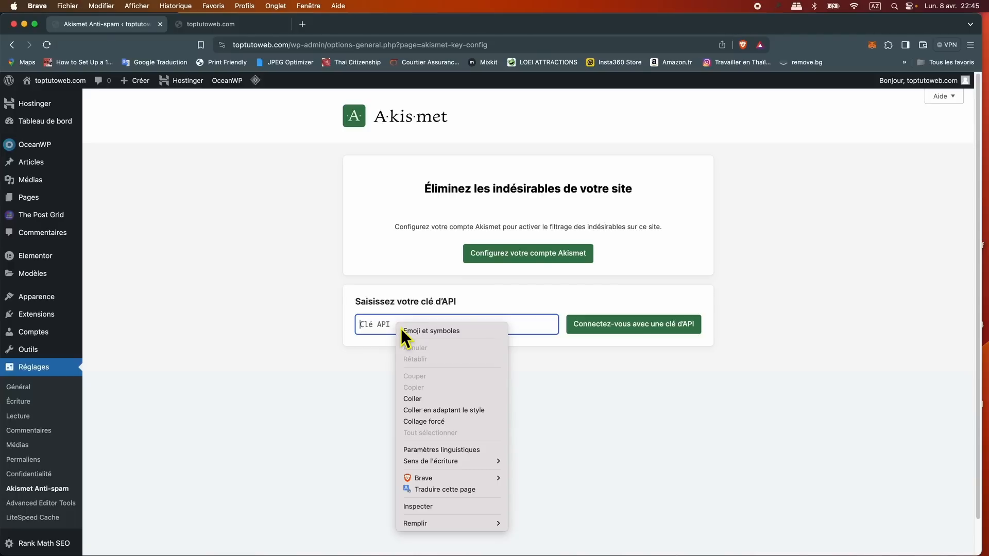
{"action": "left_click", "coordinate": [437, 412]}
{"action": "left_click", "coordinate": [643, 330]}
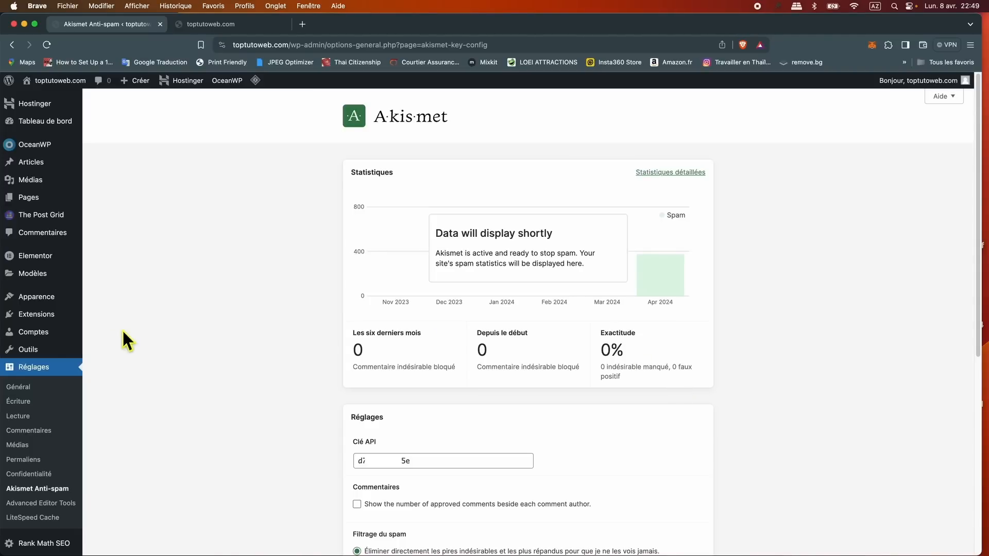
In the Advanced Editor Tools settings for the Éditeur classique (TinyMCE), add Souligner and Justifier to the first toolbar row
{"action": "mouse_move", "coordinate": [41, 315]}
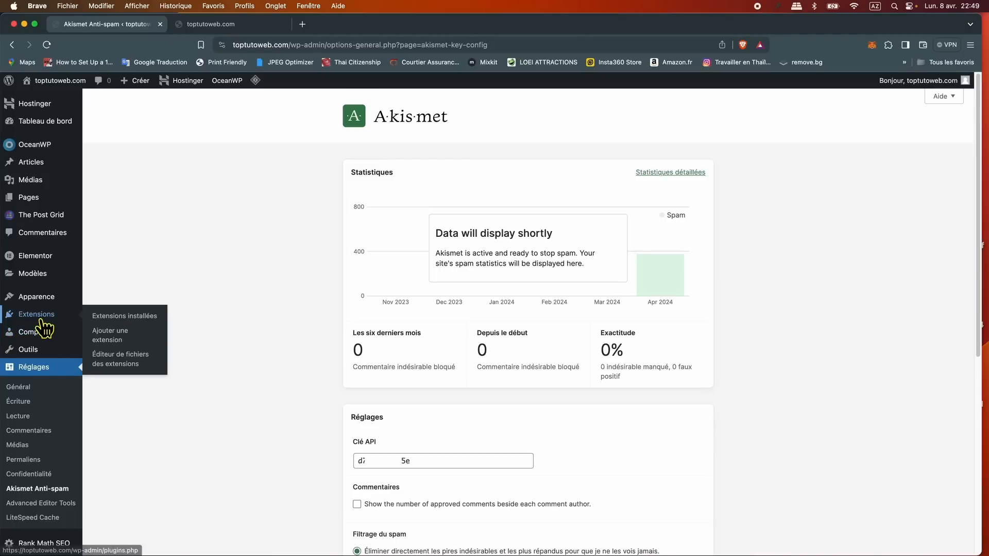
{"action": "left_click", "coordinate": [137, 317]}
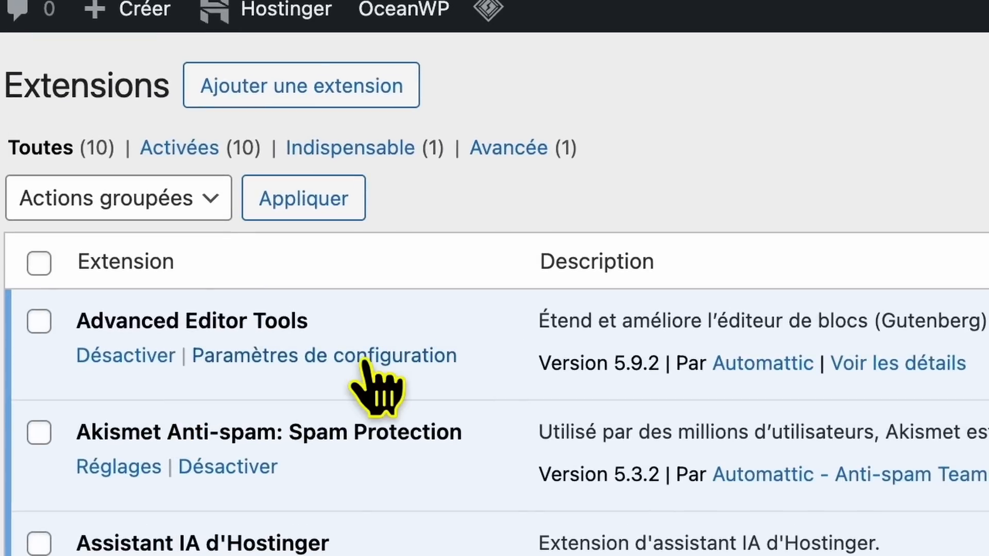
{"action": "left_click", "coordinate": [367, 360]}
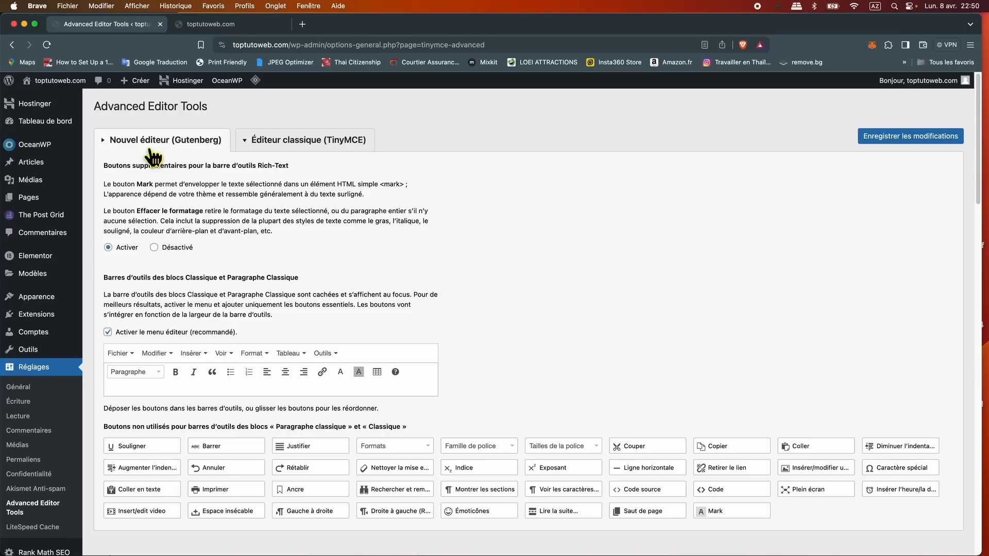
{"action": "left_click", "coordinate": [315, 149]}
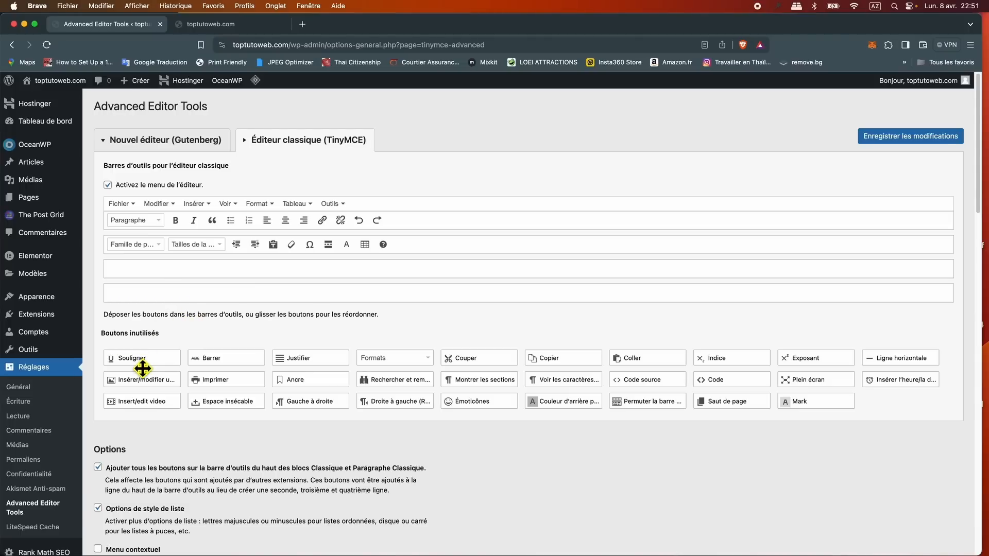
{"action": "left_click_drag", "start_coordinate": [142, 369], "coordinate": [245, 234]}
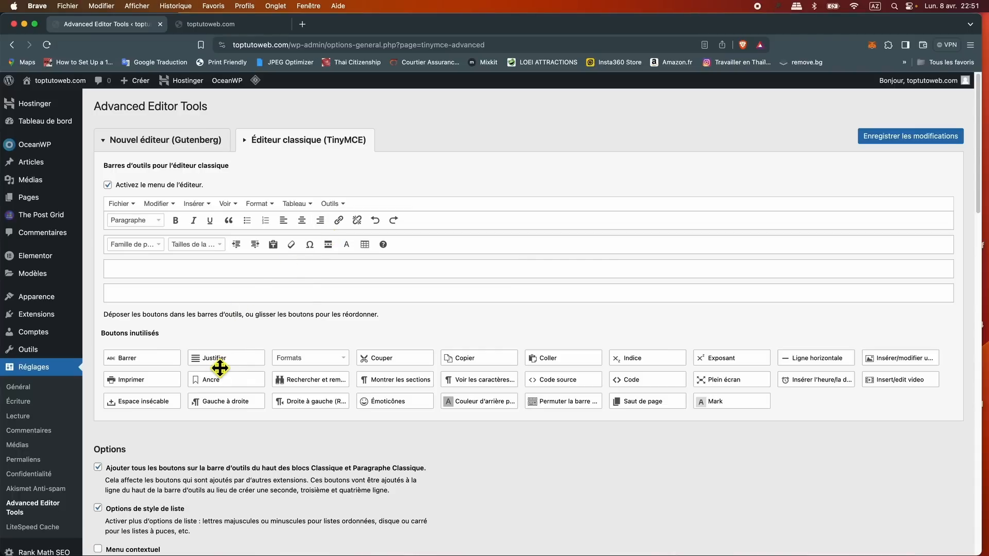
{"action": "left_click_drag", "start_coordinate": [220, 368], "coordinate": [343, 230]}
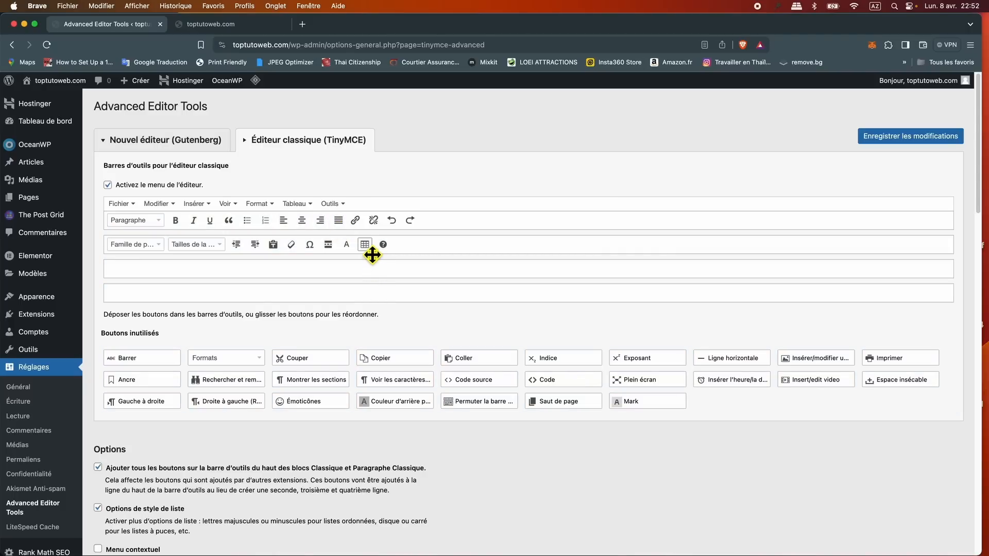
Remove the Tableau, Lire la suite and Coller en texte buttons from the classic editor's second toolbar row
{"action": "left_click_drag", "start_coordinate": [372, 254], "coordinate": [746, 444]}
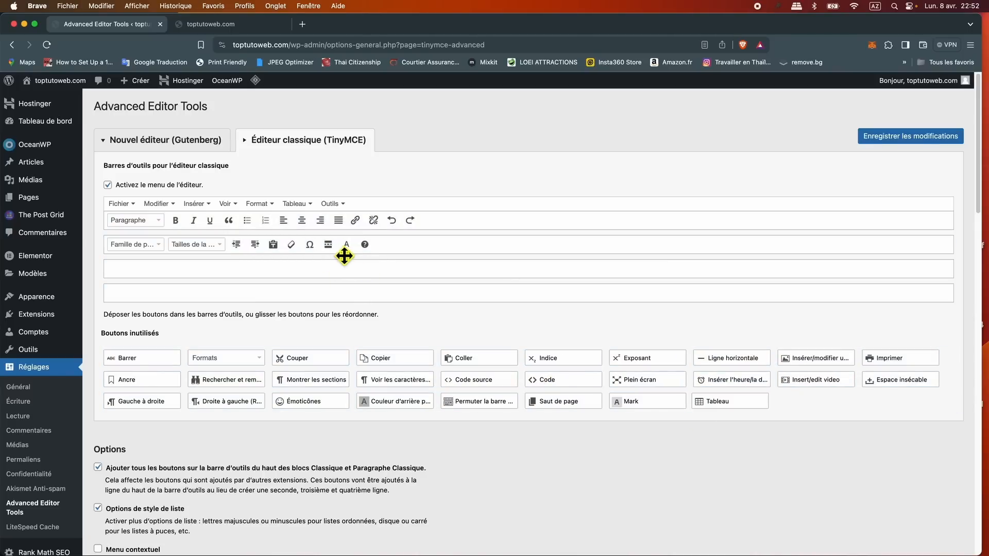
{"action": "left_click_drag", "start_coordinate": [337, 256], "coordinate": [455, 365]}
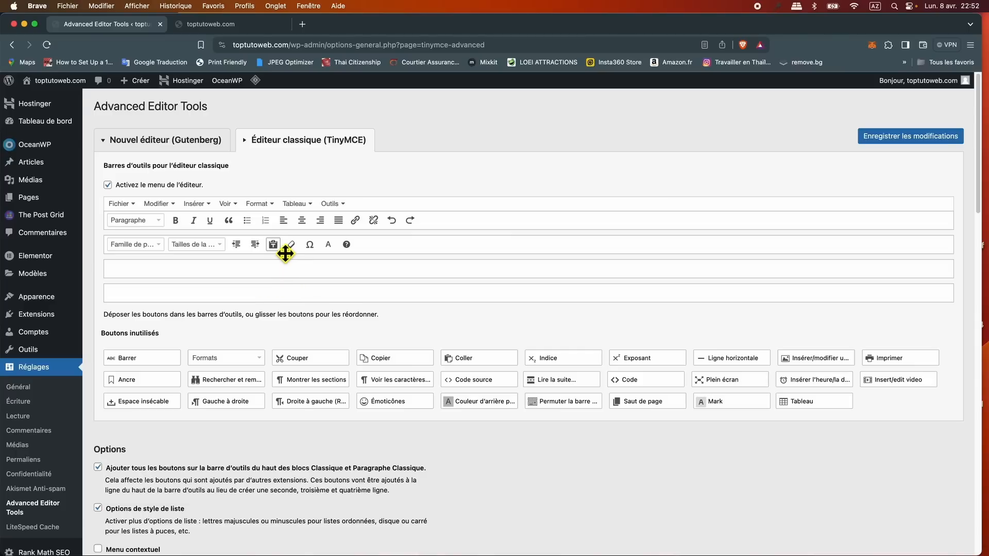
{"action": "left_click_drag", "start_coordinate": [281, 248], "coordinate": [480, 436]}
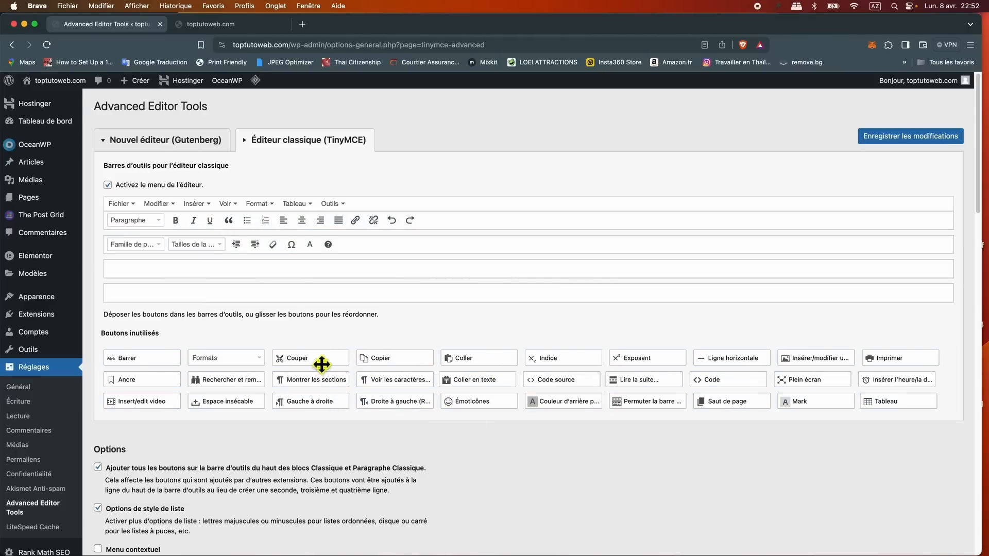
Add Couper, Copier and Coller to the end of the classic editor's second toolbar row and save the changes
{"action": "left_click_drag", "start_coordinate": [322, 364], "coordinate": [360, 255]}
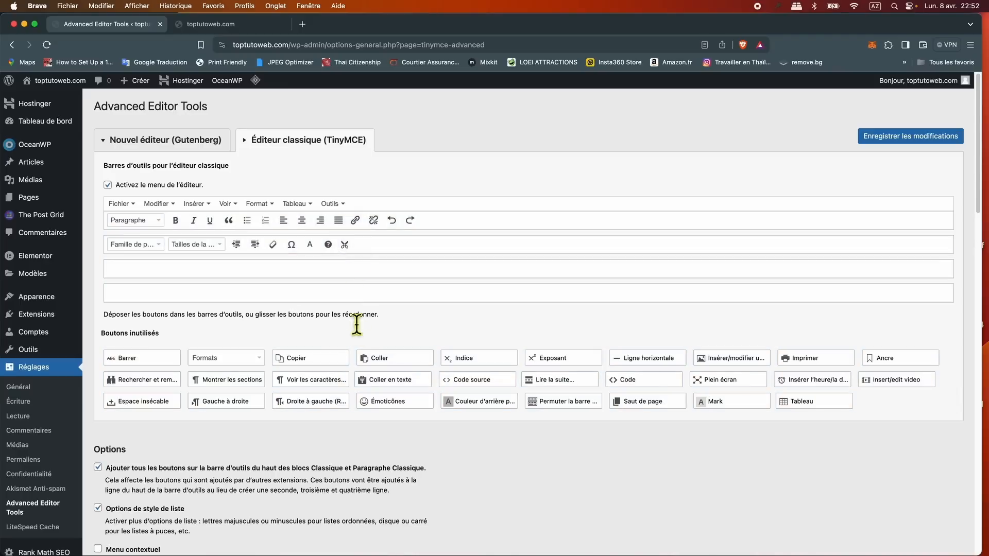
{"action": "left_click_drag", "start_coordinate": [322, 360], "coordinate": [375, 274]}
{"action": "left_click_drag", "start_coordinate": [316, 368], "coordinate": [400, 249]}
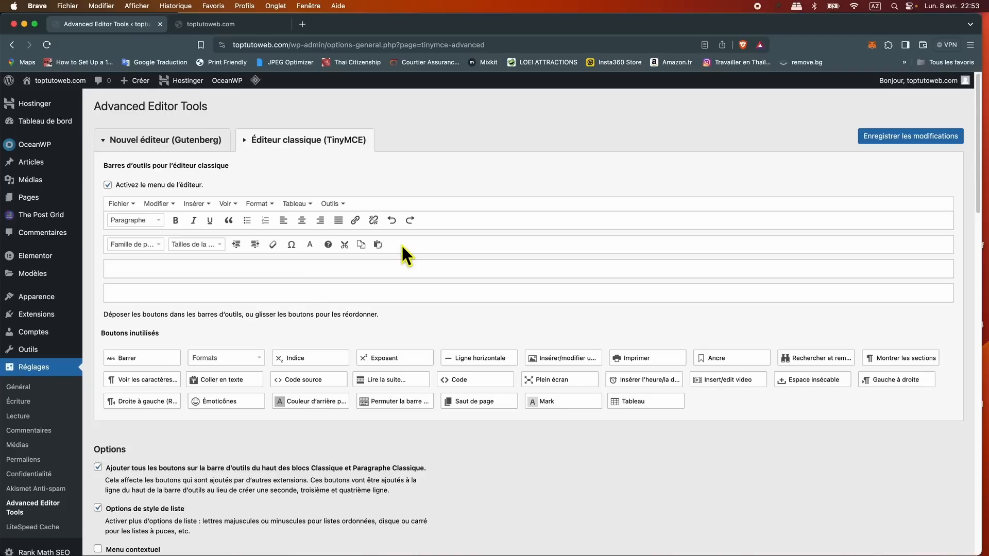
{"action": "left_click", "coordinate": [882, 139]}
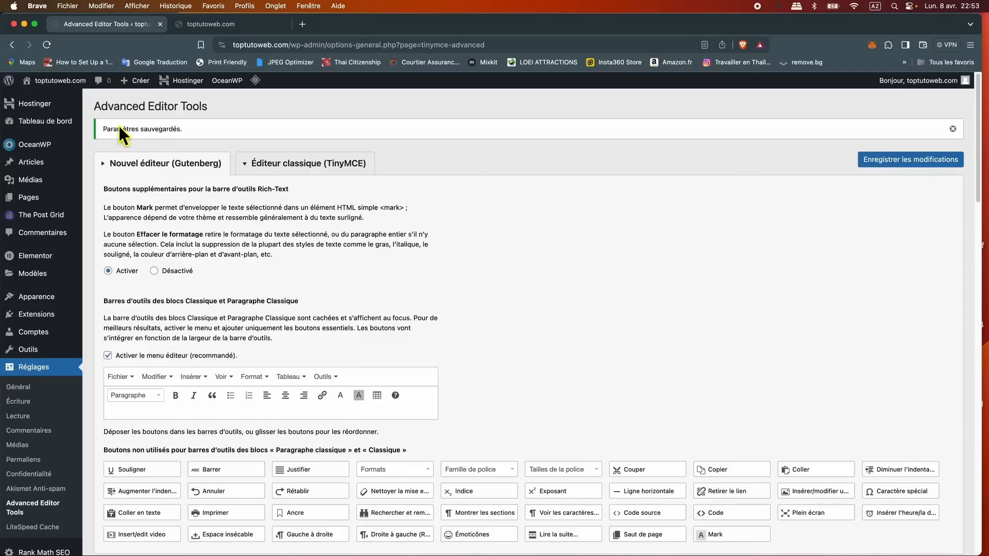
{"action": "left_click", "coordinate": [952, 128]}
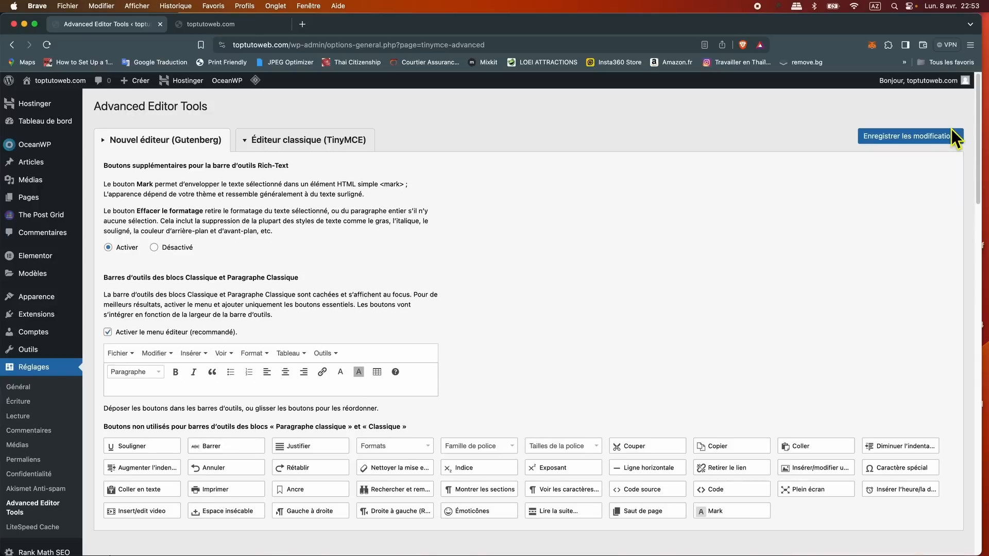
Open the LiteSpeed Cache settings from the installed extensions and look through the TTL, Purger, Exclure, ESI and Cache sections
{"action": "mouse_move", "coordinate": [33, 325]}
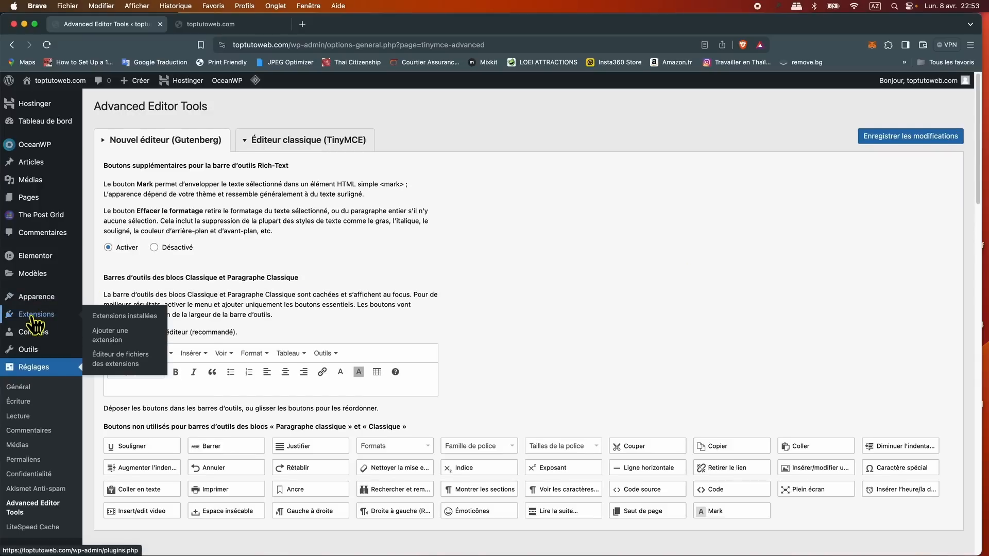
{"action": "left_click", "coordinate": [148, 324]}
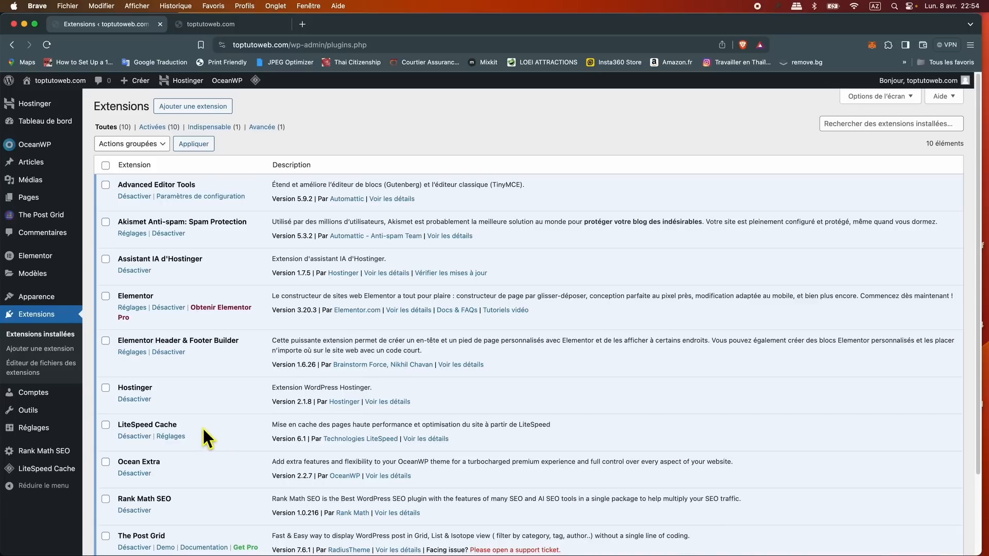
{"action": "left_click", "coordinate": [171, 436]}
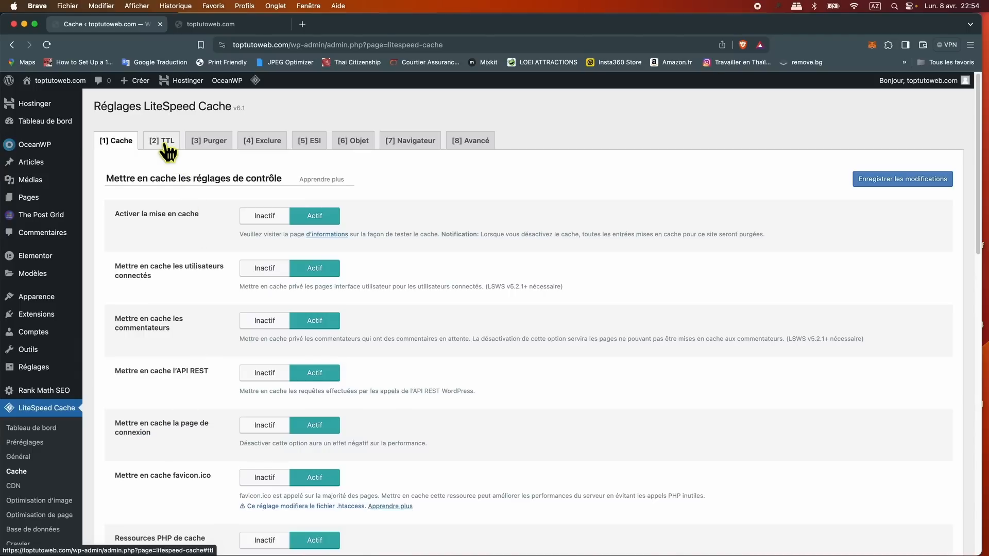
{"action": "left_click", "coordinate": [164, 144]}
{"action": "left_click", "coordinate": [216, 144]}
{"action": "left_click", "coordinate": [261, 144]}
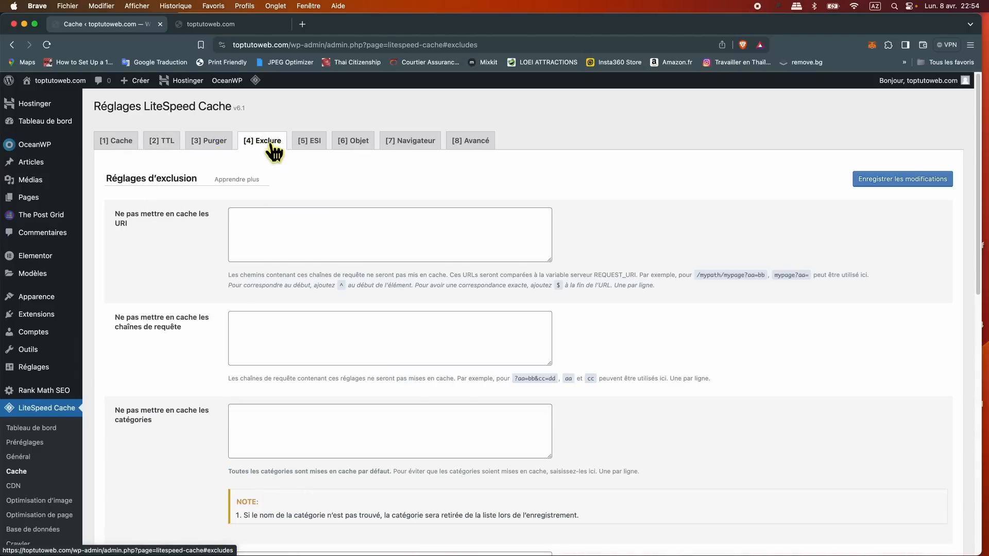
{"action": "left_click", "coordinate": [309, 144]}
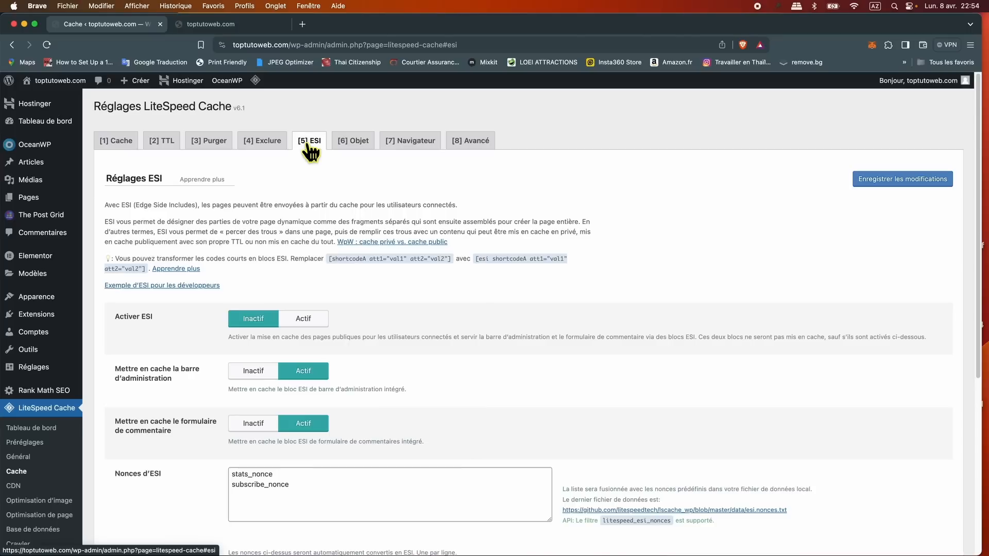
{"action": "left_click", "coordinate": [121, 144]}
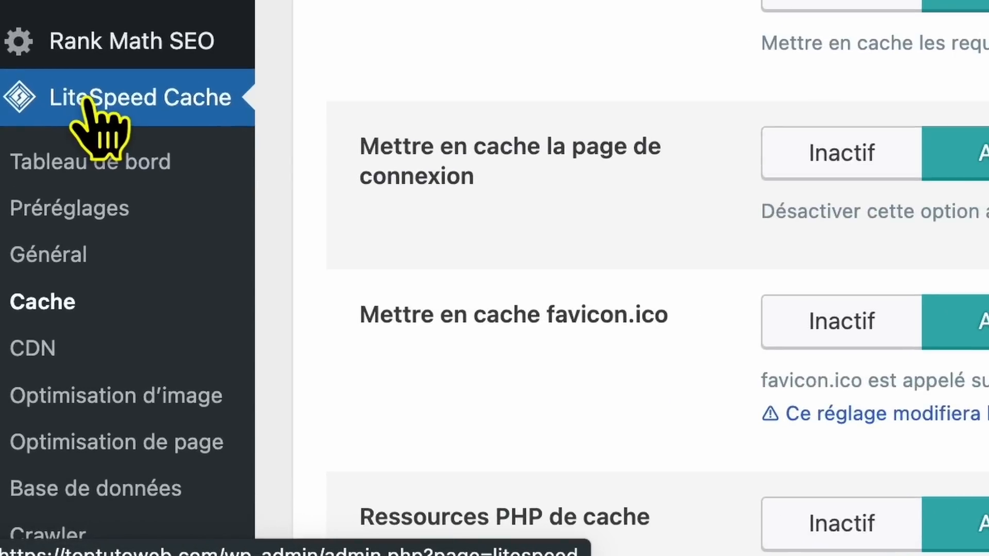
Apply the Avancé (recommandé) preset from the LiteSpeed Cache standard presets and review the preset history
{"action": "left_click", "coordinate": [103, 221]}
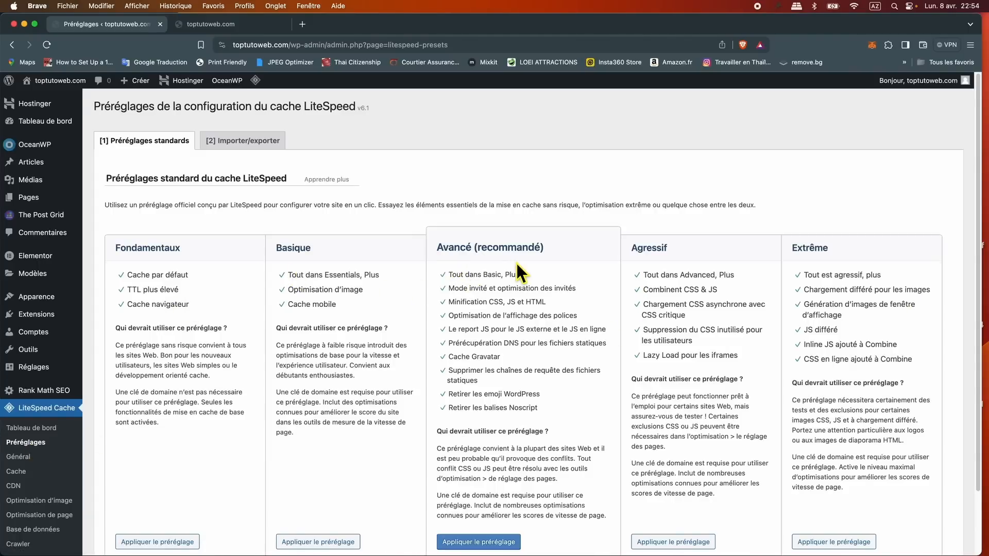
{"action": "scroll", "coordinate": [515, 262], "scroll_direction": "down", "scroll_amount": 3}
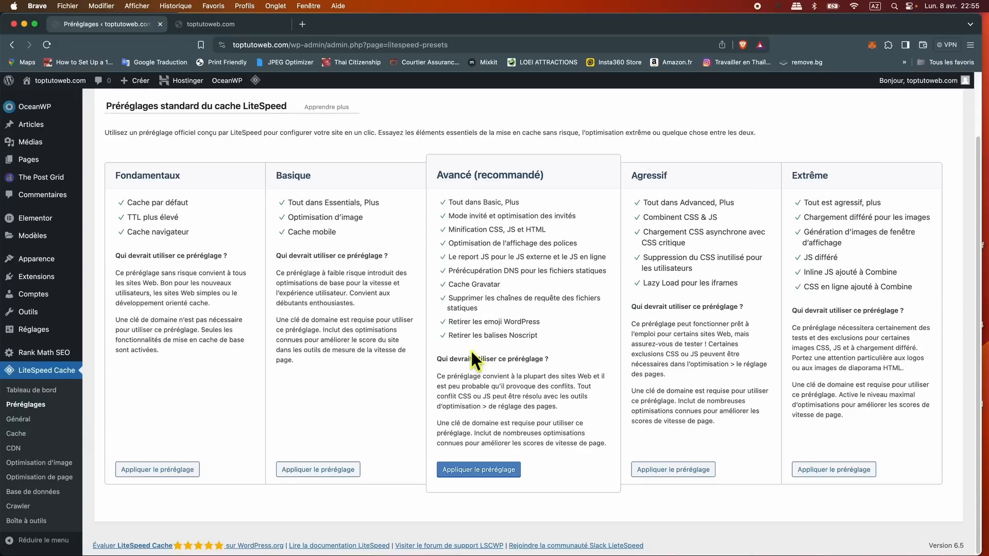
{"action": "left_click", "coordinate": [490, 472]}
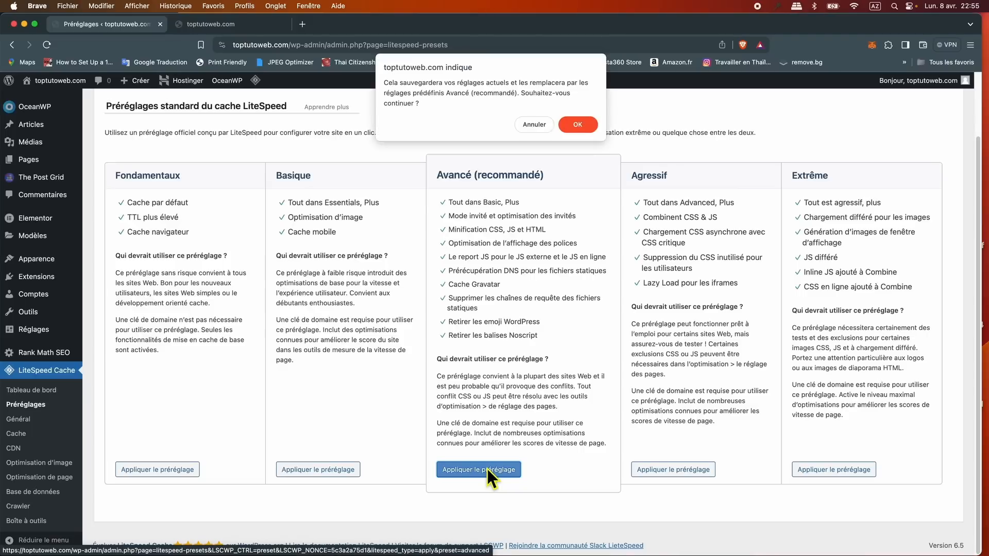
{"action": "left_click", "coordinate": [588, 127]}
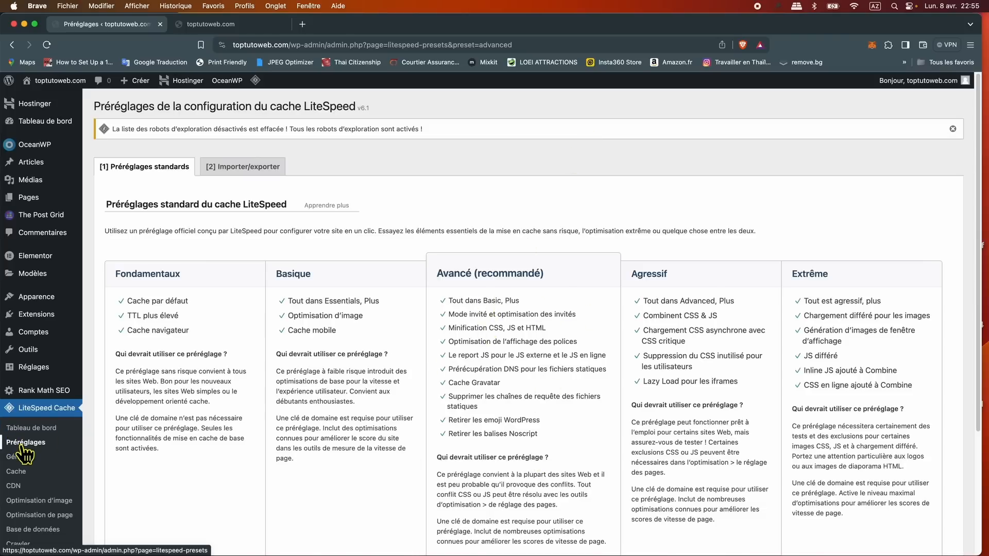
{"action": "scroll", "coordinate": [566, 368], "scroll_direction": "down", "scroll_amount": 1}
{"action": "scroll", "coordinate": [568, 363], "scroll_direction": "down", "scroll_amount": 5}
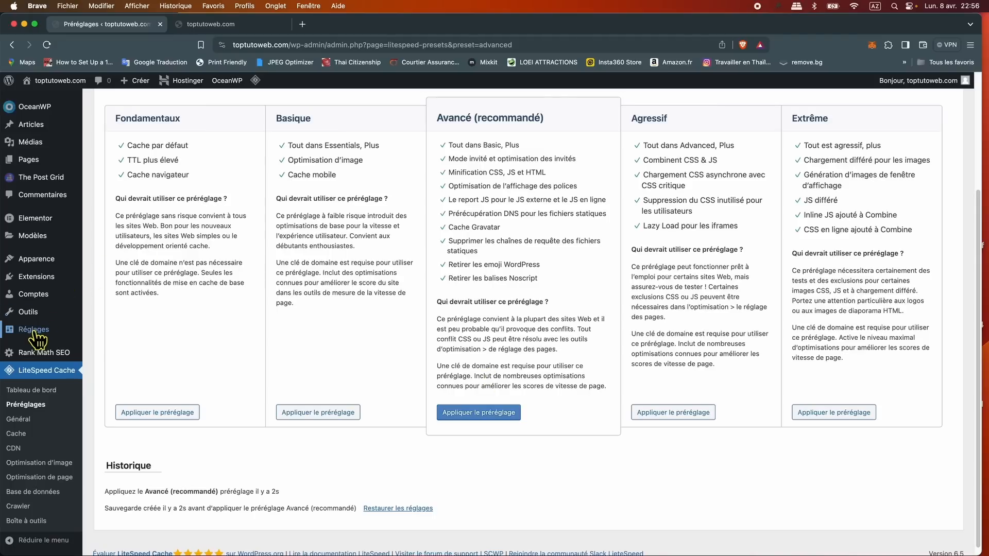
Go through the installed extensions list and open Rank Math SEO to reach its account registration page
{"action": "mouse_move", "coordinate": [43, 280]}
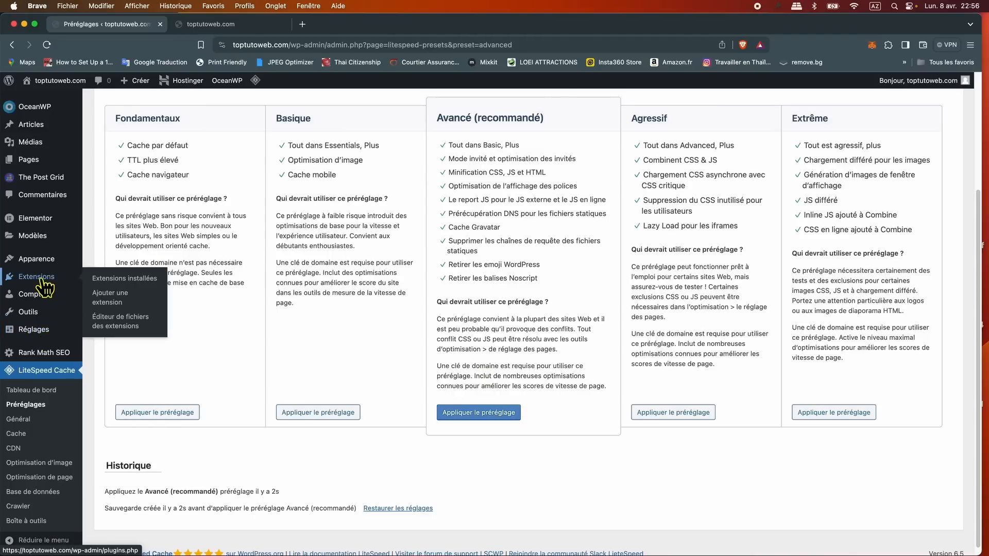
{"action": "left_click", "coordinate": [114, 282]}
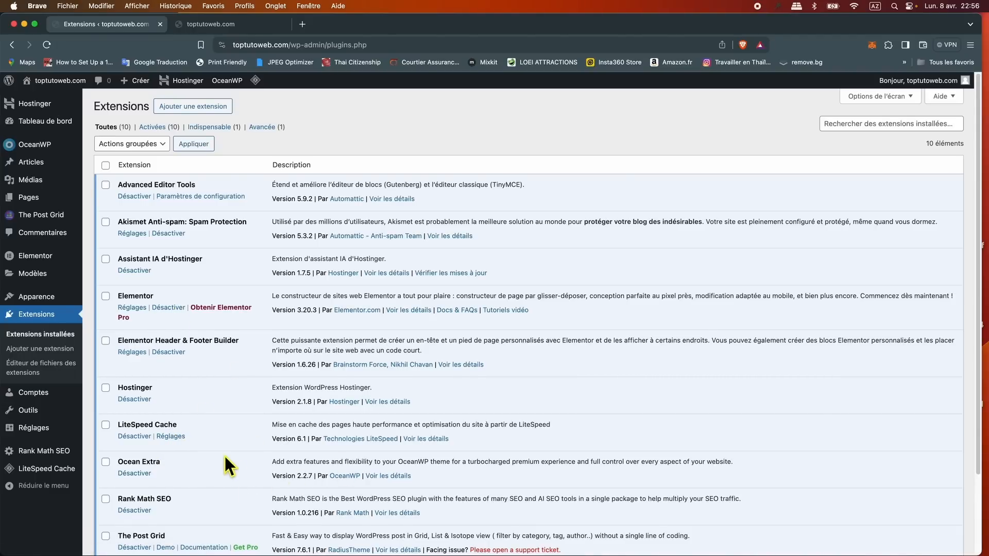
{"action": "scroll", "coordinate": [223, 455], "scroll_direction": "down", "scroll_amount": 3}
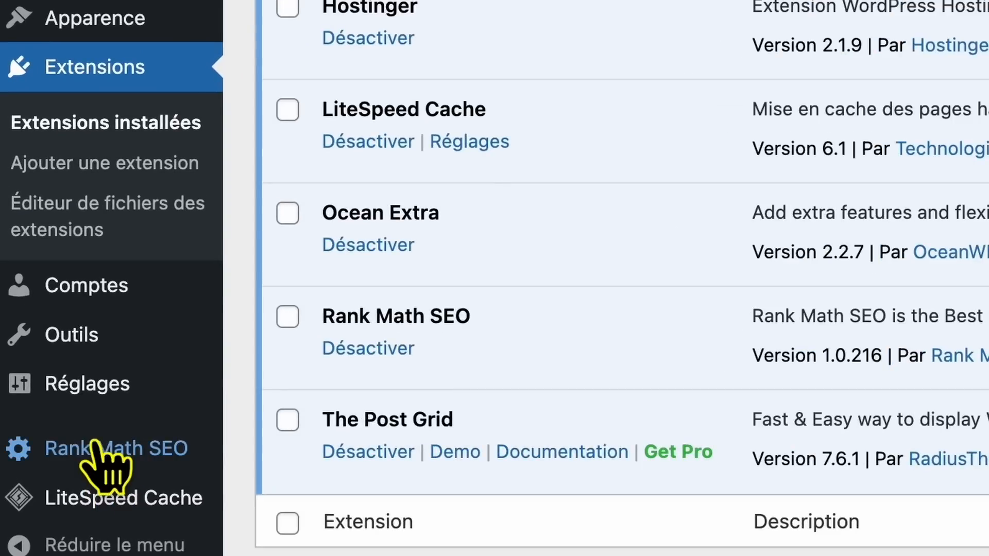
{"action": "left_click", "coordinate": [95, 448]}
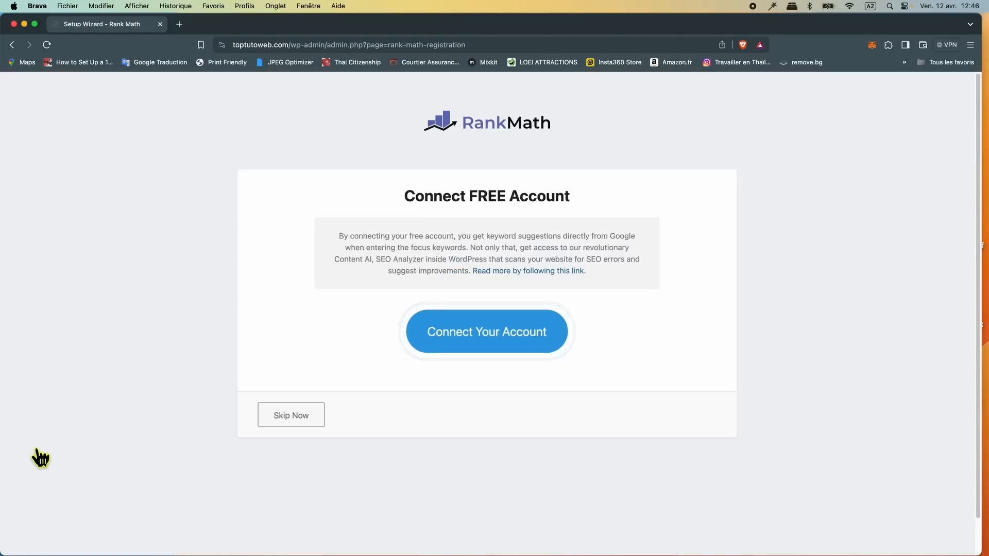
Connect Rank Math to a free account by signing in with Google, and activate the Rank Math Free Plan for the site
{"action": "left_click", "coordinate": [474, 336]}
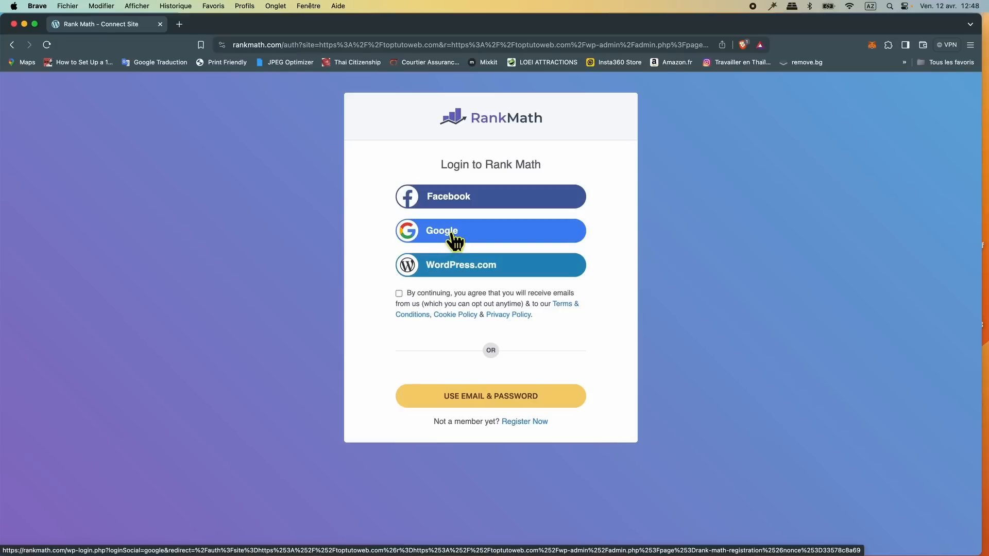
{"action": "left_click", "coordinate": [452, 235]}
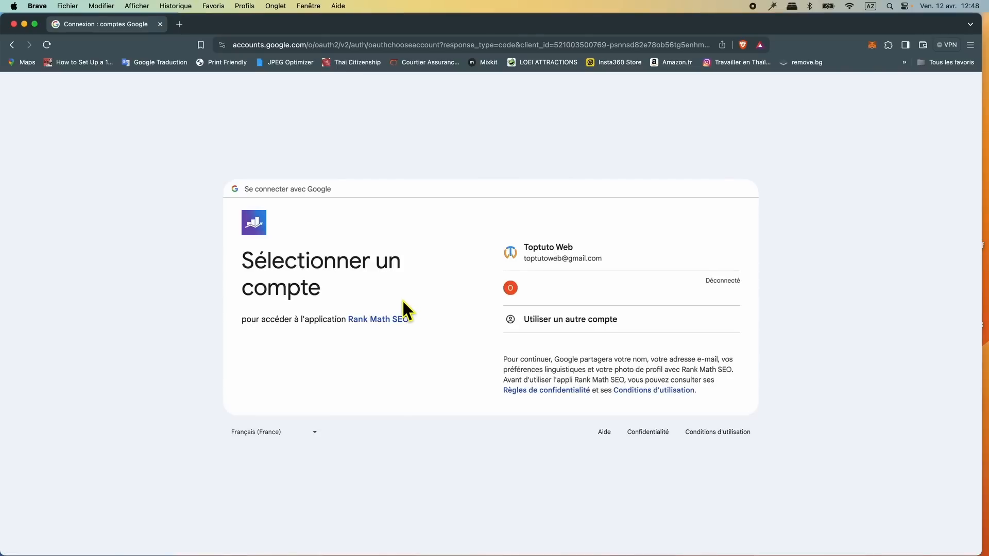
{"action": "left_click", "coordinate": [579, 257]}
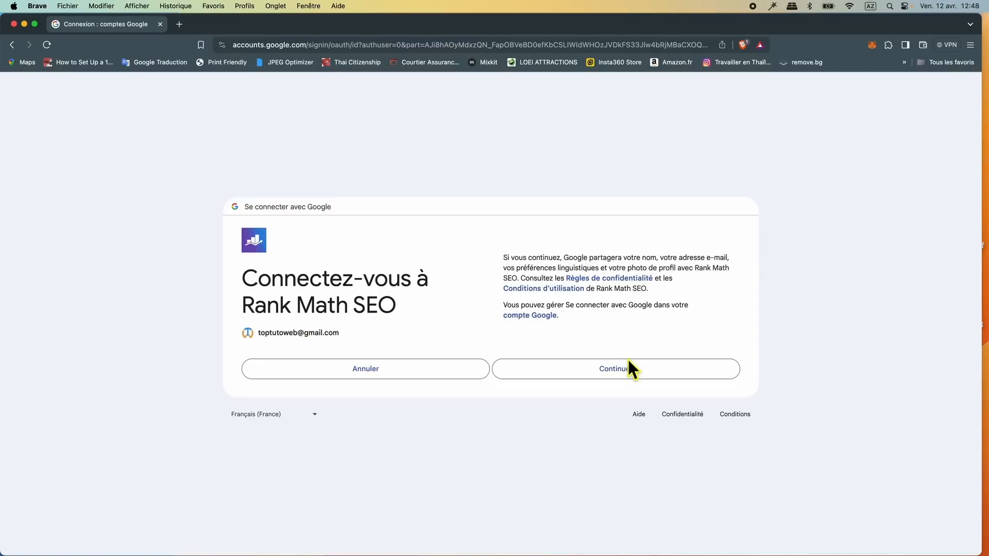
{"action": "left_click", "coordinate": [627, 375]}
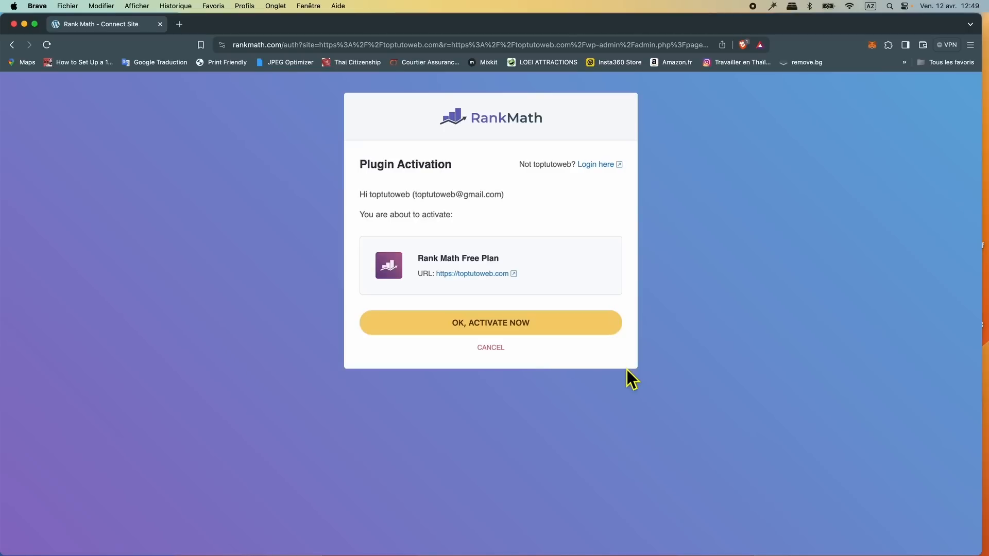
{"action": "left_click", "coordinate": [494, 332]}
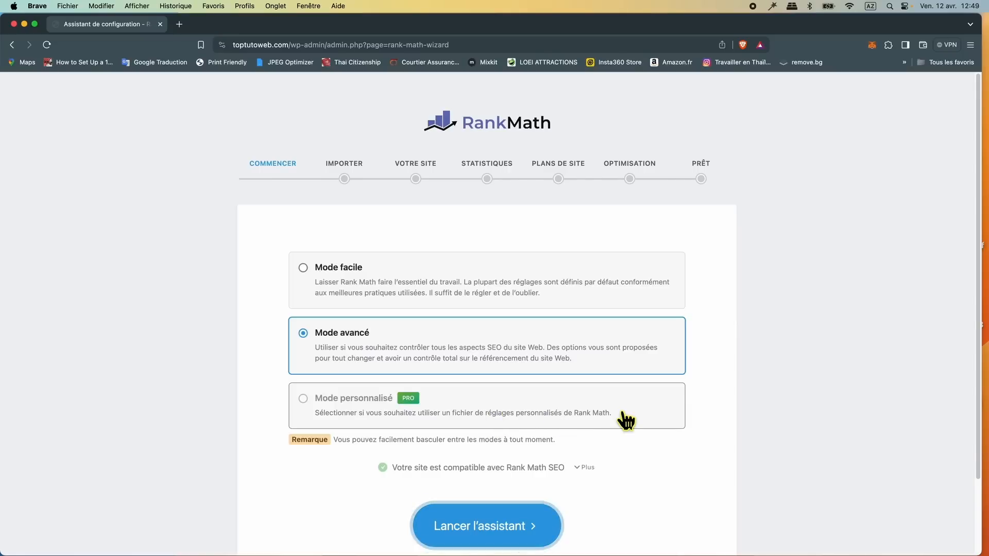
Launch the setup wizard in Mode avancé and skip importing SEO settings from AIO Schema Rich Snippet
{"action": "scroll", "coordinate": [639, 447], "scroll_direction": "down", "scroll_amount": 3}
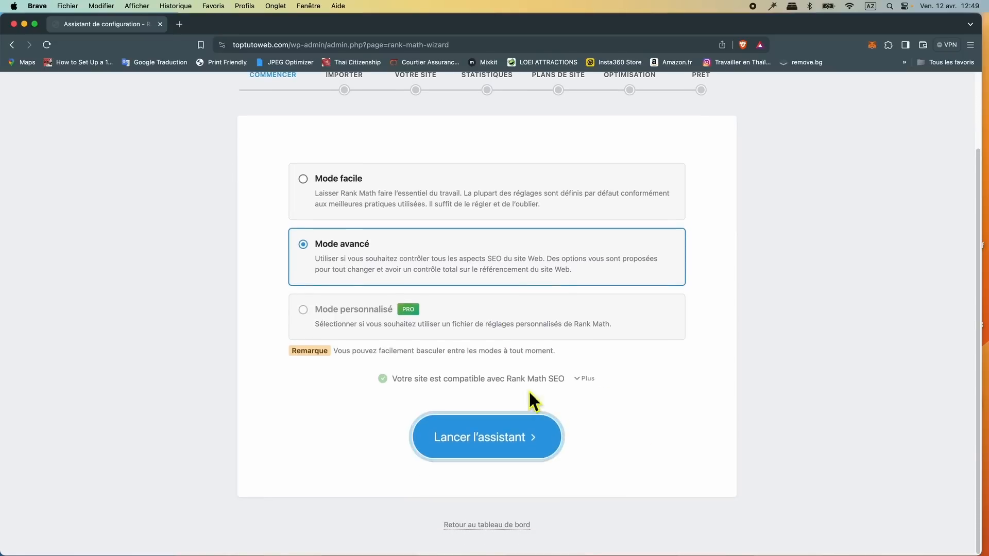
{"action": "left_click", "coordinate": [477, 443]}
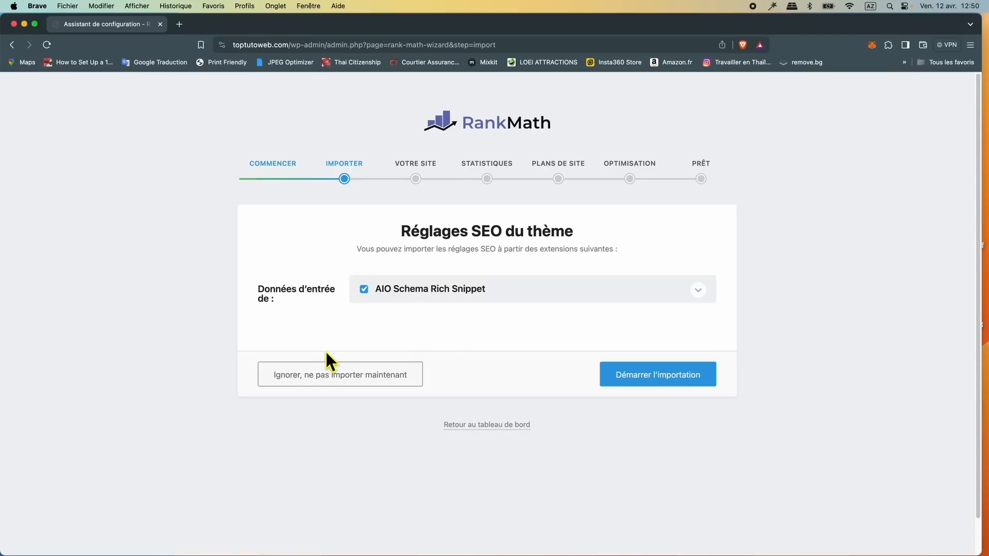
{"action": "left_click", "coordinate": [362, 381]}
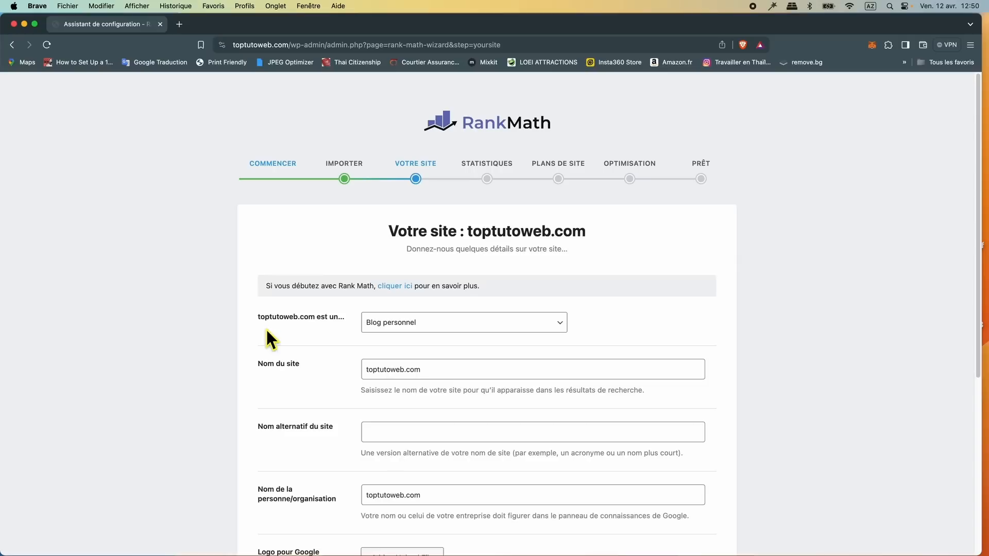
Set the site type to Blog communautaire/site d'informations, with Organization as the business type
{"action": "left_click", "coordinate": [548, 325]}
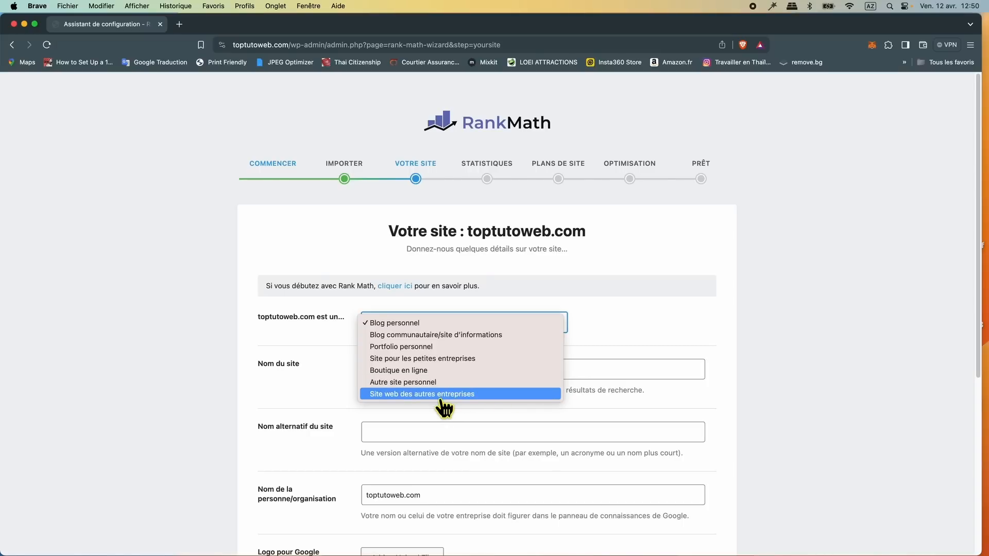
{"action": "left_click", "coordinate": [453, 336]}
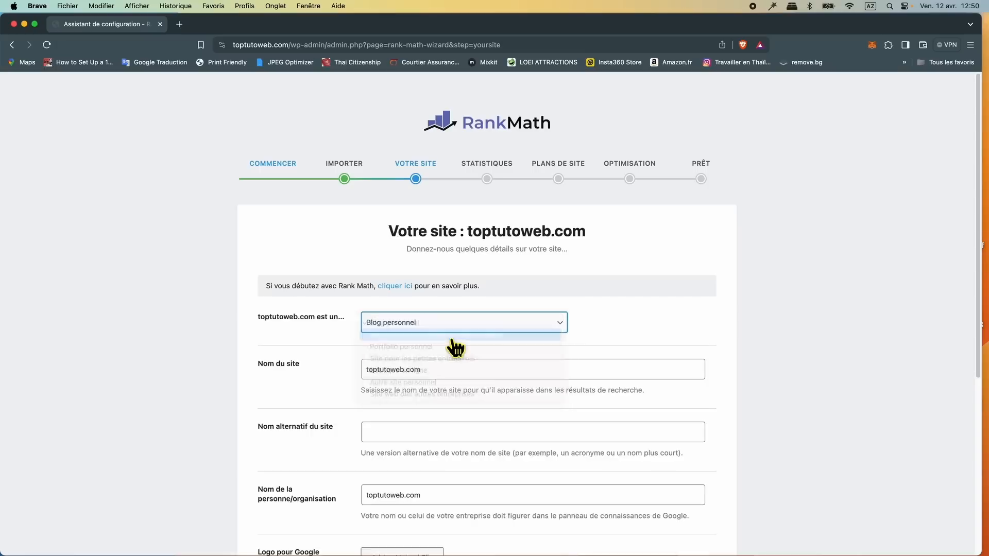
{"action": "left_click", "coordinate": [473, 370]}
{"action": "left_click", "coordinate": [477, 376]}
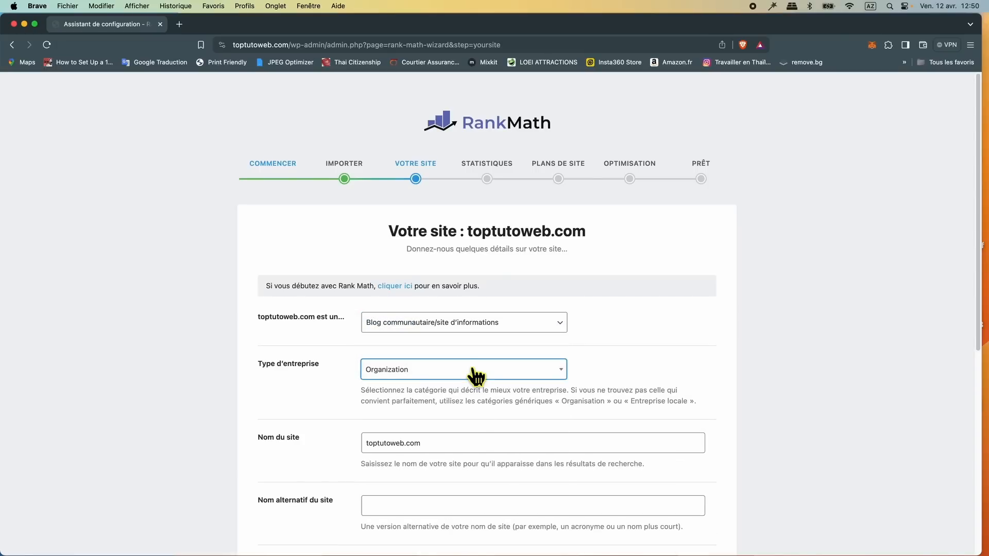
Keep toptutoweb.com as the site name and enter the owner's first name as the person/organisation name
{"action": "scroll", "coordinate": [763, 397], "scroll_direction": "down", "scroll_amount": 3}
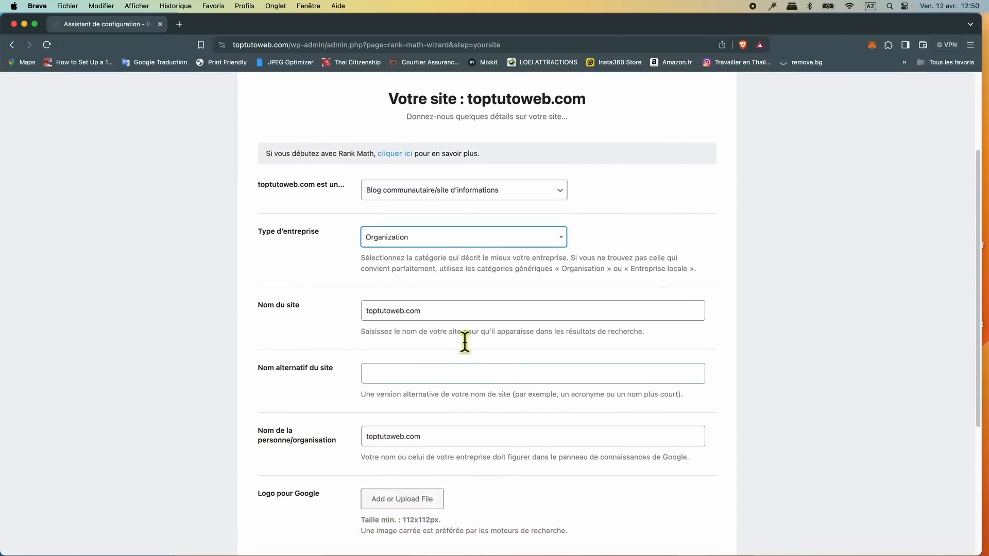
{"action": "left_click", "coordinate": [431, 314]}
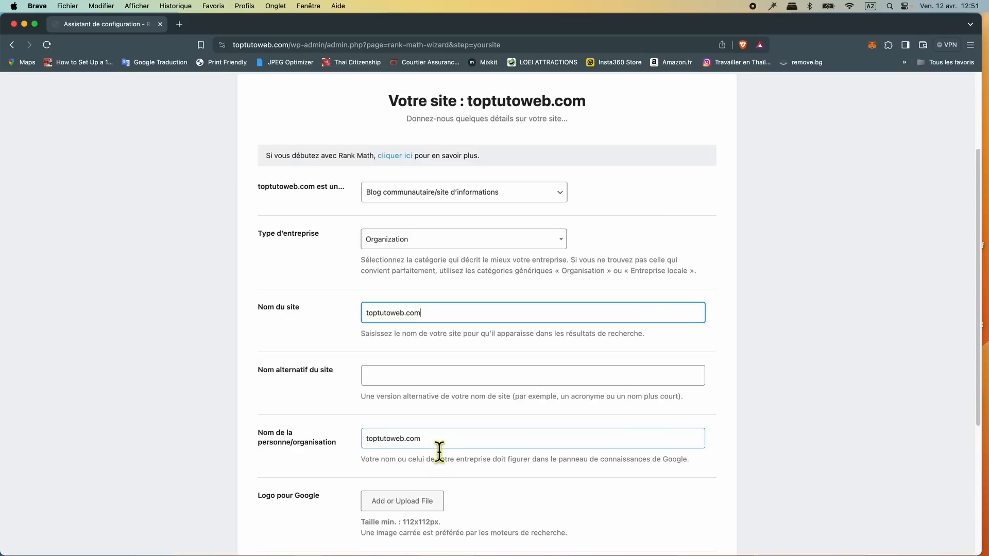
{"action": "left_click", "coordinate": [333, 442]}
{"action": "type", "text": "Olivier"}
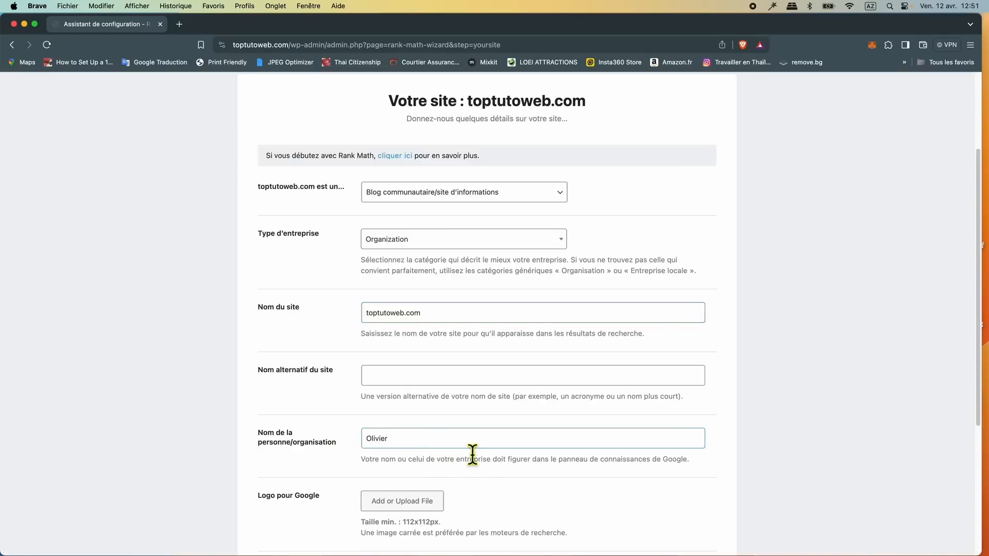
Start a file upload for the Logo pour Google and browse to the toptutoweb folder on the passport drive
{"action": "scroll", "coordinate": [508, 468], "scroll_direction": "down", "scroll_amount": 5}
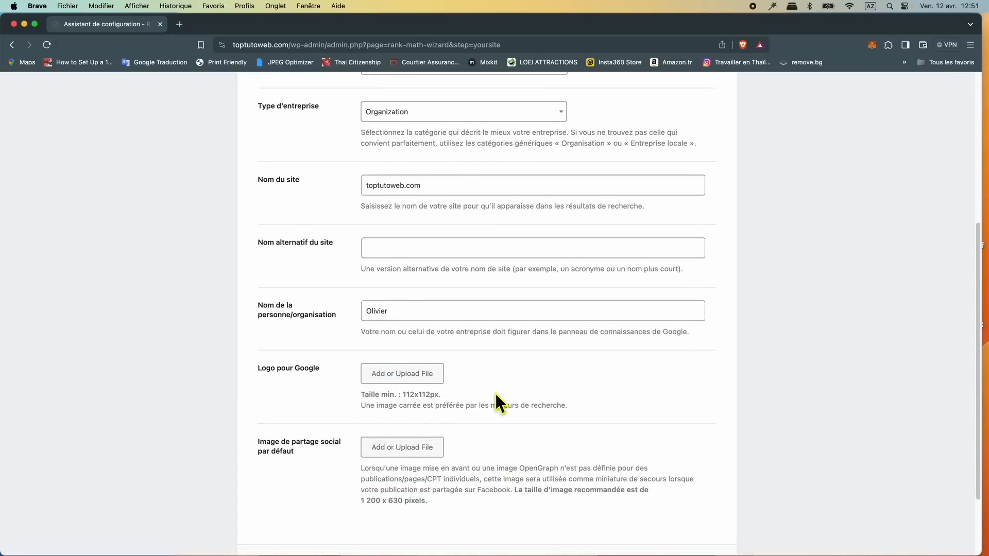
{"action": "scroll", "coordinate": [494, 392], "scroll_direction": "down", "scroll_amount": 3}
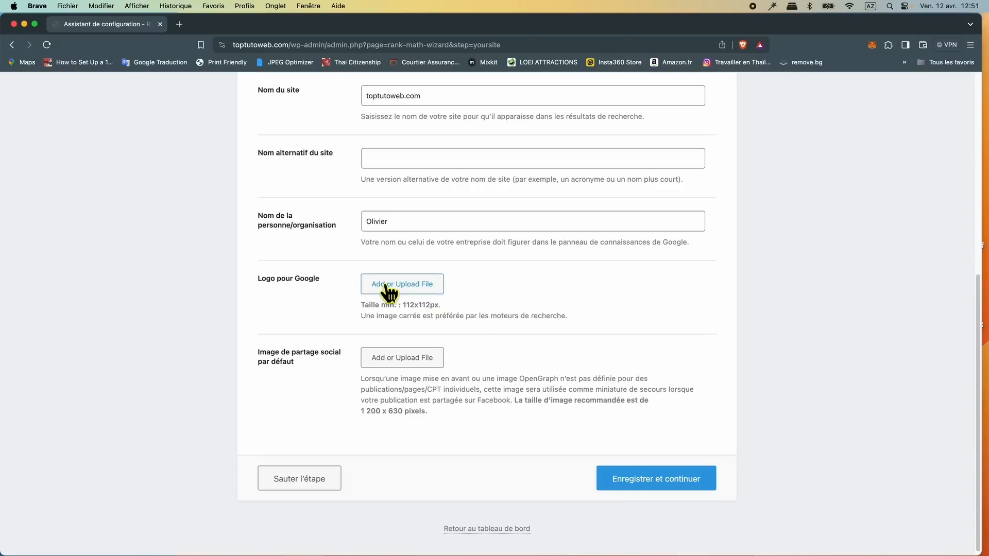
{"action": "left_click", "coordinate": [395, 288]}
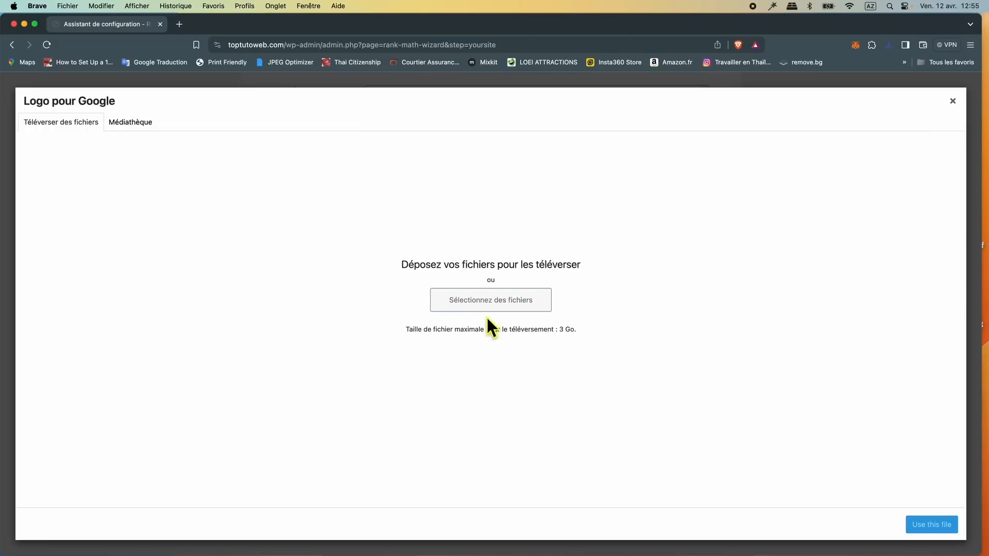
{"action": "left_click", "coordinate": [483, 308]}
{"action": "left_click", "coordinate": [154, 312]}
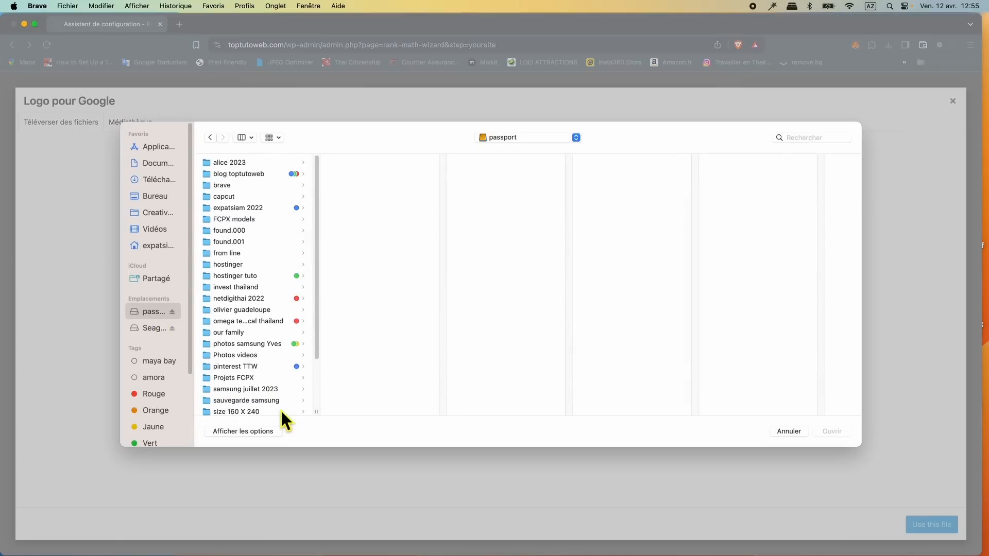
{"action": "scroll", "coordinate": [259, 389], "scroll_direction": "down", "scroll_amount": 3}
{"action": "left_click", "coordinate": [254, 383]}
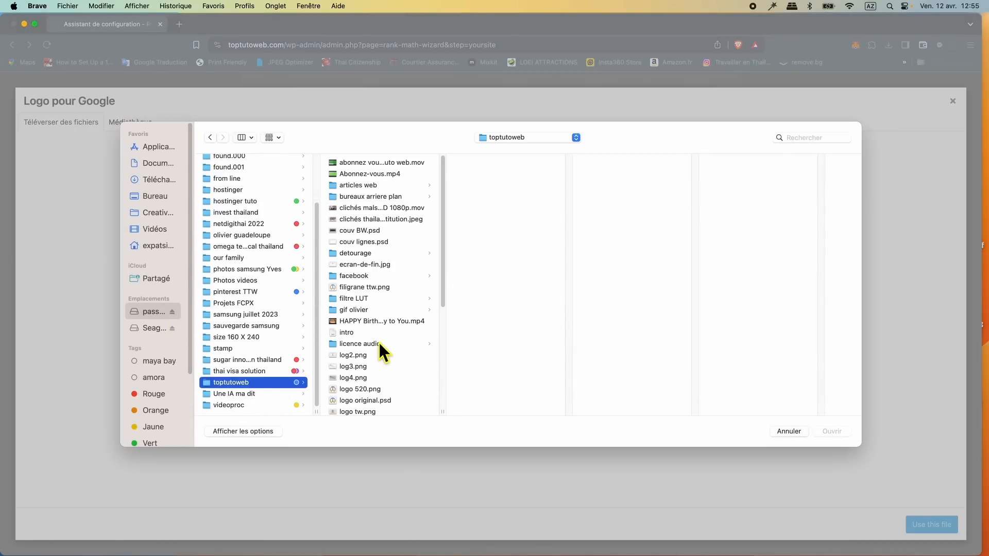
Upload logo toptutoweb 150 x 150.avif from the image folder inside site web affiliation
{"action": "scroll", "coordinate": [380, 344], "scroll_direction": "down", "scroll_amount": 5}
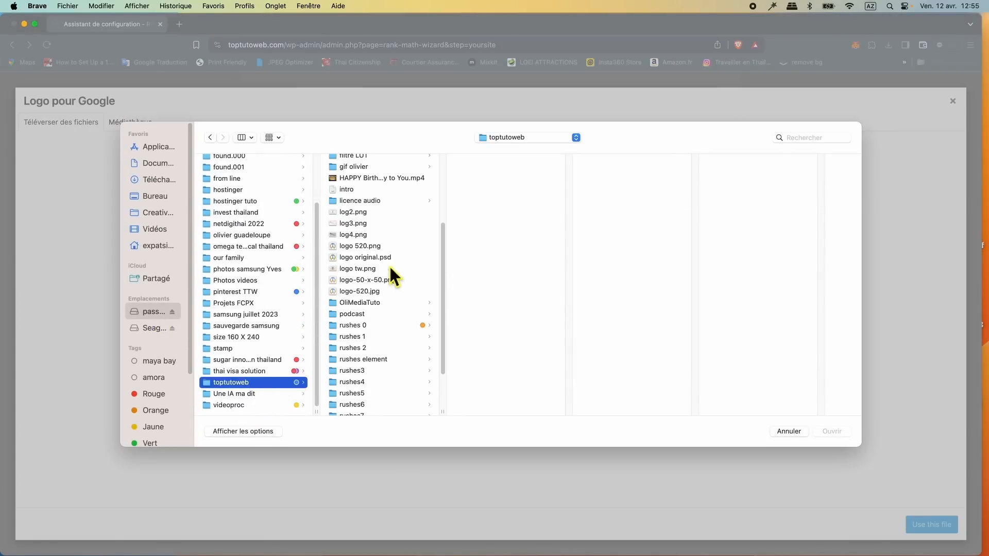
{"action": "left_click", "coordinate": [357, 250]}
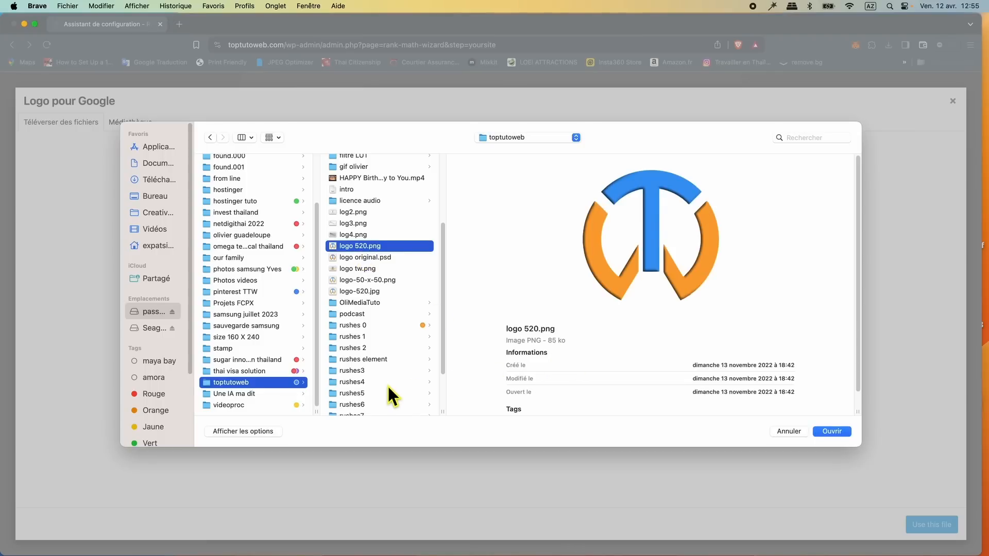
{"action": "scroll", "coordinate": [391, 381], "scroll_direction": "down", "scroll_amount": 3}
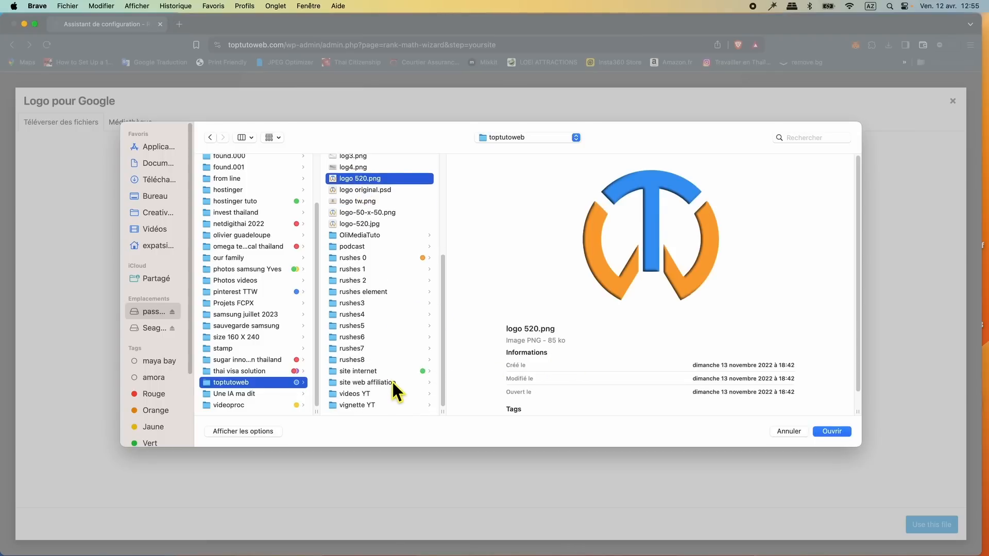
{"action": "left_click", "coordinate": [376, 382]}
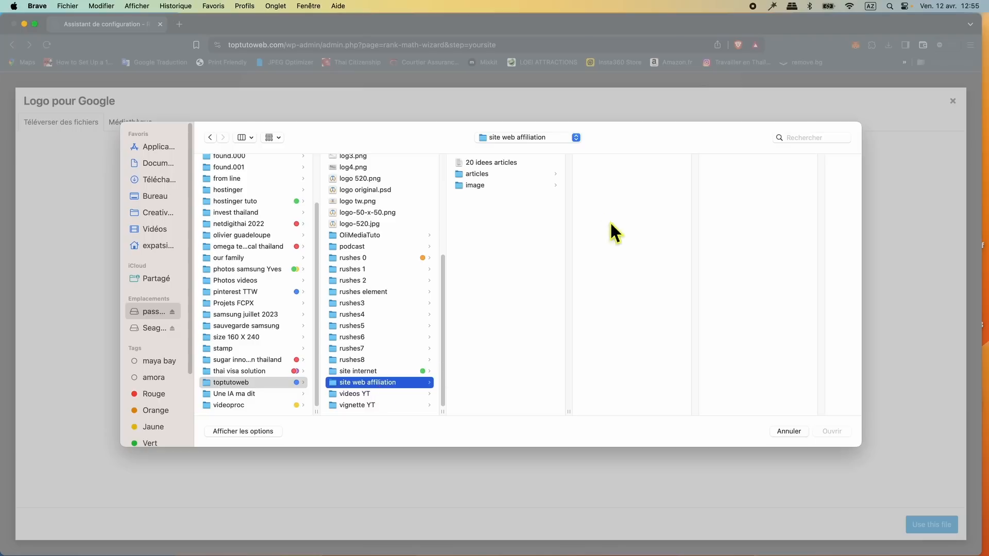
{"action": "left_click", "coordinate": [474, 186]}
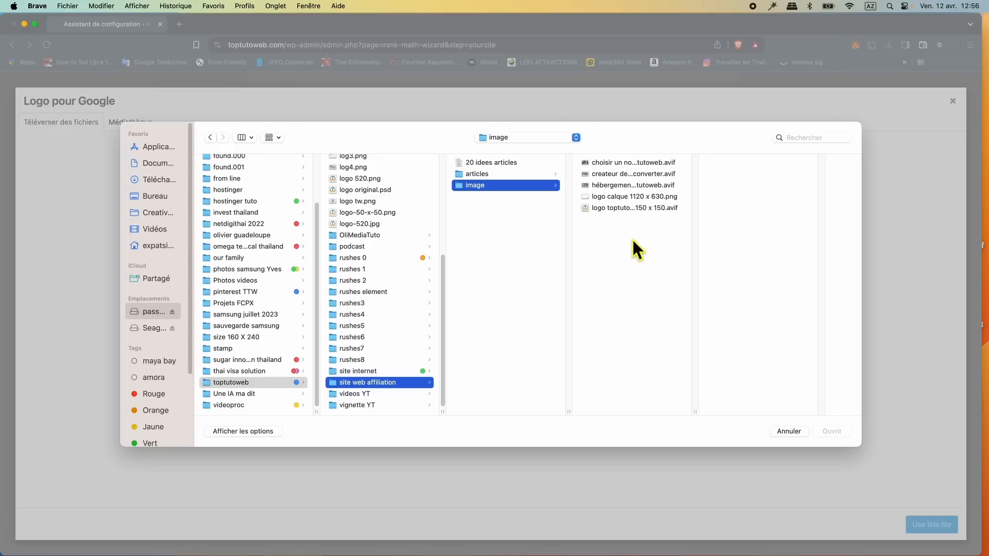
{"action": "left_click", "coordinate": [623, 208]}
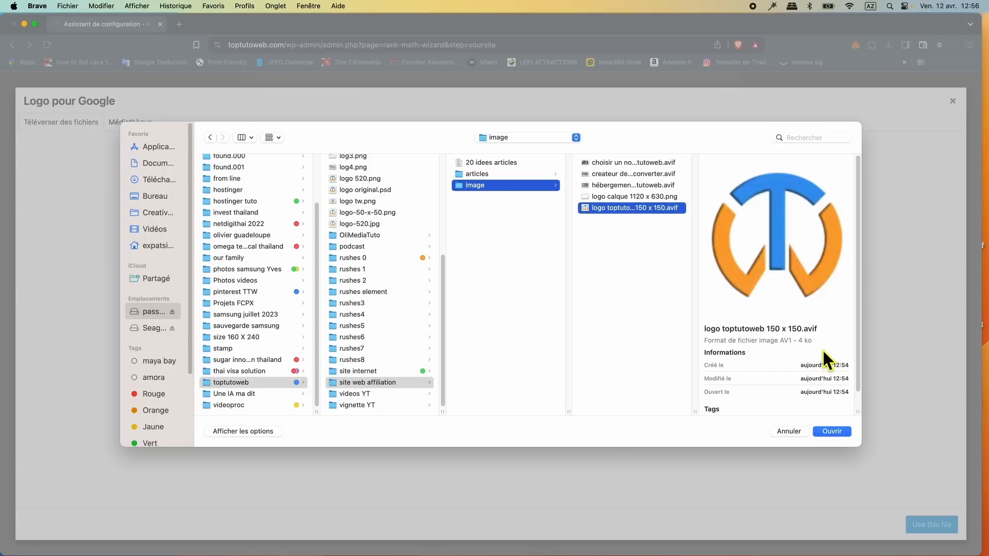
{"action": "left_click", "coordinate": [832, 432]}
Set the logo's alternative text to "logo toptutoweb pour go", use it as the Logo pour Google, and save the site details
{"action": "left_click", "coordinate": [892, 336]}
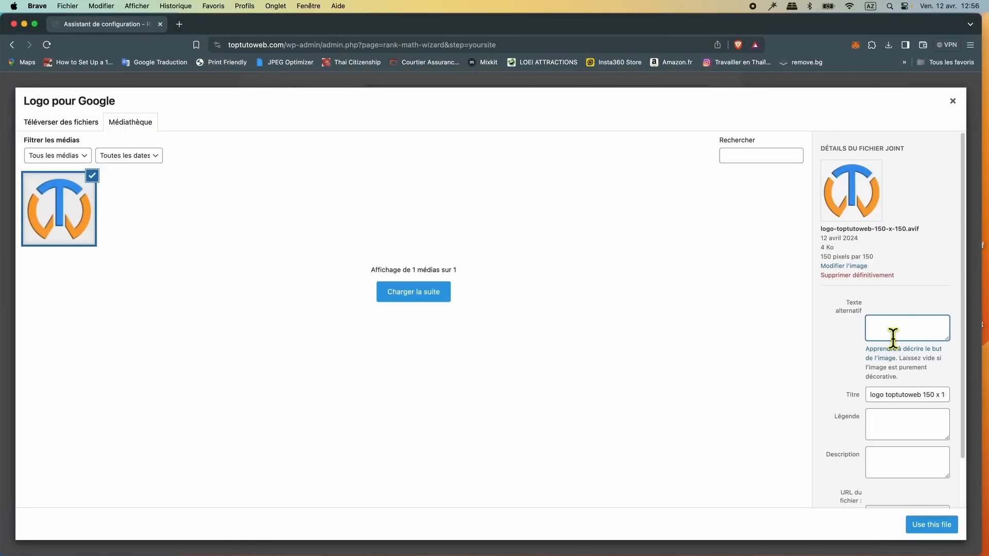
{"action": "type", "text": "logo toptutoweb pour go"}
{"action": "left_click", "coordinate": [934, 530]}
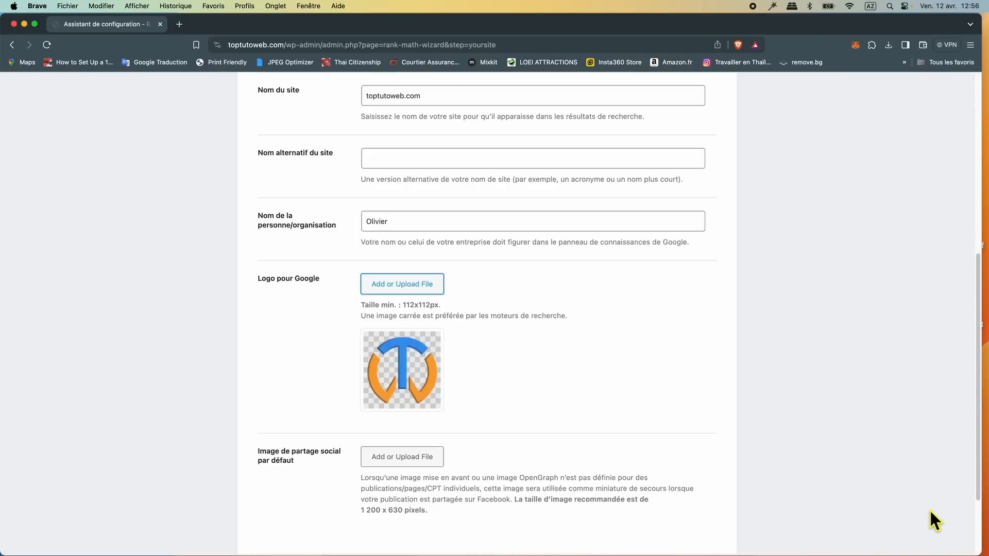
{"action": "scroll", "coordinate": [550, 407], "scroll_direction": "down", "scroll_amount": 3}
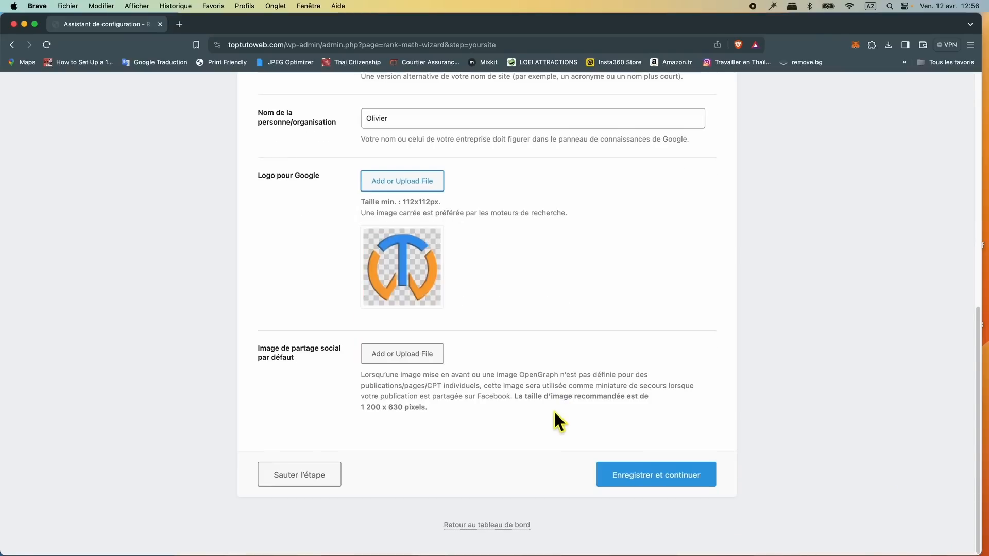
{"action": "left_click", "coordinate": [669, 476]}
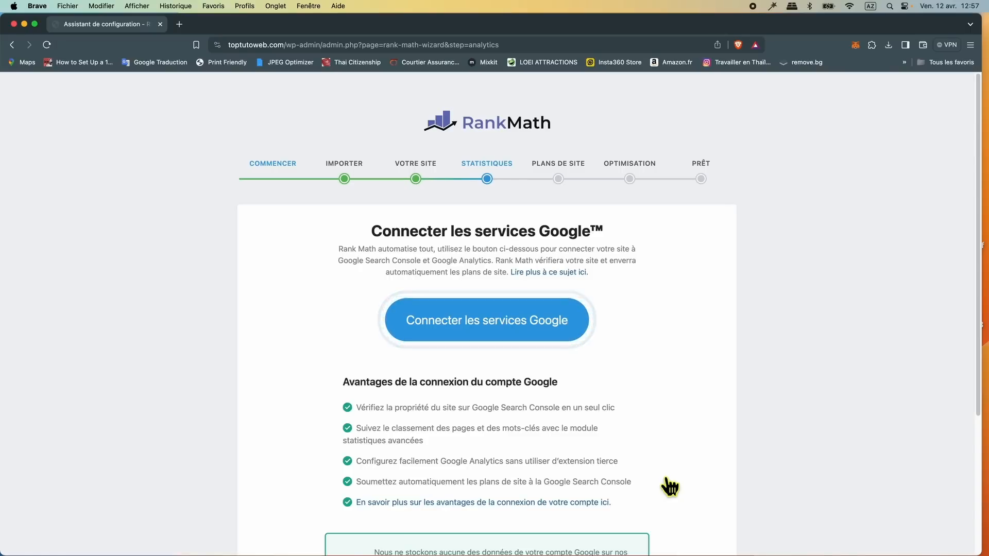
Connect the Google services with the site's Google account, granting Rank Math SEO access to all listed services
{"action": "left_click", "coordinate": [467, 333]}
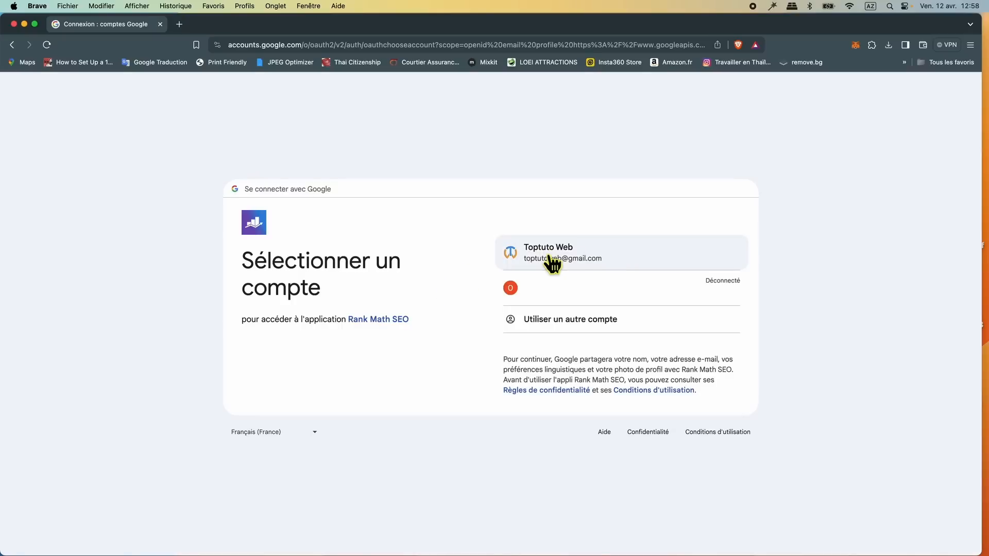
{"action": "left_click", "coordinate": [549, 256]}
{"action": "left_click", "coordinate": [593, 367]}
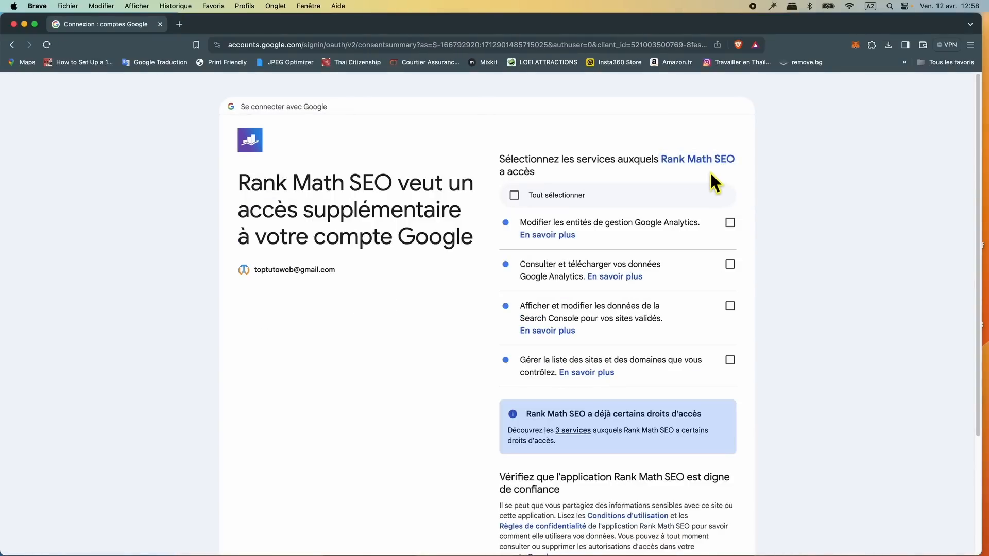
{"action": "left_click", "coordinate": [514, 195]}
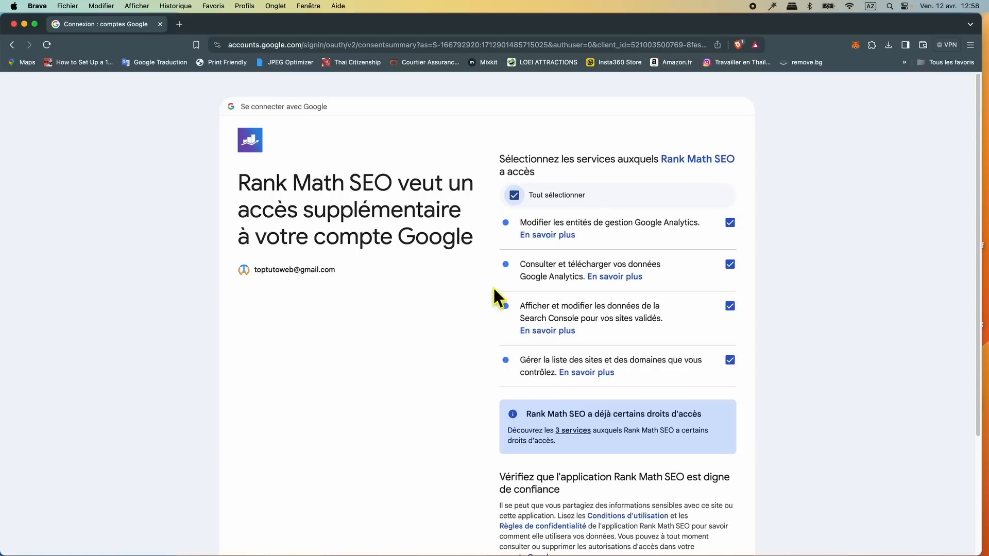
{"action": "scroll", "coordinate": [459, 329], "scroll_direction": "down", "scroll_amount": 1}
{"action": "scroll", "coordinate": [453, 336], "scroll_direction": "down", "scroll_amount": 4}
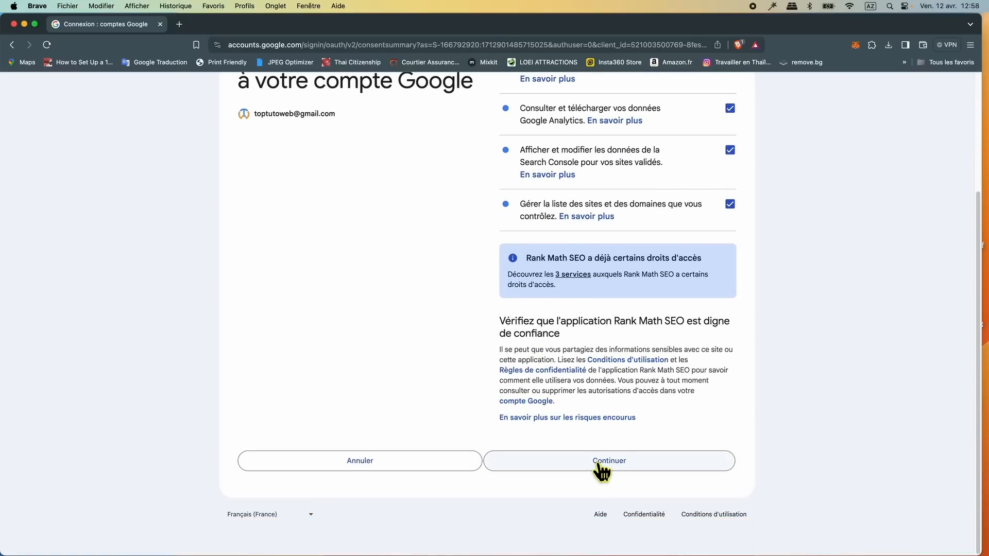
{"action": "left_click", "coordinate": [598, 463]}
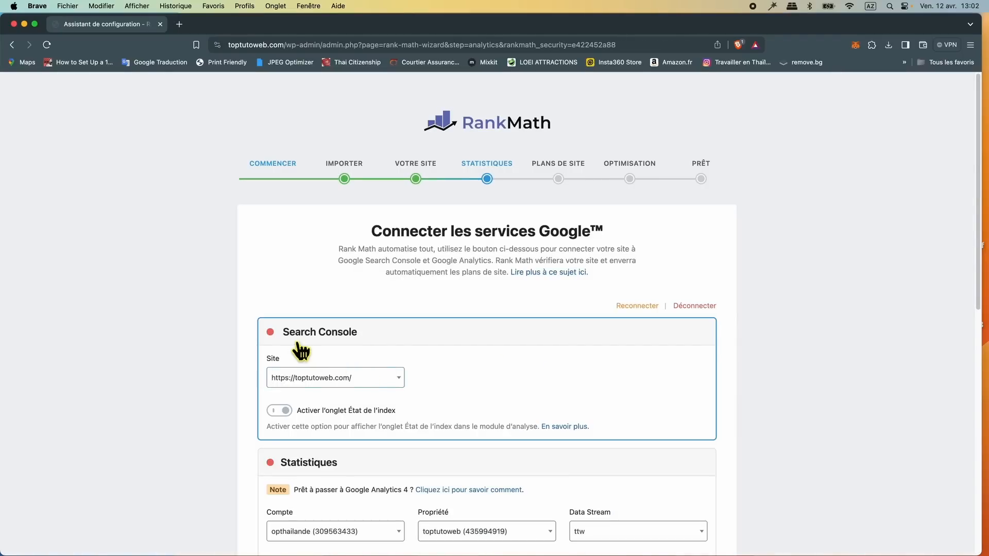
Enable installation of the statistics code, disable Rapports par e-mail, and save the Google services settings
{"action": "scroll", "coordinate": [450, 379], "scroll_direction": "down", "scroll_amount": 8}
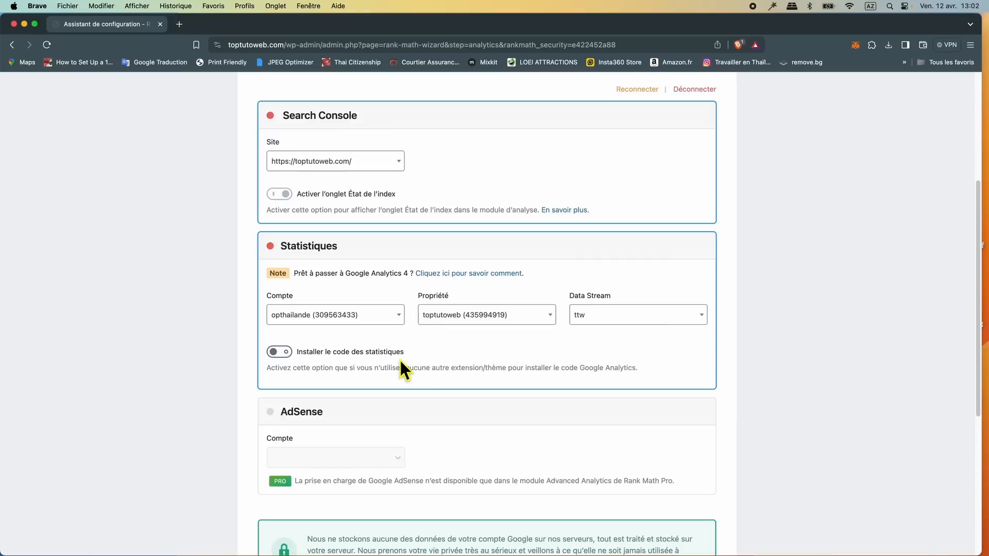
{"action": "left_click", "coordinate": [285, 353]}
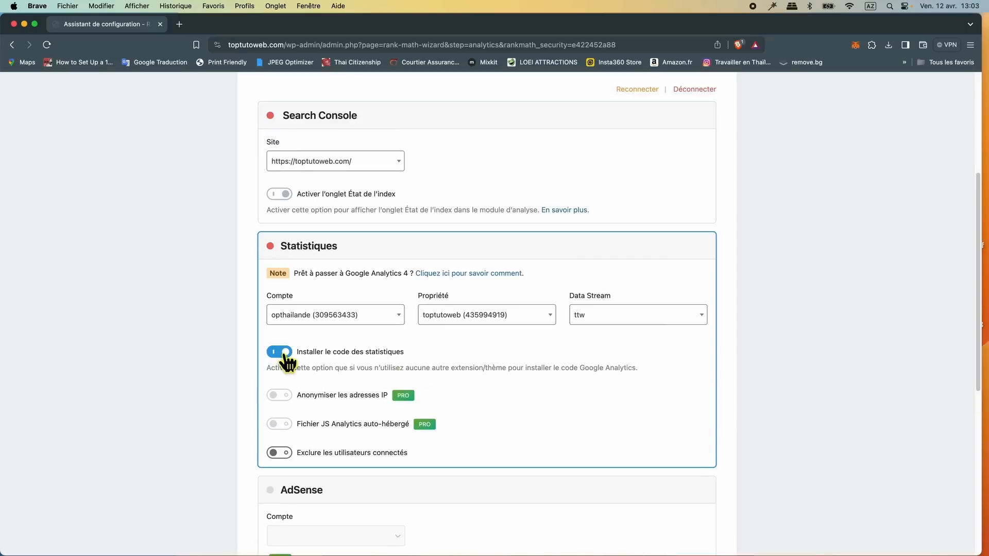
{"action": "scroll", "coordinate": [541, 472], "scroll_direction": "down", "scroll_amount": 5}
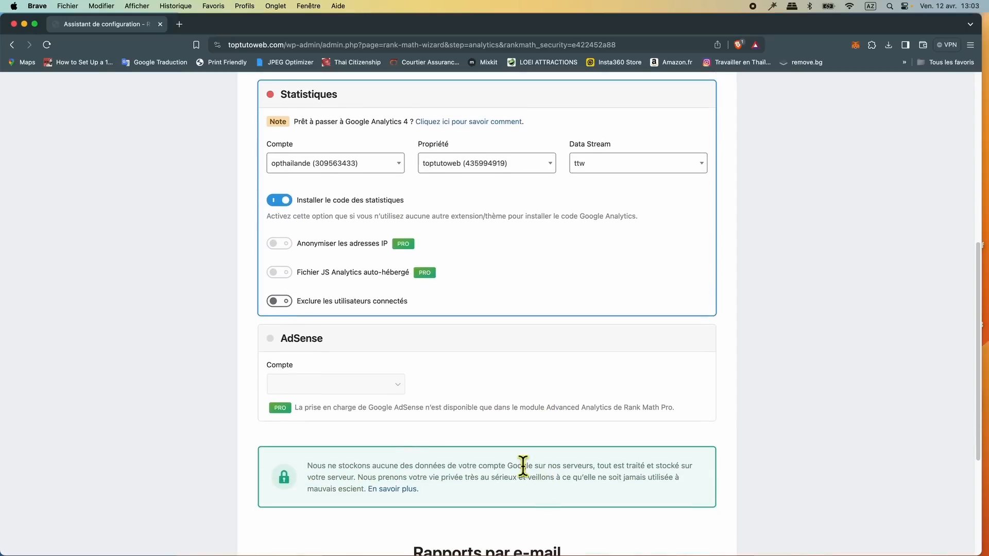
{"action": "scroll", "coordinate": [454, 403], "scroll_direction": "down", "scroll_amount": 3}
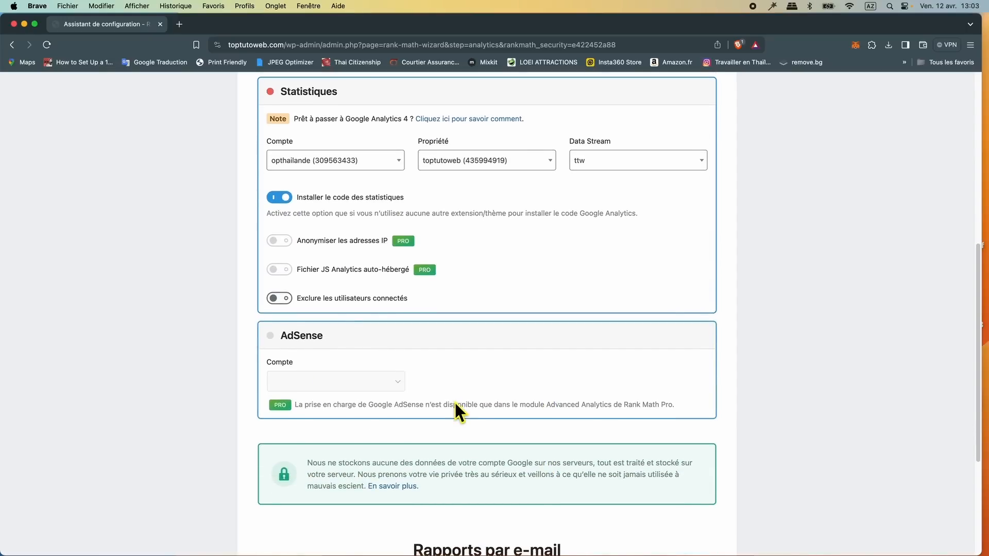
{"action": "scroll", "coordinate": [455, 404], "scroll_direction": "down", "scroll_amount": 4}
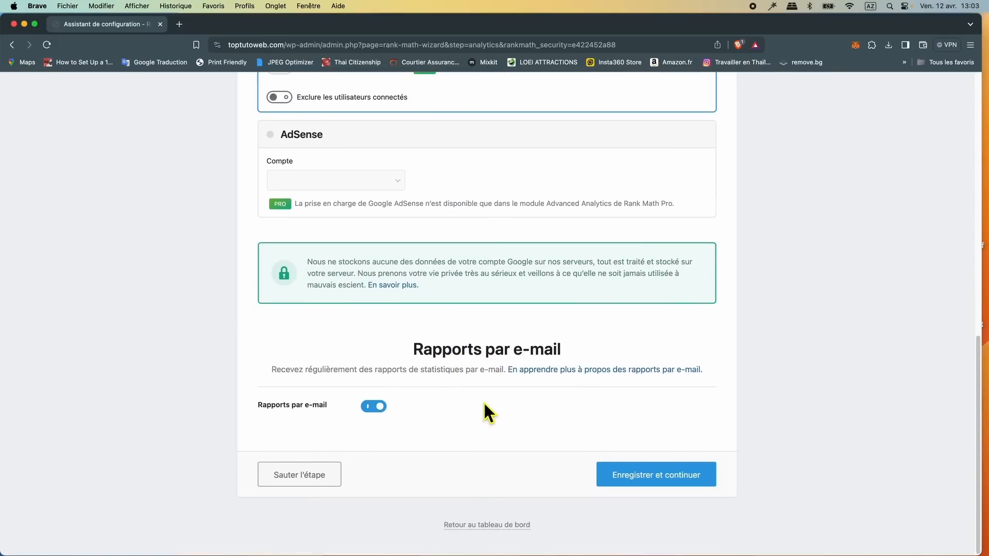
{"action": "left_click", "coordinate": [368, 408]}
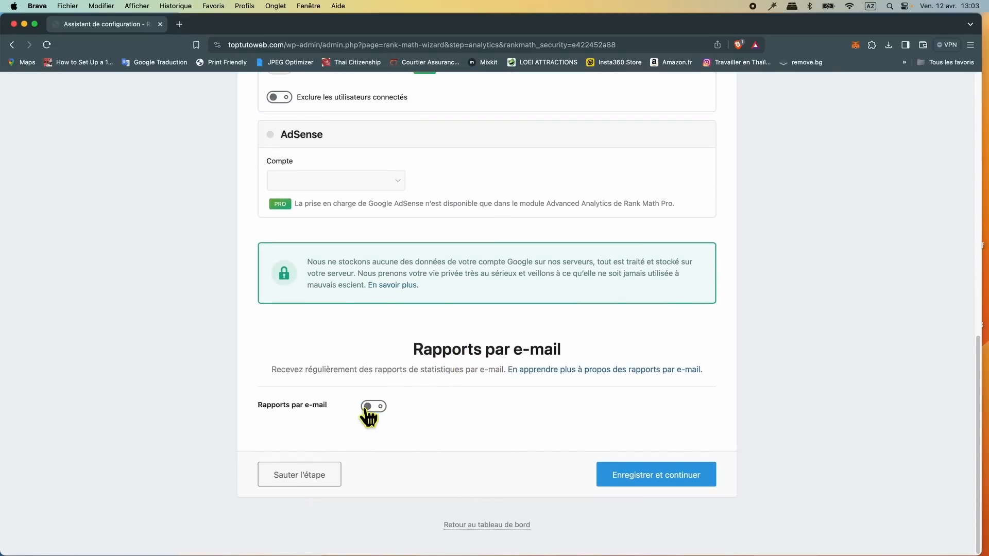
{"action": "left_click", "coordinate": [662, 480]}
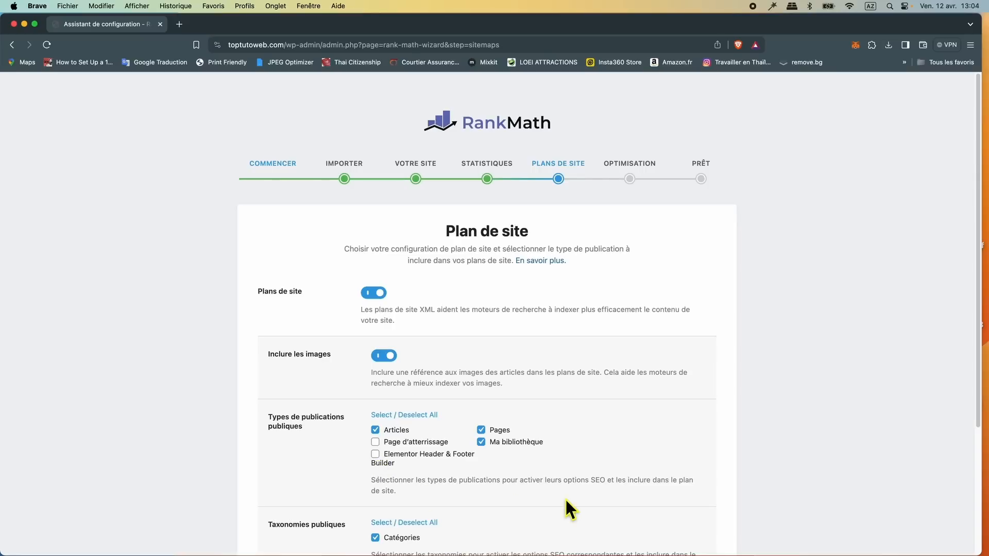
Exclude Ma bibliothèque from the sitemap's public post types and save both the sitemap settings and the default SEO adjustments
{"action": "left_click", "coordinate": [481, 443]}
{"action": "scroll", "coordinate": [577, 438], "scroll_direction": "down", "scroll_amount": 5}
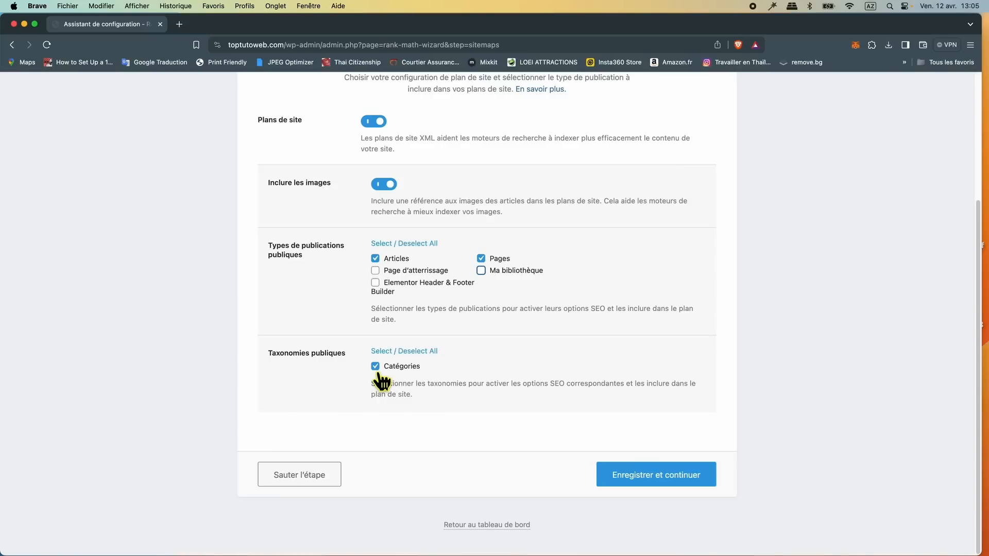
{"action": "left_click", "coordinate": [642, 479]}
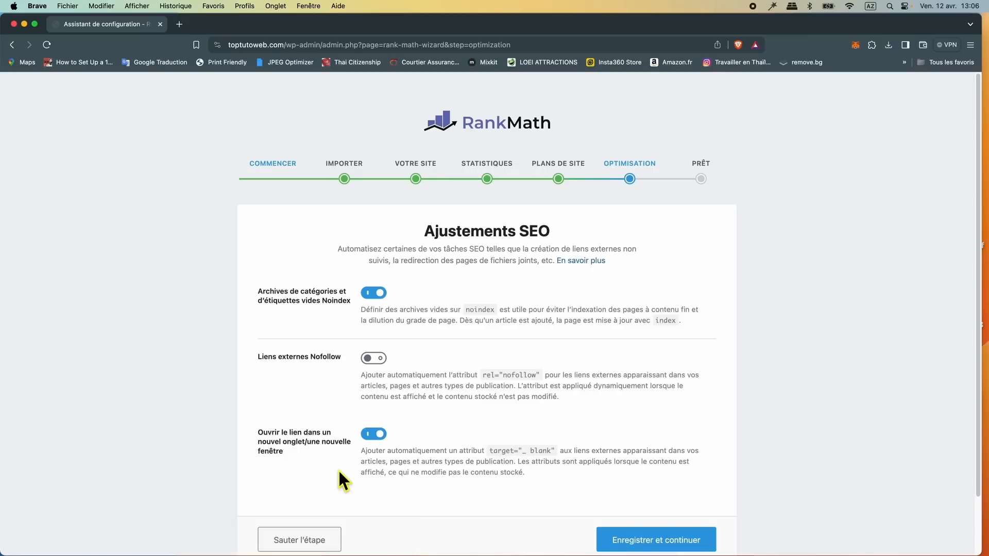
{"action": "left_click", "coordinate": [649, 539]}
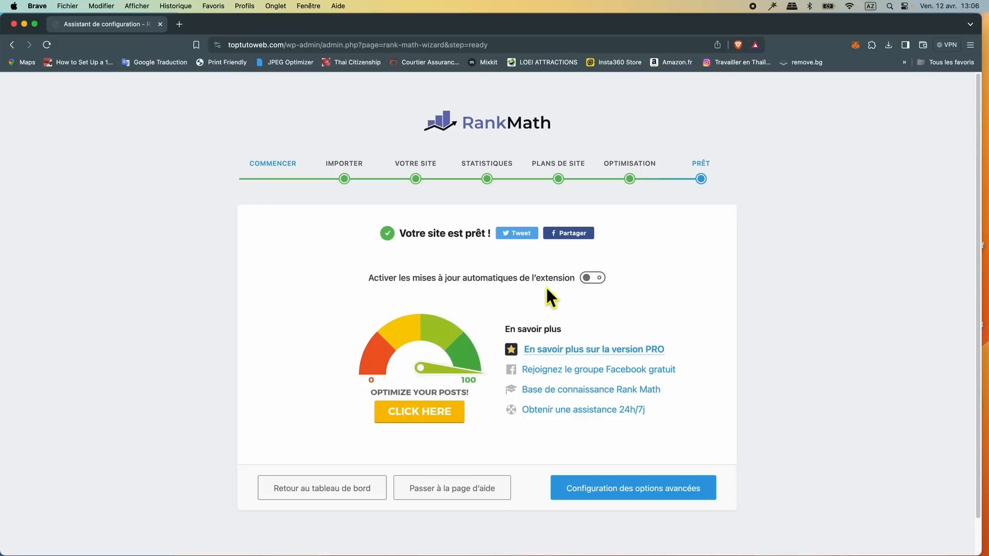
Enable automatic updates of the plugin and go to the advanced options configuration
{"action": "left_click", "coordinate": [595, 280]}
{"action": "left_click", "coordinate": [635, 489]}
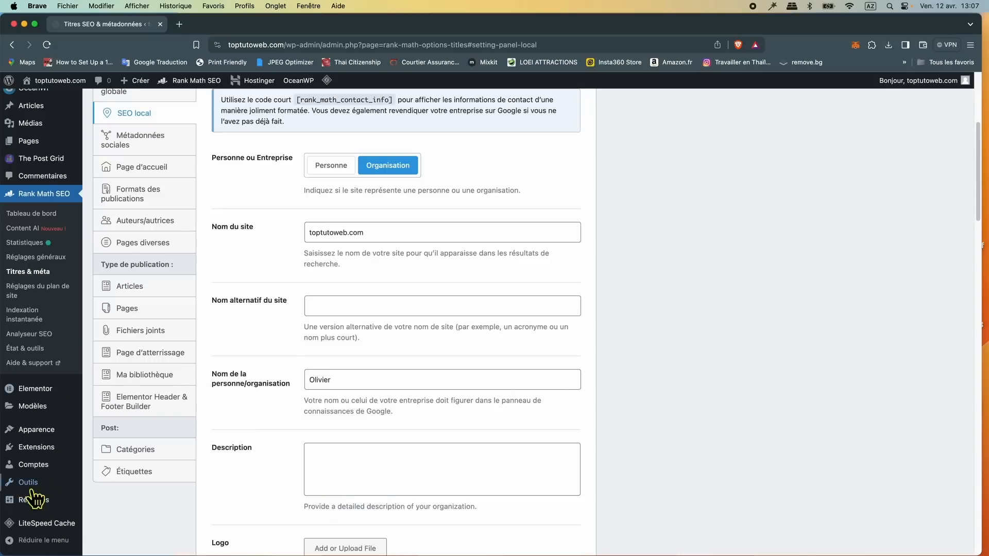
Enable the Surveillance 404 and SEO image modules in the Rank Math dashboard
{"action": "mouse_move", "coordinate": [46, 526]}
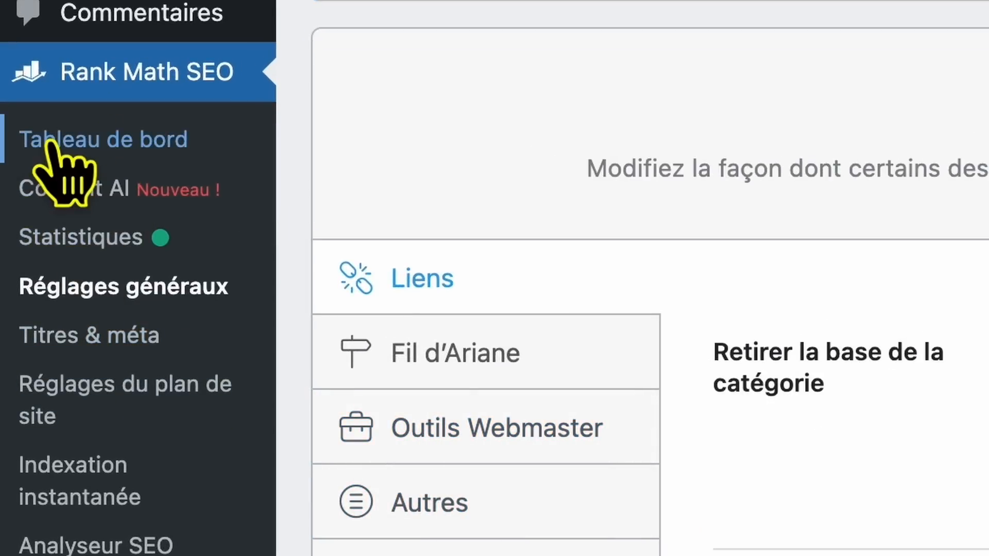
{"action": "left_click", "coordinate": [50, 141]}
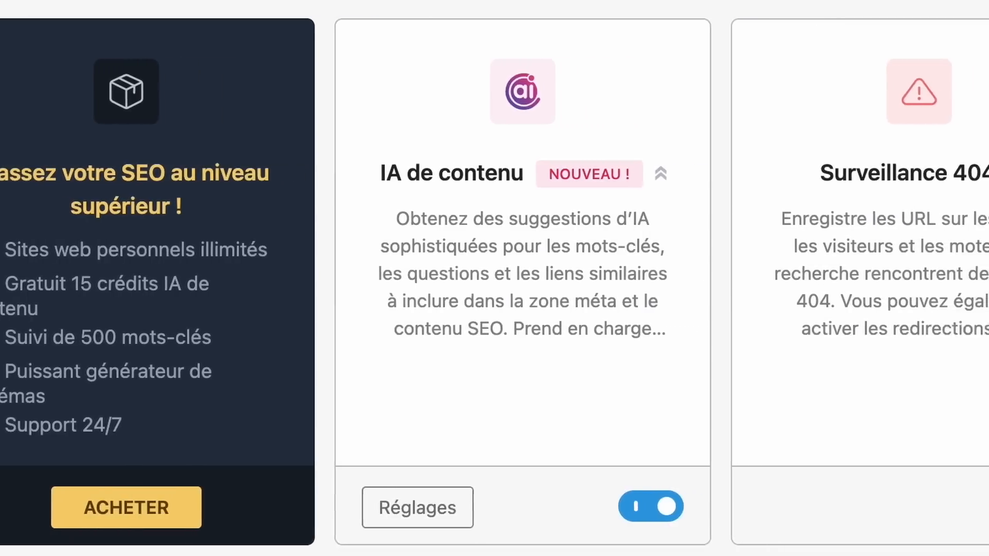
{"action": "left_click", "coordinate": [907, 508]}
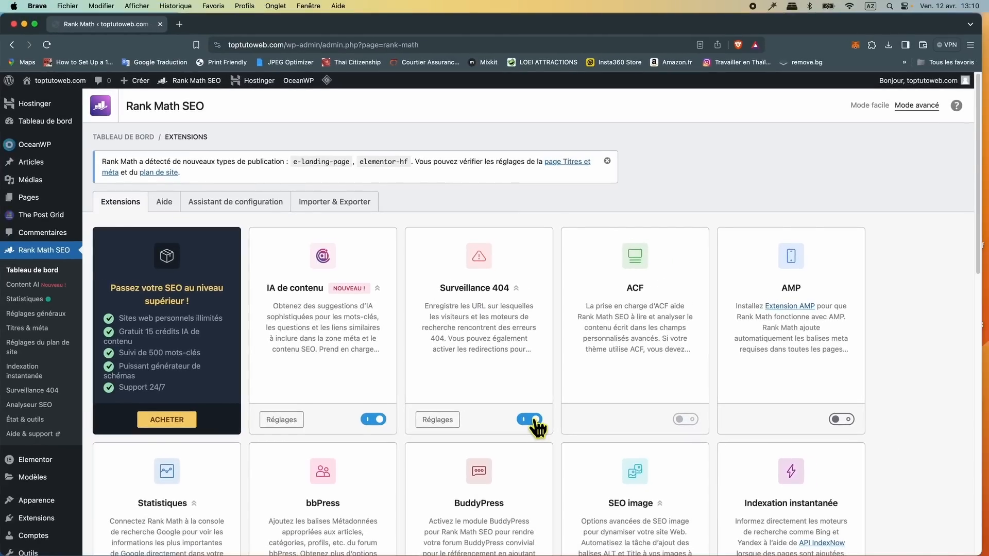
{"action": "scroll", "coordinate": [533, 420], "scroll_direction": "down", "scroll_amount": 5}
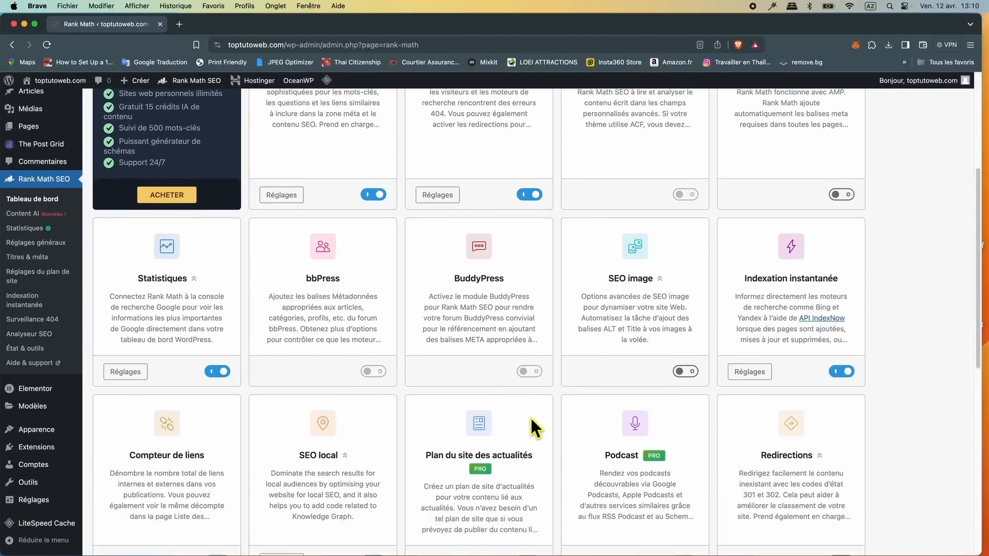
{"action": "scroll", "coordinate": [530, 416], "scroll_direction": "down", "scroll_amount": 2}
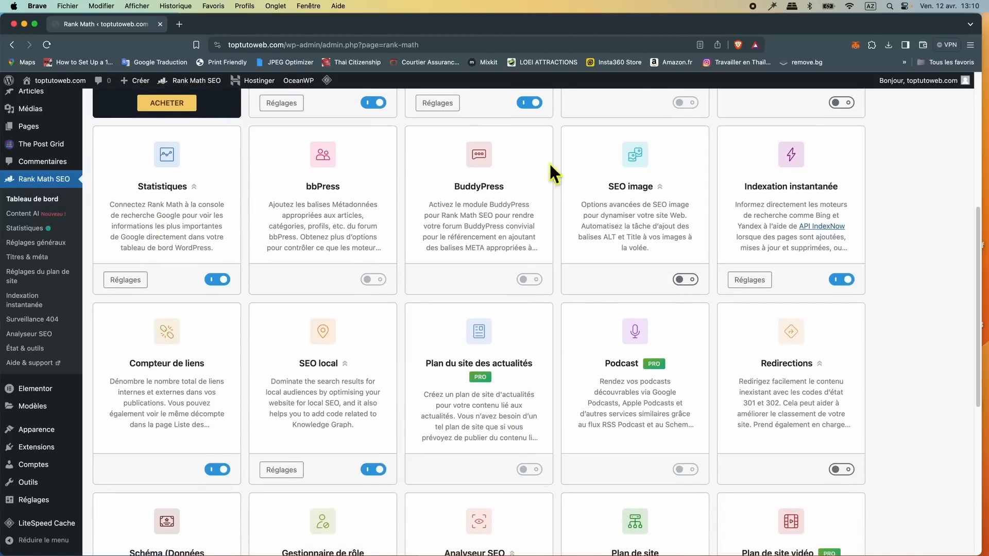
{"action": "left_click", "coordinate": [690, 280]}
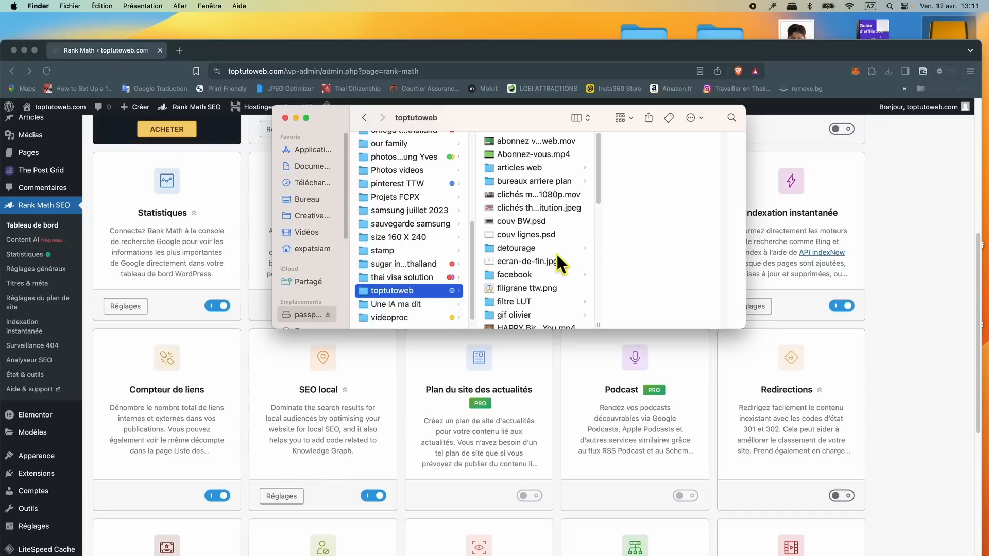
In Finder, preview the hébergement web .avif file in site web affiliation's image folder, examine its full keyword-based name, and close the window
{"action": "scroll", "coordinate": [551, 258], "scroll_direction": "down", "scroll_amount": 10}
{"action": "left_click", "coordinate": [545, 292]}
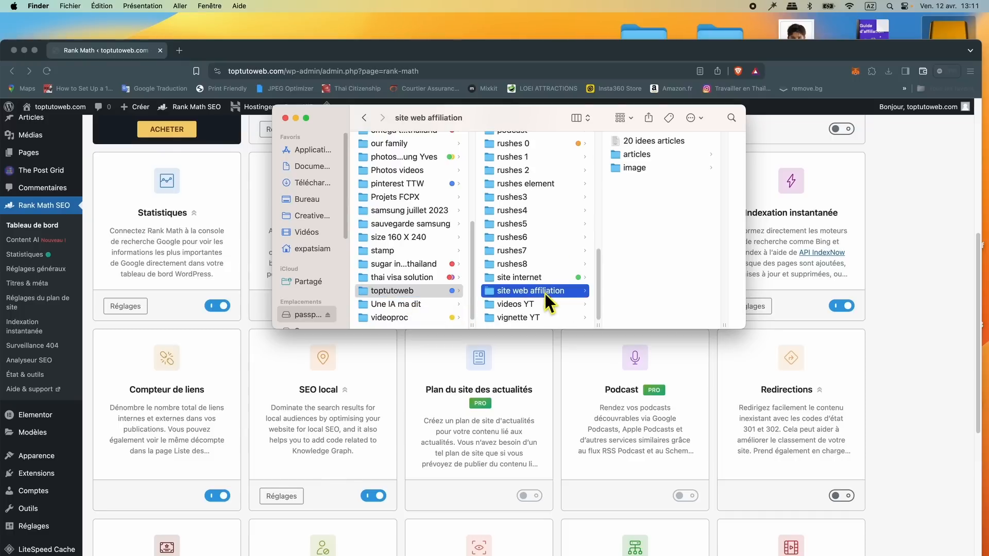
{"action": "left_click", "coordinate": [632, 171]}
{"action": "left_click", "coordinate": [631, 171]}
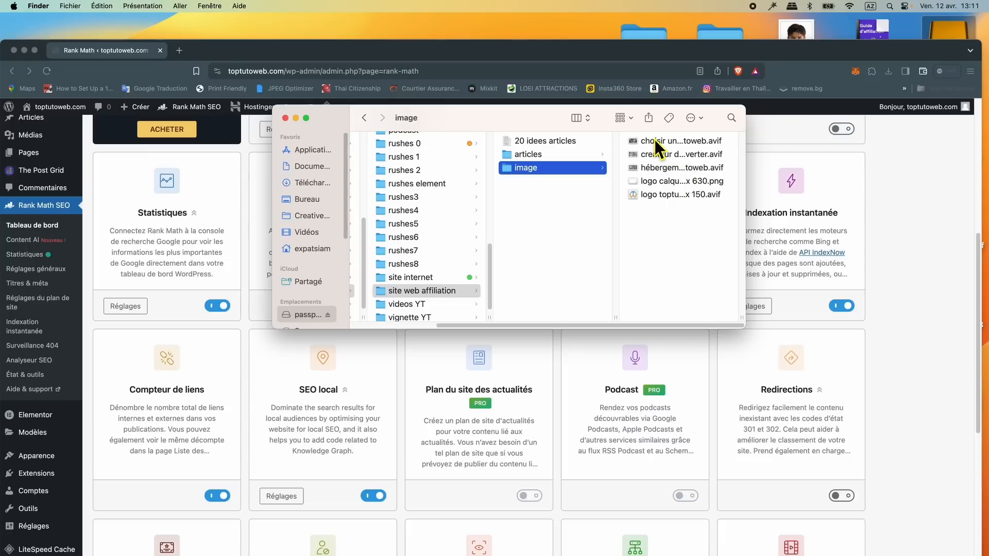
{"action": "left_click", "coordinate": [657, 168]}
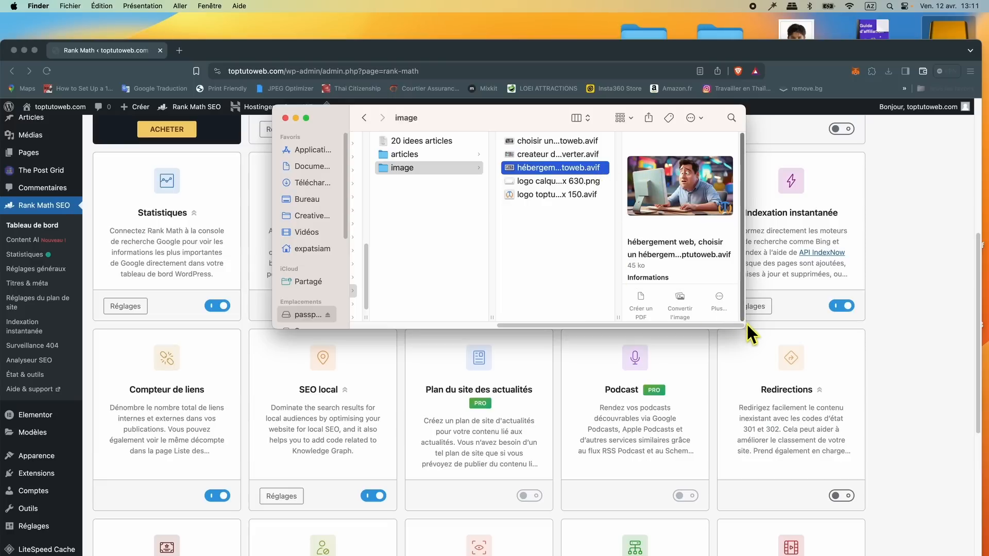
{"action": "left_click_drag", "start_coordinate": [755, 337], "coordinate": [974, 428]}
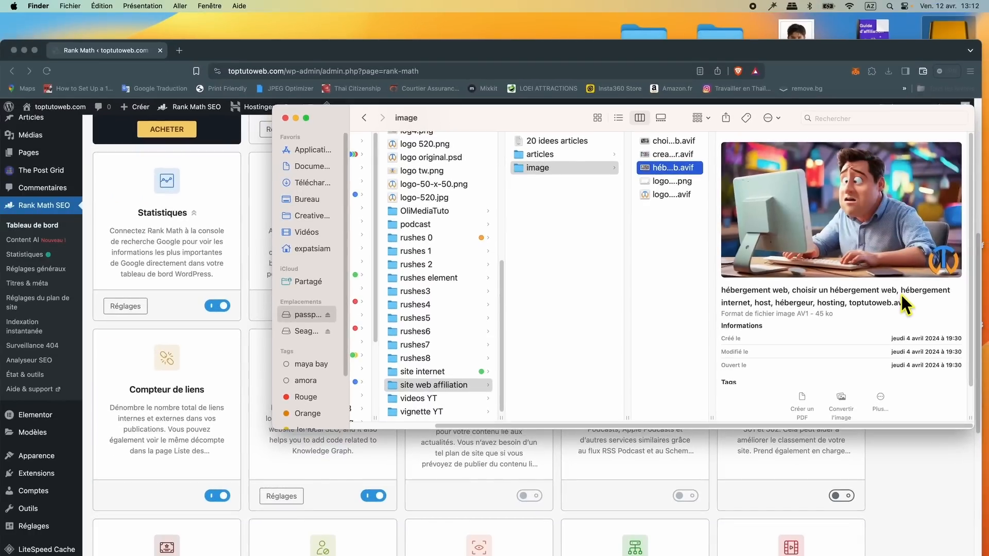
{"action": "left_click", "coordinate": [285, 118]}
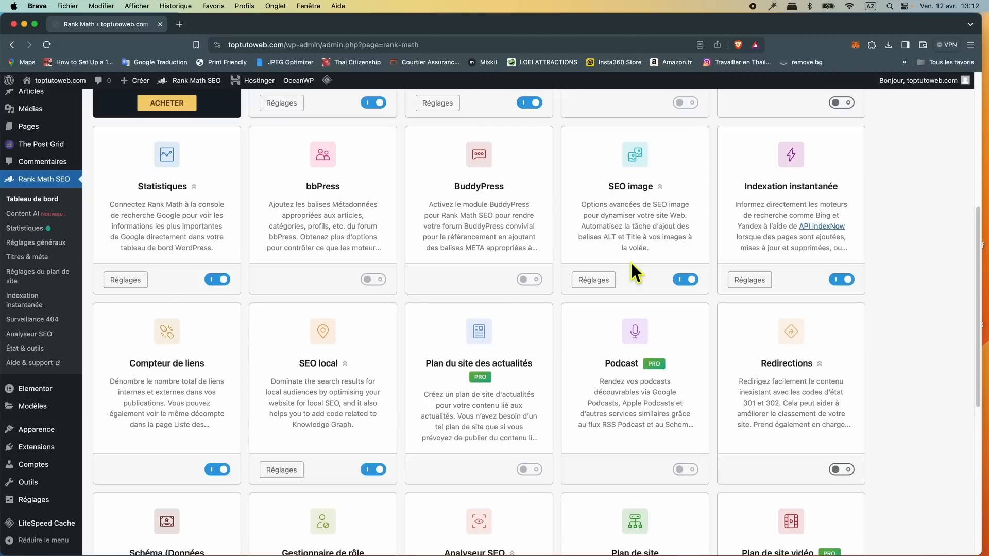
Review the remaining Rank Math modules down to WooCommerce and return to the WordPress dashboard
{"action": "scroll", "coordinate": [555, 416], "scroll_direction": "down", "scroll_amount": 10}
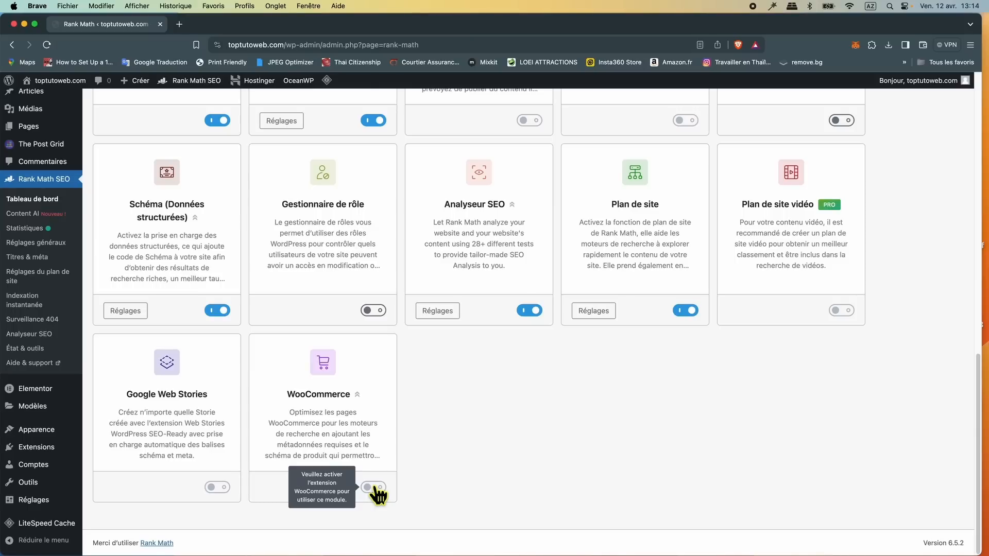
{"action": "left_click", "coordinate": [32, 199]}
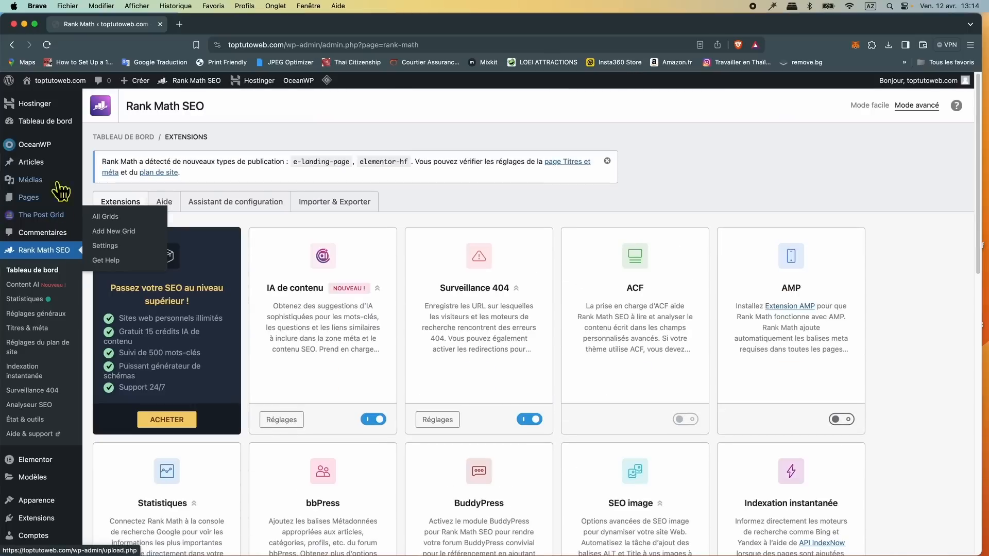
{"action": "left_click", "coordinate": [35, 124]}
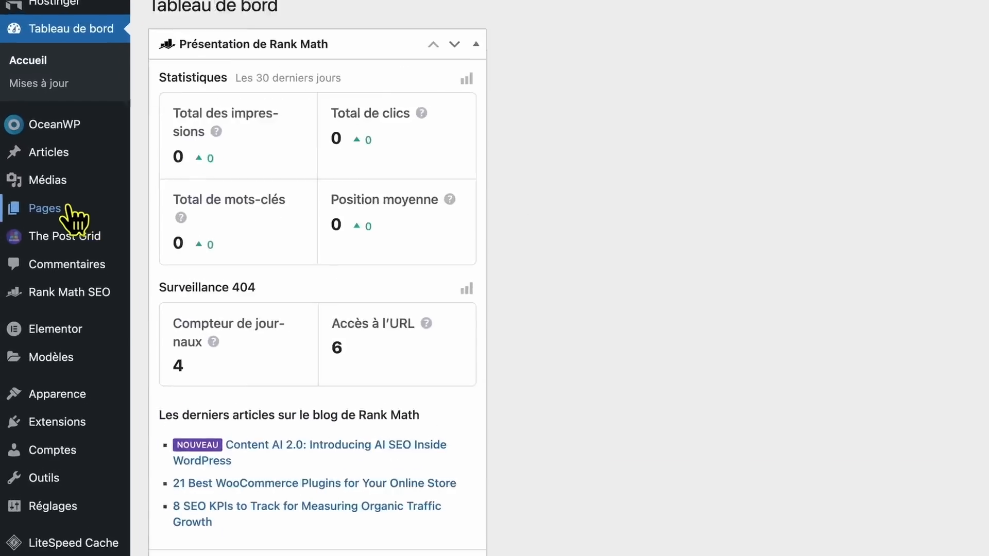
{"action": "mouse_move", "coordinate": [41, 235]}
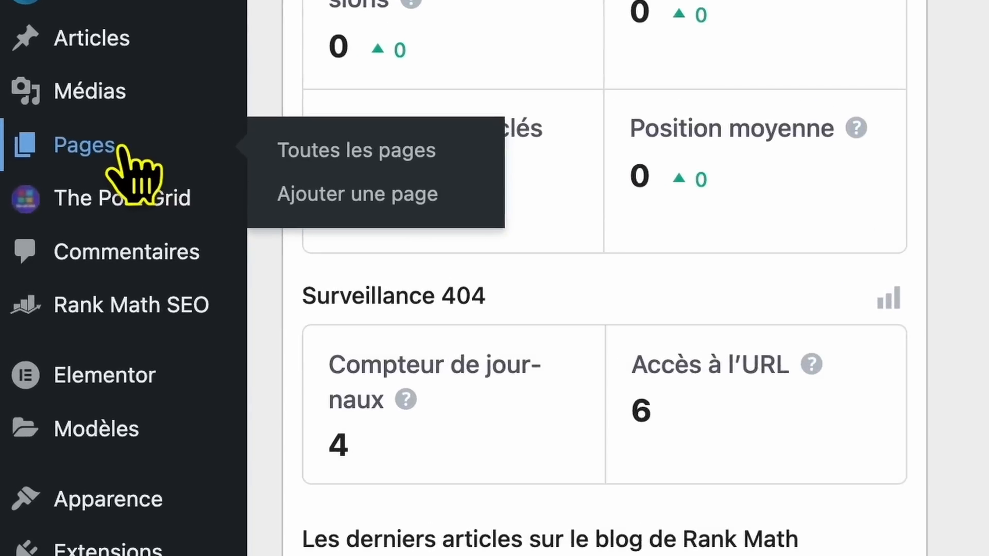
Create a new page titled Bienvenue, publish it, and return from the editor to the WordPress administration
{"action": "left_click", "coordinate": [368, 206]}
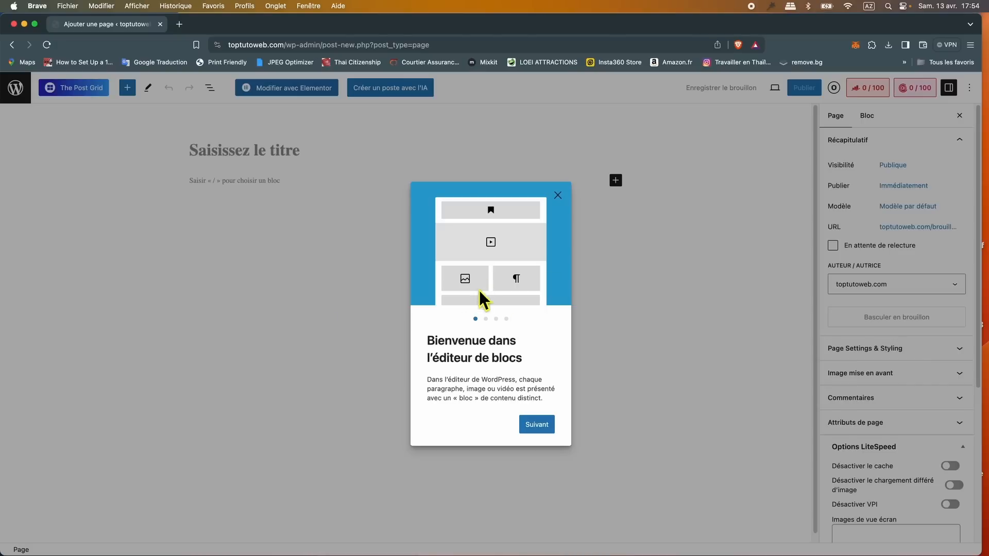
{"action": "left_click", "coordinate": [557, 196]}
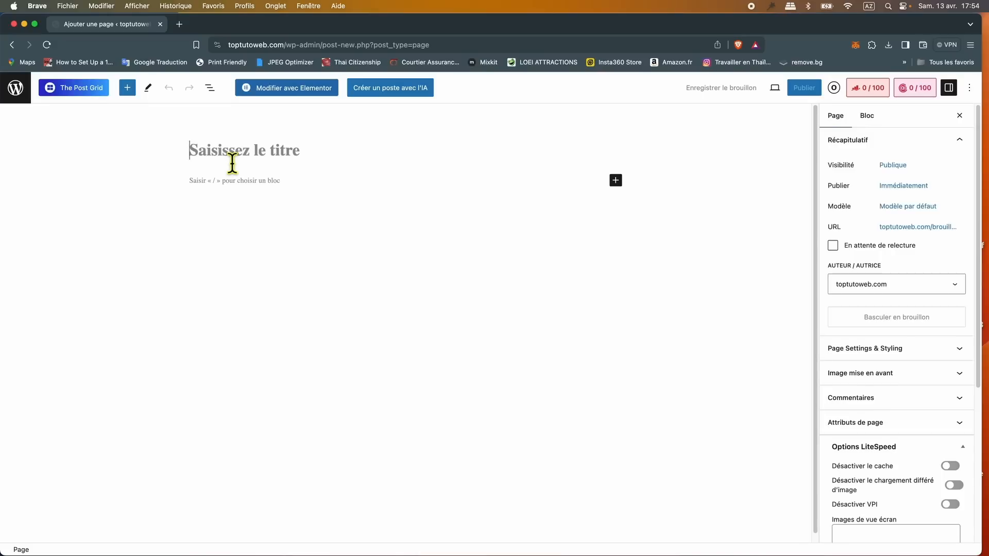
{"action": "type", "text": "Bienvenue"}
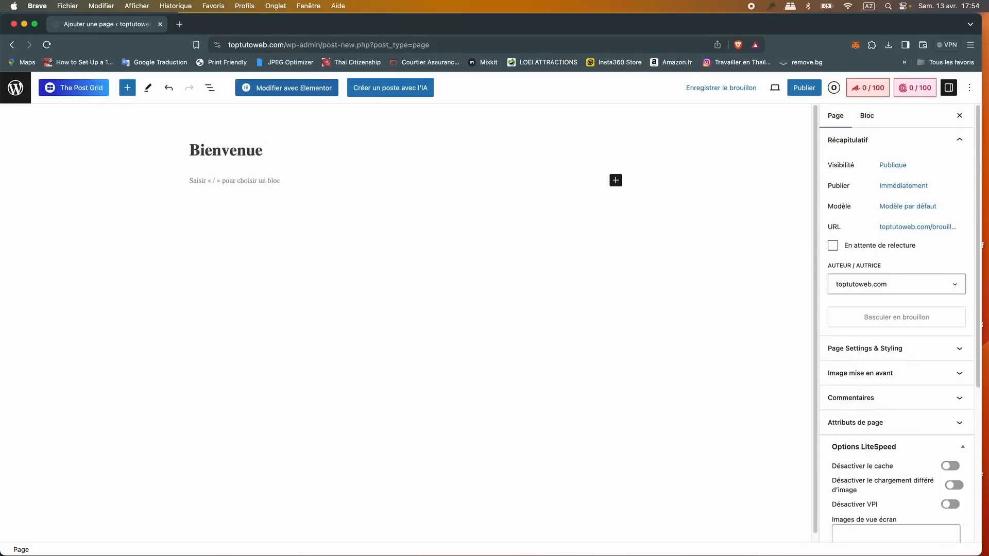
{"action": "left_click", "coordinate": [804, 88]}
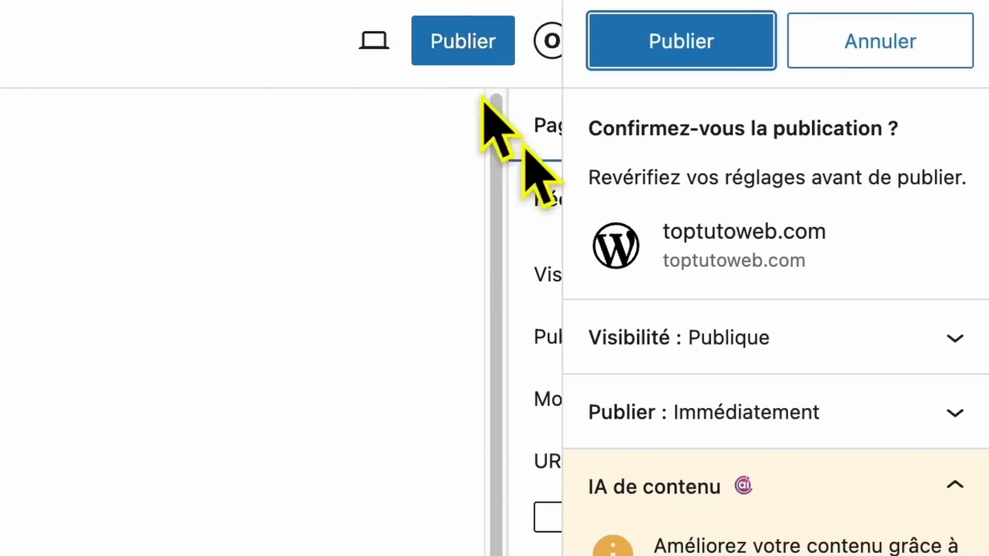
{"action": "left_click", "coordinate": [687, 43]}
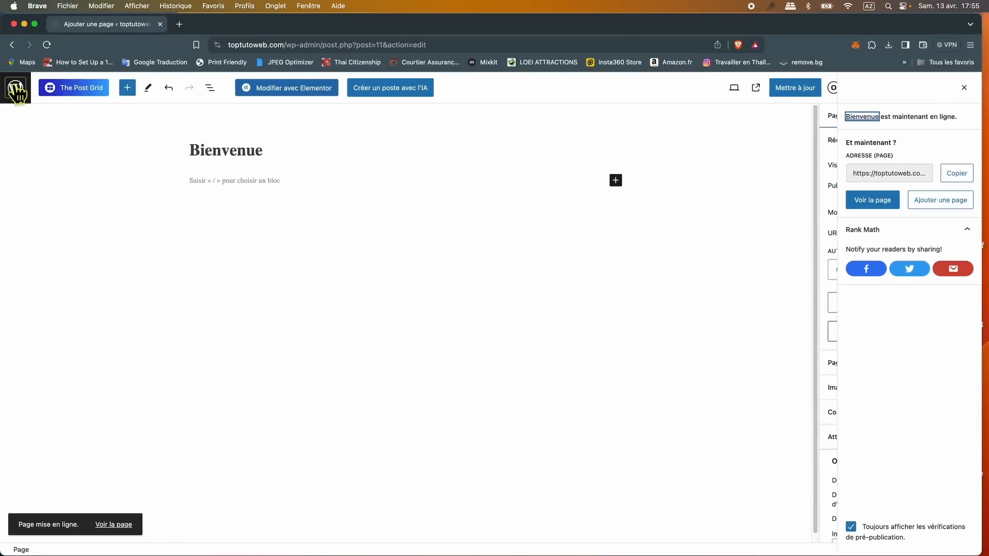
{"action": "left_click", "coordinate": [28, 70]}
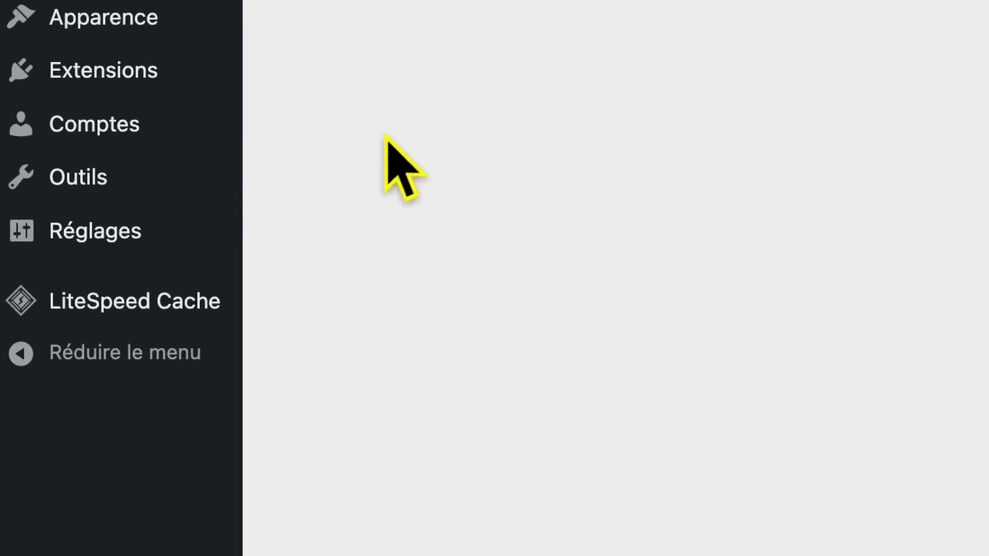
Open the site icon chooser in the general settings and inspect the details of the existing 150 x 150 logo
{"action": "mouse_move", "coordinate": [72, 242]}
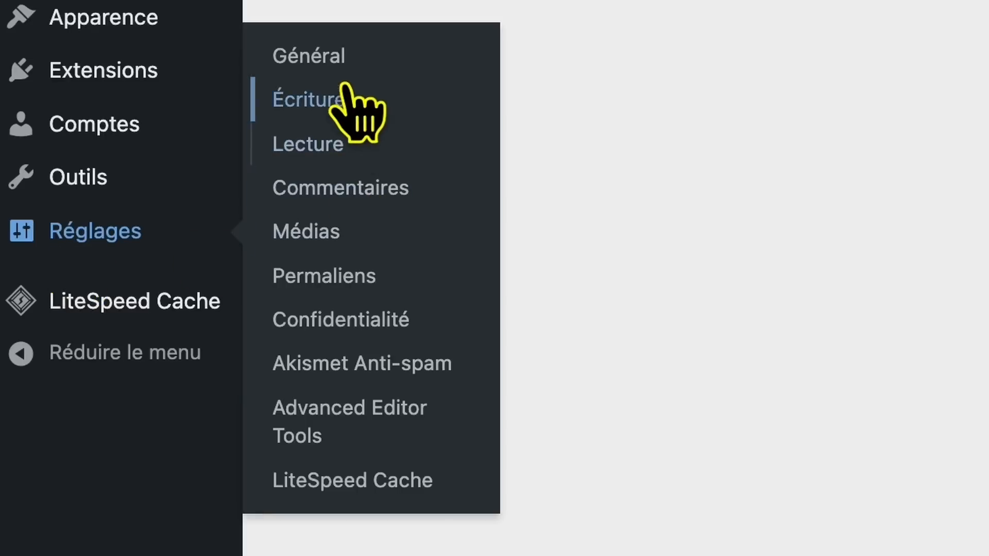
{"action": "left_click", "coordinate": [334, 55]}
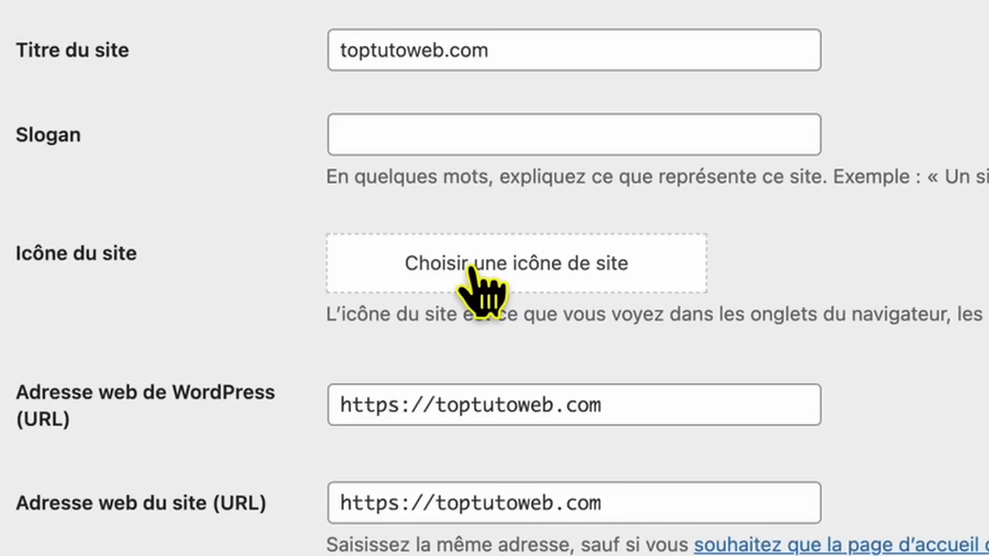
{"action": "left_click", "coordinate": [533, 268]}
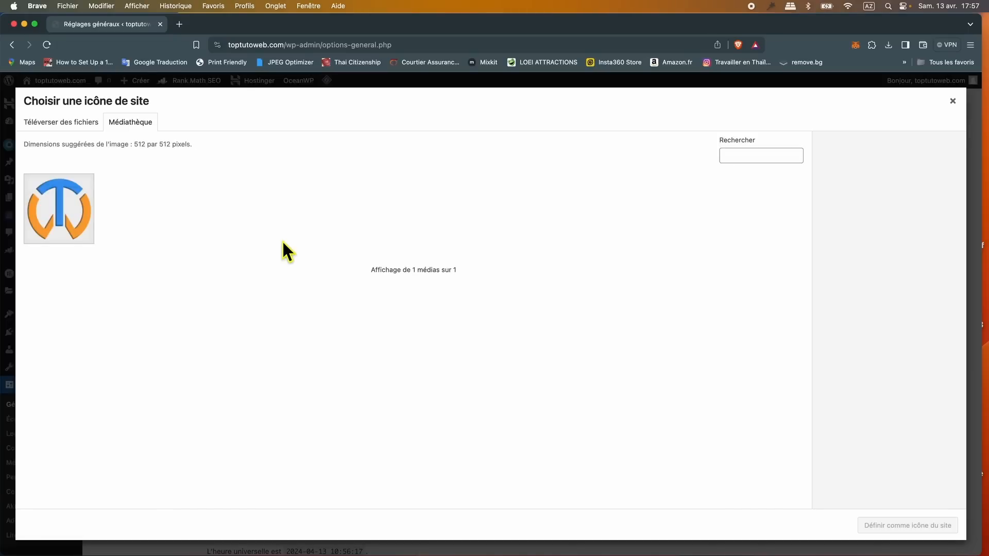
{"action": "left_click", "coordinate": [42, 228]}
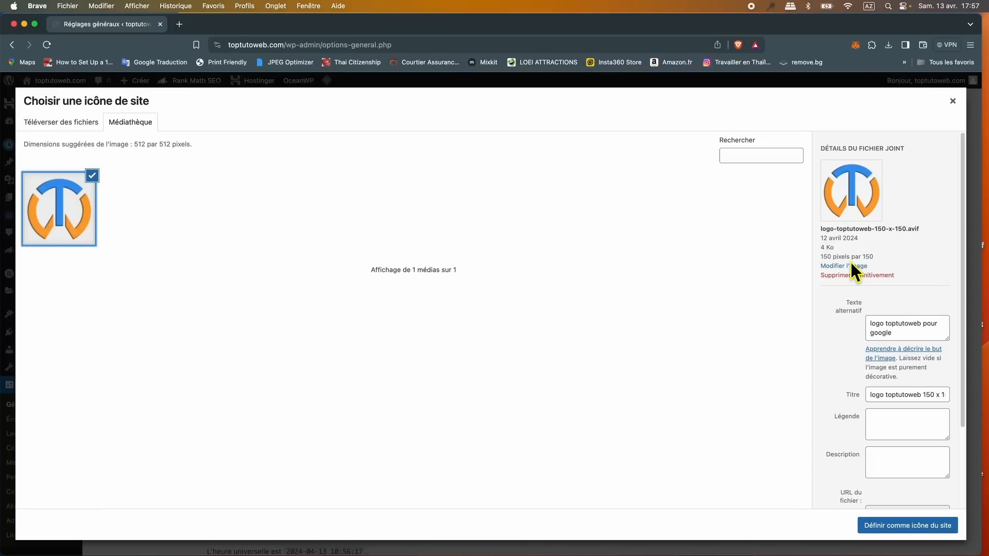
Set logo toptutoweb.avif from the site web affiliation folder's image subfolder as the site icon, with the alternative text "logo toptutoweb"
{"action": "left_click", "coordinate": [40, 129]}
{"action": "left_click", "coordinate": [485, 304]}
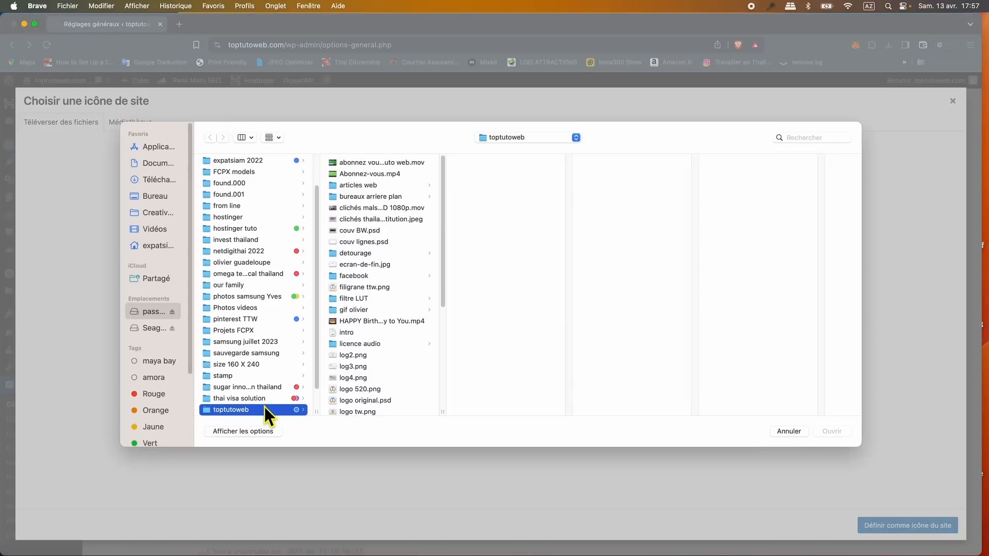
{"action": "scroll", "coordinate": [395, 341], "scroll_direction": "down", "scroll_amount": 8}
{"action": "left_click", "coordinate": [385, 383]}
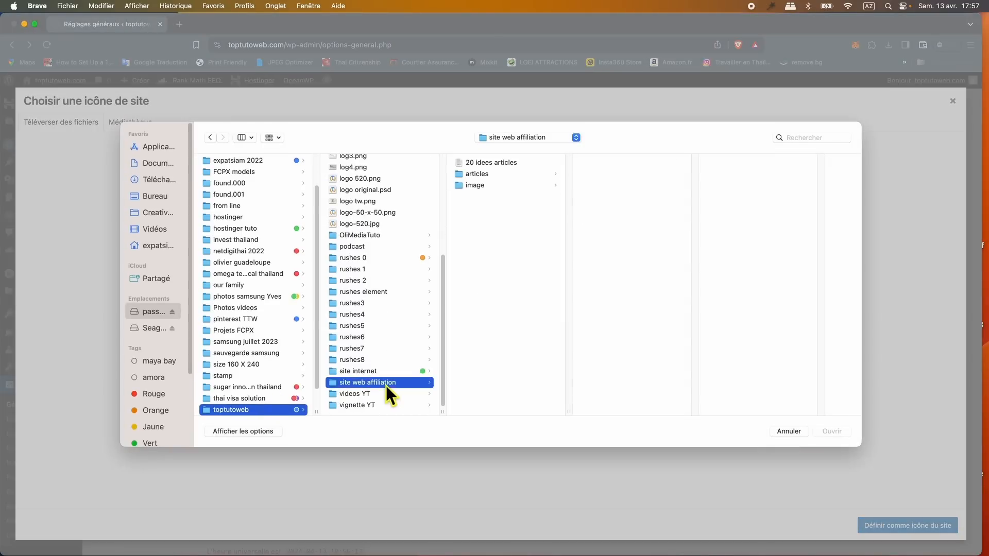
{"action": "left_click", "coordinate": [477, 186]}
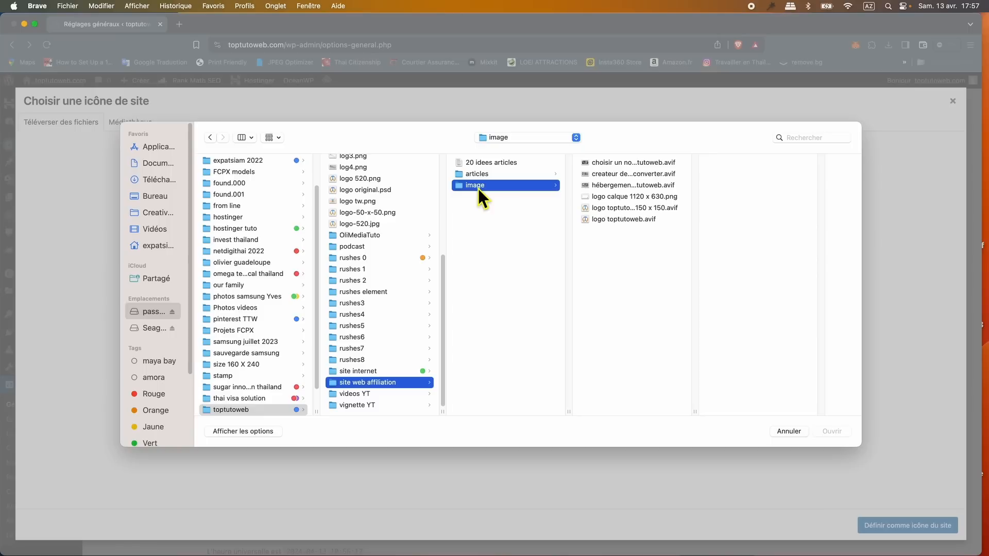
{"action": "left_click", "coordinate": [638, 221]}
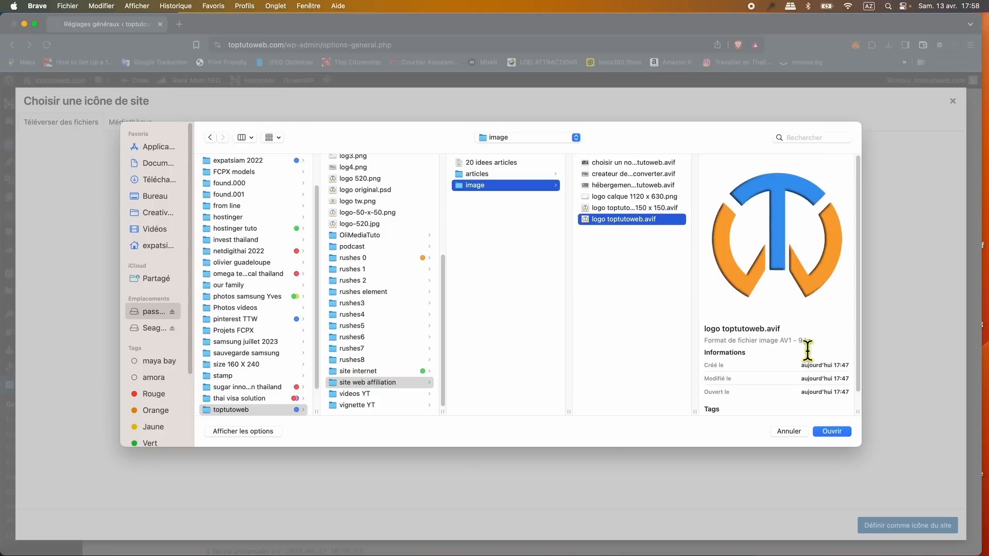
{"action": "left_click", "coordinate": [841, 436]}
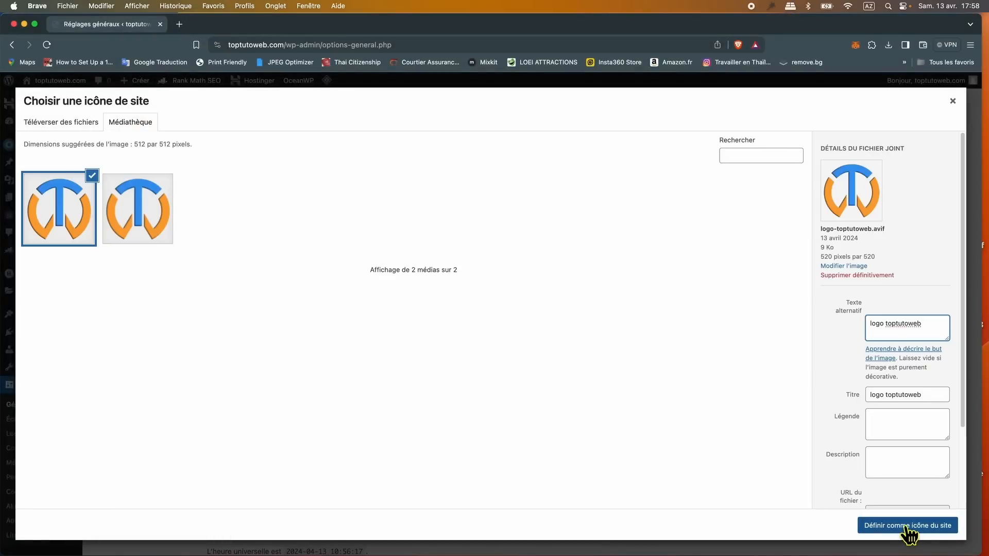
{"action": "left_click", "coordinate": [909, 533]}
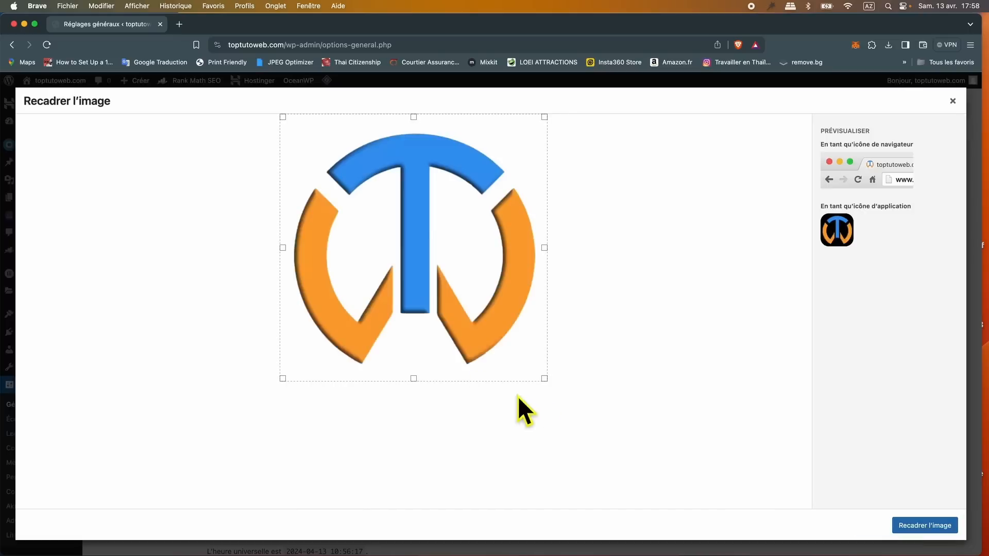
{"action": "left_click", "coordinate": [927, 527]}
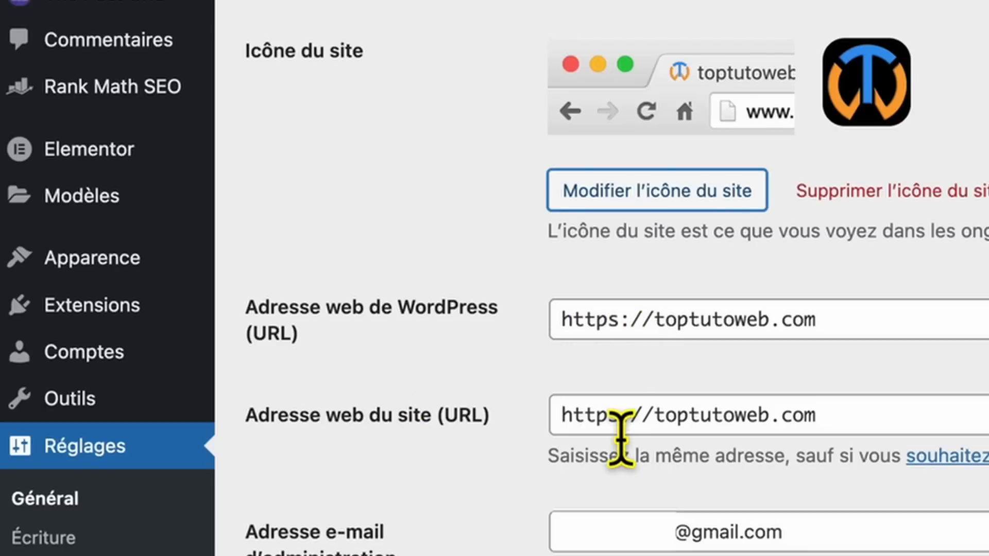
Set the date format to d/m/Y and the time format to H:i, and save the general settings
{"action": "scroll", "coordinate": [834, 496], "scroll_direction": "down", "scroll_amount": 4}
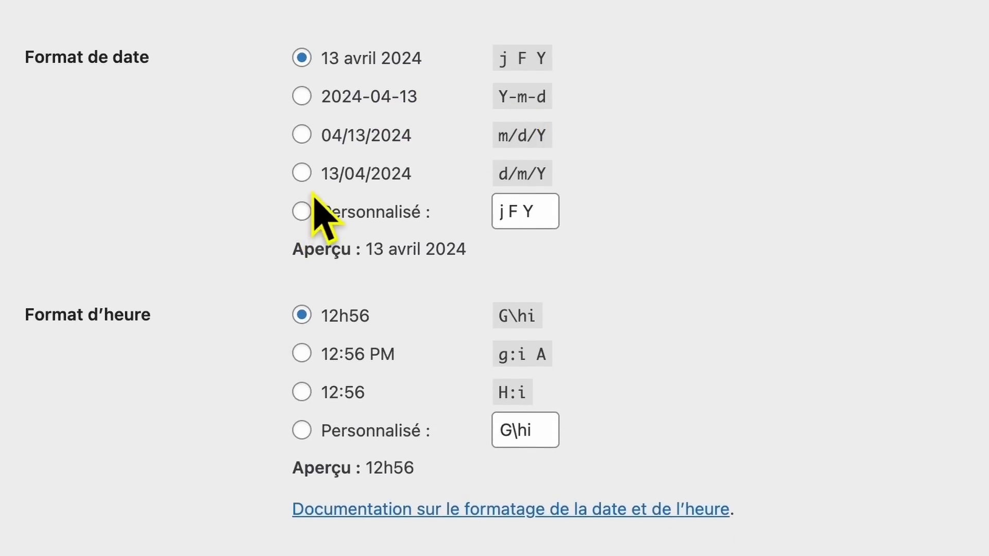
{"action": "left_click", "coordinate": [302, 174]}
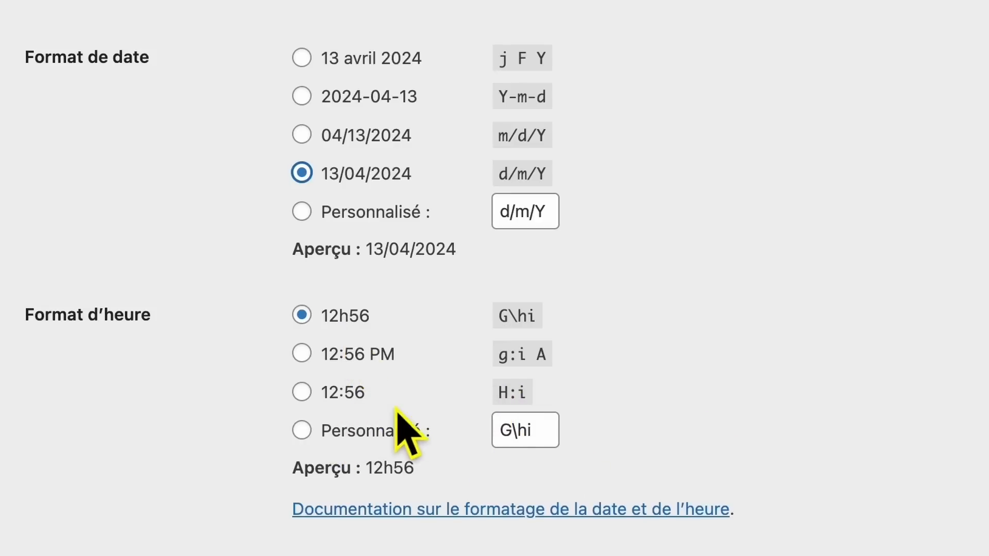
{"action": "left_click", "coordinate": [302, 392]}
{"action": "scroll", "coordinate": [406, 515], "scroll_direction": "down", "scroll_amount": 2}
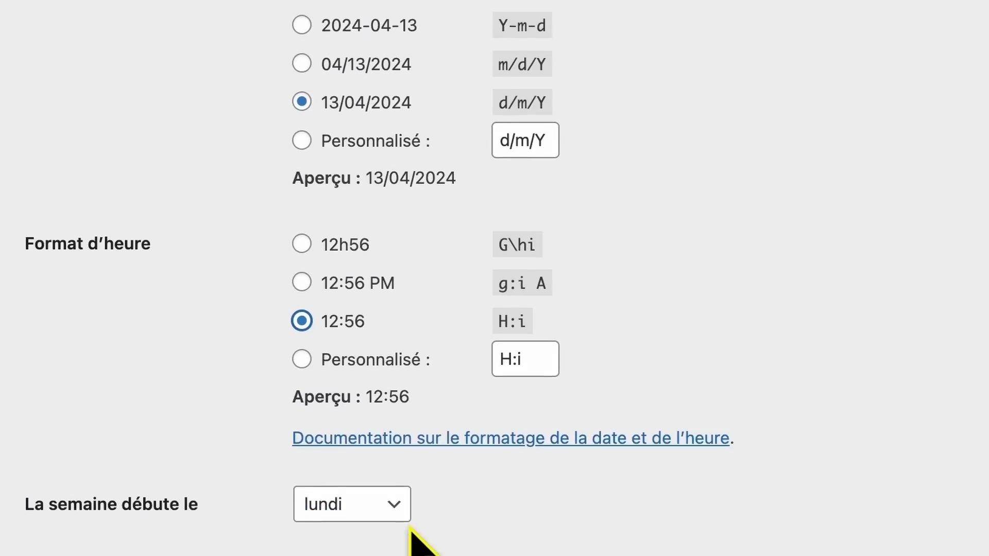
{"action": "scroll", "coordinate": [411, 532], "scroll_direction": "down", "scroll_amount": 2}
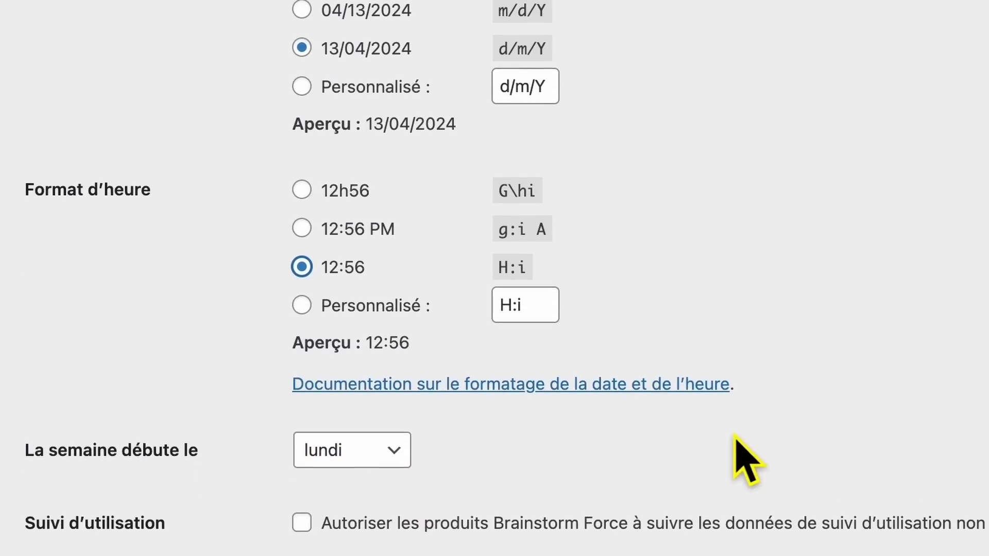
{"action": "scroll", "coordinate": [742, 456], "scroll_direction": "down", "scroll_amount": 3}
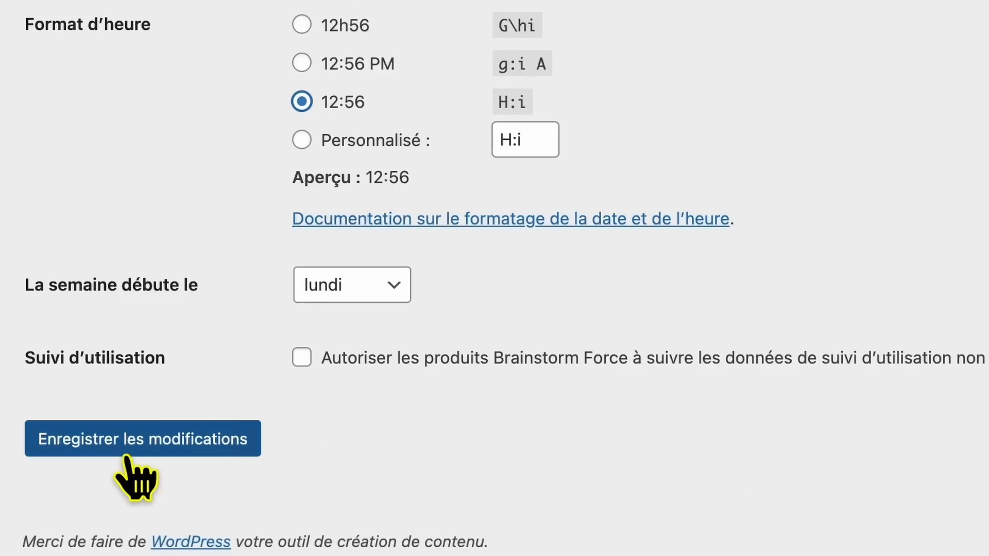
{"action": "left_click", "coordinate": [123, 449]}
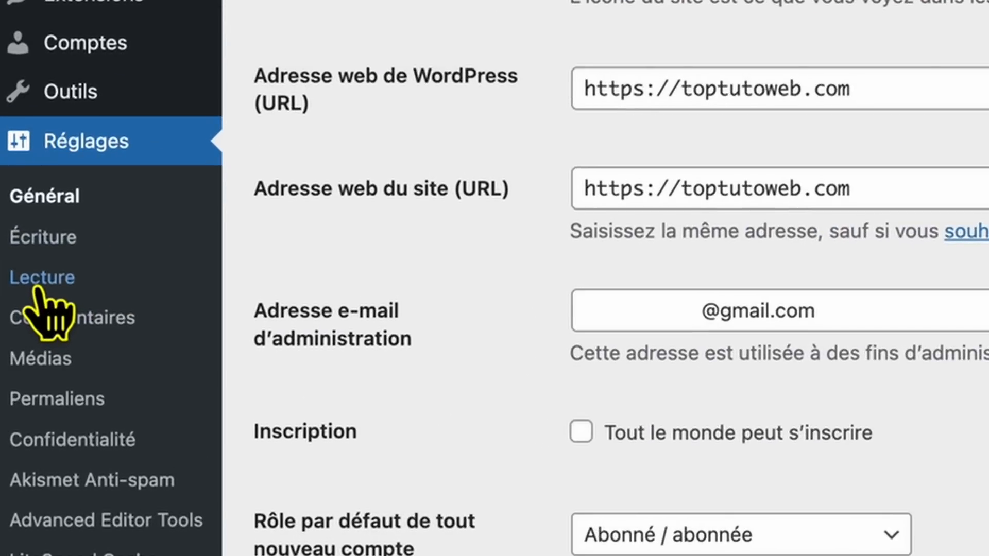
In the reading settings, make the homepage display a static page and choose Bienvenue as the Page d'accueil
{"action": "left_click", "coordinate": [37, 286]}
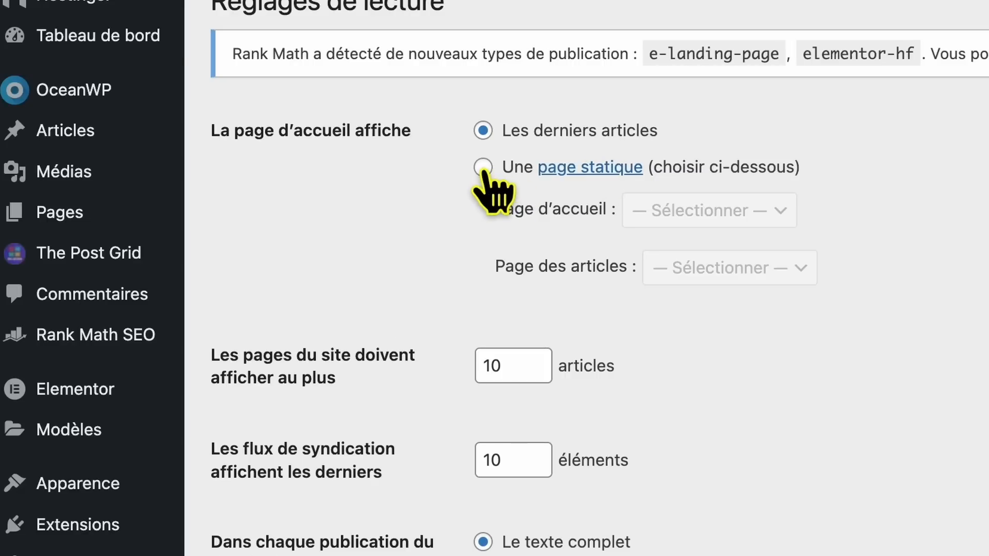
{"action": "left_click", "coordinate": [483, 168]}
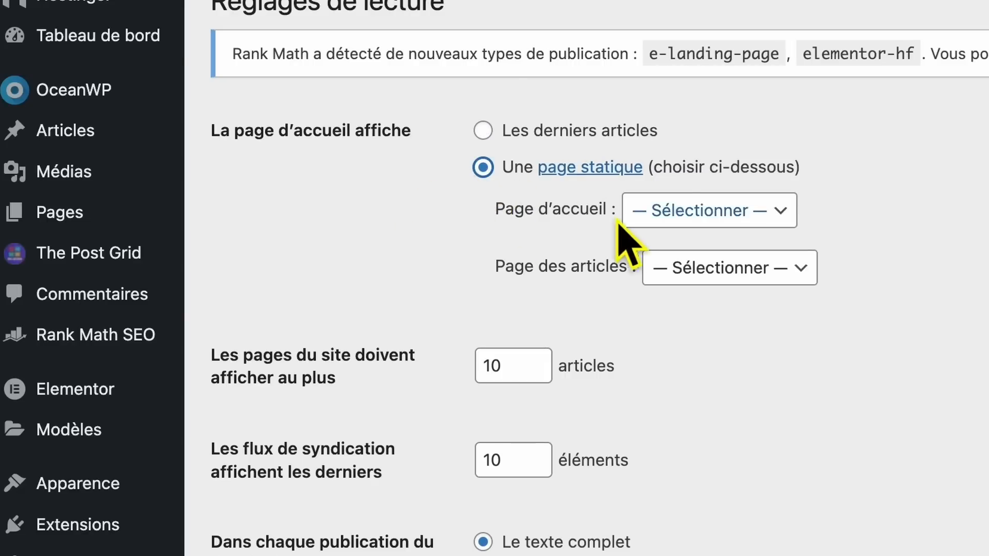
{"action": "left_click", "coordinate": [783, 212]}
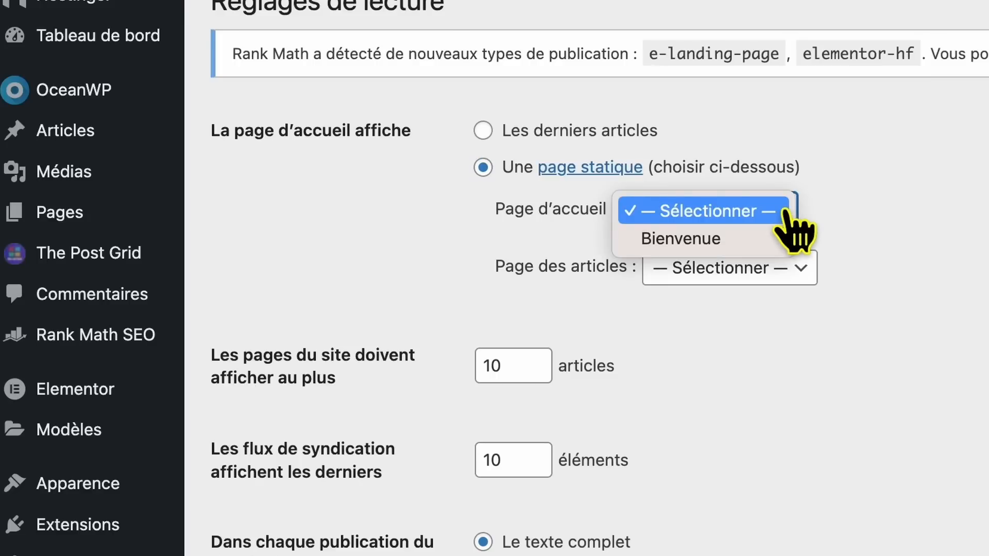
{"action": "left_click", "coordinate": [718, 240]}
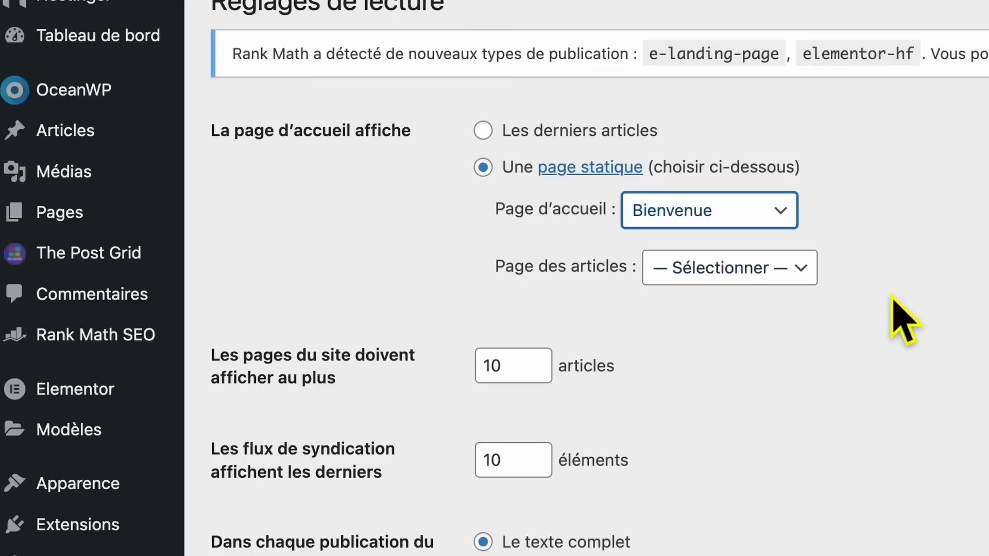
Set each post in the feed to include only the Extrait, and save the reading settings
{"action": "scroll", "coordinate": [442, 536], "scroll_direction": "down", "scroll_amount": 3}
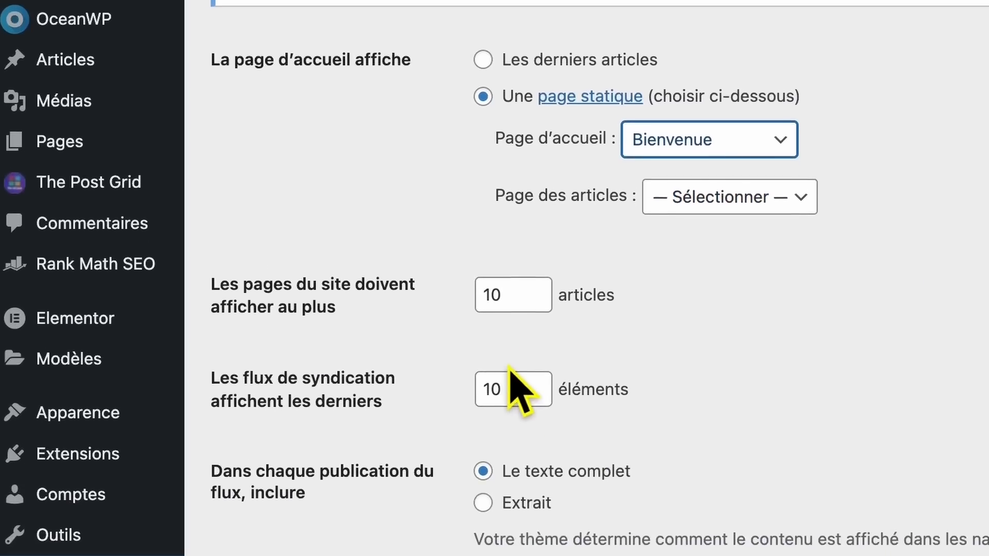
{"action": "scroll", "coordinate": [588, 477], "scroll_direction": "down", "scroll_amount": 4}
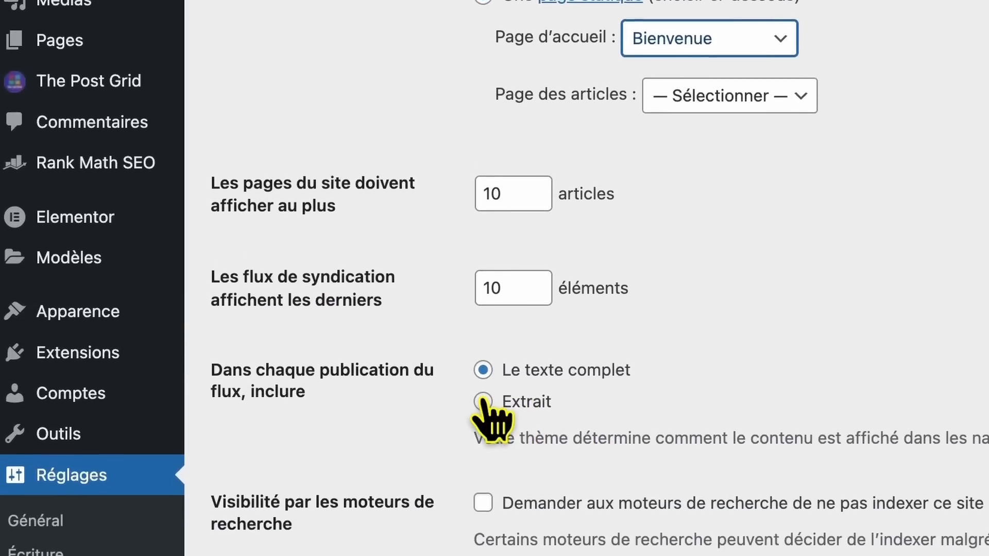
{"action": "left_click", "coordinate": [482, 378]}
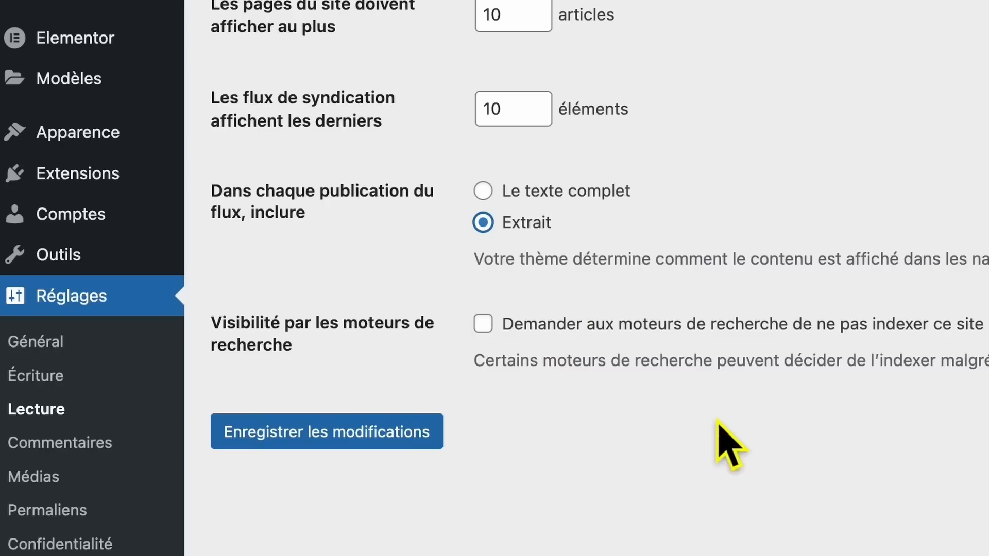
{"action": "left_click", "coordinate": [319, 435]}
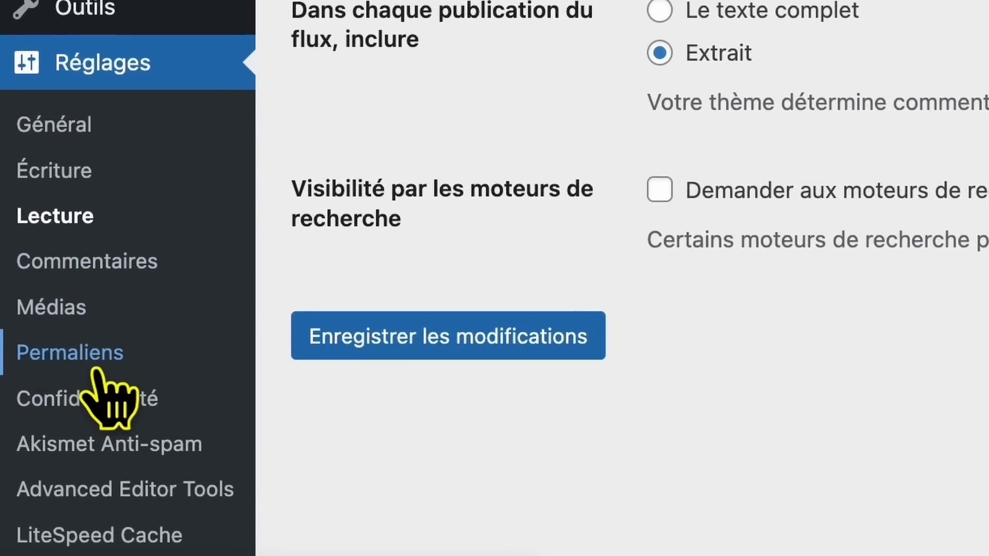
In the permalink settings, replace the structure with the custom one /%author%/%postname%/ using the author and postname tags
{"action": "left_click", "coordinate": [90, 364]}
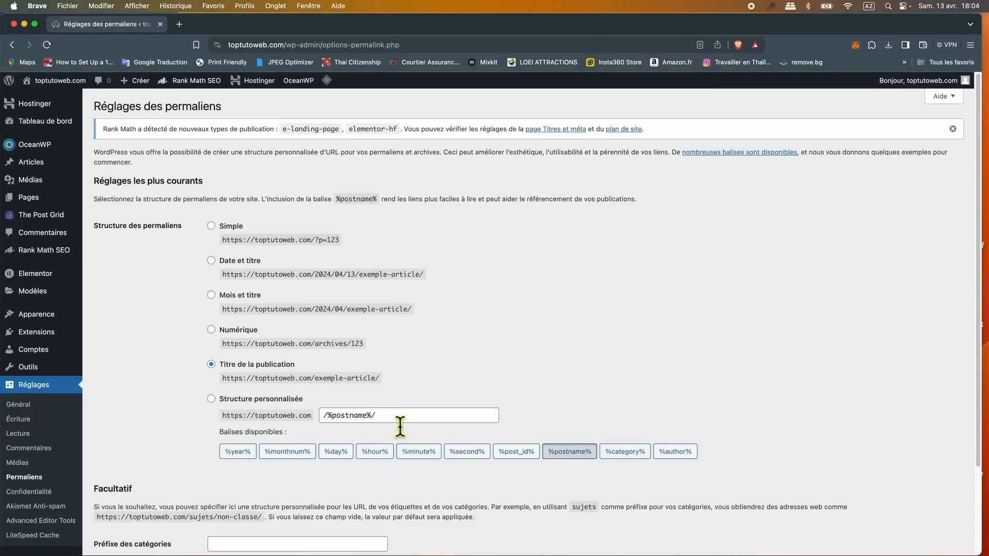
{"action": "left_click_drag", "start_coordinate": [399, 425], "coordinate": [326, 426]}
{"action": "key", "text": "BackSpace"}
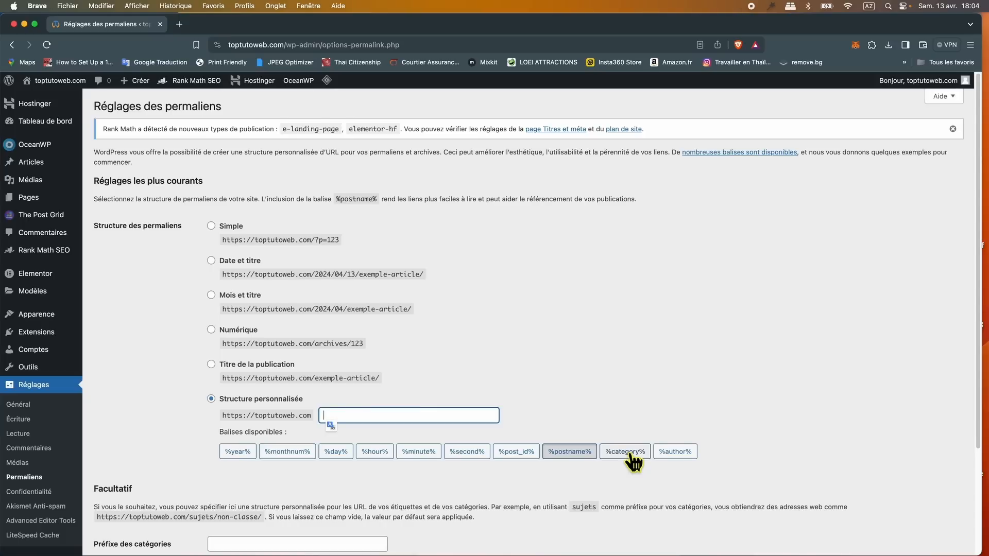
{"action": "left_click", "coordinate": [677, 451]}
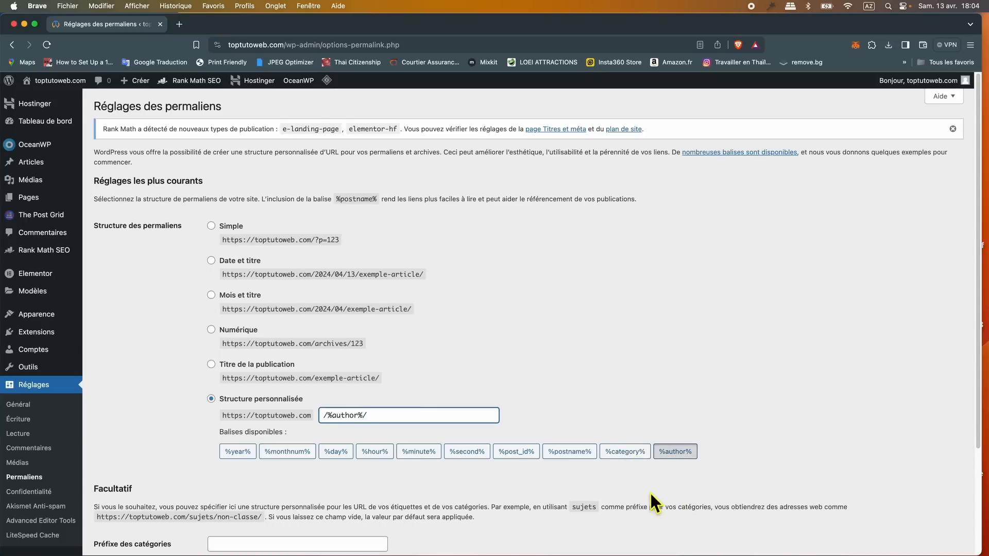
{"action": "left_click", "coordinate": [571, 453]}
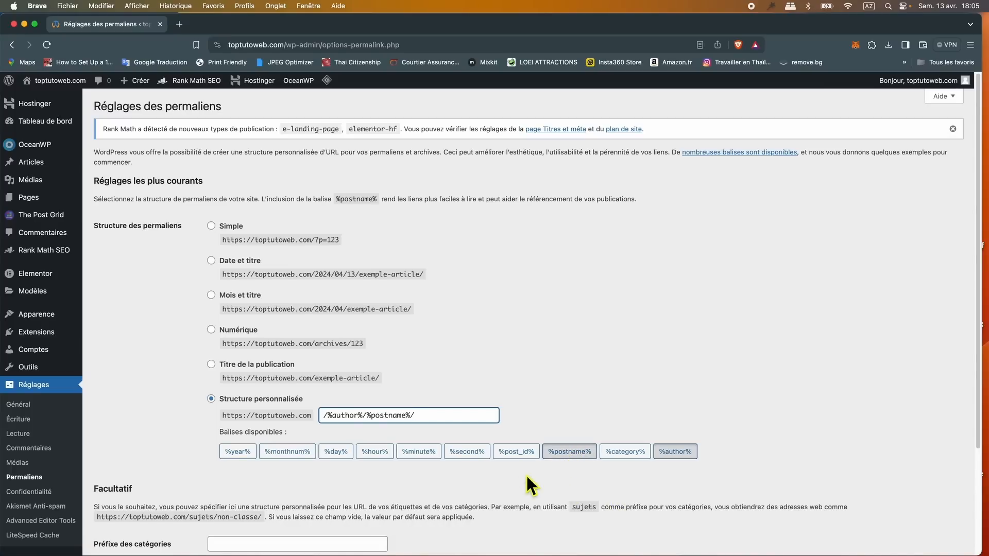
Set the permalink structure to Titre de la publication and save the permalink settings
{"action": "left_click", "coordinate": [211, 365]}
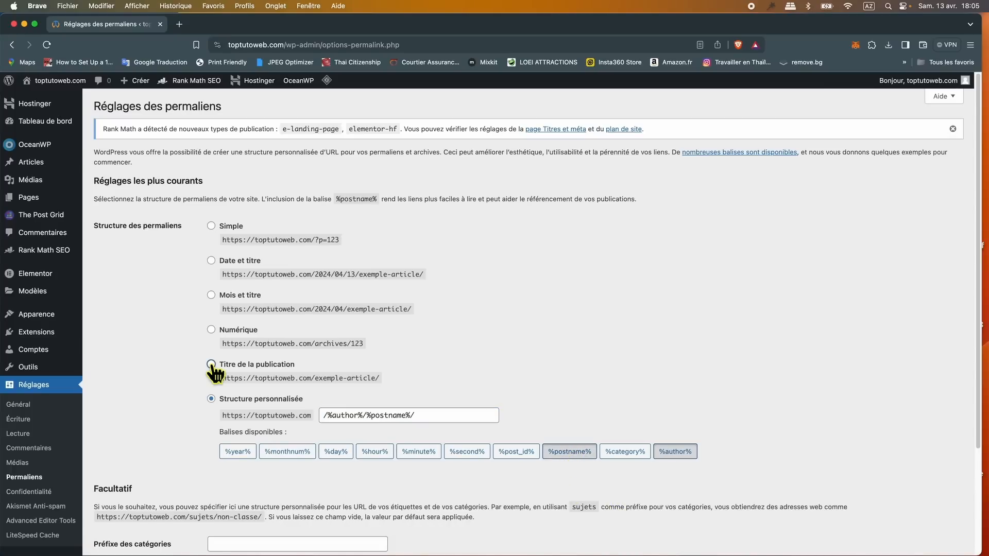
{"action": "scroll", "coordinate": [212, 367], "scroll_direction": "down", "scroll_amount": 3}
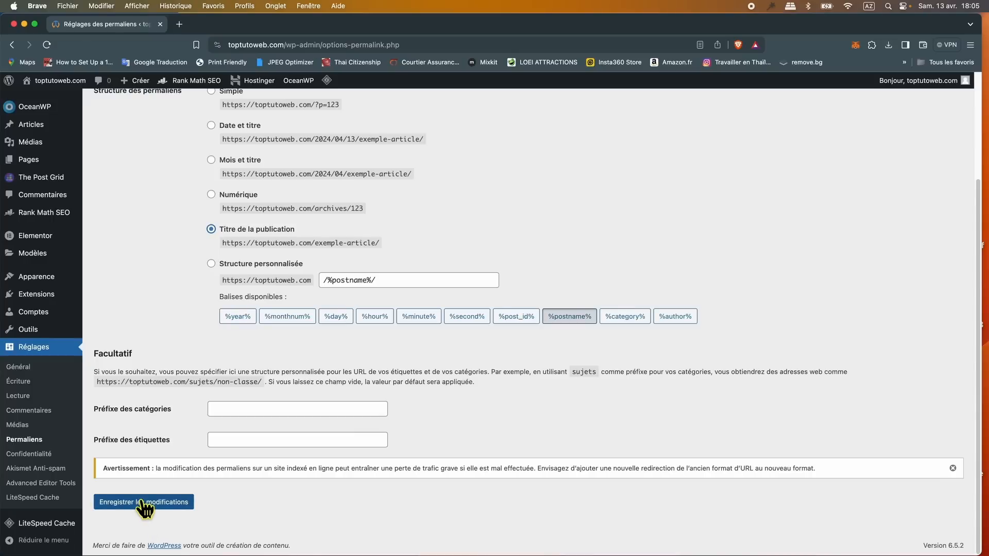
{"action": "left_click", "coordinate": [144, 508]}
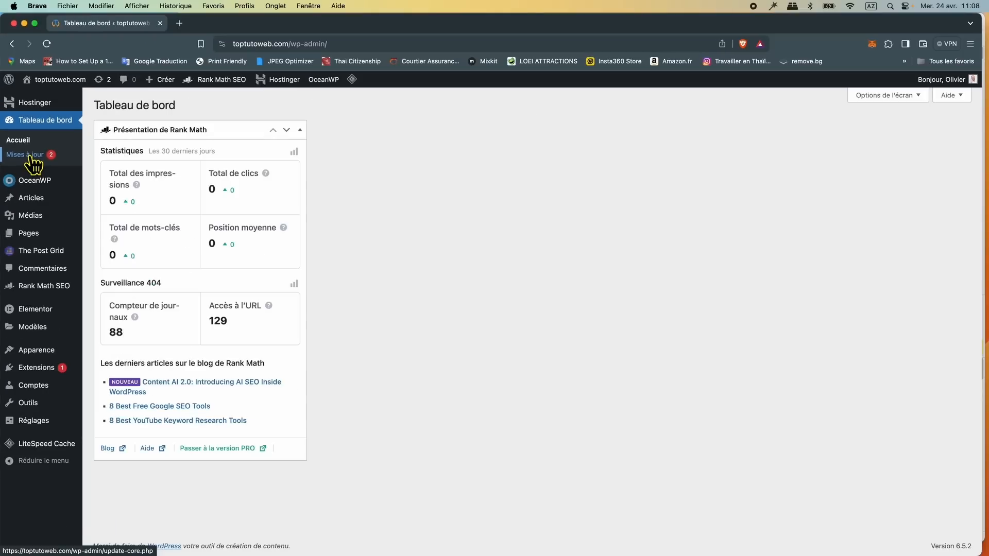
Update both outdated extensions, Assistant IA d'Hostinger and LiteSpeed Cache, from the WordPress updates page
{"action": "left_click", "coordinate": [83, 216]}
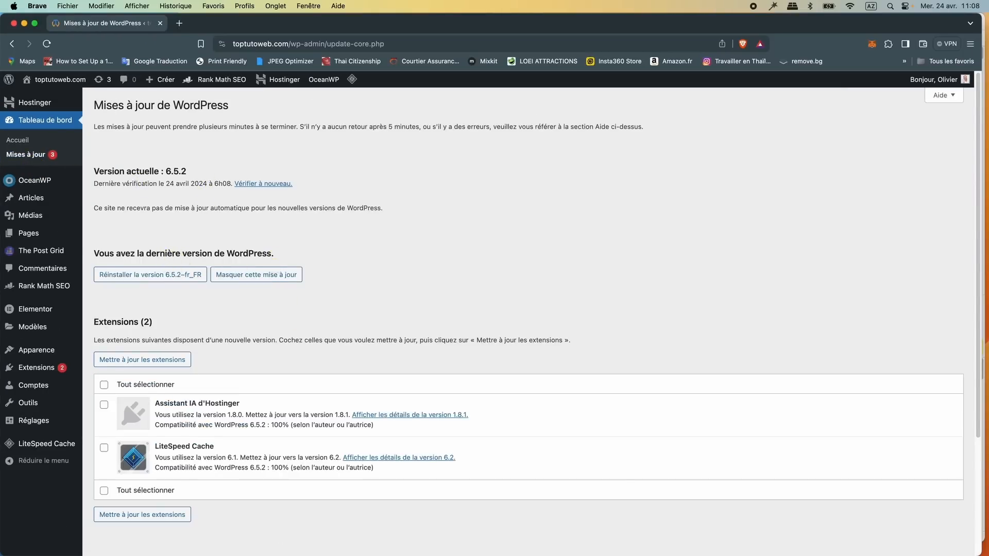
{"action": "scroll", "coordinate": [287, 355], "scroll_direction": "down", "scroll_amount": 5}
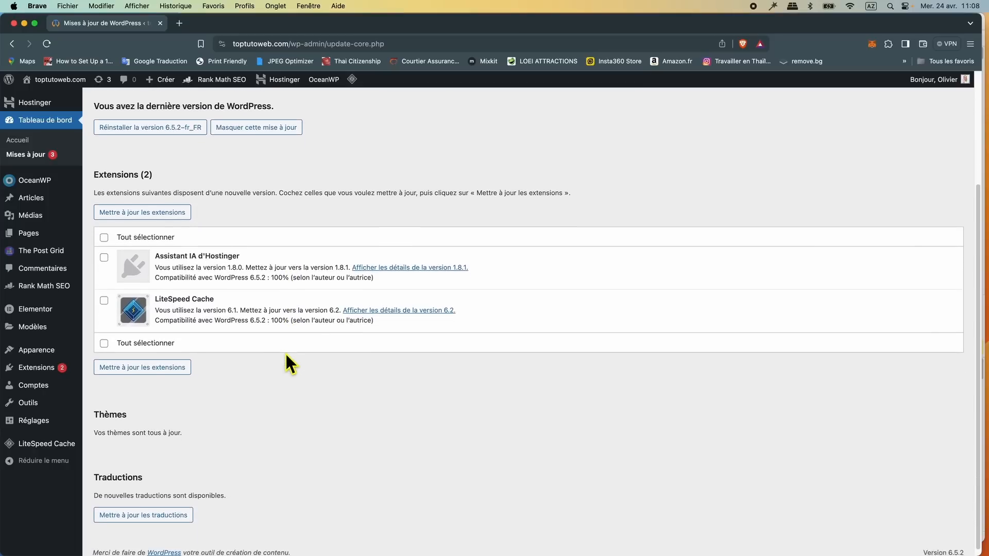
{"action": "left_click", "coordinate": [104, 230]}
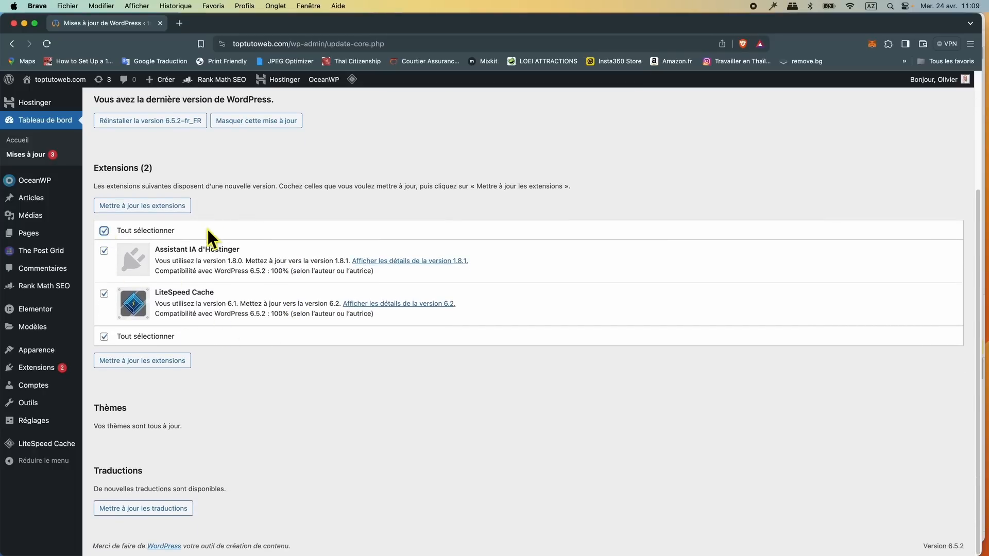
{"action": "left_click", "coordinate": [143, 211]}
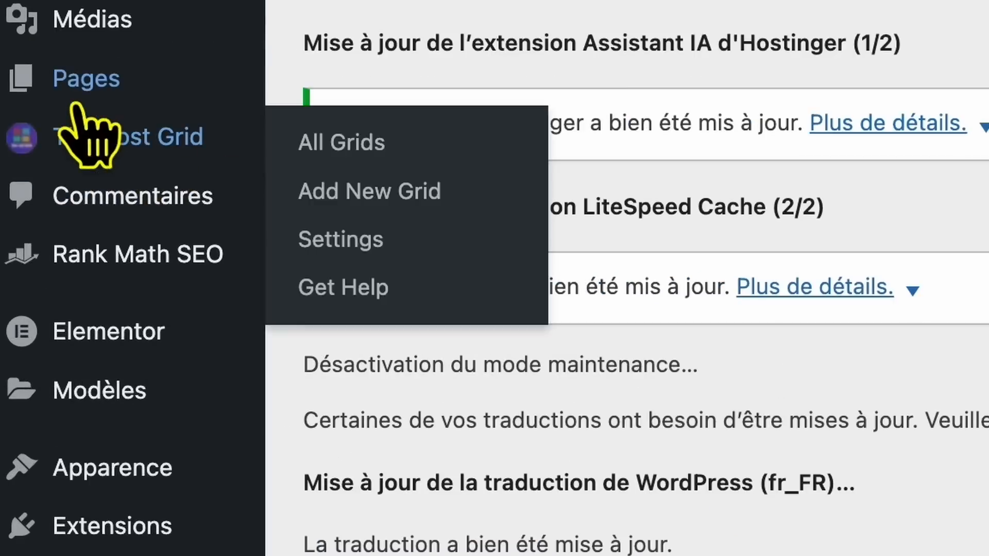
Add a new page titled "Hostinger" from the list of all pages and publish it
{"action": "mouse_move", "coordinate": [17, 233]}
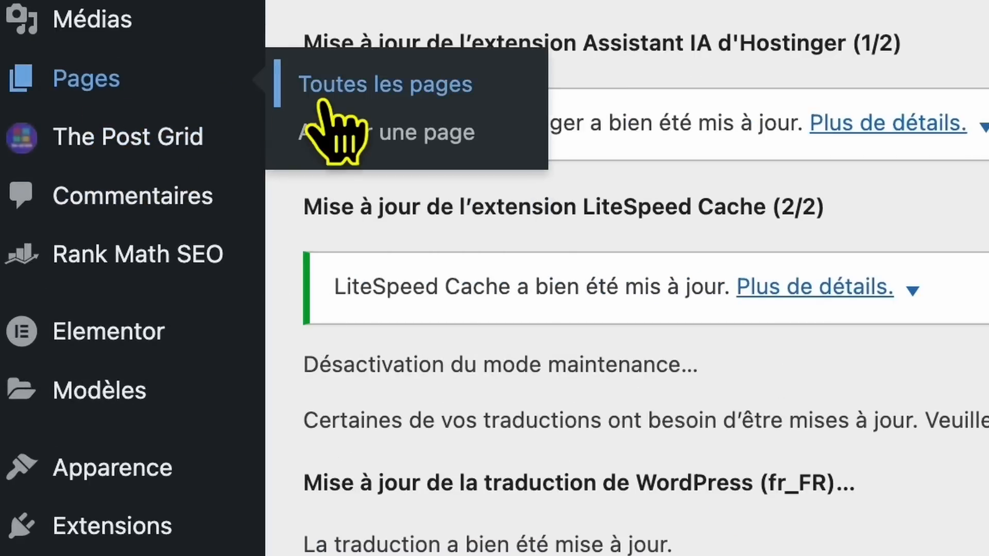
{"action": "left_click", "coordinate": [324, 100]}
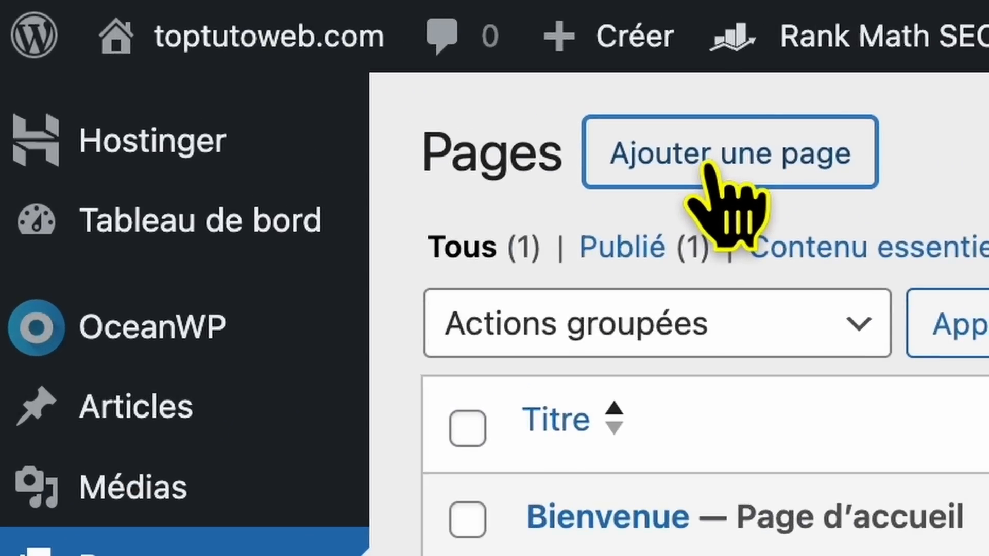
{"action": "left_click", "coordinate": [709, 166]}
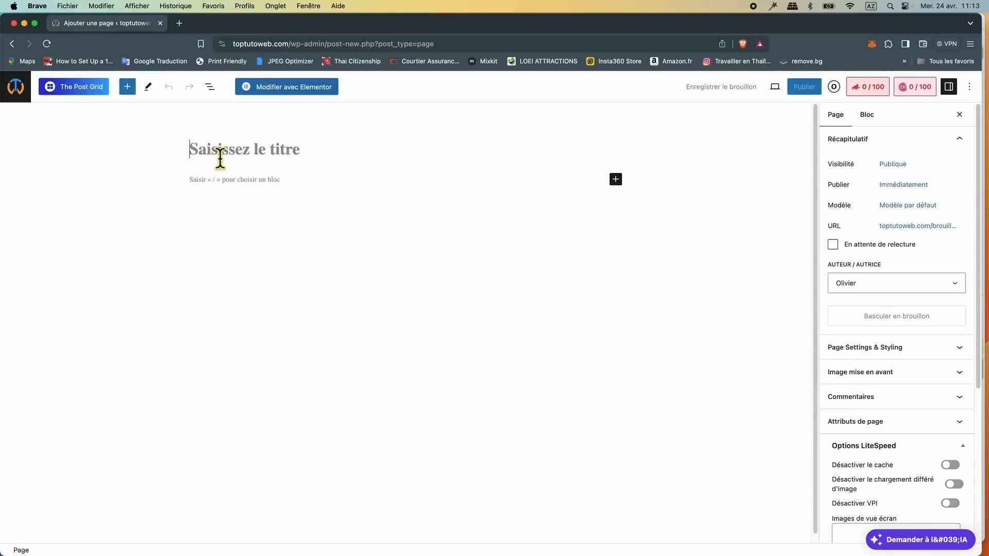
{"action": "type", "text": "Hostinger"}
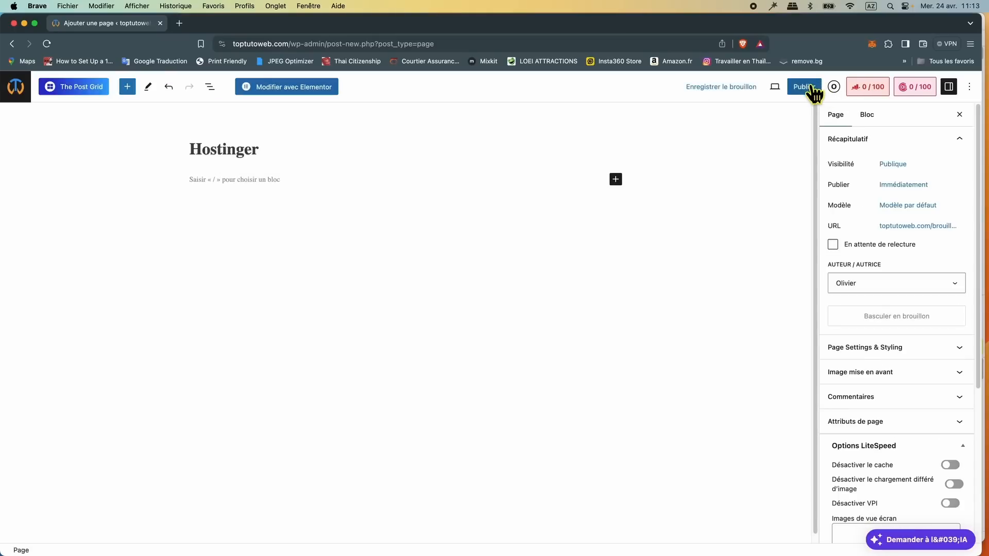
{"action": "left_click", "coordinate": [810, 88]}
{"action": "left_click", "coordinate": [876, 87]}
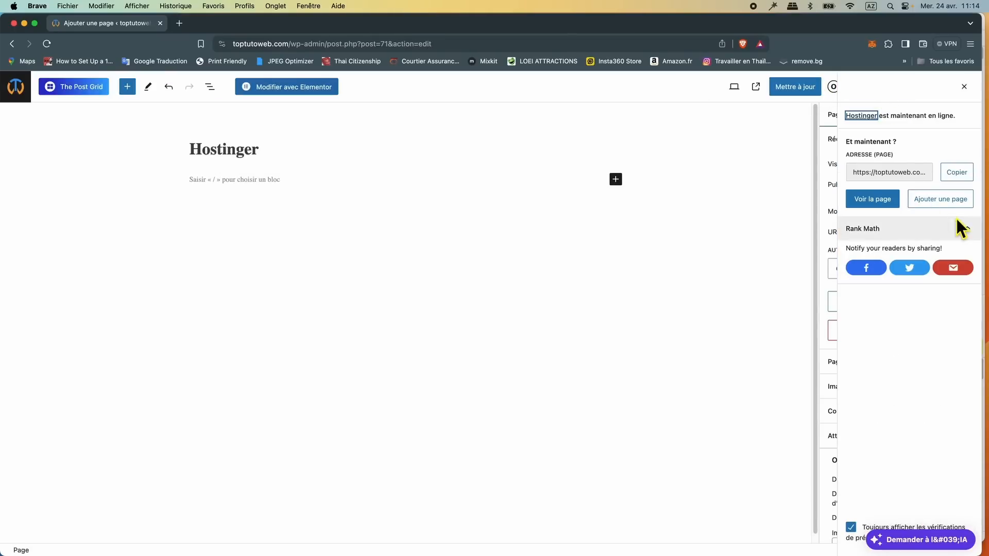
Add another page titled "Créateur de site web" and publish it
{"action": "left_click", "coordinate": [945, 205]}
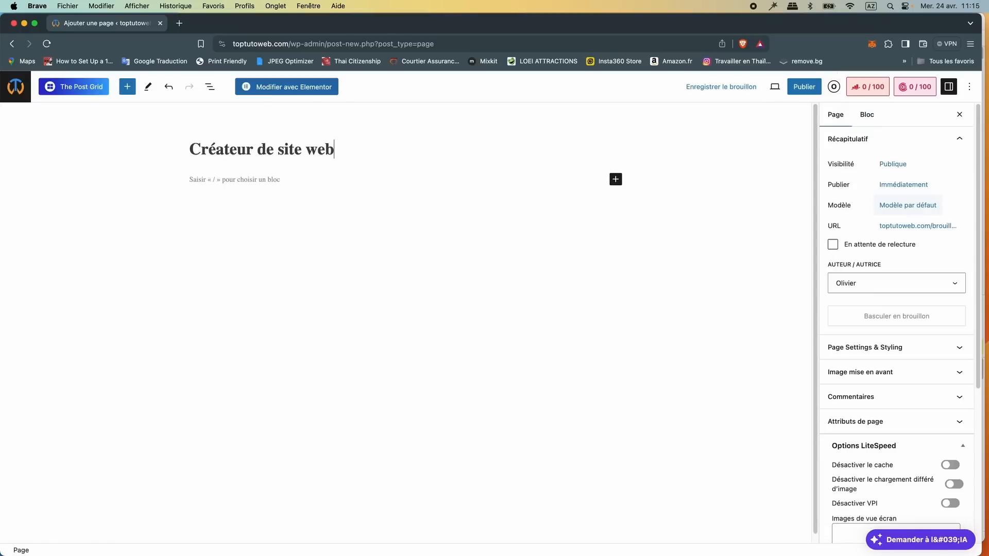
{"action": "left_click", "coordinate": [805, 88]}
{"action": "left_click", "coordinate": [876, 87]}
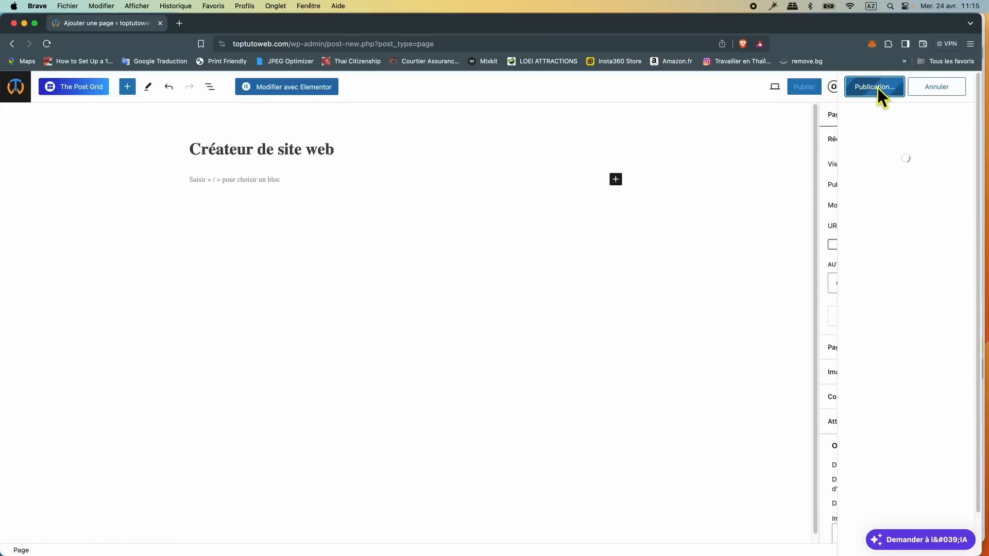
Add another page titled "Blog" and publish it
{"action": "left_click", "coordinate": [941, 213]}
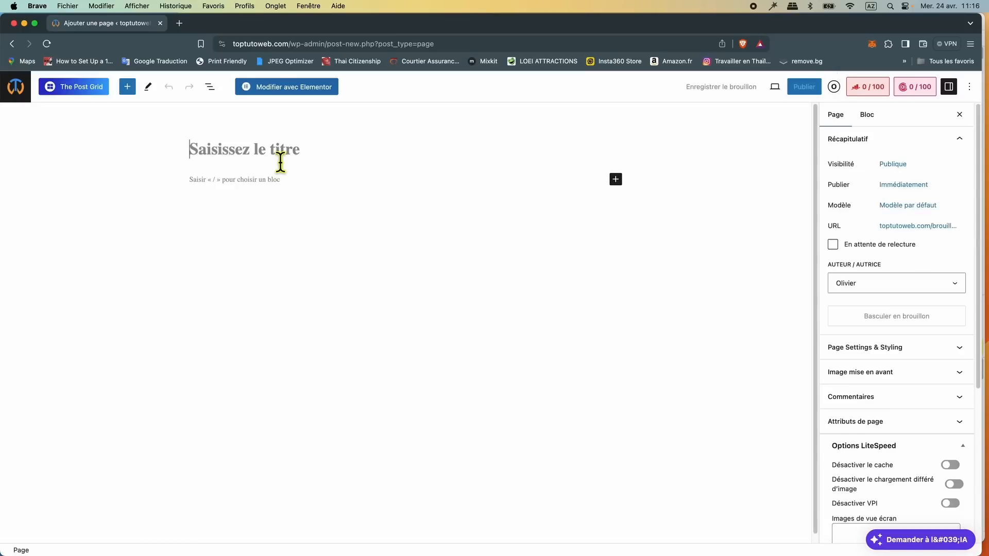
{"action": "type", "text": "Blog"}
{"action": "left_click", "coordinate": [804, 87]}
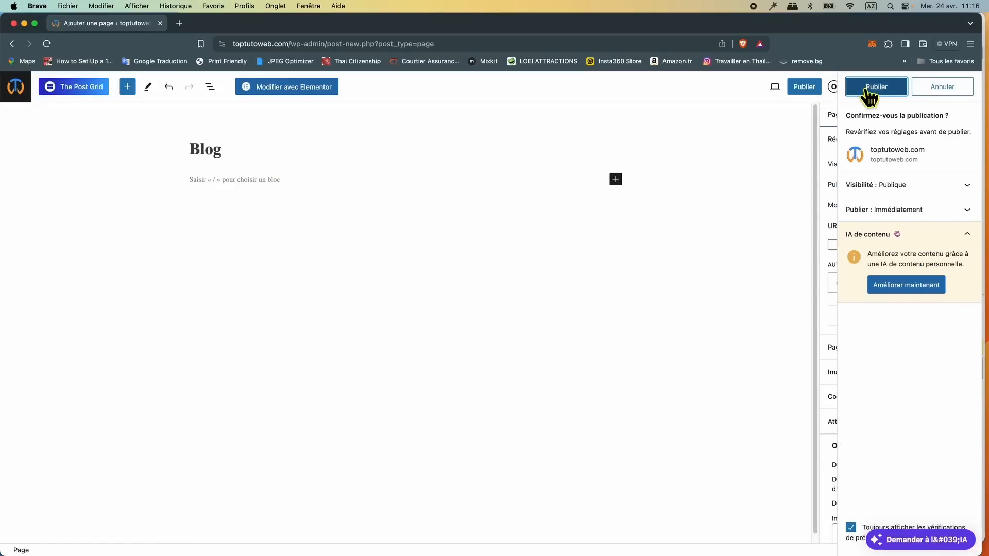
{"action": "left_click", "coordinate": [870, 93]}
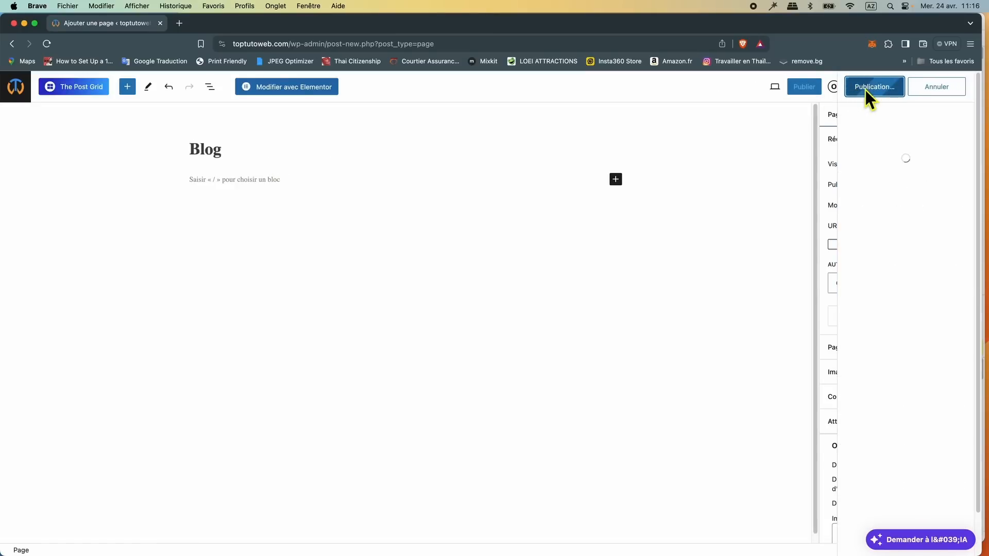
Add another page titled "Contact", publish it, and return to the list of pages
{"action": "left_click", "coordinate": [941, 203]}
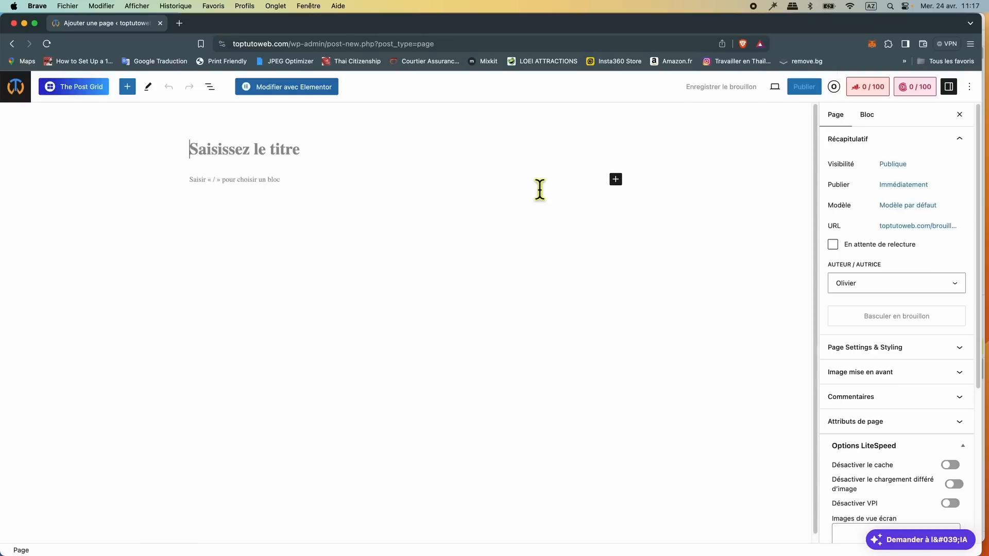
{"action": "type", "text": "Contact"}
{"action": "left_click", "coordinate": [804, 87]}
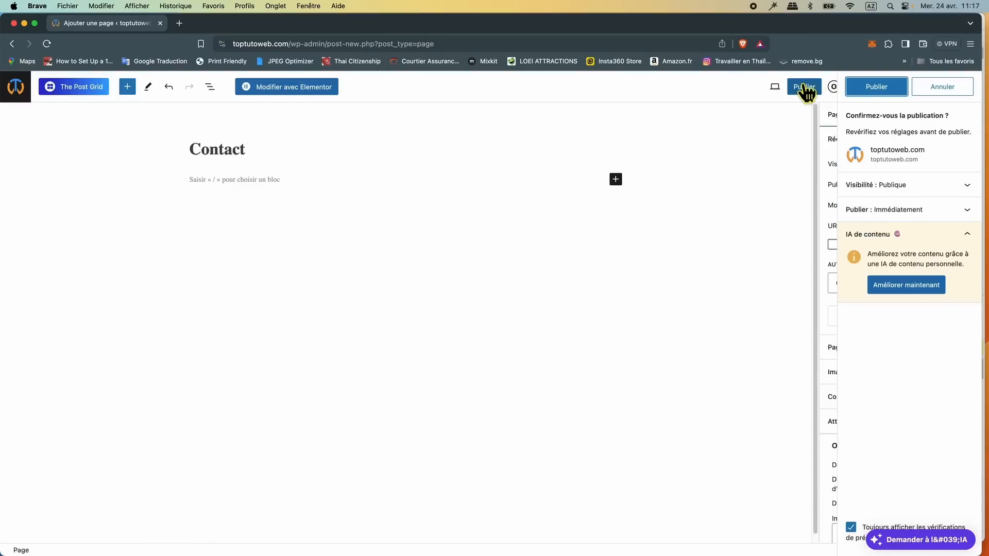
{"action": "left_click", "coordinate": [868, 92]}
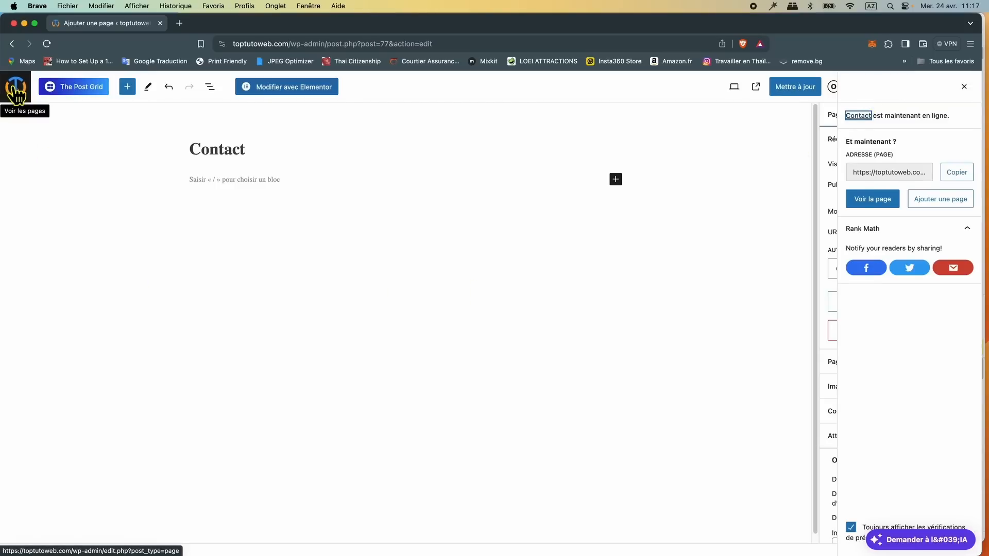
{"action": "left_click", "coordinate": [16, 92]}
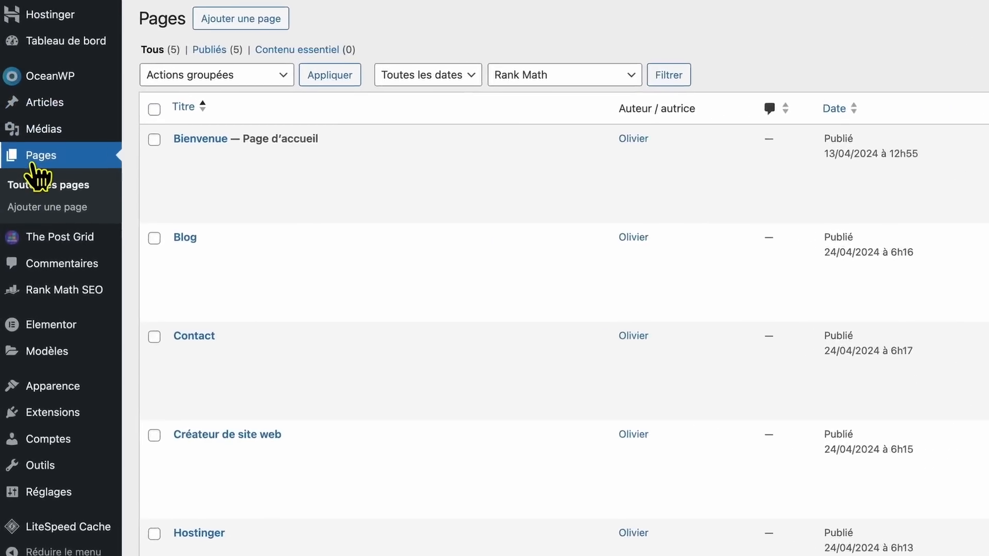
Create a new navigation menu named Menu1 in the site's appearance settings
{"action": "mouse_move", "coordinate": [214, 189]}
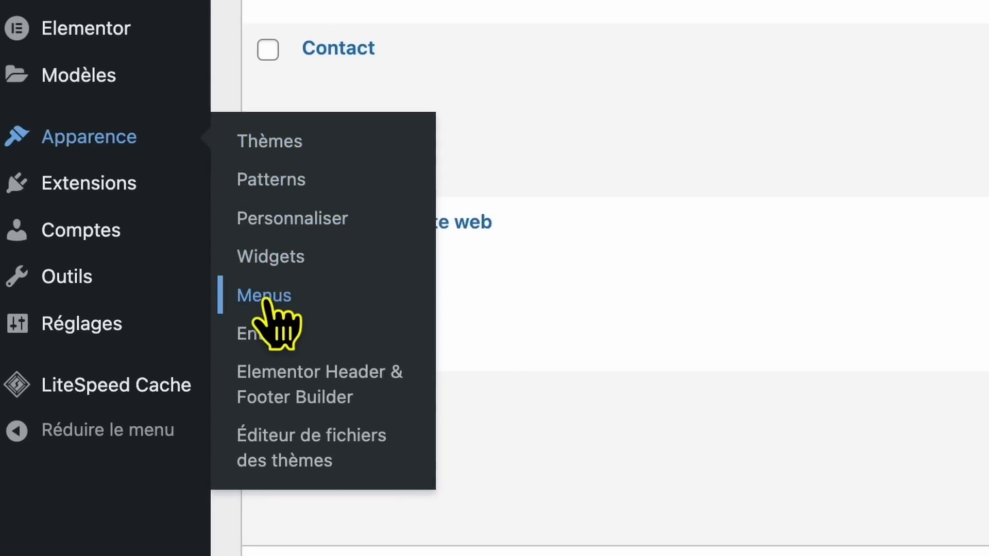
{"action": "left_click", "coordinate": [264, 297]}
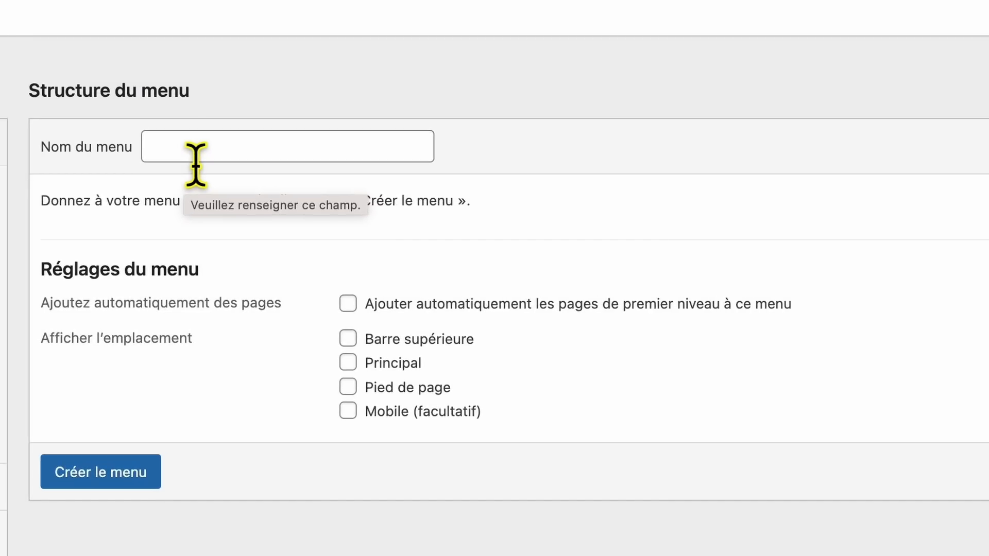
{"action": "left_click", "coordinate": [196, 157]}
{"action": "type", "text": "Menu1"}
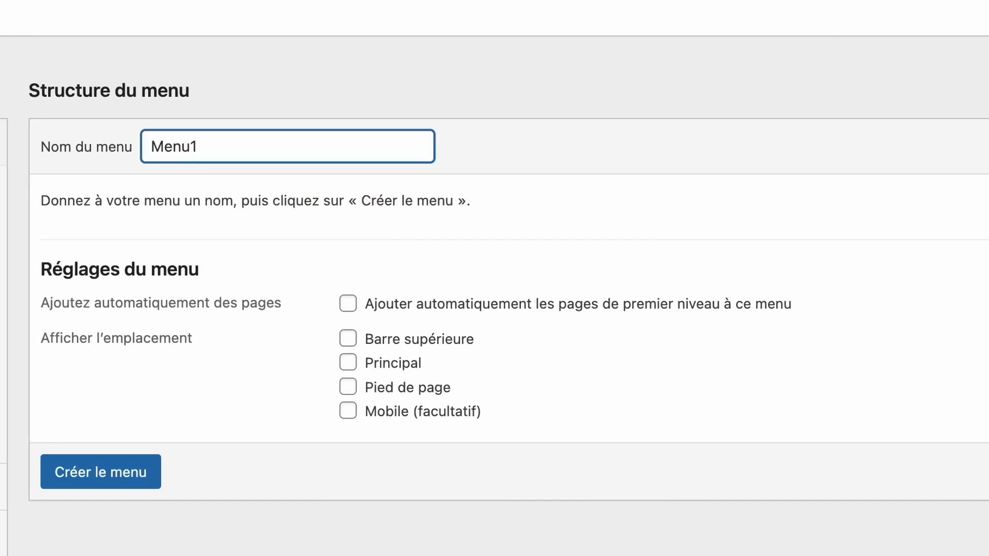
{"action": "left_click", "coordinate": [104, 480]}
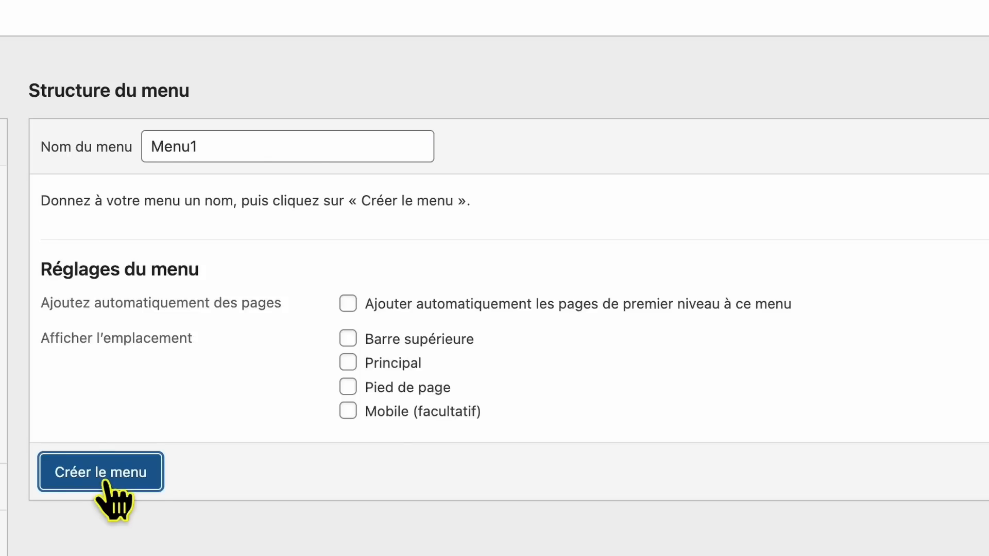
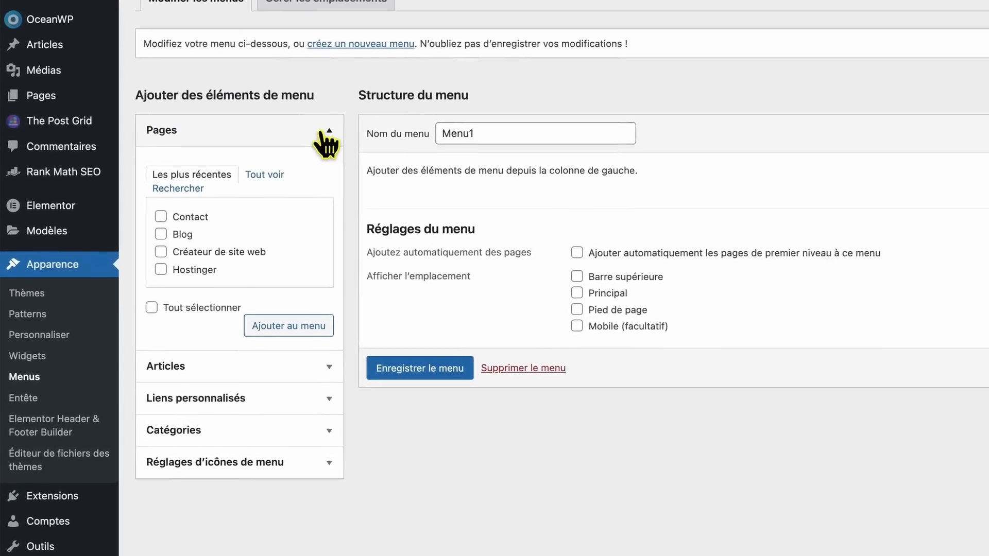
Examine the icon types offered in the menu icon settings, with the Pages section collapsed
{"action": "left_click", "coordinate": [327, 132]}
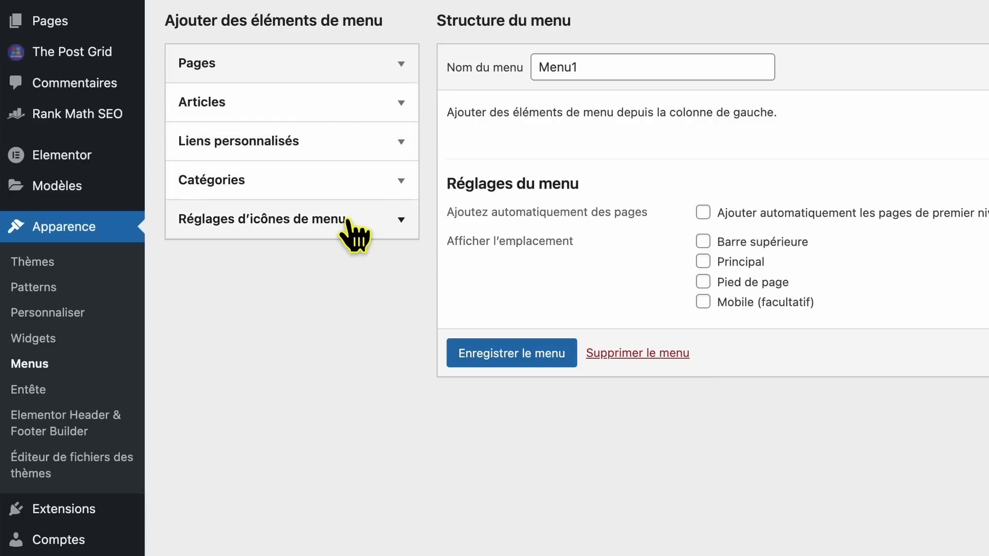
{"action": "left_click", "coordinate": [386, 222]}
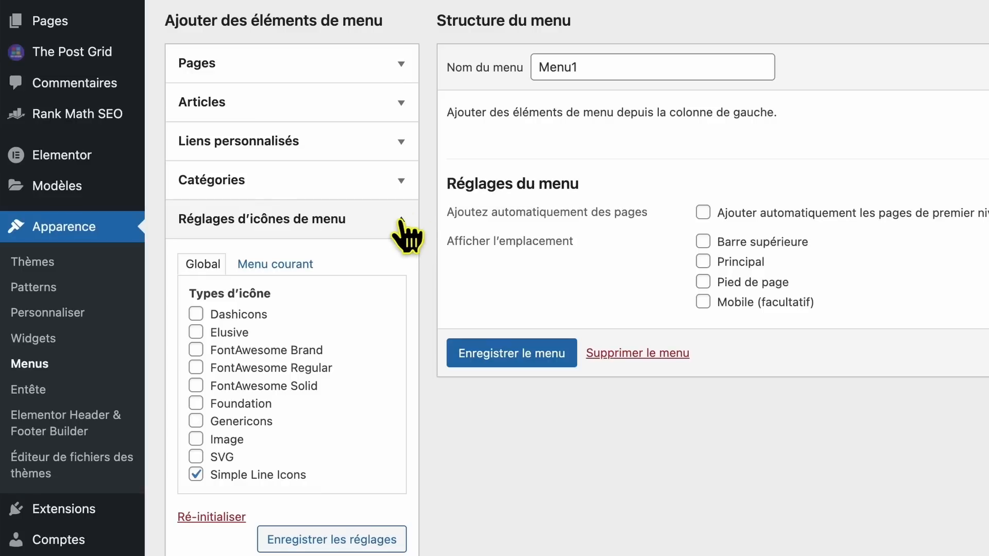
{"action": "left_click", "coordinate": [401, 221]}
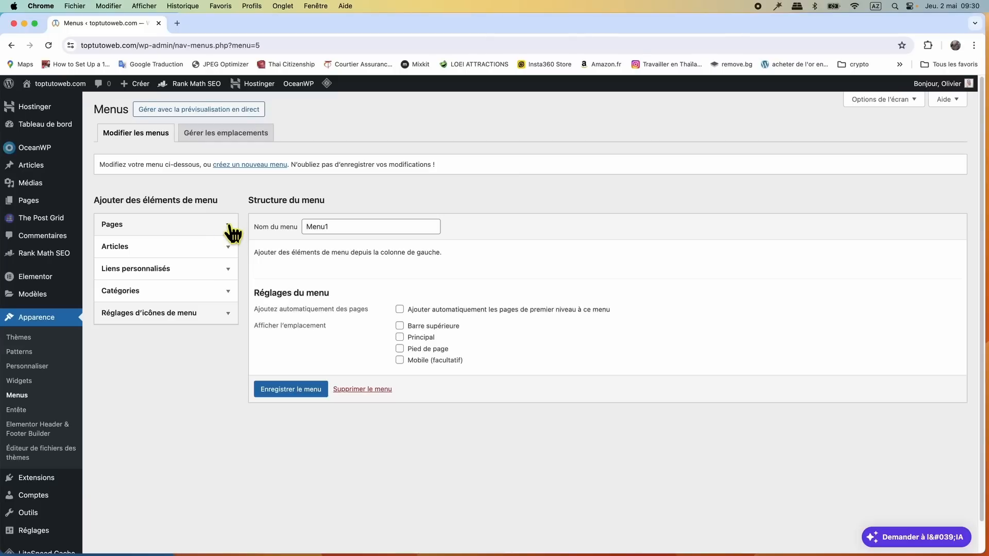
Add all five pages, from Bienvenue to Hostinger, to Menu1 using the full page list
{"action": "left_click", "coordinate": [228, 105]}
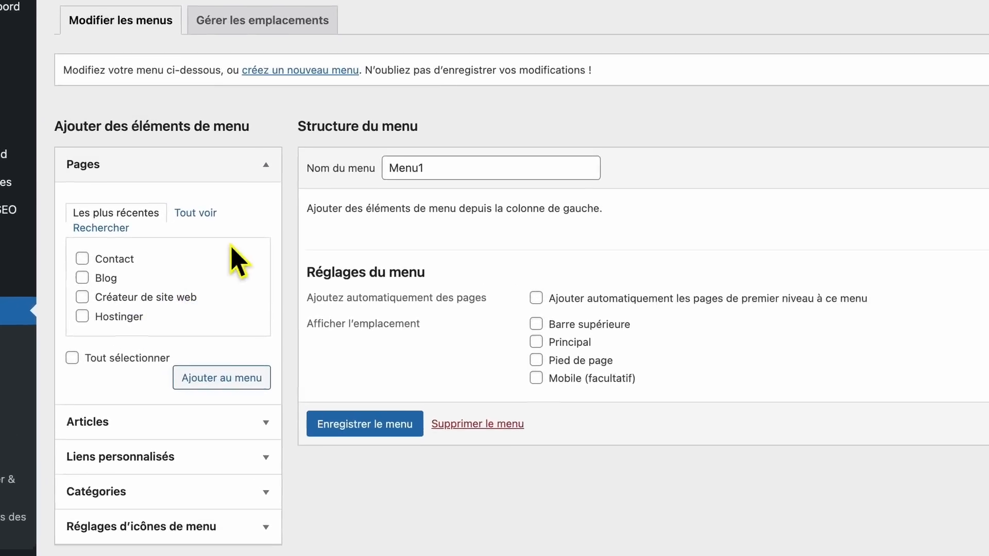
{"action": "left_click", "coordinate": [196, 213]}
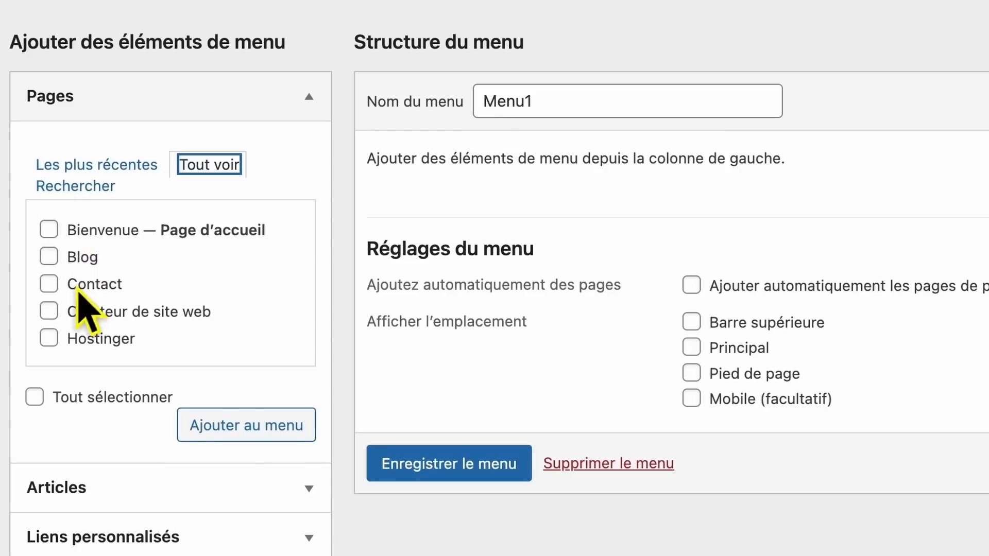
{"action": "left_click", "coordinate": [50, 230]}
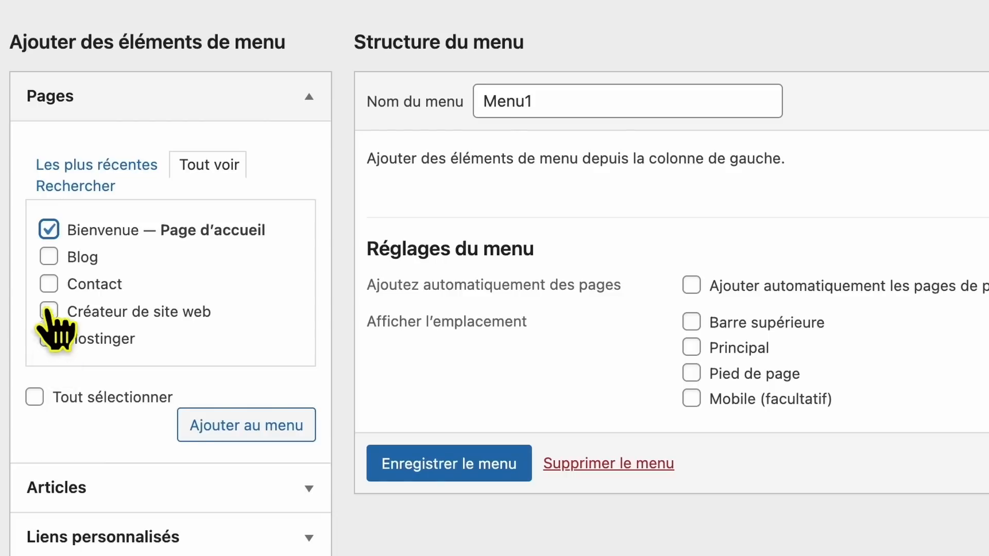
{"action": "left_click", "coordinate": [49, 230]}
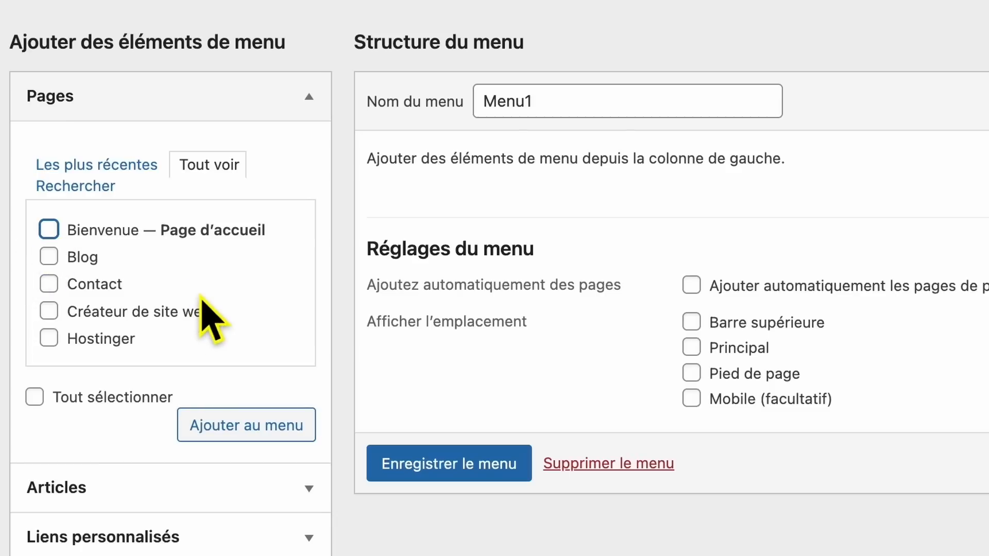
{"action": "left_click", "coordinate": [35, 397]}
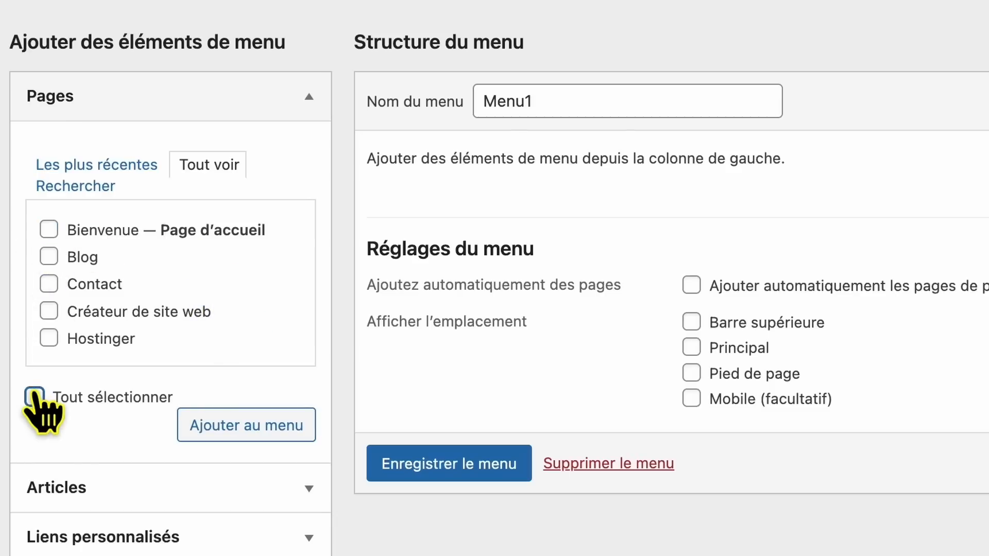
{"action": "left_click", "coordinate": [265, 437]}
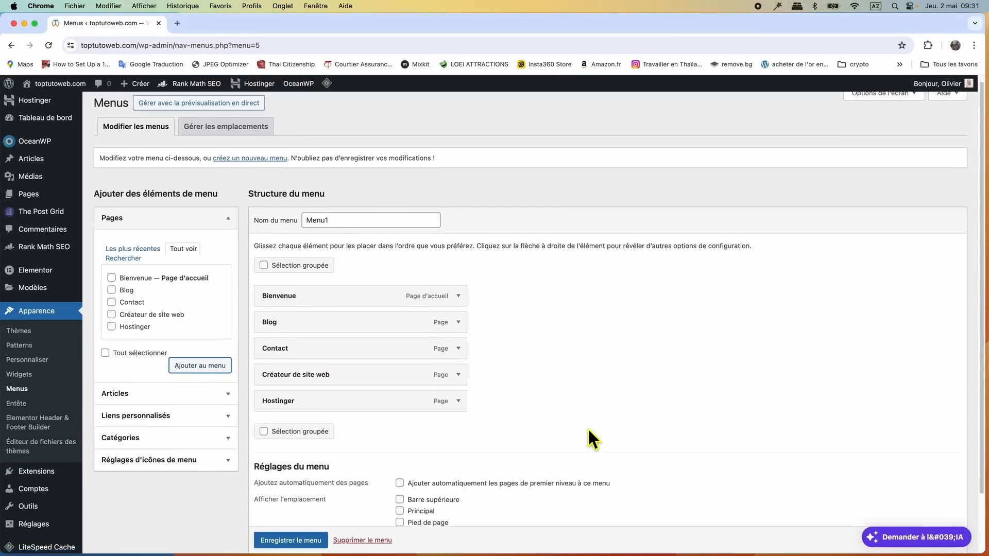
Assign Menu1 to the Principal display location and save the menu
{"action": "scroll", "coordinate": [588, 429], "scroll_direction": "down", "scroll_amount": 3}
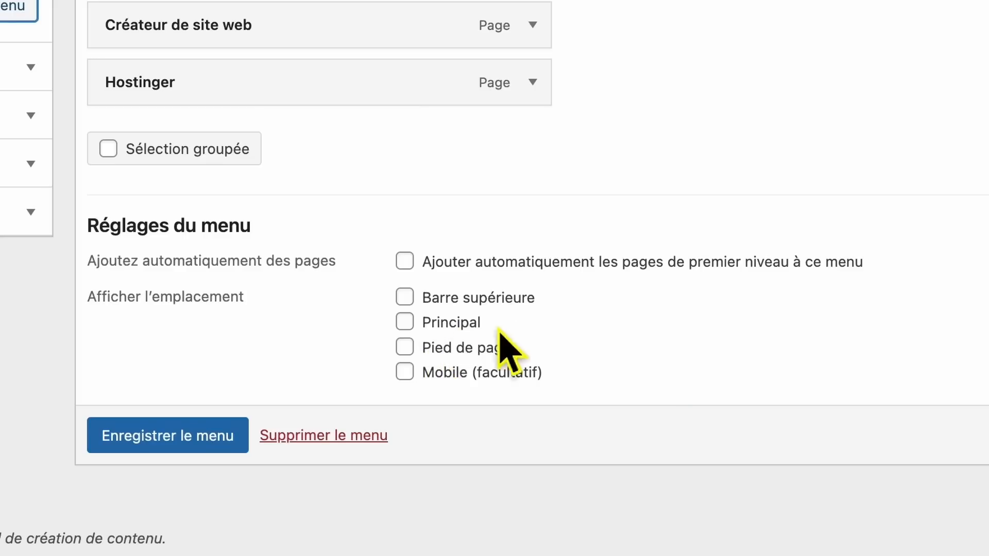
{"action": "left_click", "coordinate": [404, 322]}
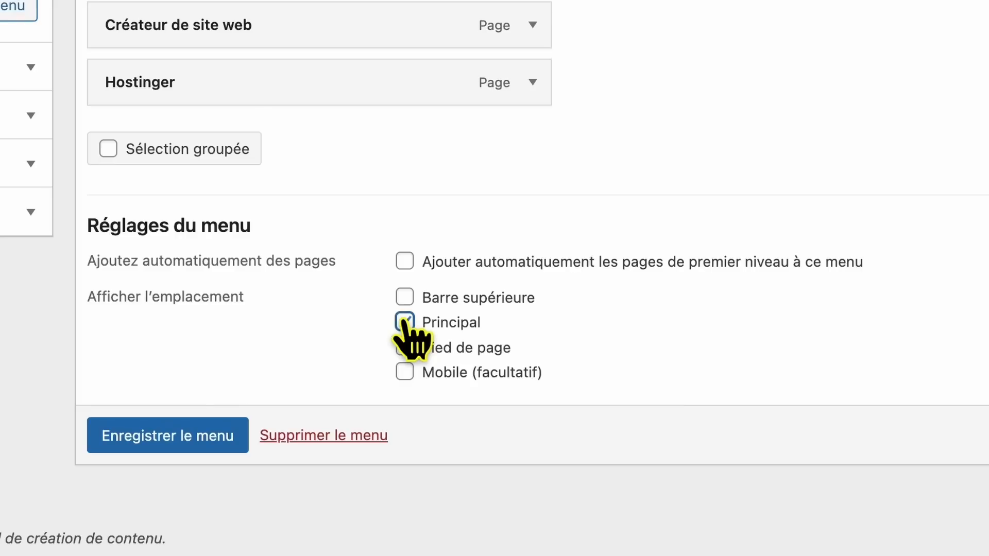
{"action": "left_click", "coordinate": [125, 433]}
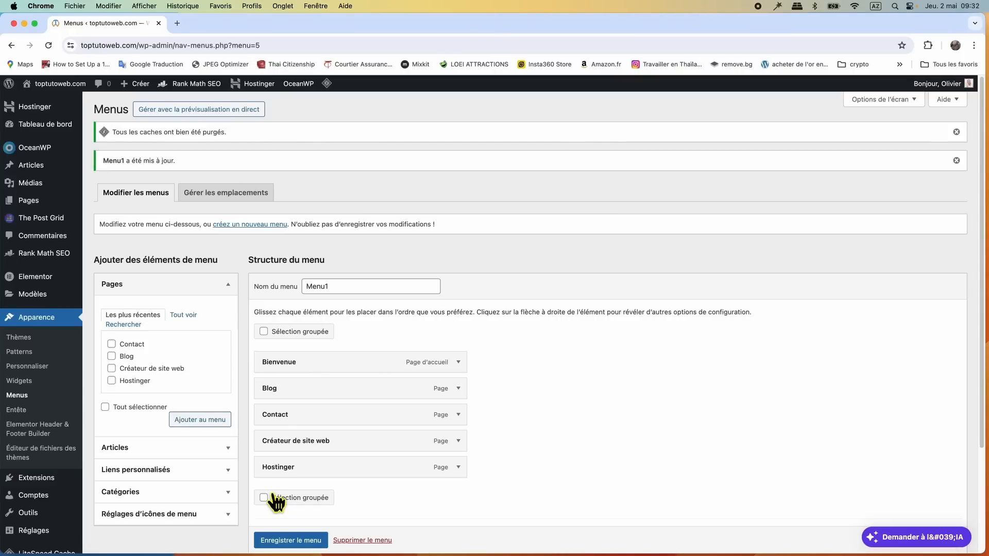
View the menu on the live site toptutoweb.com in a new tab, and return to the menu editor
{"action": "key", "text": "super+t"}
{"action": "type", "text": "toptutoweb.com"}
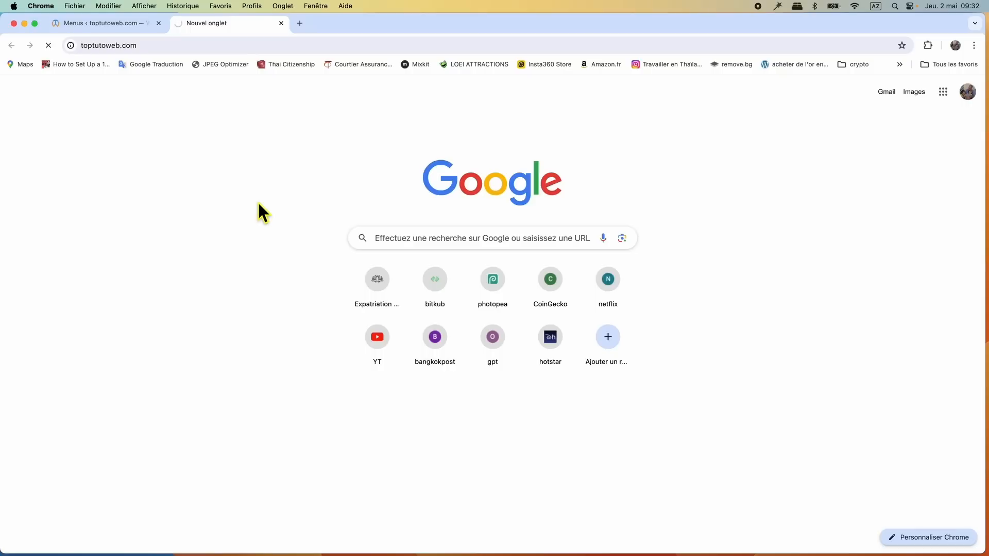
{"action": "key", "text": "Return"}
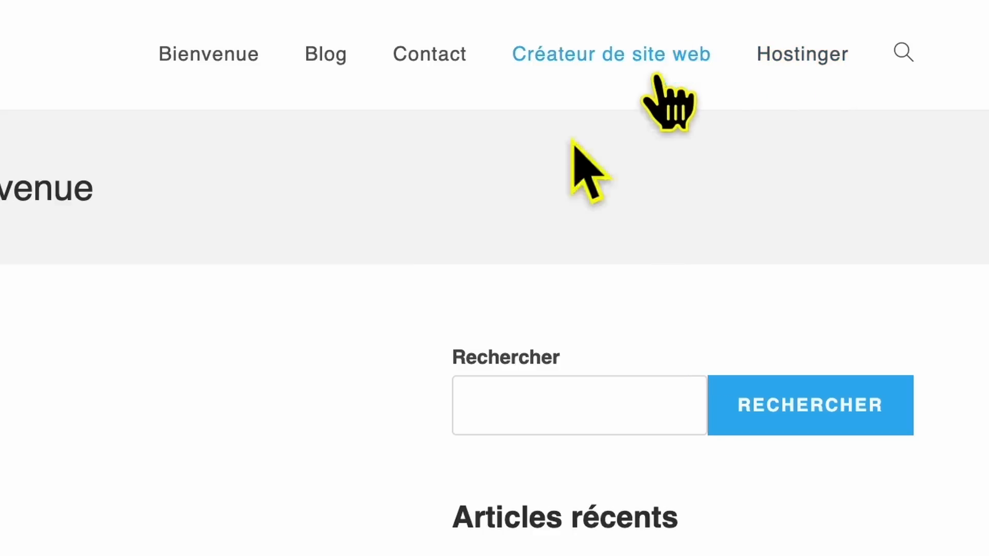
{"action": "left_click", "coordinate": [103, 23]}
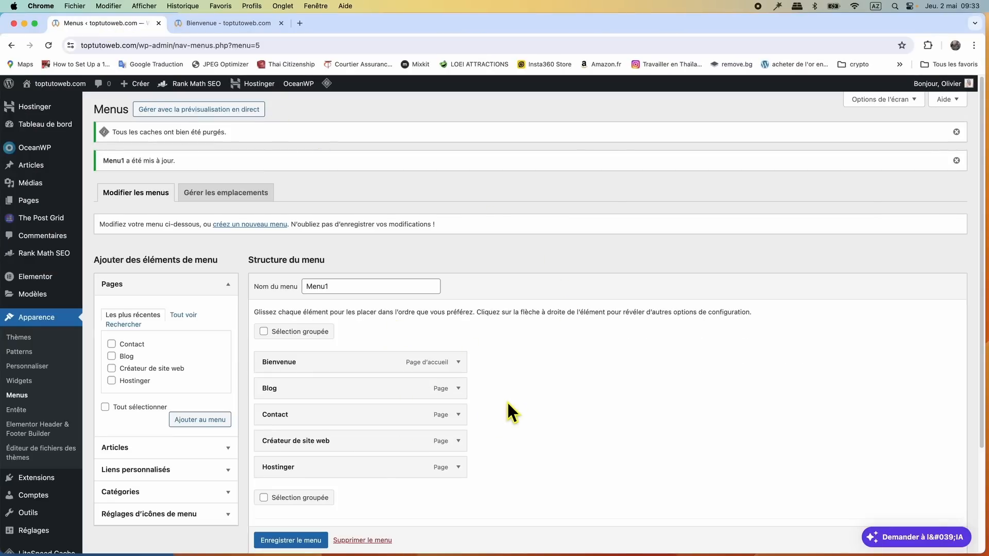
Move the Contact item to the end of Menu1, after Hostinger, and save the menu
{"action": "scroll", "coordinate": [507, 404], "scroll_direction": "down", "scroll_amount": 3}
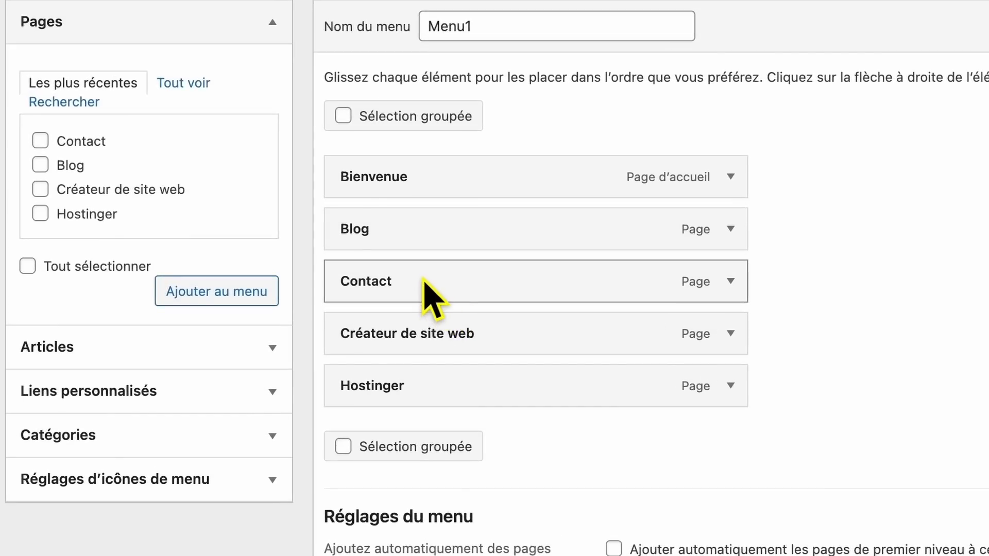
{"action": "left_click_drag", "start_coordinate": [424, 278], "coordinate": [432, 418]}
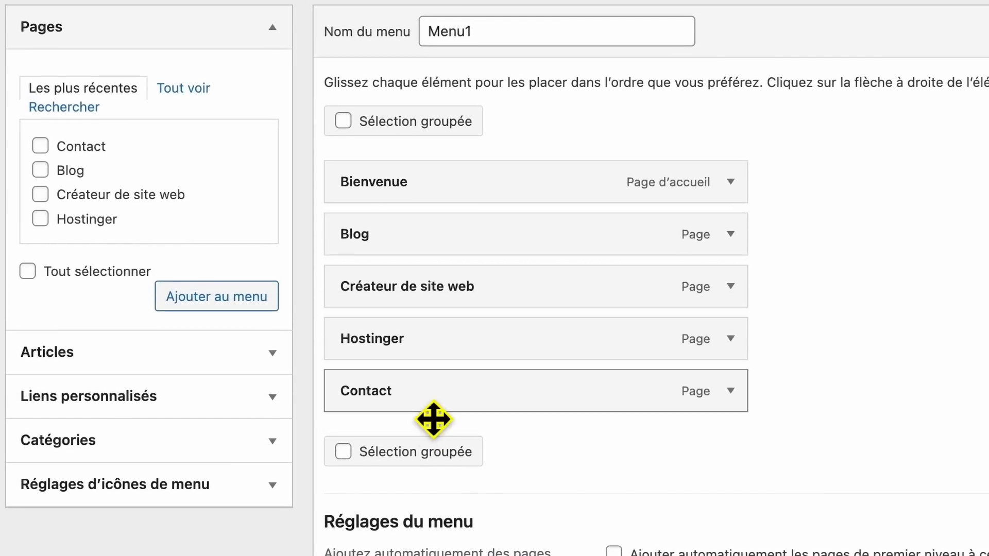
{"action": "left_click", "coordinate": [292, 499]}
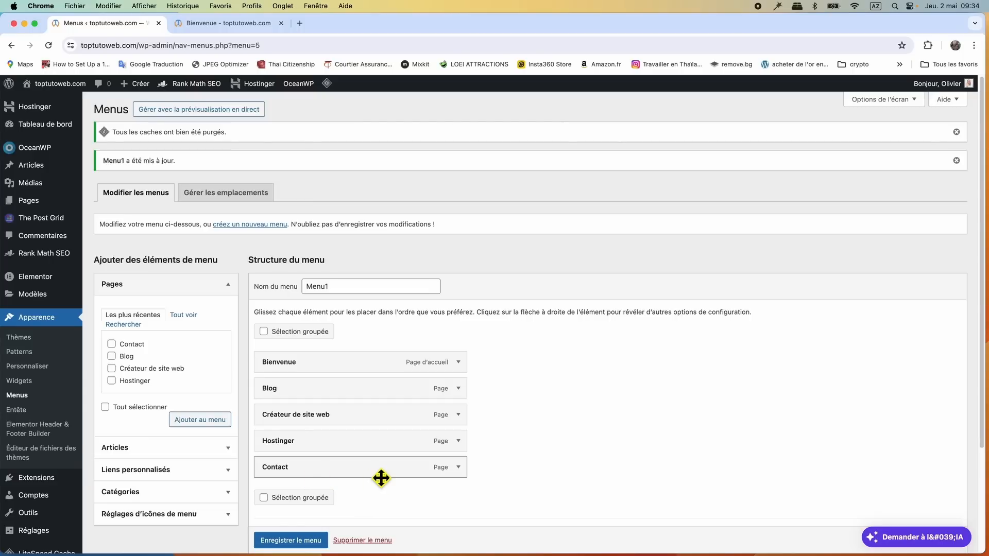
Reload the live site to check the order of its menu items, and go back to the site administration
{"action": "left_click", "coordinate": [227, 23]}
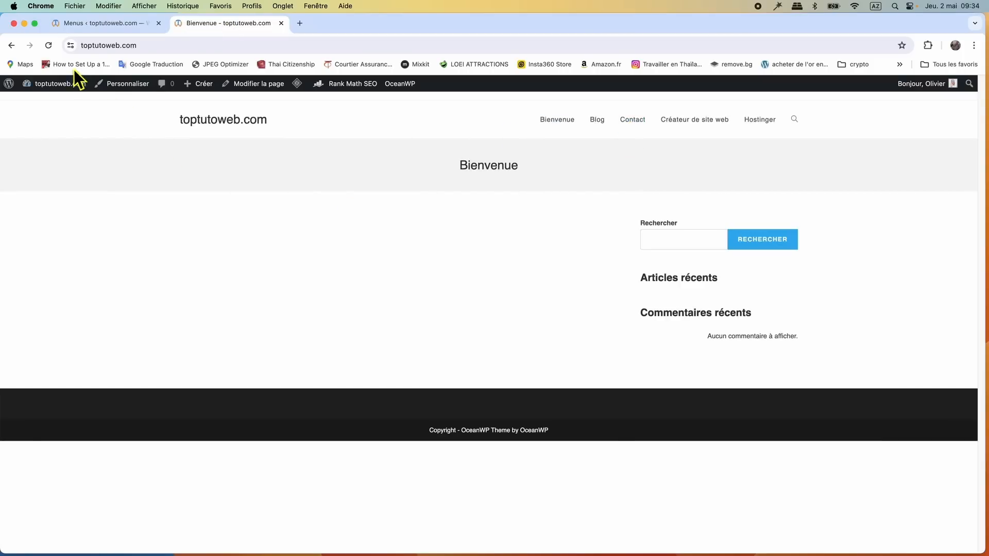
{"action": "left_click", "coordinate": [49, 45]}
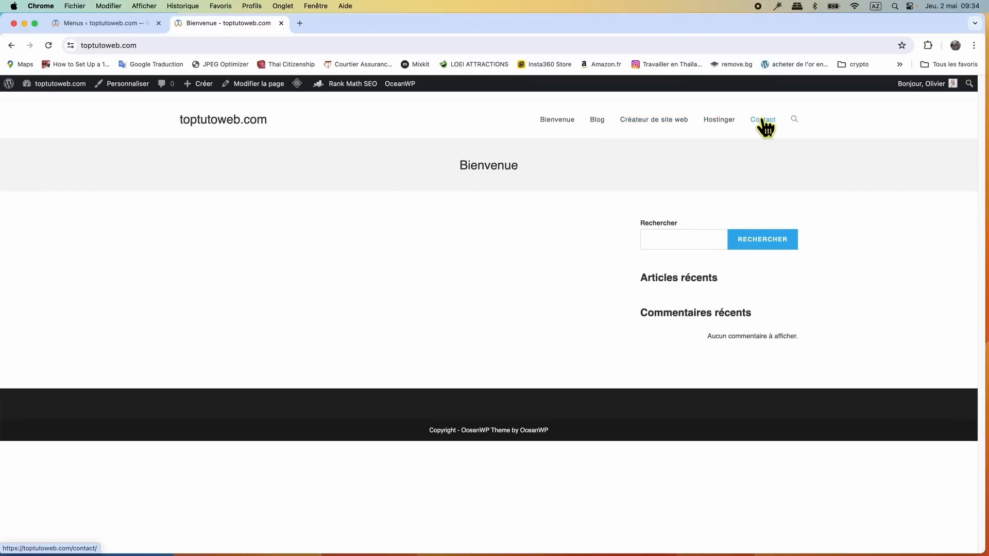
{"action": "left_click", "coordinate": [103, 26]}
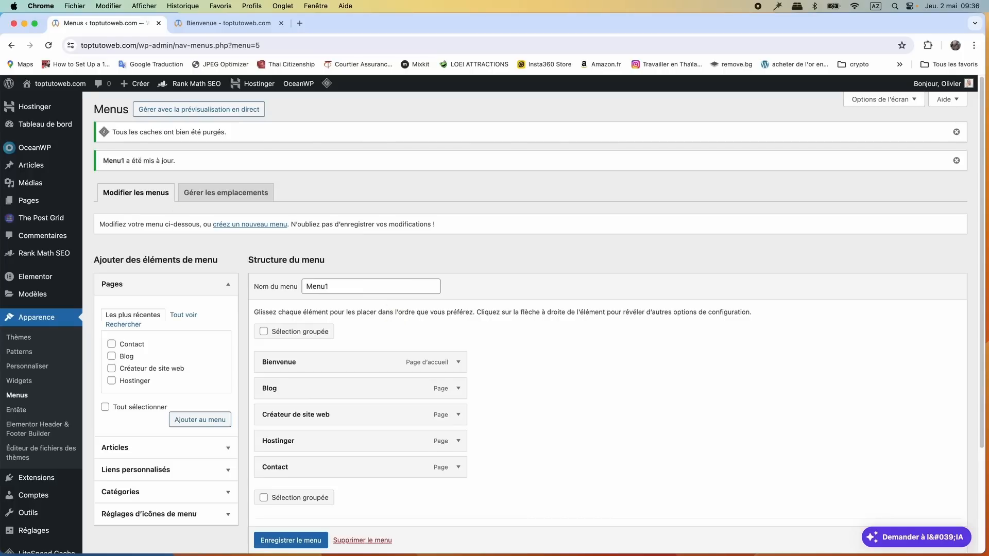
Create three post categories named "Hostinger", "Site Hostinger" and "capcut"
{"action": "mouse_move", "coordinate": [49, 168]}
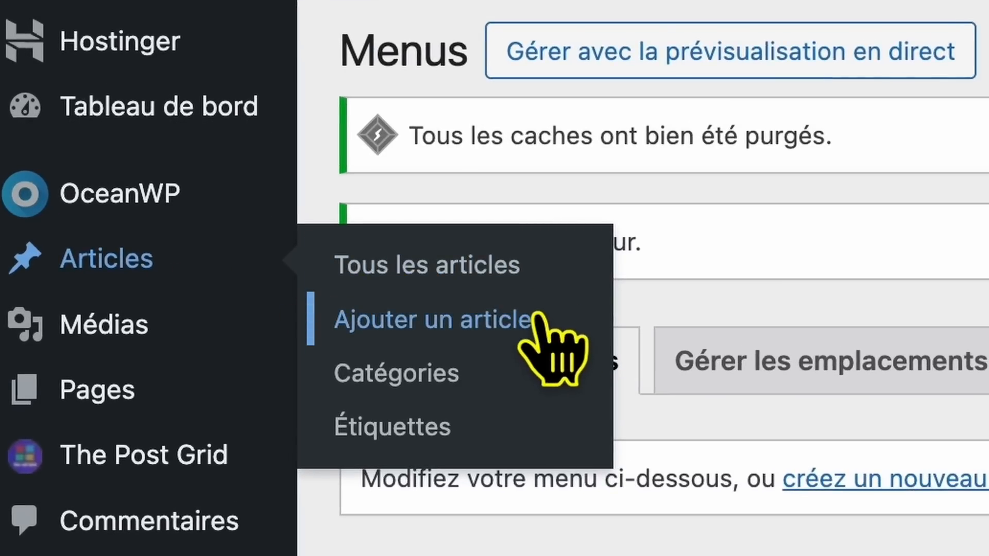
{"action": "left_click", "coordinate": [439, 381]}
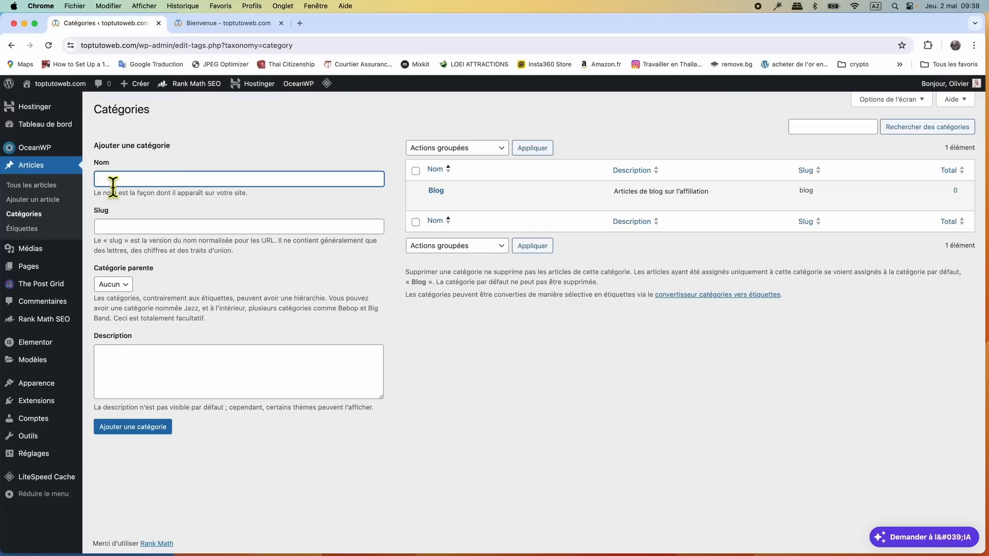
{"action": "type", "text": "Hostinger"}
{"action": "left_click", "coordinate": [136, 430]}
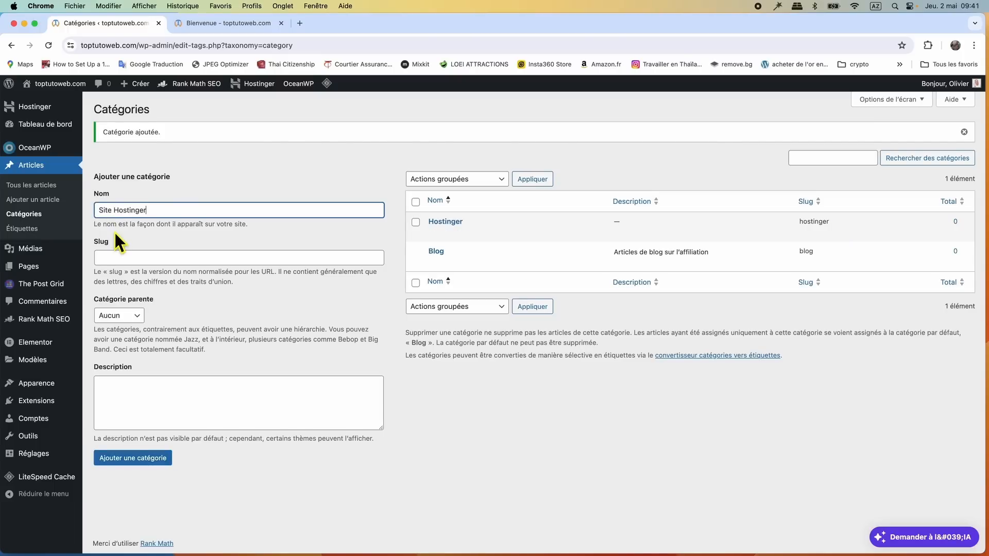
{"action": "left_click", "coordinate": [142, 467]}
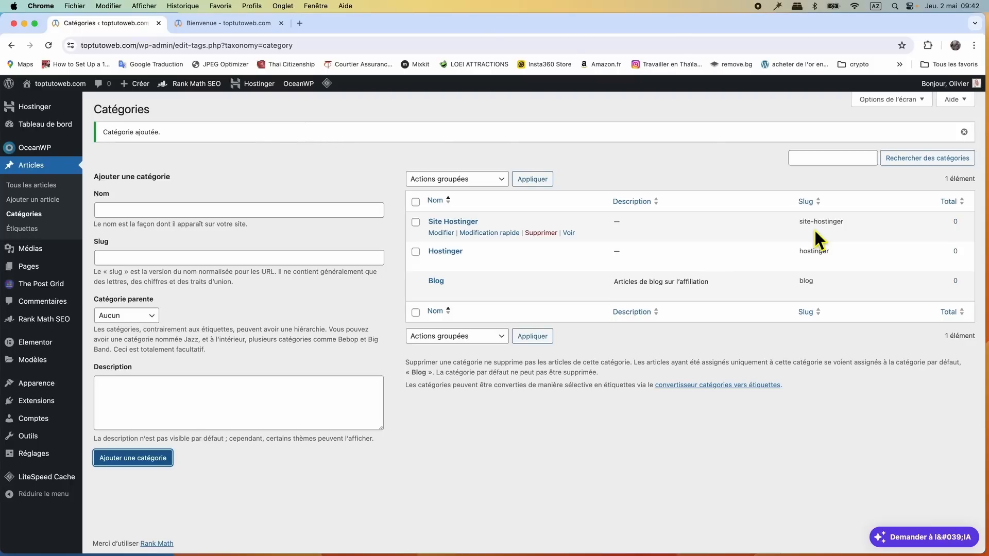
{"action": "left_click", "coordinate": [114, 212]}
{"action": "type", "text": "capcut"}
{"action": "left_click", "coordinate": [135, 458]}
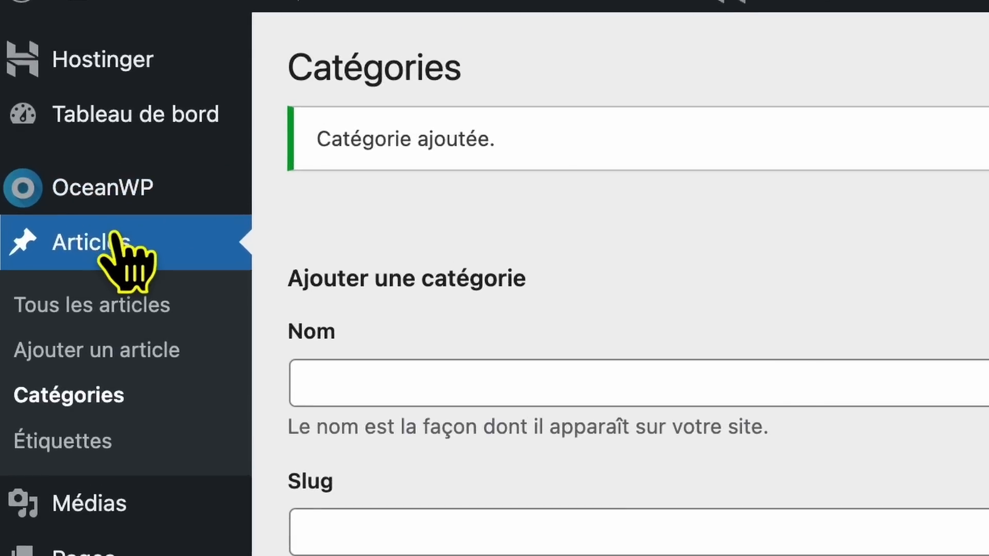
Start a new post titled "Comment créer un compte sur Hostinger" and assign it to the Hostinger category
{"action": "left_click", "coordinate": [125, 362]}
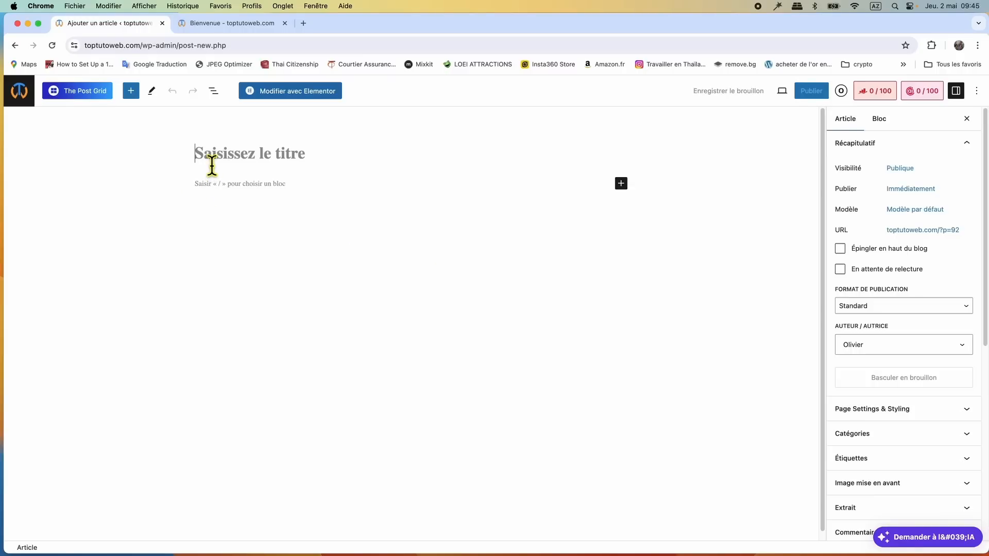
{"action": "type", "text": "Comment créer un compte sur Hostinger"}
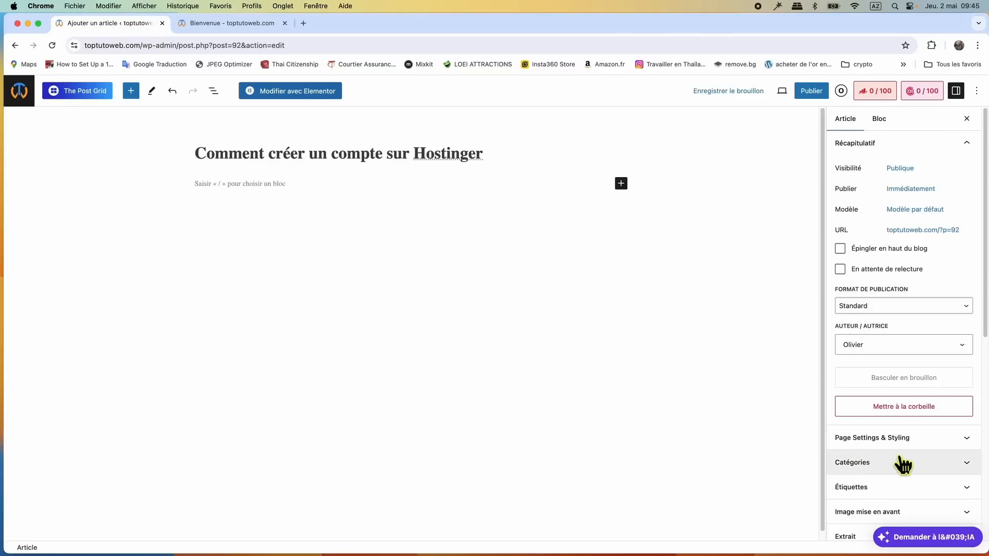
{"action": "left_click", "coordinate": [968, 466]}
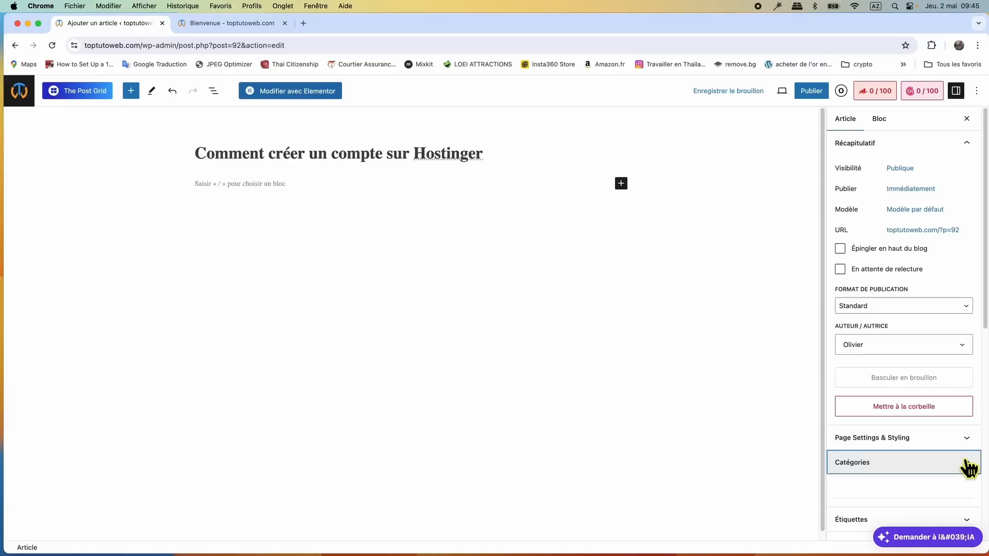
{"action": "scroll", "coordinate": [907, 444], "scroll_direction": "down", "scroll_amount": 3}
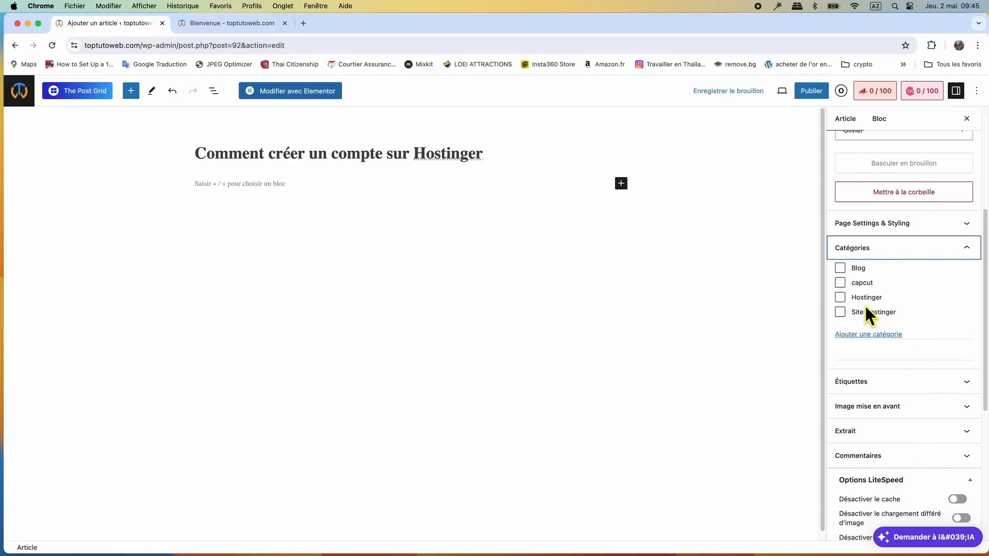
{"action": "left_click", "coordinate": [841, 298]}
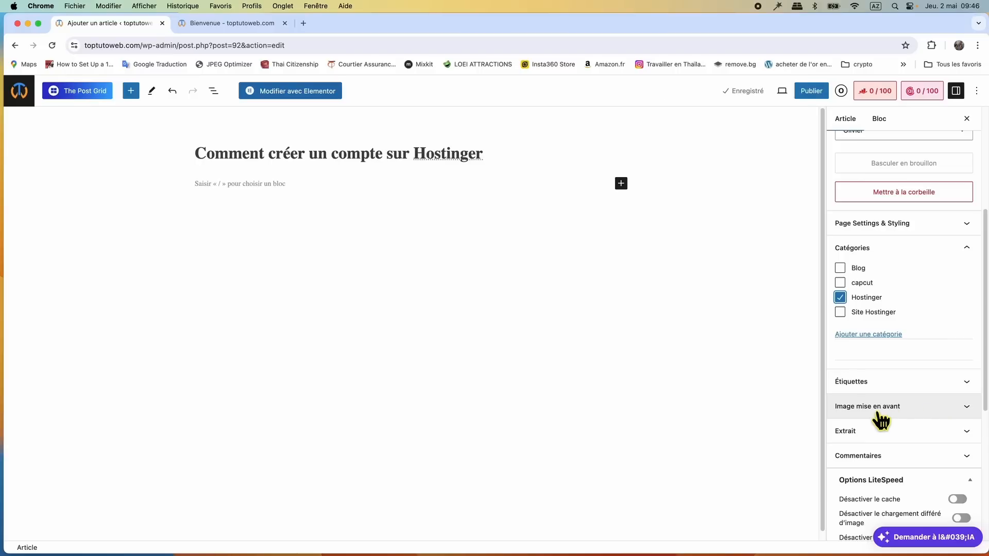
Upload the "createur de site hostinger" AVIF file from the "image" folder in "site web affiliation" for the post's featured image
{"action": "left_click", "coordinate": [944, 411]}
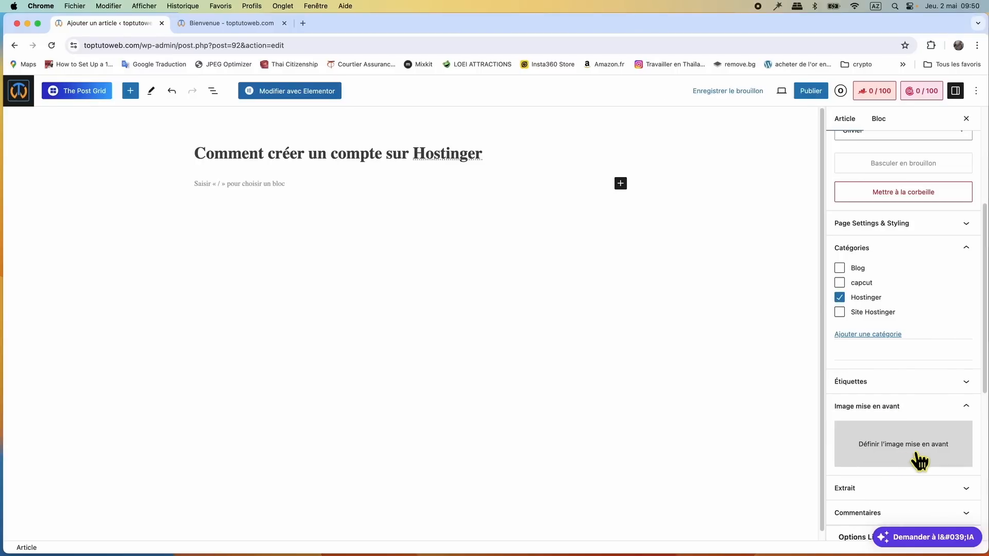
{"action": "left_click", "coordinate": [919, 453]}
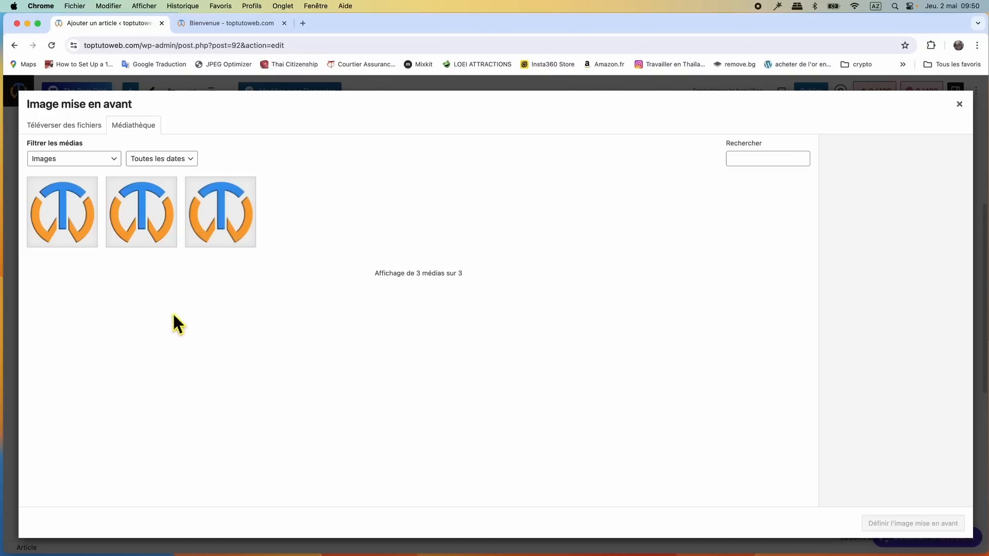
{"action": "left_click", "coordinate": [72, 128]}
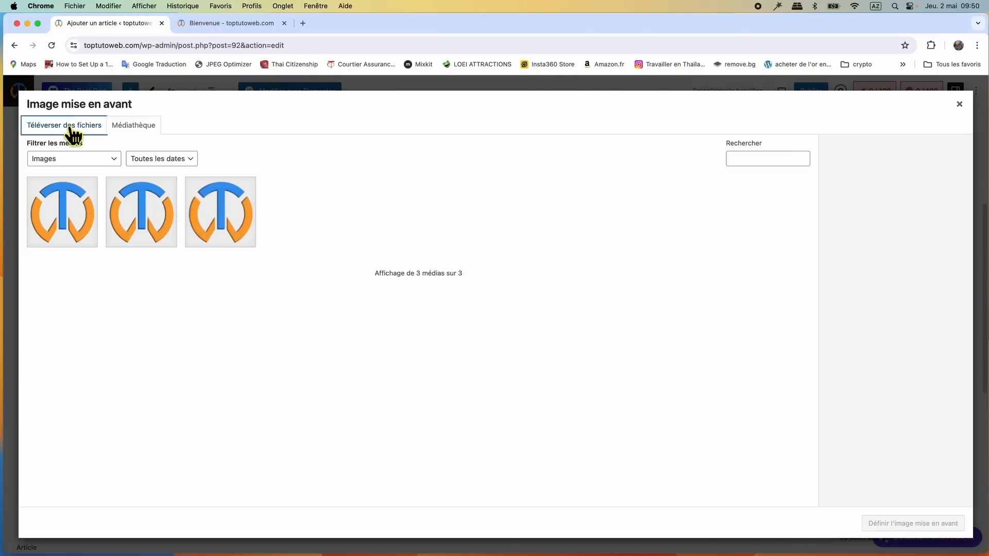
{"action": "left_click", "coordinate": [471, 302]}
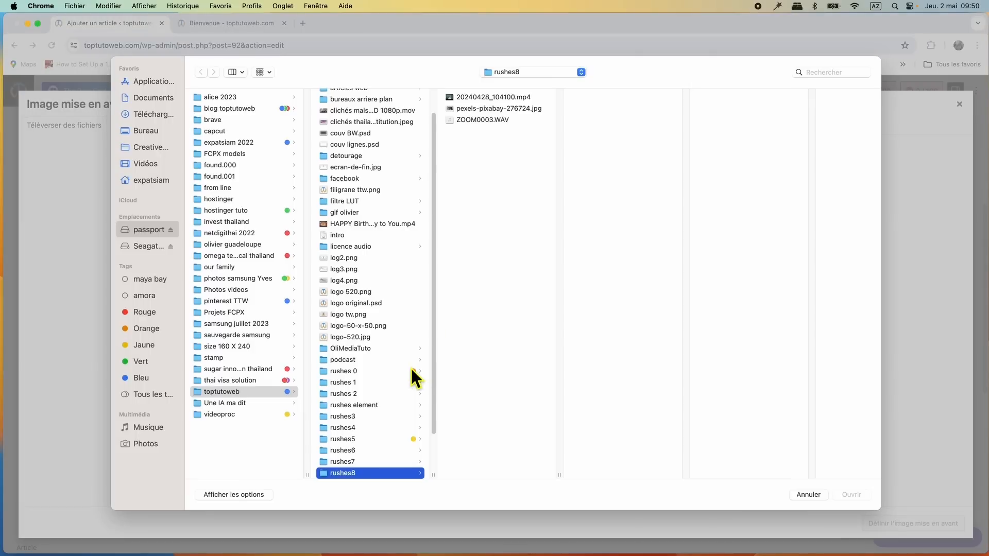
{"action": "scroll", "coordinate": [367, 363], "scroll_direction": "down", "scroll_amount": 3}
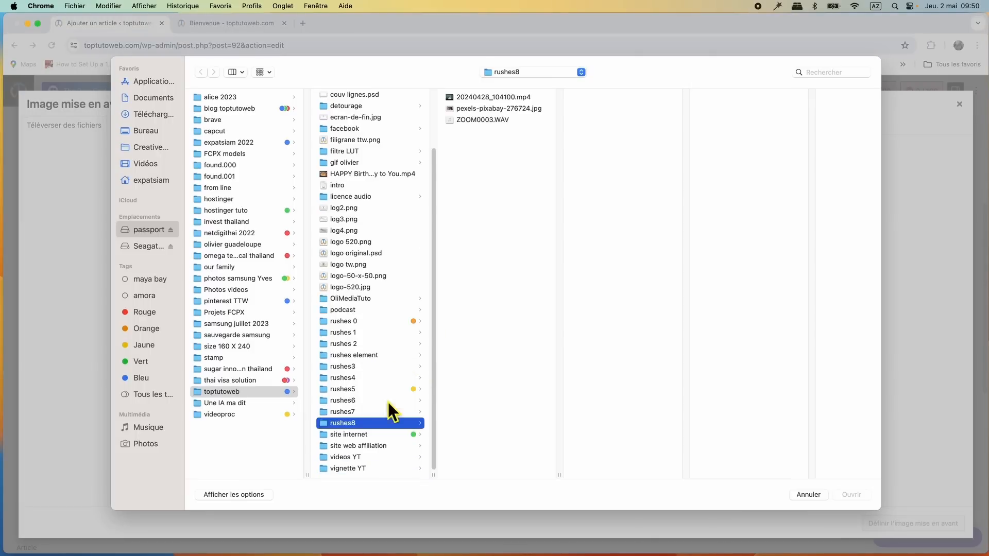
{"action": "left_click", "coordinate": [389, 445]}
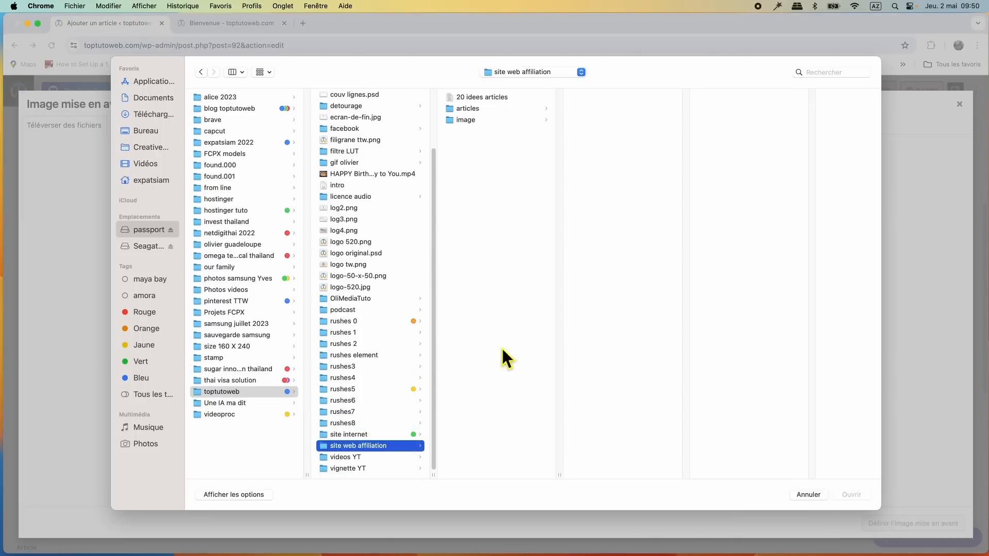
{"action": "left_click", "coordinate": [474, 121]}
{"action": "scroll", "coordinate": [620, 311], "scroll_direction": "down", "scroll_amount": 10}
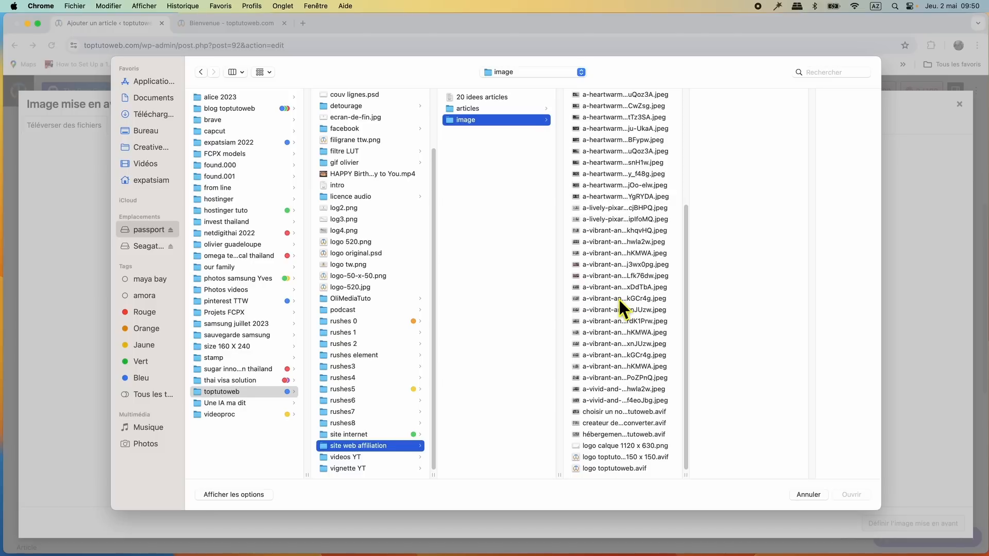
{"action": "left_click", "coordinate": [604, 426]}
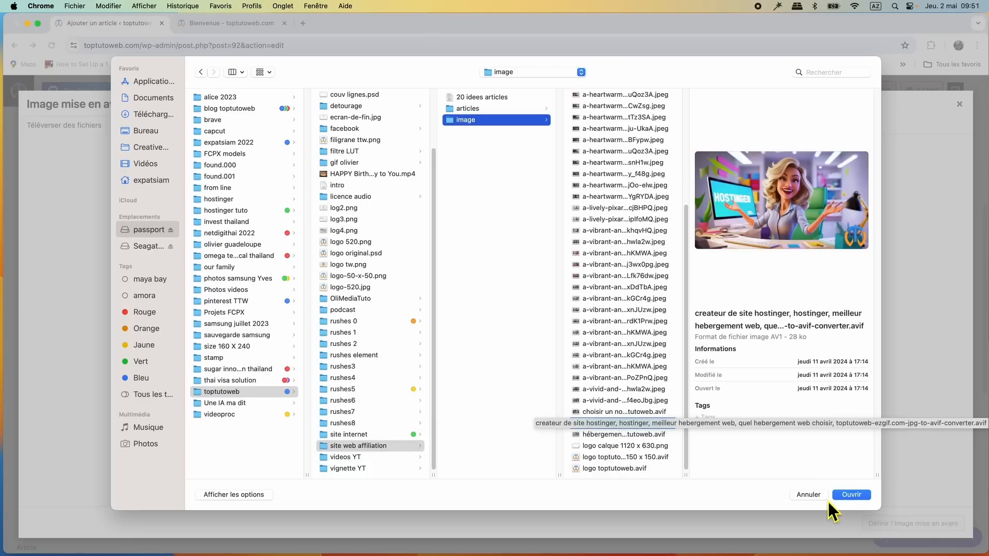
{"action": "left_click", "coordinate": [850, 496]}
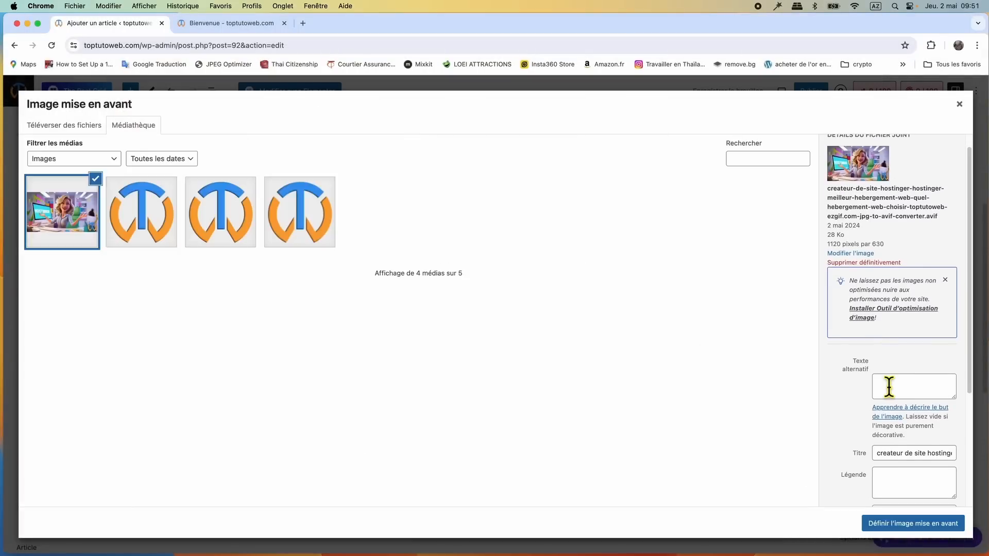
Paste the copied description ending "ordinateur, sur l'écran le nom de Hostinger" as the selected image's alternative text and set it as featured image
{"action": "left_click", "coordinate": [888, 386]}
{"action": "key", "text": "super+v"}
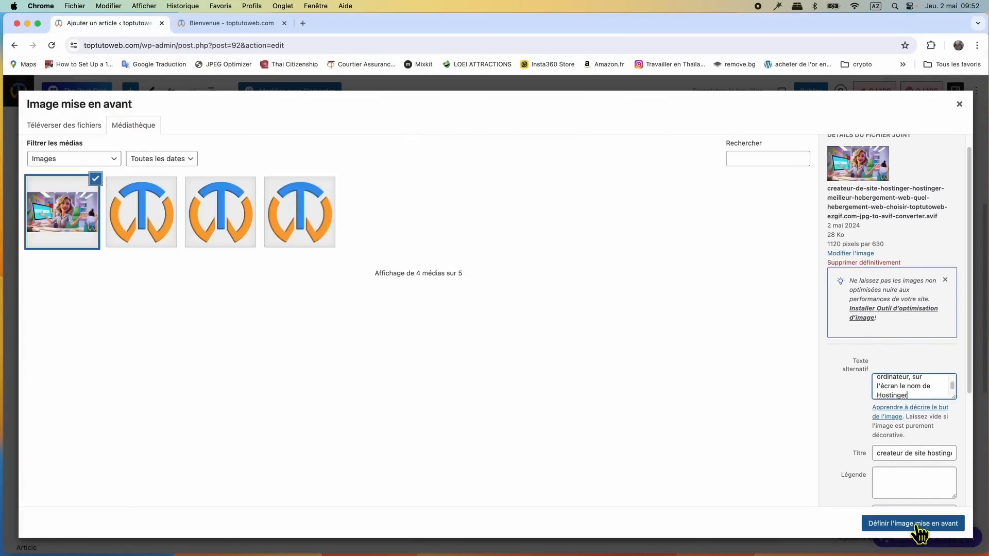
{"action": "left_click", "coordinate": [917, 525]}
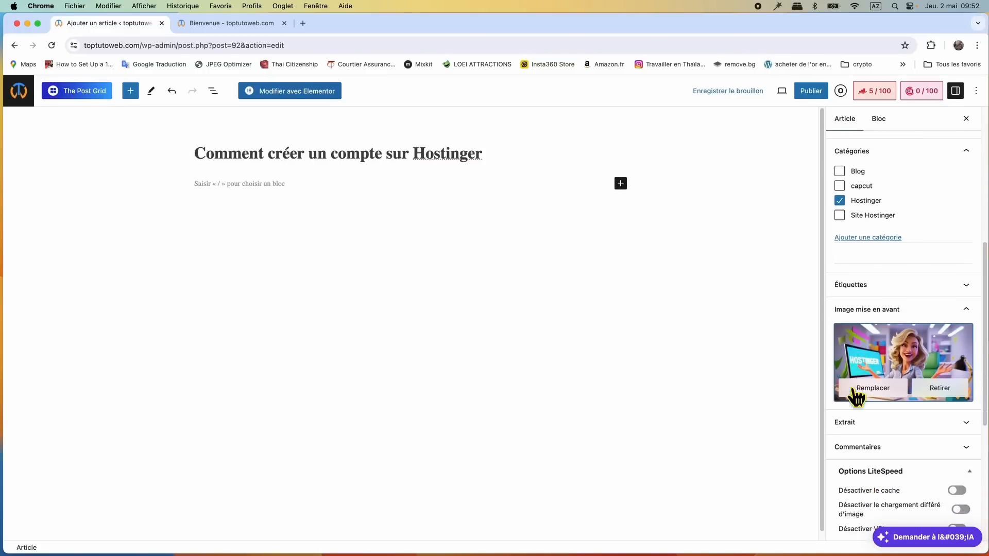
Publish the post "Comment créer un compte sur Hostinger" and confirm the publication
{"action": "scroll", "coordinate": [825, 422], "scroll_direction": "up", "scroll_amount": 6}
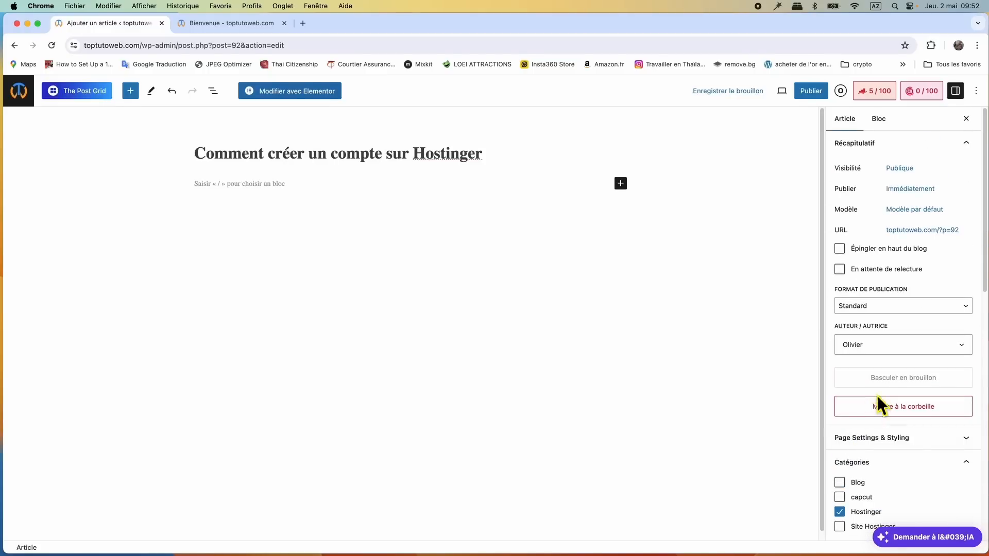
{"action": "left_click", "coordinate": [807, 92]}
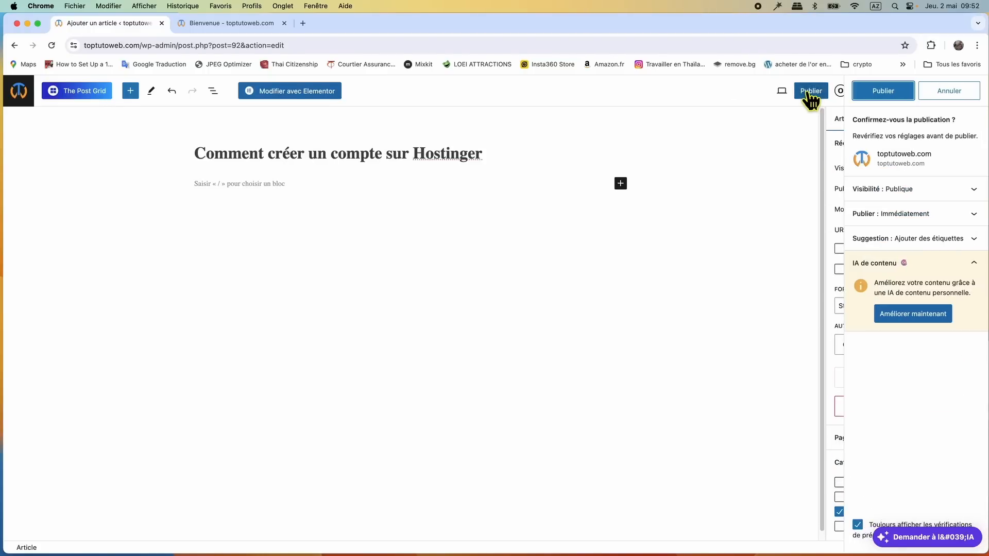
{"action": "left_click", "coordinate": [884, 91]}
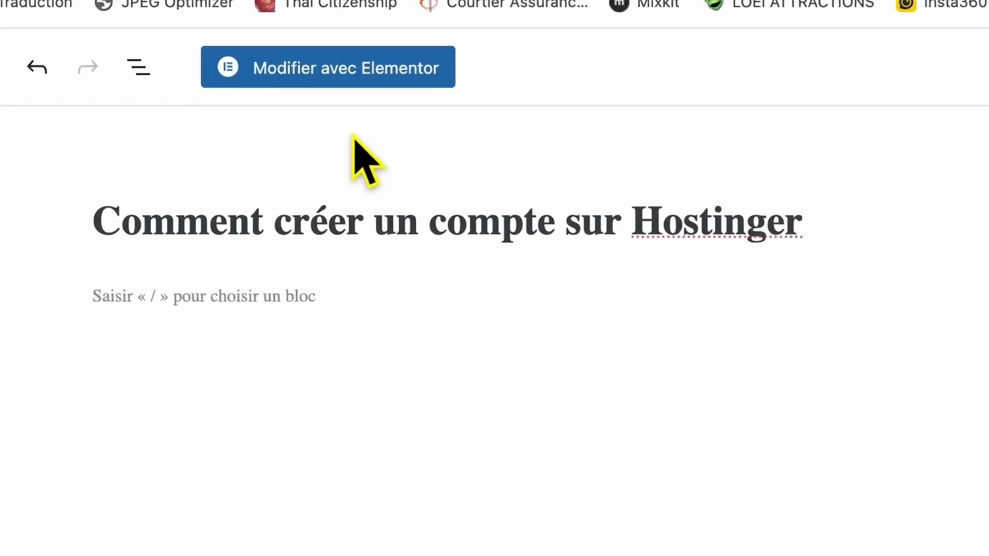
Open the published post in Elementor and close the floating Navigator
{"action": "left_click", "coordinate": [338, 62]}
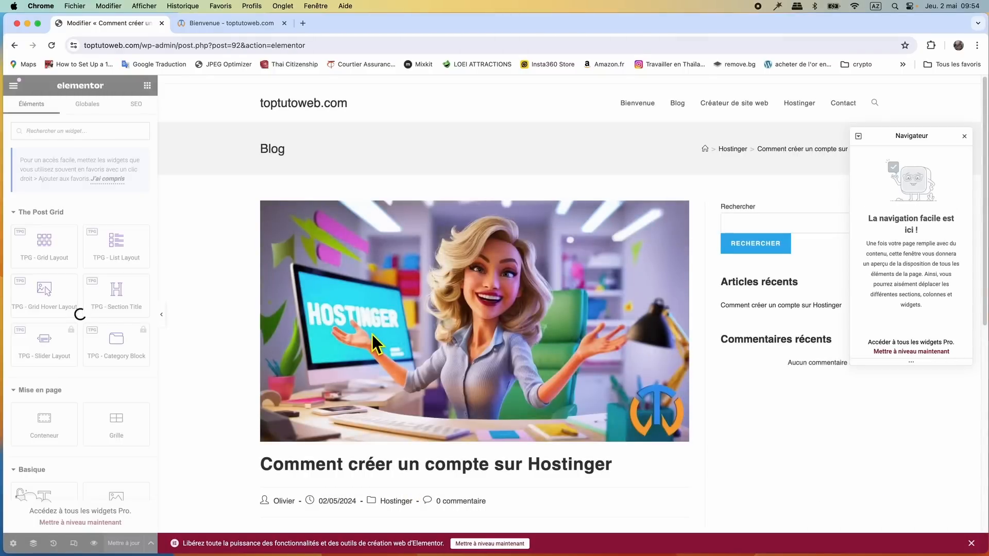
{"action": "left_click", "coordinate": [964, 136]}
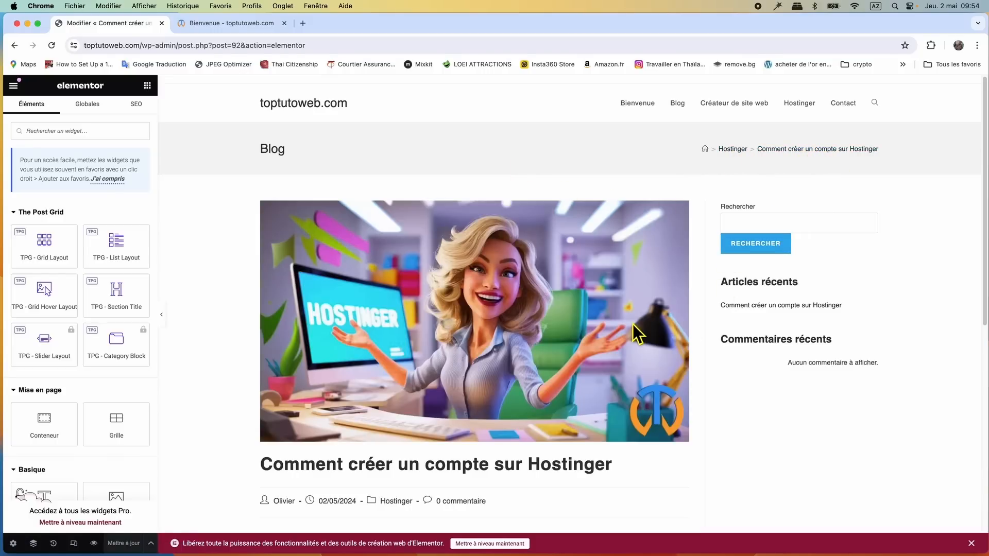
Add a single-column Flexbox container with downward direction below the post title
{"action": "scroll", "coordinate": [634, 326], "scroll_direction": "down", "scroll_amount": 3}
{"action": "scroll", "coordinate": [633, 324], "scroll_direction": "down", "scroll_amount": 5}
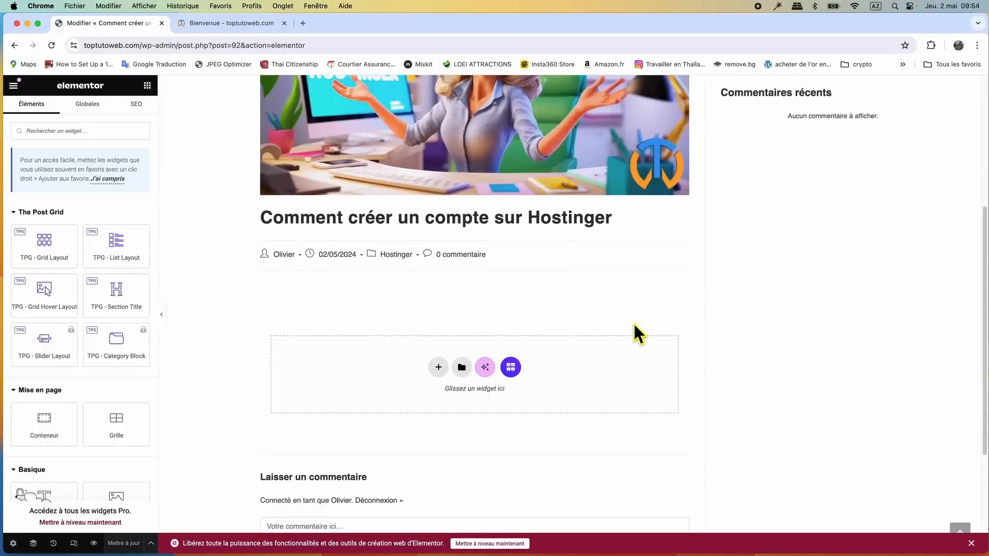
{"action": "left_click", "coordinate": [438, 368]}
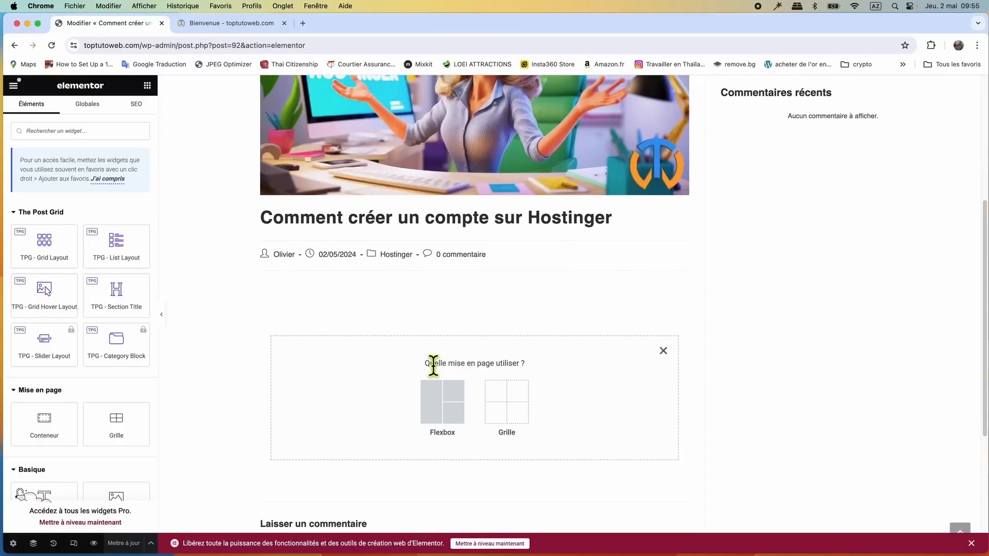
{"action": "left_click", "coordinate": [438, 405]}
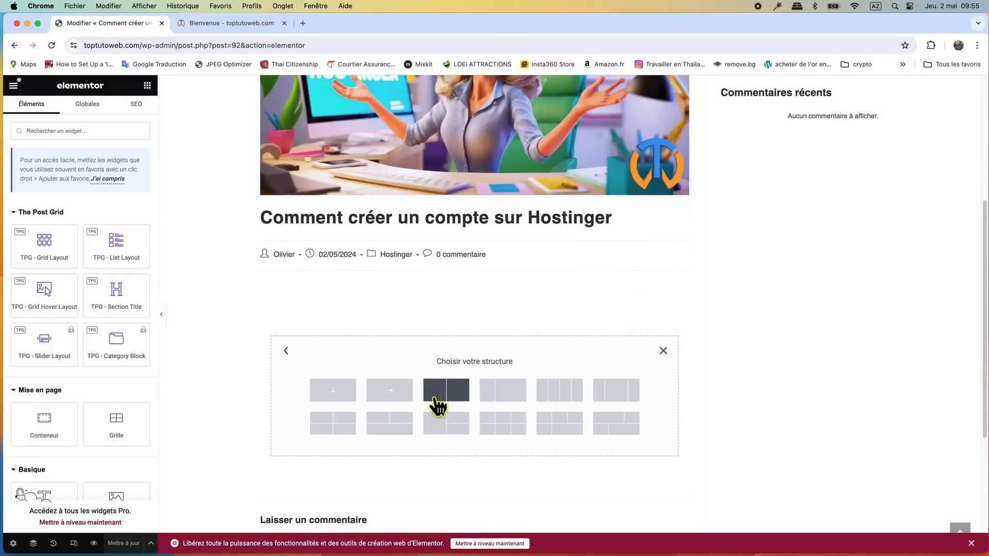
{"action": "left_click", "coordinate": [327, 391]}
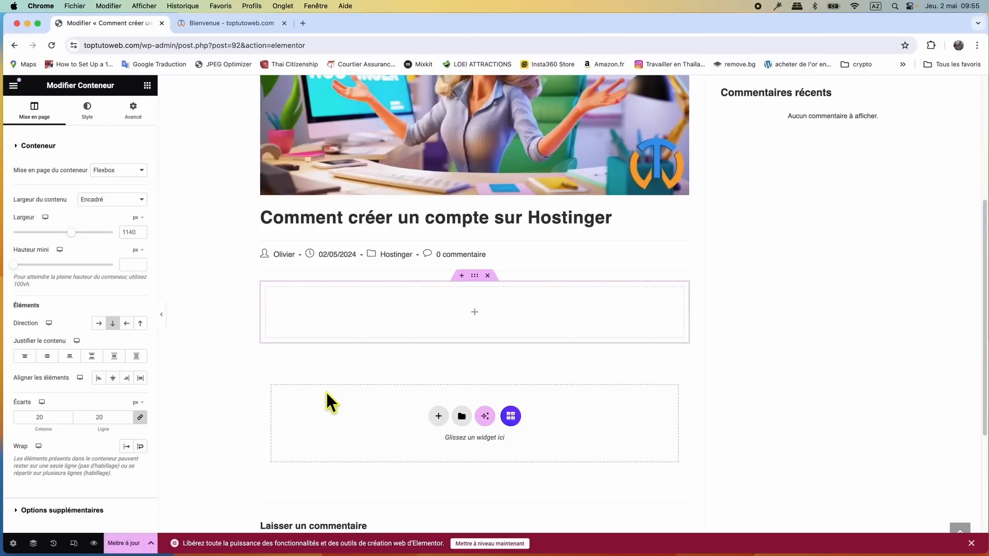
Place a text editor widget (Éditeur de texte) inside the new empty container
{"action": "left_click", "coordinate": [474, 312]}
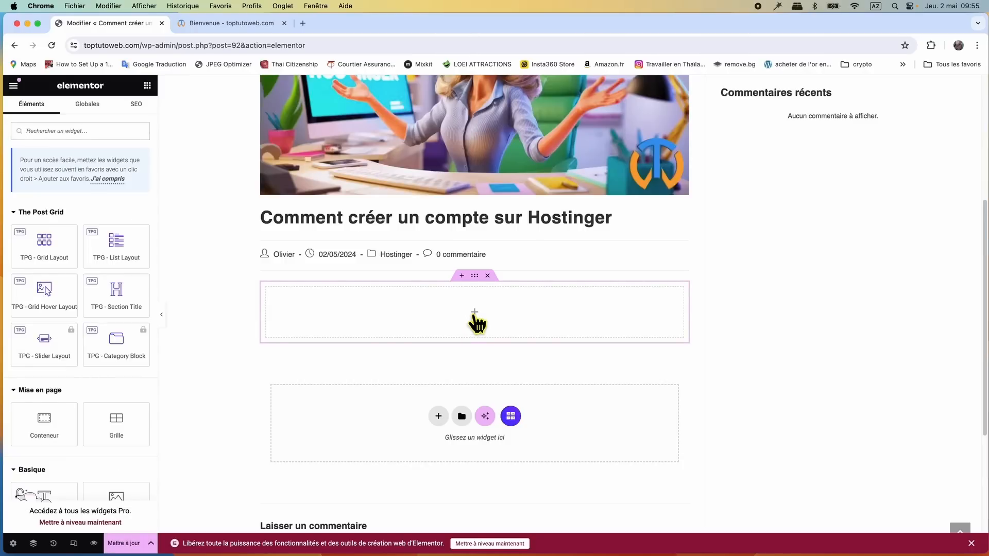
{"action": "scroll", "coordinate": [141, 410], "scroll_direction": "down", "scroll_amount": 5}
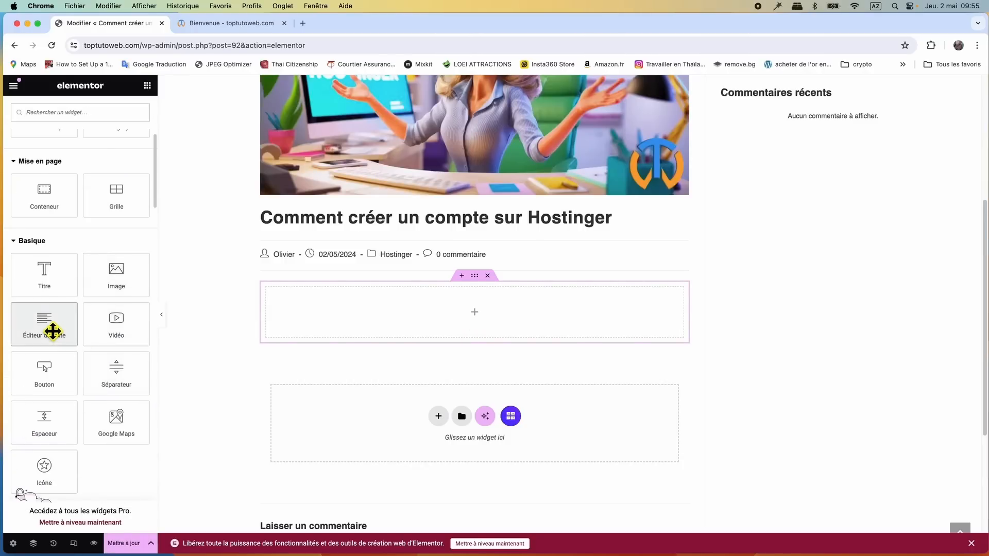
{"action": "left_click_drag", "start_coordinate": [53, 331], "coordinate": [431, 311]}
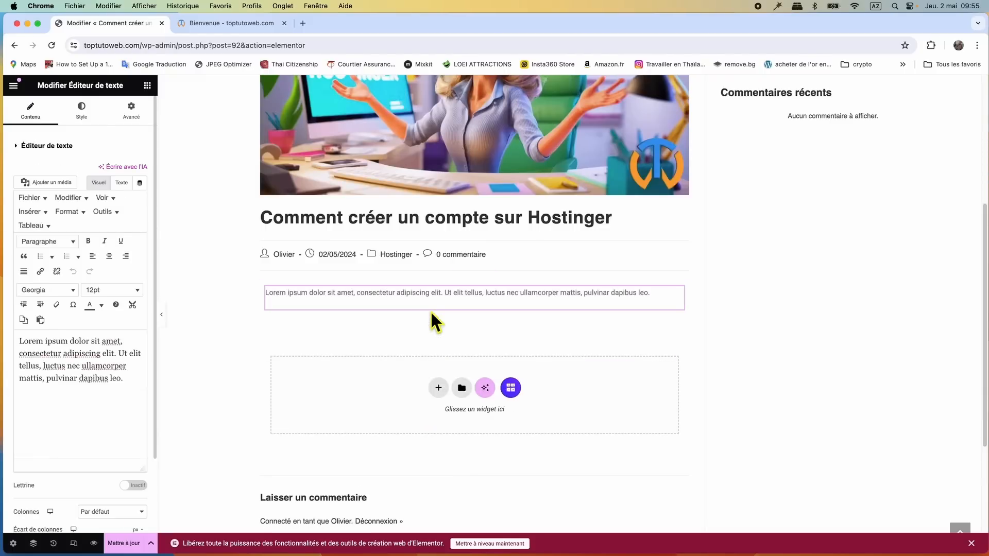
Copy the standard Lorem Ipsum passage from lipsum.com in a new browser tab, then close that tab
{"action": "left_click", "coordinate": [303, 23]}
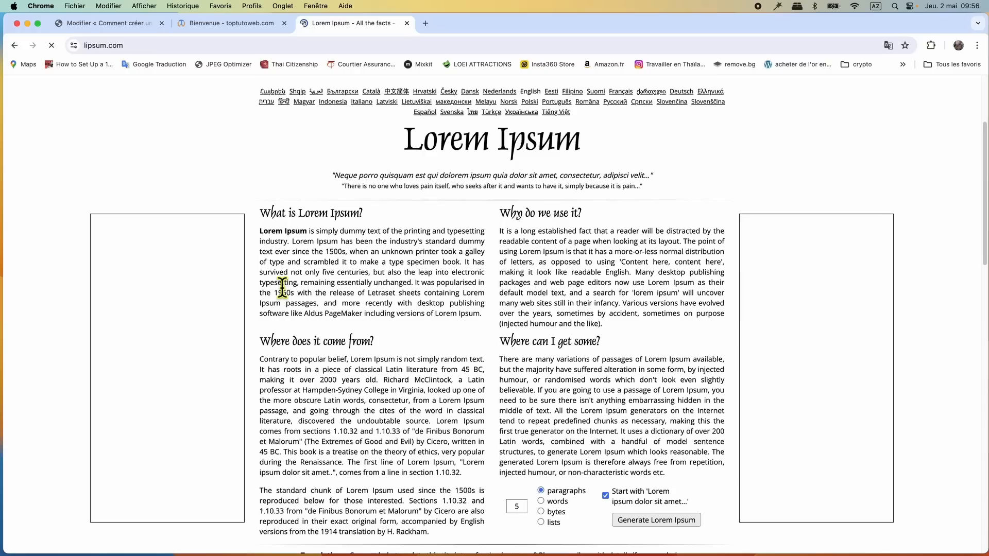
{"action": "scroll", "coordinate": [283, 282], "scroll_direction": "down", "scroll_amount": 10}
{"action": "left_click_drag", "start_coordinate": [262, 349], "coordinate": [453, 392]}
{"action": "key", "text": "super+c"}
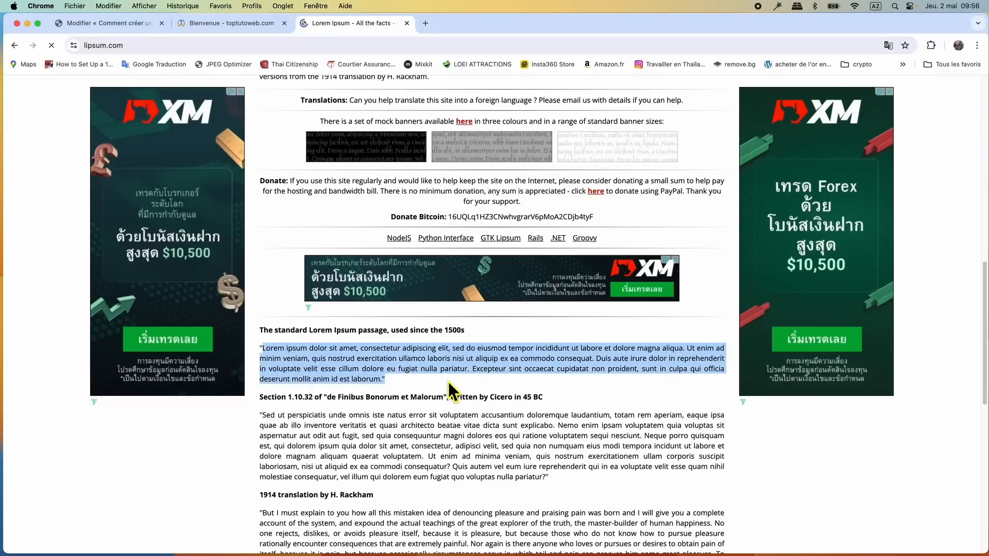
{"action": "key", "text": "super+w"}
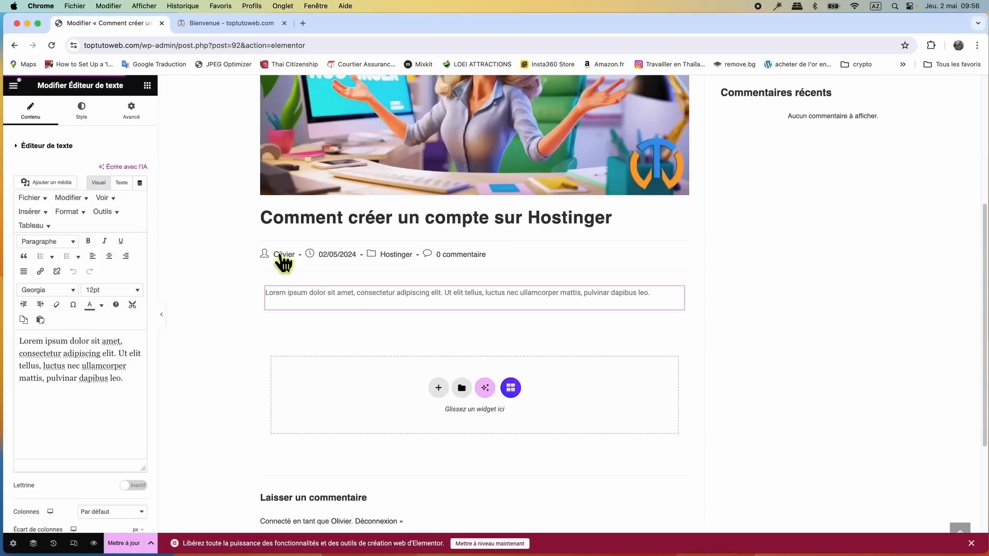
Replace the text widget's placeholder with the copied Lorem Ipsum passage and widen the Elementor editing panel
{"action": "left_click", "coordinate": [128, 389]}
{"action": "key", "text": "super+a"}
{"action": "key", "text": "super+v"}
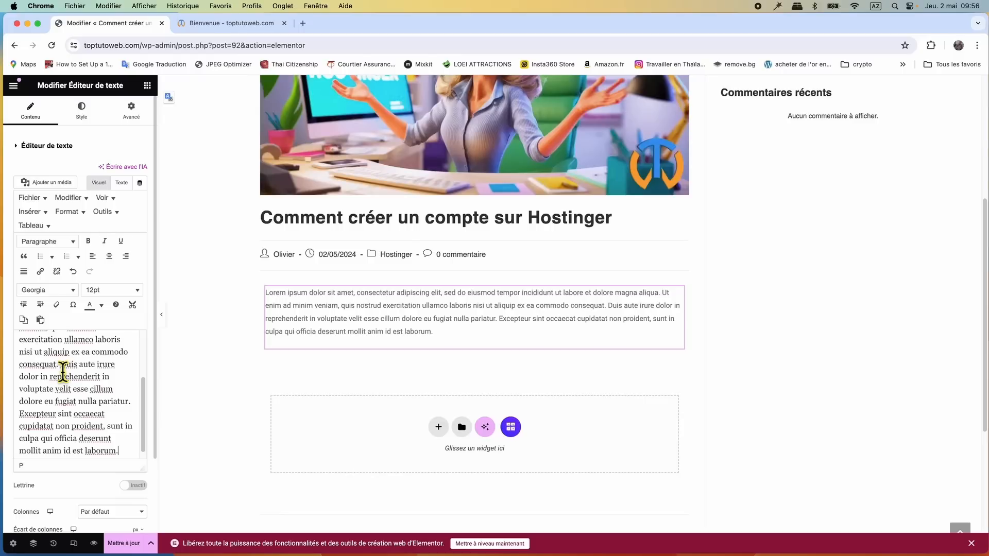
{"action": "scroll", "coordinate": [64, 371], "scroll_direction": "up", "scroll_amount": 5}
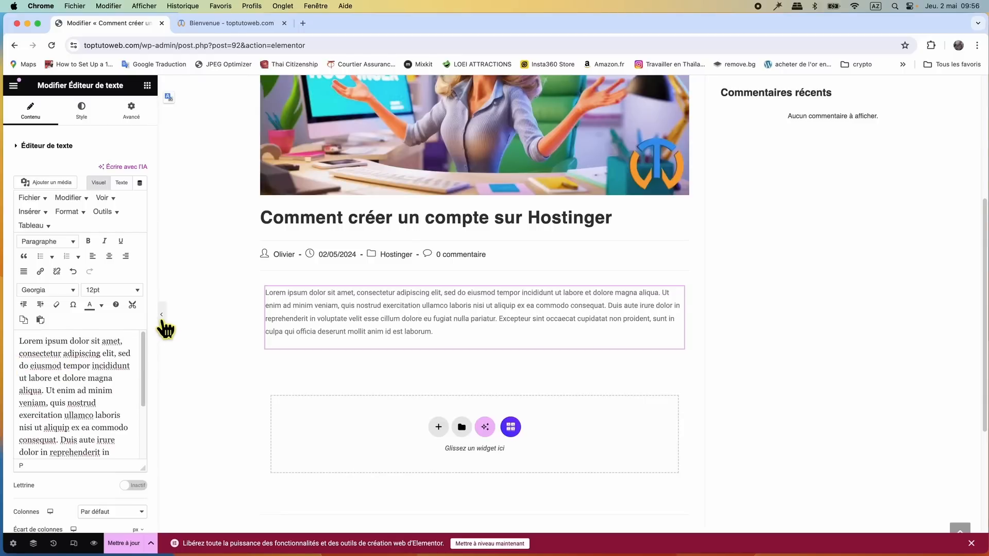
{"action": "left_click_drag", "start_coordinate": [157, 320], "coordinate": [417, 329]}
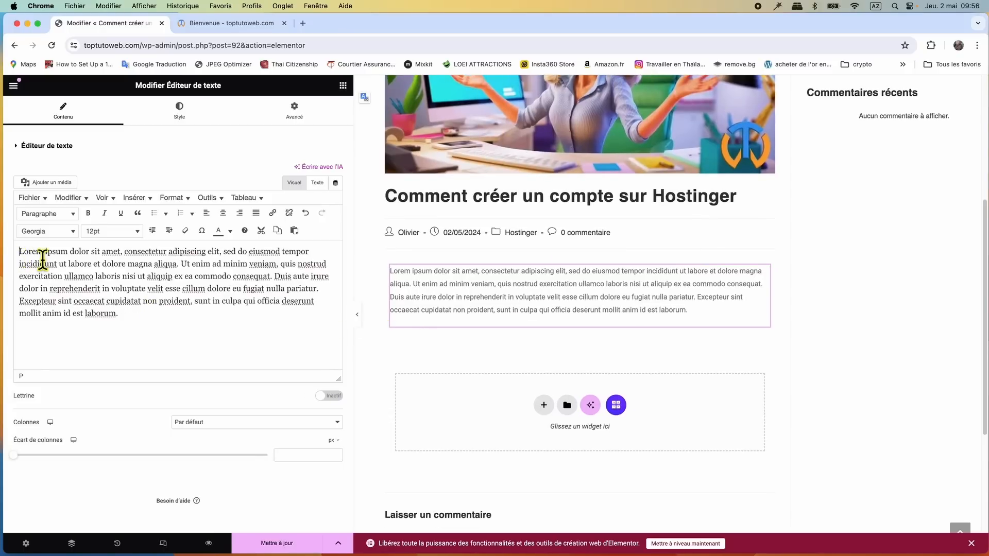
Insert four separate lines, "Titre 1", "Titre 2", "Titre 3" and "Titre 4", above the Lorem Ipsum paragraph
{"action": "left_click", "coordinate": [22, 258]}
{"action": "key", "text": "Return"}
{"action": "key", "text": "Return"}
{"action": "key", "text": "Up"}
{"action": "key", "text": "Up"}
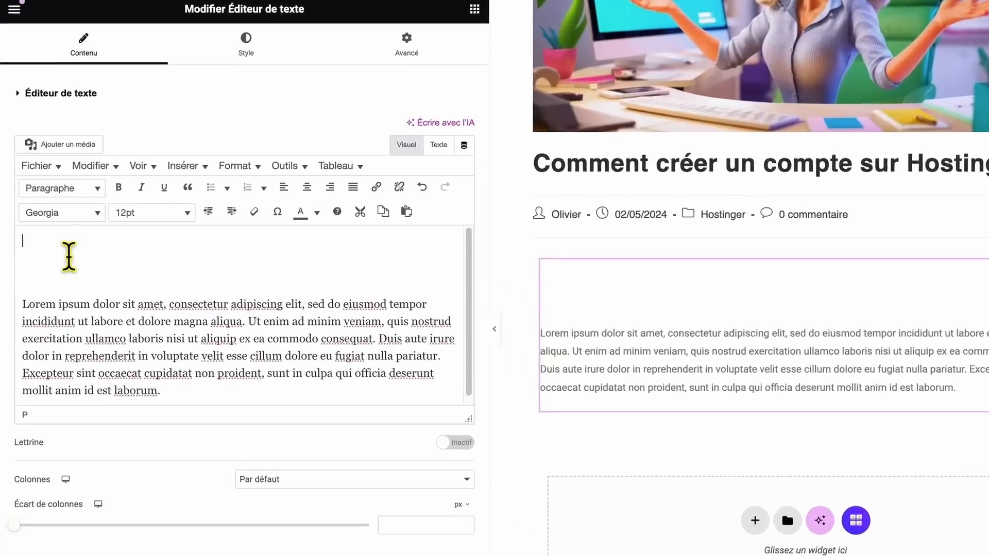
{"action": "type", "text": "Titre 1"}
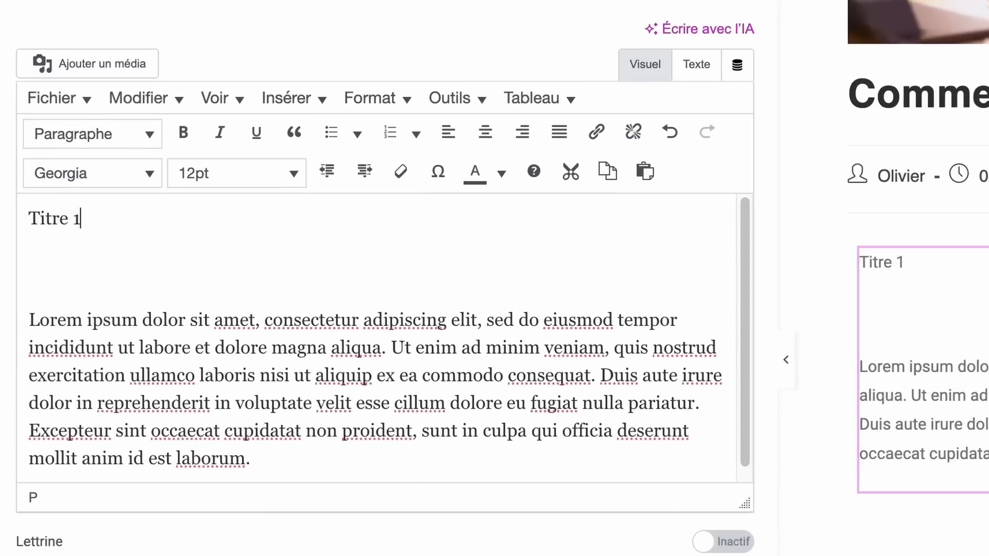
{"action": "key", "text": "Return"}
{"action": "type", "text": "Titre 2"}
{"action": "key", "text": "Down"}
{"action": "type", "text": "Titre 3"}
{"action": "key", "text": "Return"}
{"action": "type", "text": "Titre 4"}
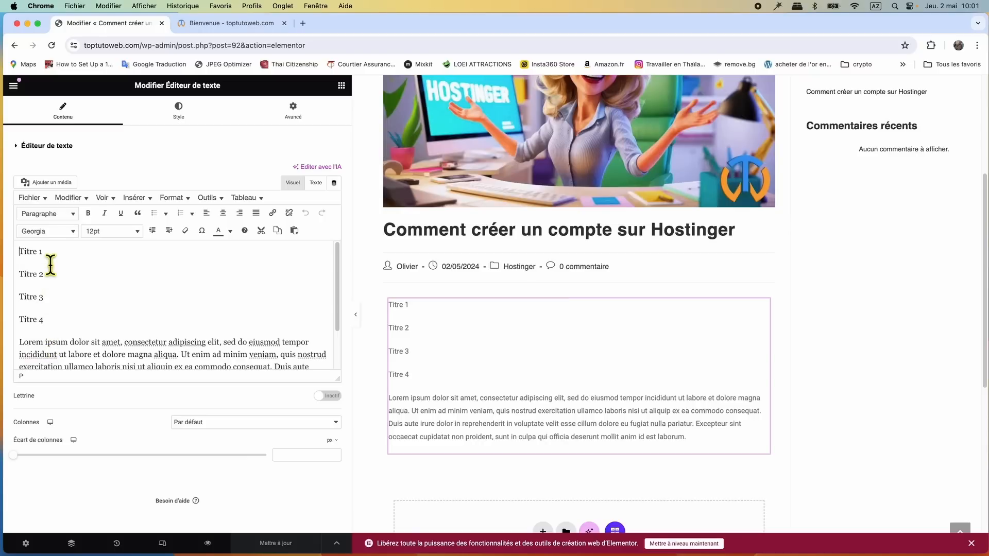
Apply the matching heading styles Titre 1, Titre 2, Titre 3 and Titre 4 to the four title lines
{"action": "left_click_drag", "start_coordinate": [49, 256], "coordinate": [23, 260]}
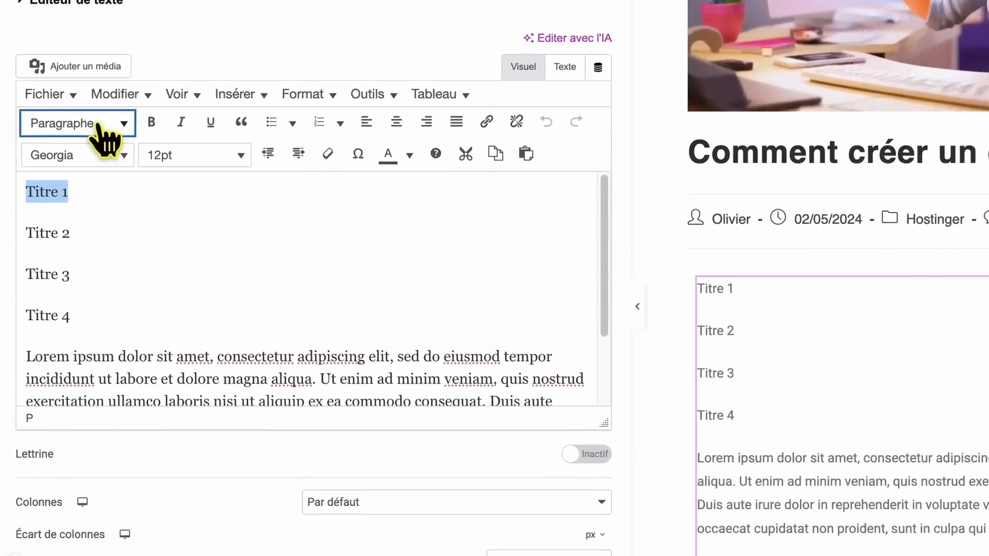
{"action": "left_click", "coordinate": [119, 123]}
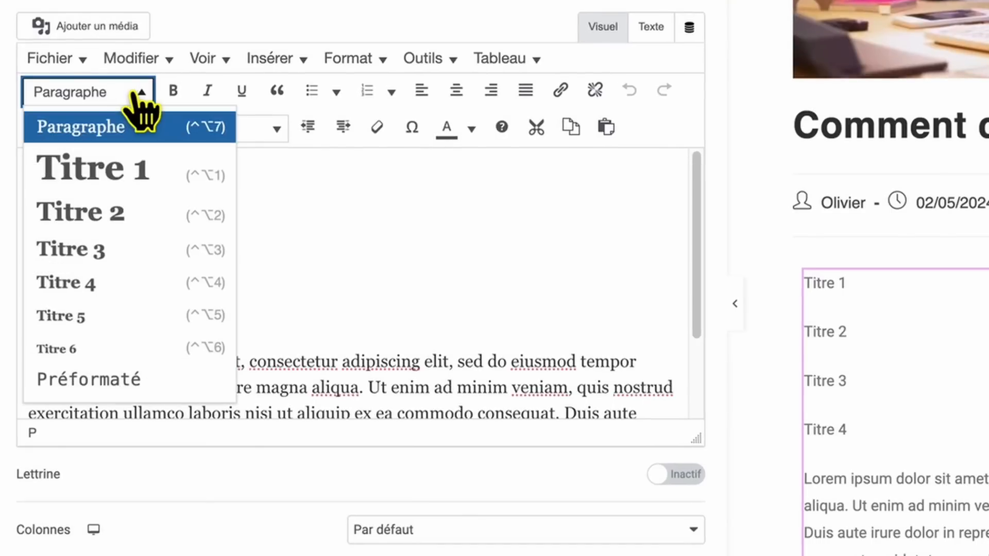
{"action": "left_click", "coordinate": [129, 170]}
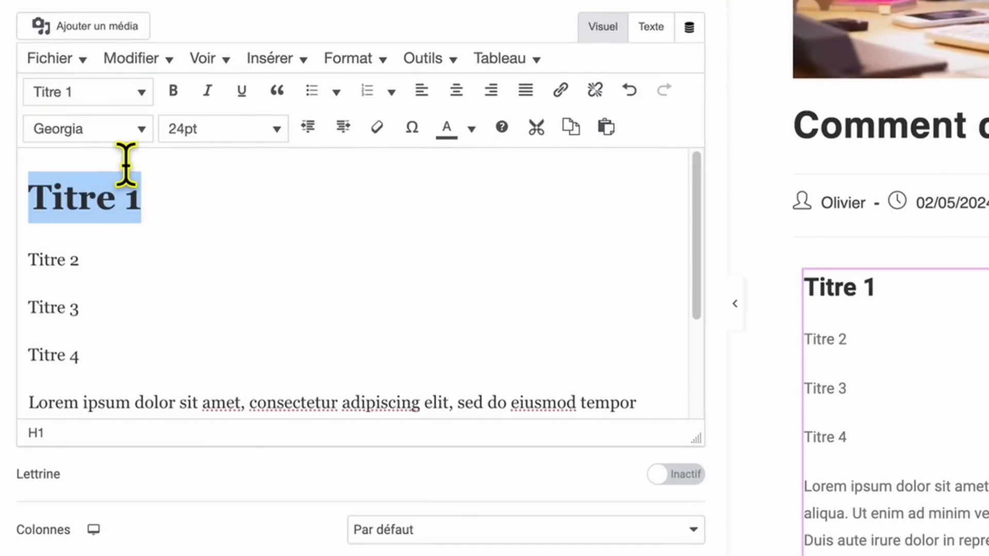
{"action": "left_click_drag", "start_coordinate": [82, 259], "coordinate": [44, 278]}
{"action": "left_click", "coordinate": [94, 92]}
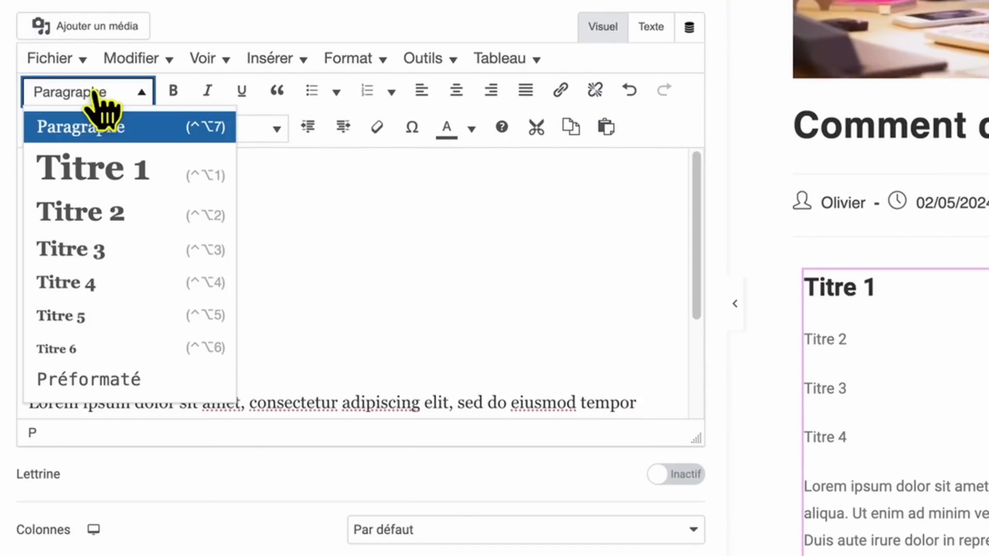
{"action": "left_click", "coordinate": [99, 216]}
{"action": "left_click_drag", "start_coordinate": [86, 333], "coordinate": [40, 345]}
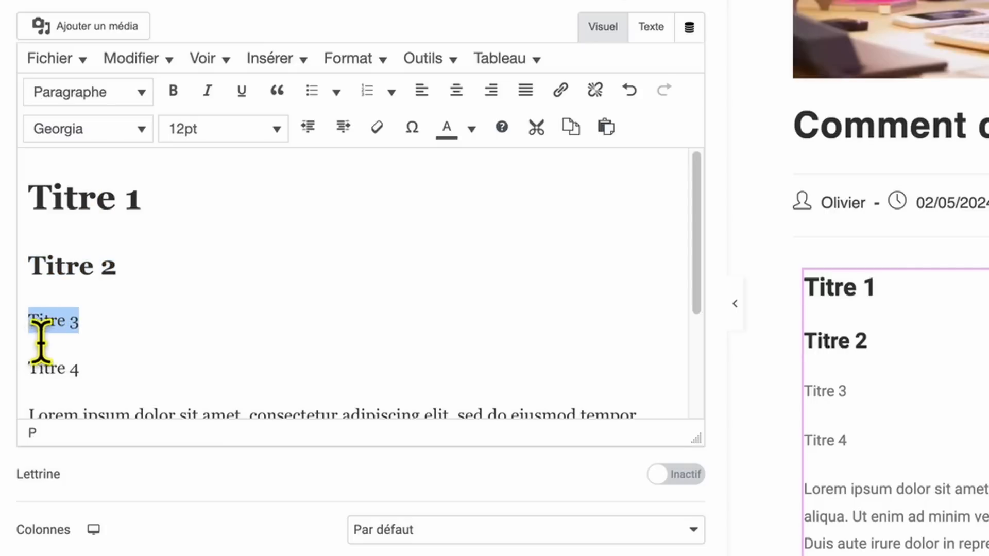
{"action": "left_click", "coordinate": [90, 95]}
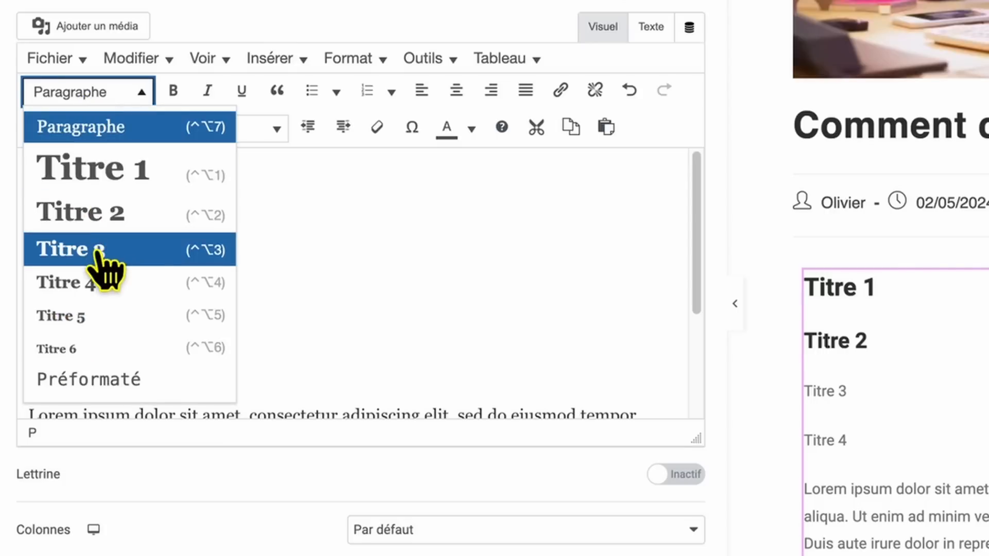
{"action": "left_click", "coordinate": [95, 252]}
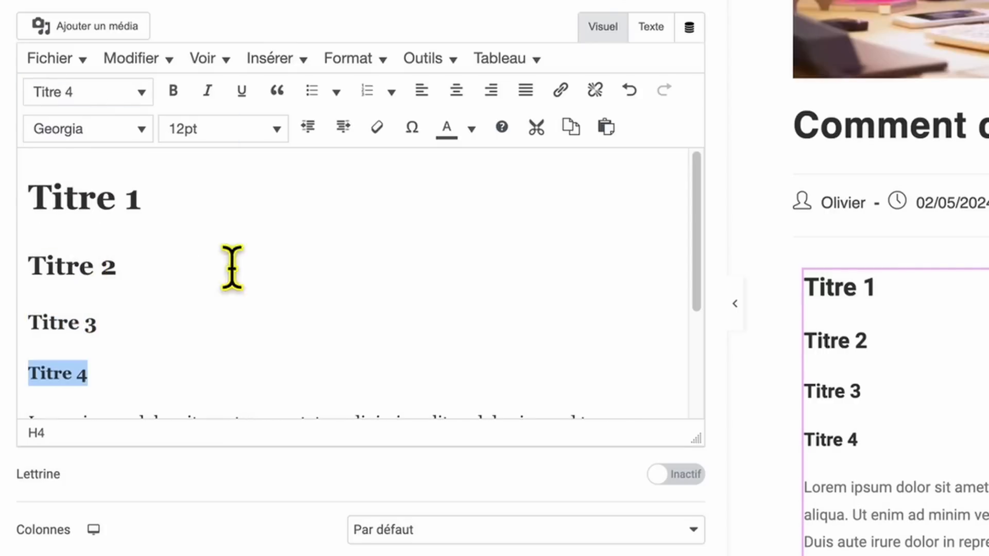
Select the whole Lorem Ipsum text below the headings and apply the Paragraphe style to it
{"action": "scroll", "coordinate": [291, 283], "scroll_direction": "down", "scroll_amount": 5}
{"action": "left_click_drag", "start_coordinate": [354, 420], "coordinate": [30, 255]}
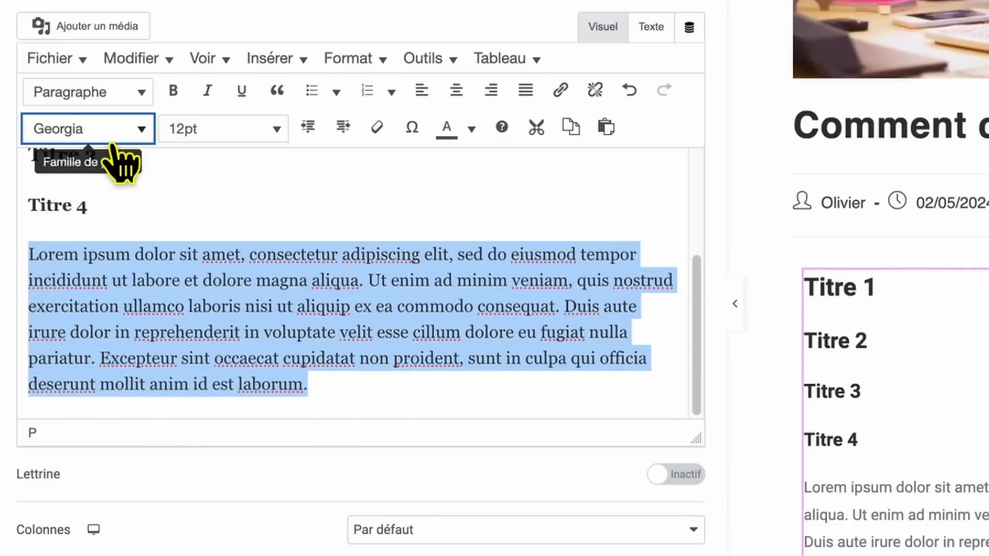
{"action": "left_click", "coordinate": [116, 93]}
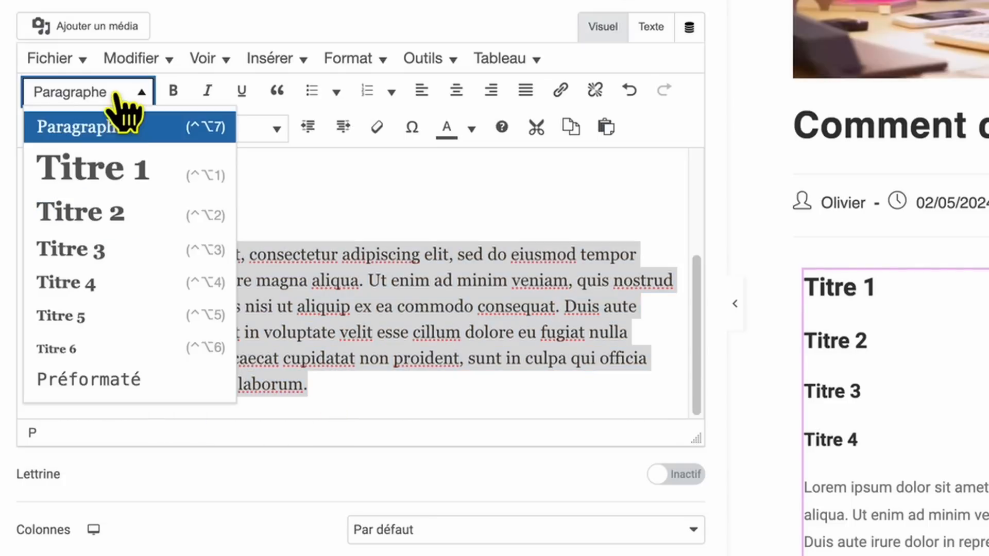
{"action": "left_click", "coordinate": [107, 141]}
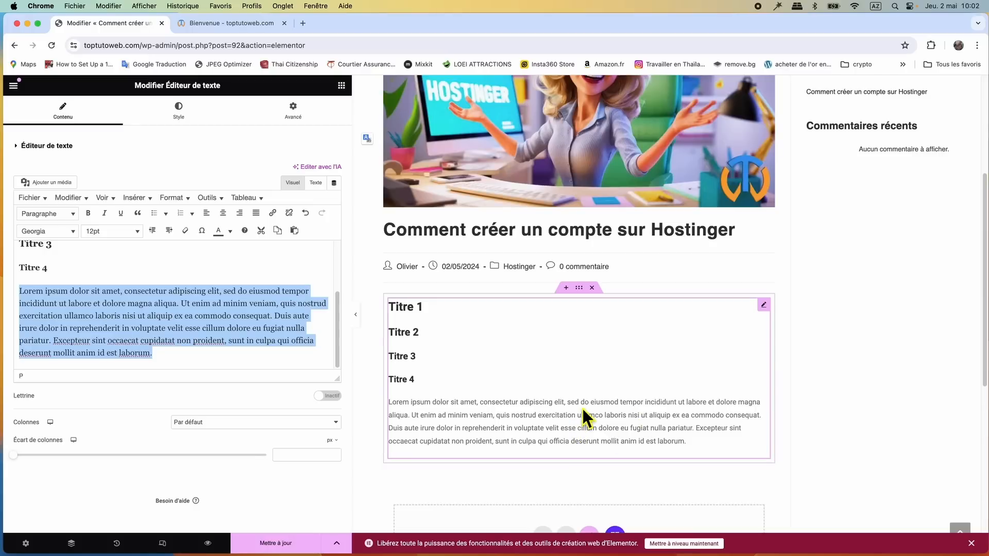
Update the Hostinger post with its new headings and text, and exit Elementor to the list of articles
{"action": "left_click", "coordinate": [277, 545]}
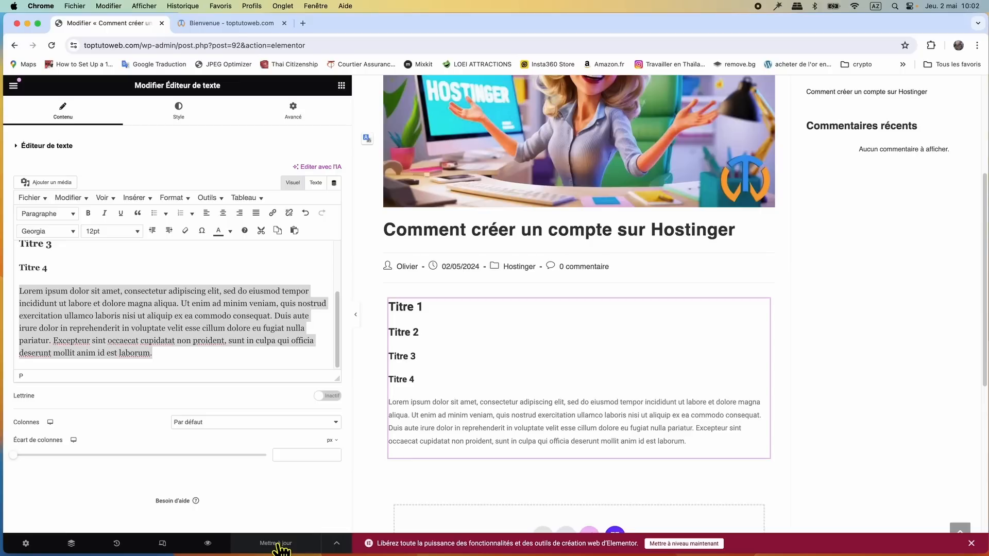
{"action": "left_click", "coordinate": [15, 86]}
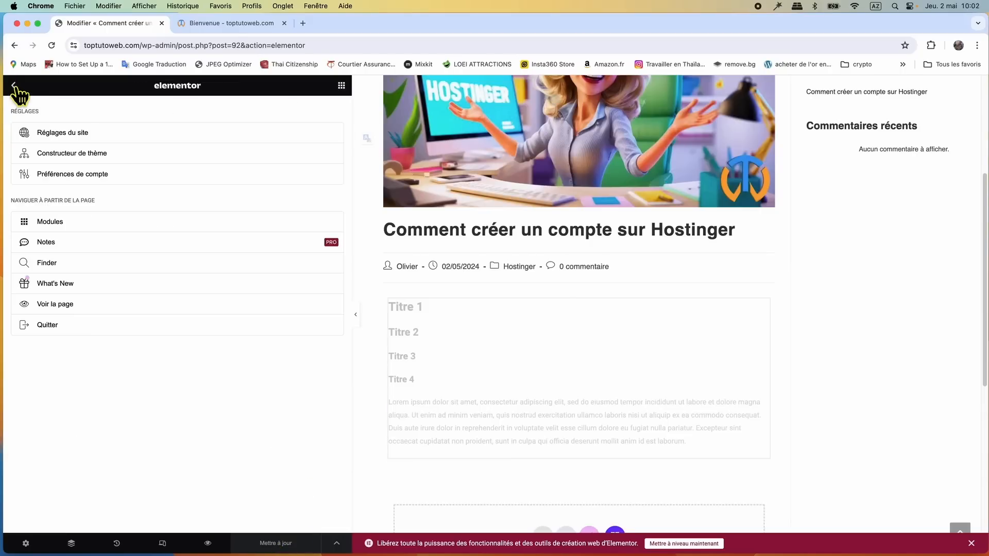
{"action": "left_click", "coordinate": [48, 325]}
{"action": "left_click", "coordinate": [19, 93]}
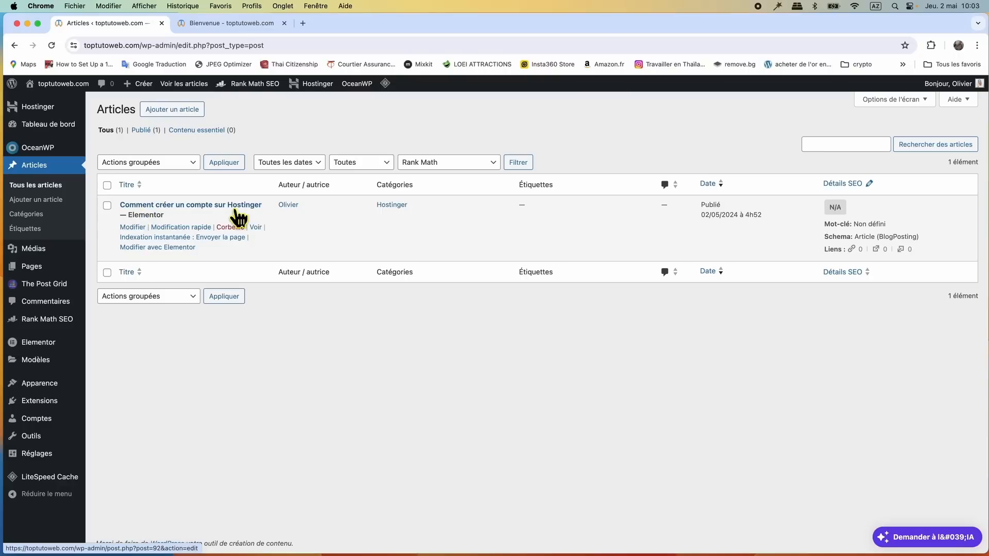
View the published article "Comment créer un compte sur Hostinger" and examine its headings and paragraph
{"action": "left_click", "coordinate": [256, 227]}
{"action": "scroll", "coordinate": [402, 321], "scroll_direction": "down", "scroll_amount": 8}
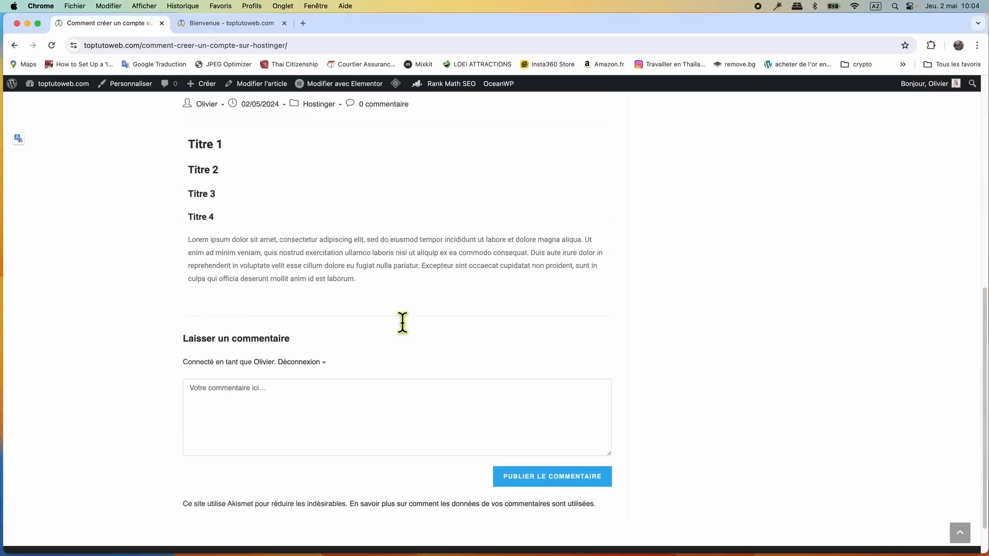
{"action": "scroll", "coordinate": [401, 320], "scroll_direction": "up", "scroll_amount": 8}
{"action": "scroll", "coordinate": [403, 320], "scroll_direction": "down", "scroll_amount": 5}
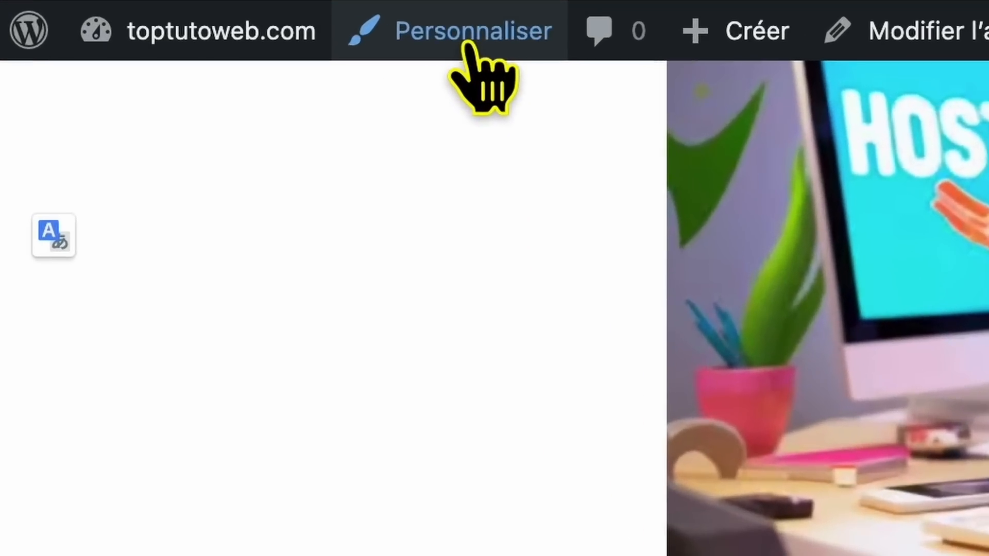
Open the theme customizer from the article page and look over the header, featured image and text in the preview
{"action": "left_click", "coordinate": [145, 84]}
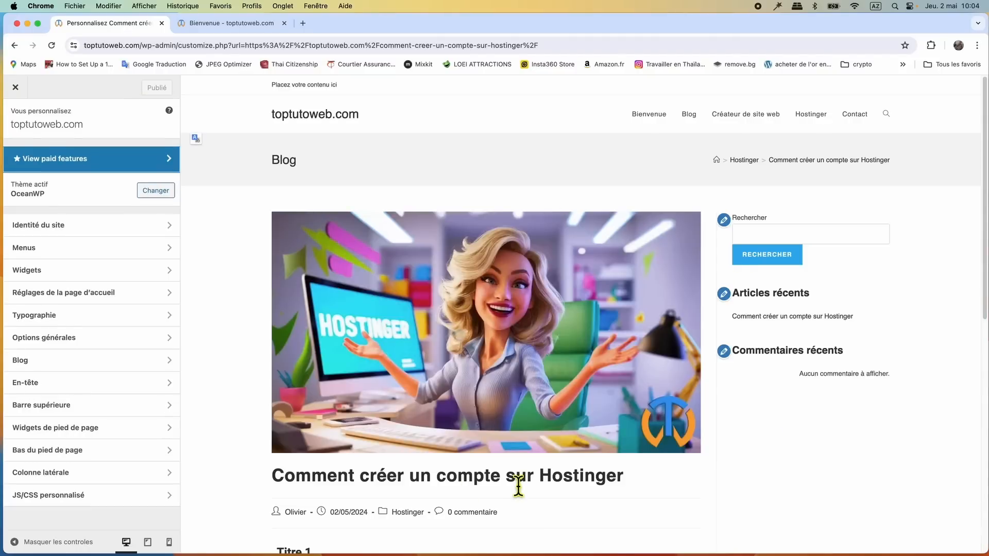
{"action": "scroll", "coordinate": [519, 479], "scroll_direction": "down", "scroll_amount": 5}
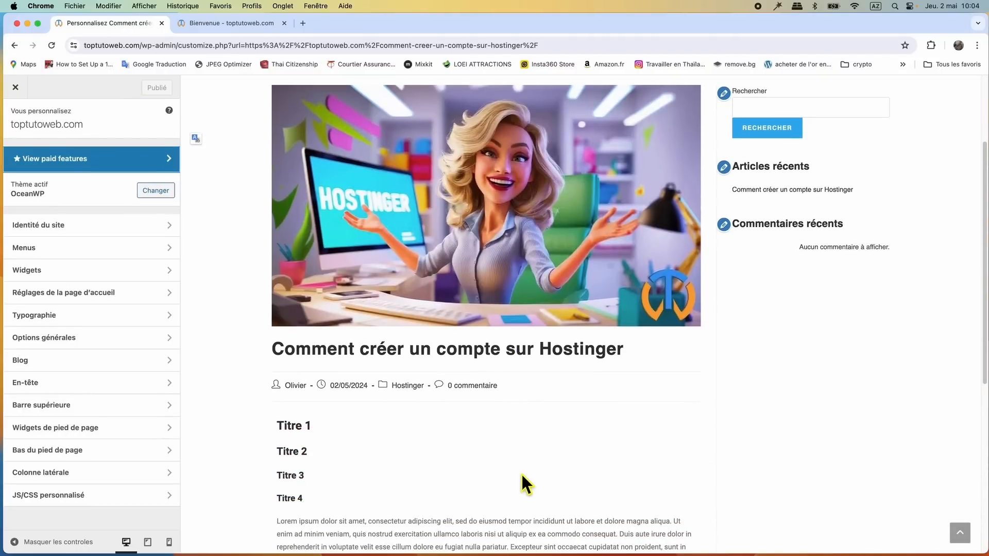
{"action": "scroll", "coordinate": [560, 207], "scroll_direction": "up", "scroll_amount": 5}
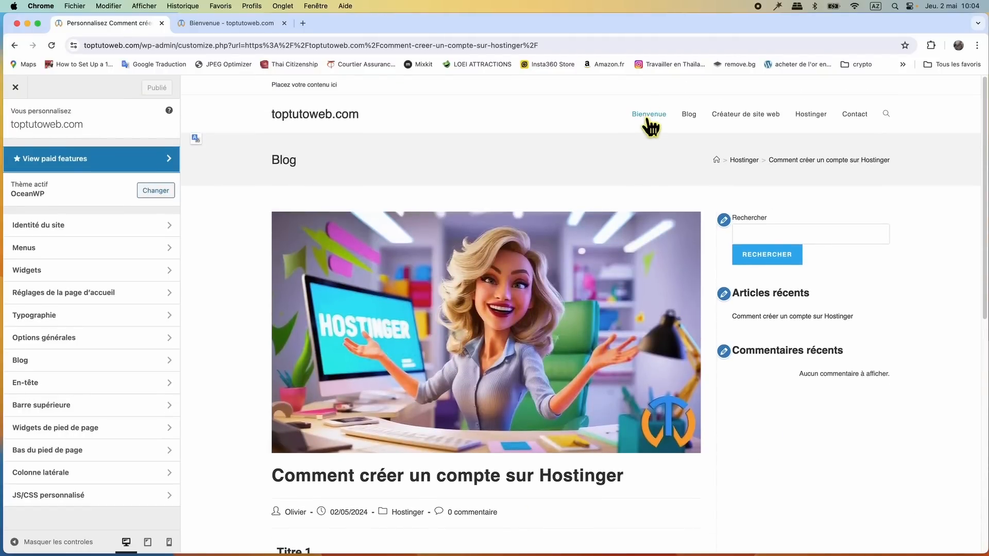
{"action": "scroll", "coordinate": [557, 331], "scroll_direction": "down", "scroll_amount": 7}
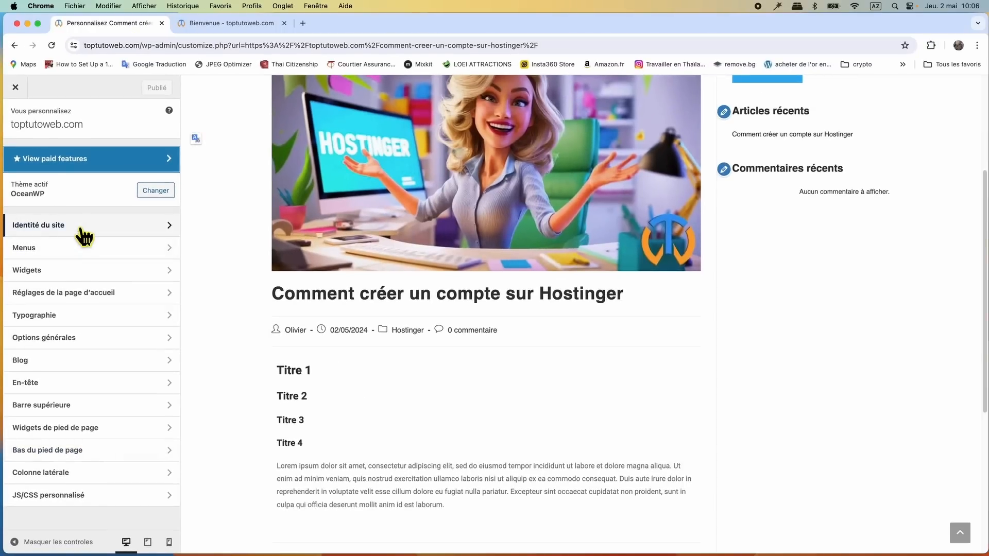
{"action": "scroll", "coordinate": [224, 246], "scroll_direction": "up", "scroll_amount": 4}
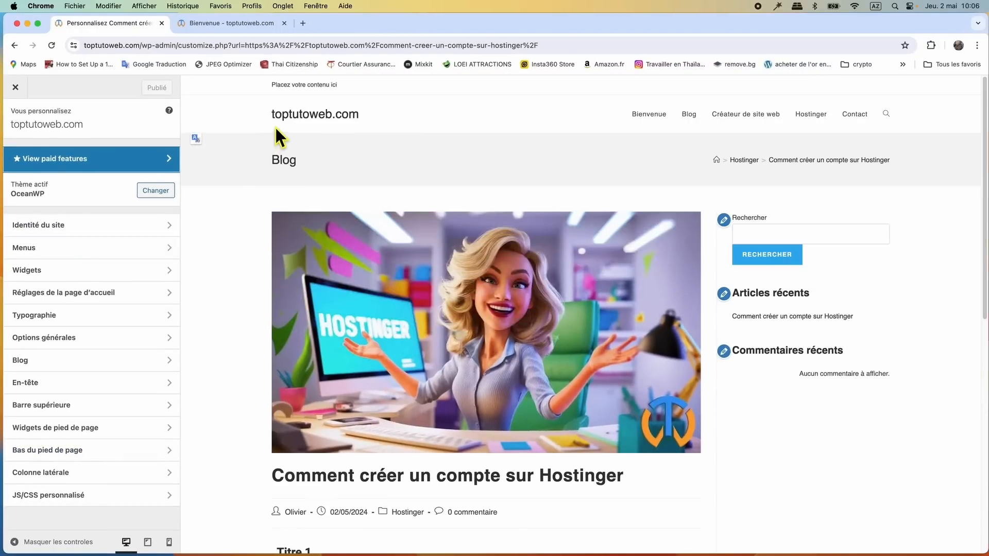
Clear the site title in the Identité du site settings and return to the main customizer sections
{"action": "left_click", "coordinate": [106, 227]}
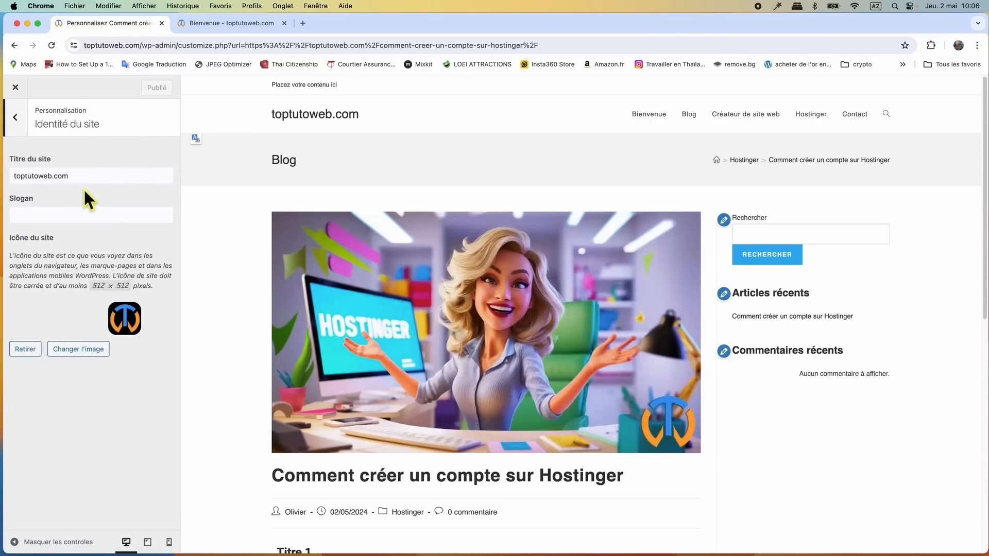
{"action": "left_click_drag", "start_coordinate": [77, 175], "coordinate": [9, 177]}
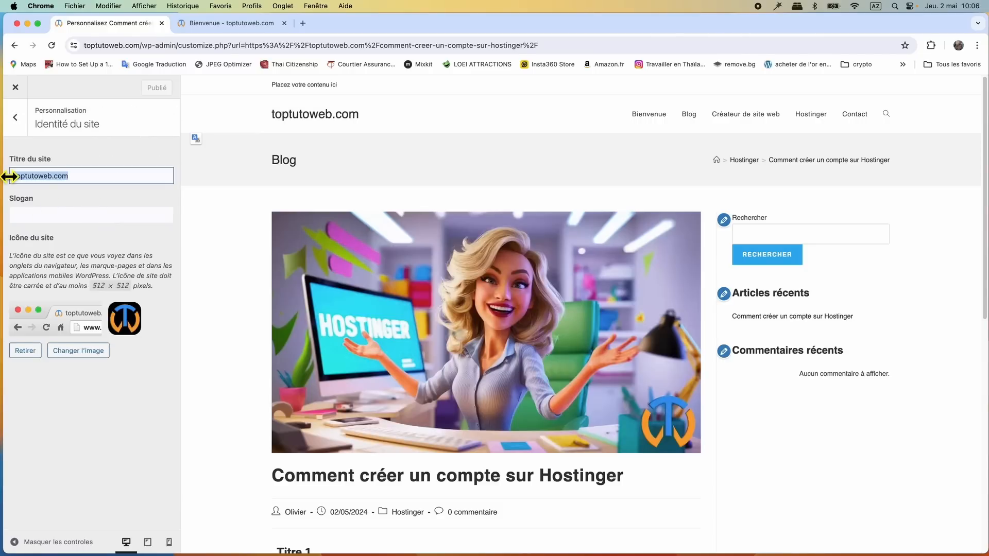
{"action": "key", "text": "BackSpace"}
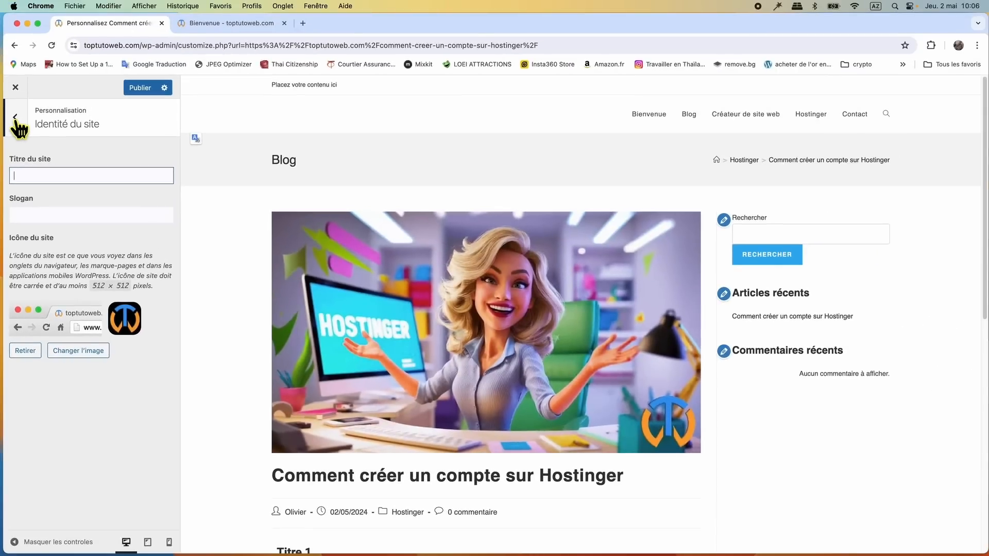
{"action": "left_click", "coordinate": [15, 118]}
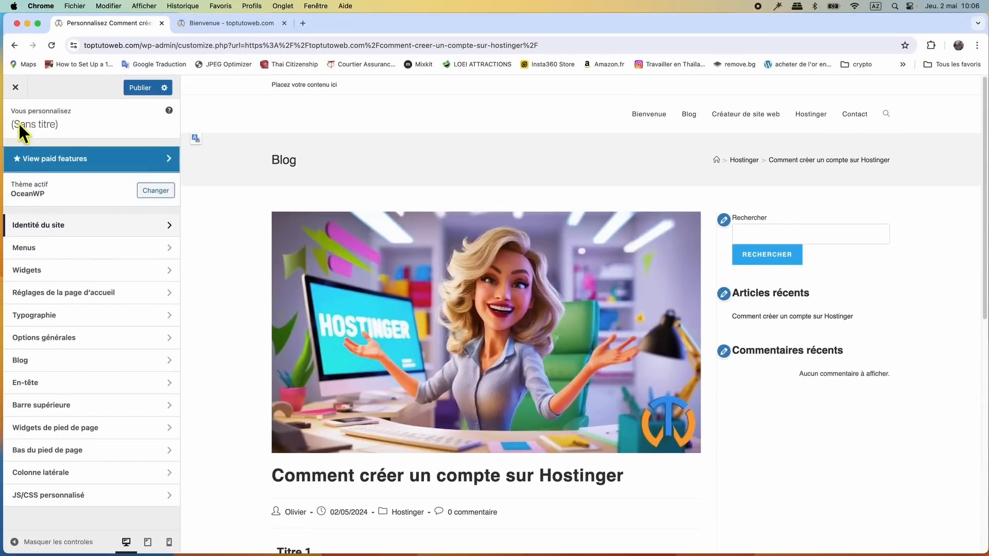
Try assigning Menu1 to the Barre supérieure location, remove that assignment, and return to the main customizer sections
{"action": "left_click", "coordinate": [67, 252]}
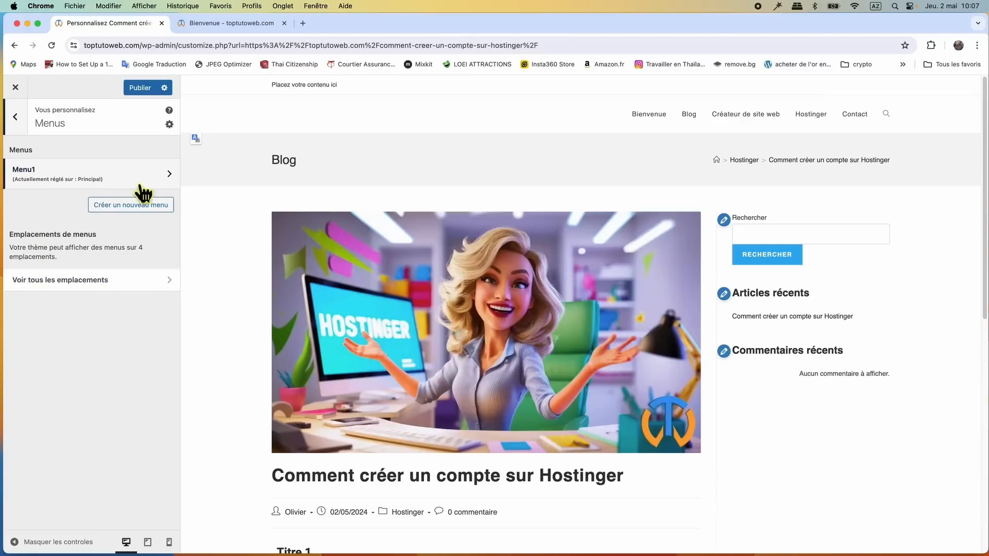
{"action": "left_click", "coordinate": [170, 175]}
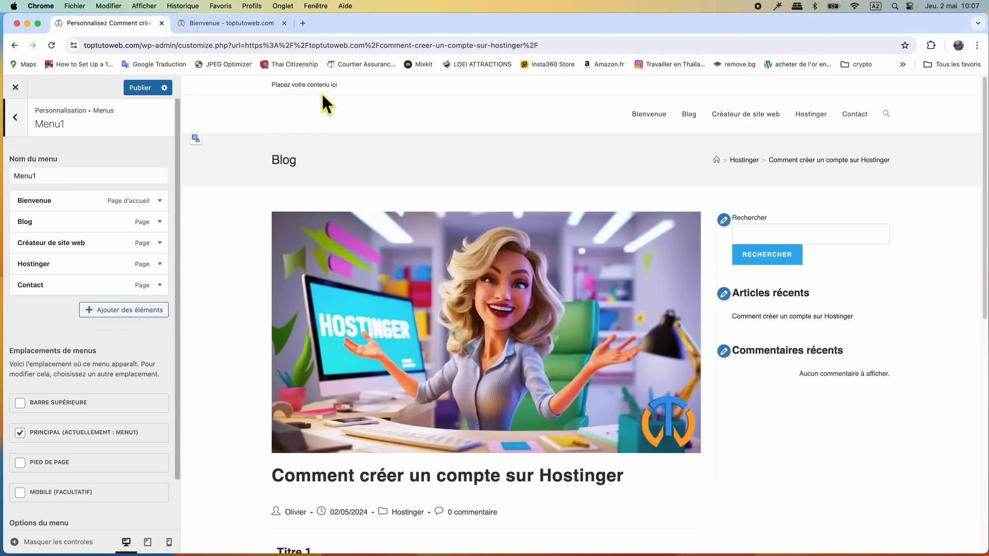
{"action": "left_click", "coordinate": [20, 404]}
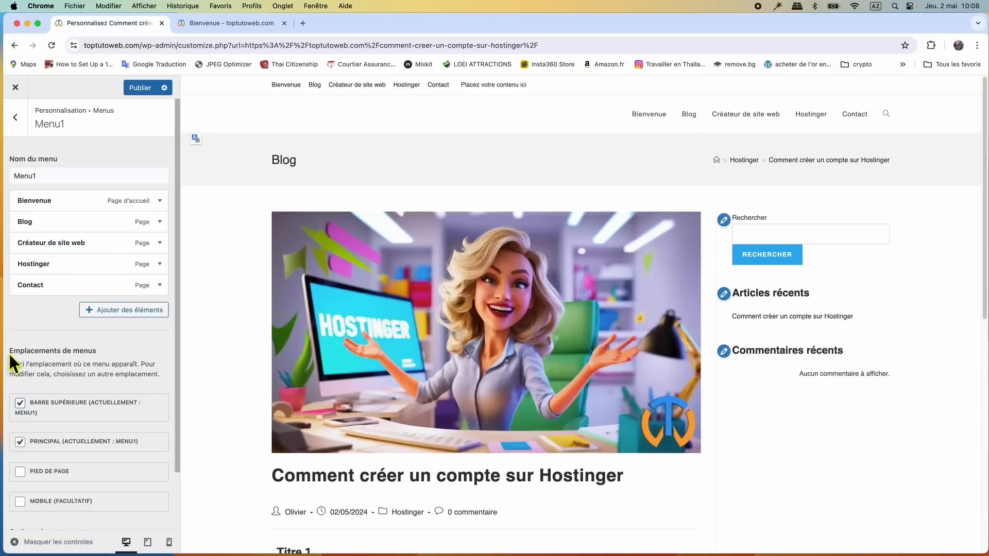
{"action": "left_click", "coordinate": [20, 404]}
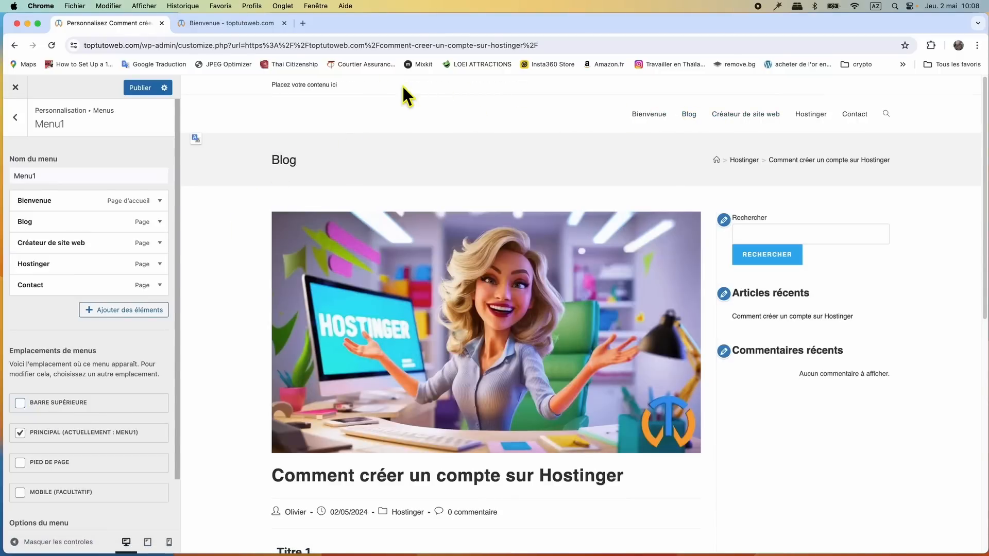
{"action": "left_click", "coordinate": [16, 117]}
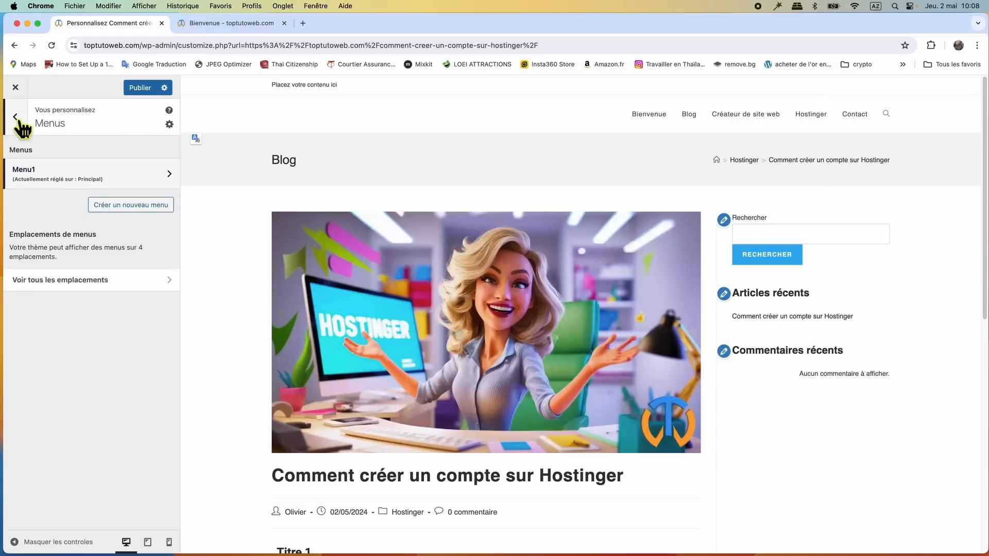
{"action": "left_click", "coordinate": [15, 118]}
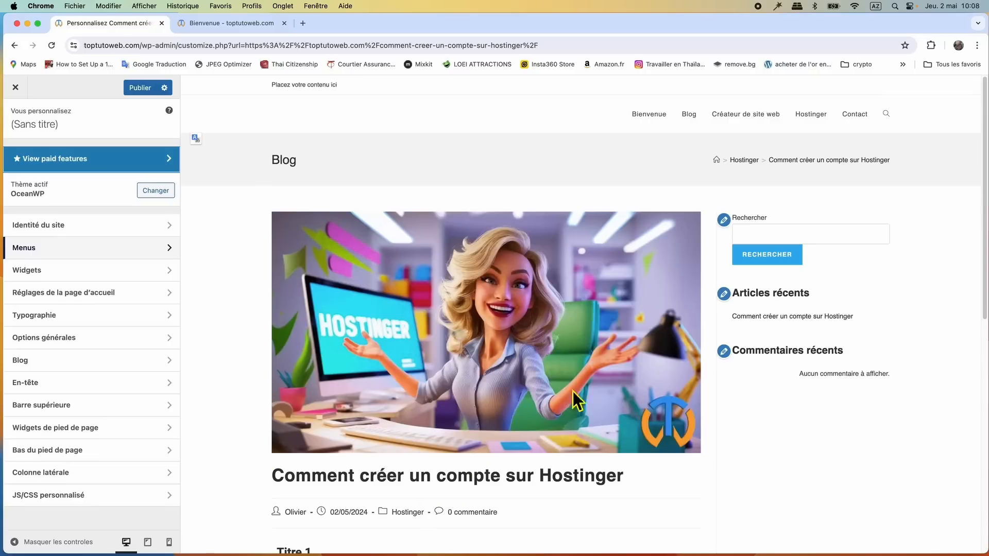
Review the Widgets areas and the Réglages de la page d'accueil options in the customizer
{"action": "left_click", "coordinate": [136, 272]}
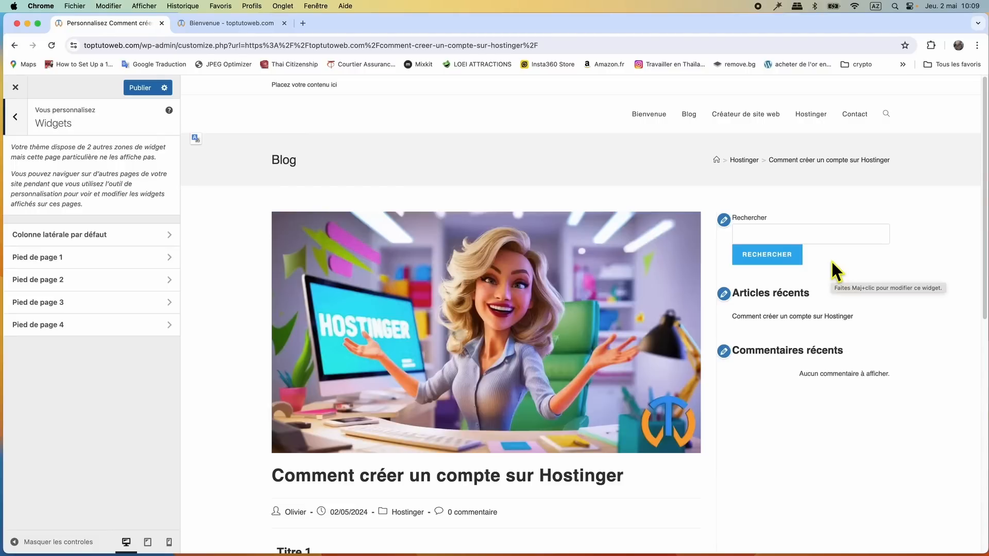
{"action": "left_click", "coordinate": [19, 123]}
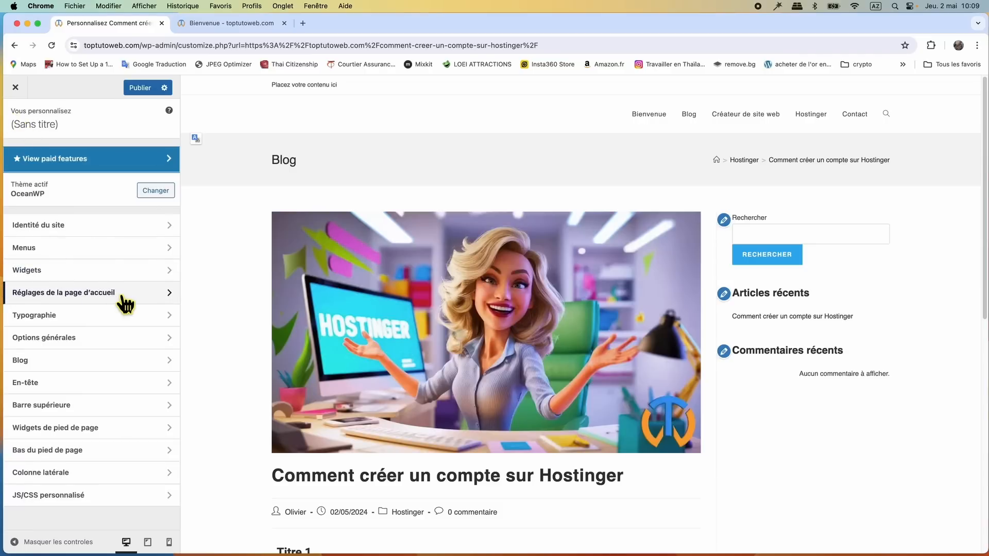
{"action": "left_click", "coordinate": [124, 303]}
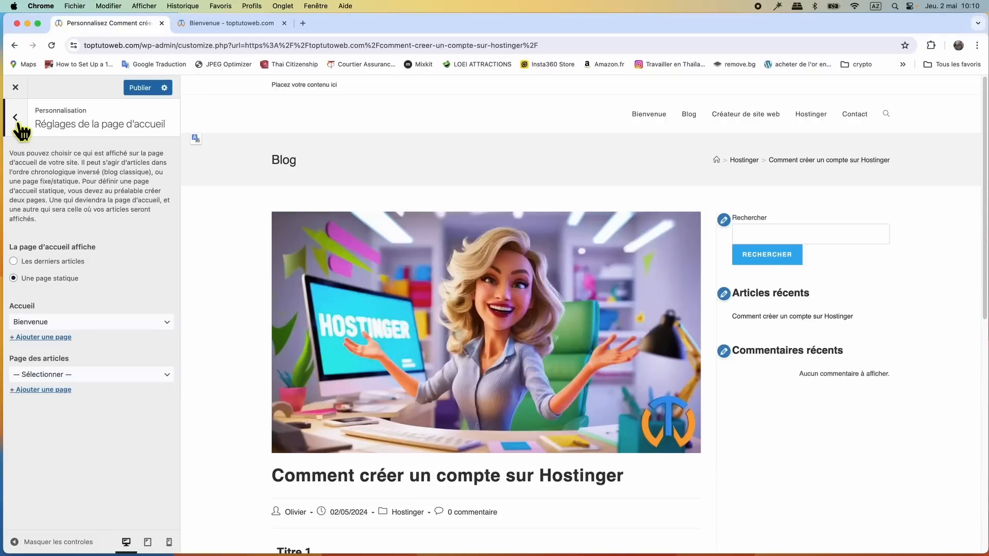
{"action": "left_click", "coordinate": [19, 128]}
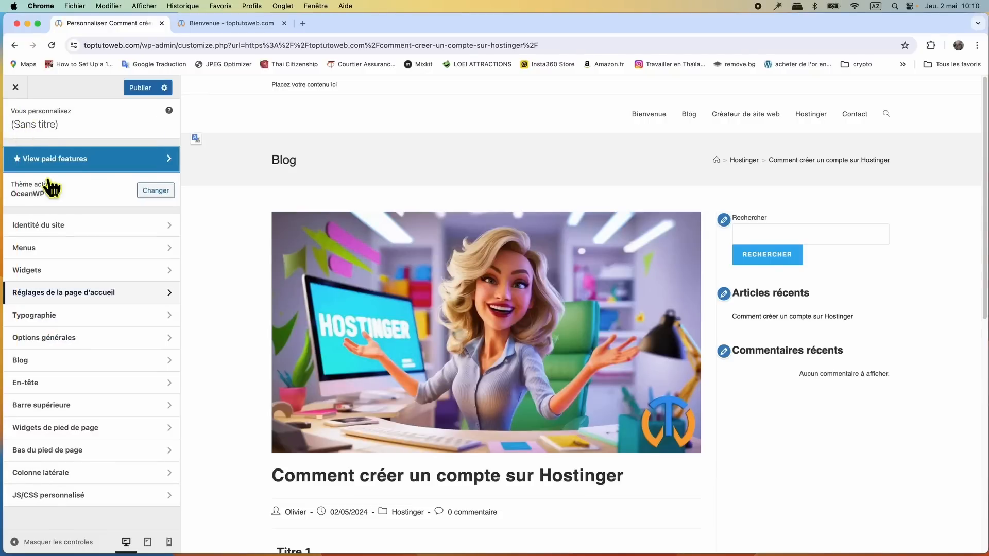
Look through the Typographie categories and open the Corps de page settings with the article's text in the preview
{"action": "left_click", "coordinate": [107, 317]}
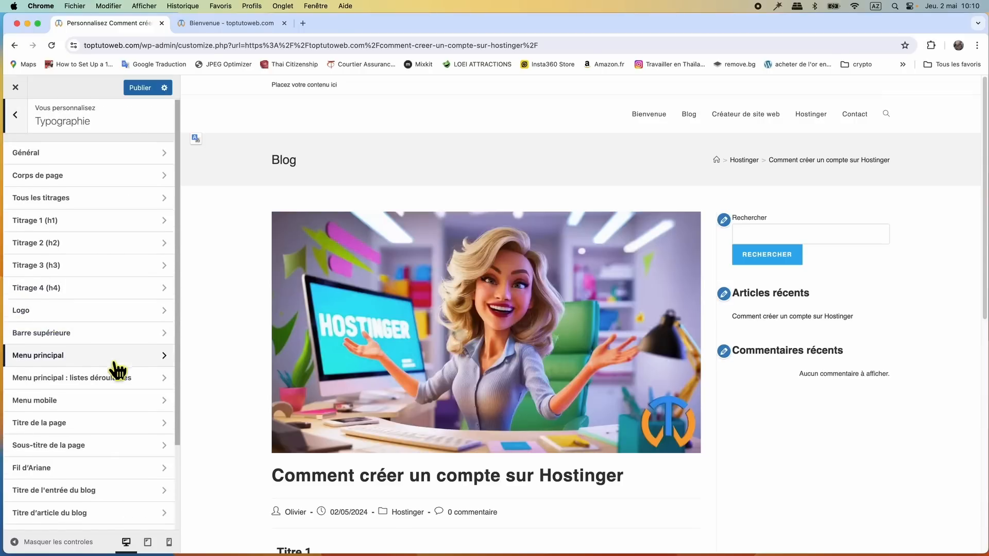
{"action": "scroll", "coordinate": [116, 369], "scroll_direction": "down", "scroll_amount": 3}
{"action": "scroll", "coordinate": [116, 367], "scroll_direction": "down", "scroll_amount": 1}
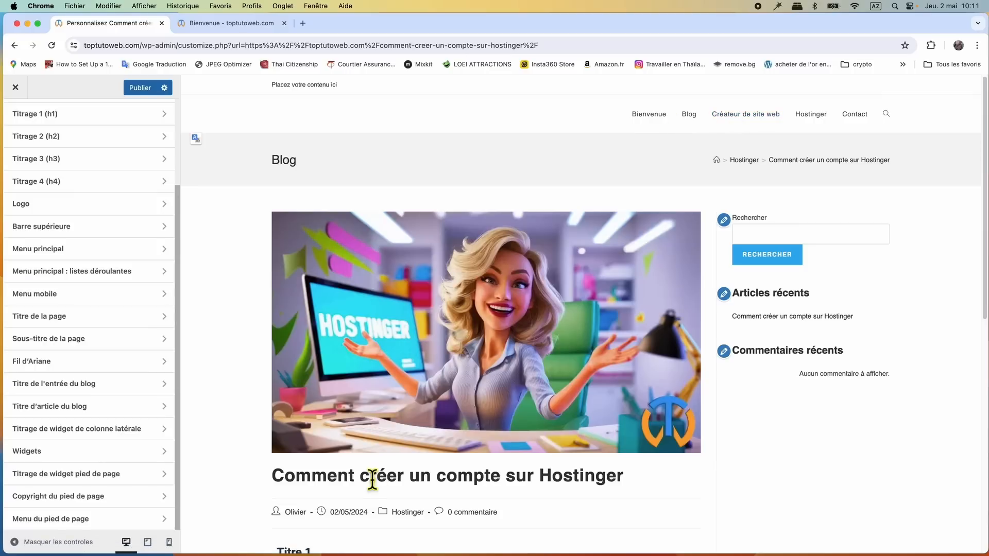
{"action": "scroll", "coordinate": [475, 494], "scroll_direction": "down", "scroll_amount": 5}
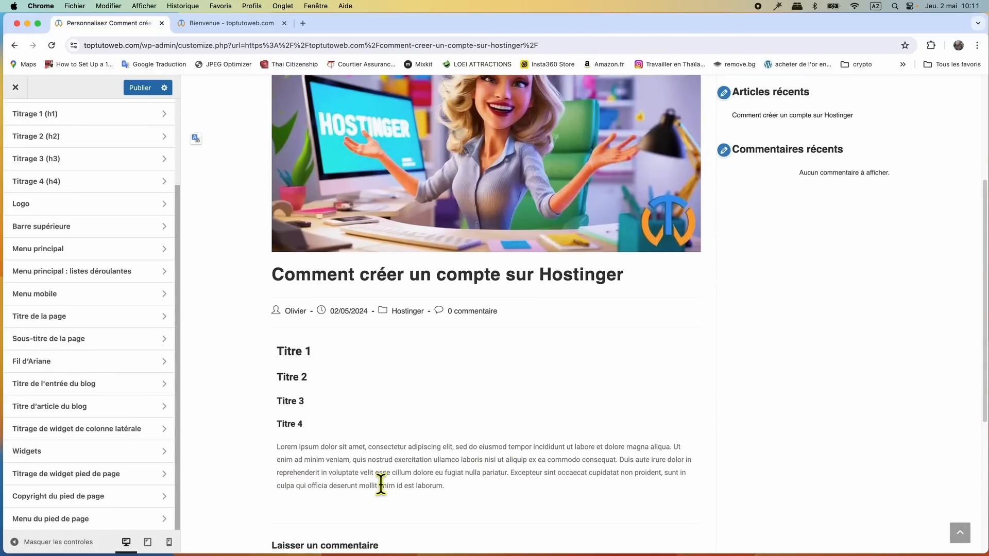
{"action": "scroll", "coordinate": [117, 360], "scroll_direction": "up", "scroll_amount": 1}
{"action": "scroll", "coordinate": [117, 345], "scroll_direction": "up", "scroll_amount": 3}
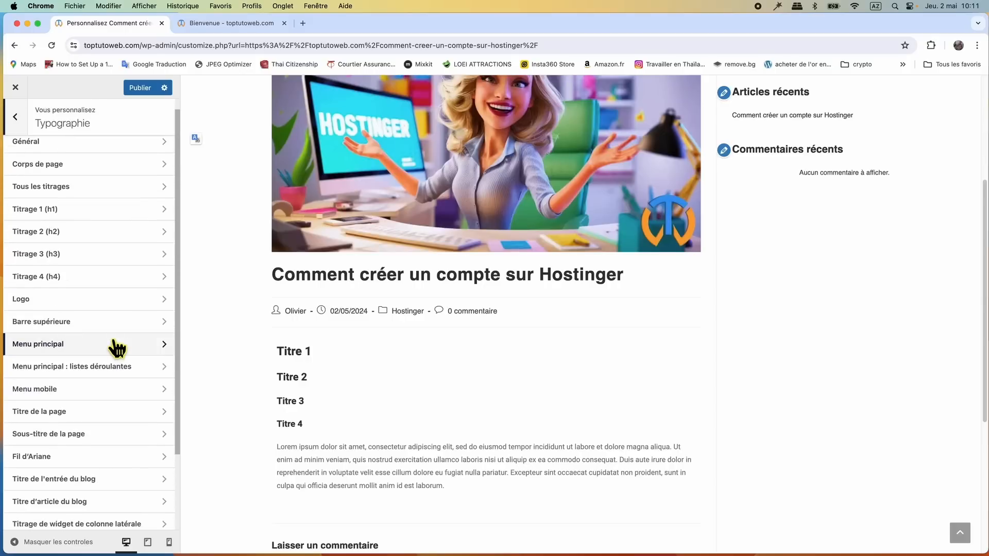
{"action": "left_click", "coordinate": [84, 187]}
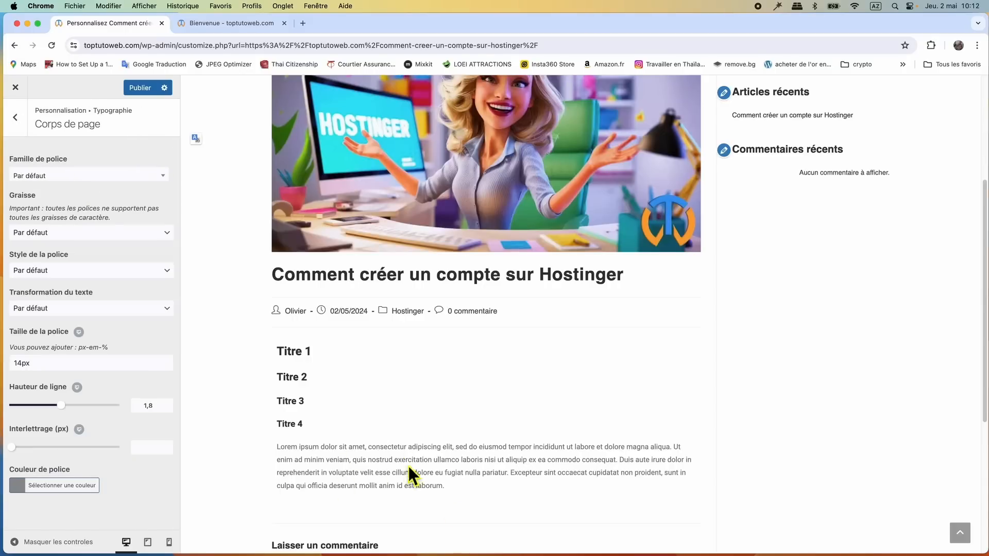
{"action": "scroll", "coordinate": [502, 453], "scroll_direction": "down", "scroll_amount": 4}
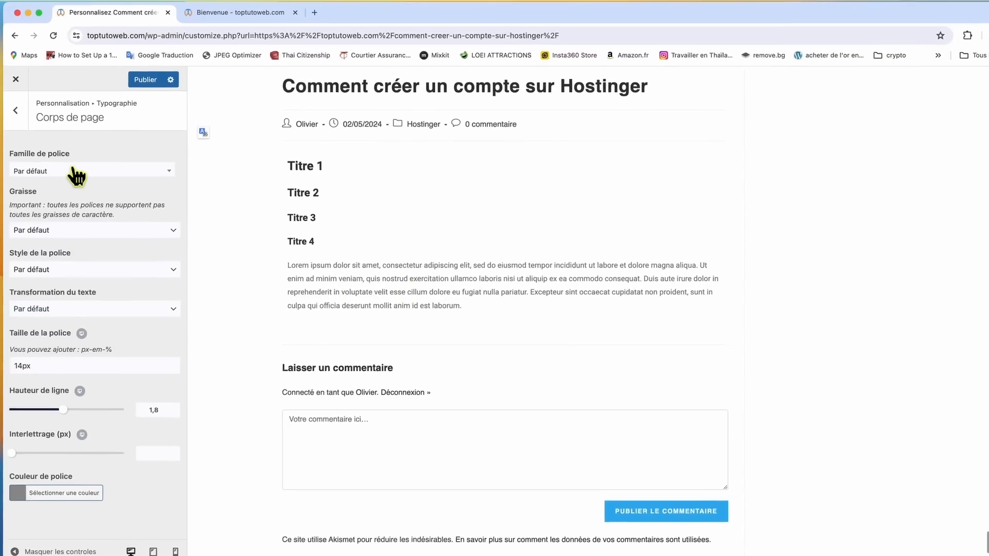
Set the Corps de page font family to Tahoma, Geneva, sans-serif with weight Normal : 400, keeping the default font style
{"action": "left_click", "coordinate": [76, 175]}
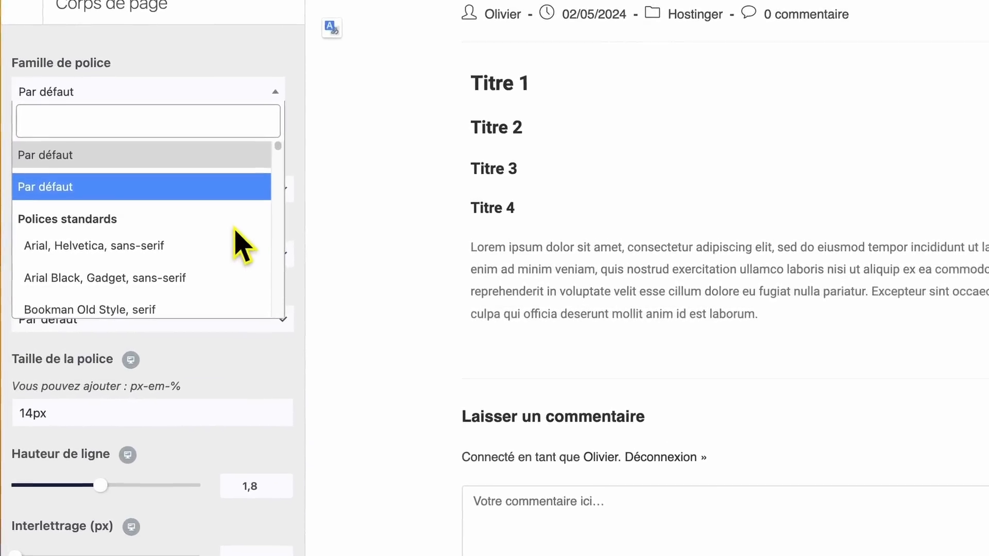
{"action": "scroll", "coordinate": [235, 231], "scroll_direction": "down", "scroll_amount": 5}
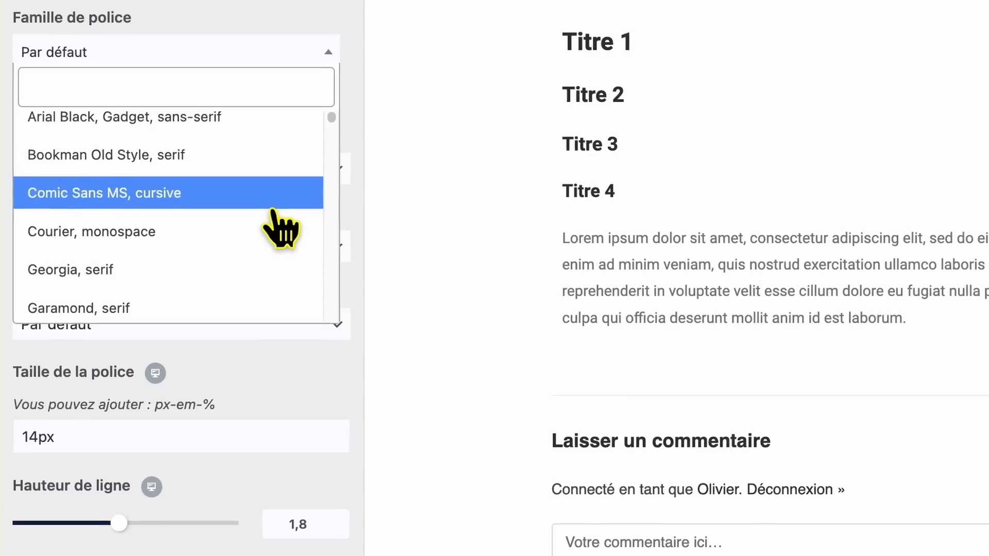
{"action": "scroll", "coordinate": [280, 230], "scroll_direction": "down", "scroll_amount": 4}
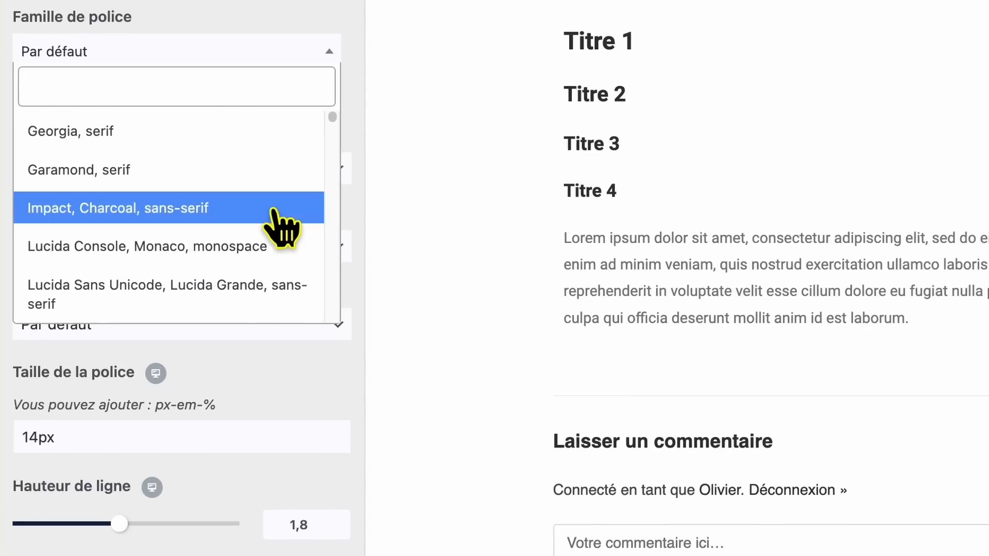
{"action": "scroll", "coordinate": [273, 216], "scroll_direction": "down", "scroll_amount": 5}
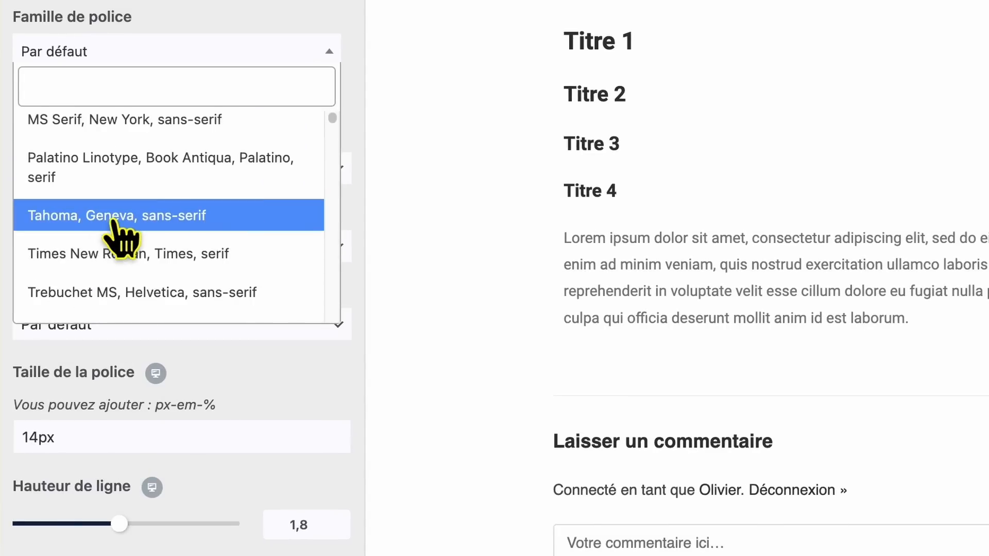
{"action": "left_click", "coordinate": [51, 222]}
{"action": "left_click", "coordinate": [157, 246]}
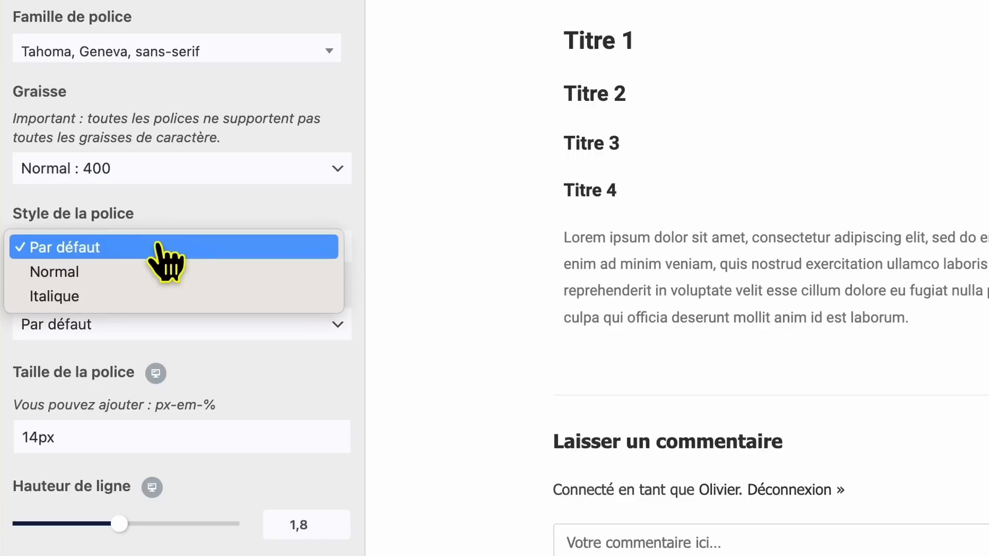
{"action": "left_click", "coordinate": [157, 246]}
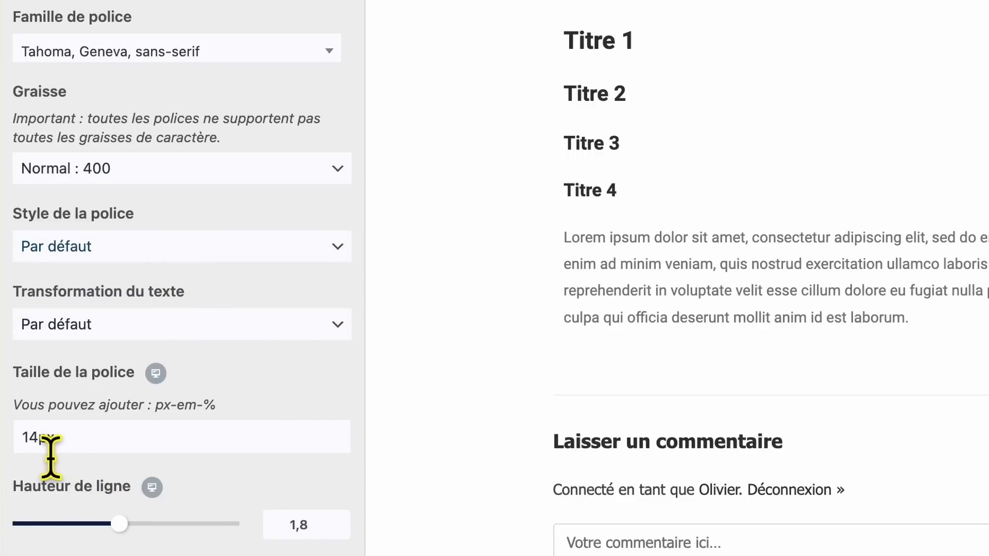
Set the body text's font size to 16px and its line height to 1,7
{"action": "left_click_drag", "start_coordinate": [40, 446], "coordinate": [25, 454]}
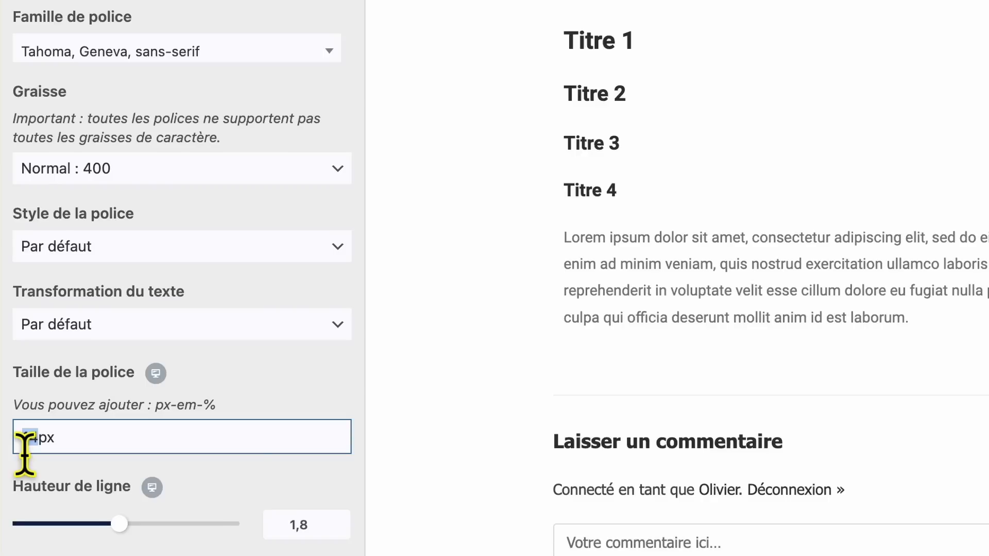
{"action": "type", "text": "16"}
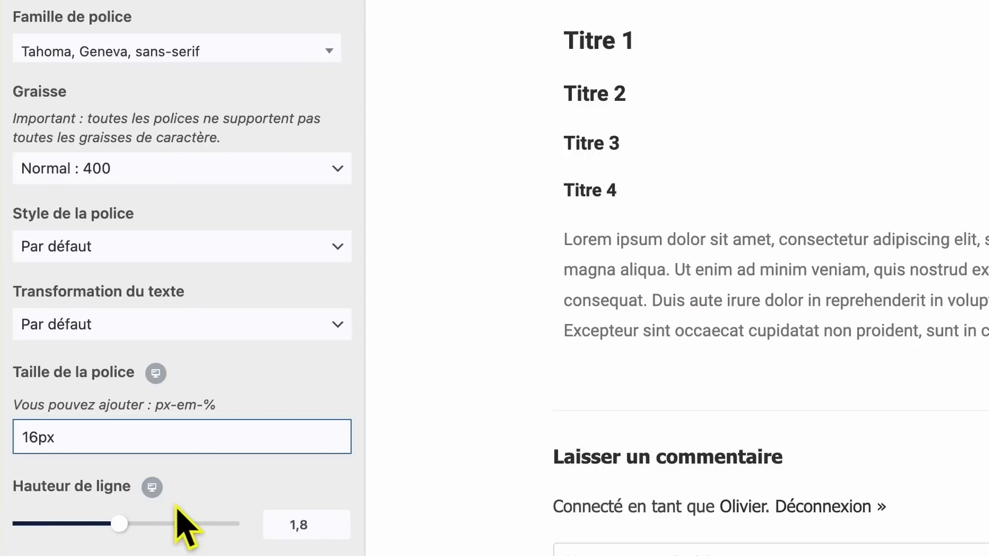
{"action": "left_click", "coordinate": [120, 524]}
{"action": "mouse_move", "coordinate": [120, 524]}
{"action": "left_mouse_down"}
{"action": "mouse_move", "coordinate": [145, 524]}
{"action": "mouse_move", "coordinate": [114, 524]}
{"action": "left_mouse_up"}
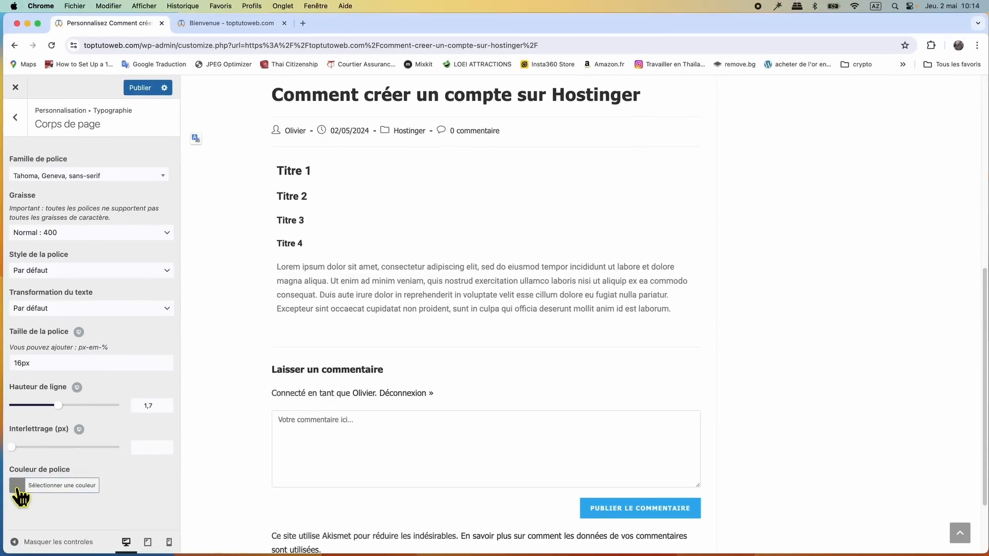
Choose a darker grey as the body text's font colour and return to the Typographie categories
{"action": "left_click", "coordinate": [20, 490]}
{"action": "scroll", "coordinate": [140, 484], "scroll_direction": "down", "scroll_amount": 2}
{"action": "scroll", "coordinate": [141, 487], "scroll_direction": "down", "scroll_amount": 3}
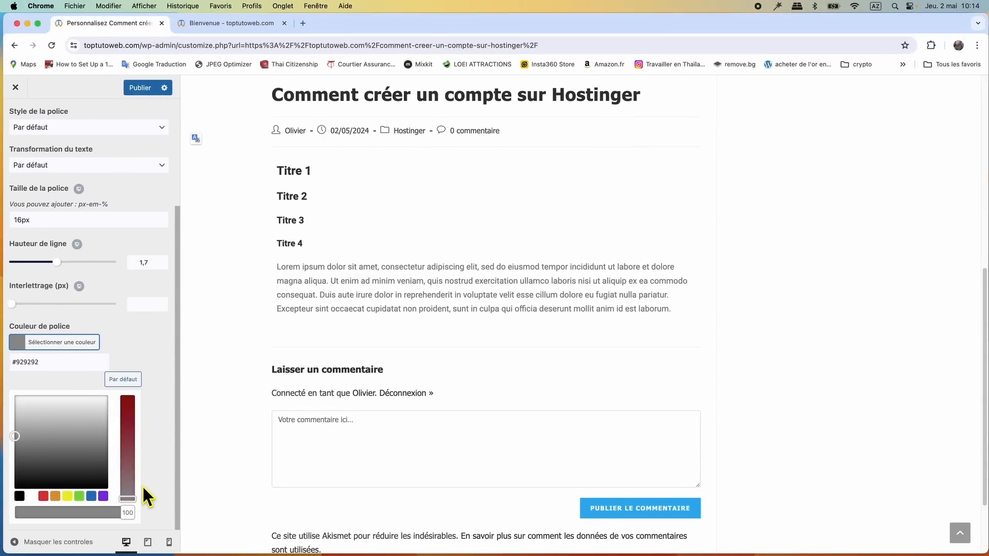
{"action": "left_click_drag", "start_coordinate": [20, 444], "coordinate": [37, 500]}
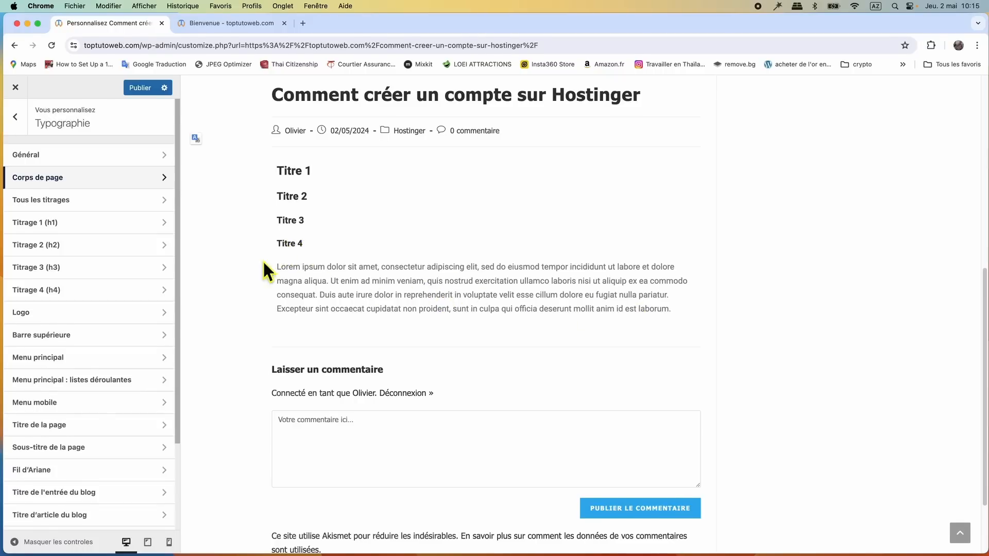
Set the Titrage 4 (h4) font size to 16px and return to the Typographie categories
{"action": "left_click", "coordinate": [100, 293]}
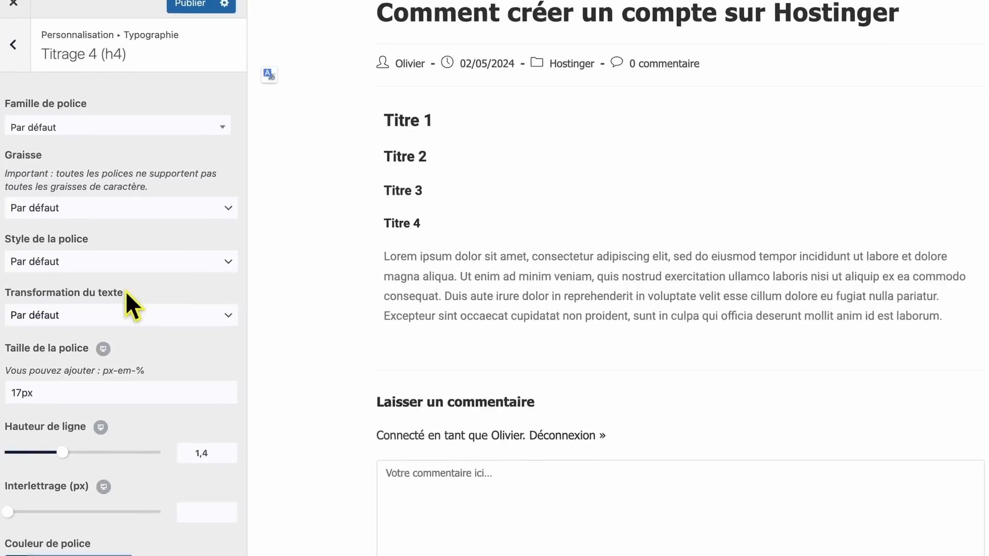
{"action": "left_click_drag", "start_coordinate": [20, 393], "coordinate": [1, 402]}
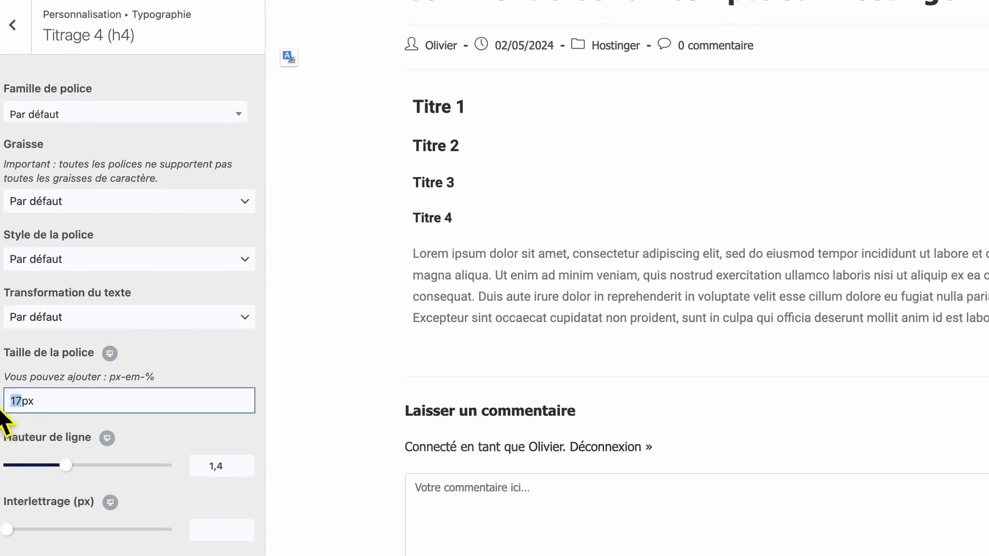
{"action": "type", "text": "16"}
{"action": "left_click", "coordinate": [12, 25]}
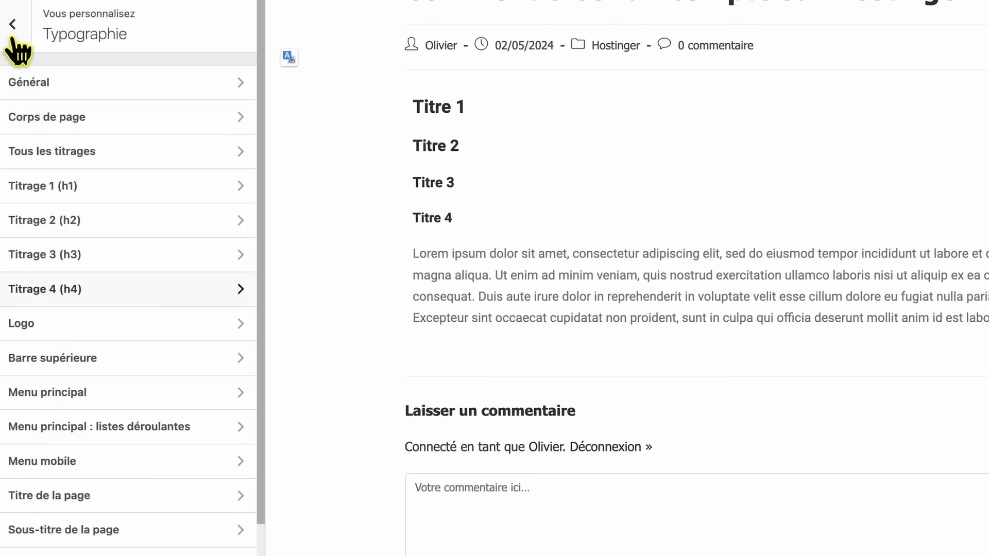
Check the font sizes in the Titrage 3 (h3) and Titrage 2 (h2) typography settings
{"action": "left_click", "coordinate": [134, 270]}
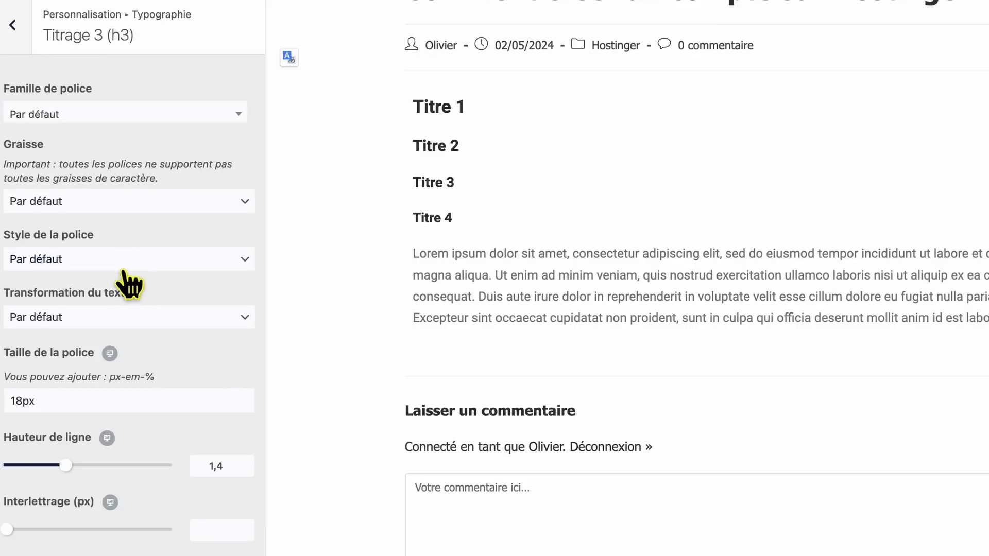
{"action": "left_click", "coordinate": [15, 25]}
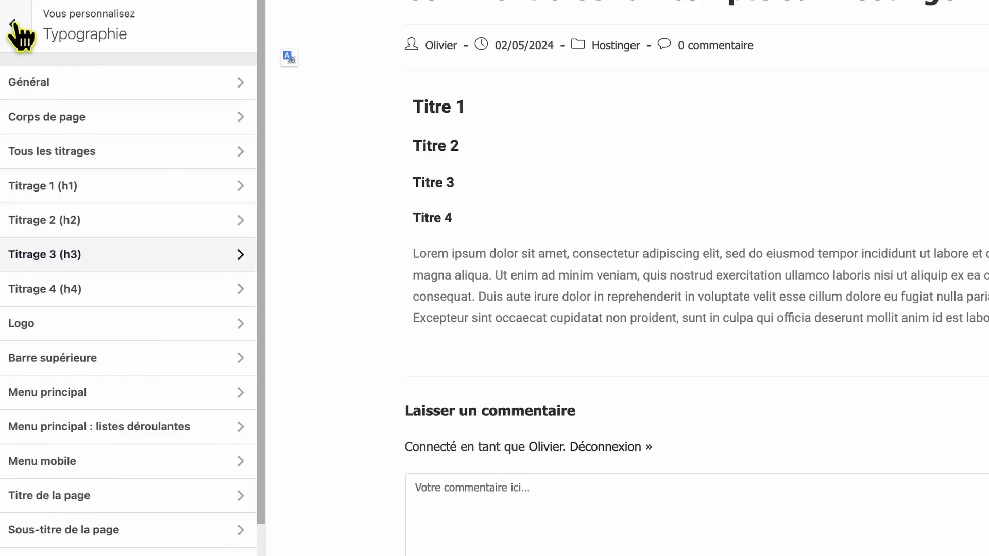
{"action": "left_click", "coordinate": [103, 222]}
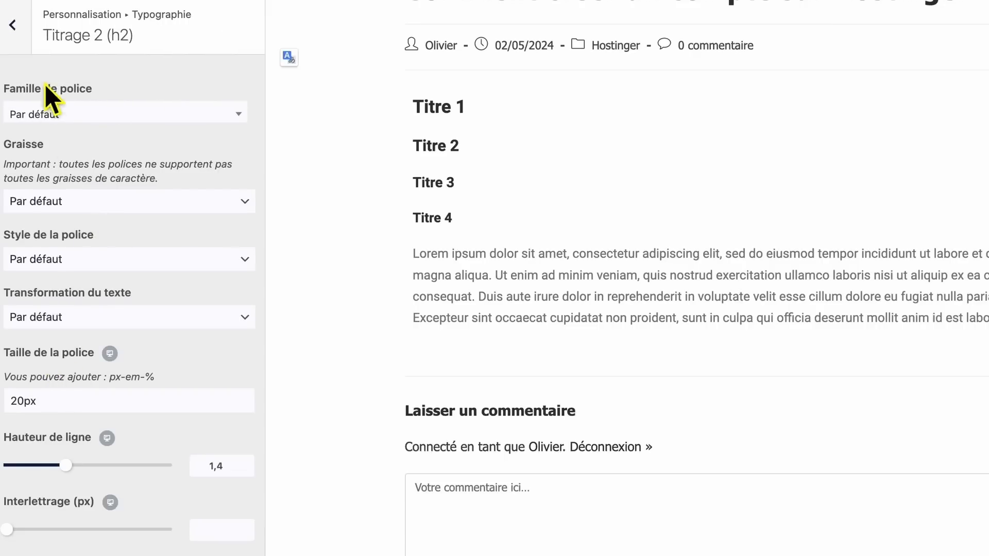
{"action": "left_click", "coordinate": [15, 31]}
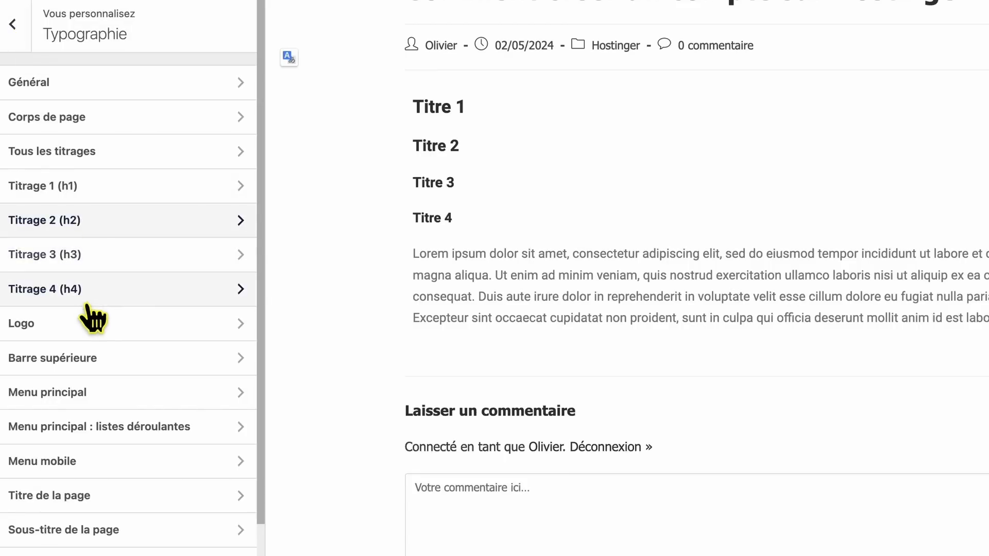
Set the Titrage 1 (h1) font size to 22px and return to the Typographie categories
{"action": "left_click", "coordinate": [118, 188]}
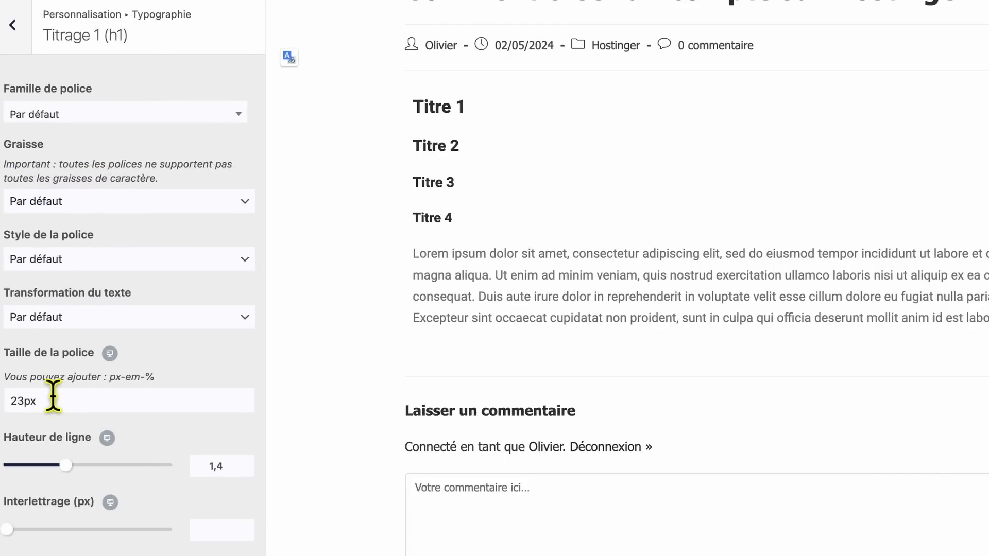
{"action": "left_click", "coordinate": [25, 403]}
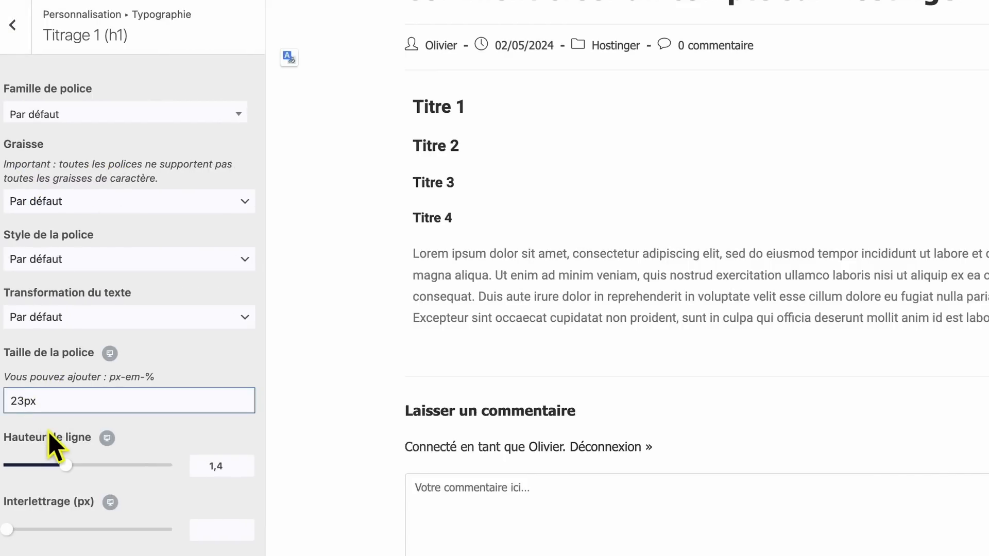
{"action": "key", "text": "BackSpace"}
{"action": "type", "text": "2"}
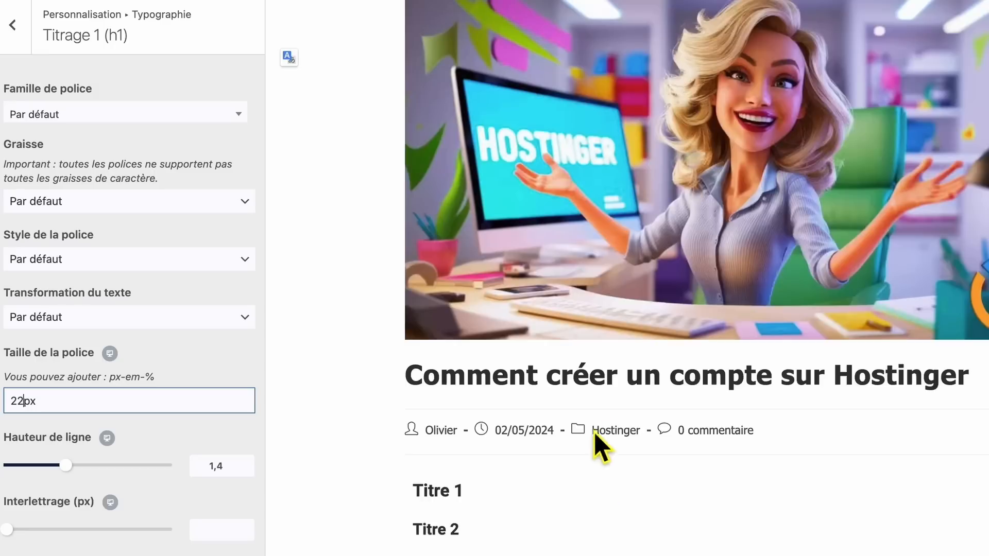
{"action": "left_click", "coordinate": [24, 31]}
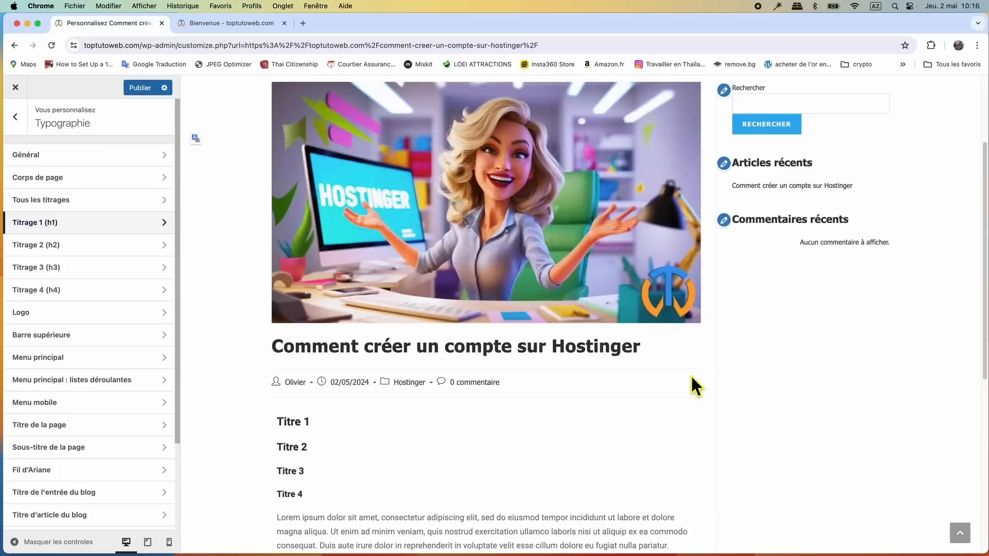
Slightly increase the letter spacing of the Fil d'Ariane and return to the Typographie categories
{"action": "scroll", "coordinate": [690, 375], "scroll_direction": "up", "scroll_amount": 3}
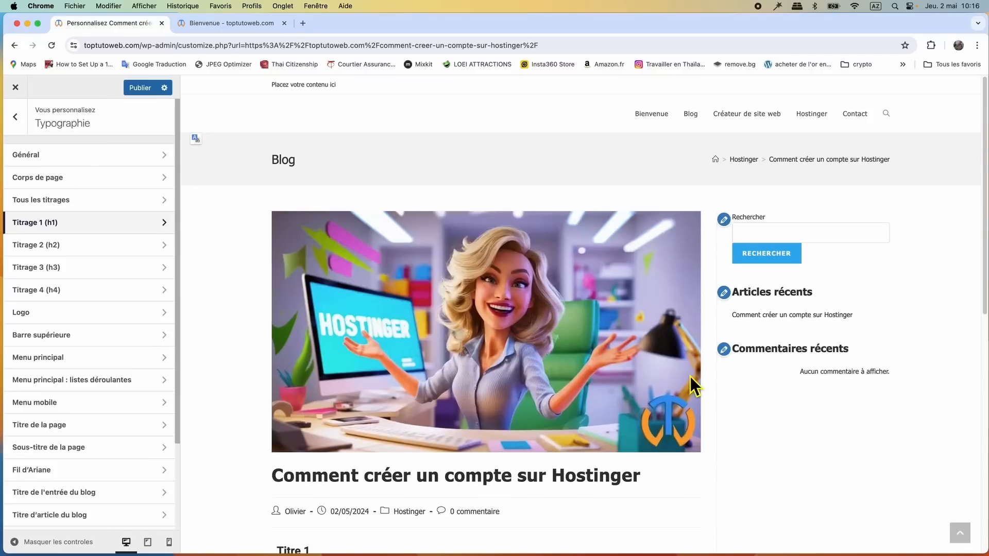
{"action": "left_click", "coordinate": [47, 471]}
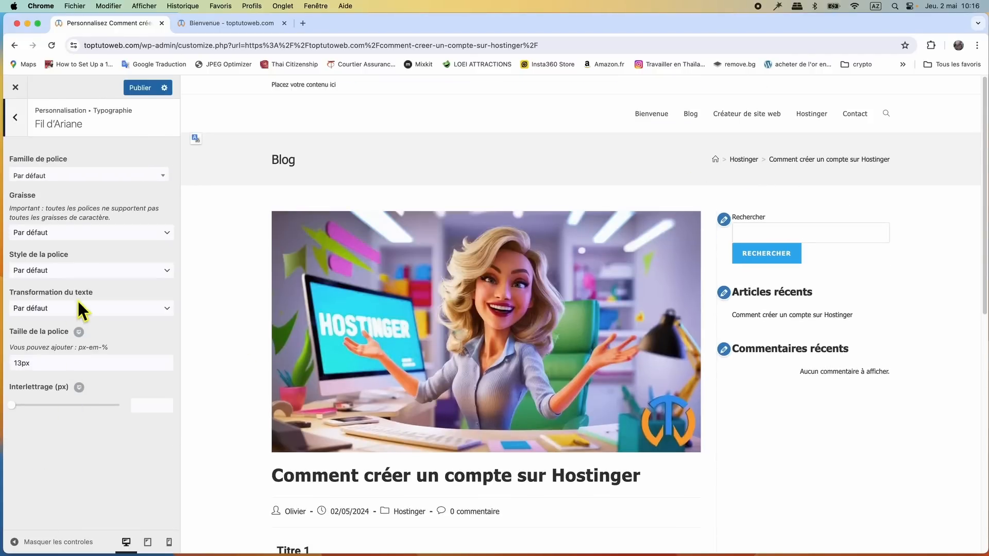
{"action": "left_click_drag", "start_coordinate": [11, 405], "coordinate": [19, 406]}
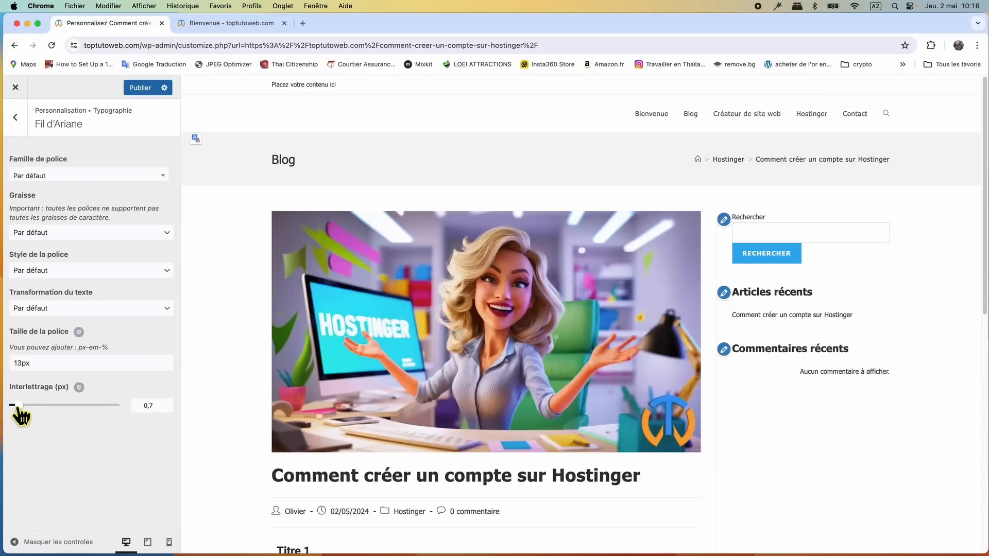
{"action": "left_click", "coordinate": [16, 118]}
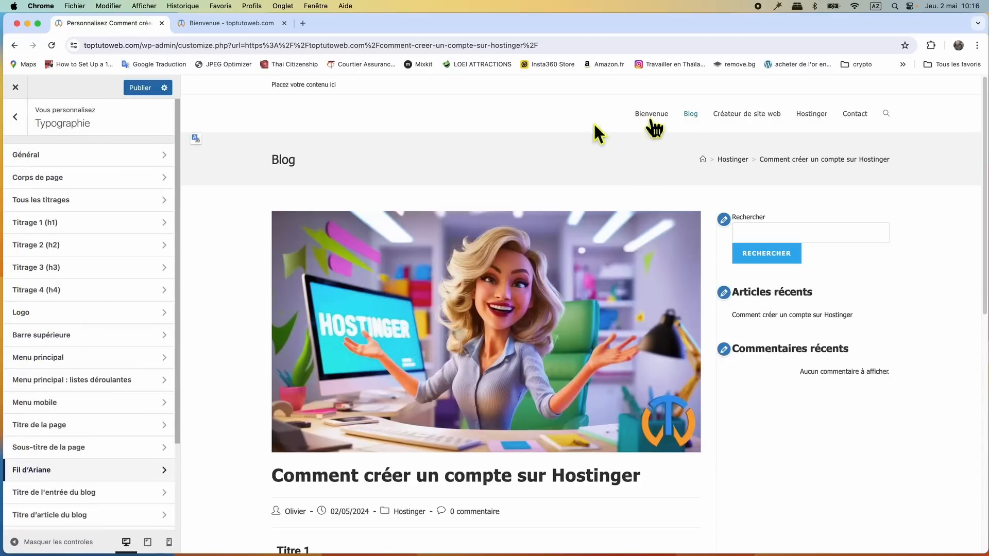
Set the Menu principal font size to 20px in the typography settings
{"action": "left_click", "coordinate": [76, 361]}
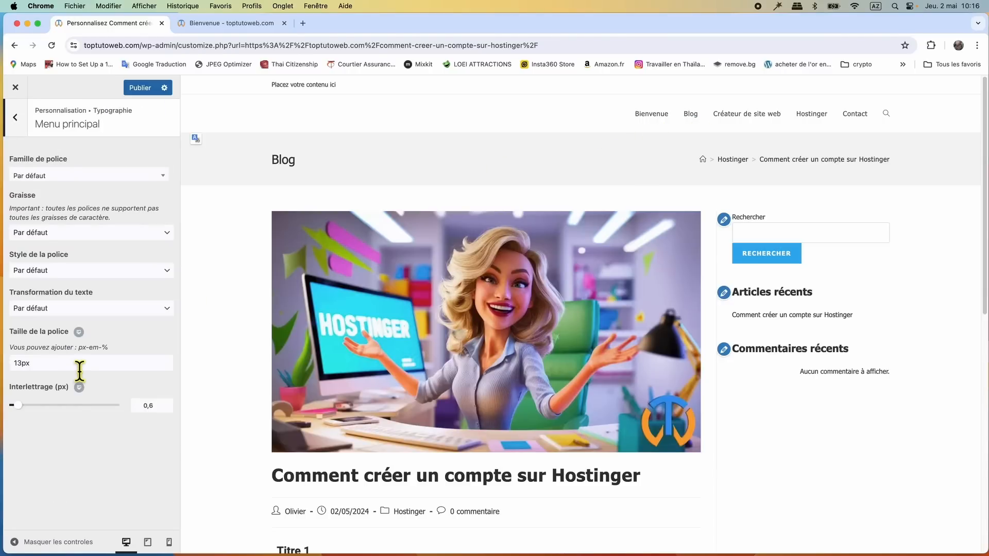
{"action": "double_click", "coordinate": [26, 368]}
{"action": "type", "text": "20px"}
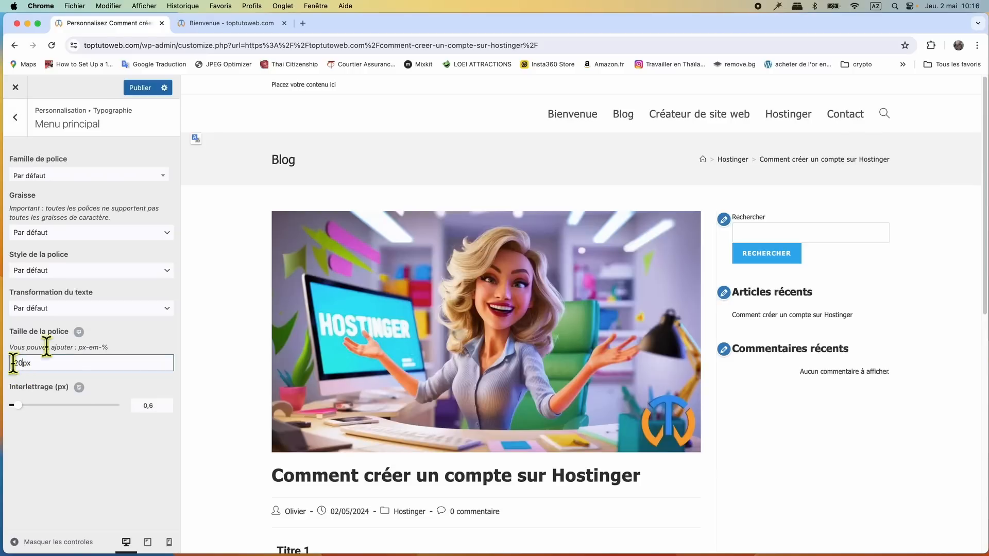
Try Arial and Lucida Console as the main menu's font family, and settle on Tahoma, Geneva, sans-serif
{"action": "left_click", "coordinate": [81, 178]}
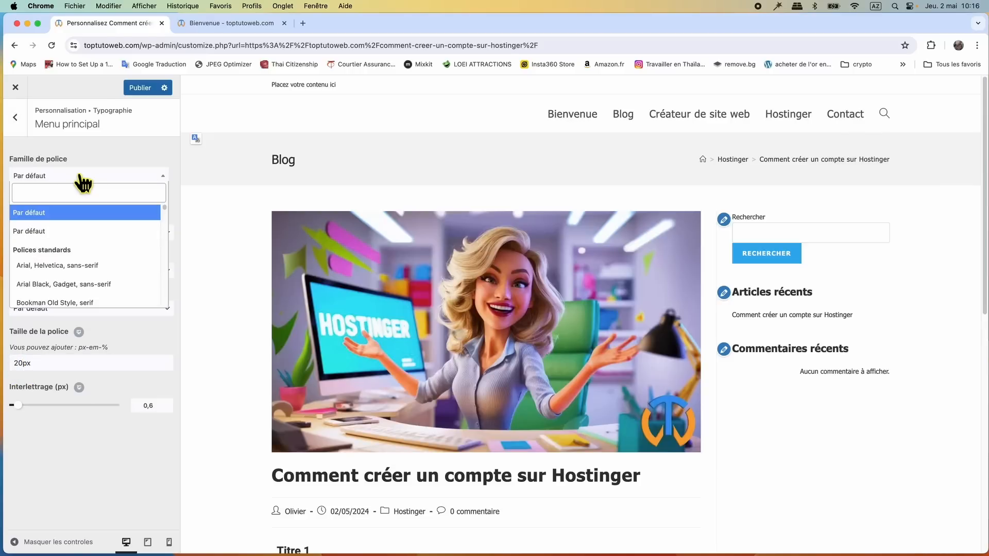
{"action": "left_click", "coordinate": [67, 265]}
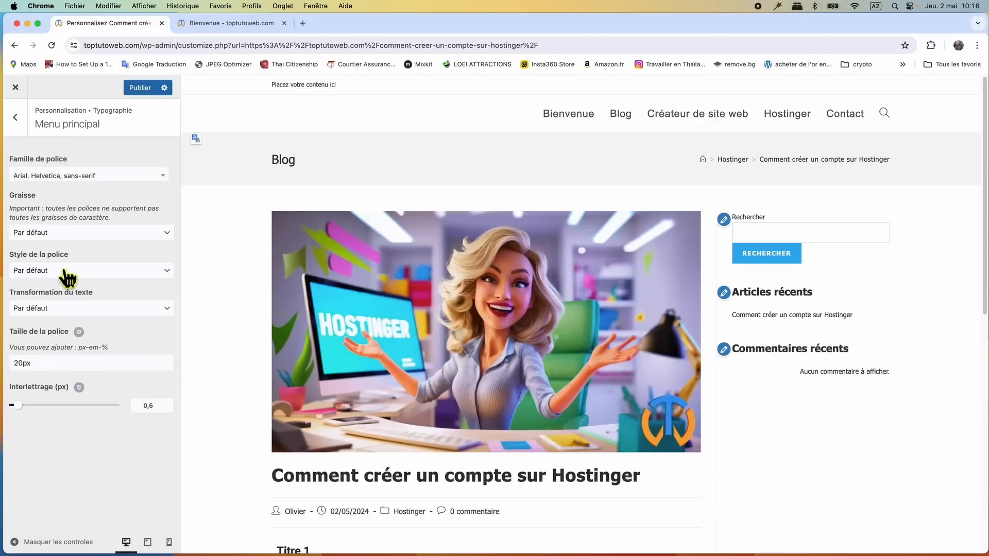
{"action": "left_click", "coordinate": [72, 178]}
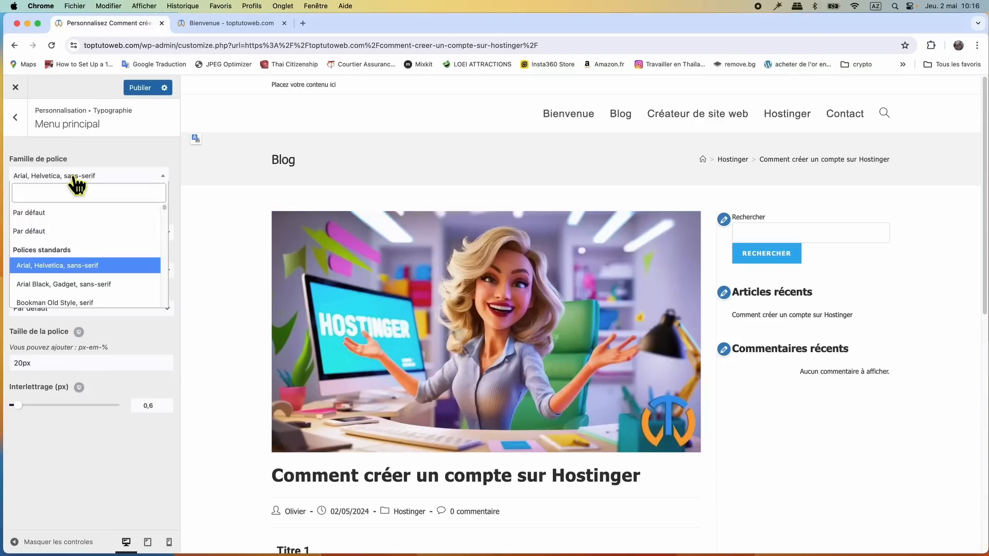
{"action": "left_click", "coordinate": [69, 284]}
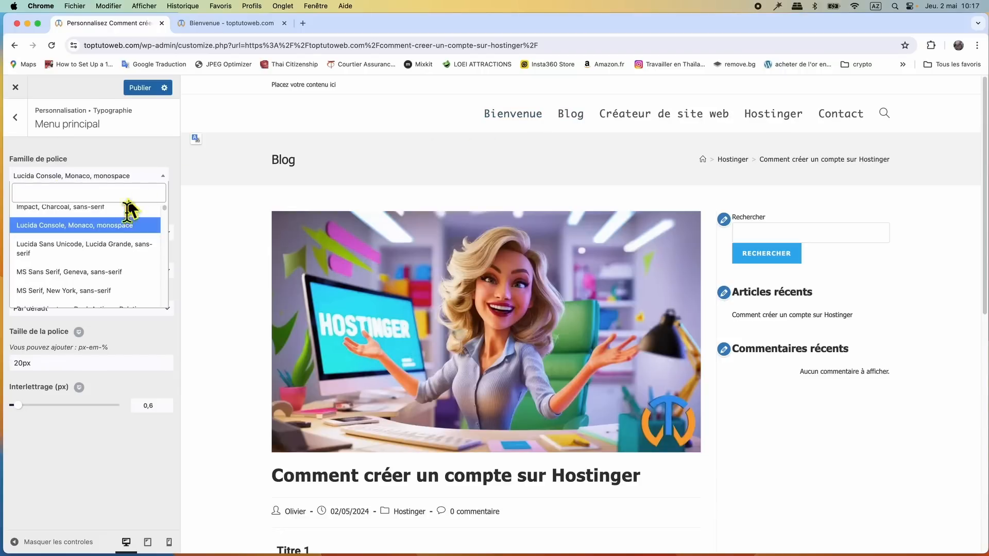
{"action": "scroll", "coordinate": [83, 269], "scroll_direction": "down", "scroll_amount": 1}
{"action": "scroll", "coordinate": [85, 277], "scroll_direction": "down", "scroll_amount": 1}
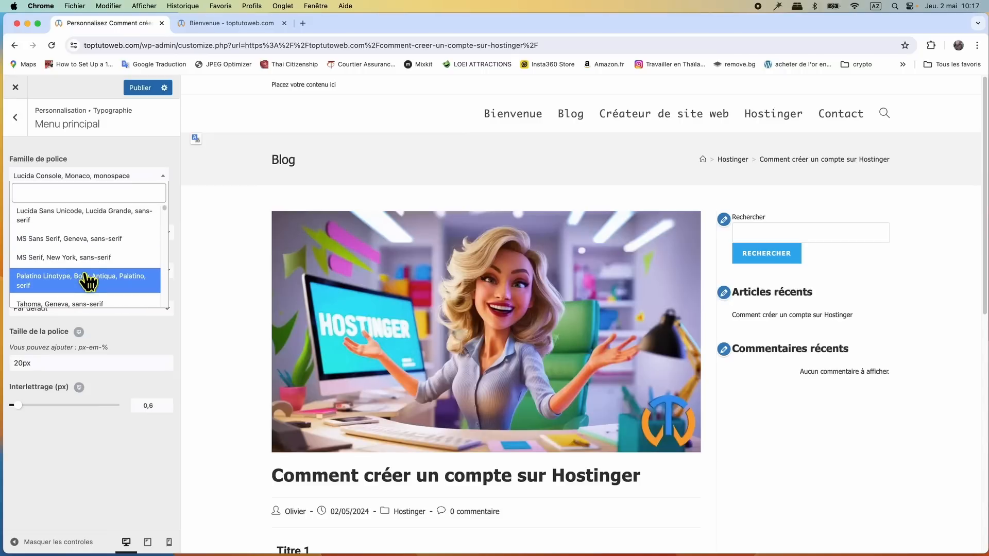
{"action": "left_click", "coordinate": [84, 304]}
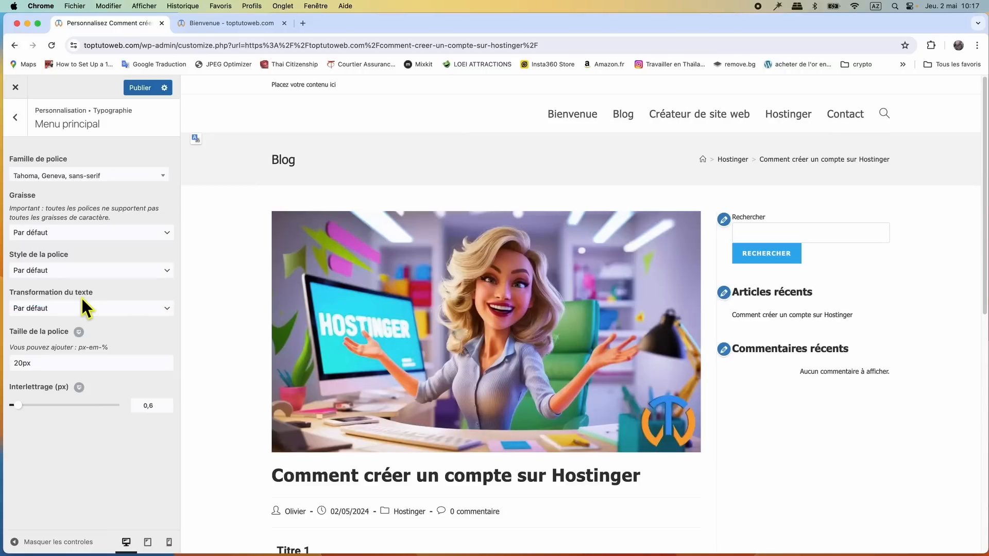
Try the Semi-gras : 600 weight for the Menu principal, pick a lighter weight instead, and return to the Typographie categories
{"action": "left_click", "coordinate": [79, 234]}
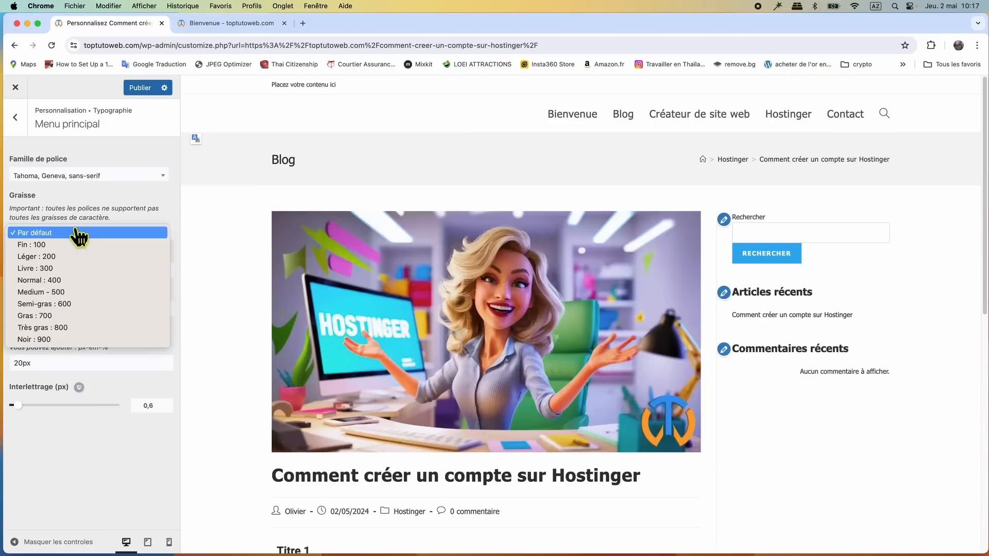
{"action": "left_click", "coordinate": [74, 305]}
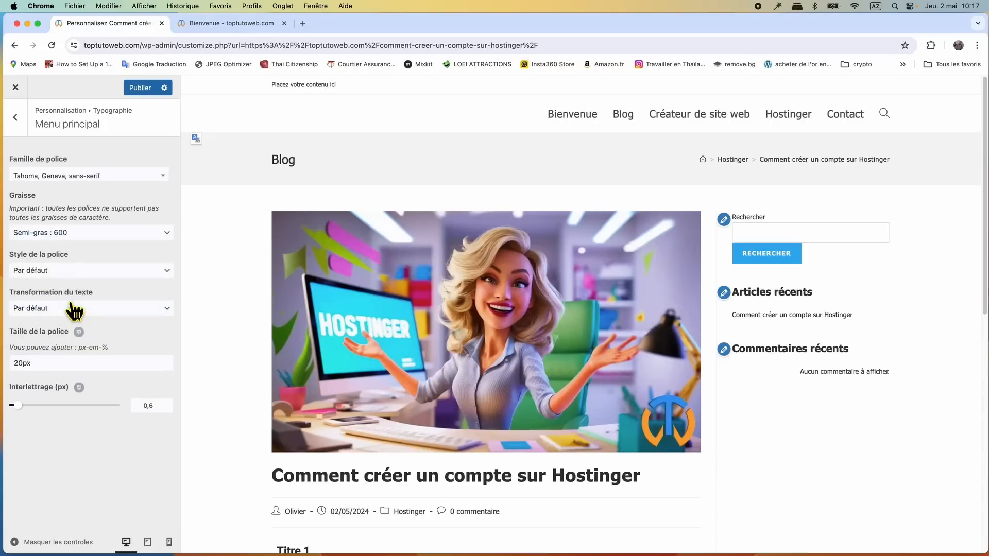
{"action": "left_click", "coordinate": [76, 233]}
{"action": "left_click", "coordinate": [72, 221]}
{"action": "left_click", "coordinate": [15, 118]}
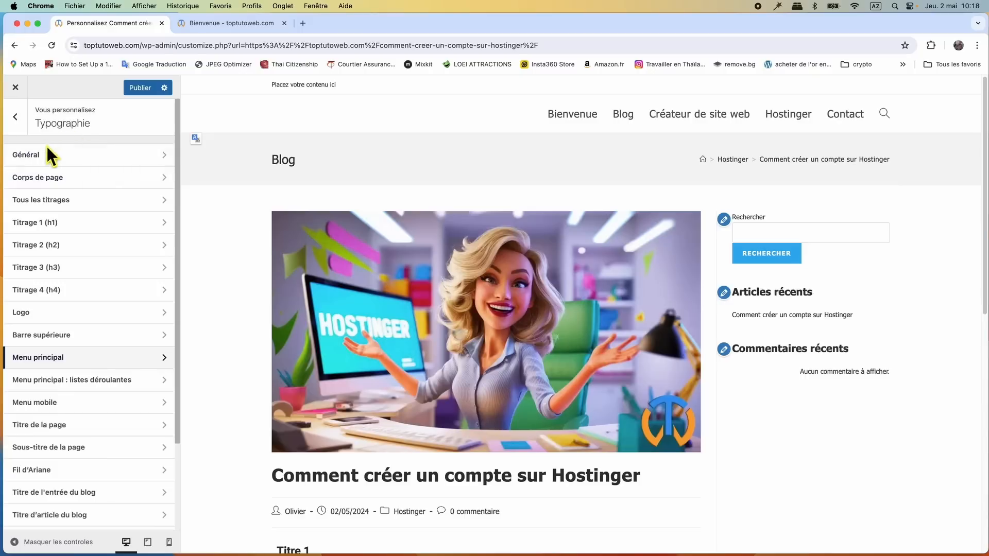
Set the Titre d'article du blog font size to 26px and publish the change
{"action": "scroll", "coordinate": [110, 412], "scroll_direction": "down", "scroll_amount": 5}
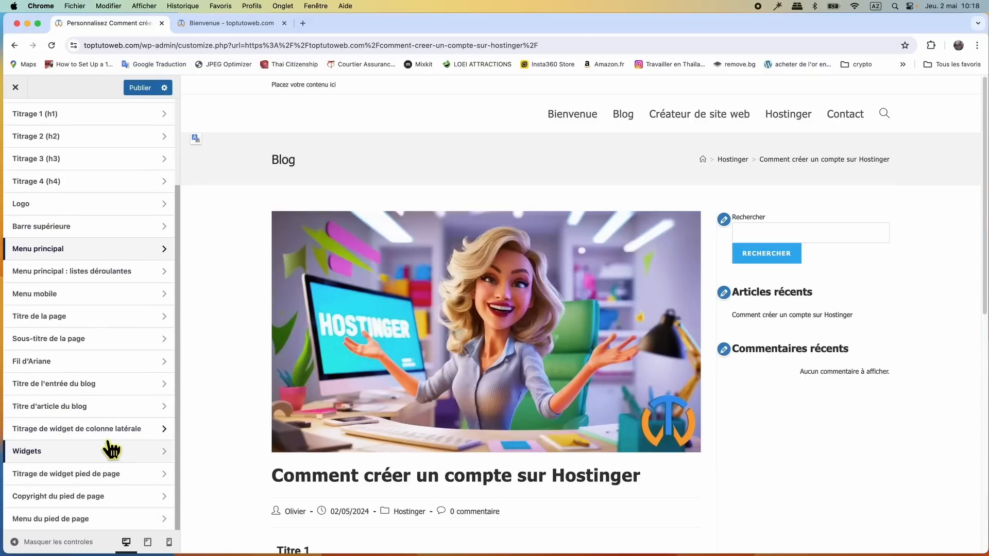
{"action": "left_click", "coordinate": [164, 406]}
{"action": "scroll", "coordinate": [545, 477], "scroll_direction": "down", "scroll_amount": 3}
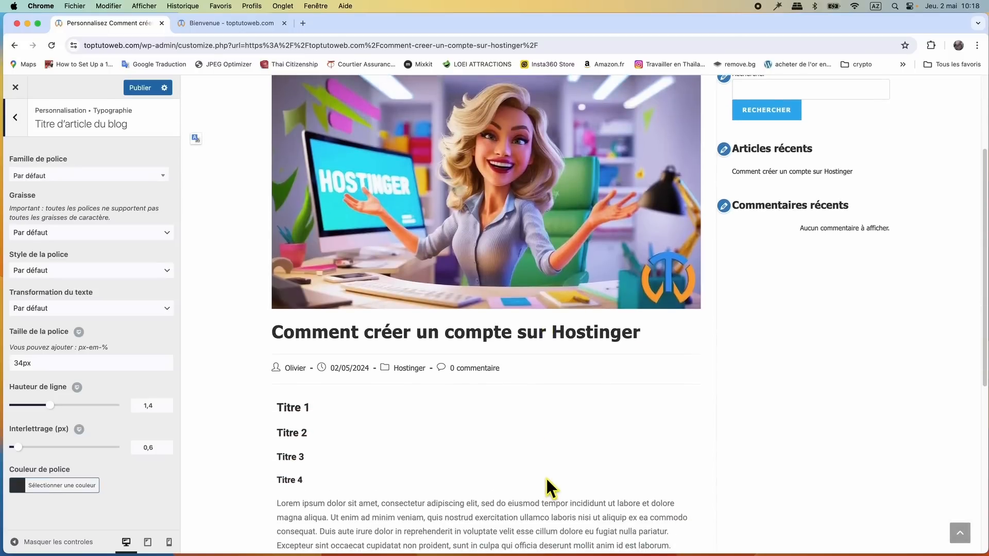
{"action": "left_click_drag", "start_coordinate": [24, 367], "coordinate": [11, 368]}
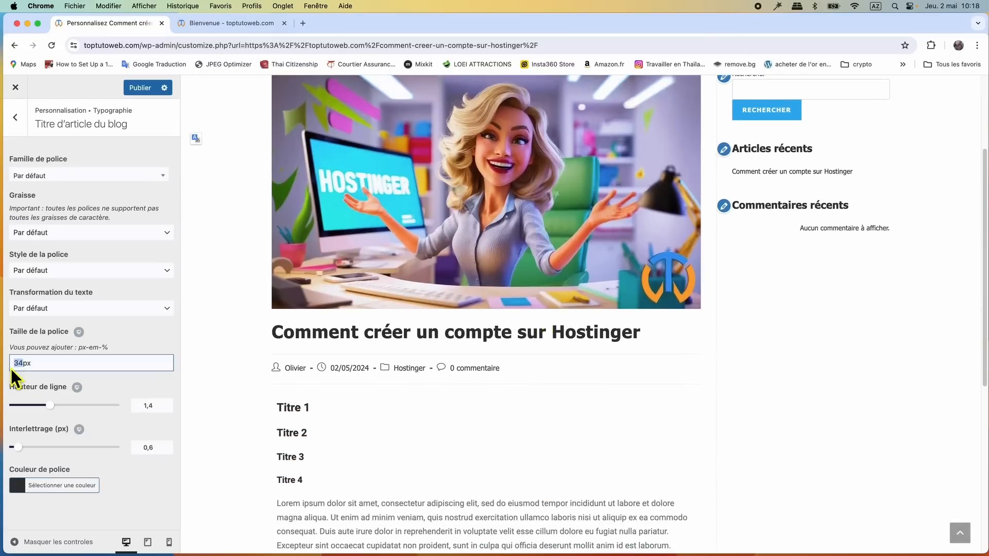
{"action": "type", "text": "26"}
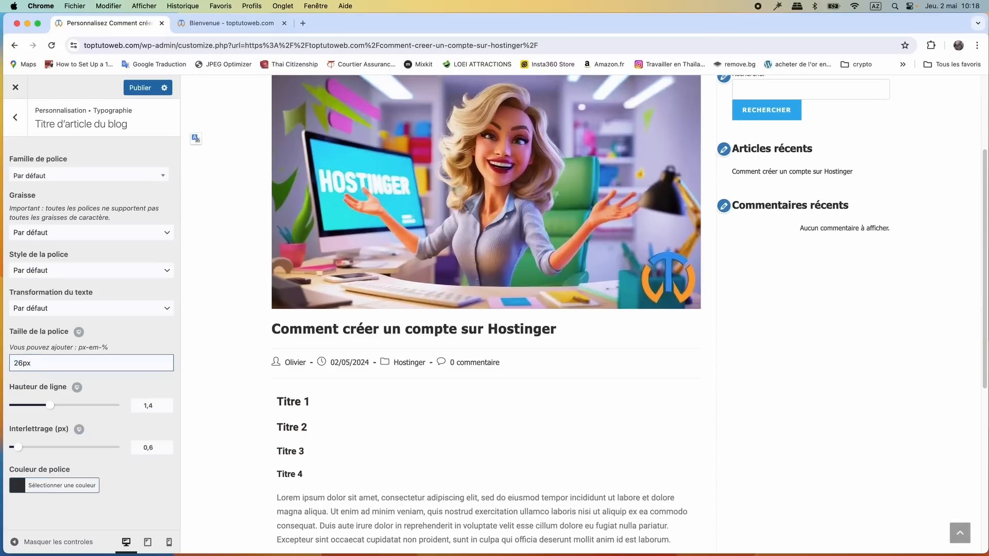
{"action": "scroll", "coordinate": [728, 402], "scroll_direction": "up", "scroll_amount": 4}
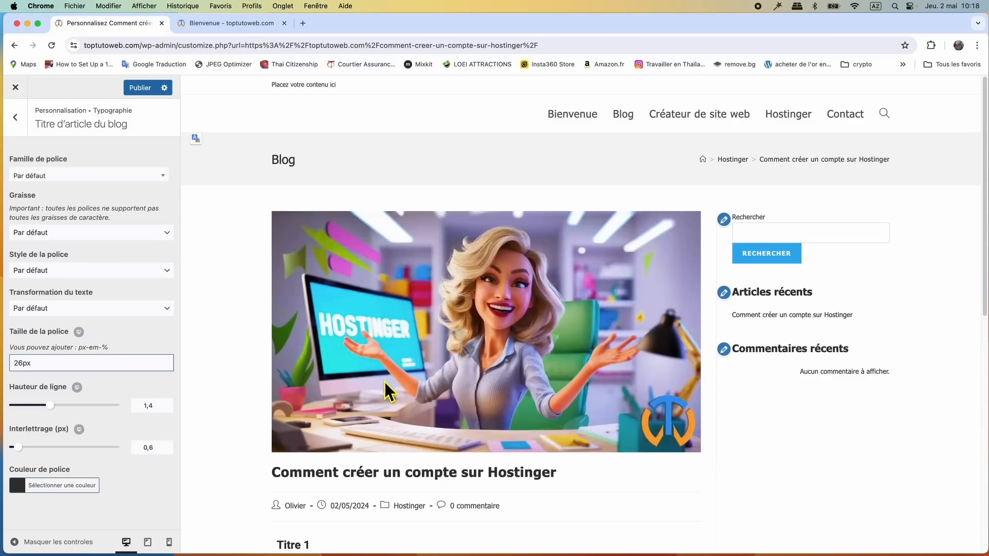
{"action": "left_click", "coordinate": [136, 88]}
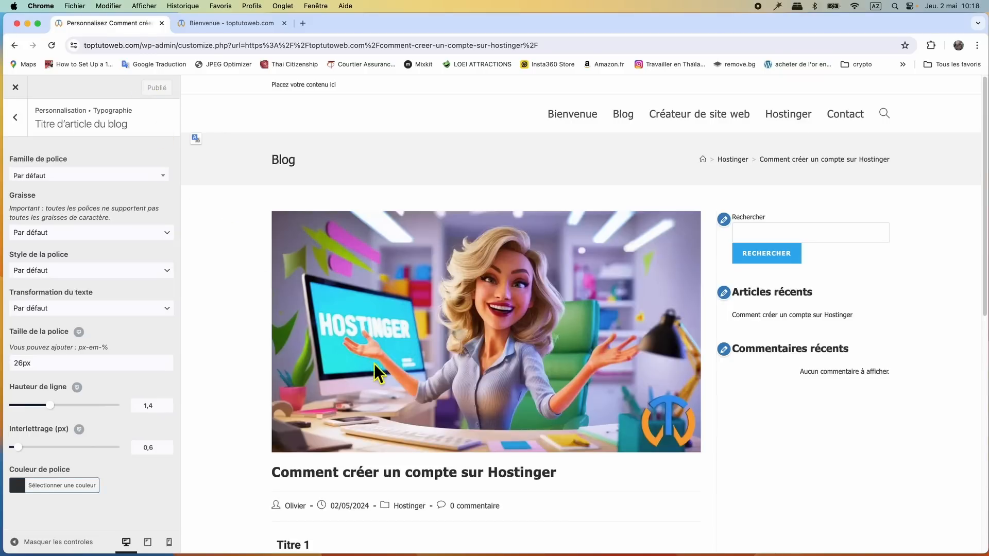
Set the Corps de page font colour to black (#000000) in the typography settings and publish the change
{"action": "scroll", "coordinate": [393, 367], "scroll_direction": "down", "scroll_amount": 2}
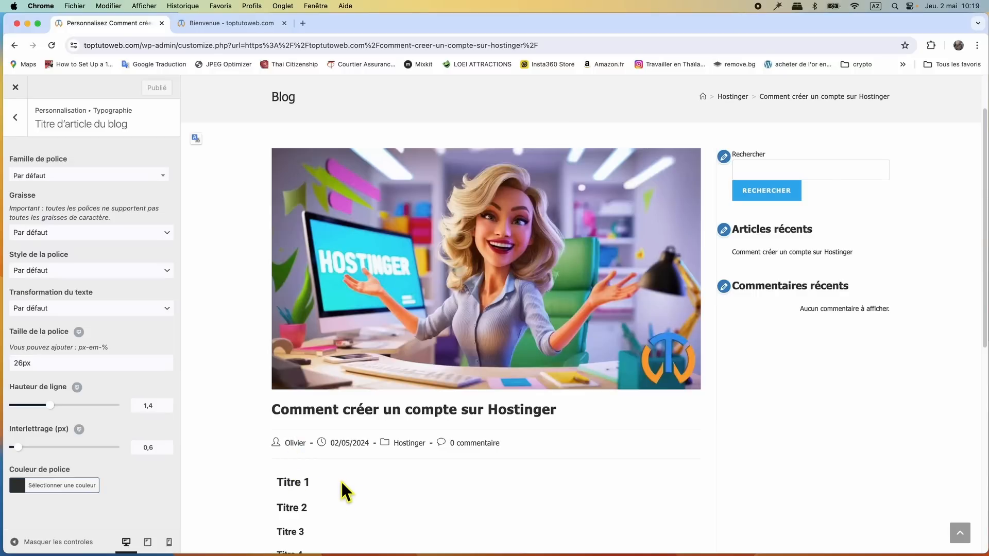
{"action": "scroll", "coordinate": [342, 484], "scroll_direction": "down", "scroll_amount": 3}
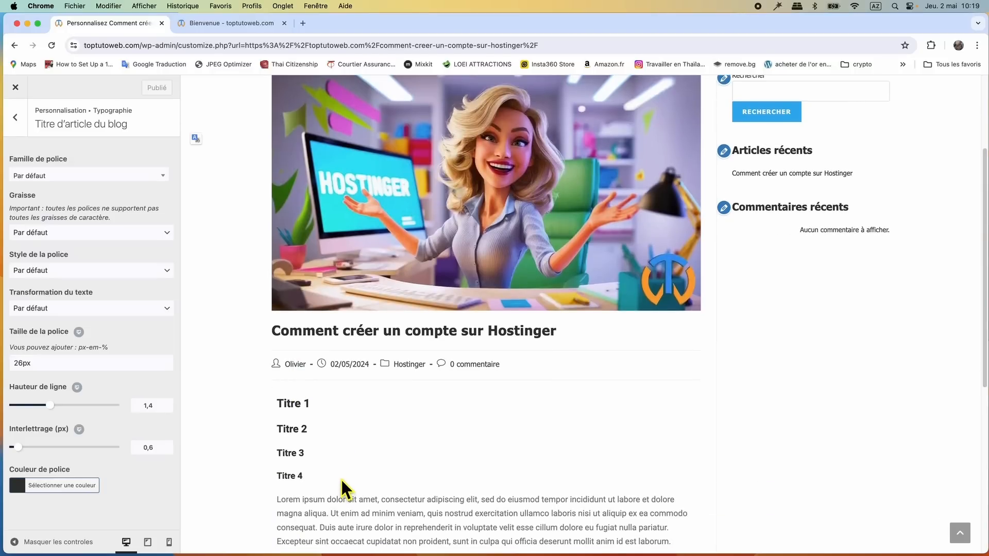
{"action": "scroll", "coordinate": [341, 478], "scroll_direction": "down", "scroll_amount": 5}
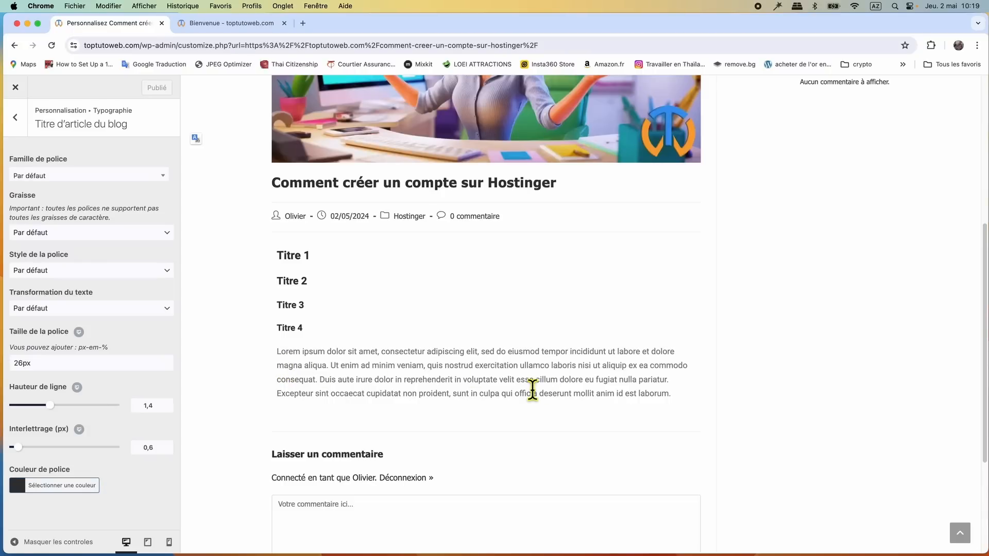
{"action": "left_click", "coordinate": [14, 118]}
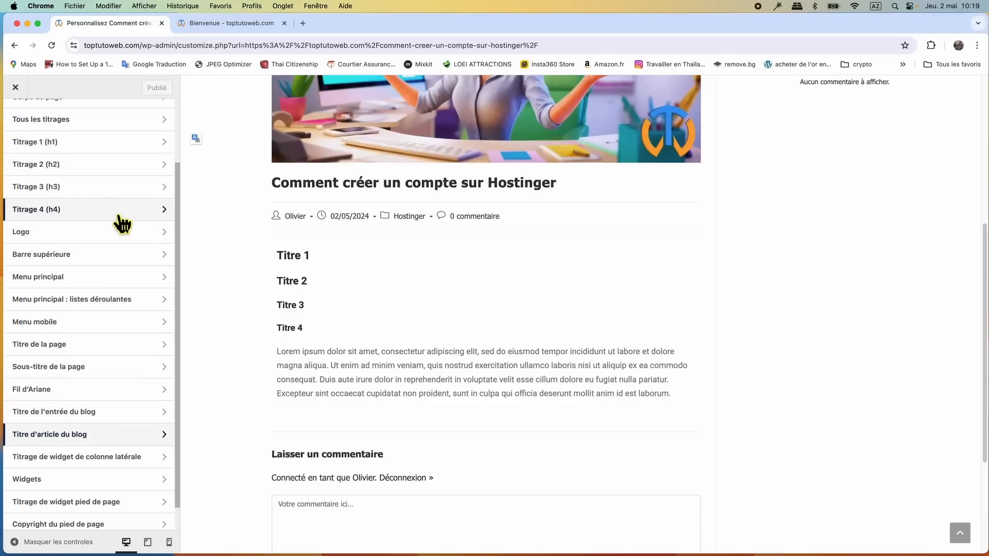
{"action": "scroll", "coordinate": [122, 224], "scroll_direction": "up", "scroll_amount": 2}
{"action": "scroll", "coordinate": [103, 206], "scroll_direction": "up", "scroll_amount": 1}
{"action": "left_click", "coordinate": [80, 181]}
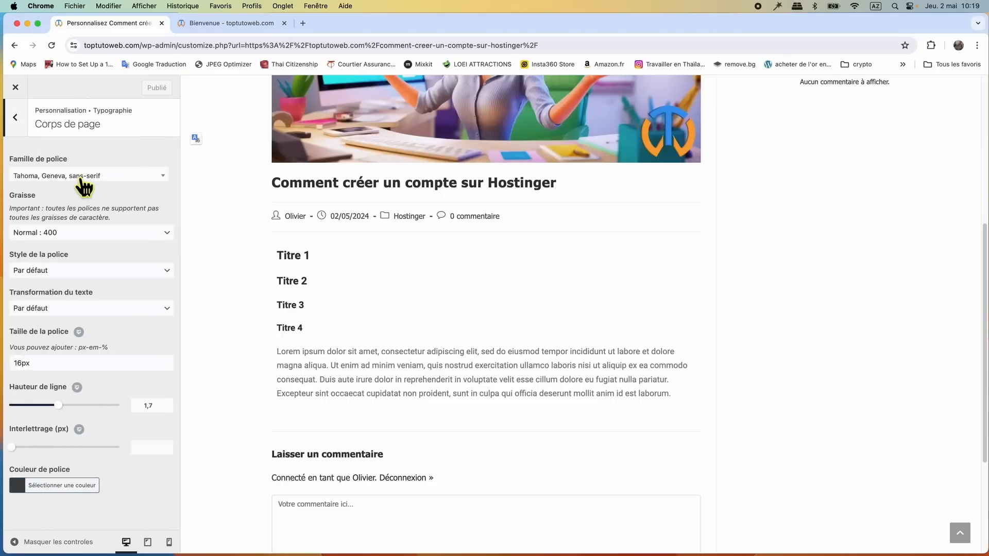
{"action": "left_click", "coordinate": [16, 488]}
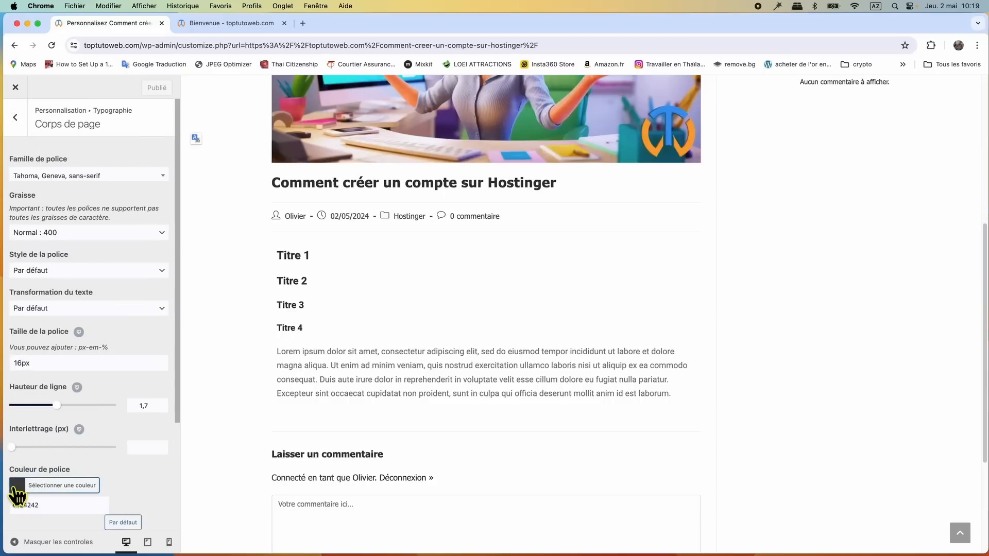
{"action": "scroll", "coordinate": [146, 467], "scroll_direction": "down", "scroll_amount": 3}
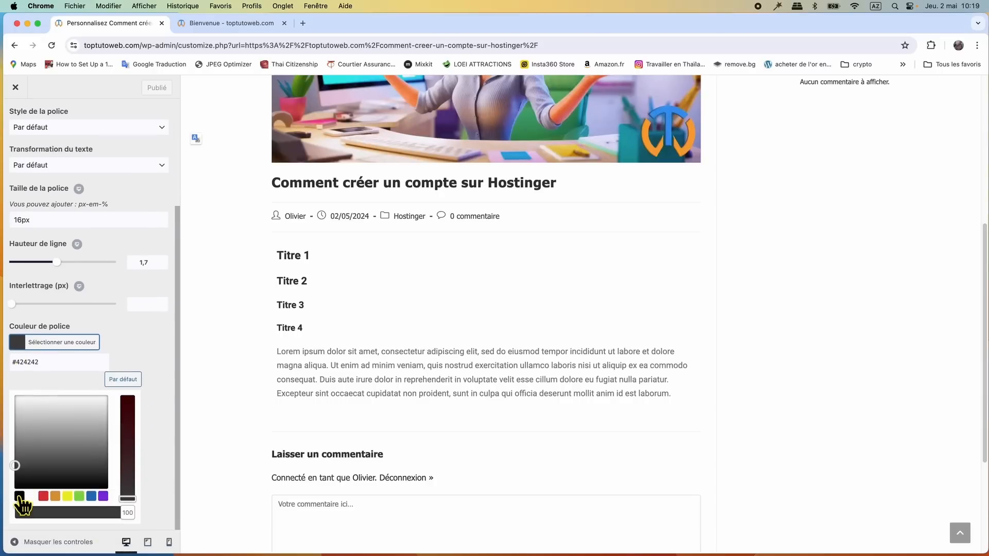
{"action": "left_click", "coordinate": [20, 495]}
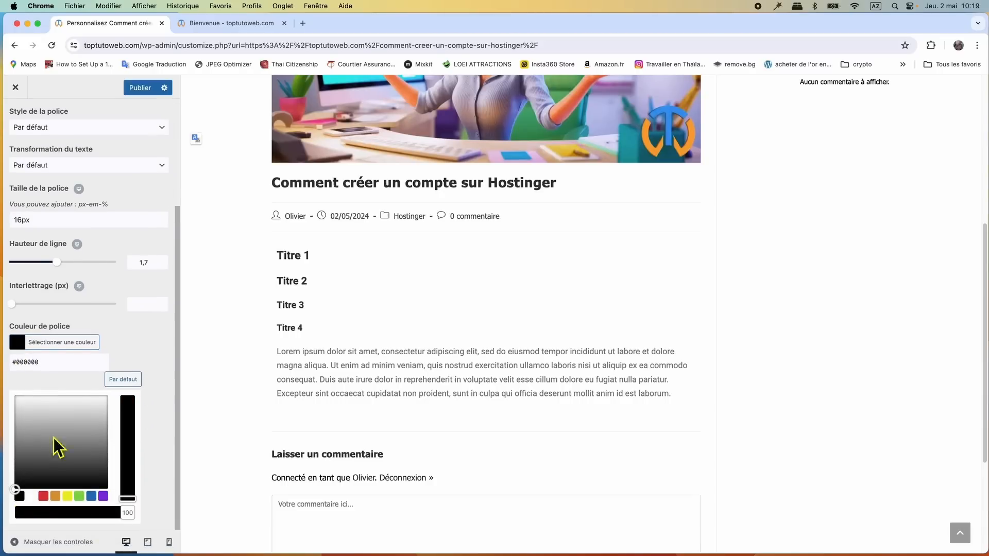
{"action": "left_click", "coordinate": [138, 88]}
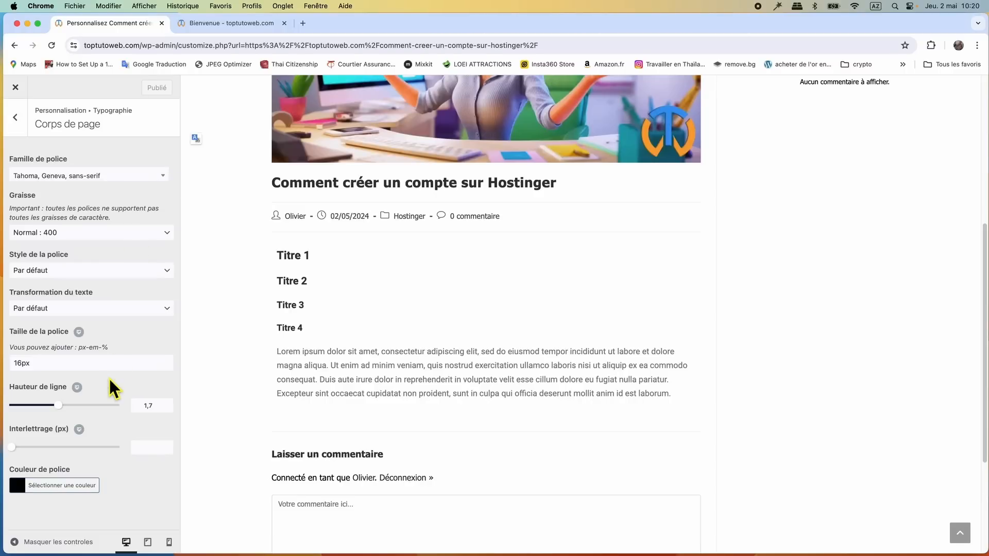
Set the link colour to light blue in the Style général section of Options générales
{"action": "left_click", "coordinate": [16, 118]}
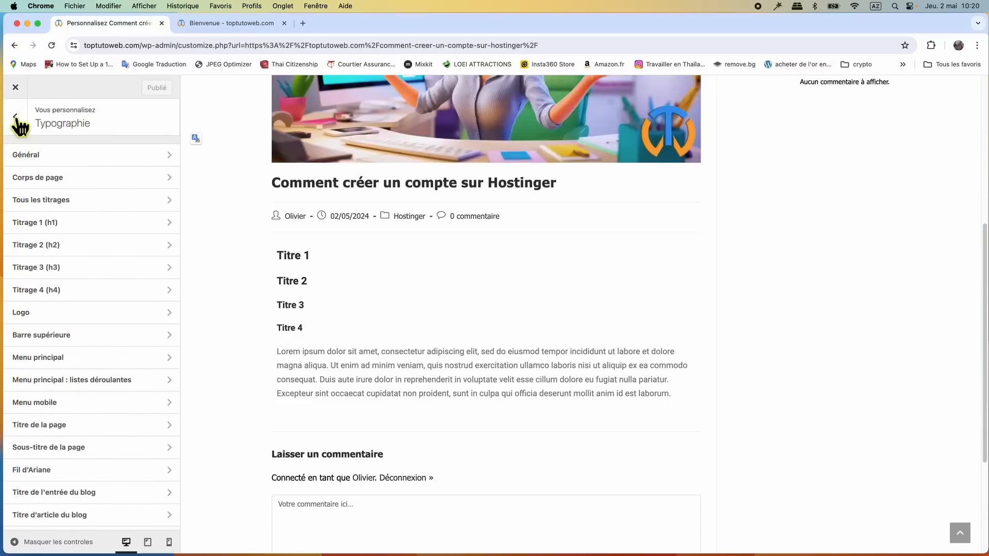
{"action": "left_click", "coordinate": [16, 118]}
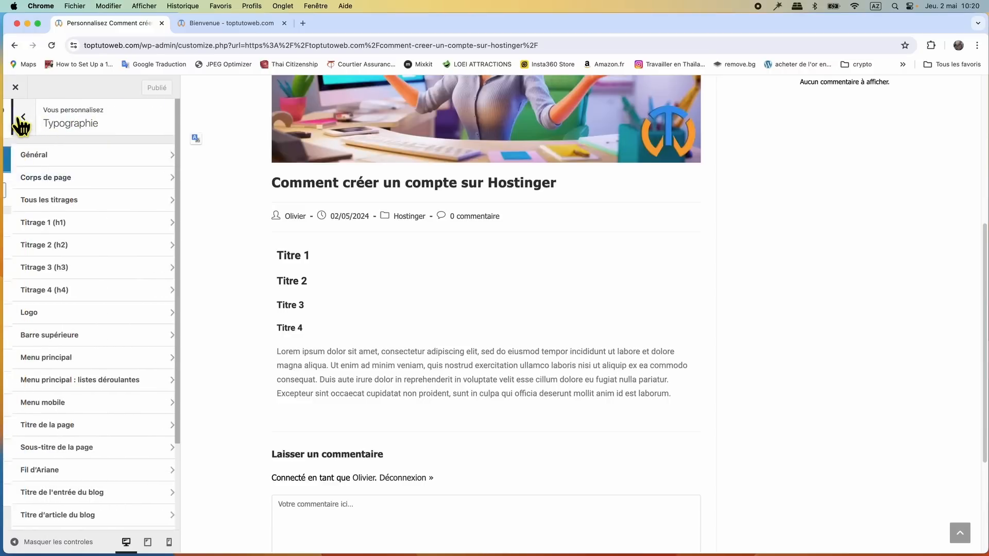
{"action": "left_click", "coordinate": [86, 344]}
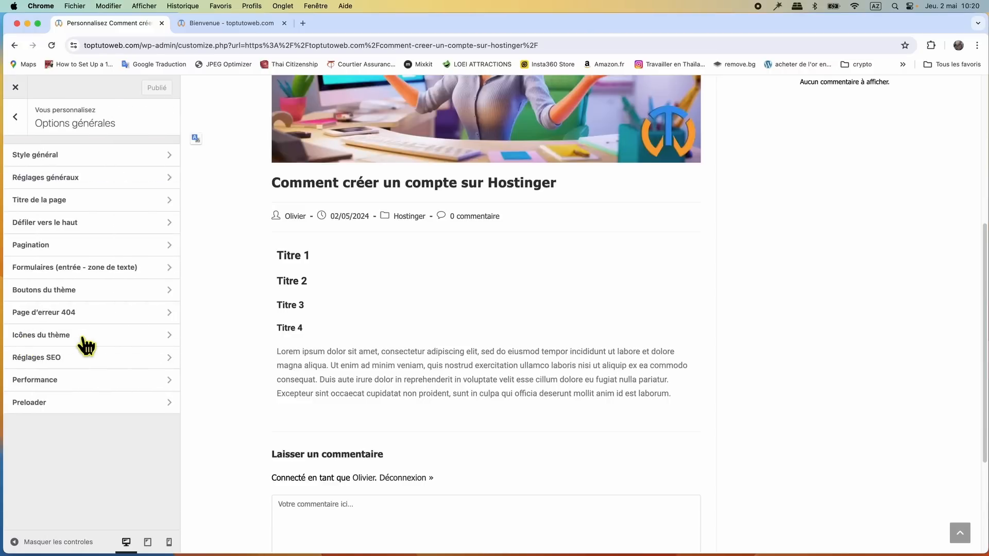
{"action": "left_click", "coordinate": [85, 157]}
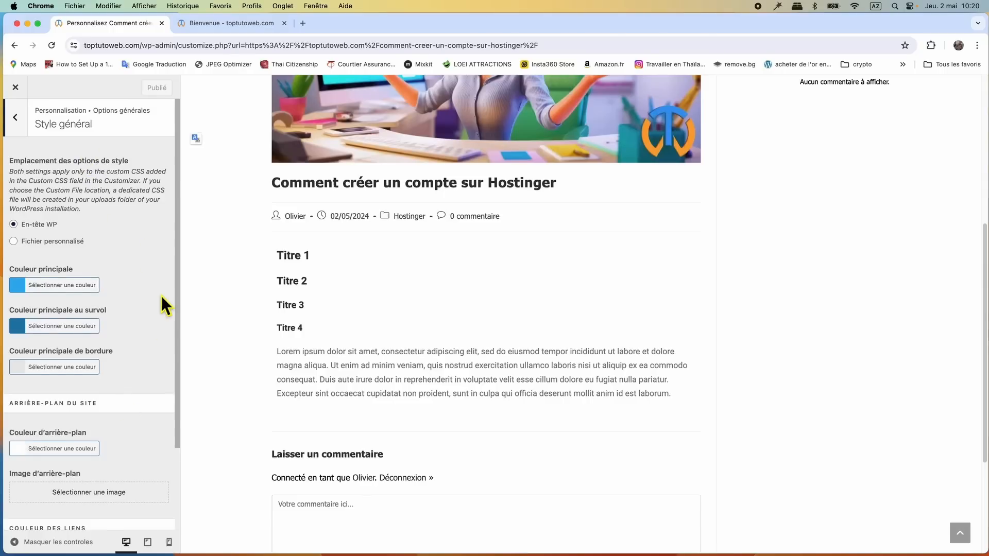
{"action": "scroll", "coordinate": [160, 295], "scroll_direction": "down", "scroll_amount": 3}
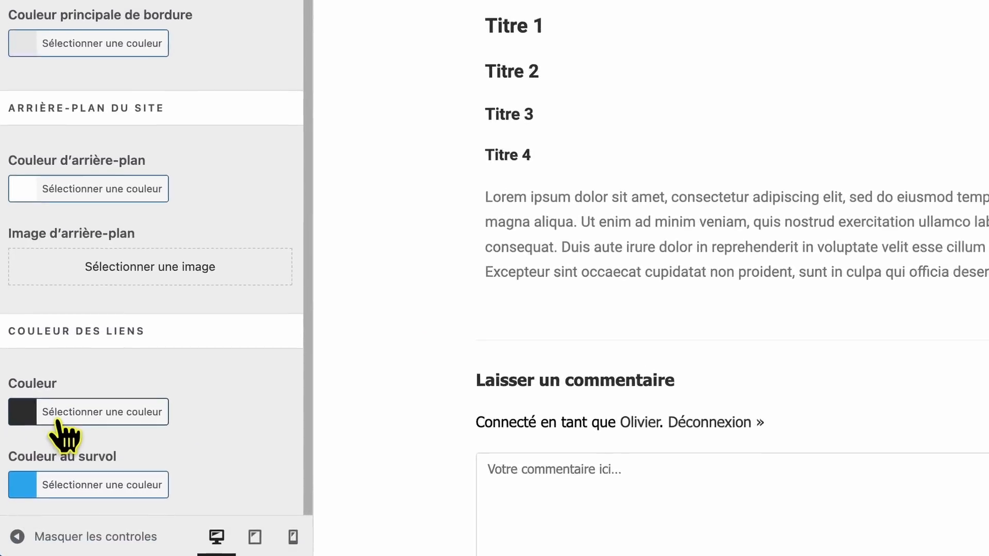
{"action": "left_click", "coordinate": [59, 420]}
{"action": "scroll", "coordinate": [223, 421], "scroll_direction": "down", "scroll_amount": 1}
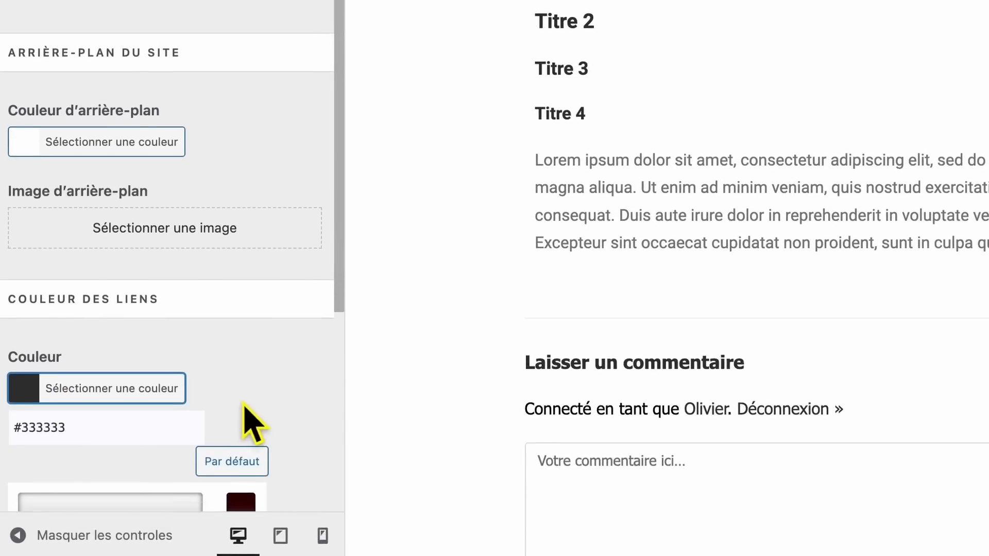
{"action": "scroll", "coordinate": [252, 421], "scroll_direction": "down", "scroll_amount": 6}
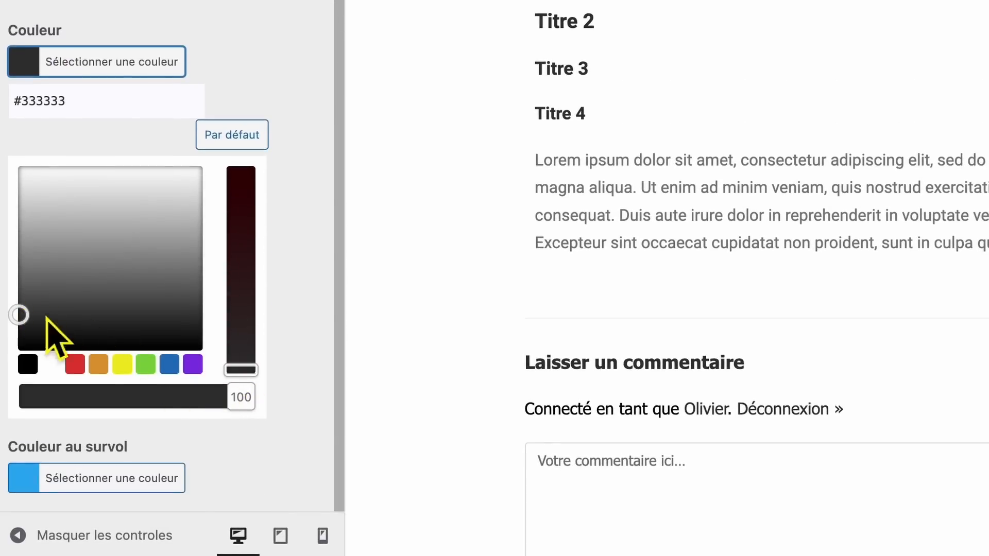
{"action": "left_click", "coordinate": [169, 364]}
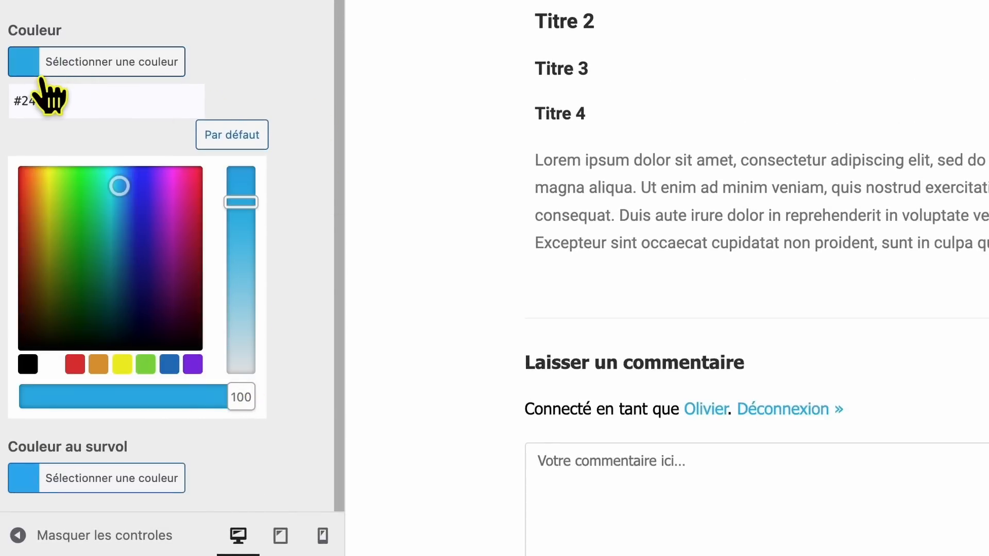
{"action": "left_click", "coordinate": [295, 169]}
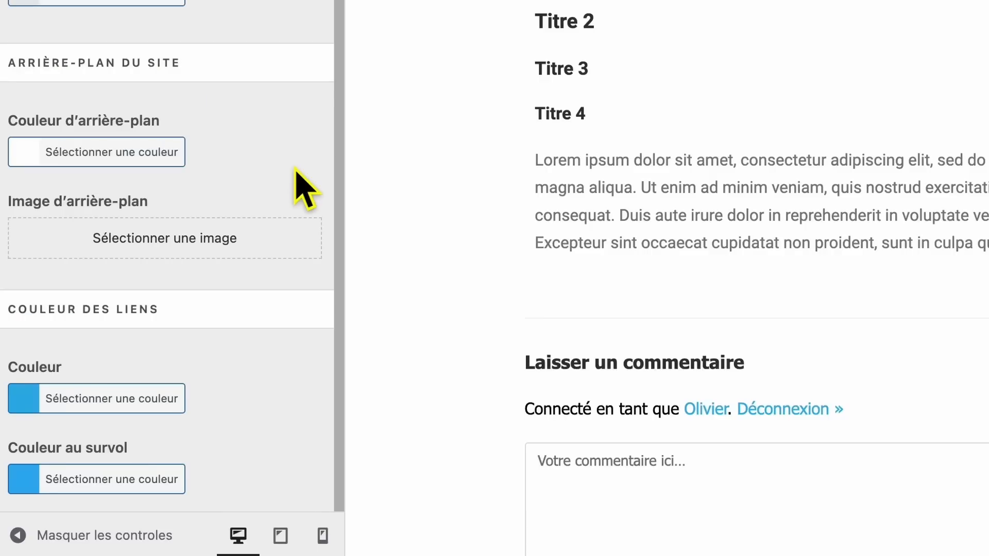
Set the link hover colour to a deeper blue and publish the change
{"action": "left_click", "coordinate": [15, 483]}
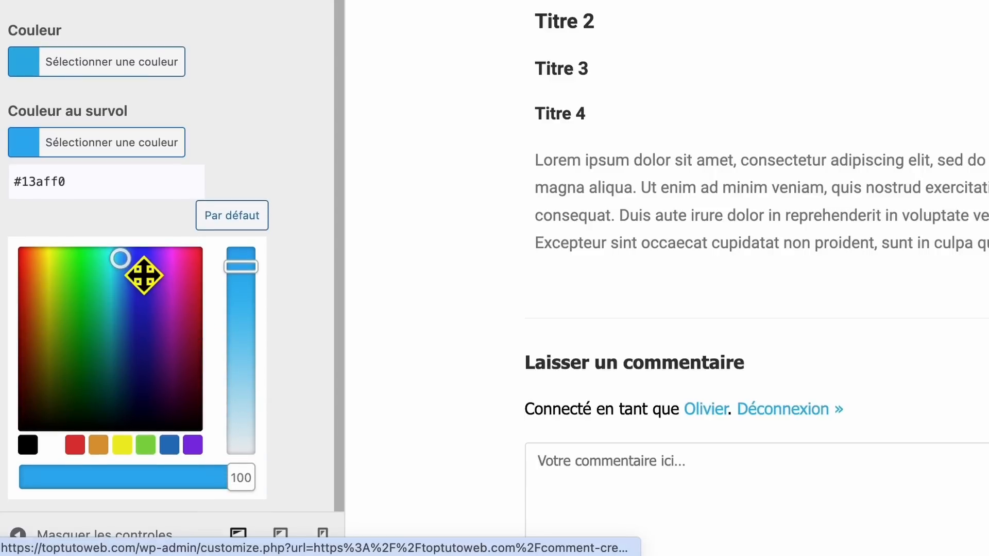
{"action": "left_click_drag", "start_coordinate": [143, 275], "coordinate": [152, 281]}
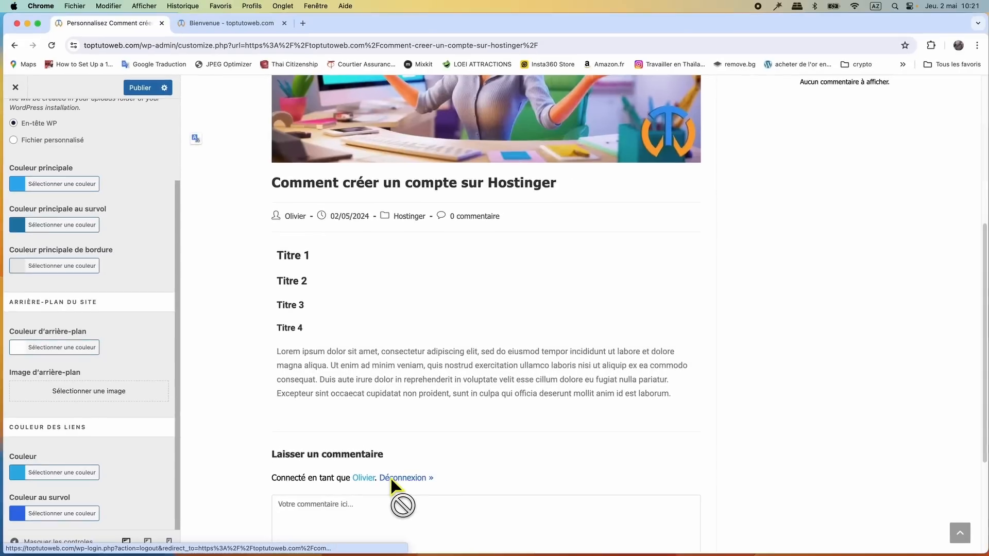
{"action": "left_click", "coordinate": [140, 89]}
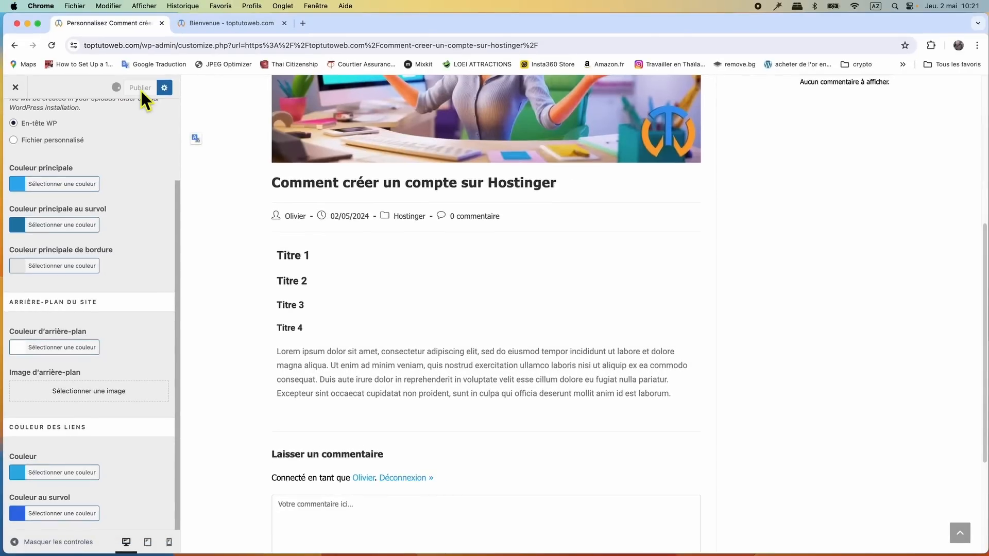
Try the Encadré layout style in Réglages généraux of Options générales, and switch it to Séparer
{"action": "left_click", "coordinate": [15, 118]}
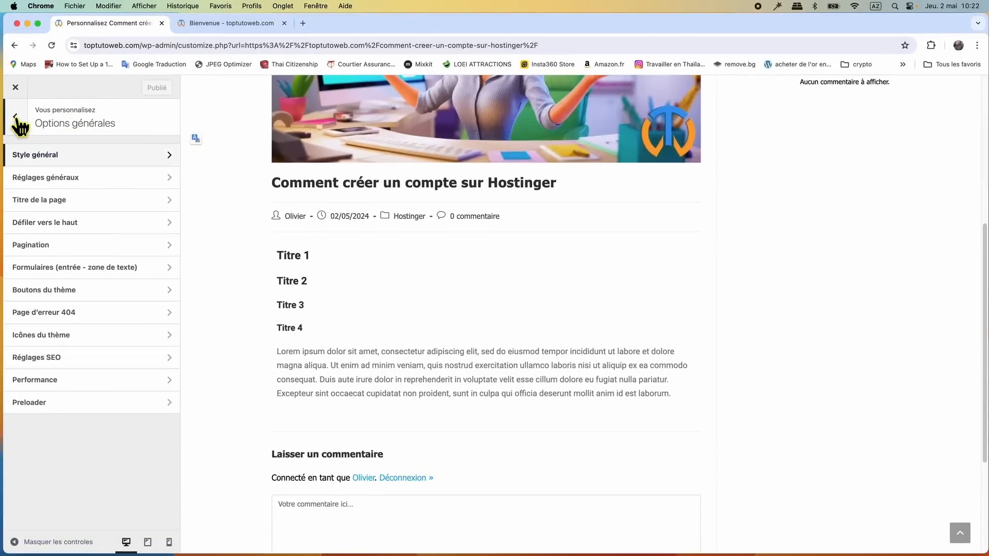
{"action": "left_click", "coordinate": [91, 182]}
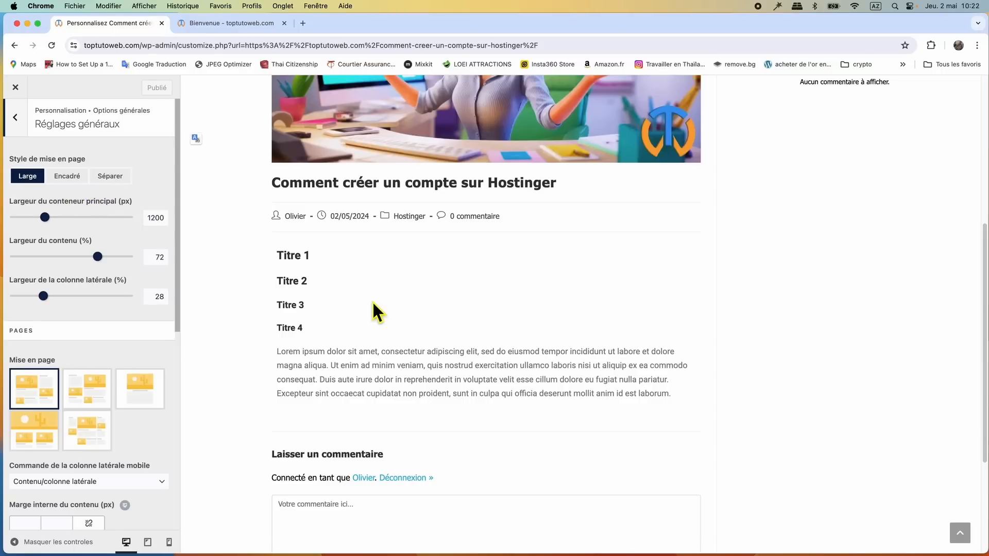
{"action": "scroll", "coordinate": [372, 300], "scroll_direction": "up", "scroll_amount": 5}
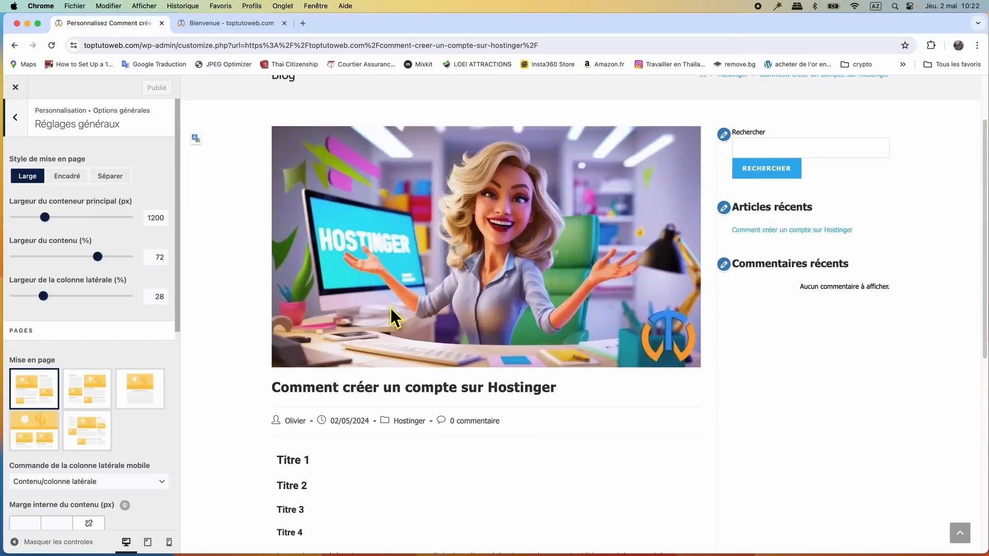
{"action": "left_click", "coordinate": [70, 177]}
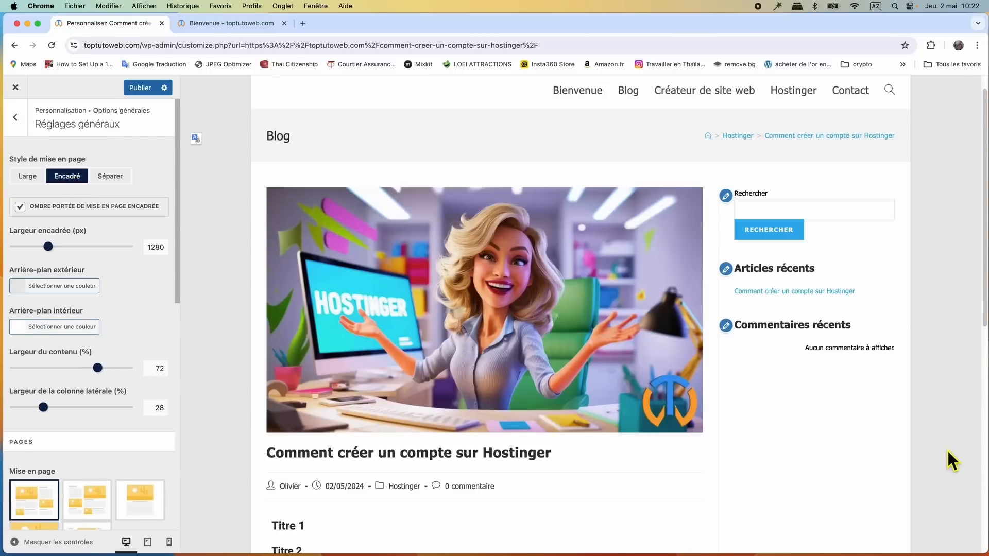
{"action": "left_click", "coordinate": [110, 176]}
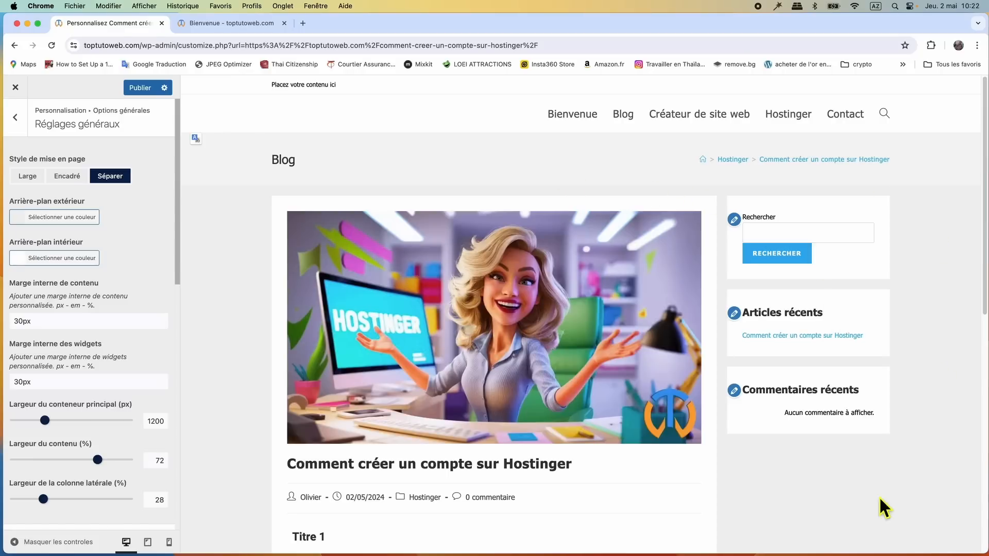
Set the general layout style to Large in Réglages généraux
{"action": "scroll", "coordinate": [223, 348], "scroll_direction": "down", "scroll_amount": 5}
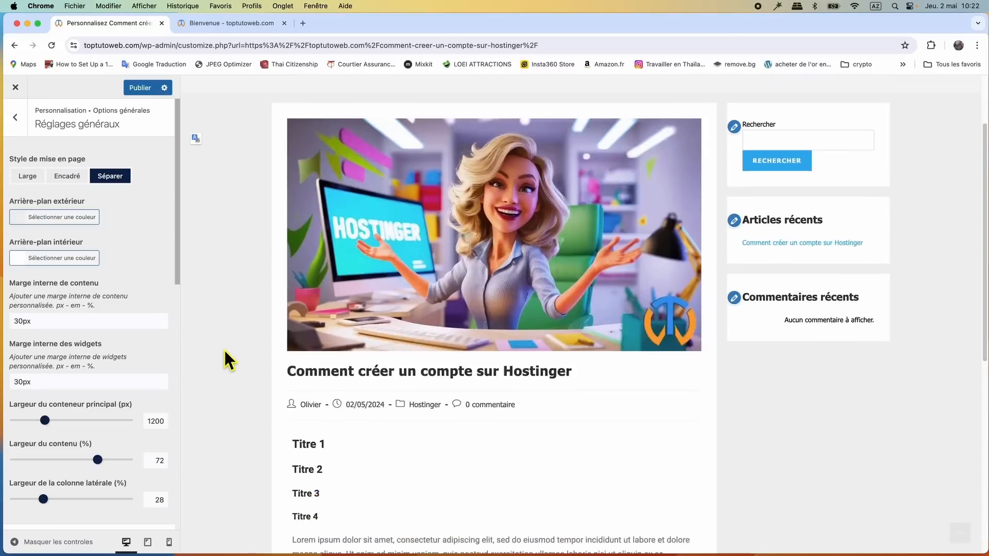
{"action": "scroll", "coordinate": [224, 348], "scroll_direction": "up", "scroll_amount": 5}
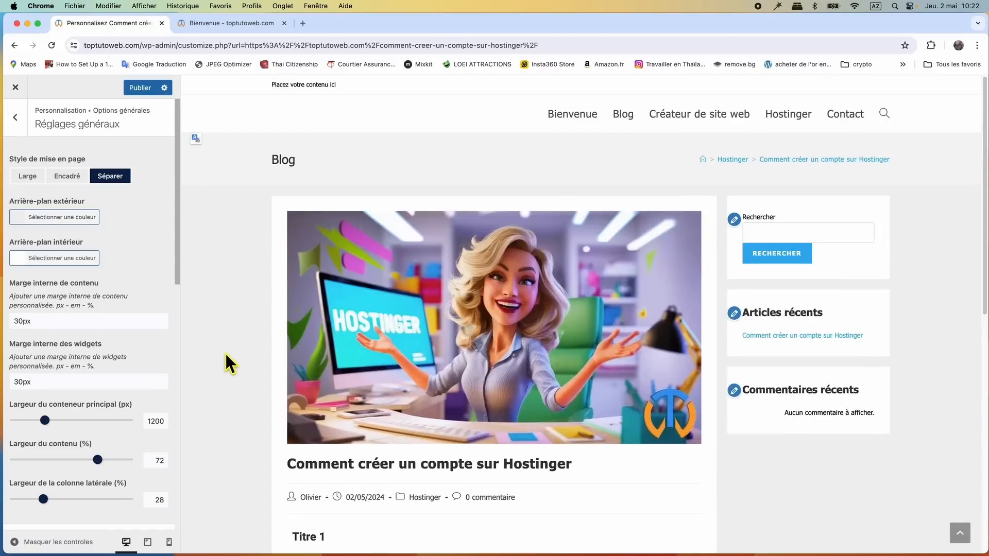
{"action": "left_click", "coordinate": [27, 177]}
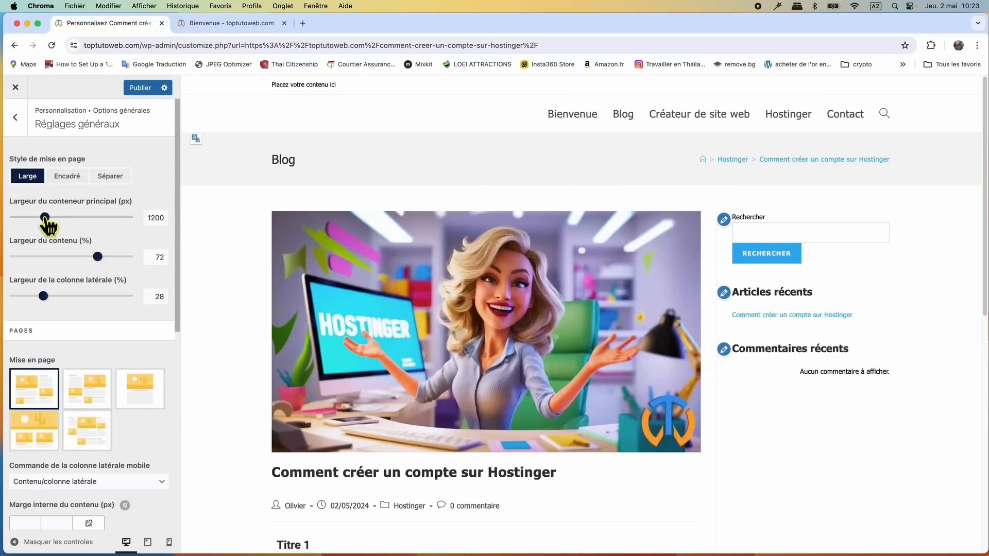
{"action": "mouse_move", "coordinate": [48, 221]}
{"action": "left_mouse_down"}
{"action": "mouse_move", "coordinate": [67, 222]}
{"action": "mouse_move", "coordinate": [51, 219]}
{"action": "left_mouse_up"}
Try the left-sidebar layout for pages, and switch it to the single-column layout without a sidebar
{"action": "scroll", "coordinate": [103, 268], "scroll_direction": "down", "scroll_amount": 5}
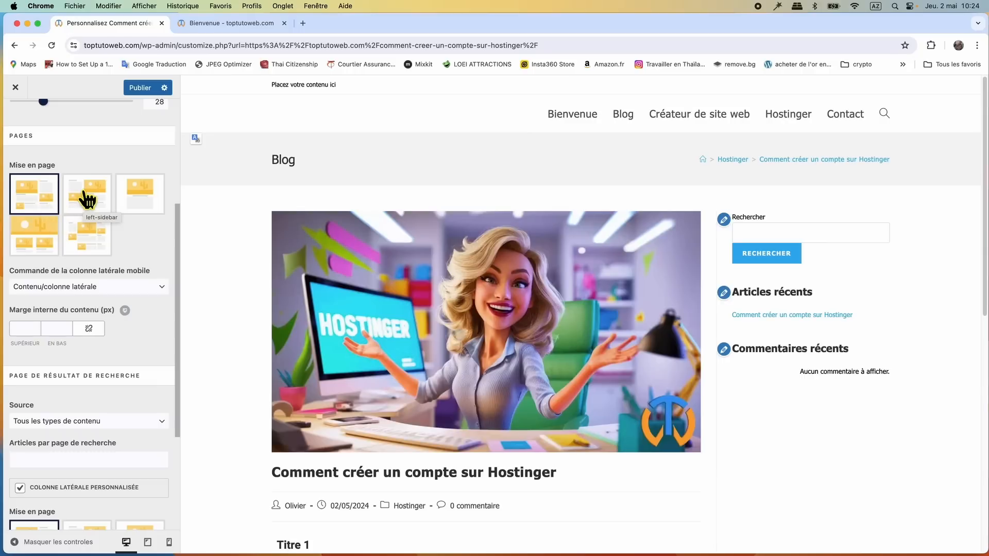
{"action": "left_click", "coordinate": [101, 198]}
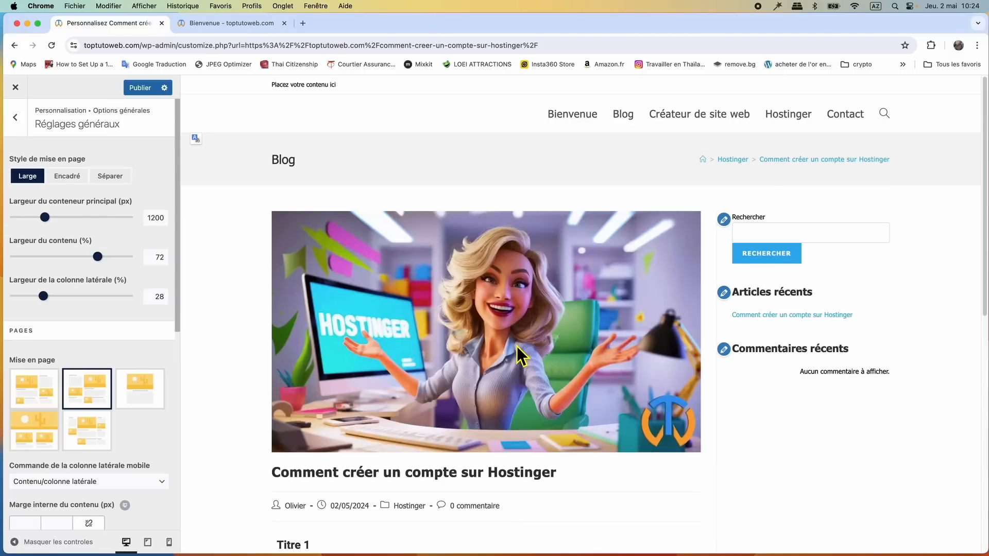
{"action": "left_click", "coordinate": [146, 403]}
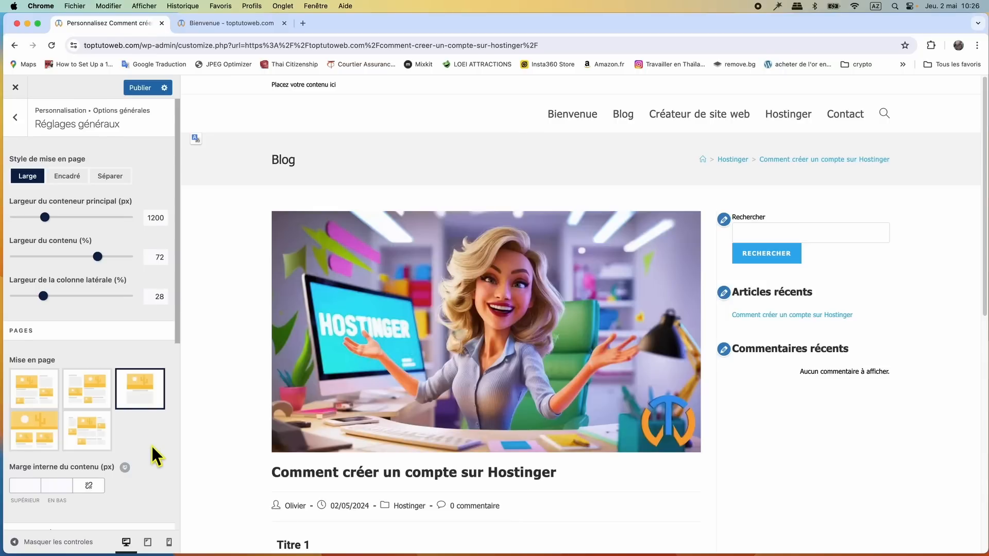
Set the search results page layout to the single-column layout without a sidebar
{"action": "scroll", "coordinate": [150, 444], "scroll_direction": "down", "scroll_amount": 5}
{"action": "scroll", "coordinate": [151, 444], "scroll_direction": "down", "scroll_amount": 3}
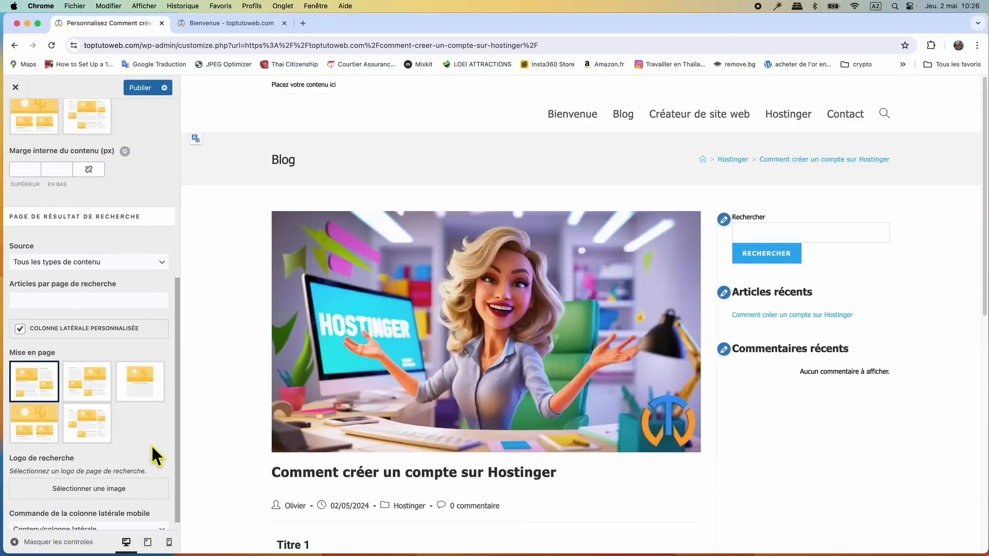
{"action": "left_click", "coordinate": [147, 370]}
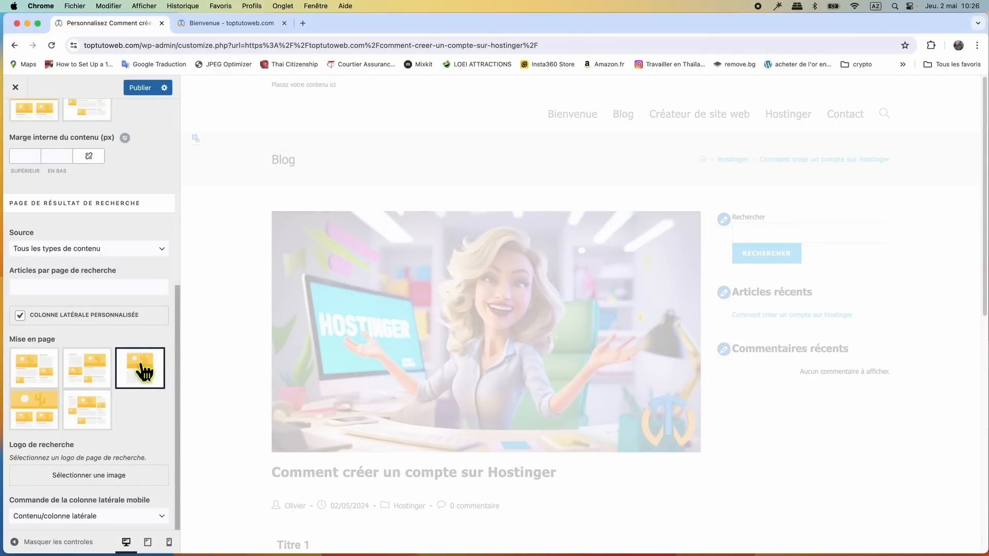
{"action": "scroll", "coordinate": [137, 407], "scroll_direction": "up", "scroll_amount": 8}
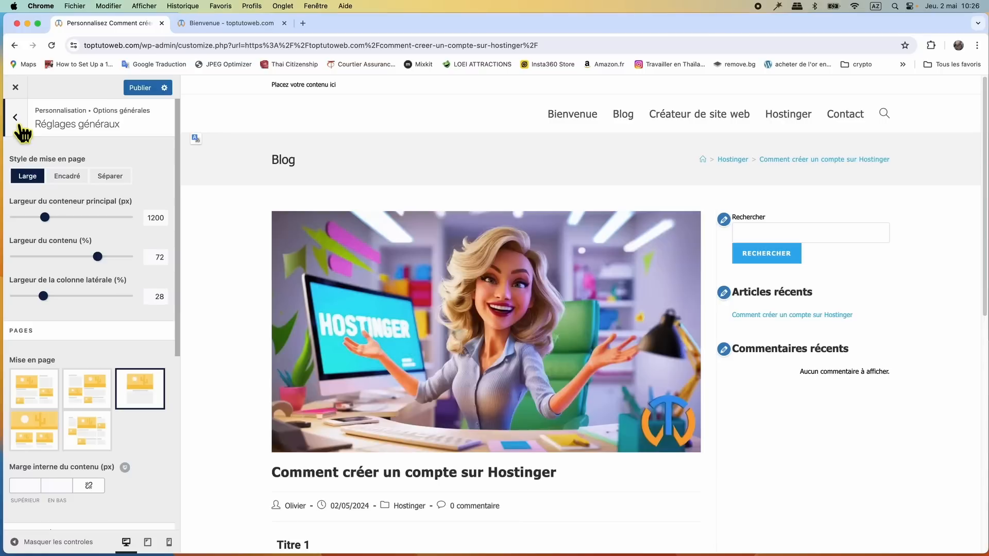
{"action": "left_click", "coordinate": [16, 119]}
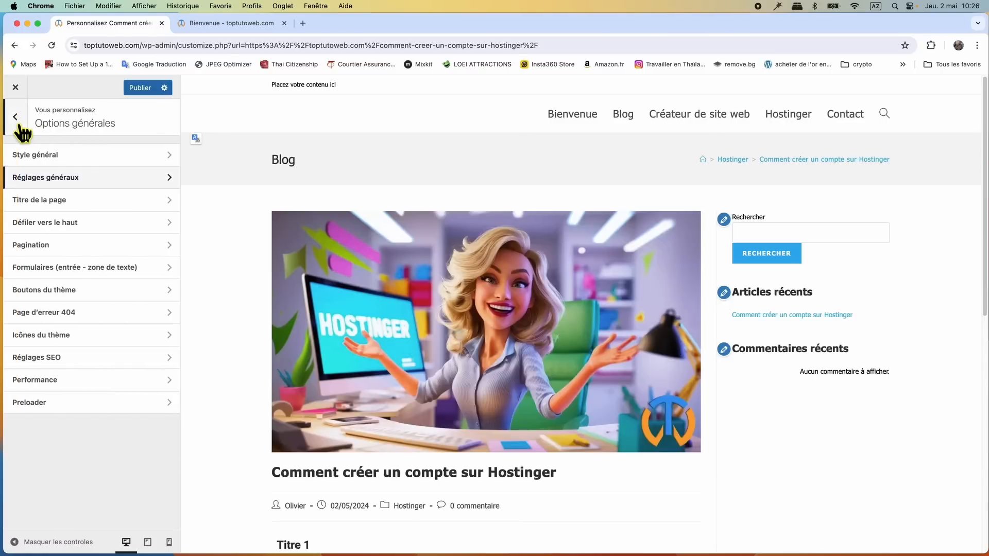
In Titre de la page of Options générales, keep the title visibility at Afficher sur tous les appareils
{"action": "left_click", "coordinate": [53, 201]}
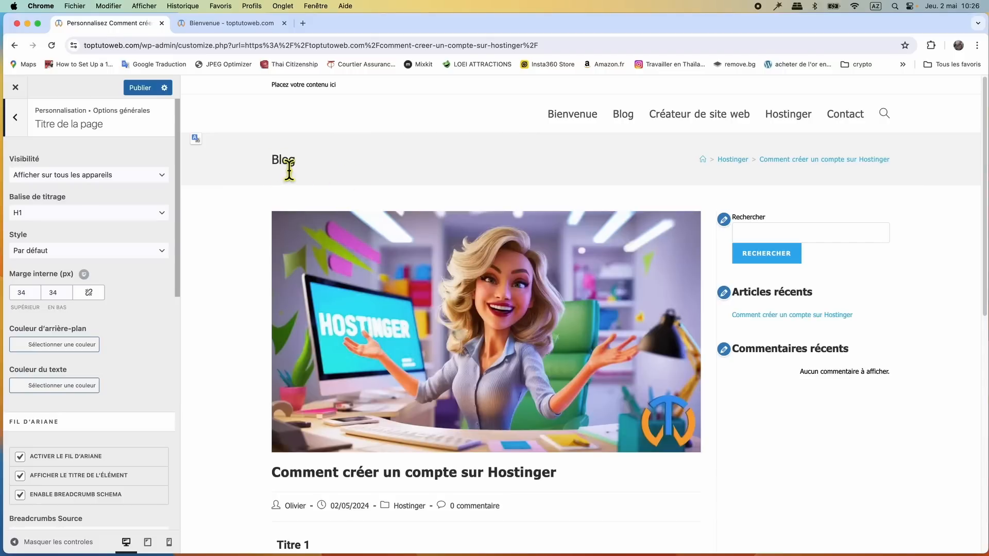
{"action": "left_click", "coordinate": [82, 178]}
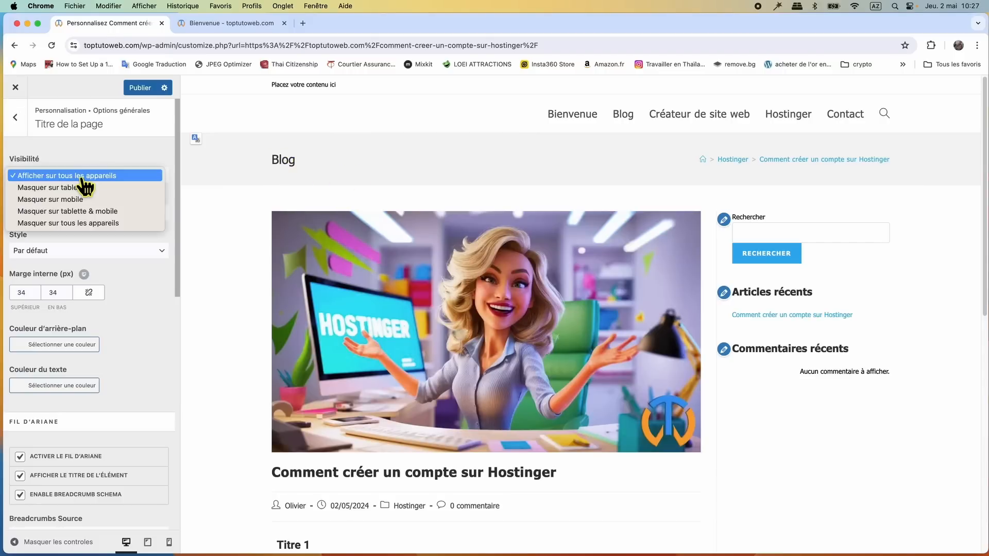
{"action": "left_click", "coordinate": [82, 176]}
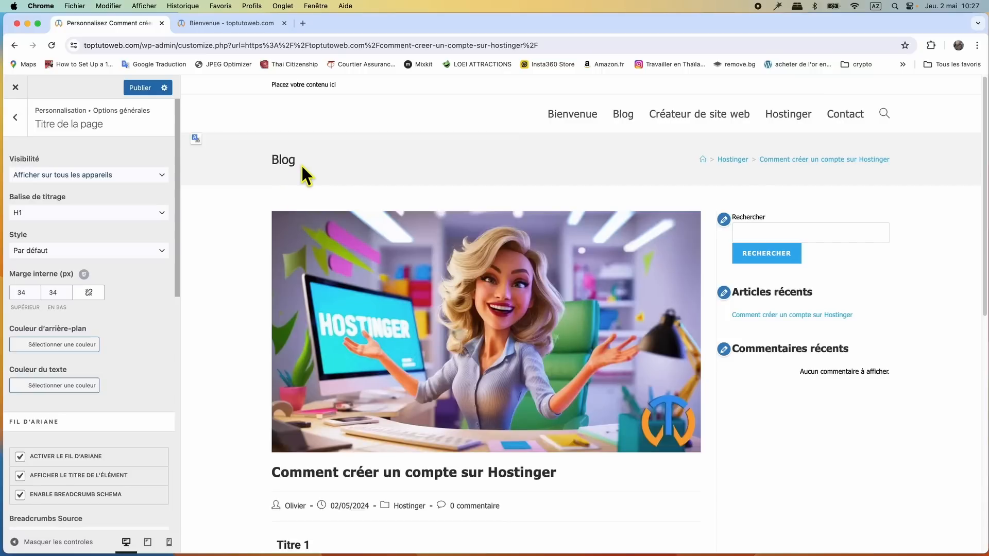
Try the Centré and Image d'arrière-plan page title styles, the latter with the title and breadcrumb positioned À gauche and À droite
{"action": "left_click", "coordinate": [138, 253]}
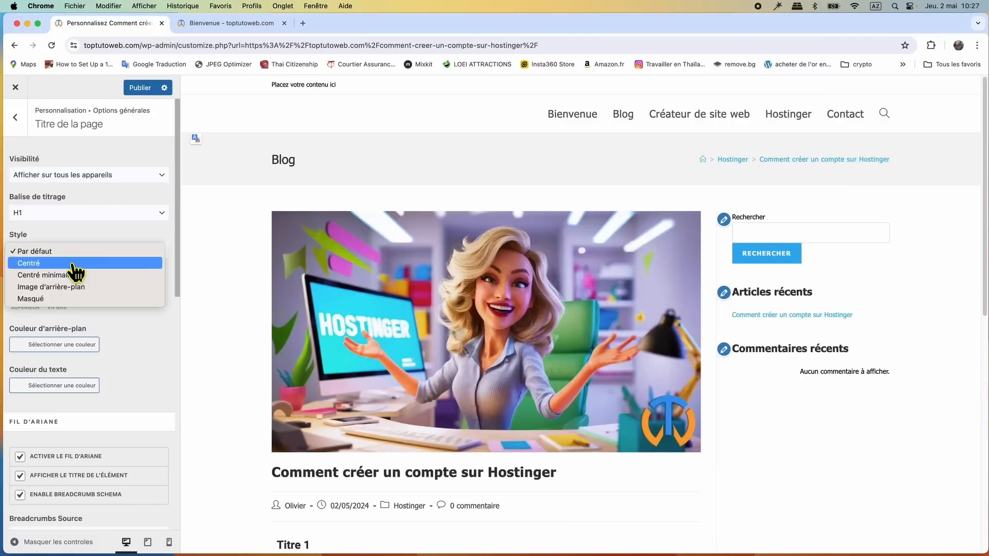
{"action": "left_click", "coordinate": [74, 264]}
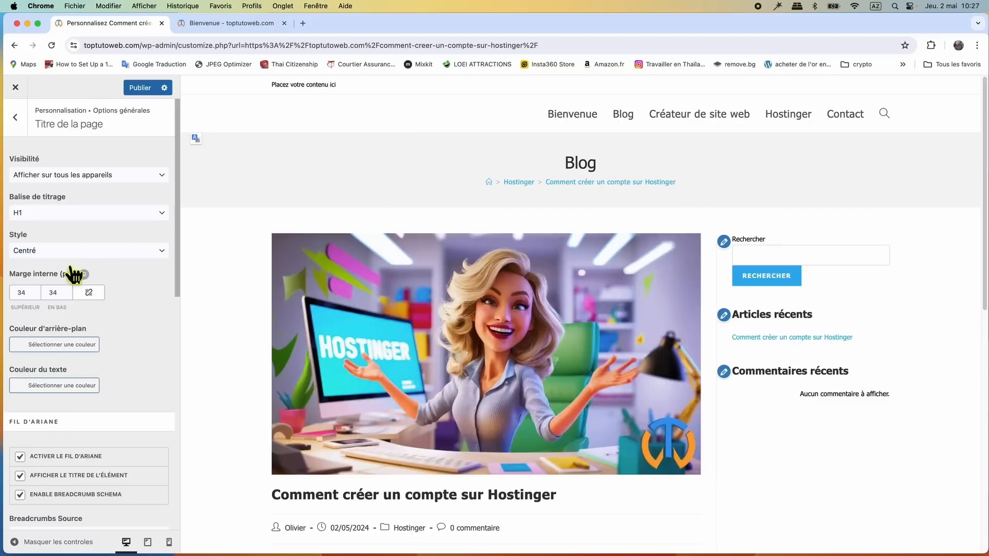
{"action": "left_click", "coordinate": [136, 252]}
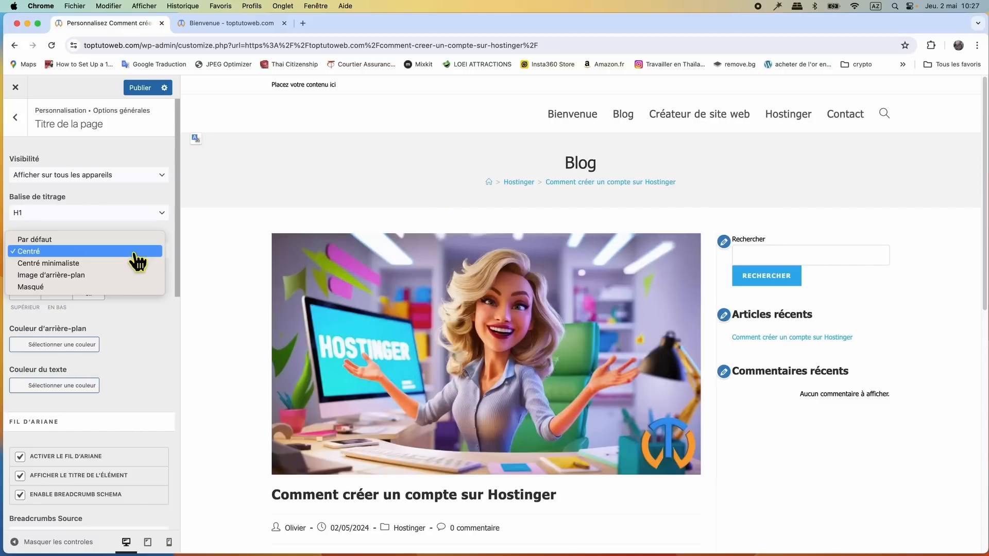
{"action": "left_click", "coordinate": [87, 275]}
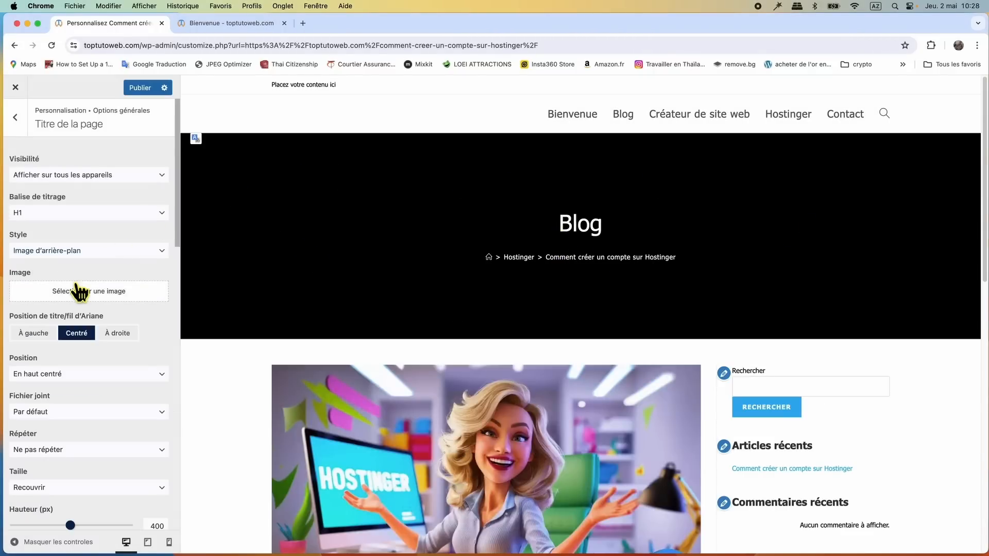
{"action": "left_click", "coordinate": [36, 336]}
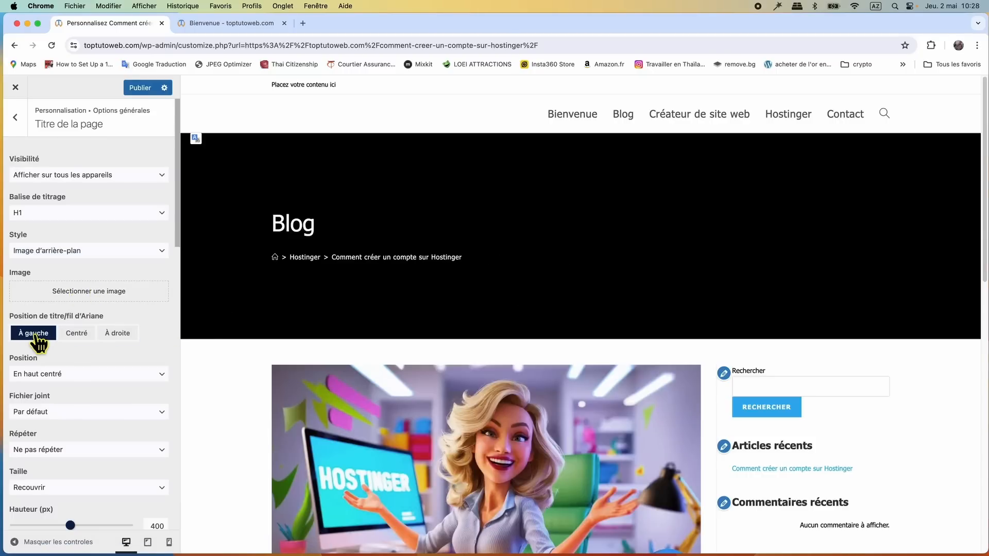
{"action": "left_click", "coordinate": [117, 336]}
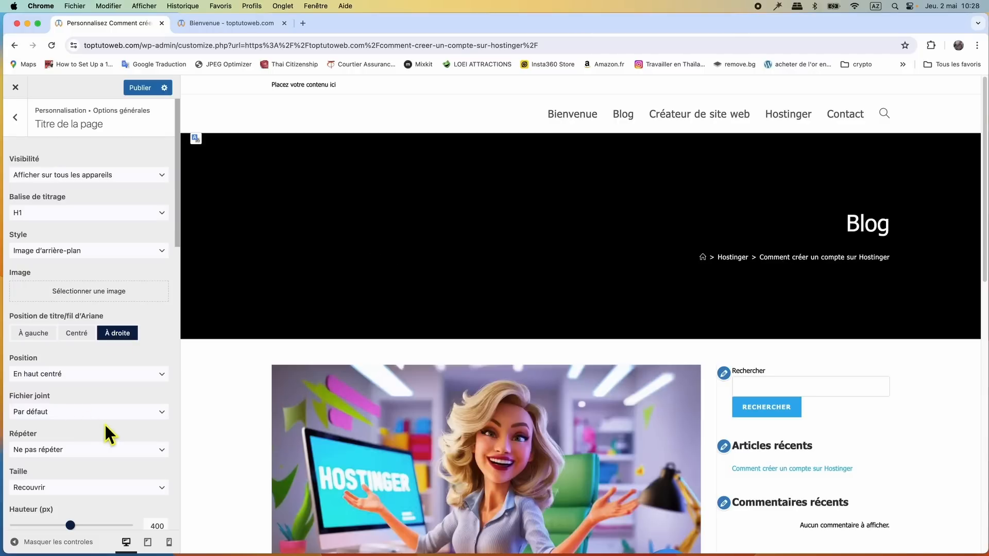
Set the page title style to Masqué
{"action": "left_click", "coordinate": [124, 253]}
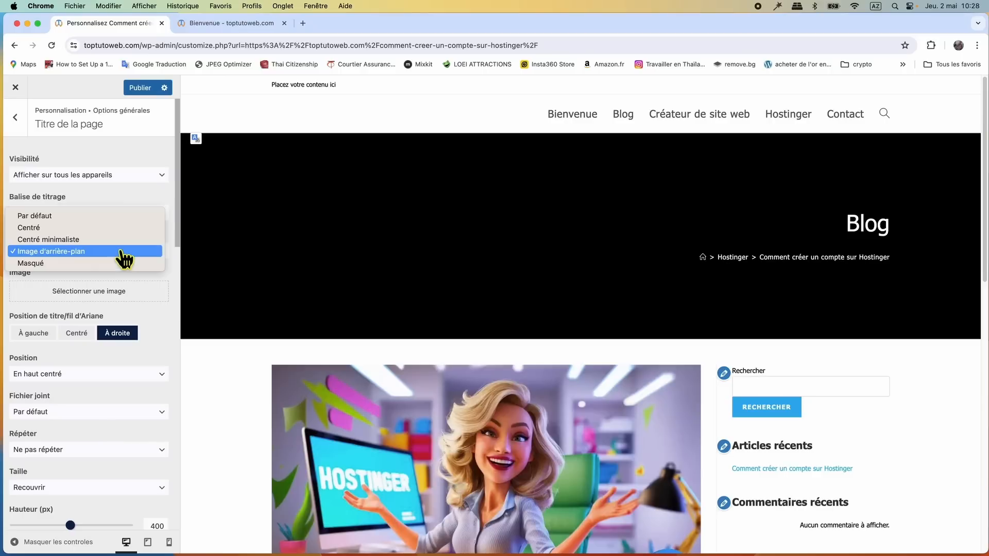
{"action": "left_click", "coordinate": [53, 264]}
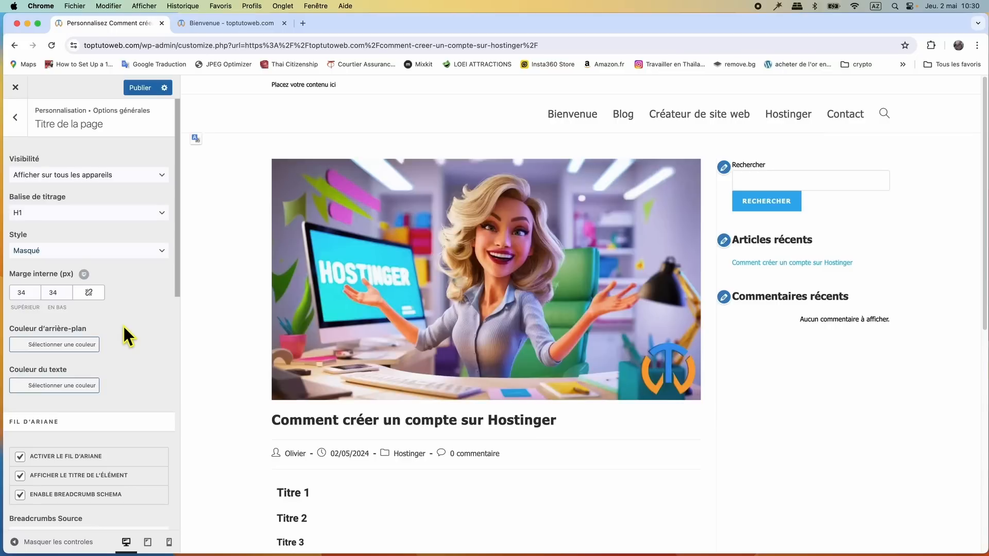
{"action": "left_click", "coordinate": [18, 123]}
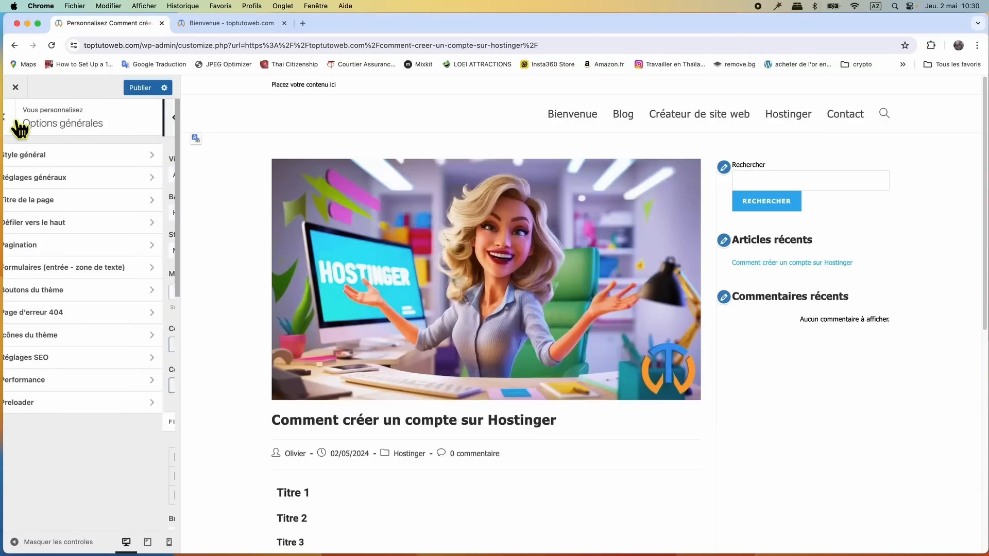
Change the arrow icon in Défiler vers le haut to the double chevron and test the scroll-to-top button in the preview
{"action": "left_click", "coordinate": [110, 225]}
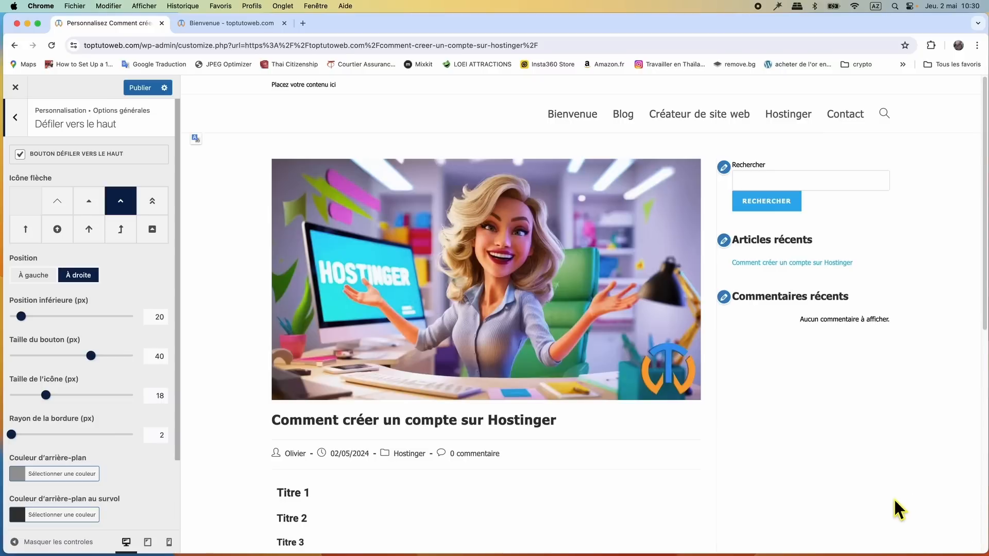
{"action": "left_click", "coordinate": [156, 205]}
{"action": "scroll", "coordinate": [852, 435], "scroll_direction": "down", "scroll_amount": 8}
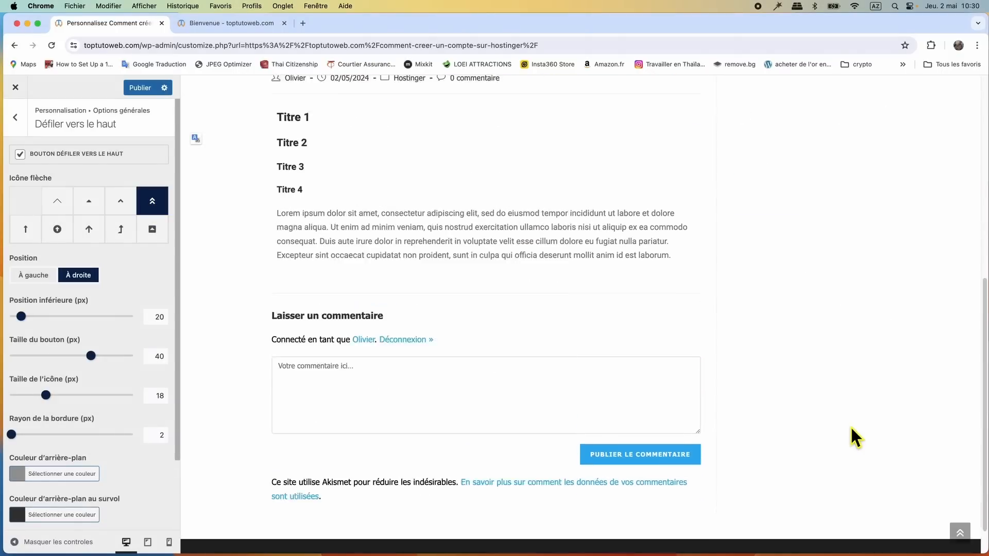
{"action": "left_click", "coordinate": [961, 540]}
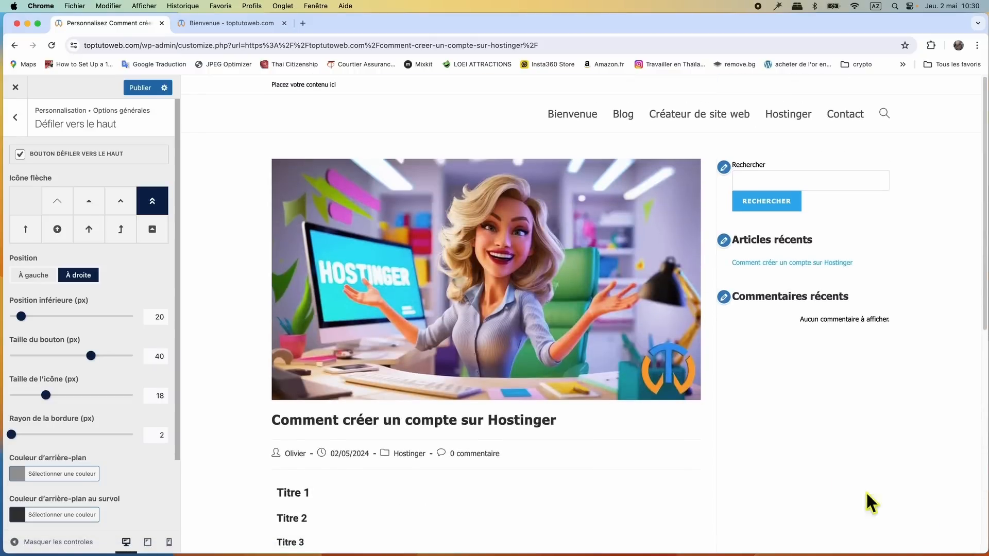
Round the scroll-to-top button with a border radius of 44 px and test it in the preview
{"action": "scroll", "coordinate": [837, 487], "scroll_direction": "down", "scroll_amount": 3}
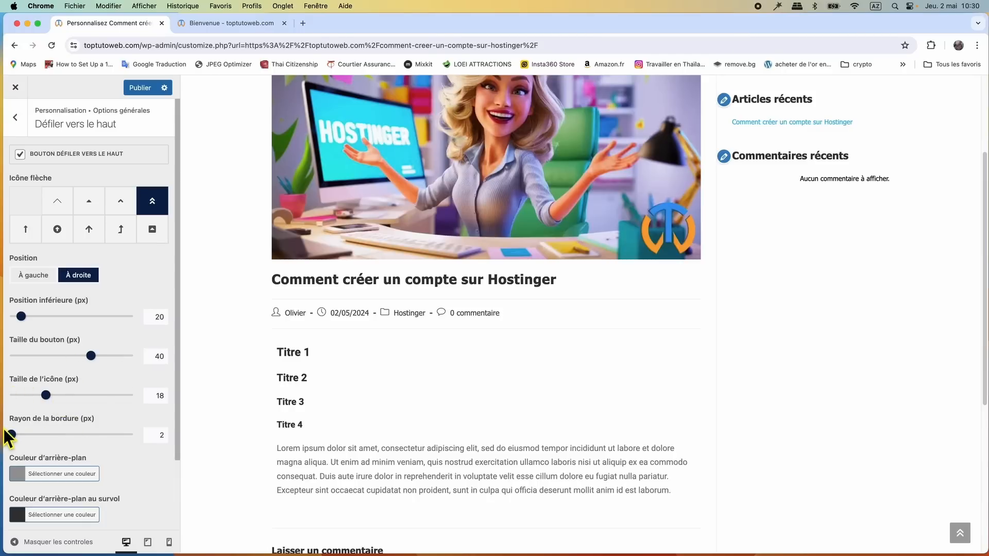
{"action": "left_click_drag", "start_coordinate": [11, 434], "coordinate": [64, 434]}
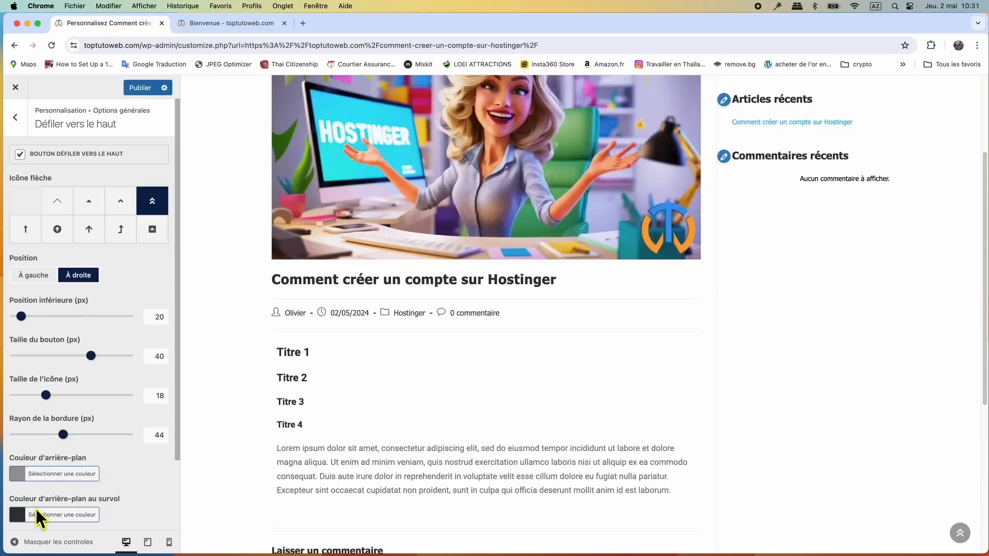
{"action": "scroll", "coordinate": [108, 463], "scroll_direction": "down", "scroll_amount": 1}
{"action": "scroll", "coordinate": [108, 462], "scroll_direction": "down", "scroll_amount": 3}
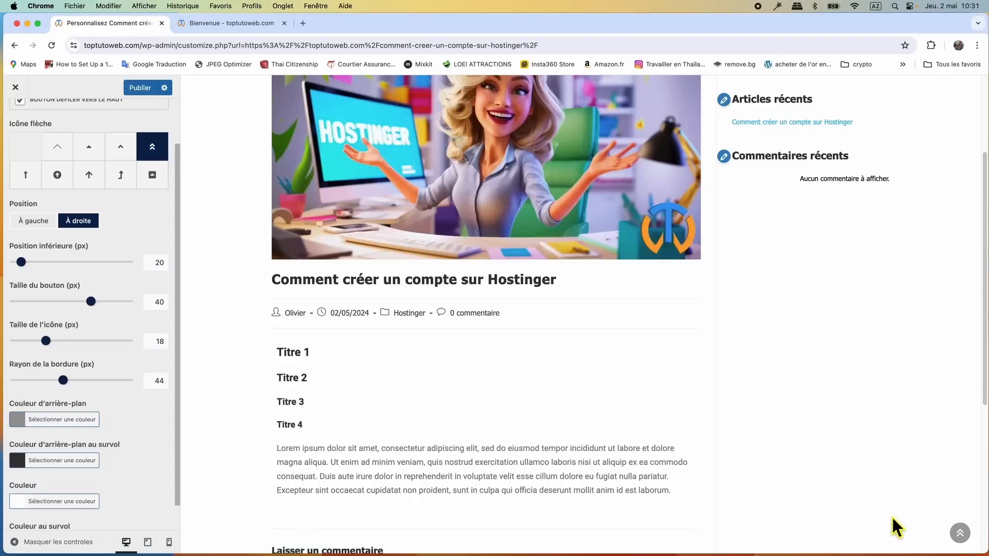
{"action": "left_click", "coordinate": [962, 535]}
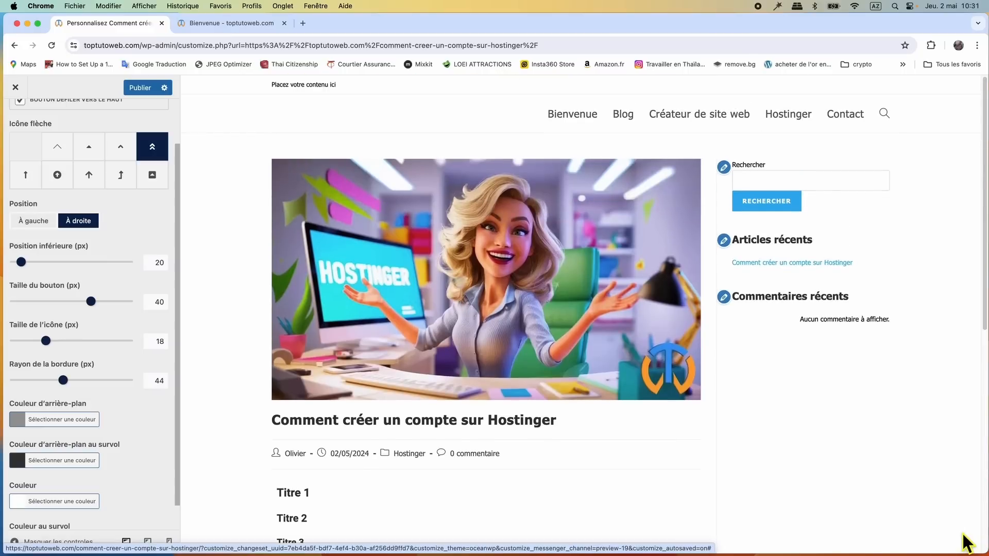
{"action": "scroll", "coordinate": [17, 199], "scroll_direction": "up", "scroll_amount": 2}
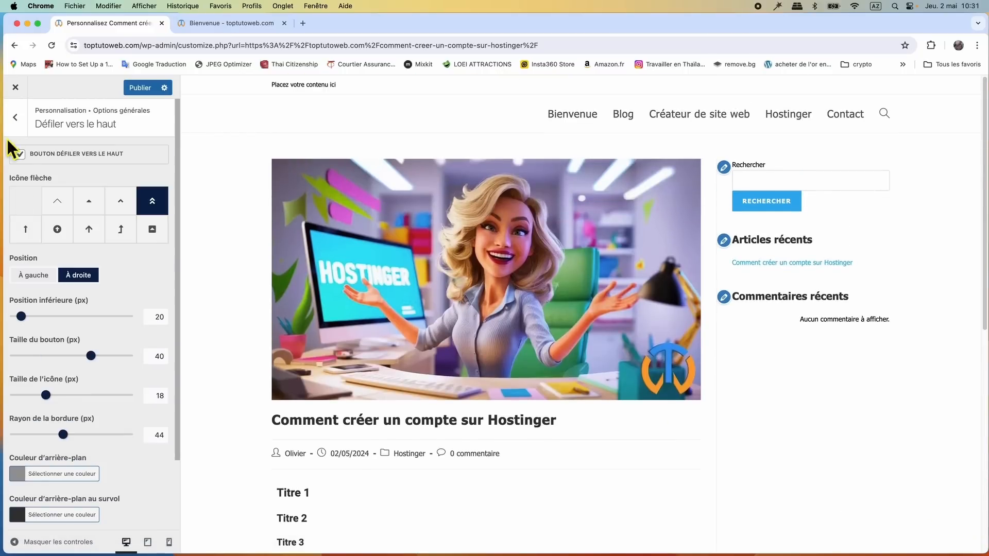
{"action": "left_click", "coordinate": [17, 121]}
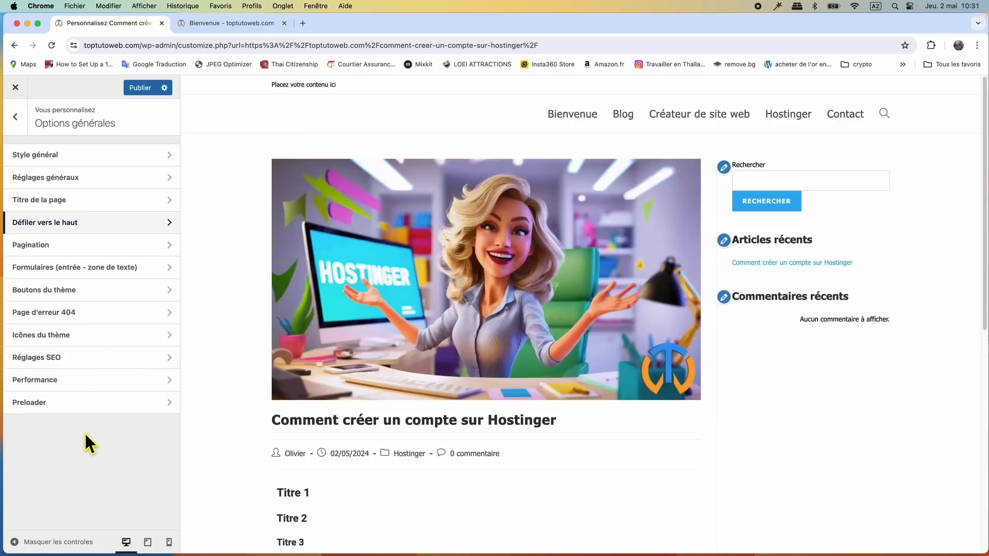
In Entrées du blog, set the archives and entries layout to the single column without a sidebar
{"action": "left_click", "coordinate": [15, 117]}
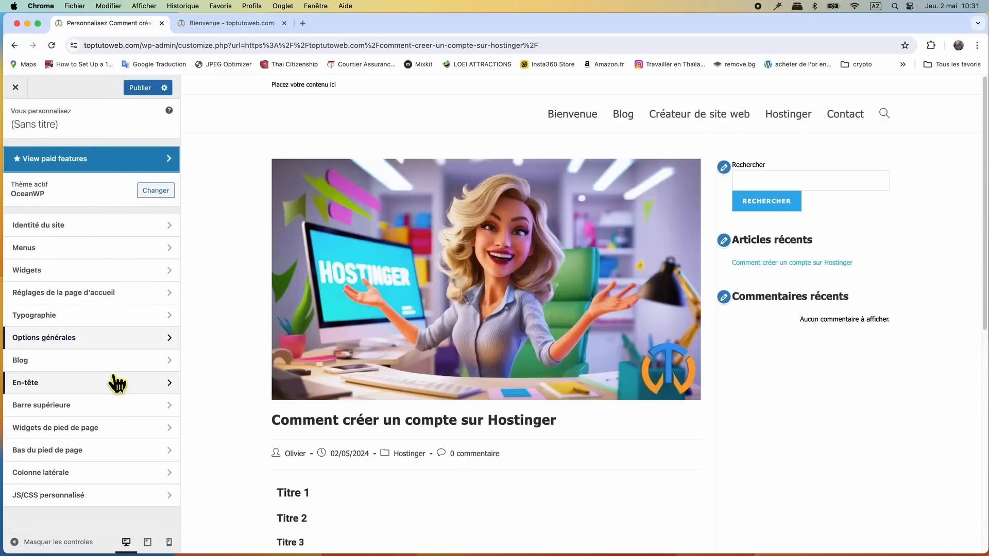
{"action": "left_click", "coordinate": [73, 363]}
{"action": "left_click", "coordinate": [64, 160]}
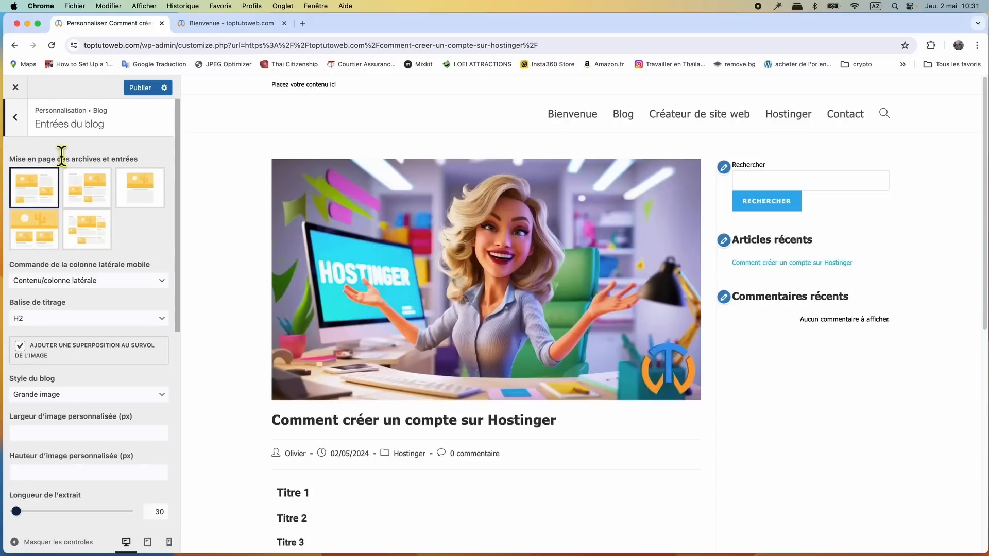
{"action": "left_click", "coordinate": [144, 200]}
Keep Grande image as the blog style for the blog entries
{"action": "scroll", "coordinate": [144, 206], "scroll_direction": "down", "scroll_amount": 3}
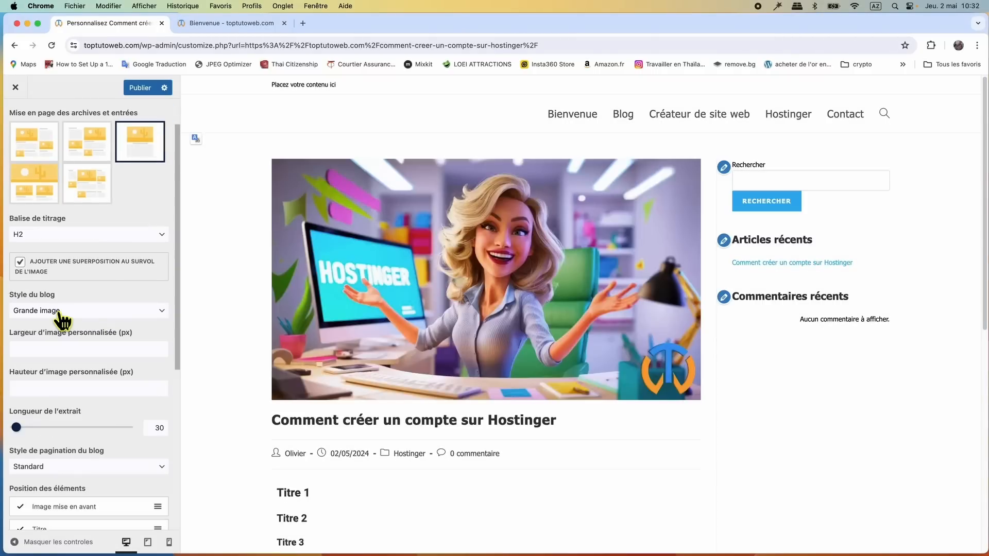
{"action": "left_click", "coordinate": [62, 319]}
{"action": "left_click", "coordinate": [60, 312]}
{"action": "scroll", "coordinate": [63, 257], "scroll_direction": "up", "scroll_amount": 3}
{"action": "left_click", "coordinate": [17, 129]}
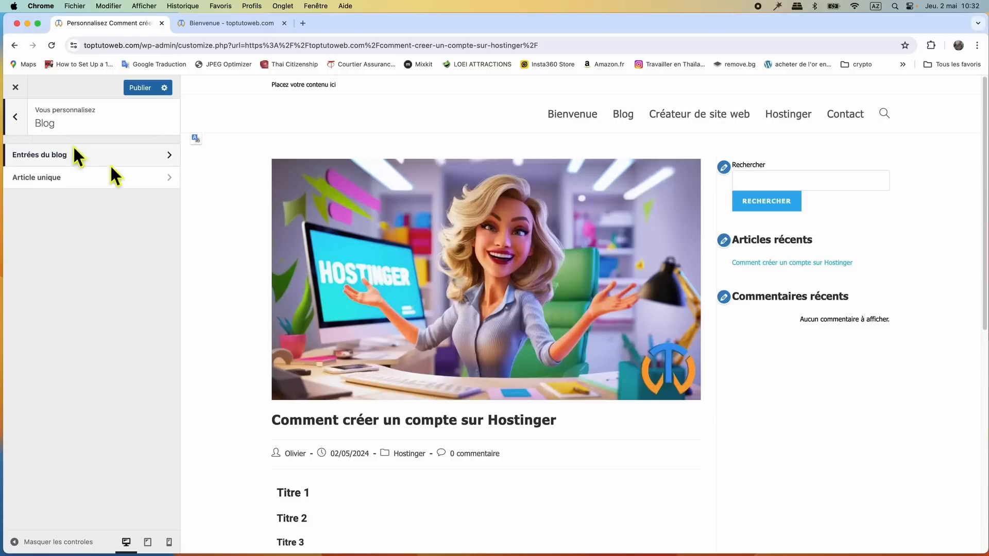
In Article unique, compare the available layouts in the preview and choose the centred single column without sidebars
{"action": "left_click", "coordinate": [160, 182]}
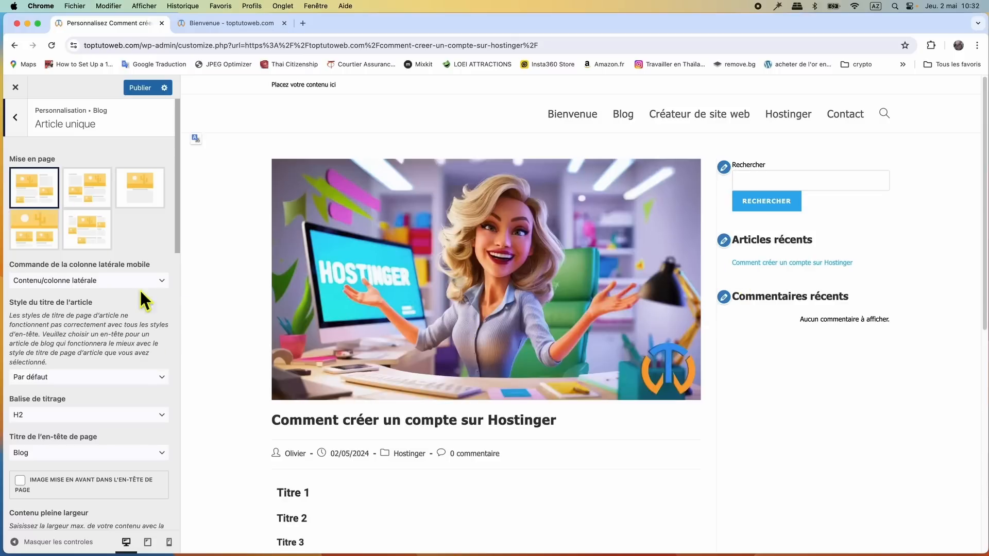
{"action": "left_click", "coordinate": [95, 199]}
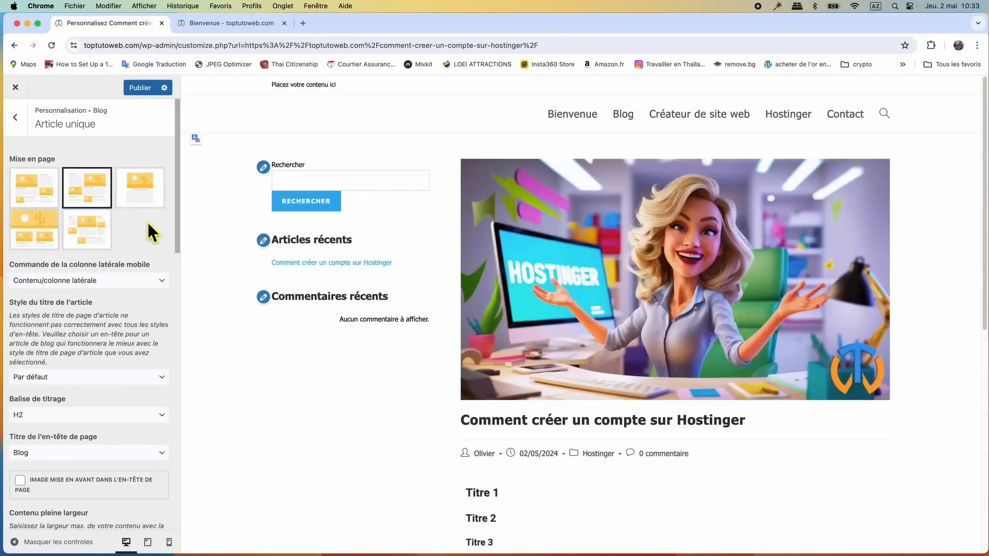
{"action": "left_click", "coordinate": [149, 200]}
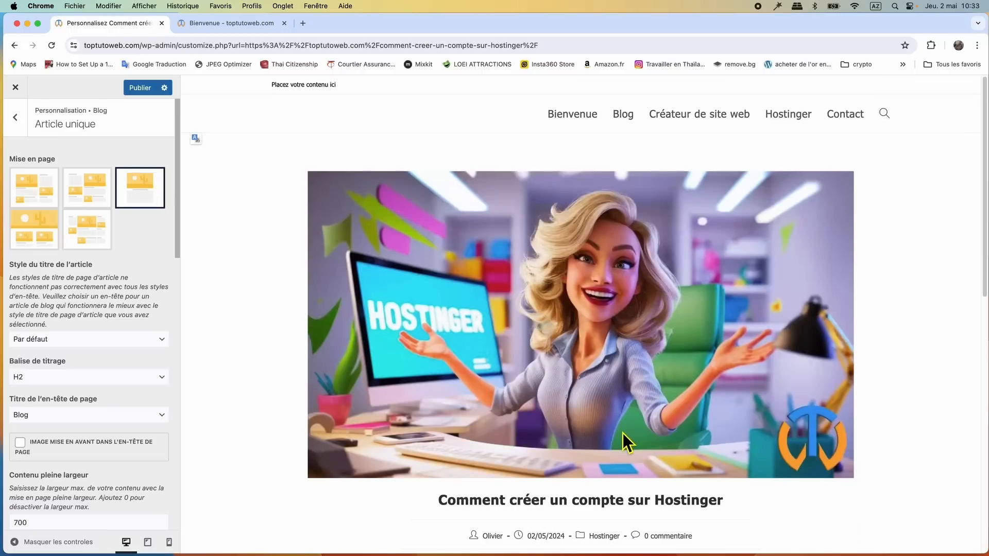
{"action": "scroll", "coordinate": [609, 442], "scroll_direction": "down", "scroll_amount": 7}
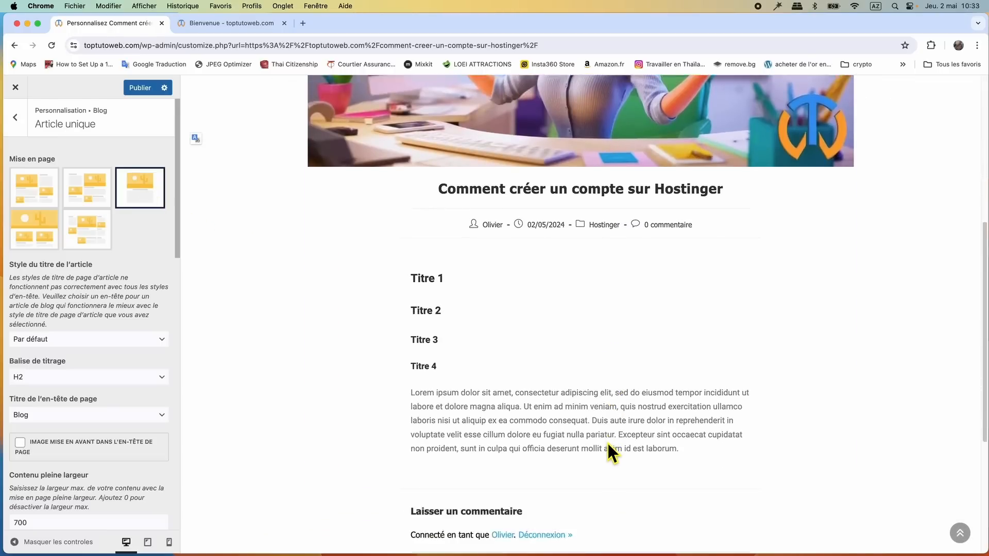
{"action": "scroll", "coordinate": [606, 441], "scroll_direction": "up", "scroll_amount": 6}
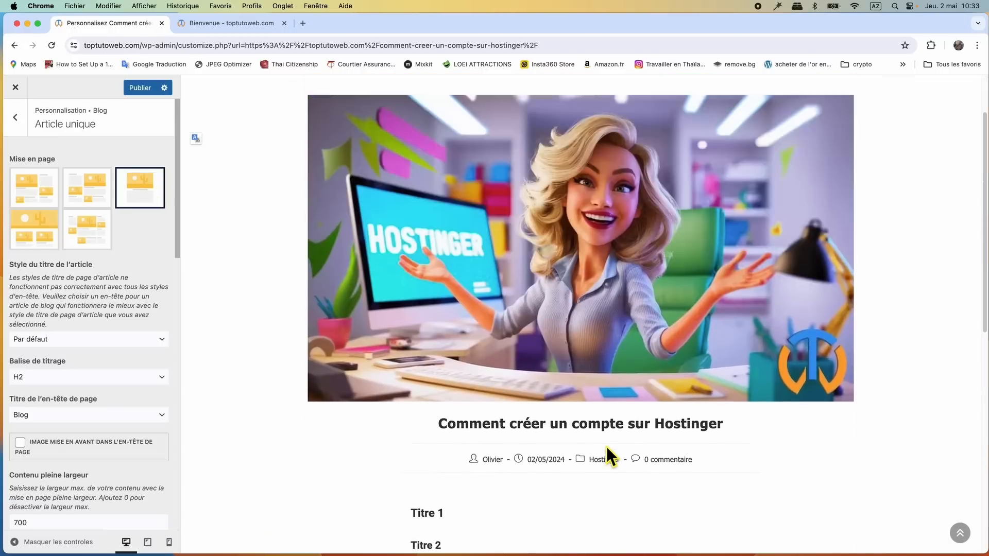
{"action": "left_click", "coordinate": [29, 234]}
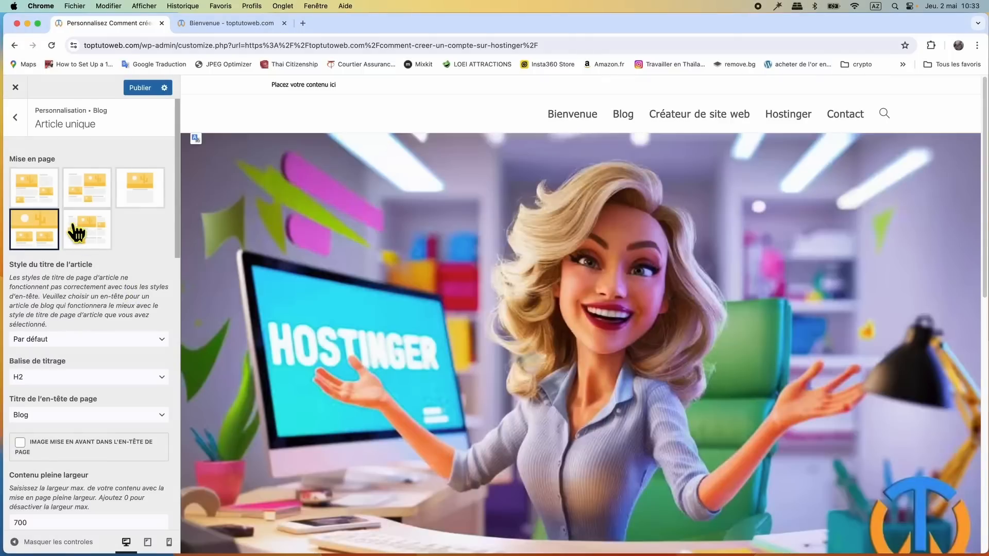
{"action": "left_click", "coordinate": [82, 238]}
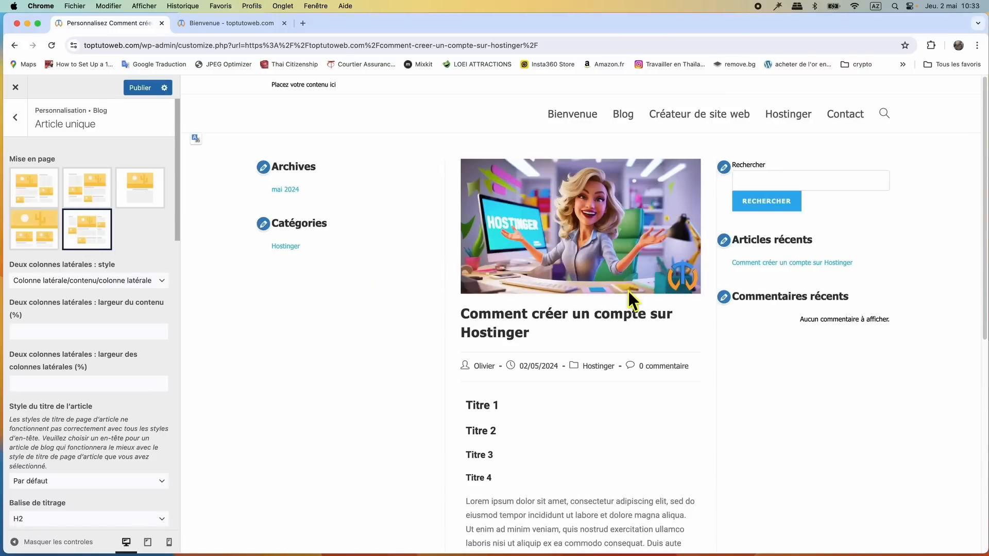
{"action": "scroll", "coordinate": [530, 489], "scroll_direction": "down", "scroll_amount": 5}
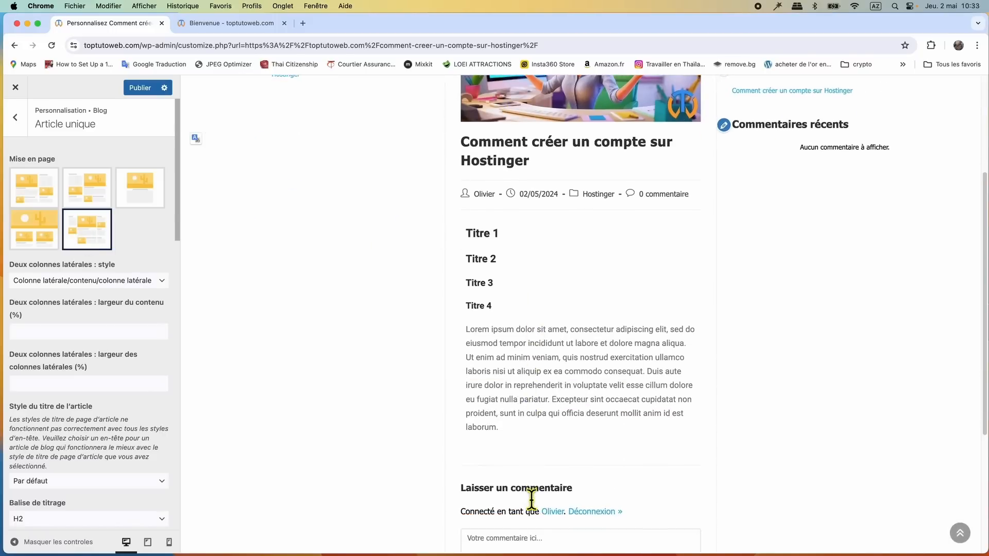
{"action": "scroll", "coordinate": [530, 494], "scroll_direction": "up", "scroll_amount": 5}
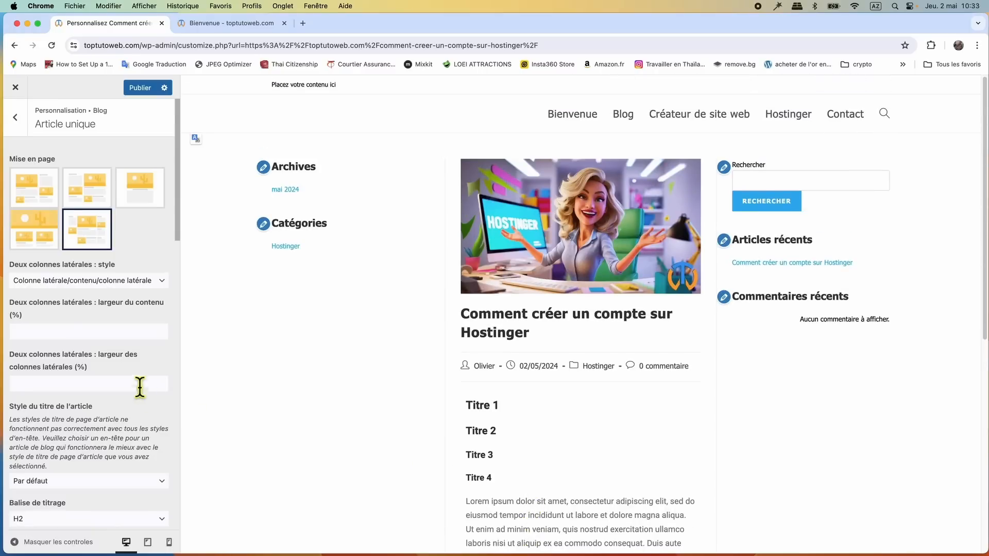
{"action": "left_click", "coordinate": [140, 198]}
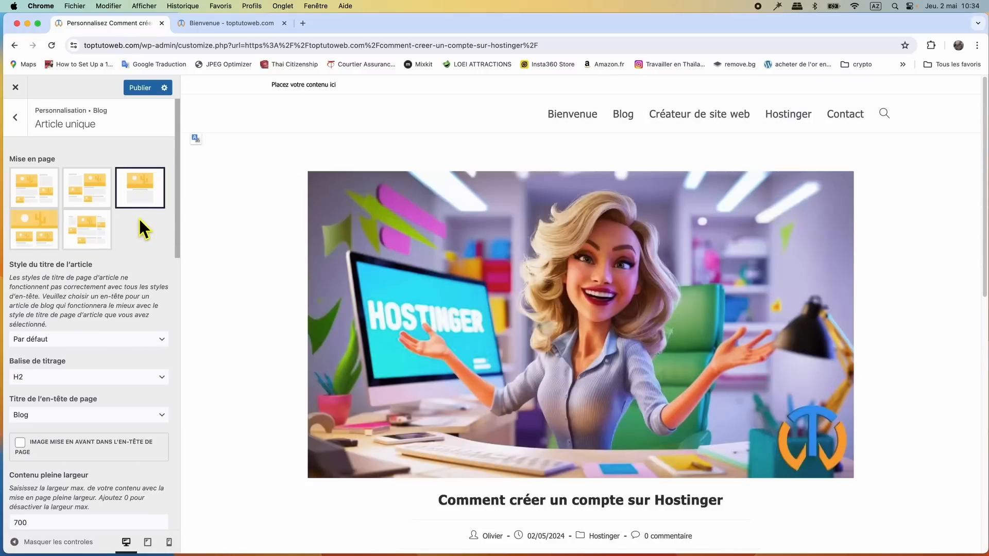
Set the single post's Balise de titrage to H1 and check the post's headings in the preview
{"action": "left_click", "coordinate": [50, 385]}
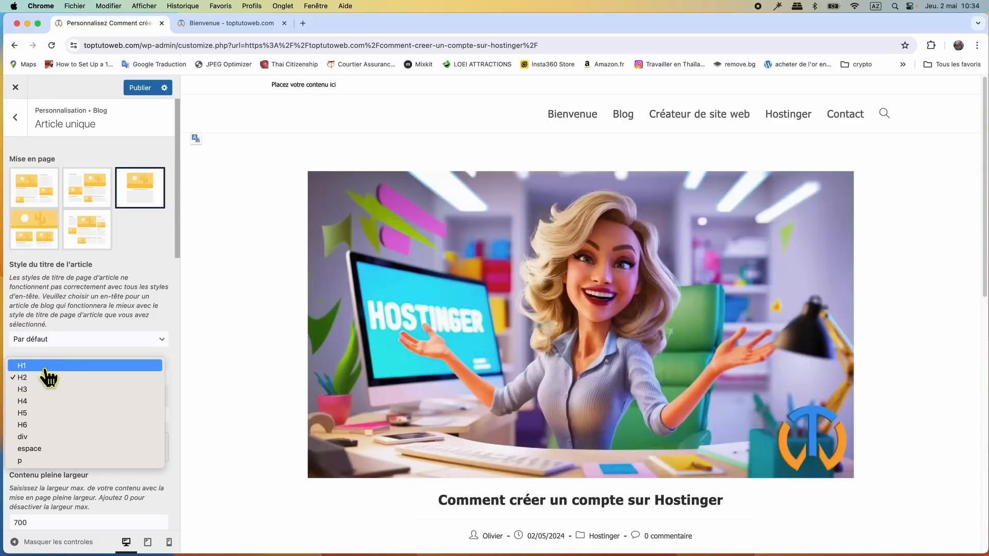
{"action": "left_click", "coordinate": [47, 367]}
{"action": "scroll", "coordinate": [422, 466], "scroll_direction": "down", "scroll_amount": 2}
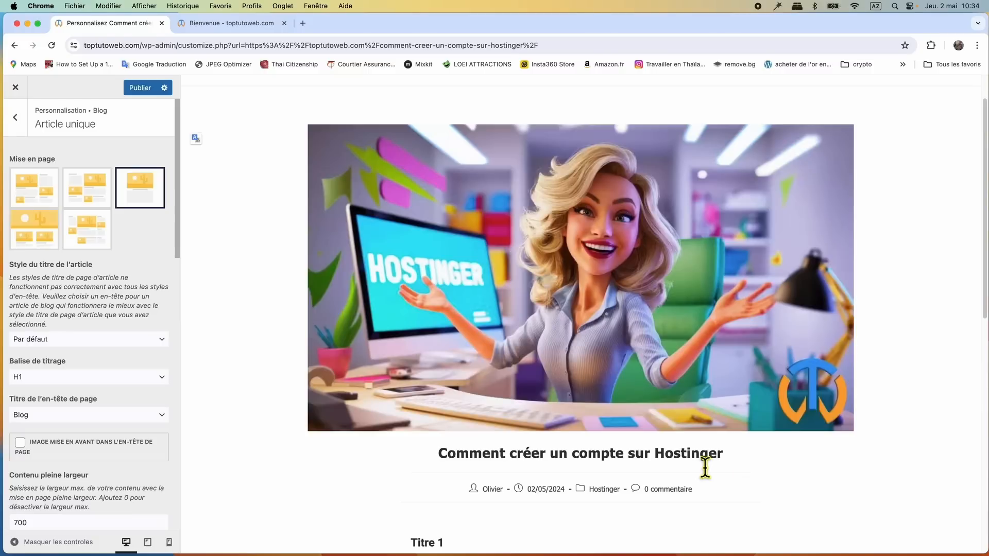
{"action": "scroll", "coordinate": [435, 364], "scroll_direction": "down", "scroll_amount": 5}
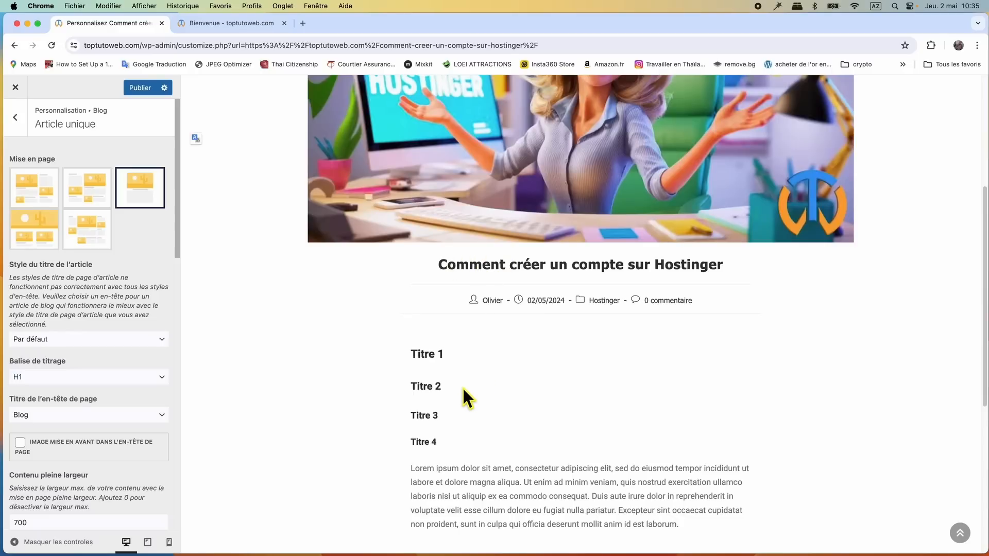
{"action": "scroll", "coordinate": [322, 396], "scroll_direction": "up", "scroll_amount": 3}
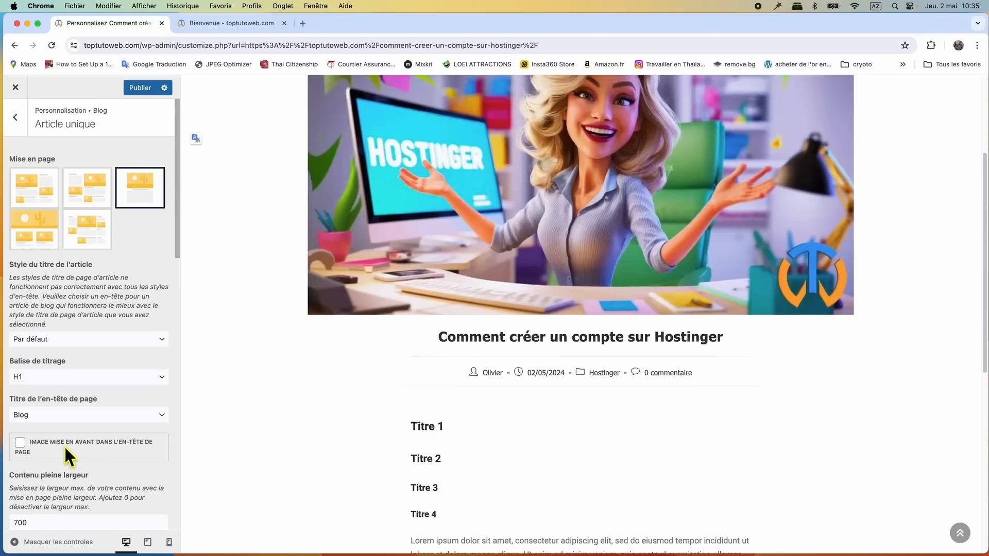
Enable the featured image in the page header and set the page header title to Titre de l'article
{"action": "left_click", "coordinate": [20, 443]}
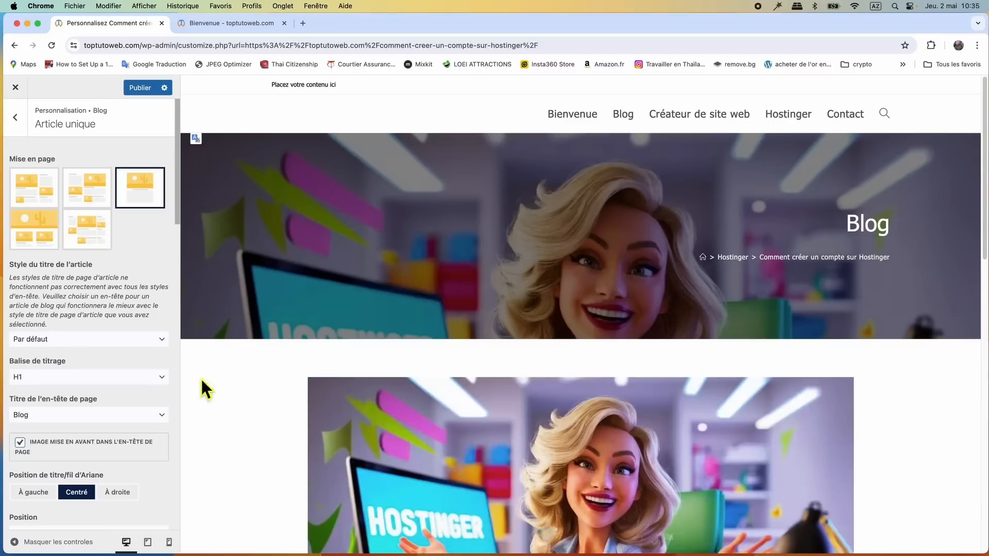
{"action": "scroll", "coordinate": [234, 386], "scroll_direction": "down", "scroll_amount": 3}
{"action": "left_click", "coordinate": [87, 419]}
{"action": "left_click", "coordinate": [69, 427]}
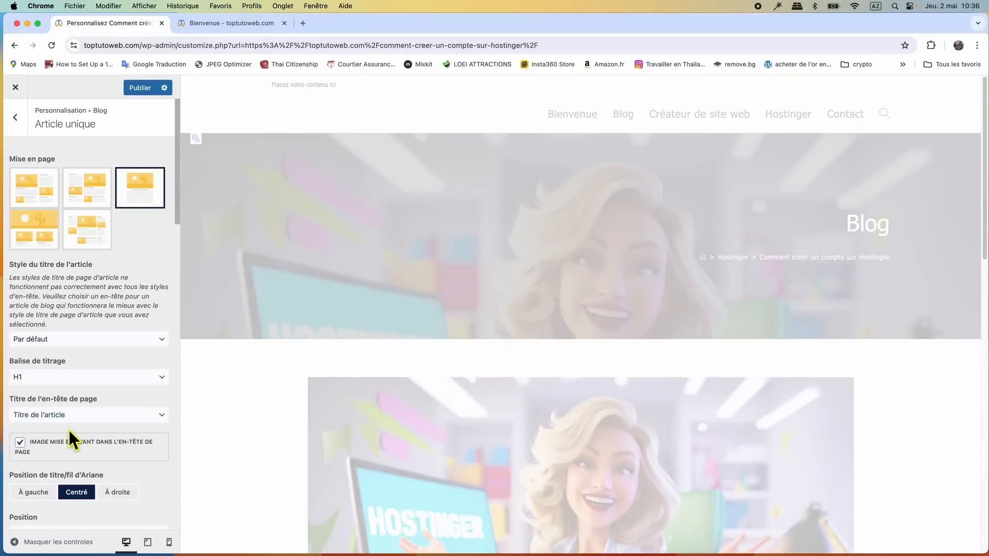
Try the title/breadcrumb alignments, ending on À droite, and set the header image position to Centré centré
{"action": "left_click", "coordinate": [37, 492]}
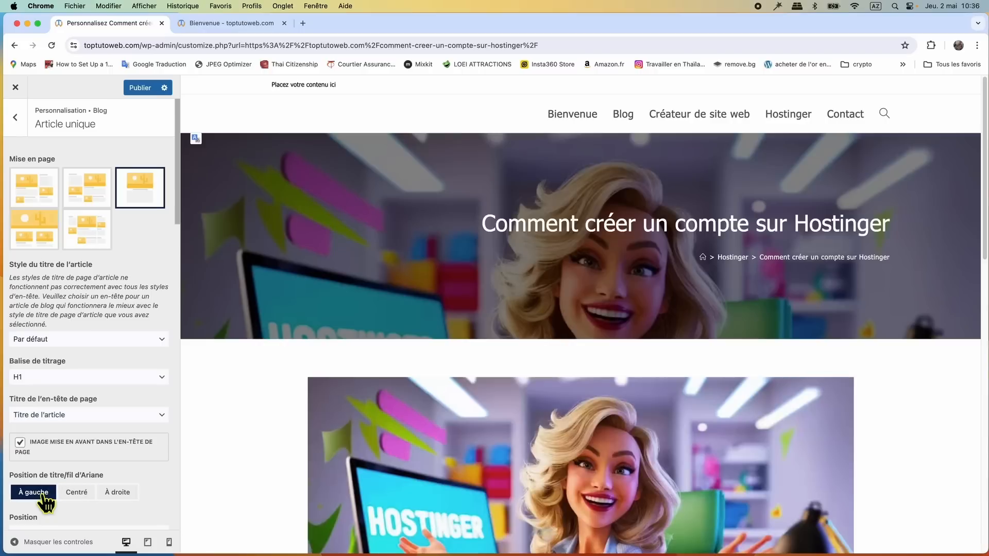
{"action": "left_click", "coordinate": [70, 492]}
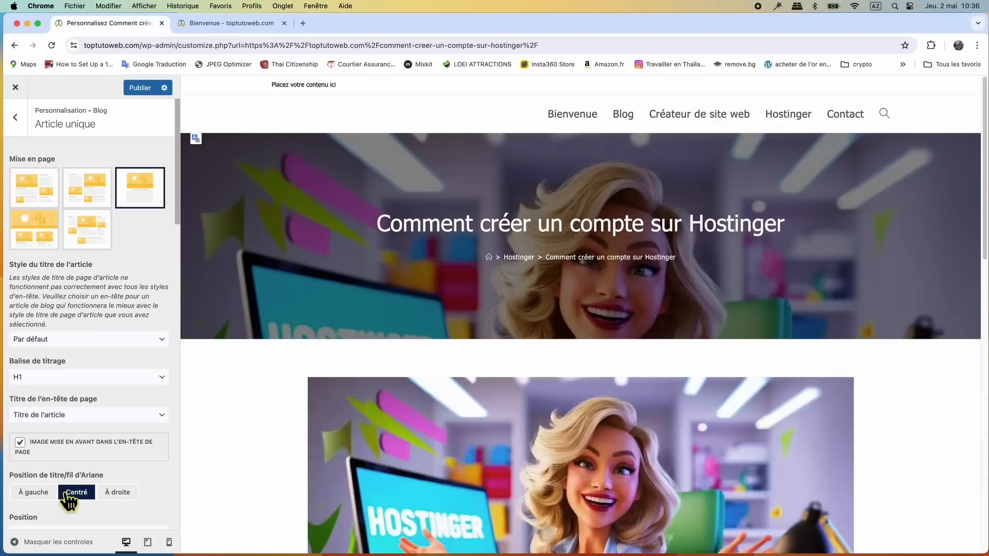
{"action": "left_click", "coordinate": [116, 492]}
{"action": "scroll", "coordinate": [154, 485], "scroll_direction": "down", "scroll_amount": 1}
{"action": "scroll", "coordinate": [153, 481], "scroll_direction": "down", "scroll_amount": 4}
{"action": "left_click", "coordinate": [67, 399]}
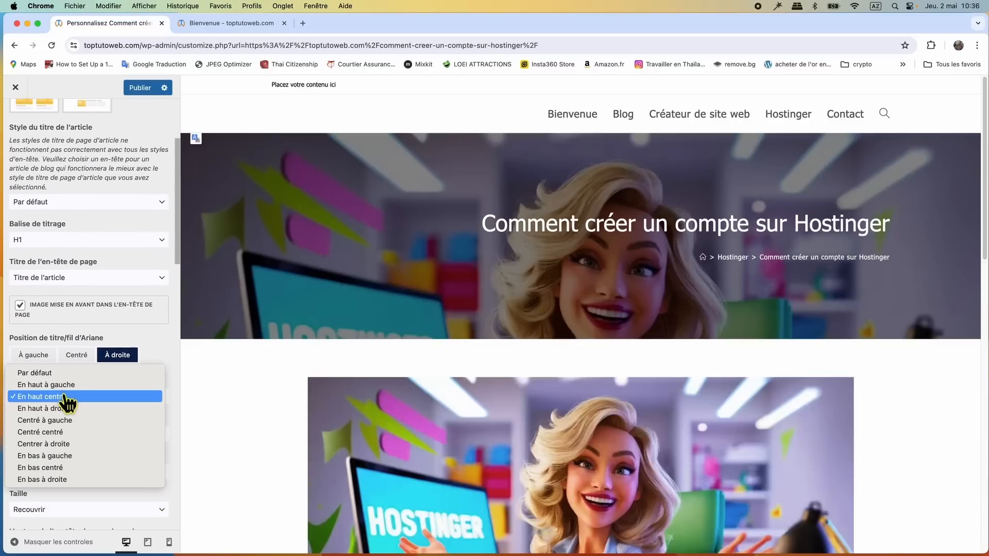
{"action": "left_click", "coordinate": [71, 432]}
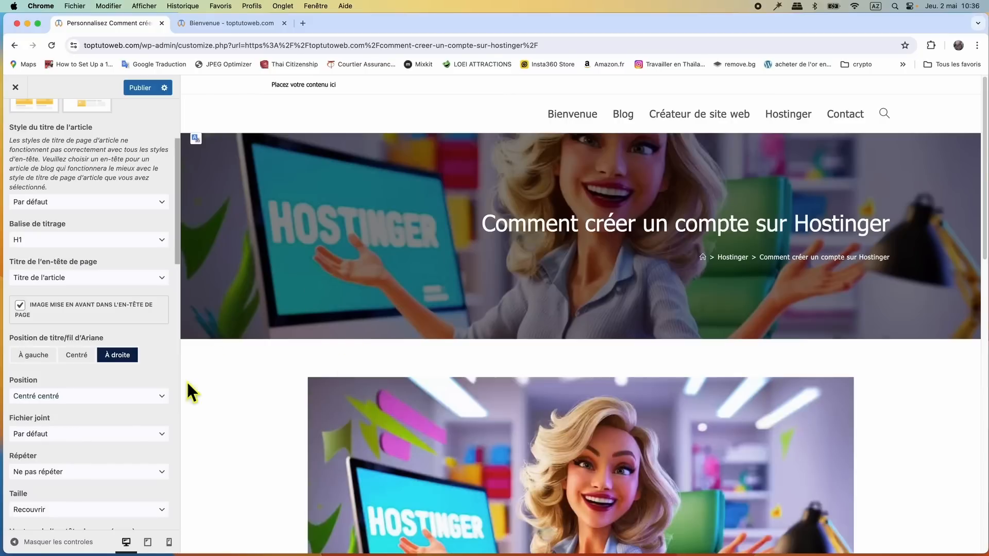
Try the Contient size for the header image and return it to Recouvrir
{"action": "scroll", "coordinate": [106, 423], "scroll_direction": "down", "scroll_amount": 2}
{"action": "left_click", "coordinate": [101, 439]}
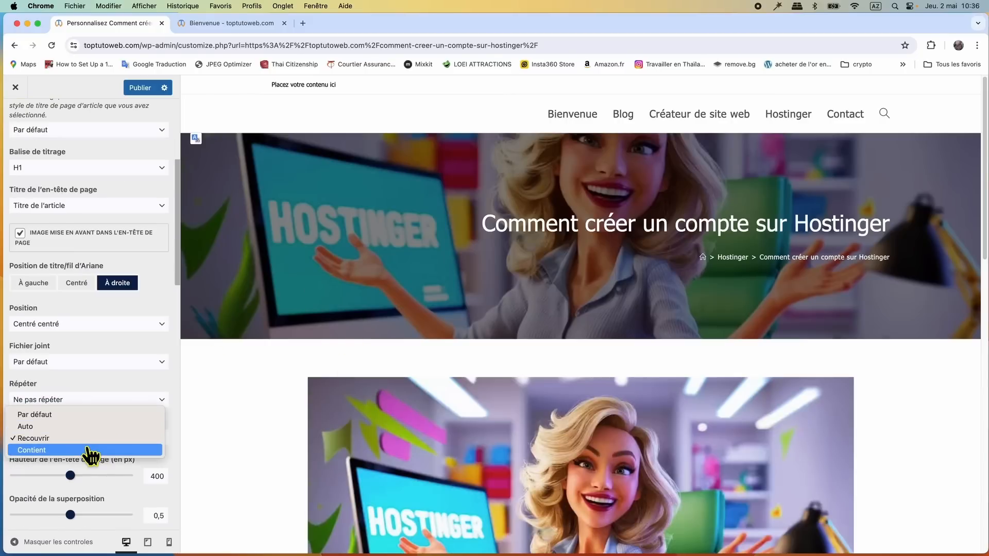
{"action": "left_click", "coordinate": [87, 450]}
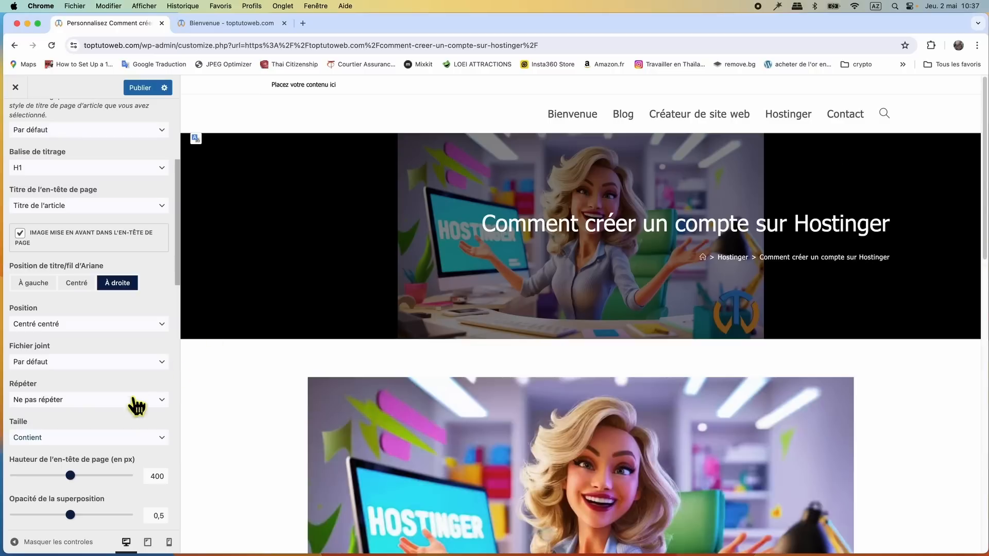
{"action": "left_click", "coordinate": [95, 441]}
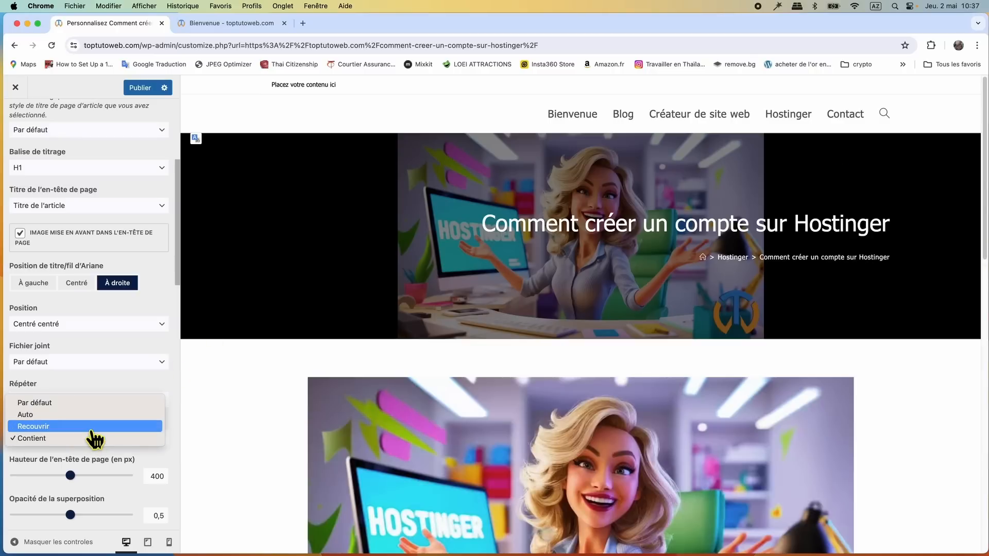
{"action": "left_click", "coordinate": [92, 431]}
Try different page header heights, ending at 800 px
{"action": "left_click_drag", "start_coordinate": [74, 476], "coordinate": [69, 475]}
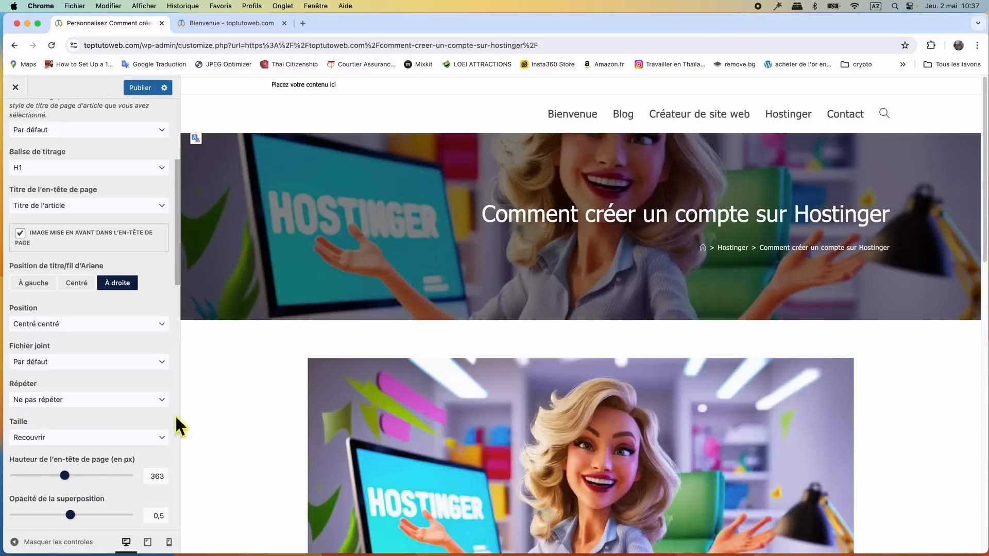
{"action": "left_click_drag", "start_coordinate": [78, 479], "coordinate": [112, 475]}
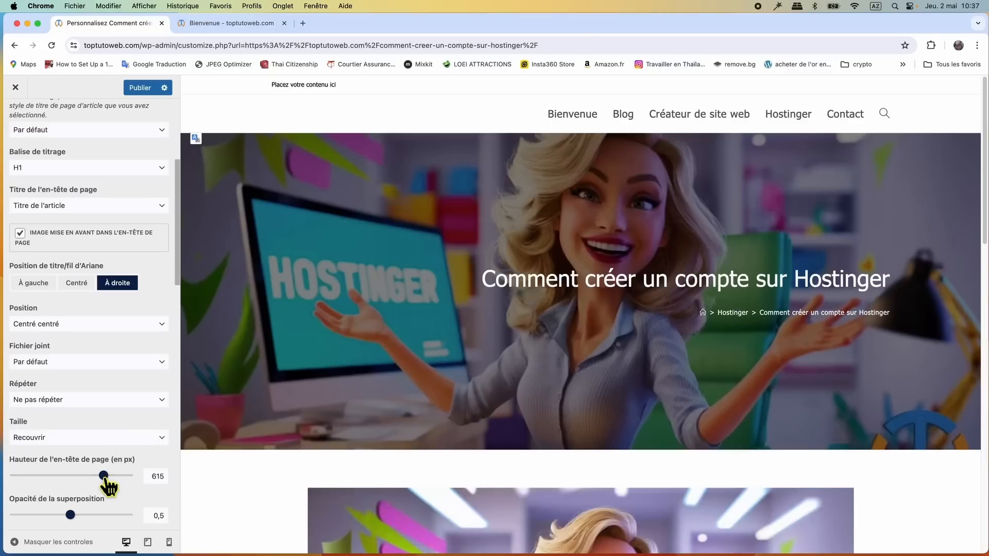
{"action": "left_click_drag", "start_coordinate": [104, 475], "coordinate": [150, 486]}
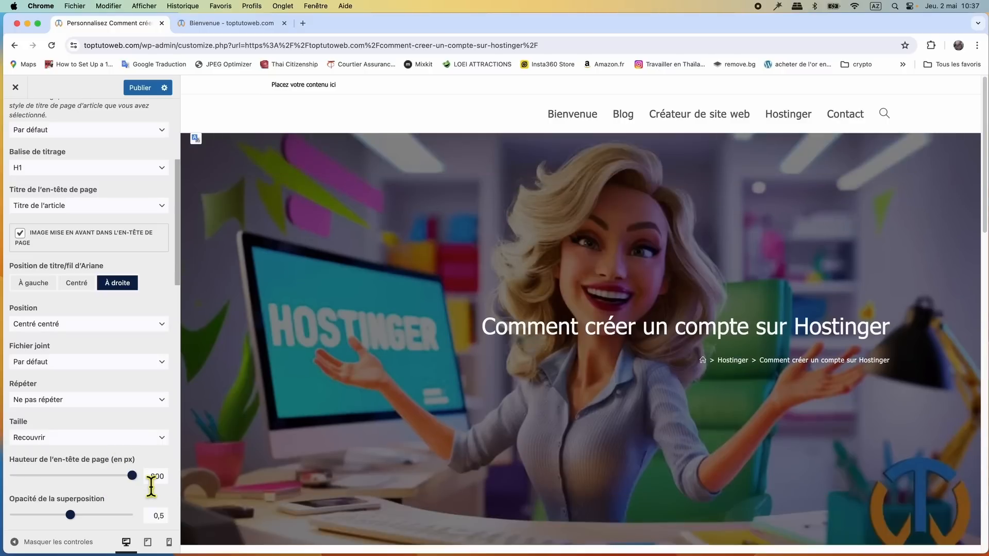
Compare the header image with the post's own image in the preview and disable the featured image in the page header
{"action": "scroll", "coordinate": [602, 354], "scroll_direction": "down", "scroll_amount": 2}
{"action": "scroll", "coordinate": [601, 356], "scroll_direction": "up", "scroll_amount": 2}
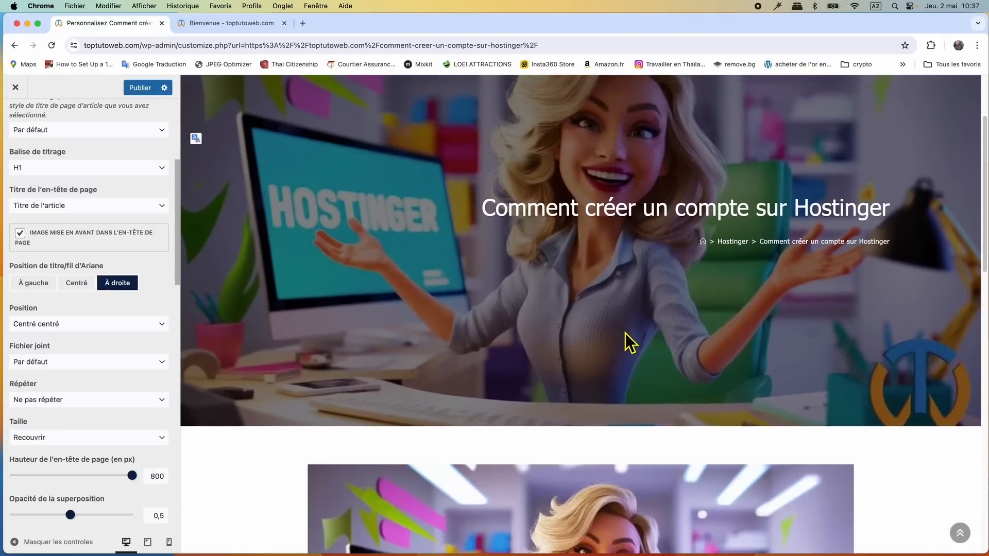
{"action": "scroll", "coordinate": [627, 342], "scroll_direction": "down", "scroll_amount": 2}
{"action": "scroll", "coordinate": [618, 351], "scroll_direction": "down", "scroll_amount": 4}
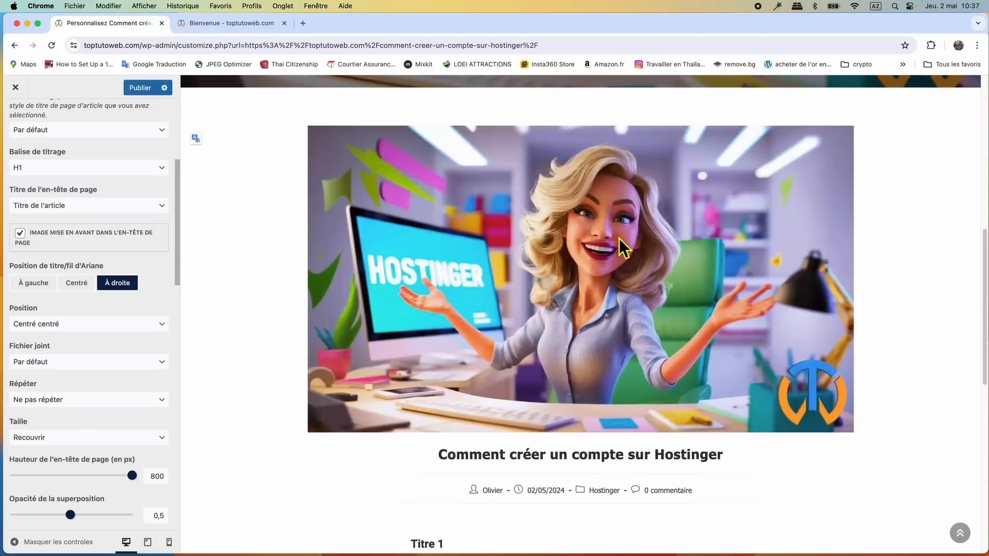
{"action": "scroll", "coordinate": [563, 290], "scroll_direction": "up", "scroll_amount": 6}
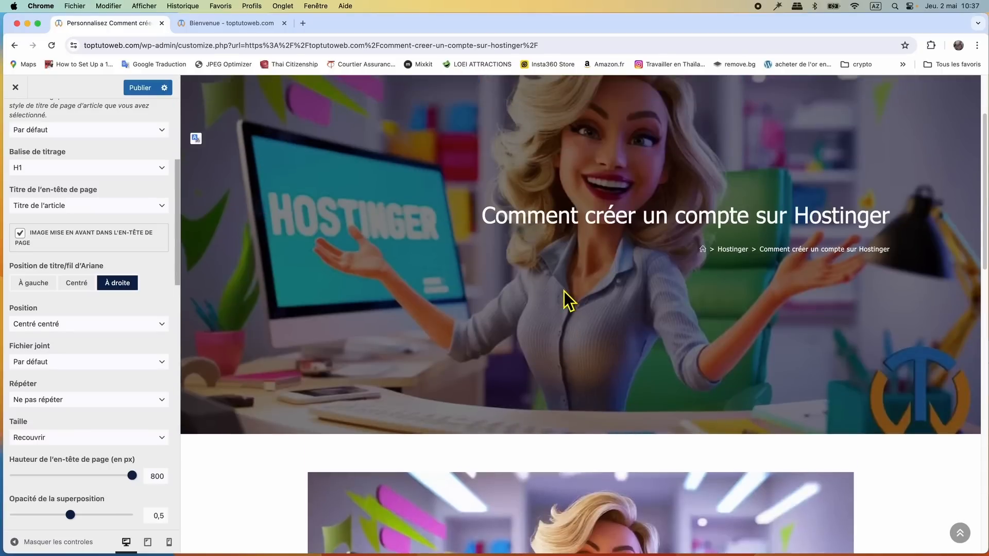
{"action": "scroll", "coordinate": [564, 291], "scroll_direction": "down", "scroll_amount": 1}
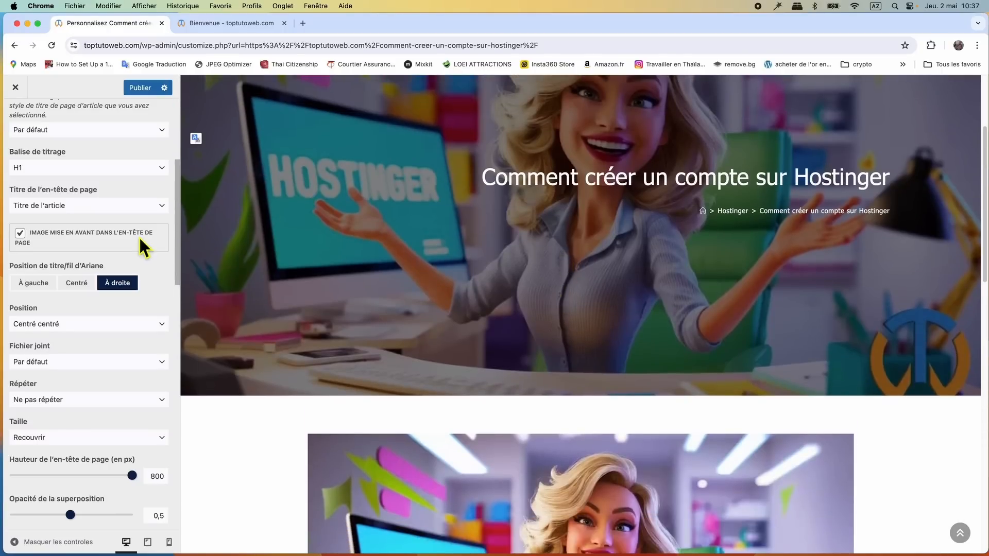
{"action": "left_click", "coordinate": [21, 232]}
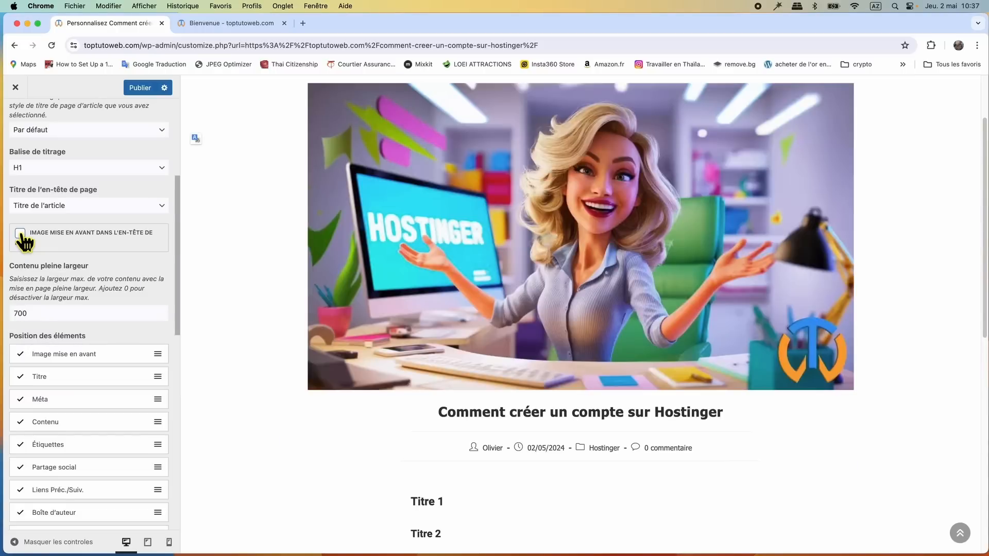
Set the Contenu pleine largeur maximum width to 1000 and check the post content in the preview
{"action": "scroll", "coordinate": [135, 287], "scroll_direction": "down", "scroll_amount": 2}
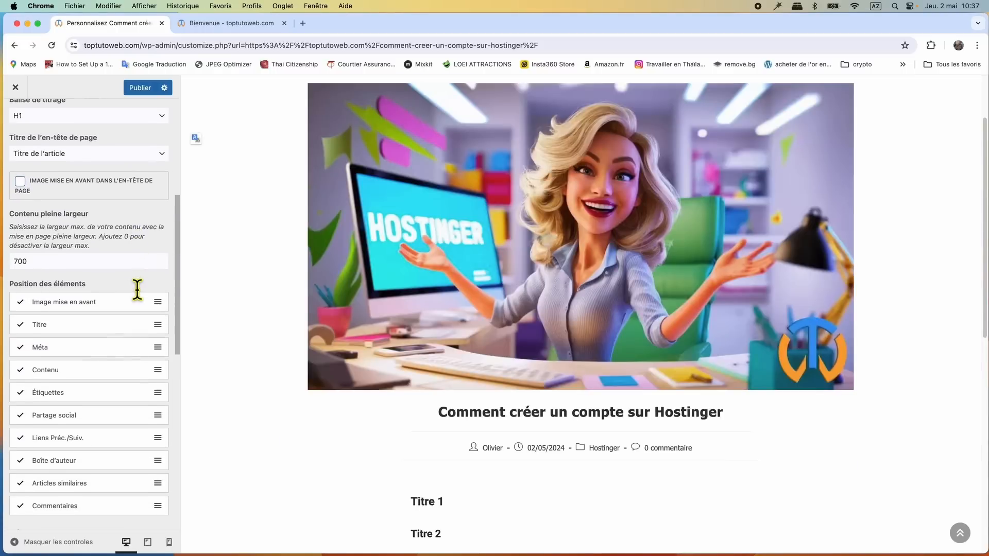
{"action": "scroll", "coordinate": [305, 333], "scroll_direction": "down", "scroll_amount": 5}
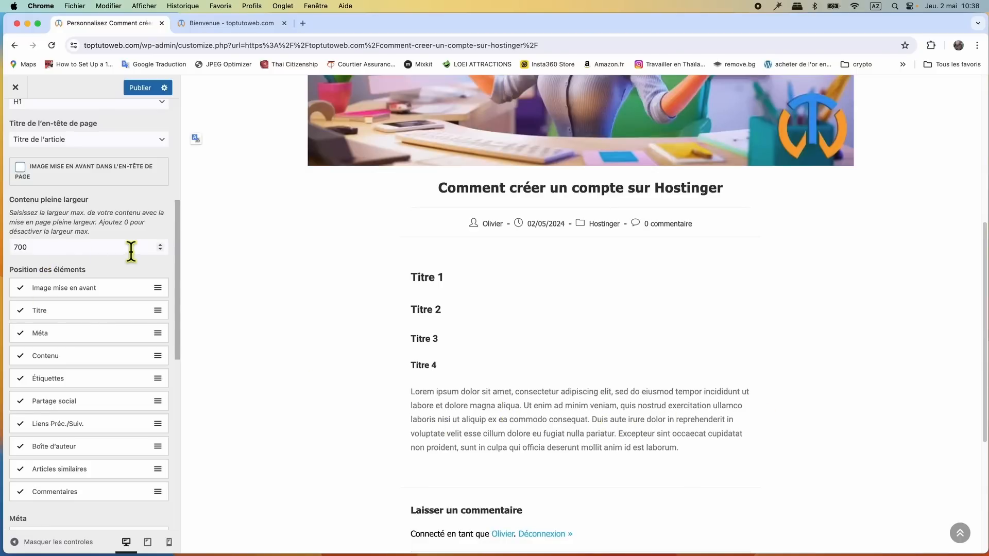
{"action": "left_click_drag", "start_coordinate": [46, 254], "coordinate": [9, 256]}
{"action": "type", "text": "1000"}
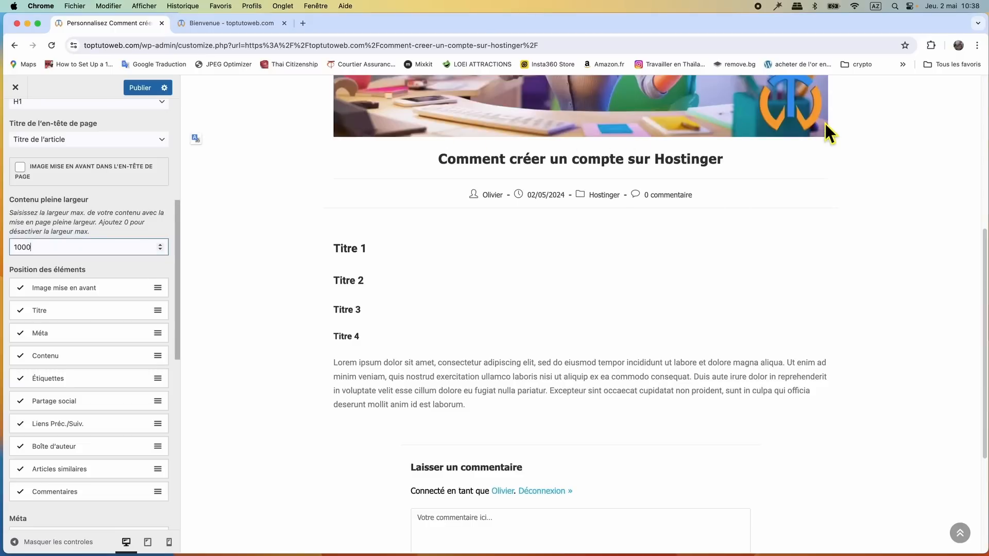
{"action": "scroll", "coordinate": [883, 248], "scroll_direction": "up", "scroll_amount": 3}
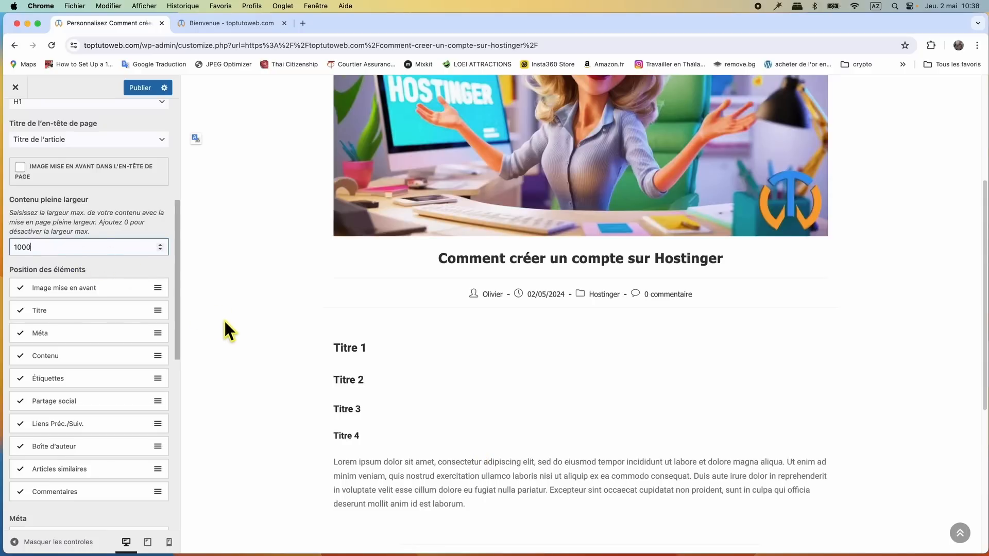
Disable the Étiquettes, Partage social, Liens Préc./Suiv. and Boîte d'auteur elements of the single post
{"action": "scroll", "coordinate": [492, 175], "scroll_direction": "up", "scroll_amount": 5}
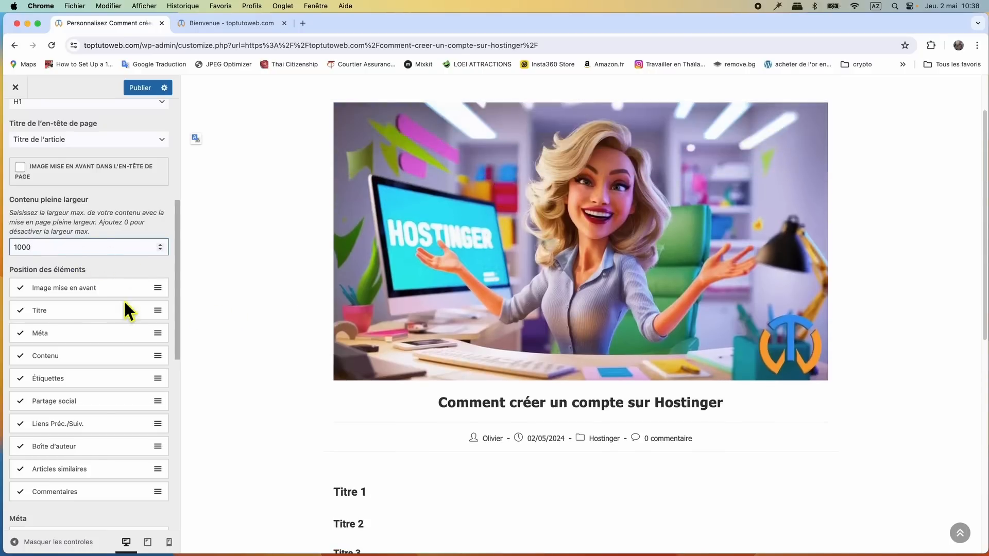
{"action": "scroll", "coordinate": [641, 189], "scroll_direction": "up", "scroll_amount": 2}
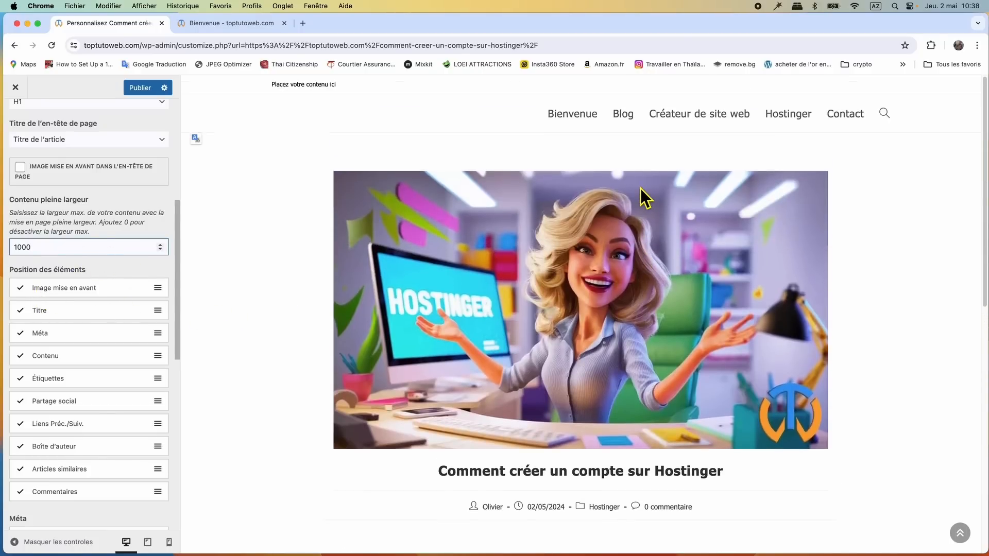
{"action": "scroll", "coordinate": [640, 189], "scroll_direction": "down", "scroll_amount": 4}
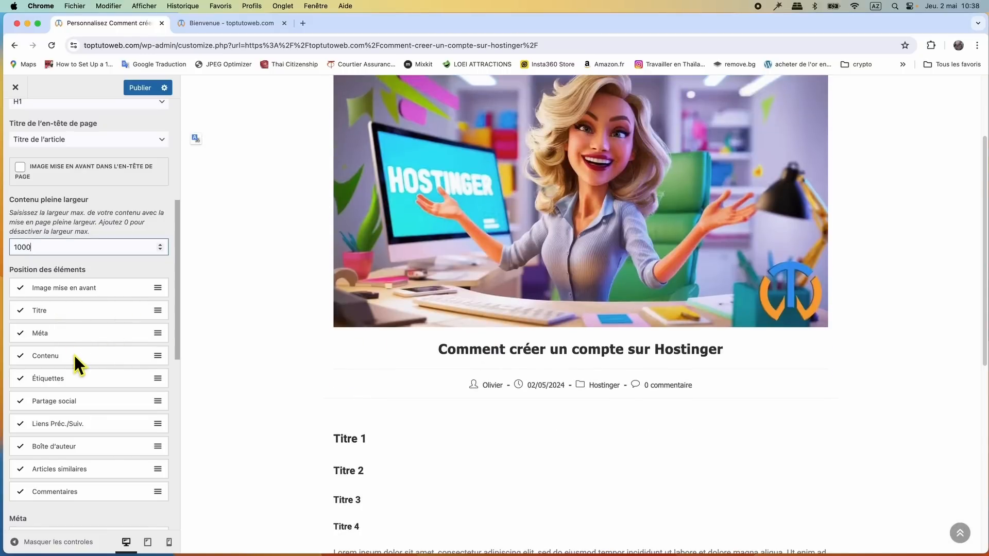
{"action": "left_click", "coordinate": [20, 379]}
{"action": "scroll", "coordinate": [31, 381], "scroll_direction": "down", "scroll_amount": 4}
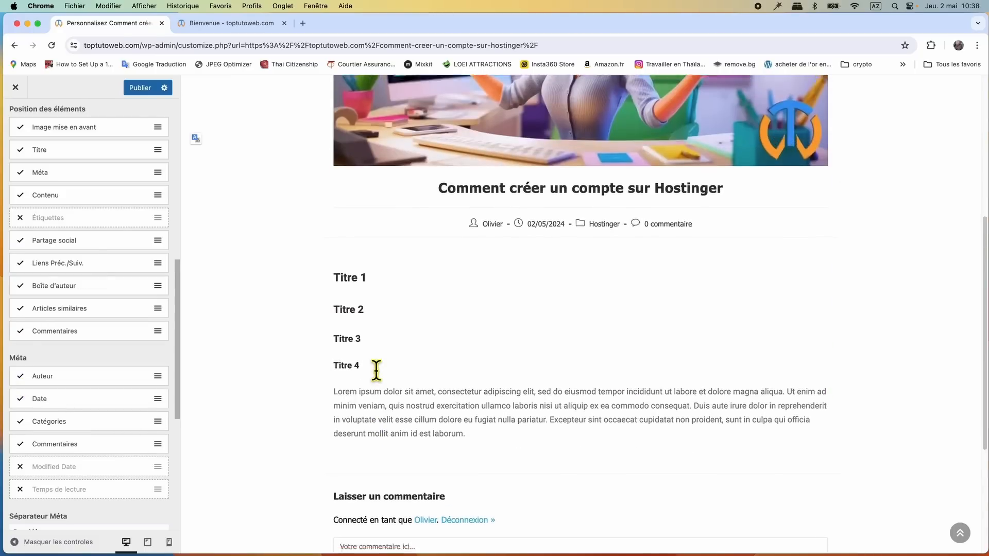
{"action": "left_click", "coordinate": [20, 240]}
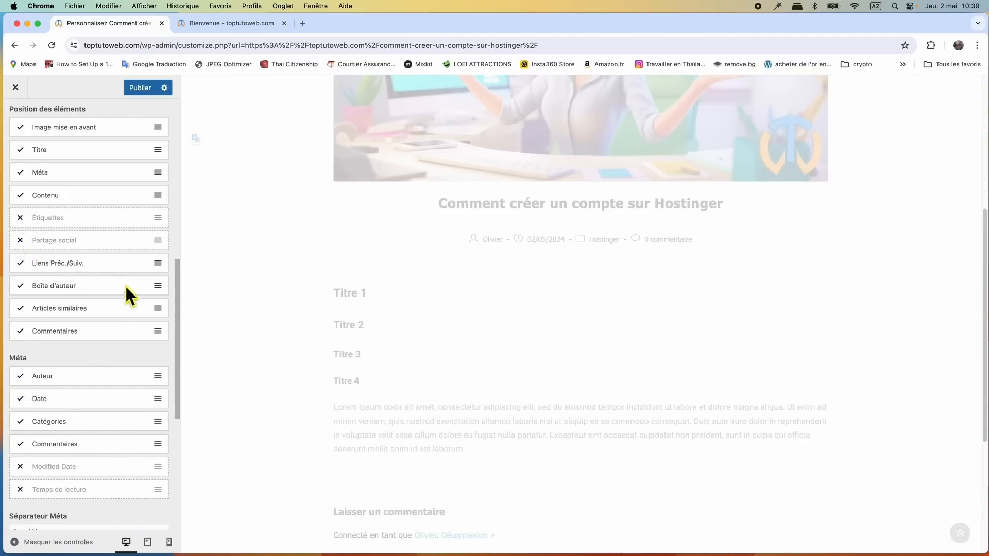
{"action": "left_click", "coordinate": [25, 261]}
{"action": "left_click", "coordinate": [20, 285]}
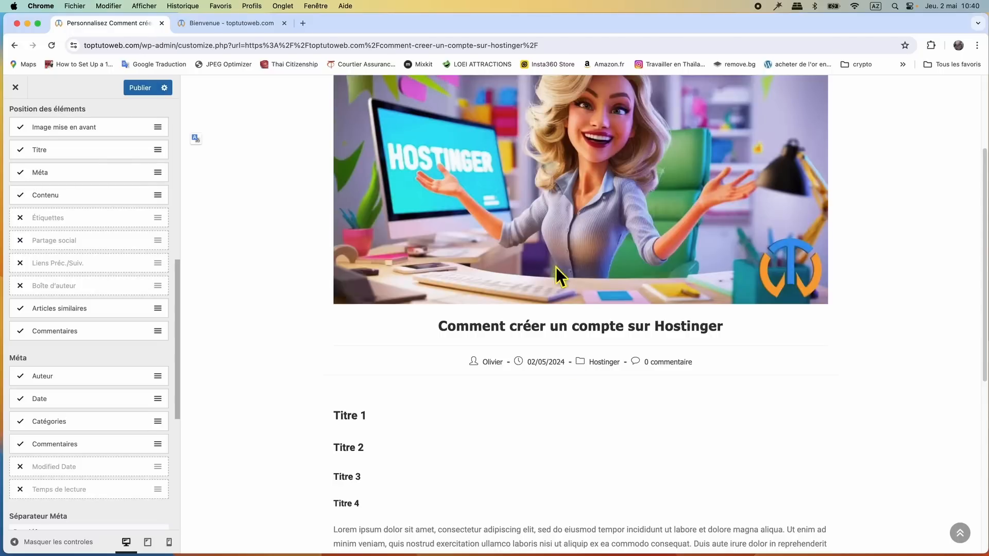
Review the post layout in the preview and move the Méta element above Titre in the element order
{"action": "scroll", "coordinate": [582, 350], "scroll_direction": "down", "scroll_amount": 5}
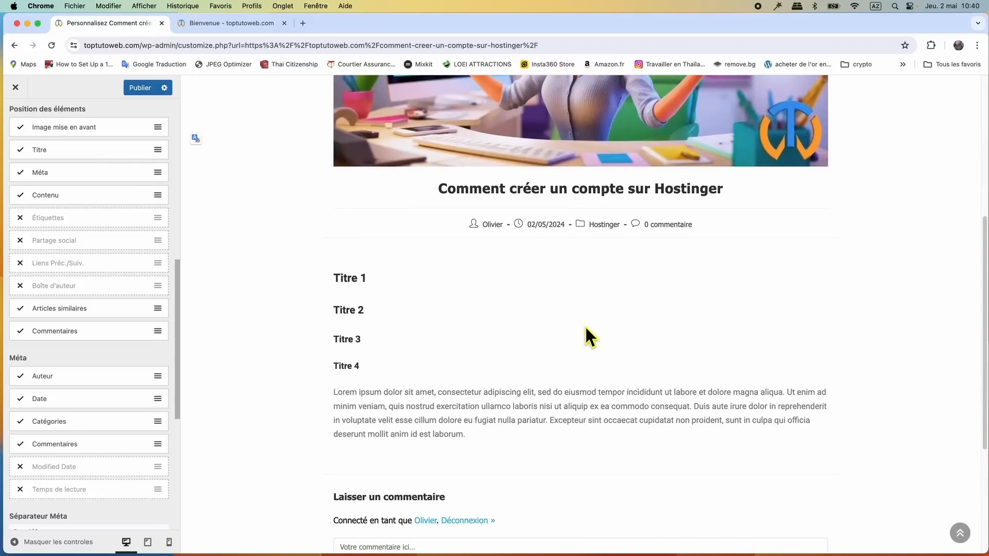
{"action": "scroll", "coordinate": [589, 326], "scroll_direction": "down", "scroll_amount": 1}
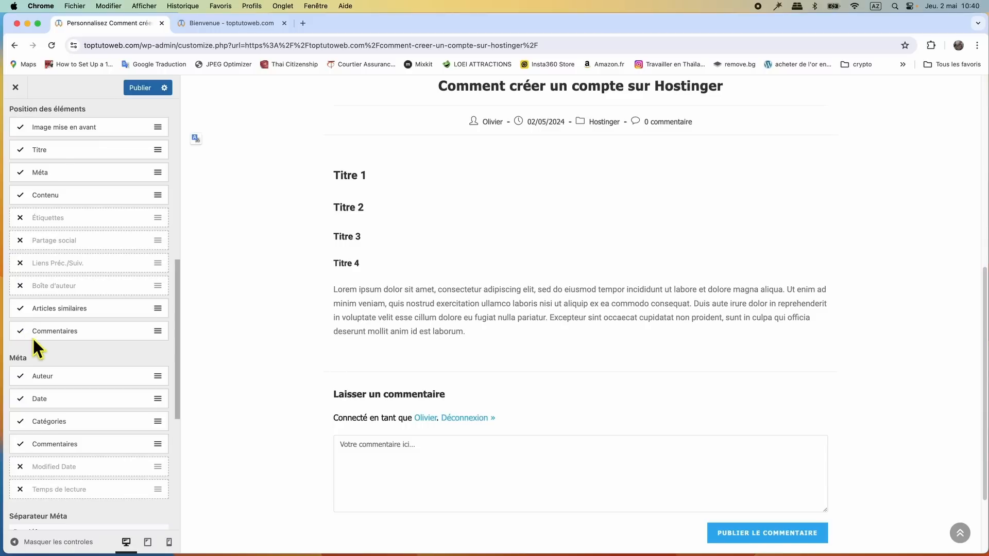
{"action": "scroll", "coordinate": [366, 307], "scroll_direction": "up", "scroll_amount": 6}
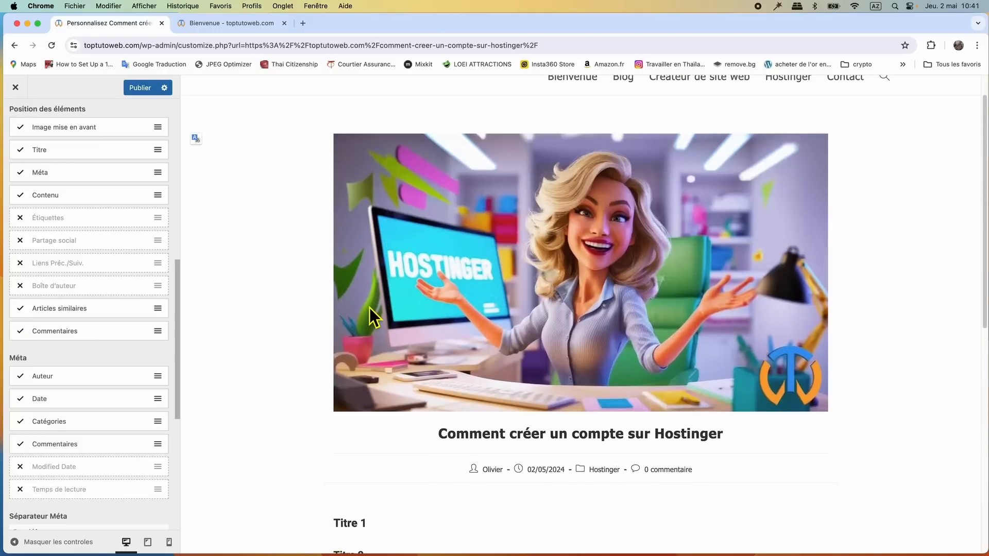
{"action": "scroll", "coordinate": [369, 307], "scroll_direction": "down", "scroll_amount": 5}
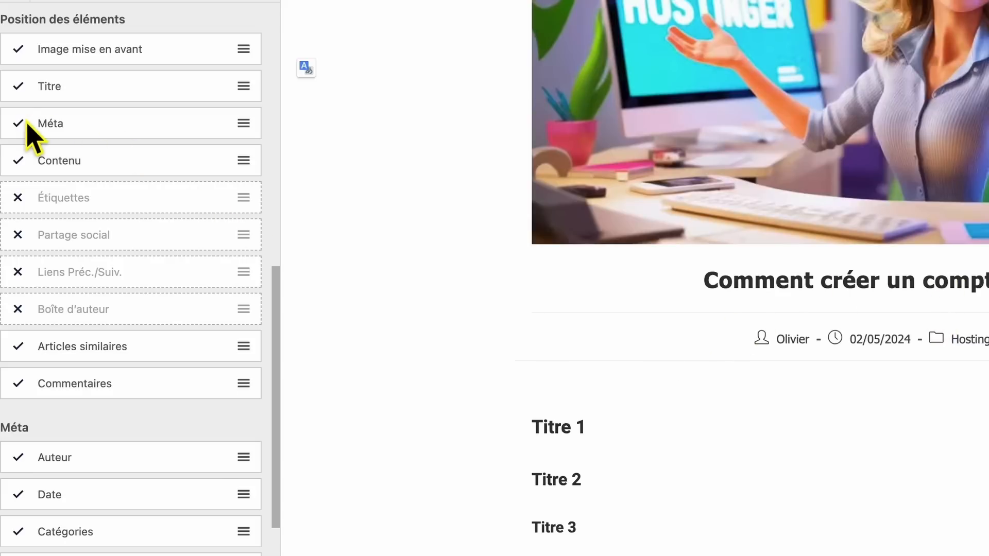
{"action": "left_click_drag", "start_coordinate": [243, 126], "coordinate": [246, 81]}
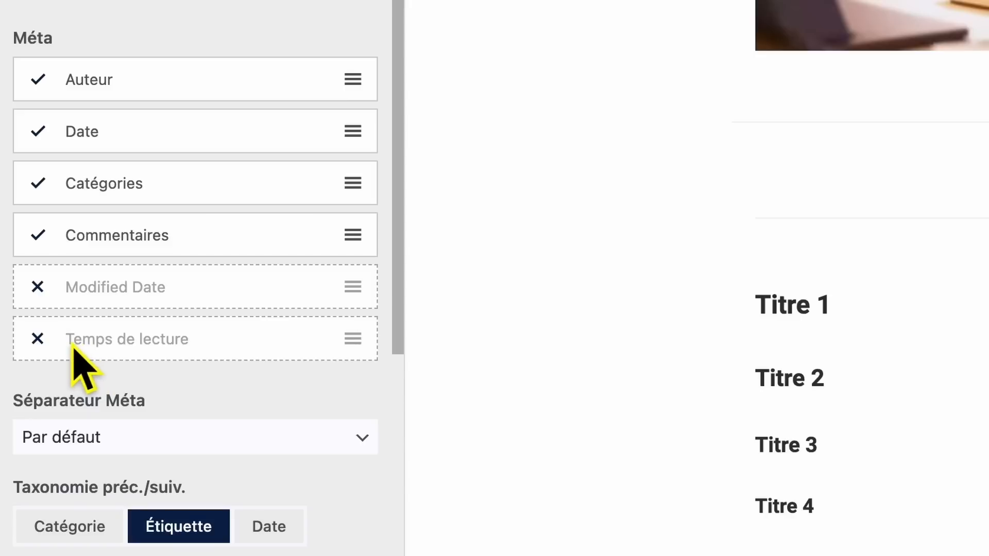
Enable Temps de lecture in the post's Méta items and disable Commentaires, Catégories and Auteur
{"action": "left_click", "coordinate": [39, 340]}
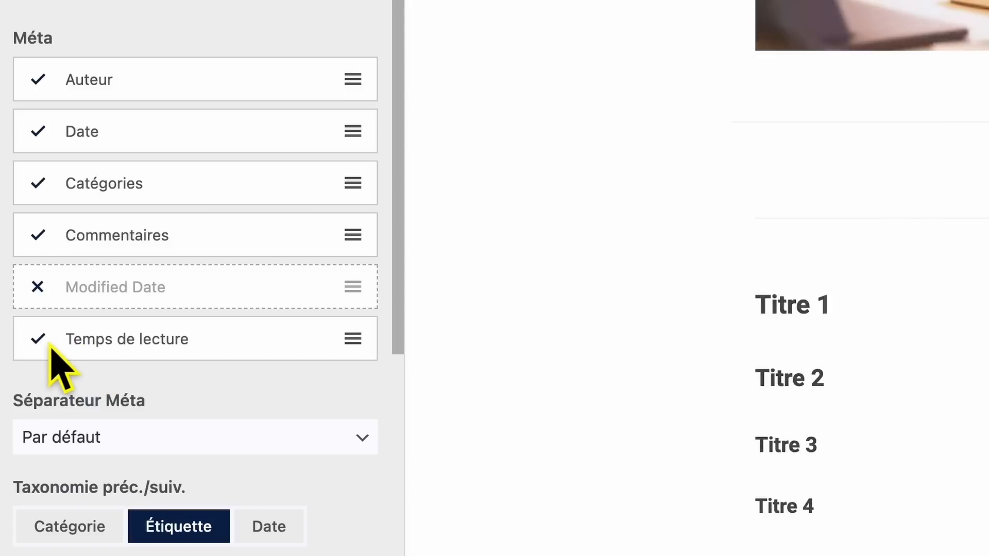
{"action": "left_click", "coordinate": [21, 389]}
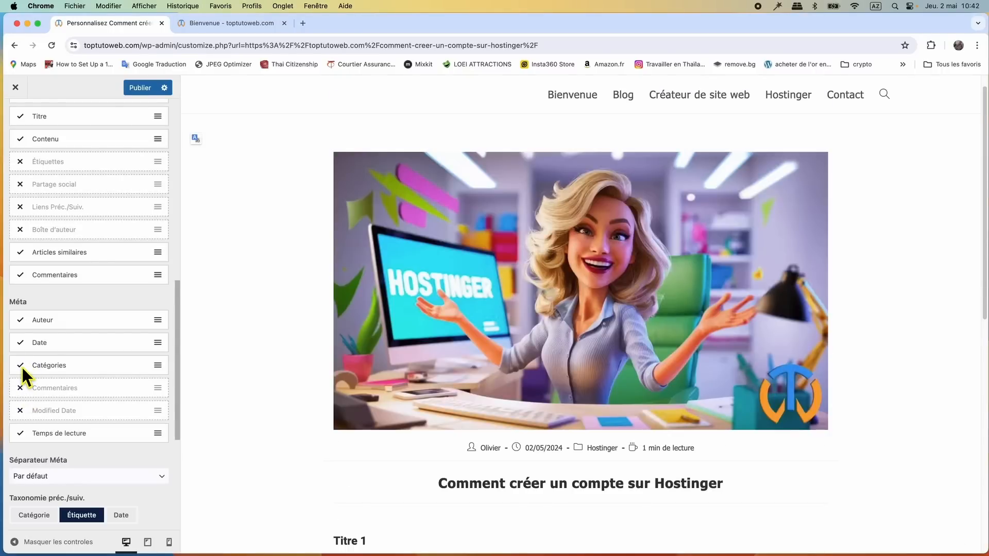
{"action": "left_click", "coordinate": [21, 365]}
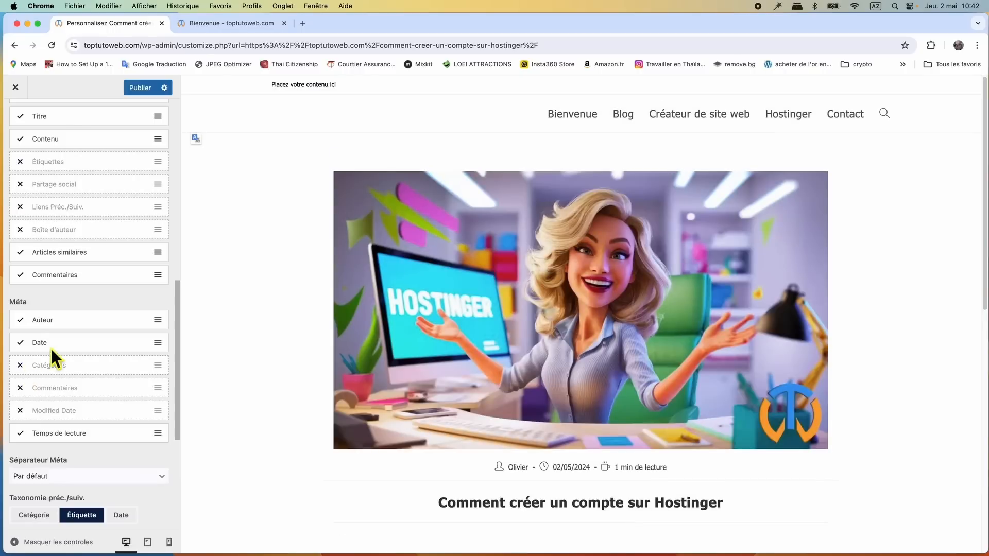
{"action": "left_click", "coordinate": [21, 320]}
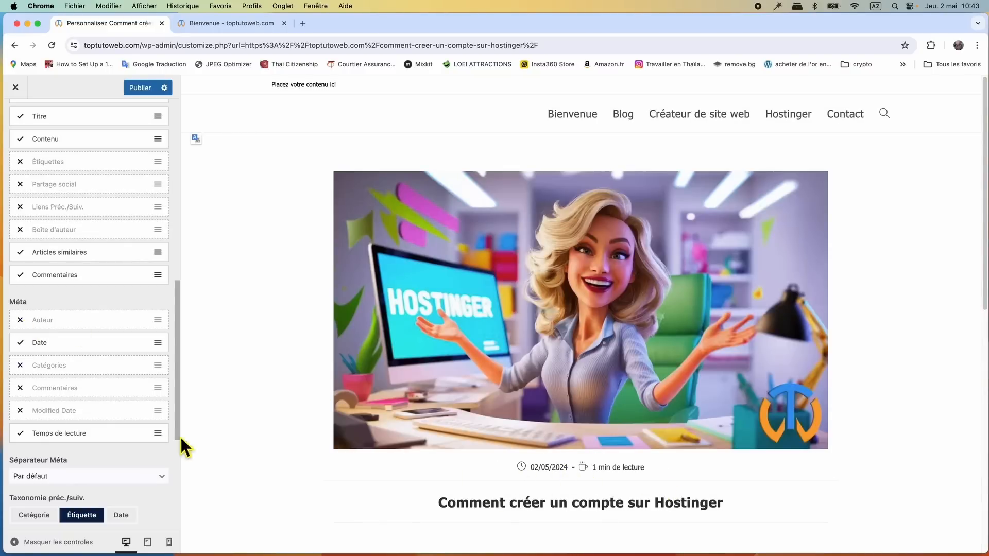
Check the Séparateur Méta choices, keeping Par défaut, and view the end of the post in the preview
{"action": "scroll", "coordinate": [122, 428], "scroll_direction": "down", "scroll_amount": 5}
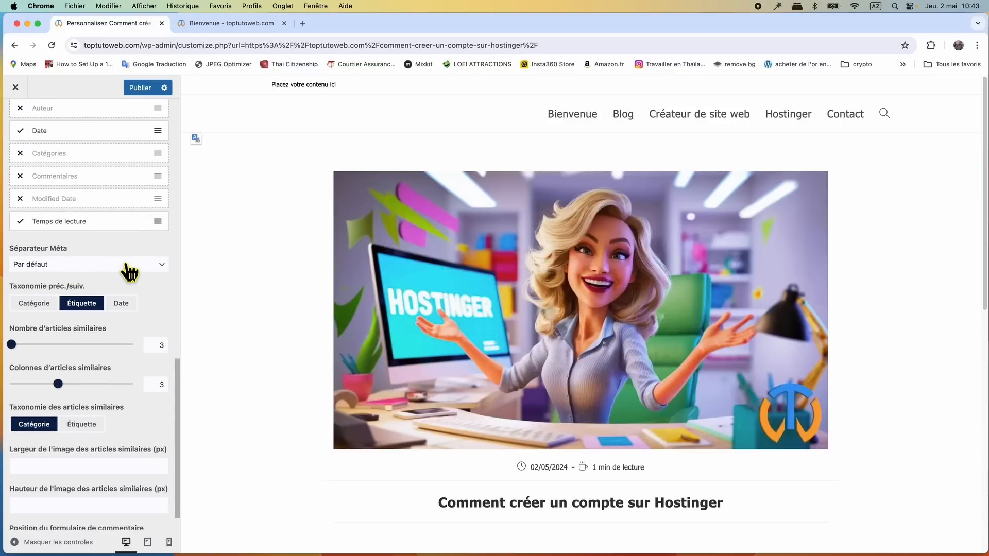
{"action": "left_click", "coordinate": [128, 268]}
{"action": "left_click", "coordinate": [128, 269]}
{"action": "scroll", "coordinate": [359, 446], "scroll_direction": "down", "scroll_amount": 10}
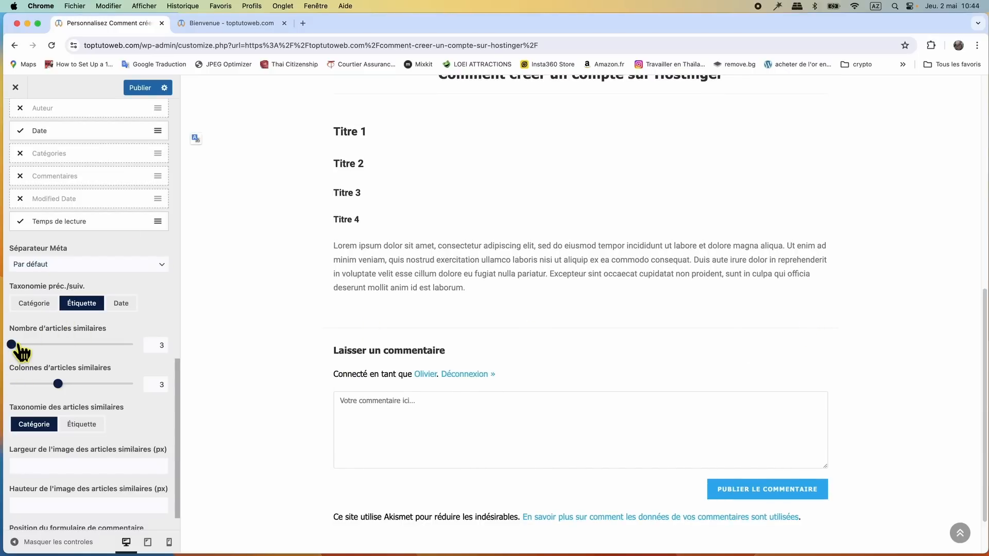
Set the number of related articles to 6 in 2 columns, keeping Catégorie as their taxonomy
{"action": "mouse_move", "coordinate": [15, 348]}
{"action": "left_mouse_down"}
{"action": "mouse_move", "coordinate": [43, 350]}
{"action": "mouse_move", "coordinate": [31, 356]}
{"action": "left_mouse_up"}
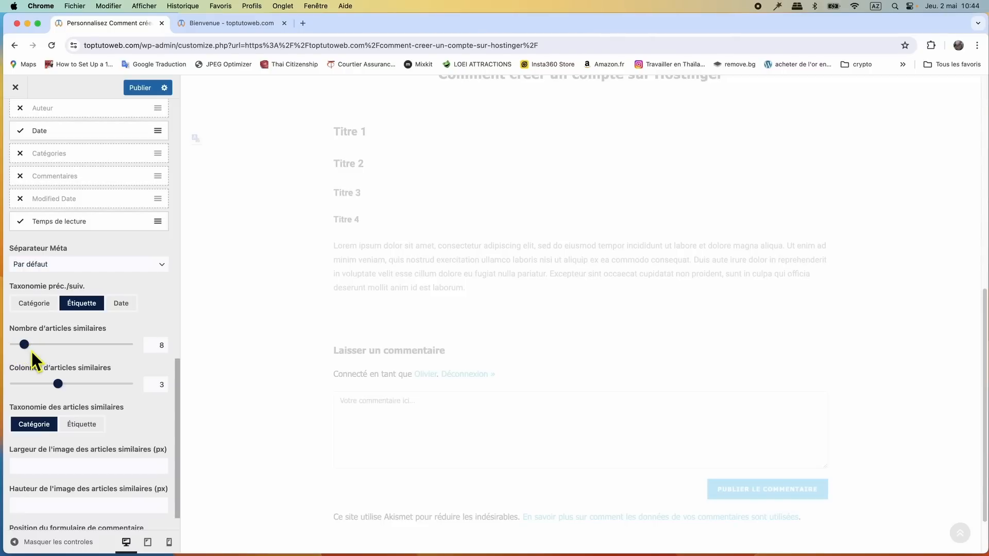
{"action": "left_click_drag", "start_coordinate": [60, 386], "coordinate": [47, 392]}
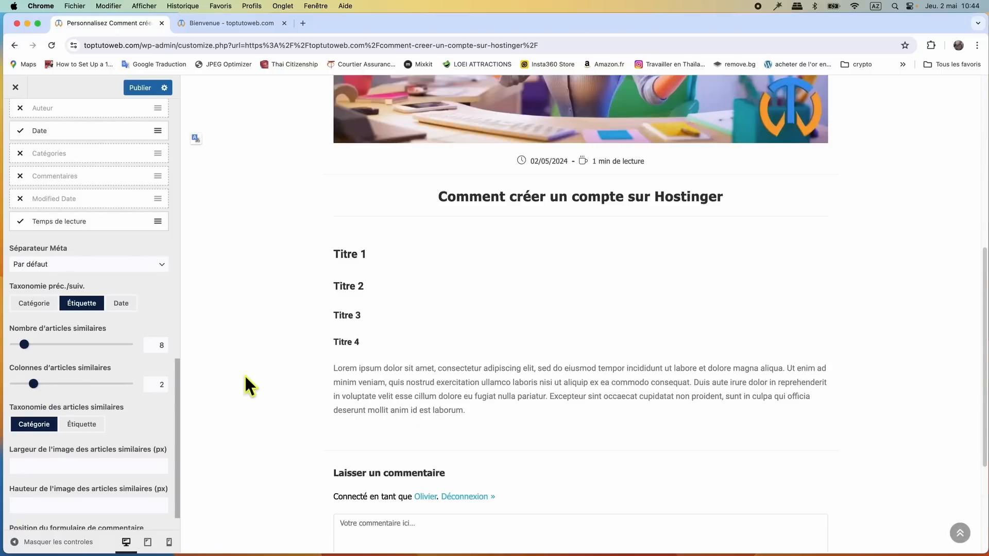
{"action": "left_click_drag", "start_coordinate": [25, 347], "coordinate": [19, 347]}
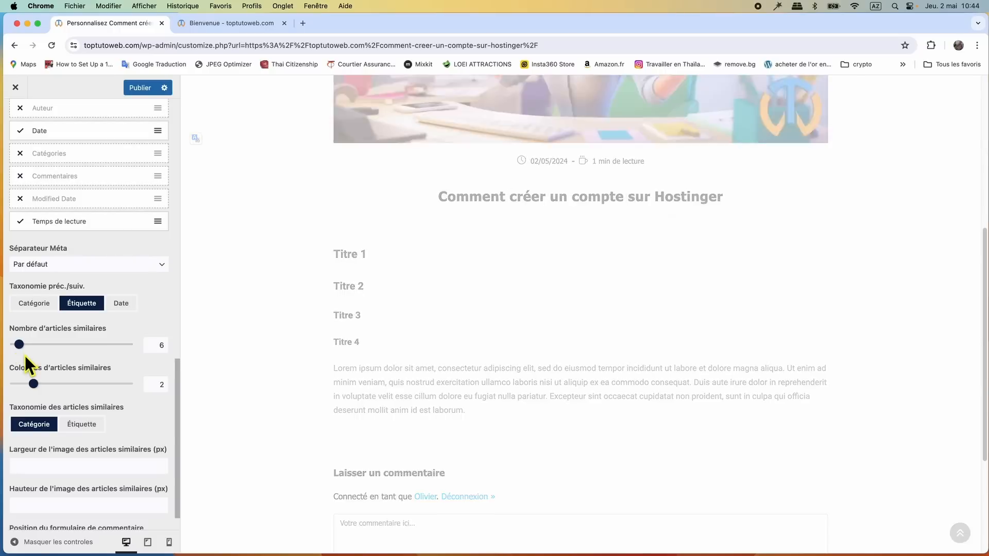
{"action": "scroll", "coordinate": [29, 397], "scroll_direction": "down", "scroll_amount": 2}
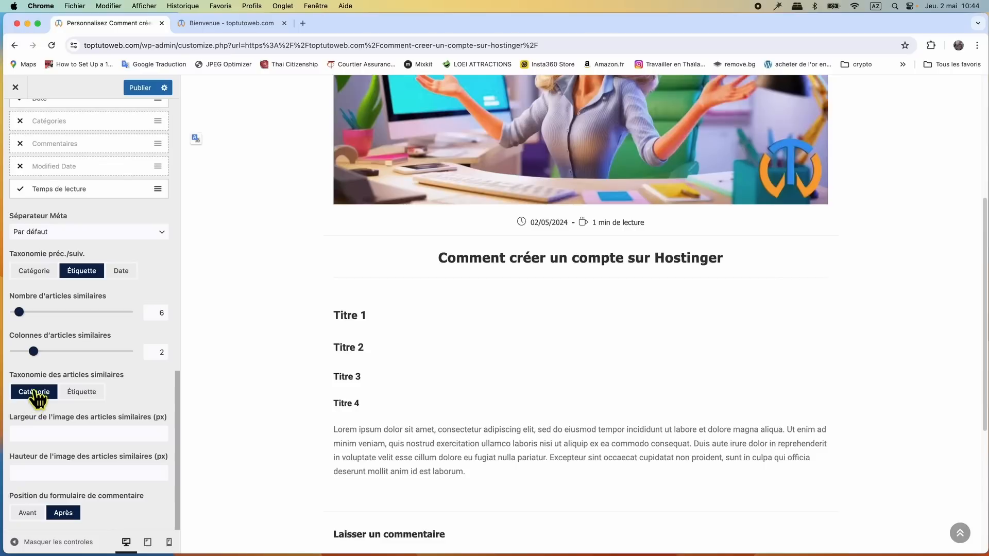
{"action": "left_click", "coordinate": [81, 396]}
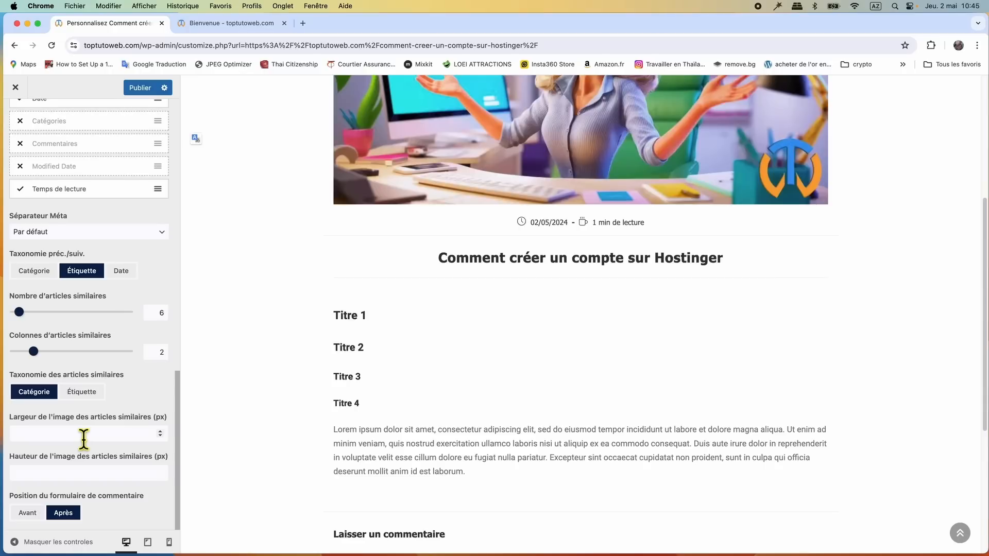
Leave the single-post settings, look into the En-tête section and open the general settings of Barre supérieure
{"action": "scroll", "coordinate": [93, 381], "scroll_direction": "up", "scroll_amount": 15}
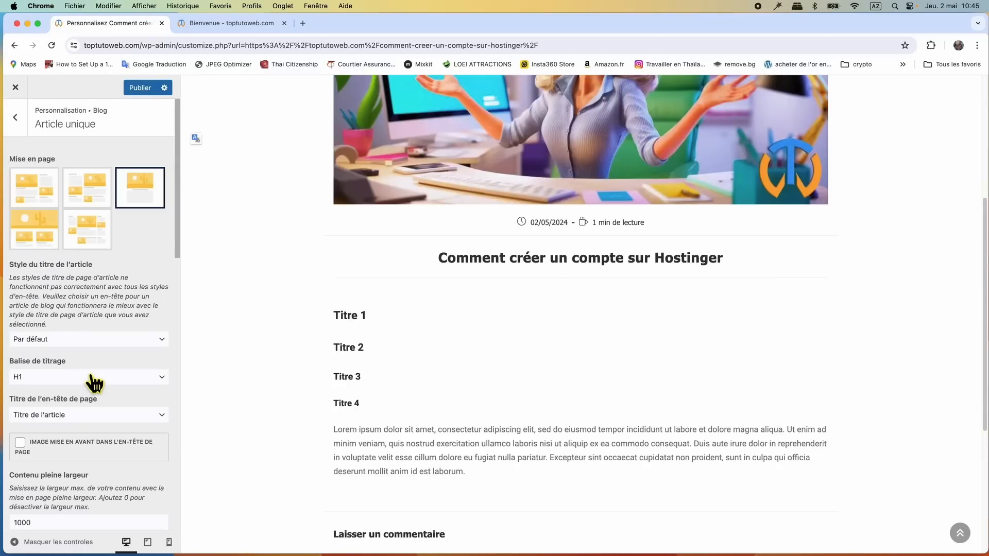
{"action": "left_click", "coordinate": [16, 118]}
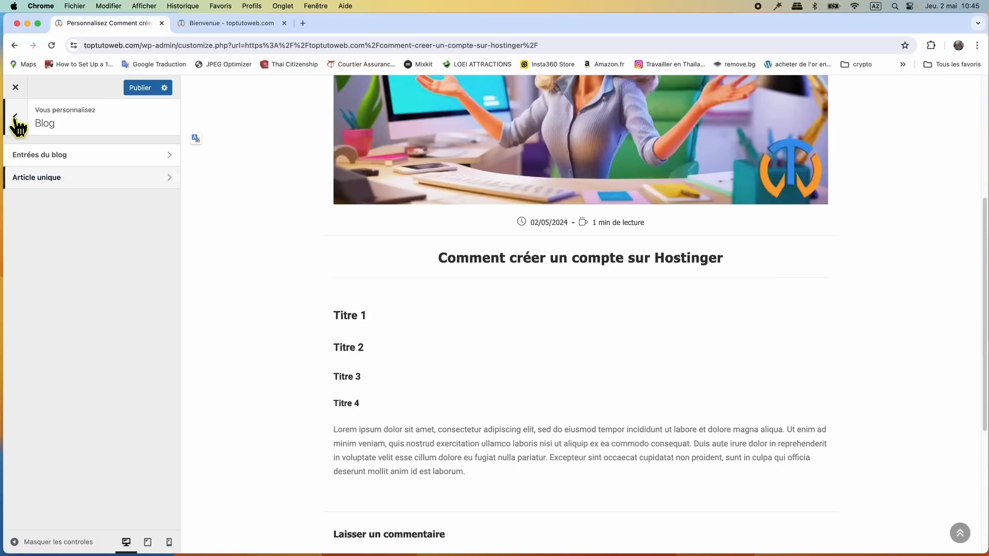
{"action": "left_click", "coordinate": [16, 118]}
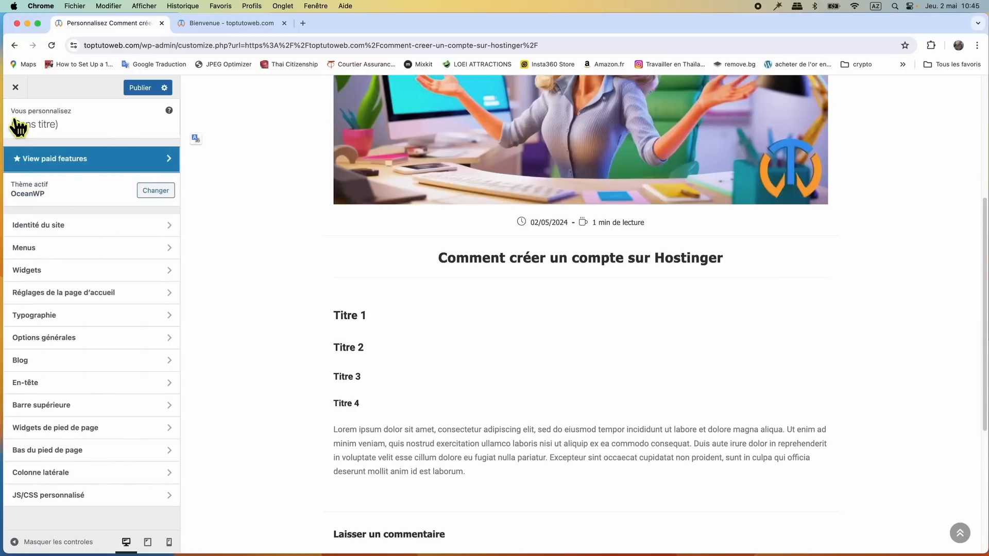
{"action": "left_click", "coordinate": [111, 386]}
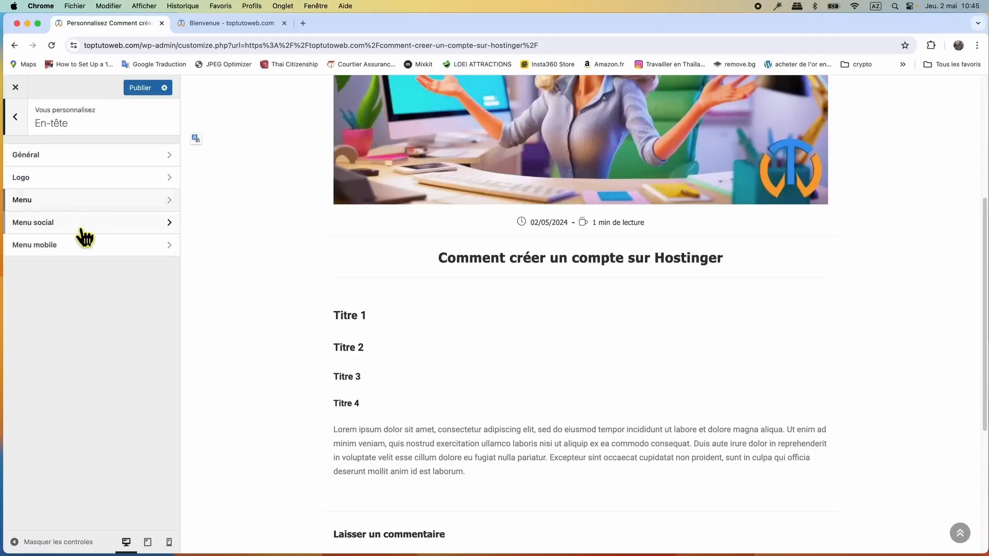
{"action": "left_click", "coordinate": [16, 118]}
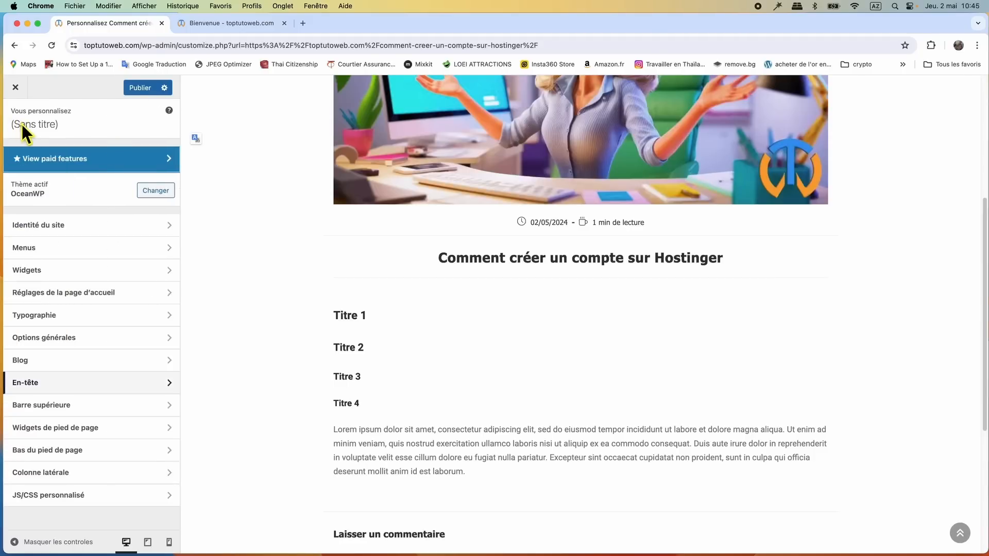
{"action": "left_click", "coordinate": [110, 407]}
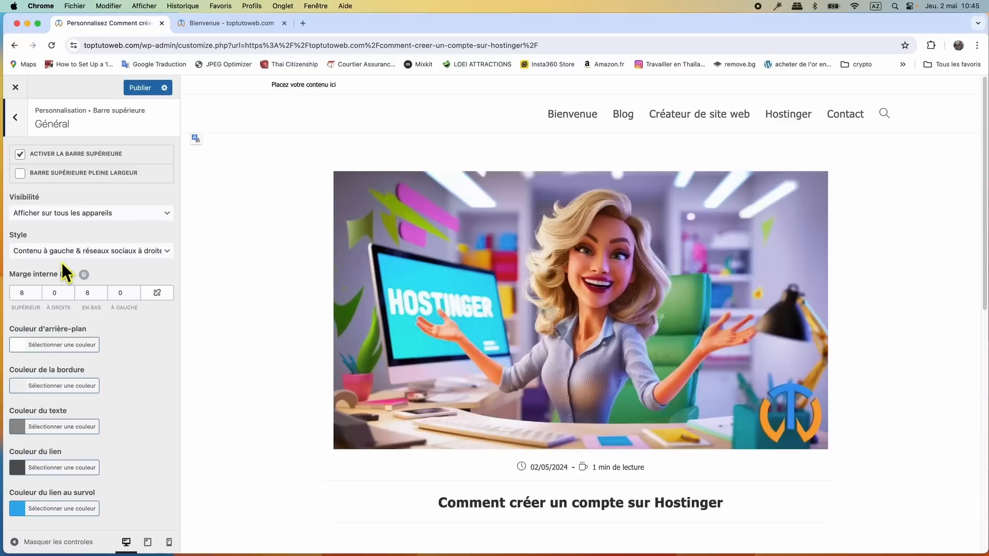
Try the top bar style Réseaux sociaux à gauche & contenu à droite and return to Contenu à gauche & réseaux sociaux à droite
{"action": "left_click", "coordinate": [141, 257]}
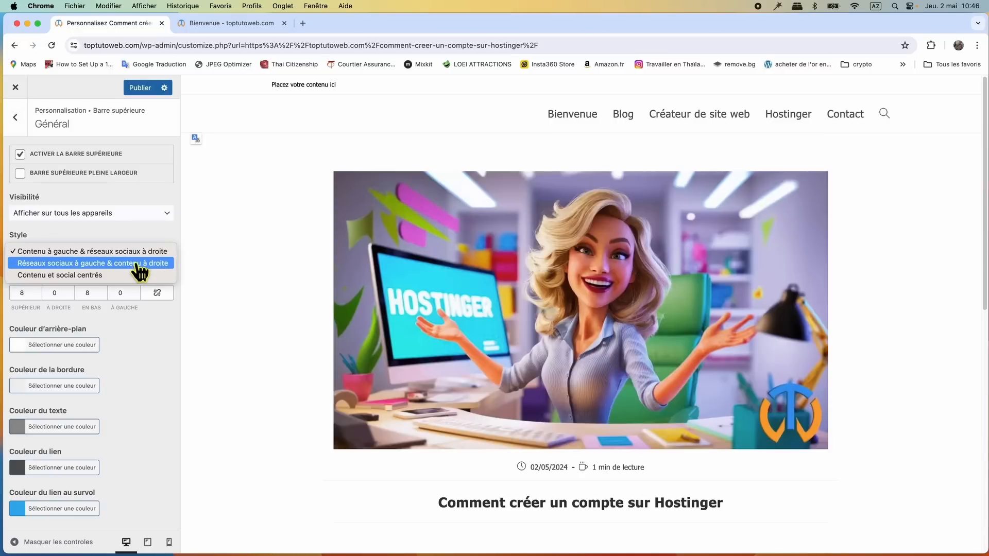
{"action": "left_click", "coordinate": [138, 267]}
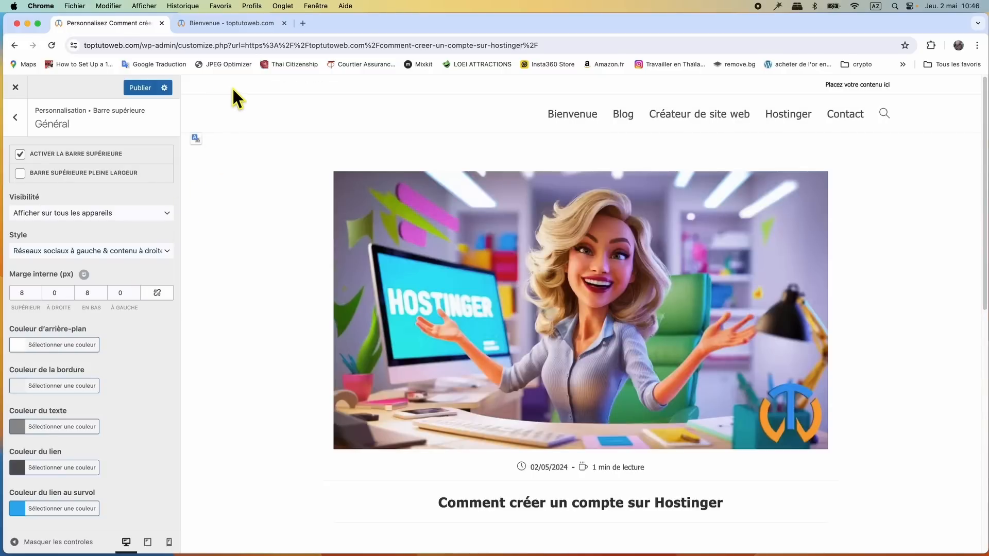
{"action": "left_click", "coordinate": [130, 251]}
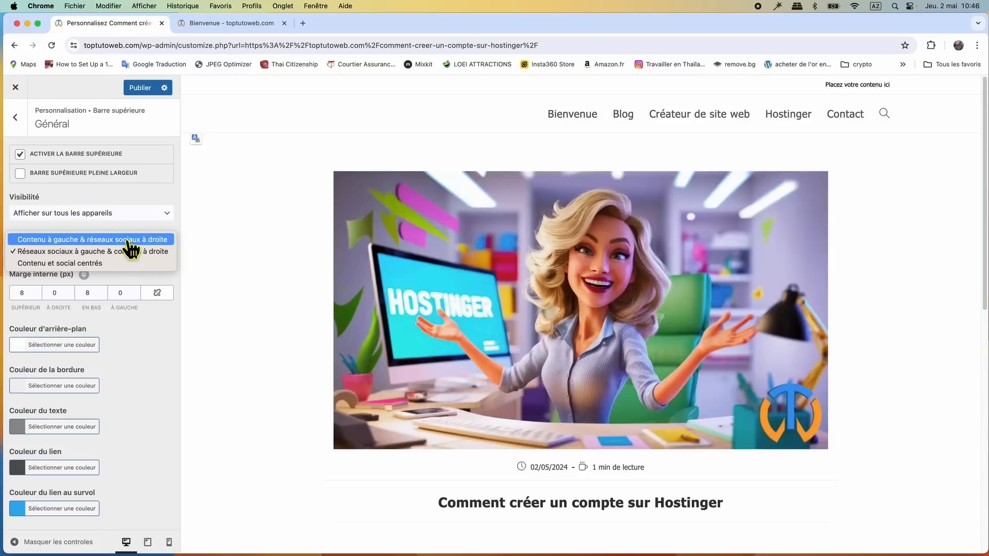
{"action": "left_click", "coordinate": [128, 240]}
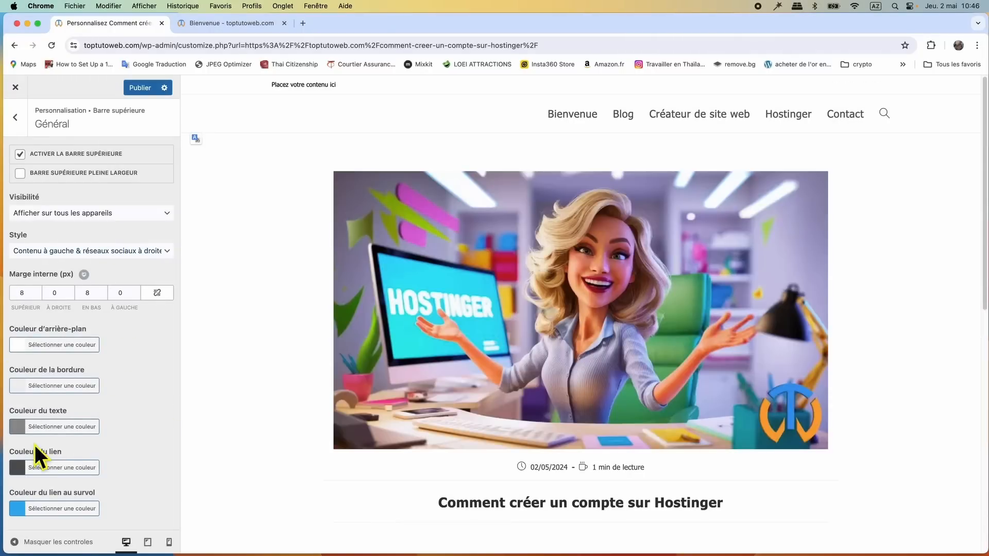
Replace the top bar's placeholder content with "Pour nous contacter rapidement :" followed by the contact phone number
{"action": "left_click", "coordinate": [19, 123]}
{"action": "left_click", "coordinate": [85, 177]}
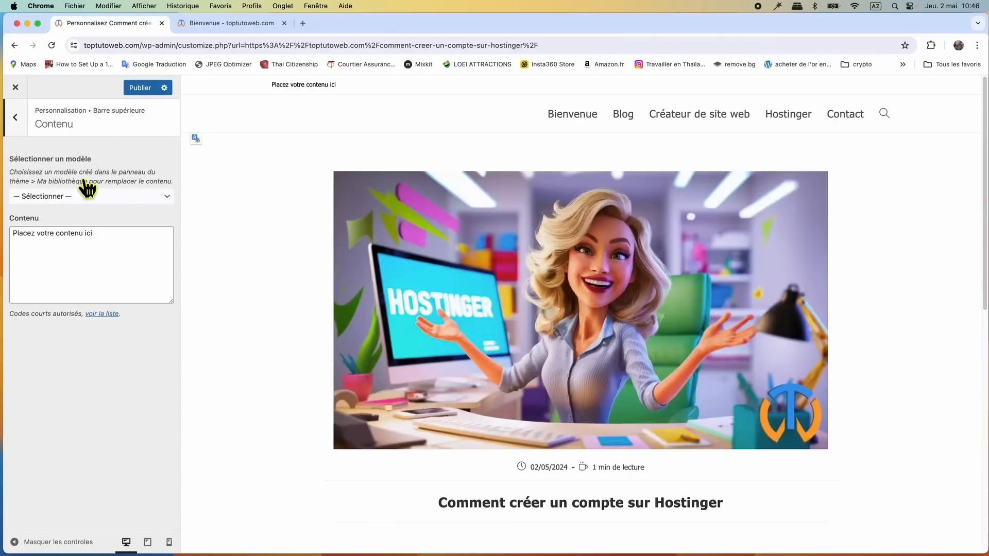
{"action": "left_click_drag", "start_coordinate": [112, 239], "coordinate": [7, 237]}
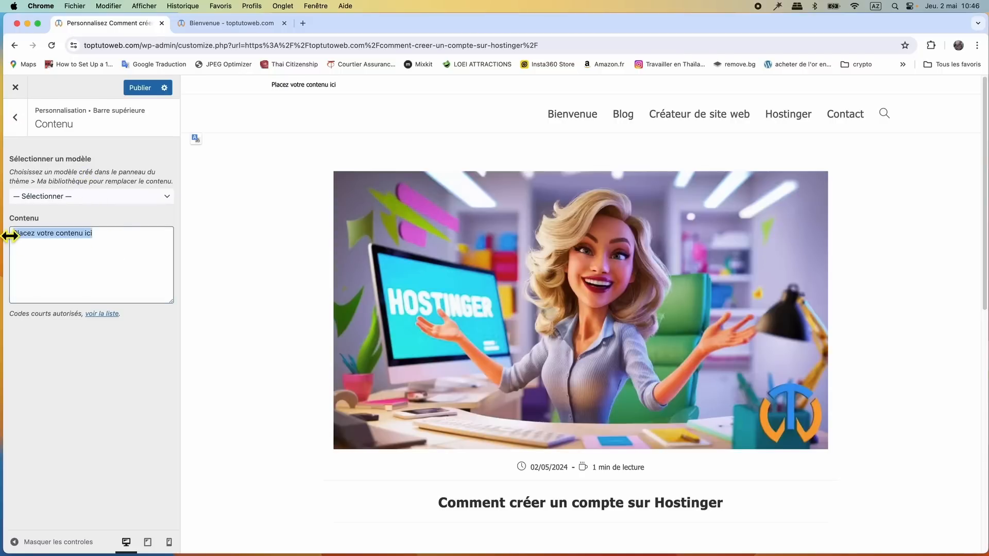
{"action": "key", "text": "super+v"}
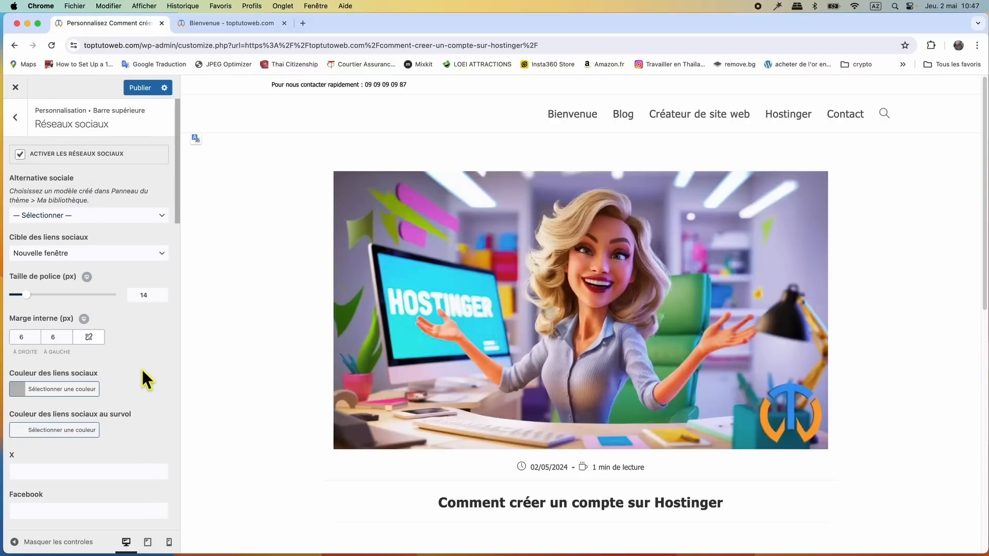
{"action": "scroll", "coordinate": [141, 368], "scroll_direction": "down", "scroll_amount": 5}
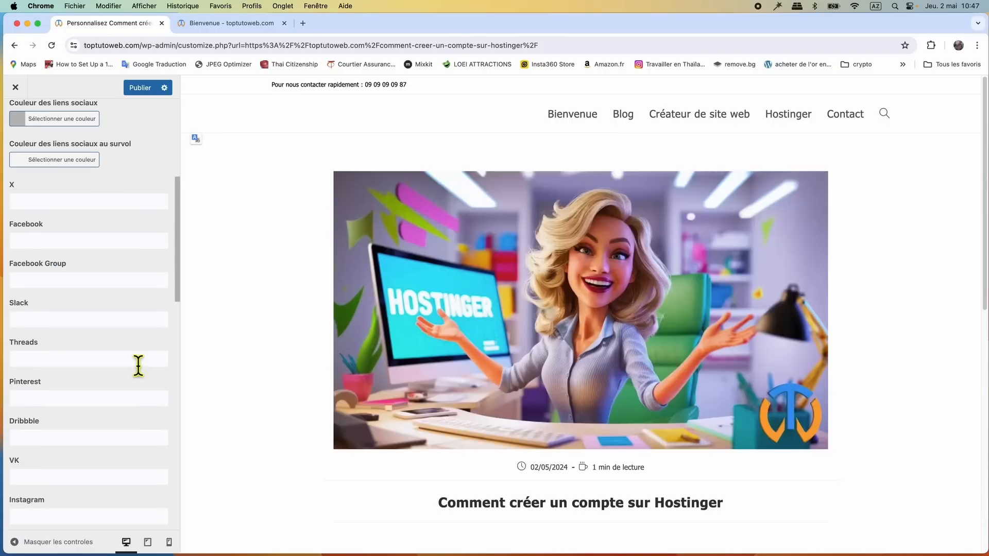
{"action": "left_click", "coordinate": [49, 245]}
{"action": "type", "text": "@toptutoweb"}
{"action": "key", "text": "Tab"}
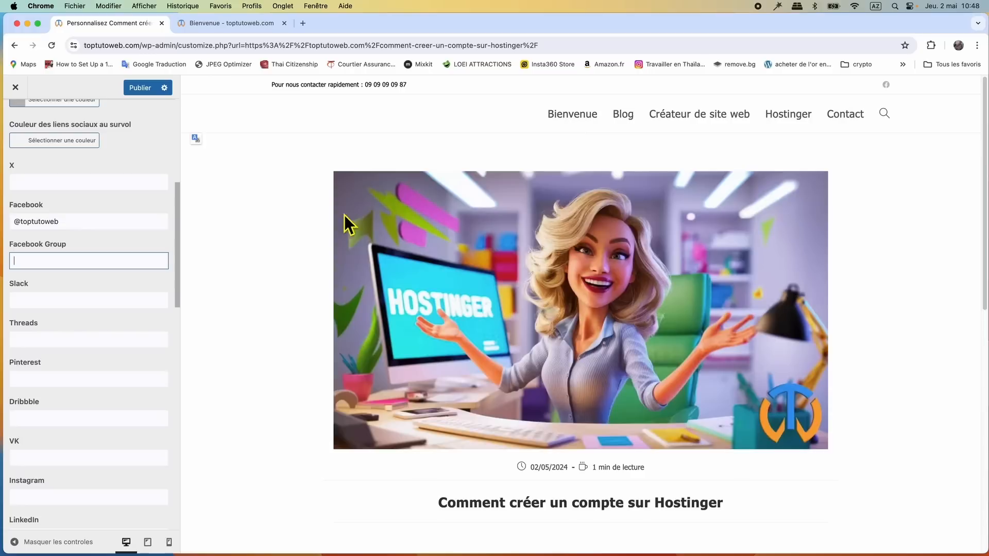
Set the font size of the top bar's social icons to 18 px and look through the other available networks
{"action": "scroll", "coordinate": [30, 290], "scroll_direction": "up", "scroll_amount": 6}
{"action": "left_click_drag", "start_coordinate": [45, 296], "coordinate": [31, 295]}
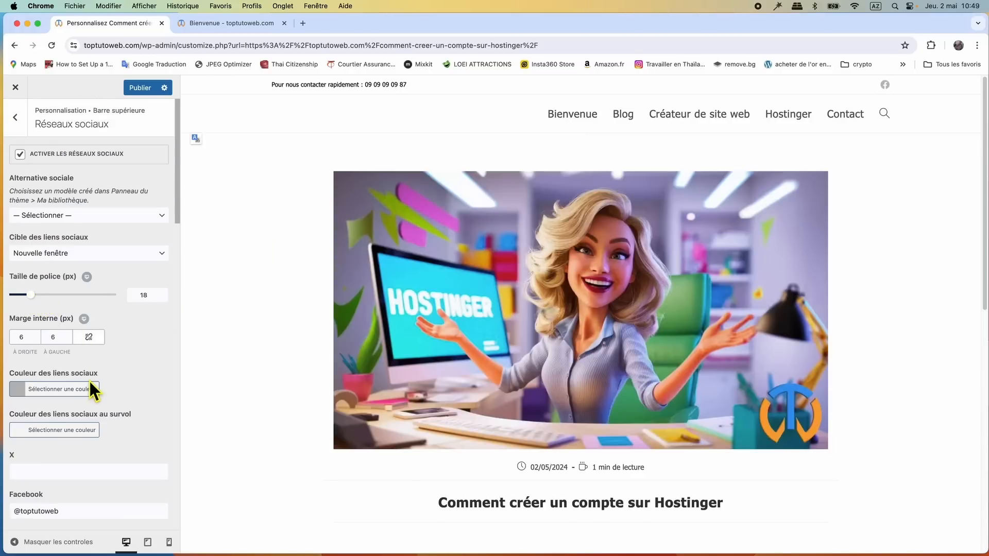
{"action": "scroll", "coordinate": [90, 378], "scroll_direction": "down", "scroll_amount": 10}
{"action": "scroll", "coordinate": [99, 390], "scroll_direction": "down", "scroll_amount": 9}
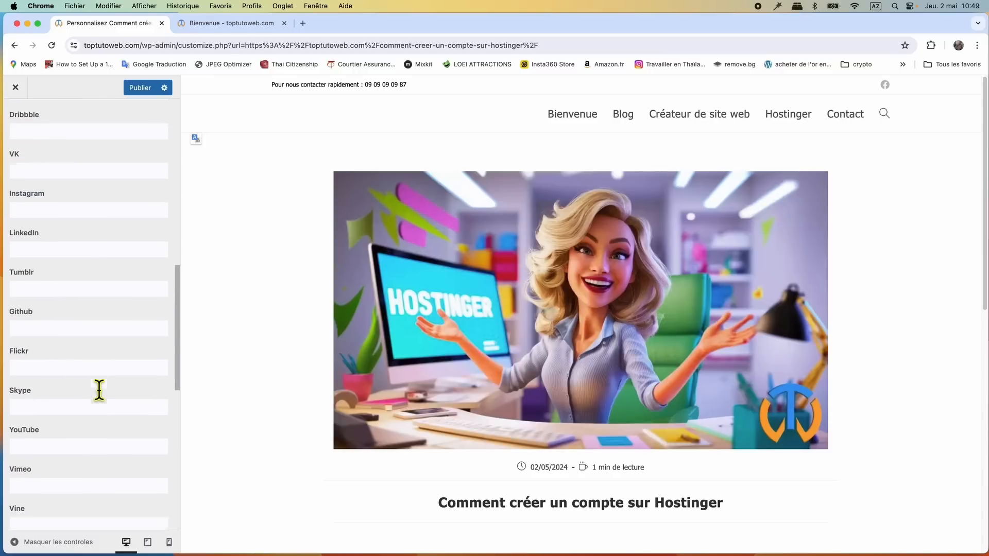
{"action": "scroll", "coordinate": [85, 356], "scroll_direction": "up", "scroll_amount": 20}
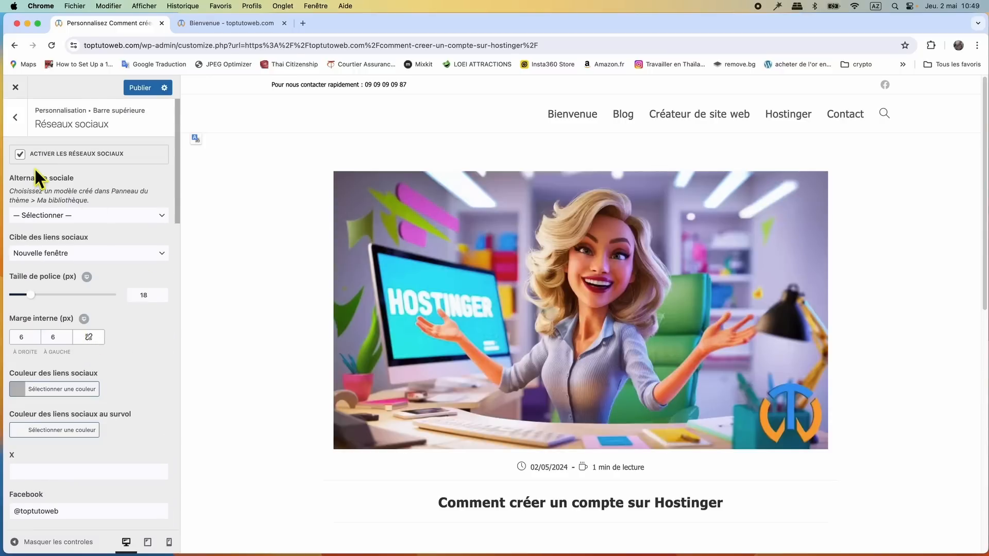
Disable the top bar in the general settings of Barre supérieure and return to the main customization sections
{"action": "left_click", "coordinate": [15, 118]}
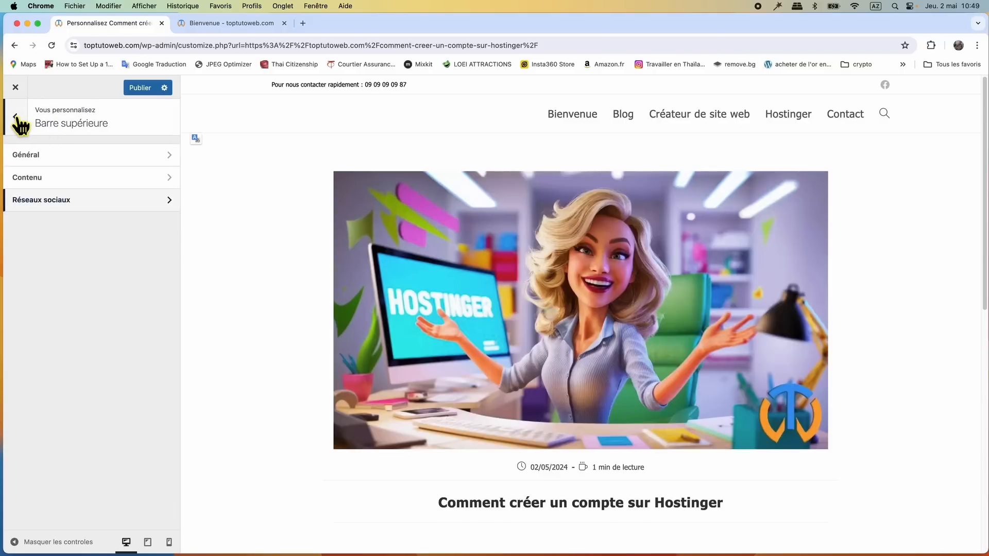
{"action": "left_click", "coordinate": [70, 157]}
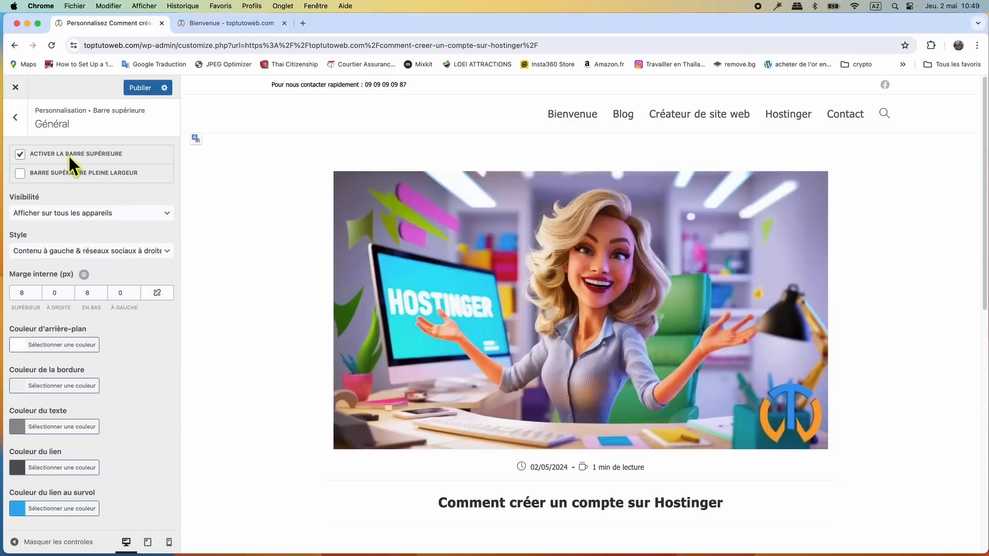
{"action": "left_click", "coordinate": [20, 155]}
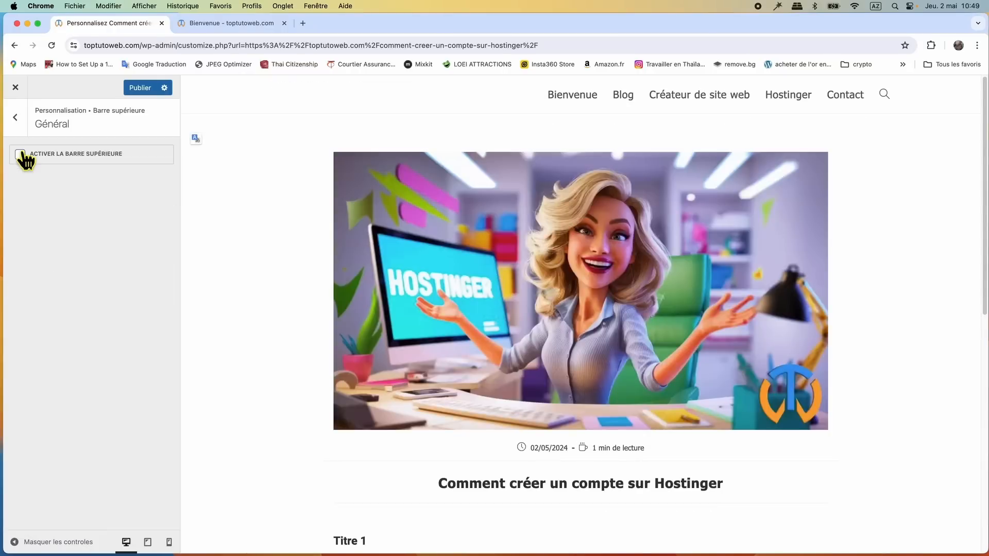
{"action": "left_click", "coordinate": [16, 117]}
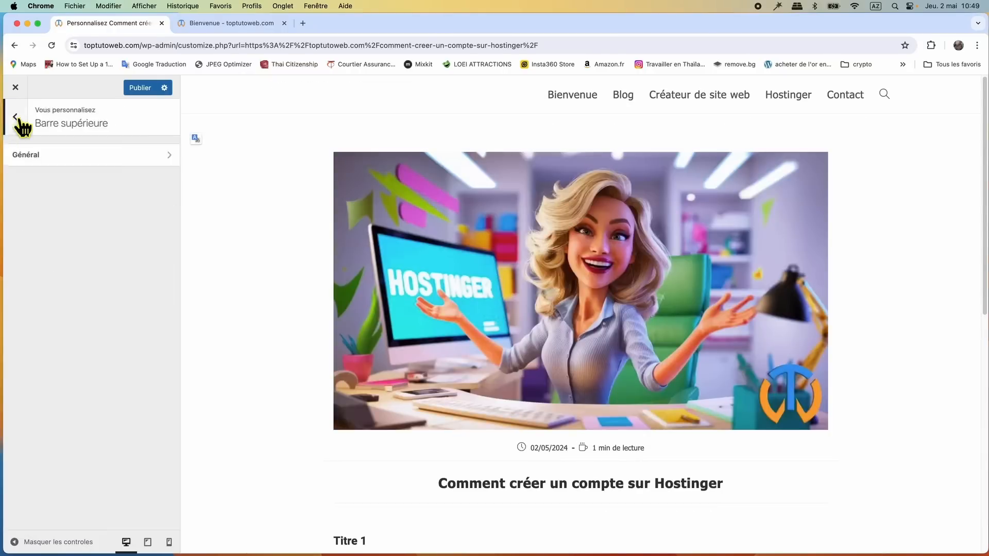
{"action": "left_click", "coordinate": [16, 118]}
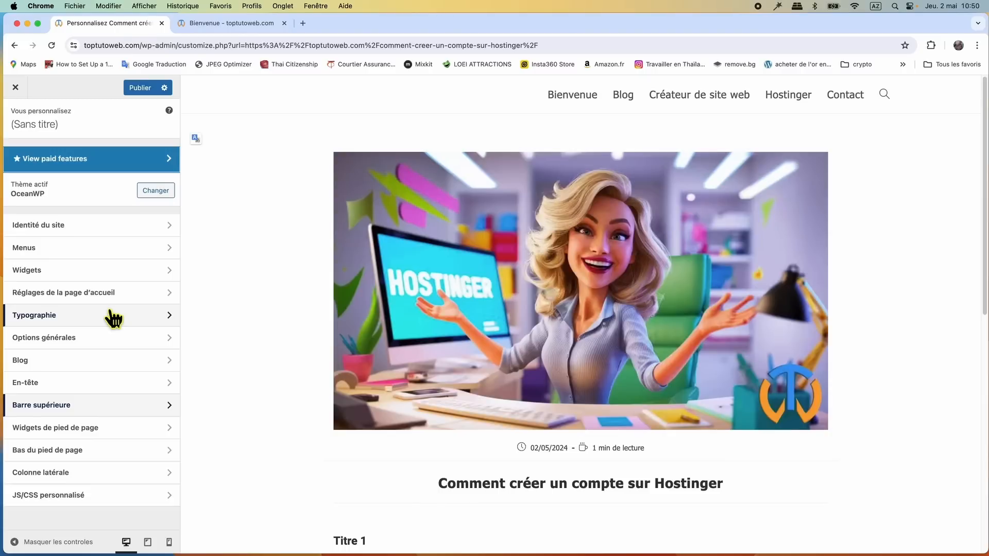
Publish the theme customizations and return to the WordPress dashboard
{"action": "left_click", "coordinate": [140, 88]}
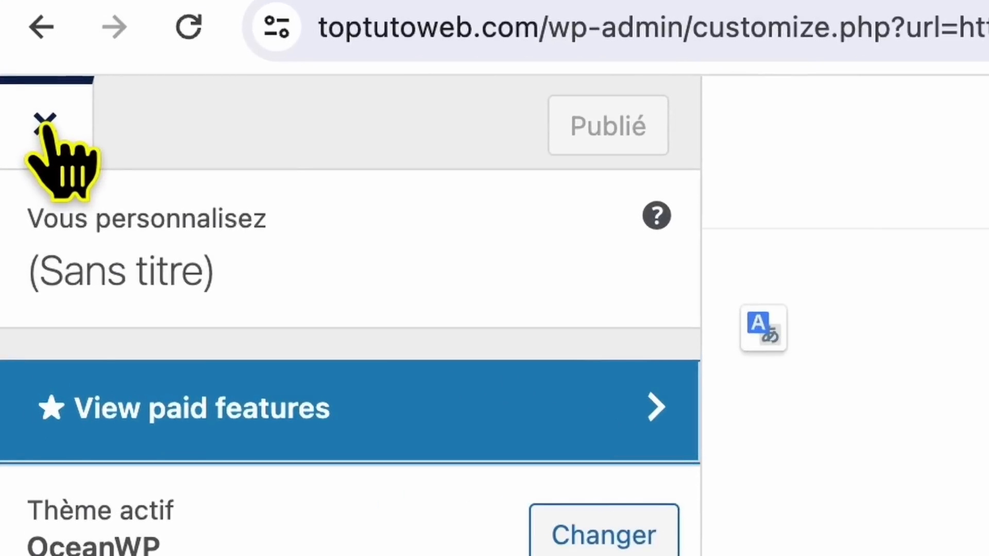
{"action": "left_click", "coordinate": [16, 71]}
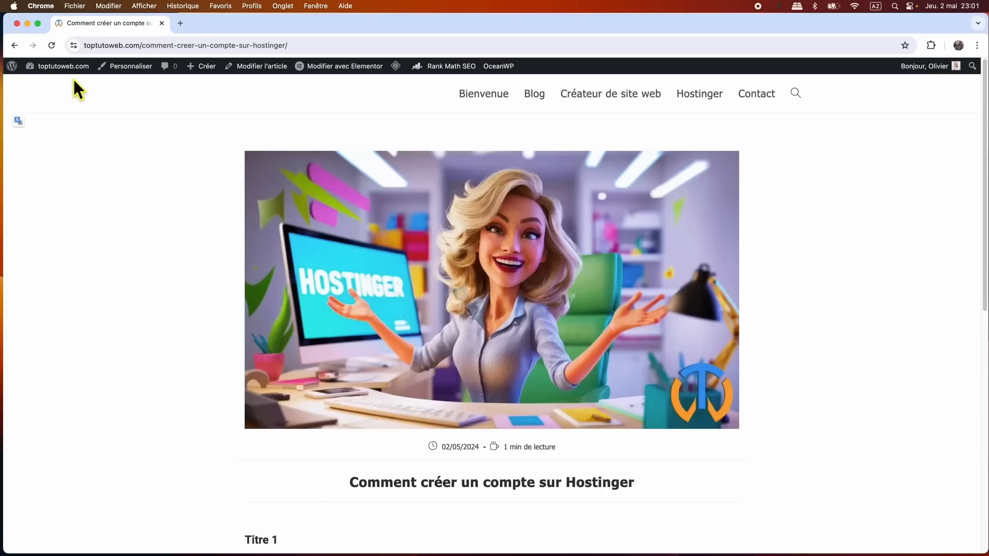
{"action": "mouse_move", "coordinate": [69, 69]}
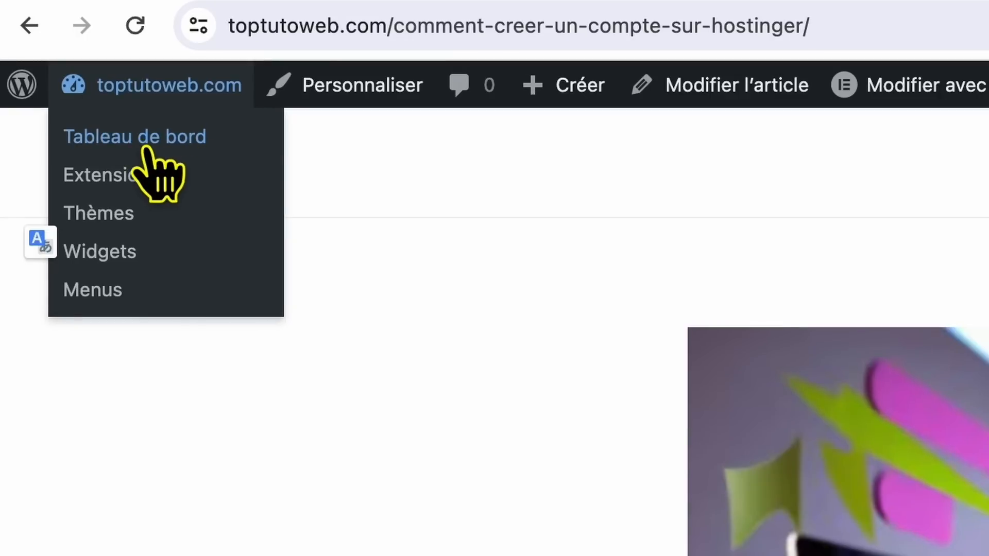
{"action": "left_click", "coordinate": [148, 150]}
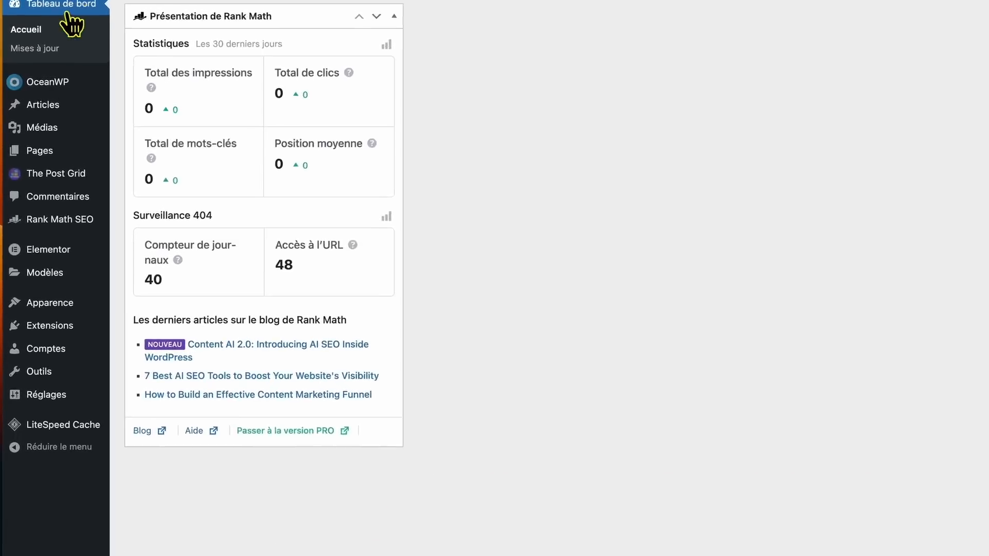
Create and publish a new Elementor Header & Footer Builder template titled "menu principal affiliation hostinger"
{"action": "mouse_move", "coordinate": [21, 335]}
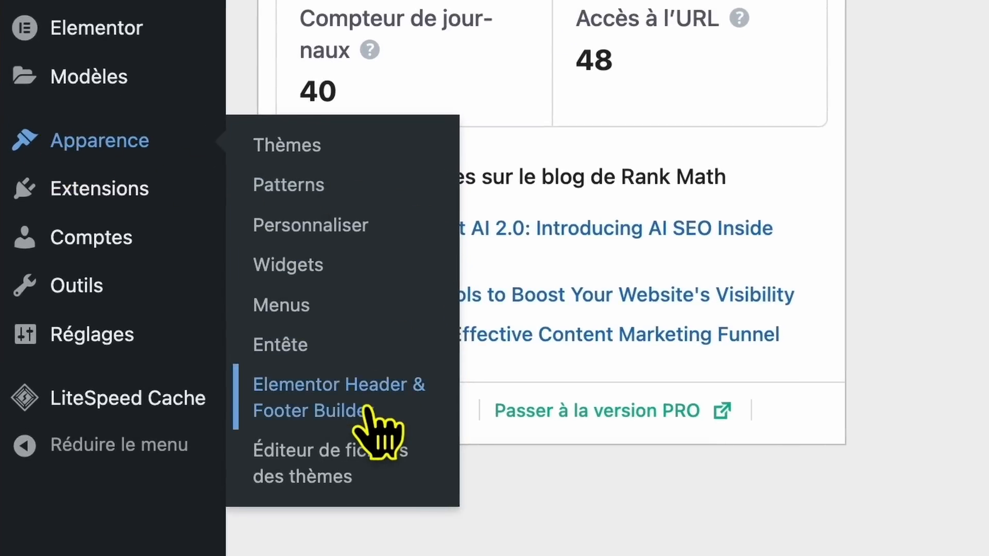
{"action": "left_click", "coordinate": [315, 409]}
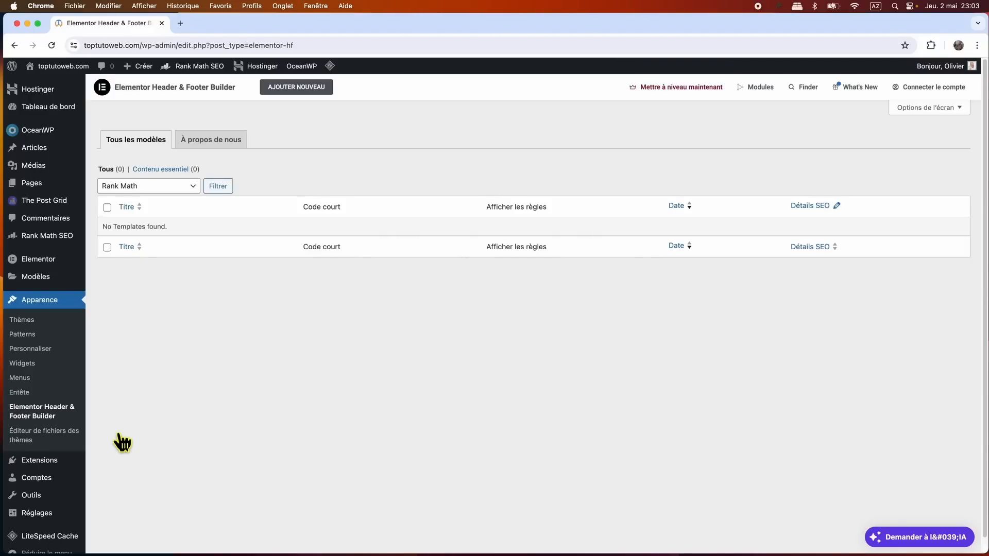
{"action": "left_click", "coordinate": [311, 89]}
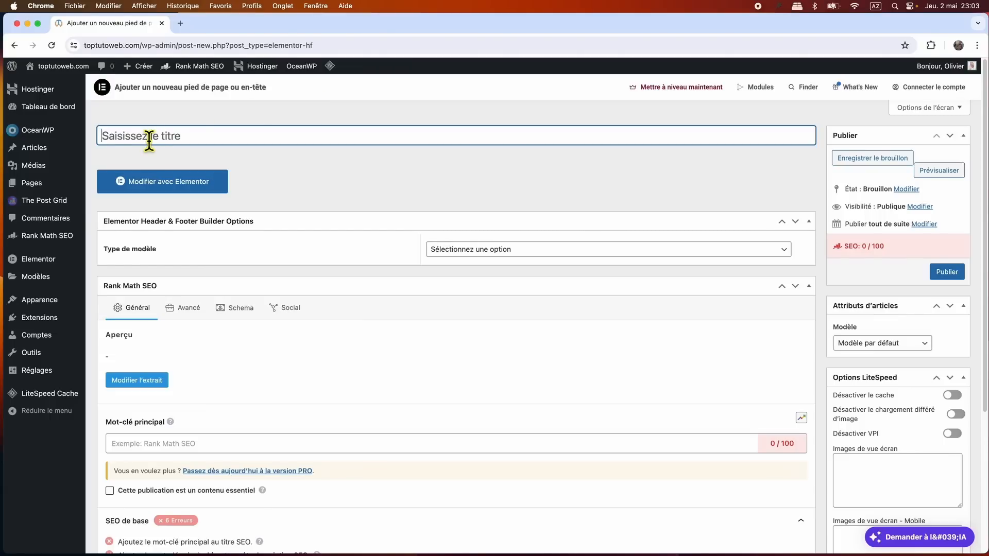
{"action": "type", "text": "menu principal affiliation hostinger"}
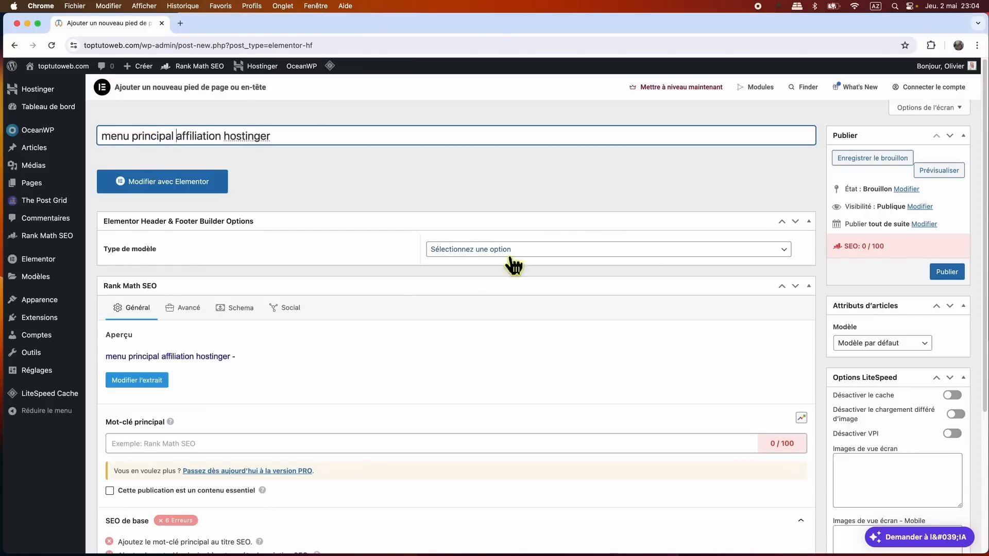
{"action": "left_click", "coordinate": [942, 272]}
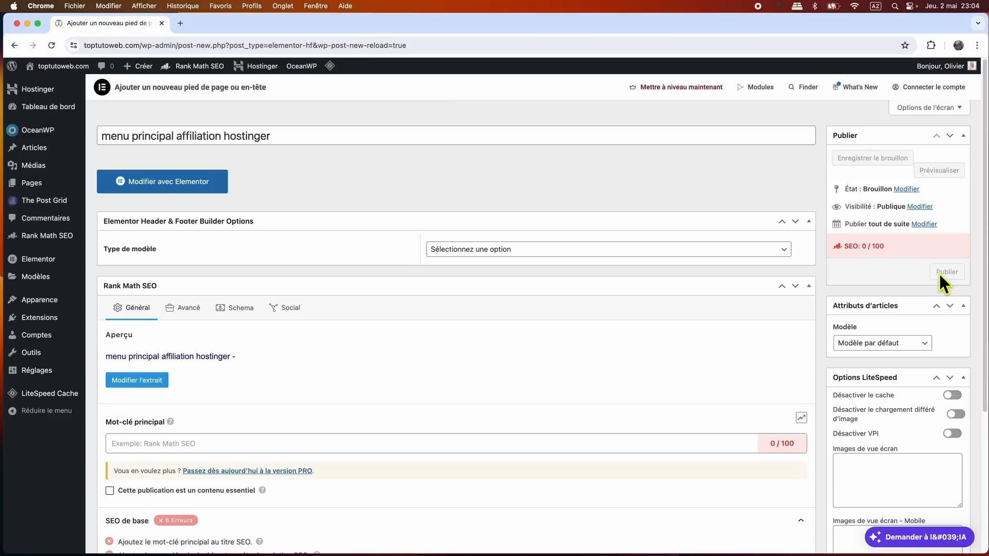
Open the template in the Elementor editor and add a Flexbox container with the single-column vertical structure
{"action": "left_click", "coordinate": [159, 184]}
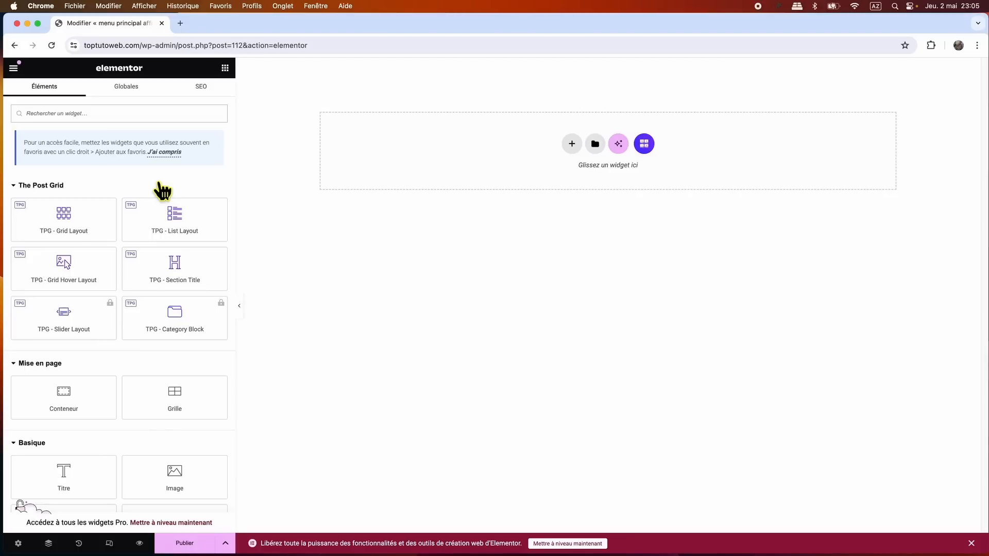
{"action": "left_click", "coordinate": [572, 143]}
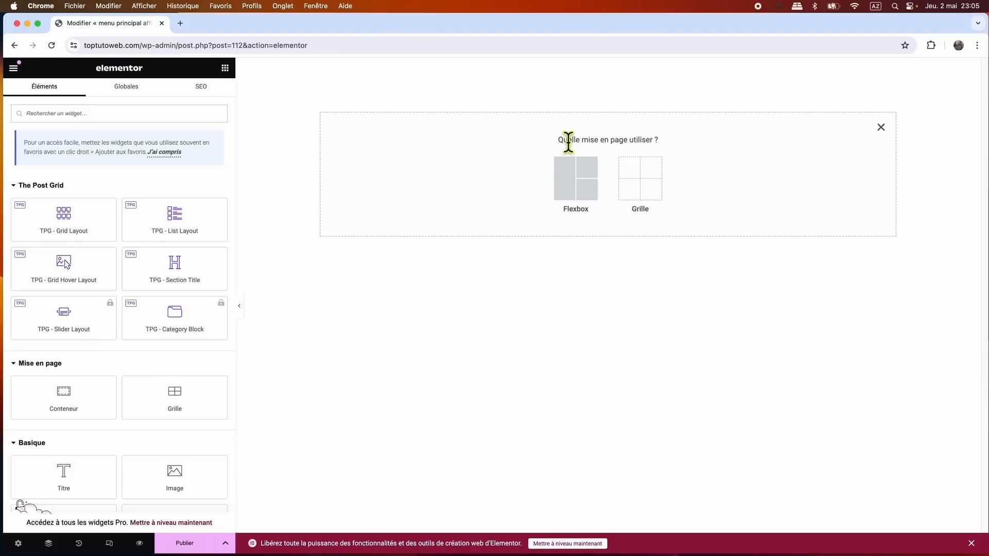
{"action": "left_click", "coordinate": [573, 191]}
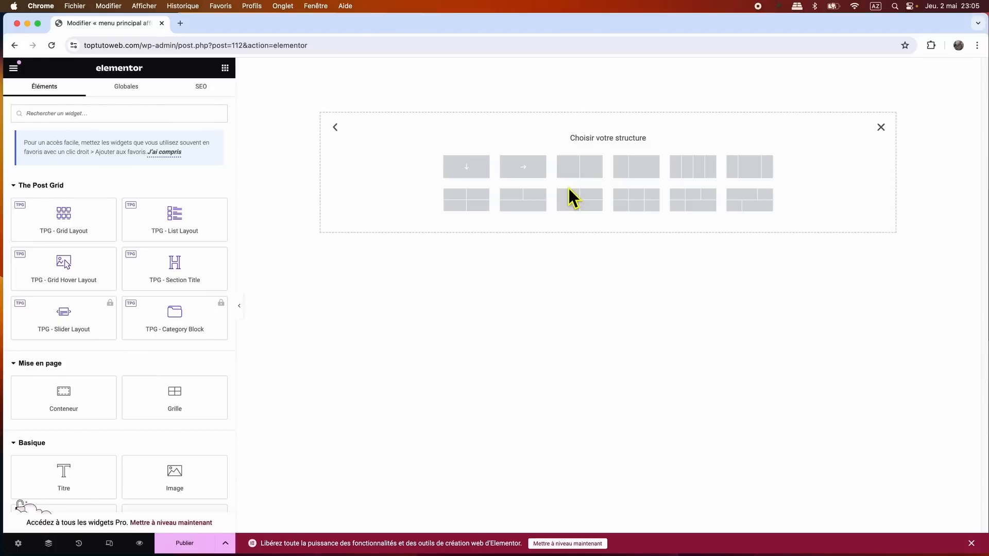
{"action": "left_click", "coordinate": [474, 170]}
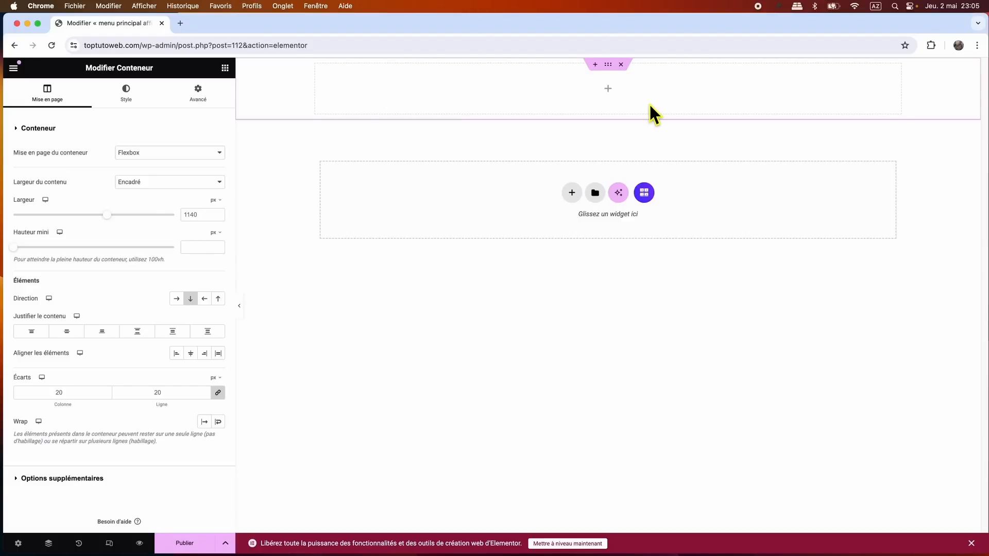
Add an Image widget to the container and upload "Hostinger, hostinger france, meilleur hebergement.avif" from the affiliation folder for it
{"action": "left_click", "coordinate": [608, 90]}
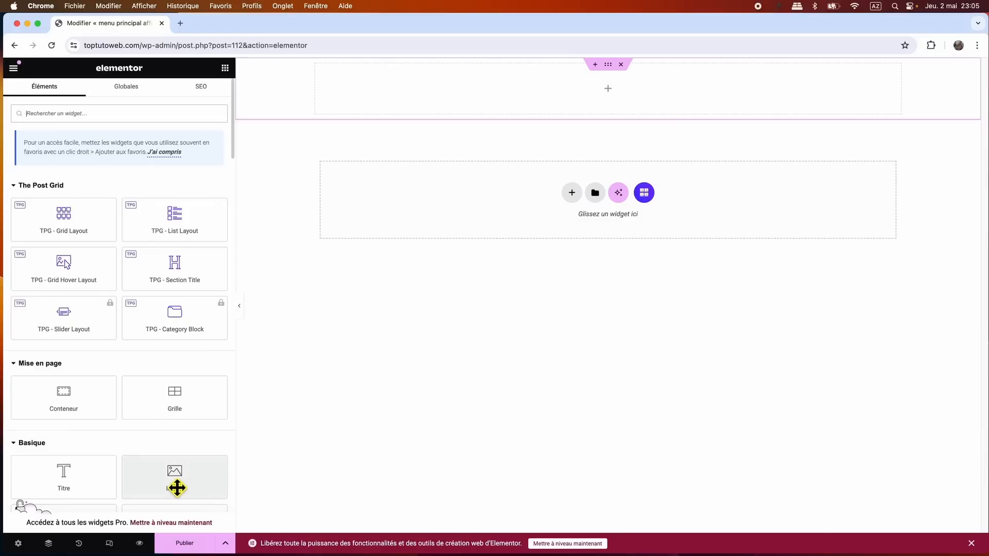
{"action": "left_click_drag", "start_coordinate": [177, 488], "coordinate": [595, 95]}
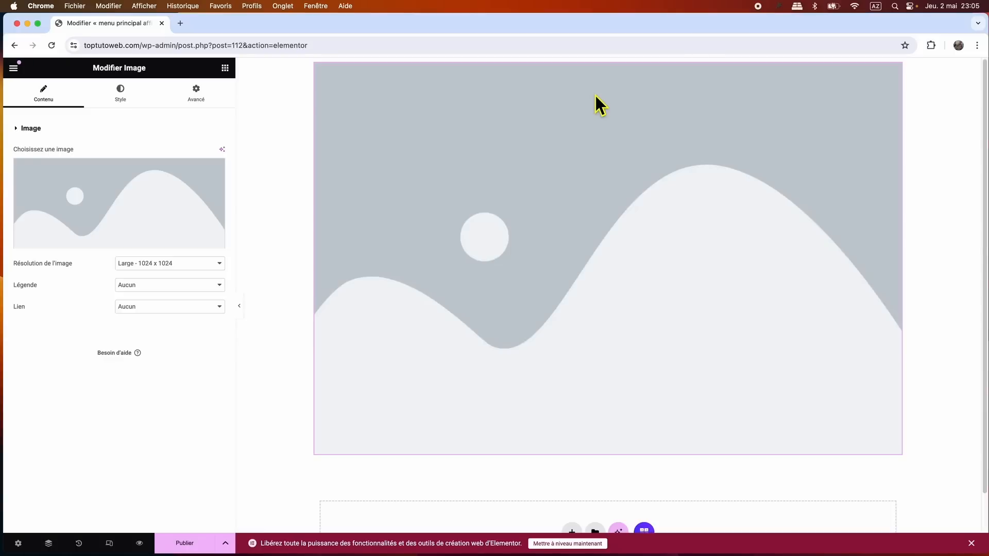
{"action": "left_click", "coordinate": [115, 201]}
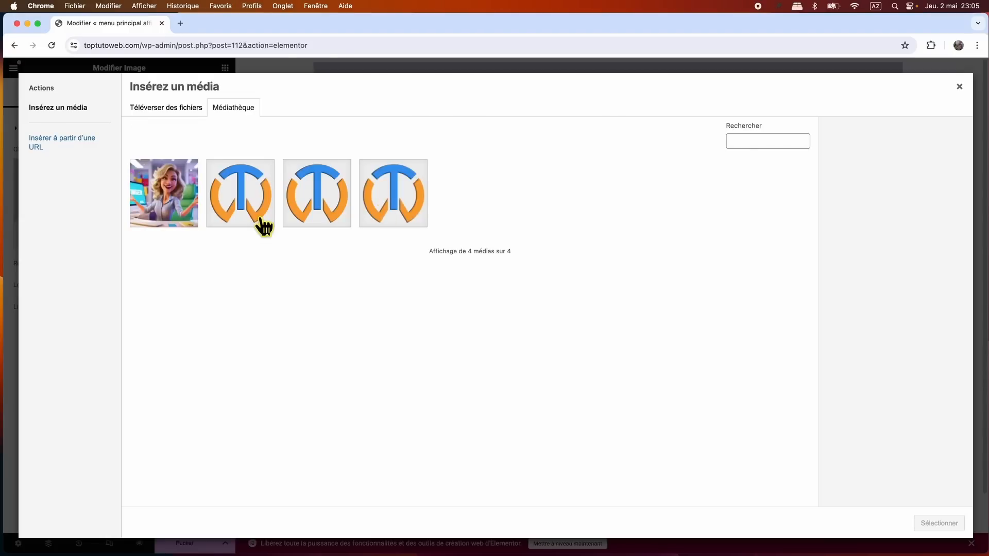
{"action": "left_click", "coordinate": [165, 108]}
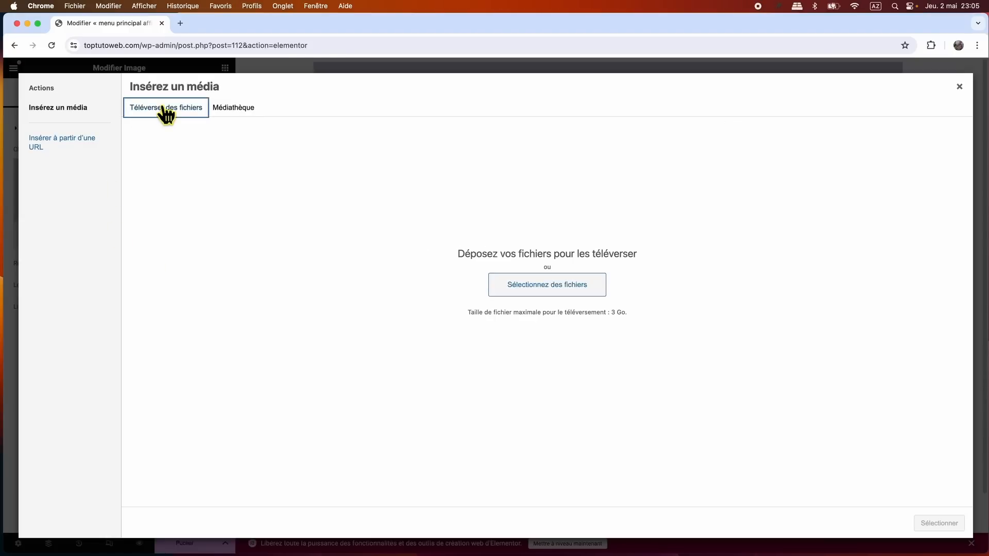
{"action": "left_click", "coordinate": [520, 284]}
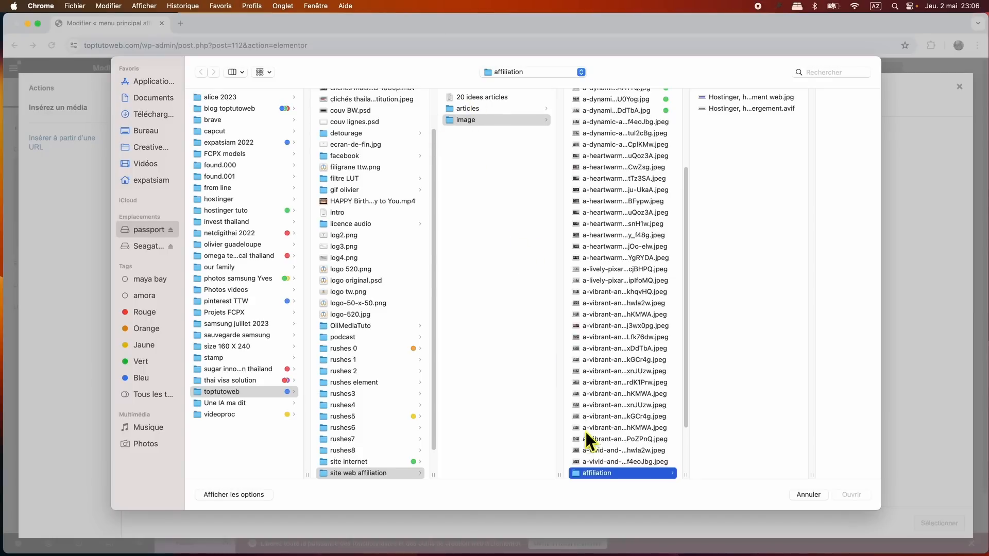
{"action": "left_click", "coordinate": [751, 109]}
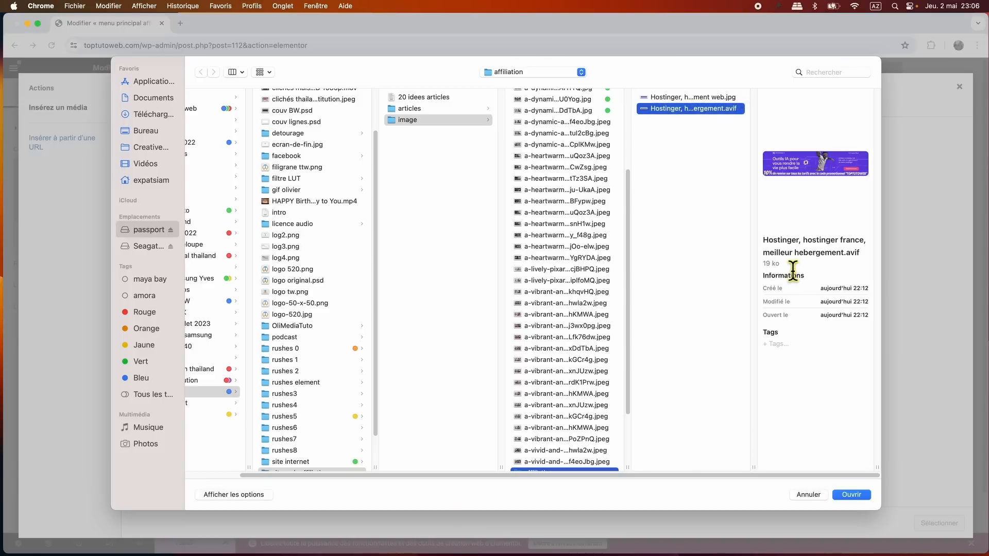
{"action": "left_click", "coordinate": [858, 496]}
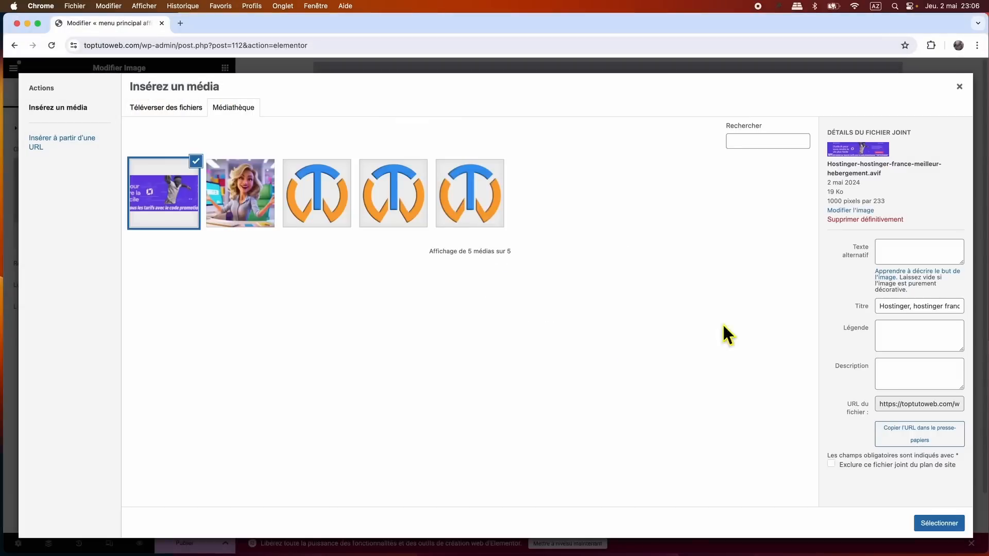
Give the uploaded banner the alternative text "promotion affiliation hostinger" and insert it into the Image widget
{"action": "left_click", "coordinate": [919, 256]}
{"action": "type", "text": "promotion affiliation hostinger"}
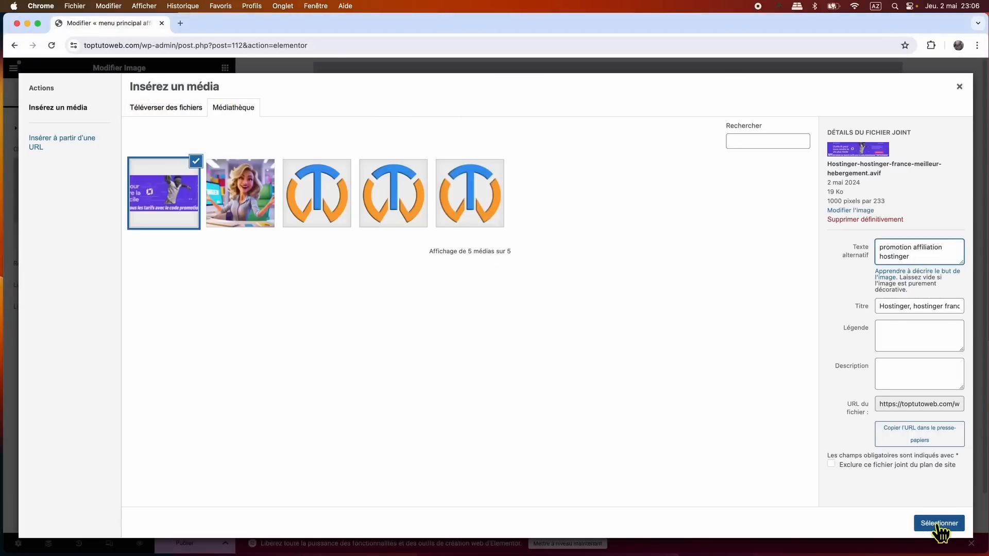
{"action": "left_click", "coordinate": [939, 523]}
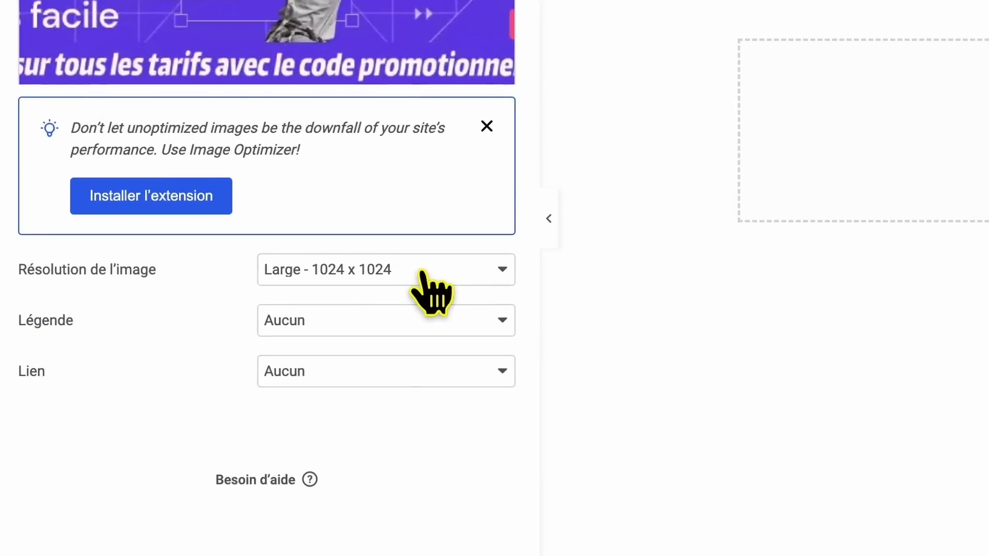
{"action": "left_click", "coordinate": [421, 273]}
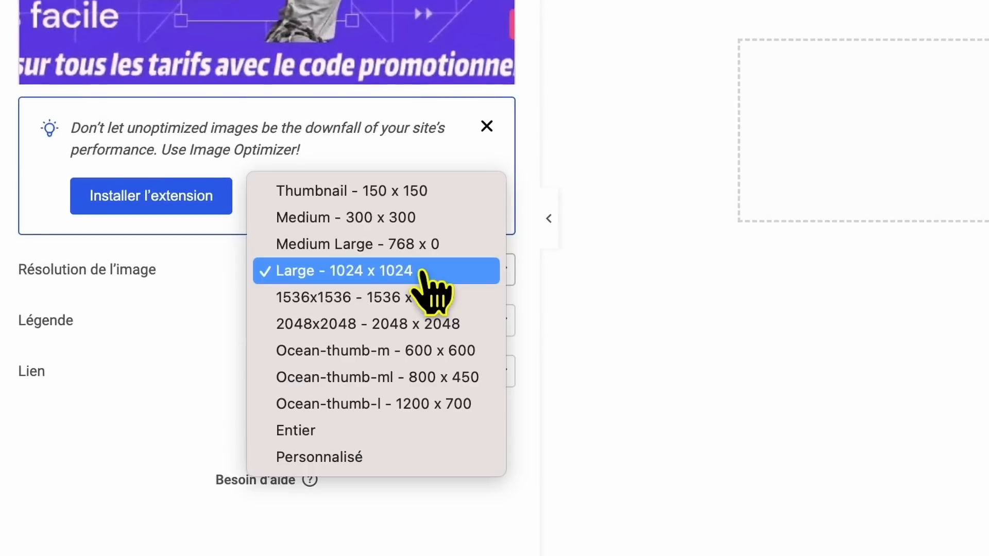
{"action": "left_click", "coordinate": [342, 436]}
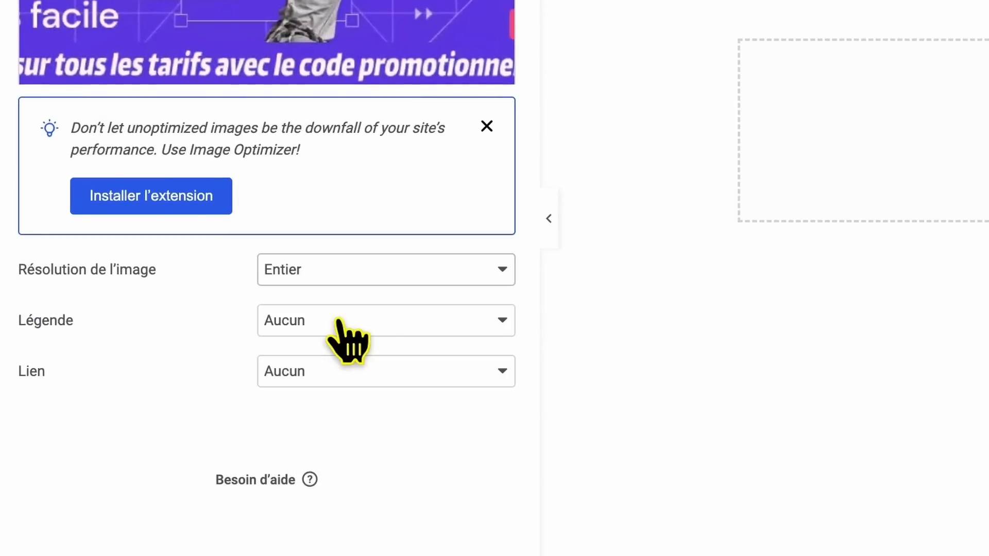
{"action": "left_click", "coordinate": [348, 380]}
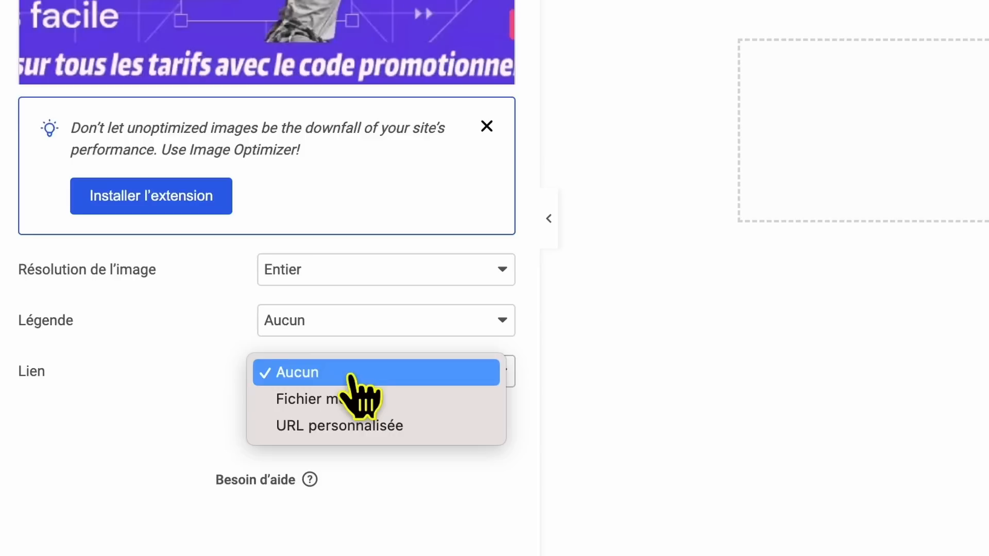
{"action": "left_click", "coordinate": [343, 434]}
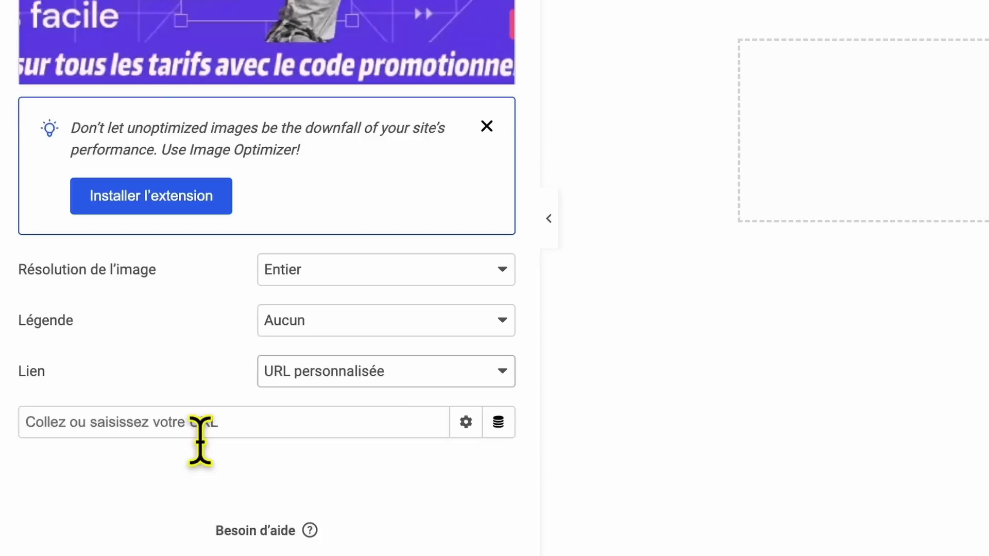
{"action": "right_click", "coordinate": [196, 434]}
{"action": "left_click", "coordinate": [227, 514]}
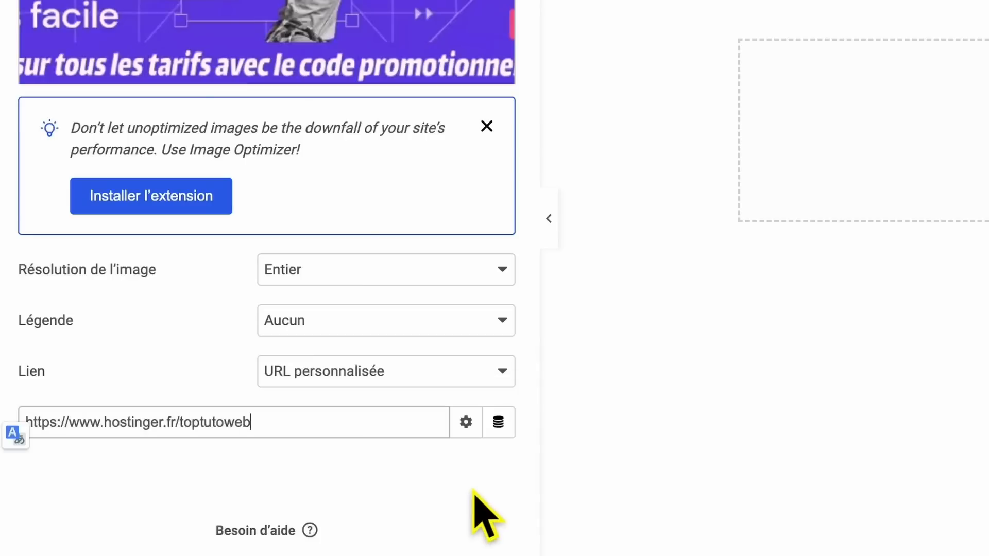
{"action": "left_click", "coordinate": [466, 423]}
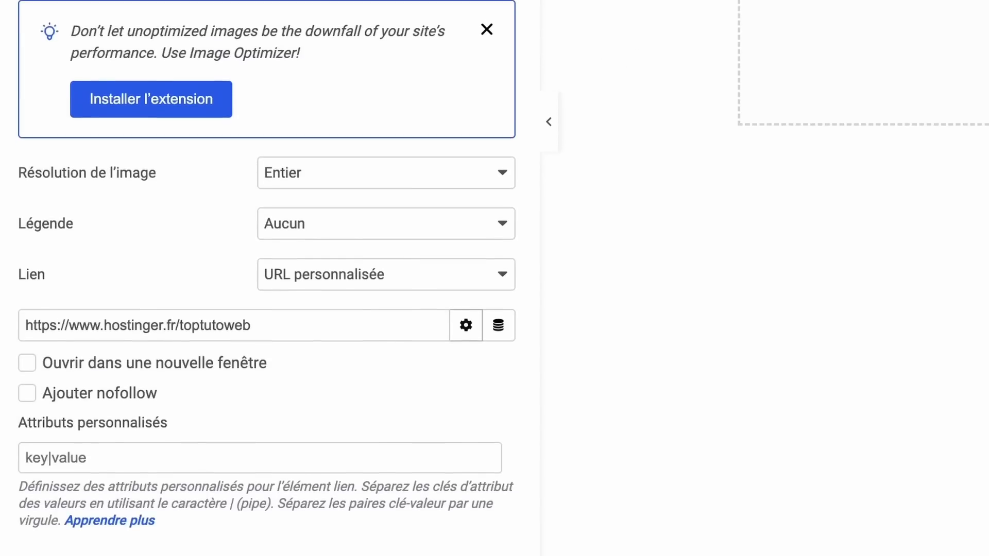
{"action": "left_click", "coordinate": [27, 363]}
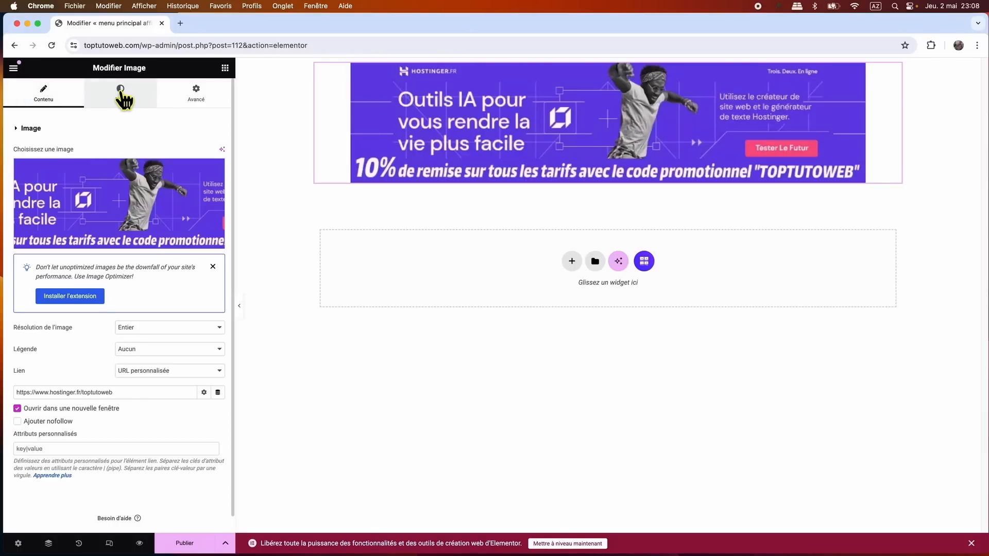
Center the banner image and give all its corners a 10 px border radius
{"action": "left_click", "coordinate": [122, 93]}
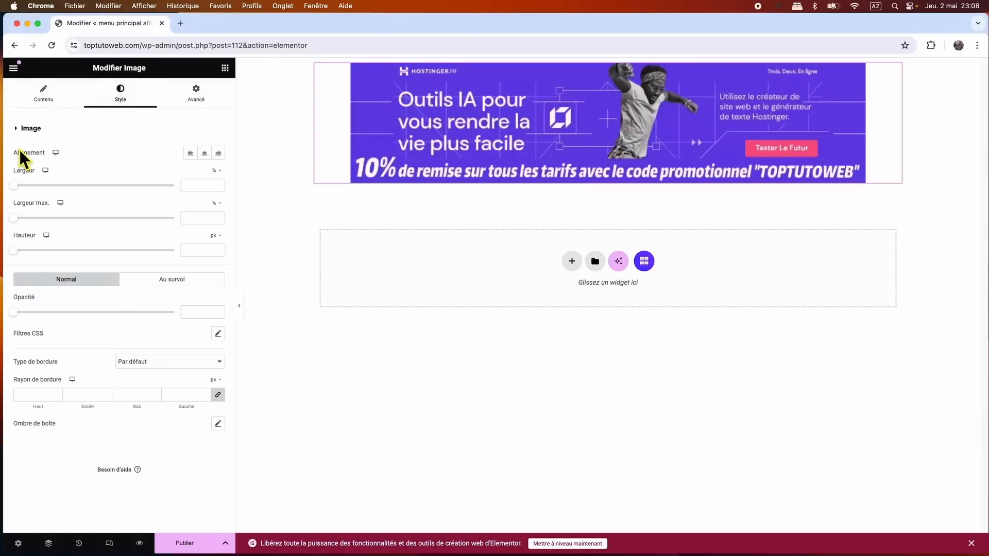
{"action": "left_click", "coordinate": [205, 153]}
{"action": "left_click", "coordinate": [16, 397]}
{"action": "type", "text": "10"}
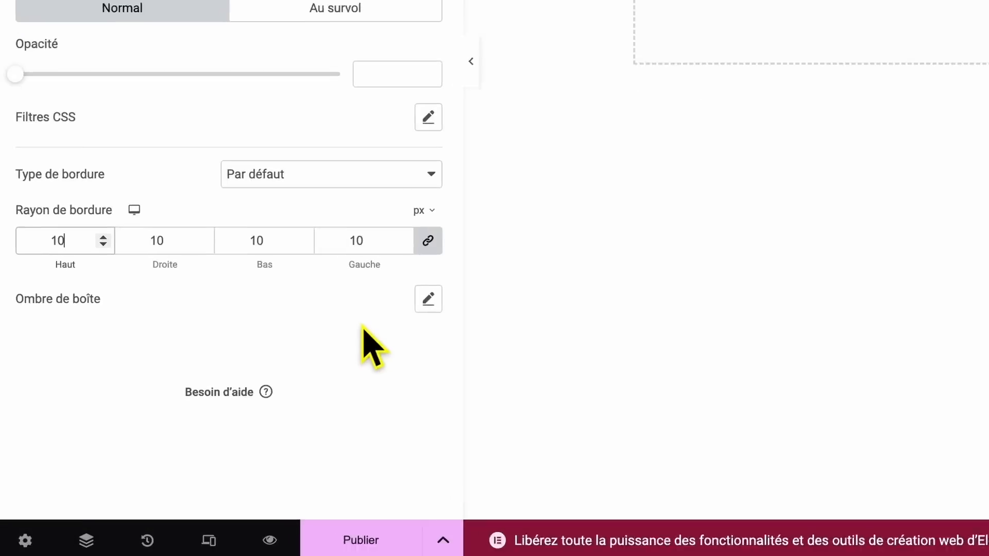
Add a box shadow to the banner image with horizontal offset 5, vertical offset 5 and blur 5
{"action": "left_click", "coordinate": [427, 304]}
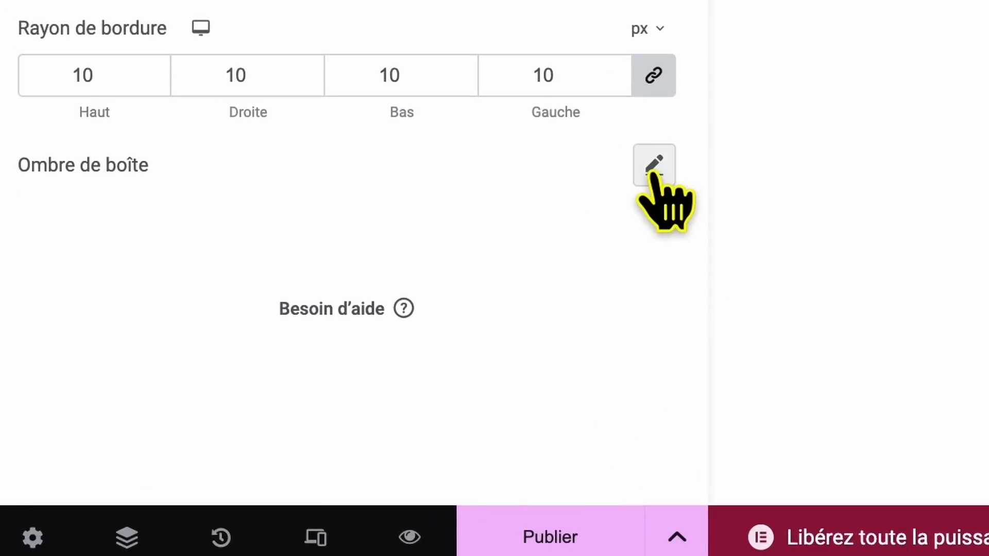
{"action": "left_click", "coordinate": [654, 166]}
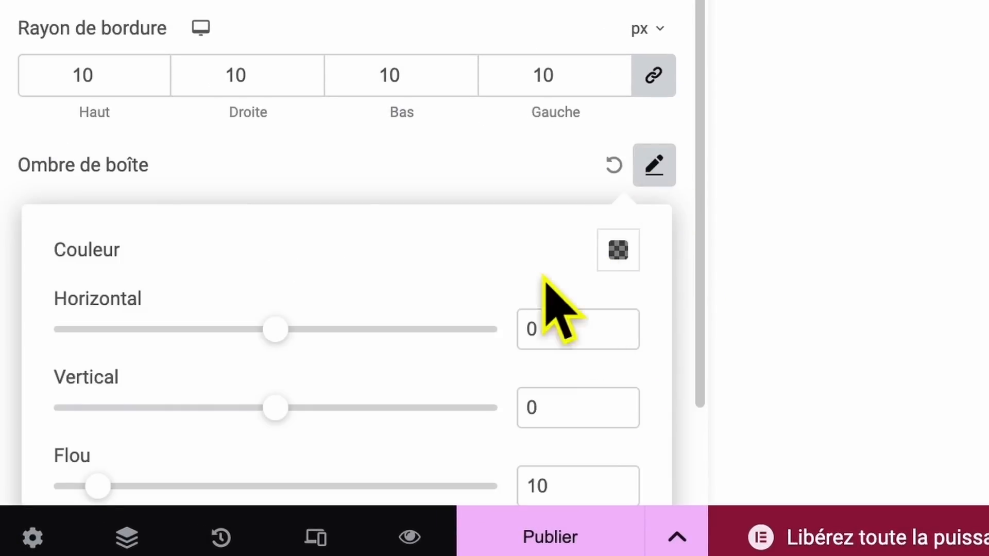
{"action": "scroll", "coordinate": [481, 289], "scroll_direction": "down", "scroll_amount": 2}
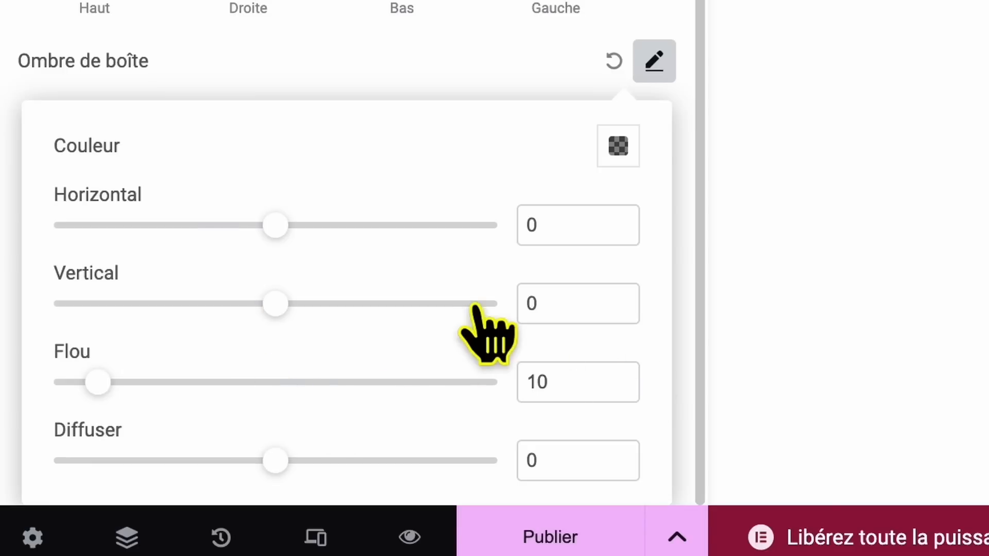
{"action": "double_click", "coordinate": [555, 231]}
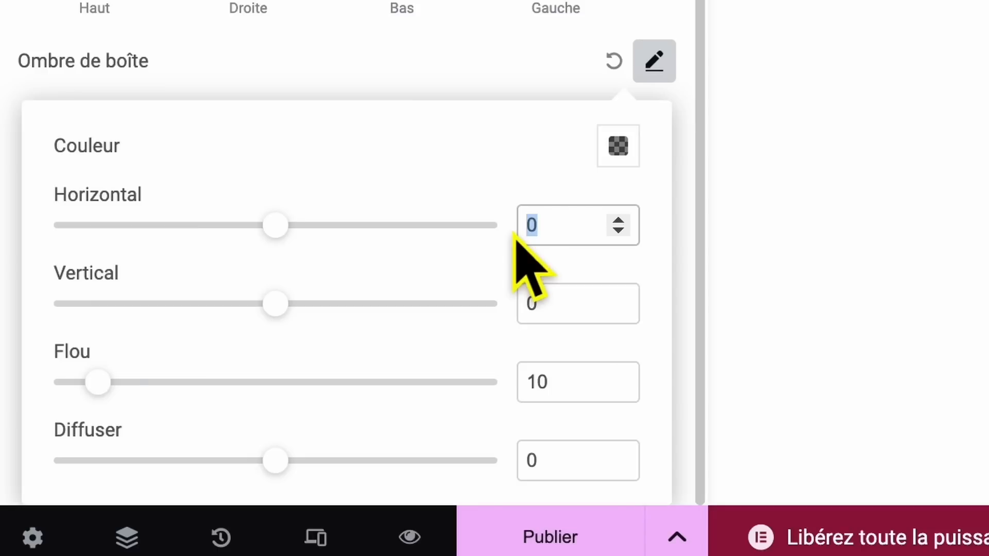
{"action": "type", "text": "5"}
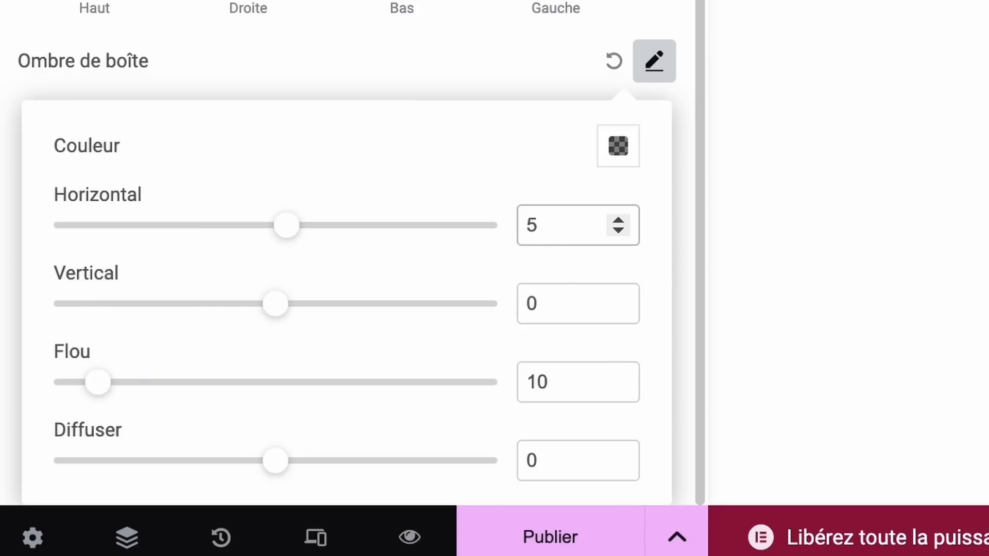
{"action": "double_click", "coordinate": [557, 304]}
{"action": "type", "text": "5"}
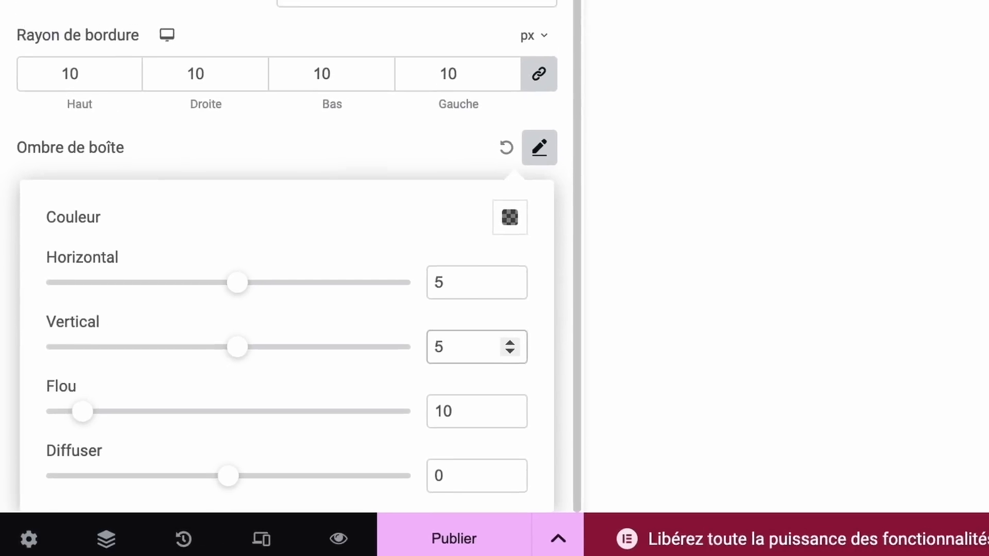
{"action": "double_click", "coordinate": [304, 455]}
{"action": "type", "text": "5"}
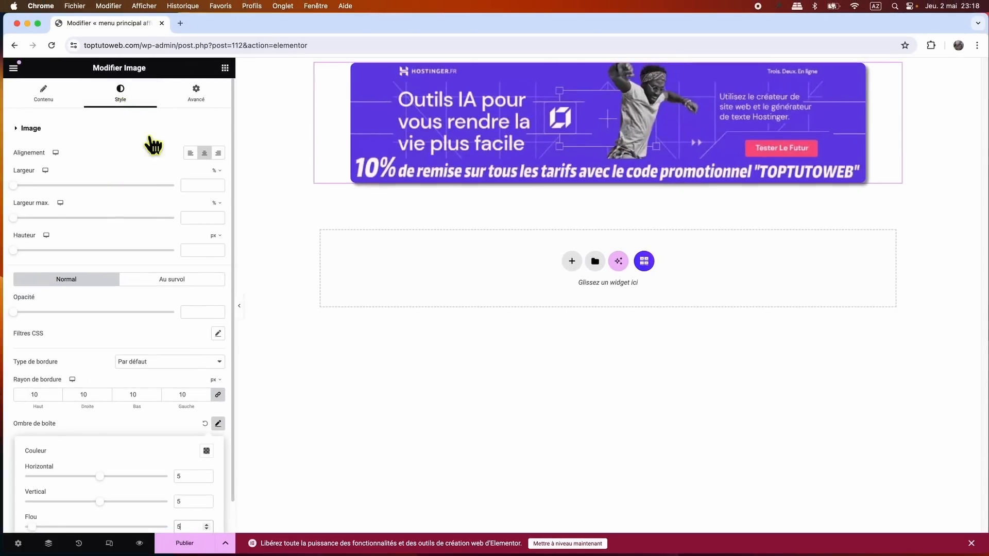
Give the banner image a Fade In entrance animation with Lent duration and a 1500 ms delay
{"action": "left_click", "coordinate": [196, 97]}
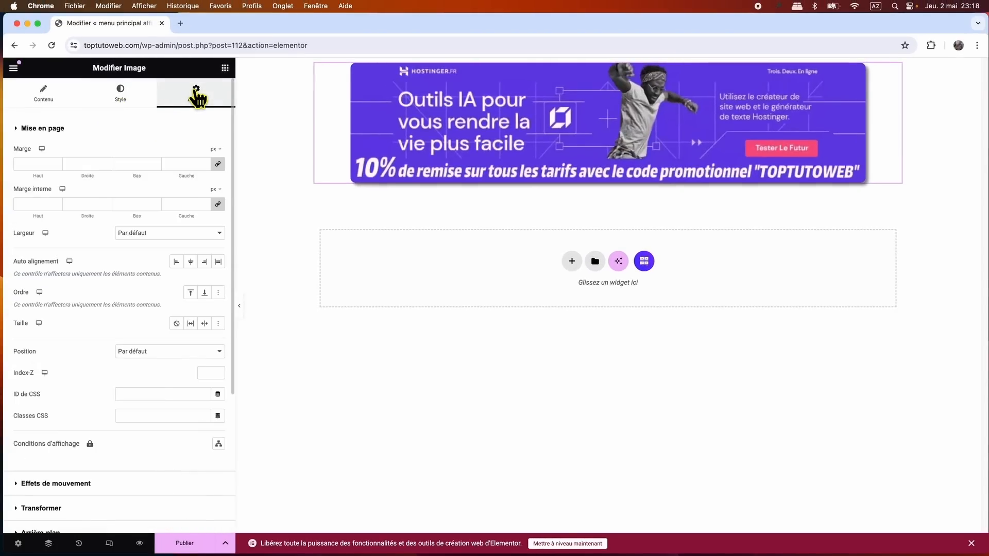
{"action": "scroll", "coordinate": [161, 330], "scroll_direction": "down", "scroll_amount": 5}
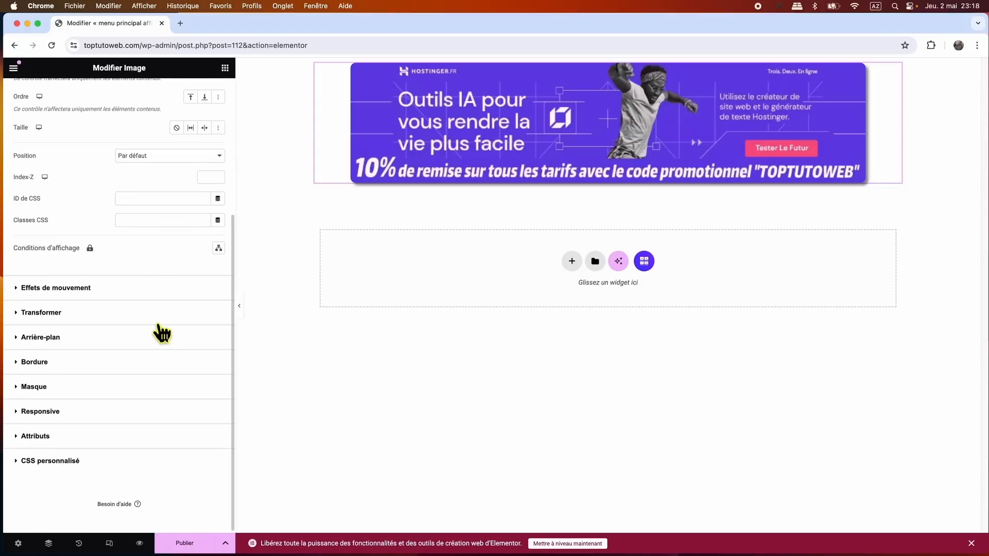
{"action": "scroll", "coordinate": [161, 332], "scroll_direction": "up", "scroll_amount": 5}
{"action": "scroll", "coordinate": [98, 345], "scroll_direction": "down", "scroll_amount": 5}
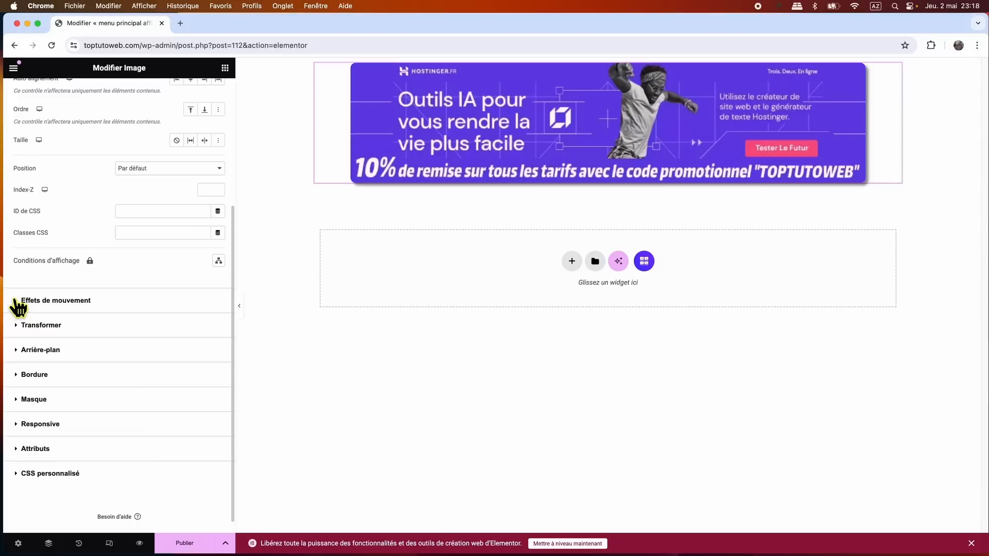
{"action": "left_click", "coordinate": [18, 301]}
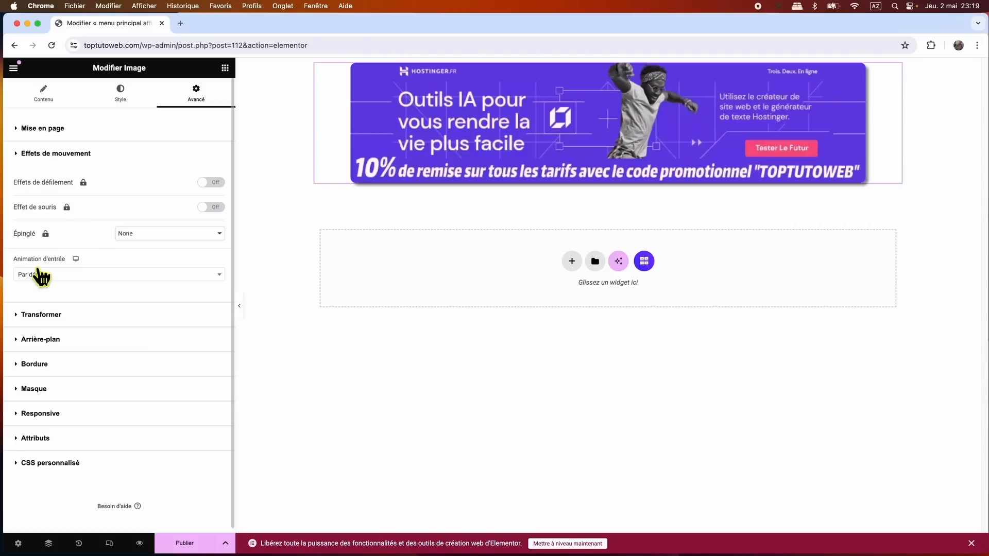
{"action": "left_click", "coordinate": [166, 276]}
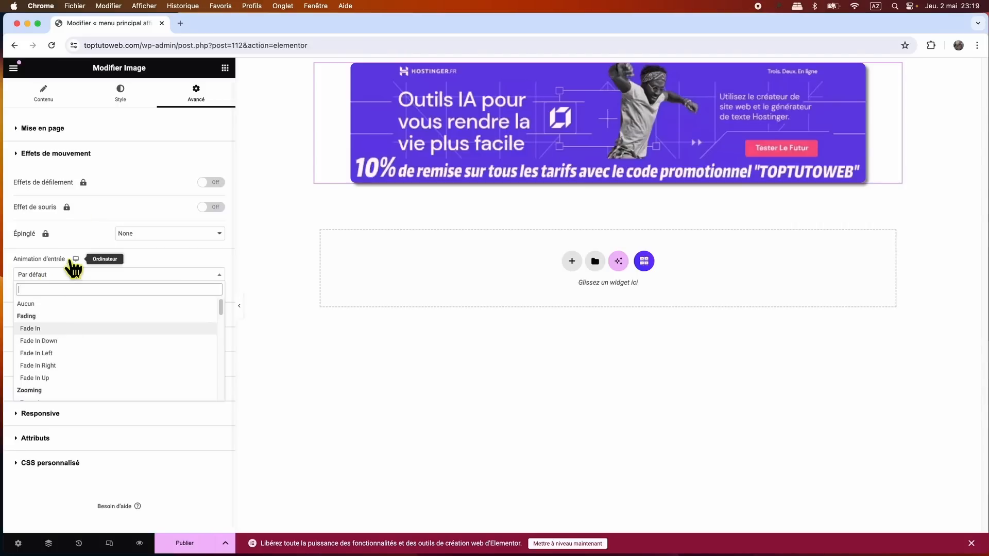
{"action": "left_click", "coordinate": [67, 329]}
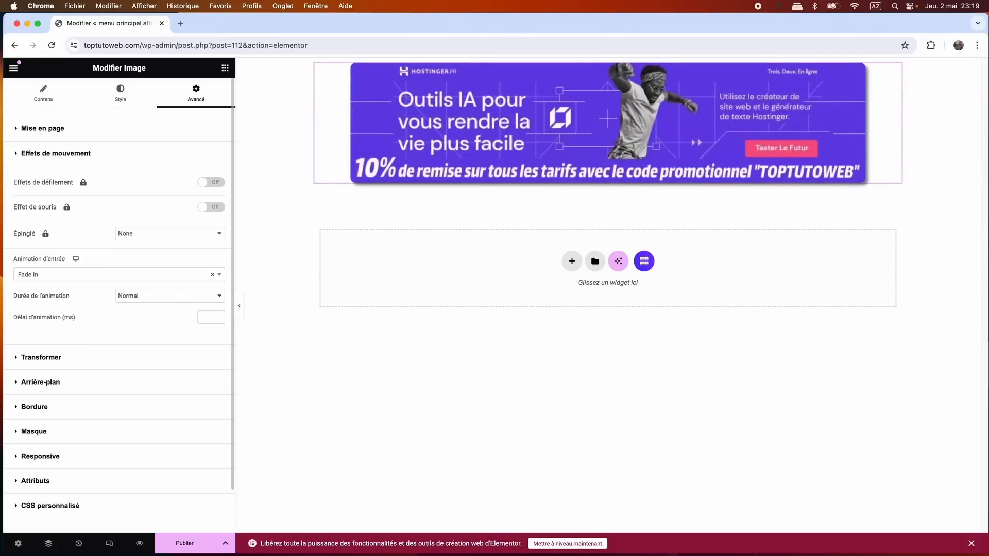
{"action": "left_click", "coordinate": [146, 304]}
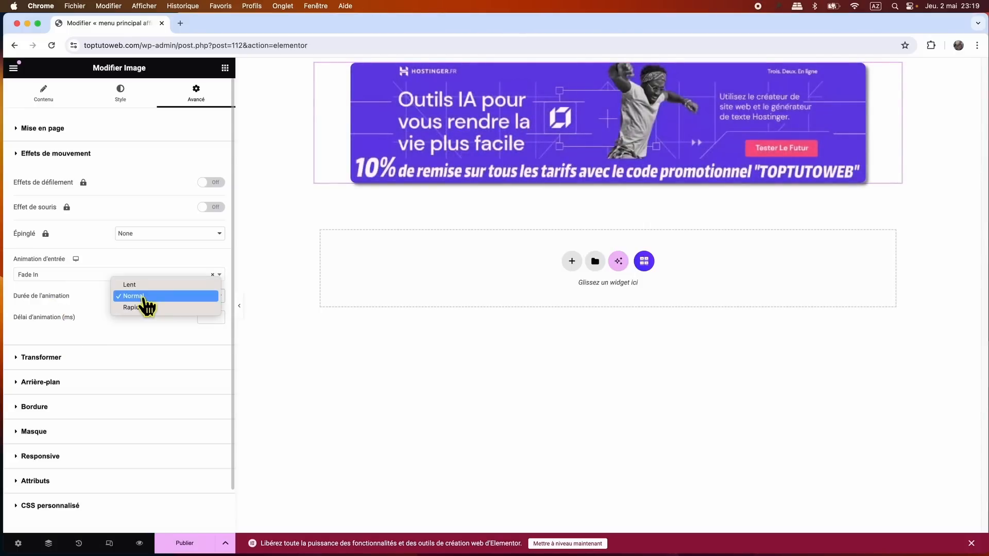
{"action": "left_click", "coordinate": [146, 286]}
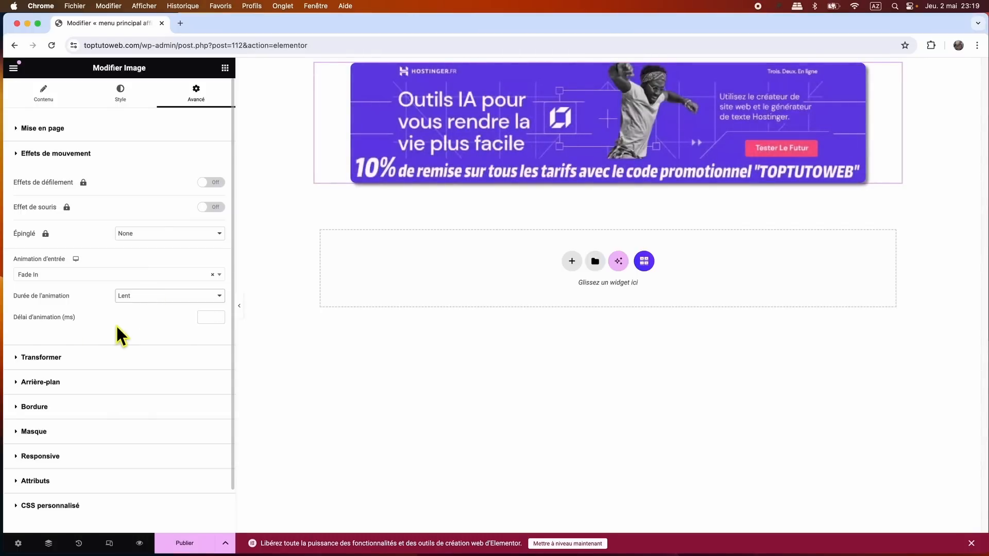
{"action": "left_click", "coordinate": [210, 322]}
{"action": "type", "text": "1500"}
Try the Zoom In Right and Bounce In Down entrance animations on the banner image
{"action": "left_click", "coordinate": [82, 279]}
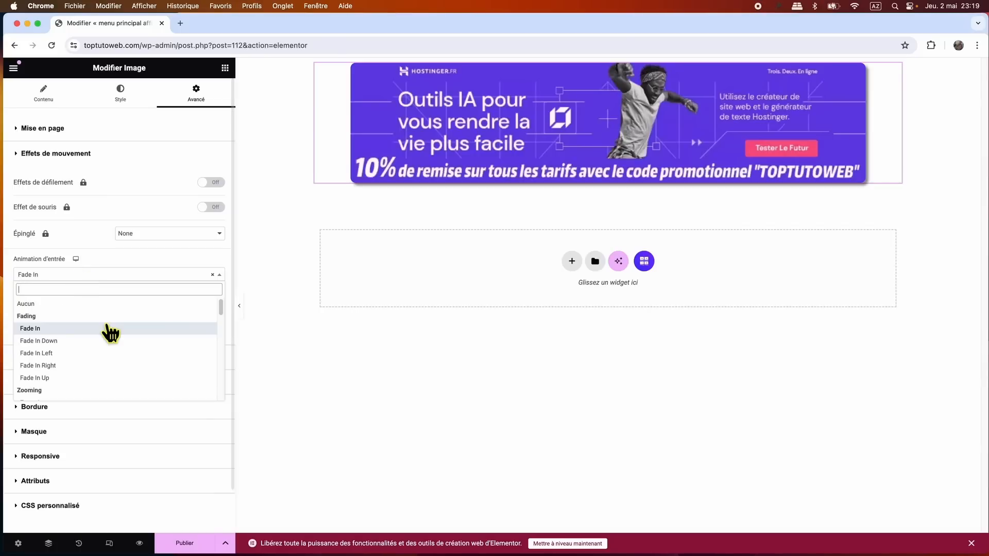
{"action": "scroll", "coordinate": [106, 331], "scroll_direction": "down", "scroll_amount": 4}
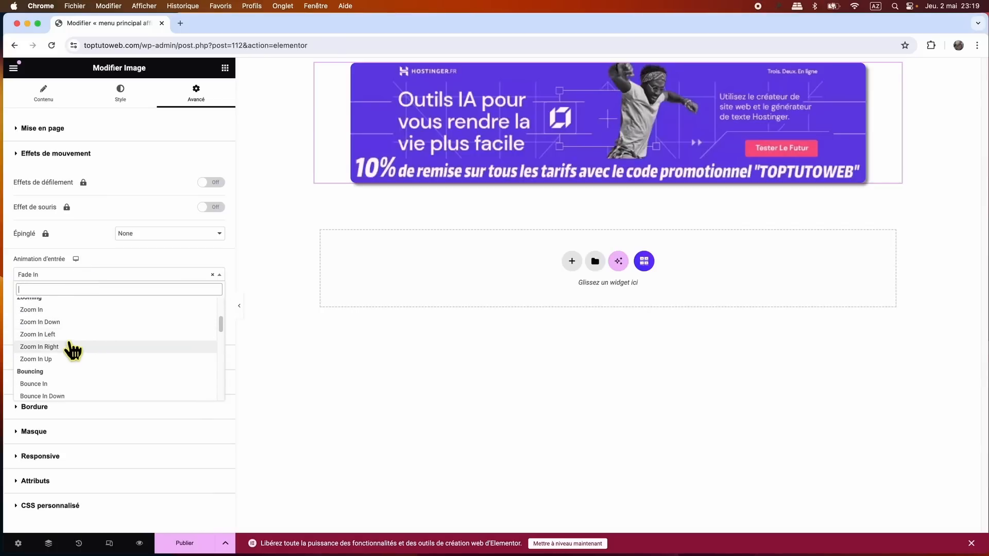
{"action": "left_click", "coordinate": [69, 347]}
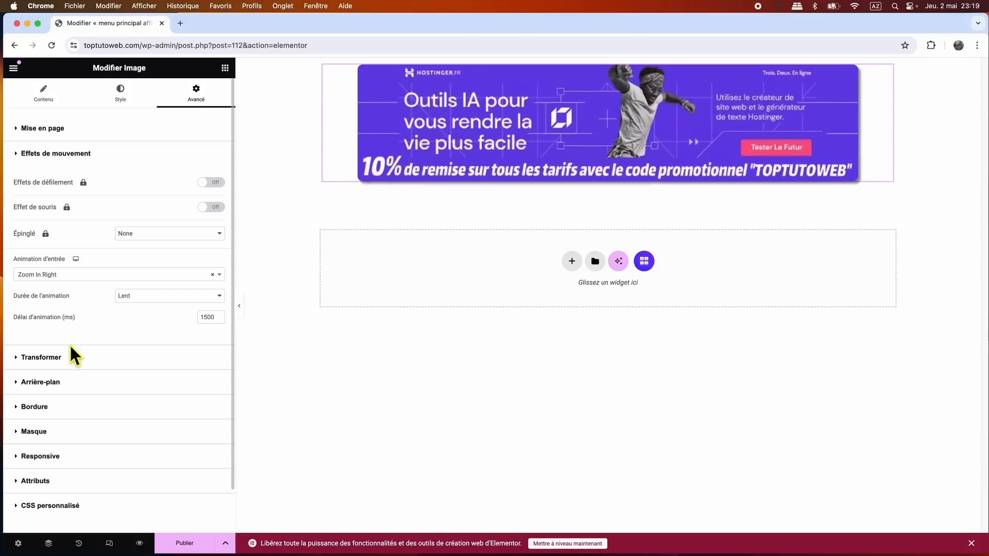
{"action": "left_click", "coordinate": [66, 276]}
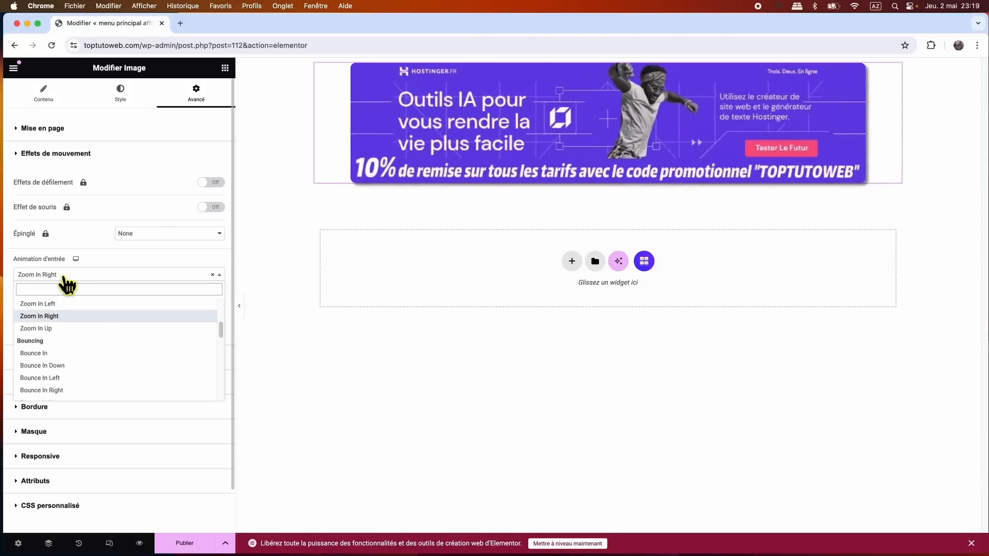
{"action": "left_click", "coordinate": [72, 366]}
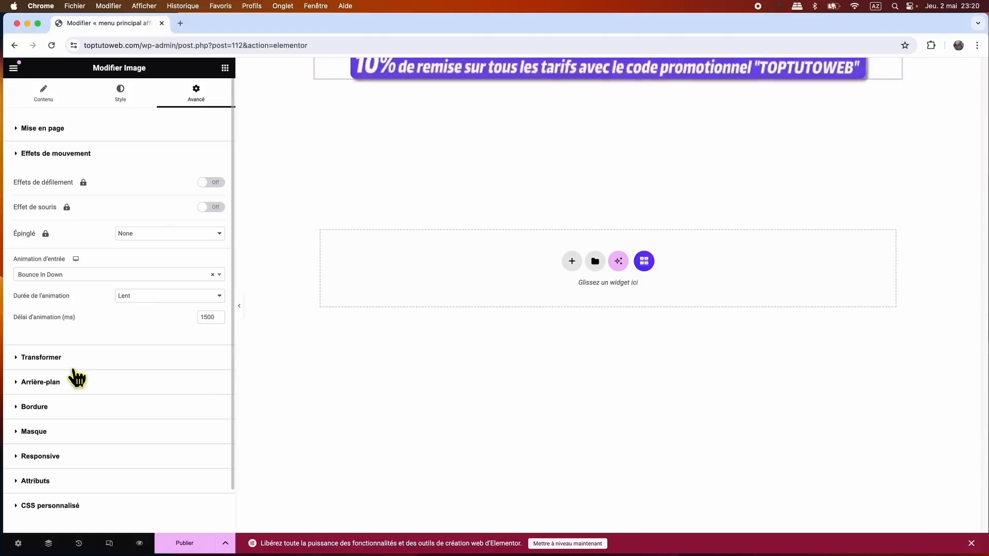
Set the banner's animation duration to Normal and its entrance animation to Slide In Down
{"action": "left_click", "coordinate": [149, 297]}
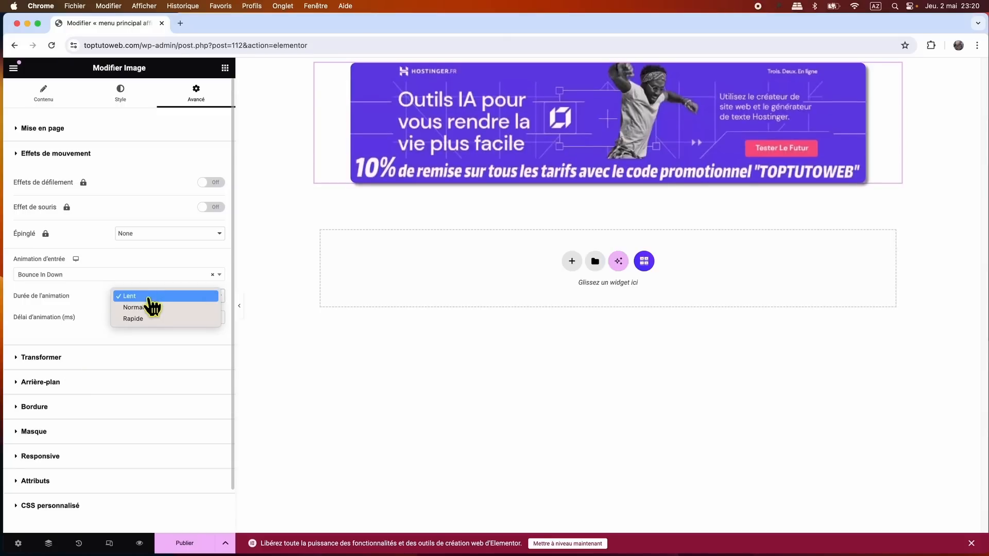
{"action": "left_click", "coordinate": [146, 308]}
{"action": "left_click", "coordinate": [67, 274]}
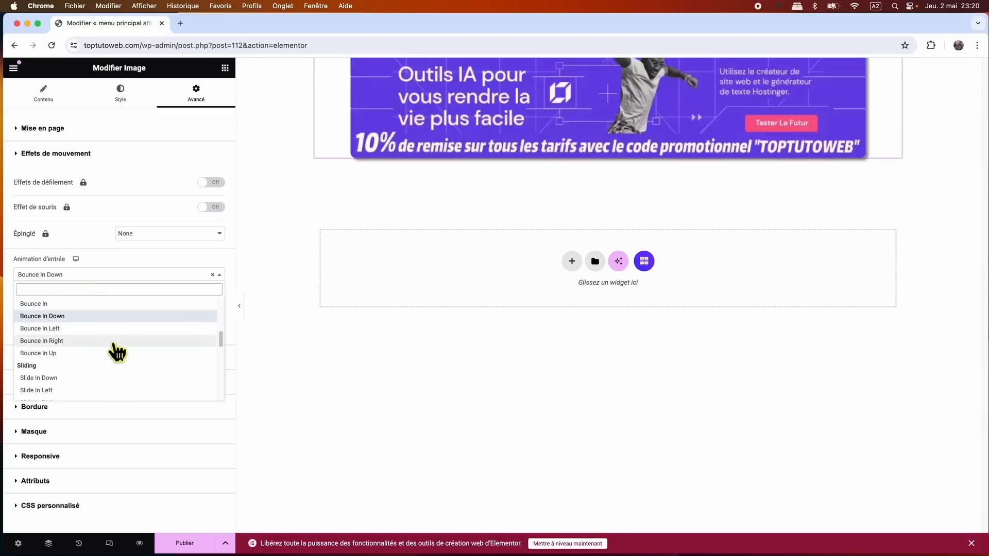
{"action": "scroll", "coordinate": [116, 351], "scroll_direction": "down", "scroll_amount": 1}
{"action": "left_click", "coordinate": [66, 368]}
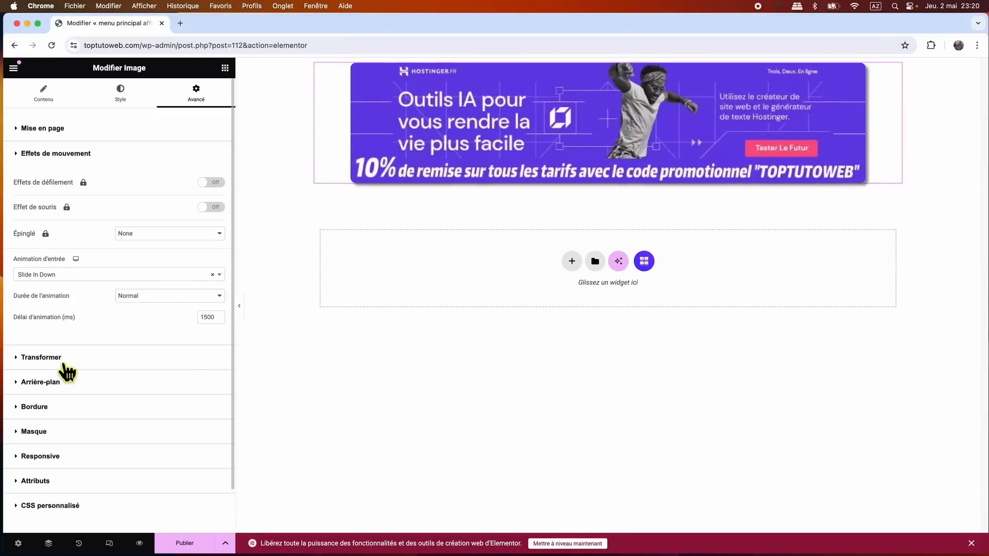
Browse the entrance animation choices for the banner image and set its entrance animation to Aucun
{"action": "left_click", "coordinate": [77, 275]}
{"action": "scroll", "coordinate": [83, 346], "scroll_direction": "down", "scroll_amount": 3}
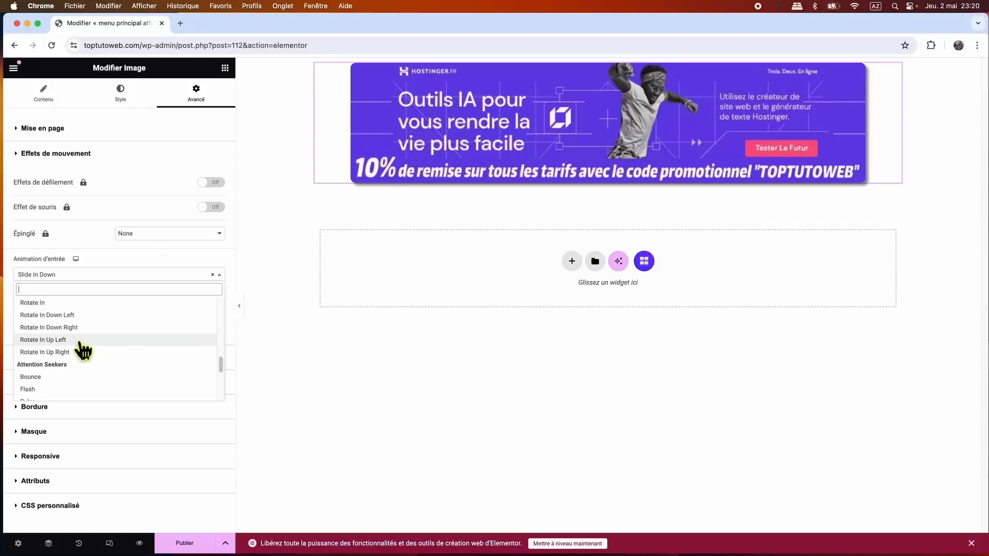
{"action": "scroll", "coordinate": [83, 350], "scroll_direction": "down", "scroll_amount": 5}
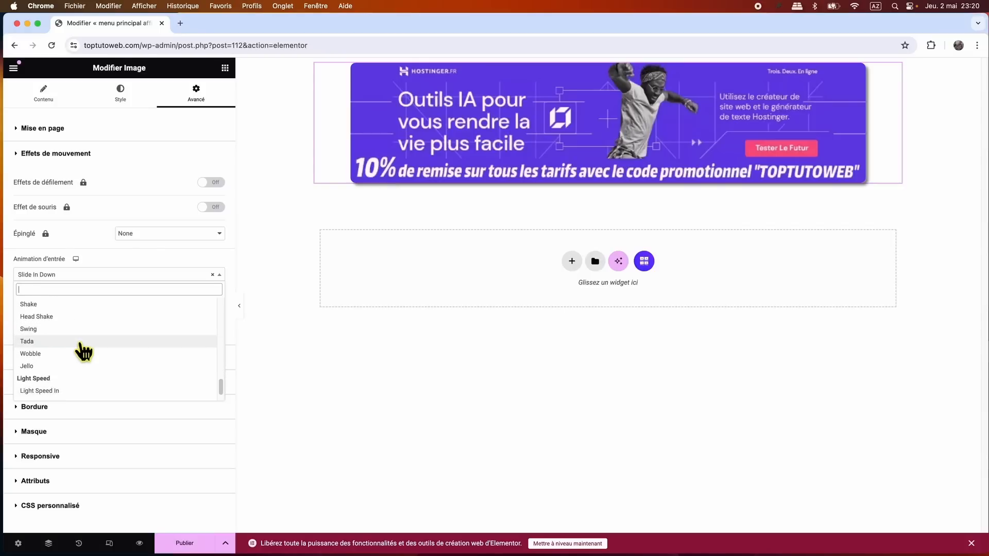
{"action": "scroll", "coordinate": [82, 352], "scroll_direction": "down", "scroll_amount": 1}
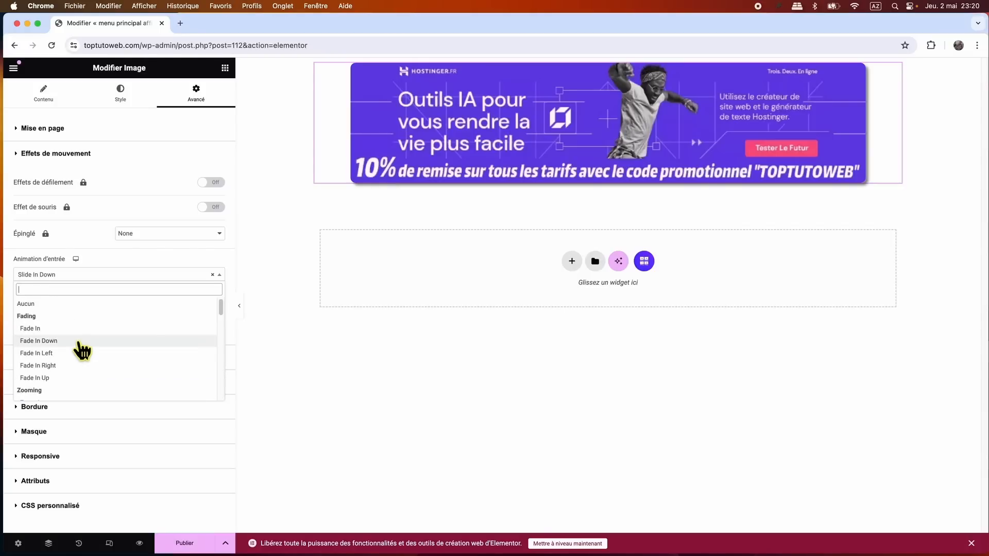
{"action": "left_click", "coordinate": [216, 275]}
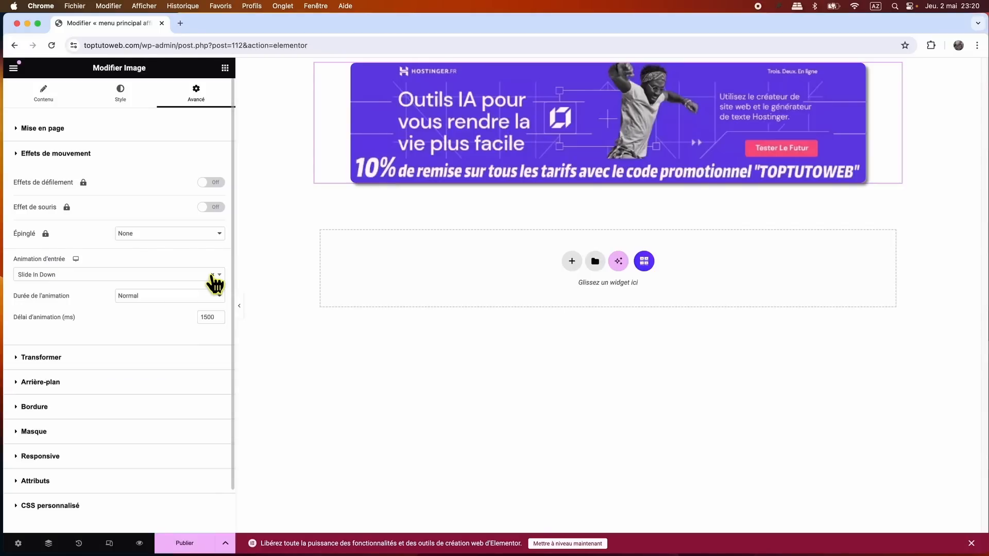
{"action": "left_click", "coordinate": [212, 278]}
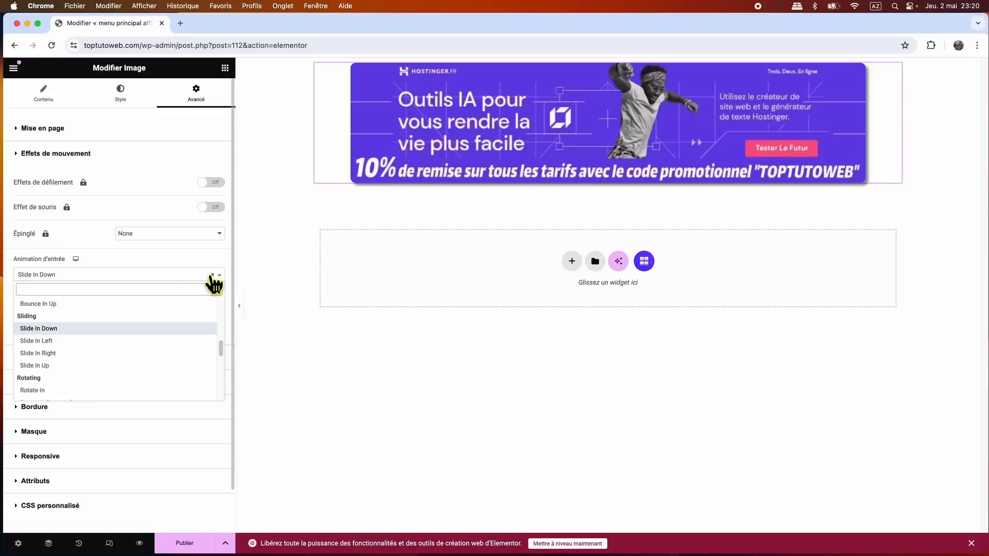
{"action": "left_click", "coordinate": [213, 275]}
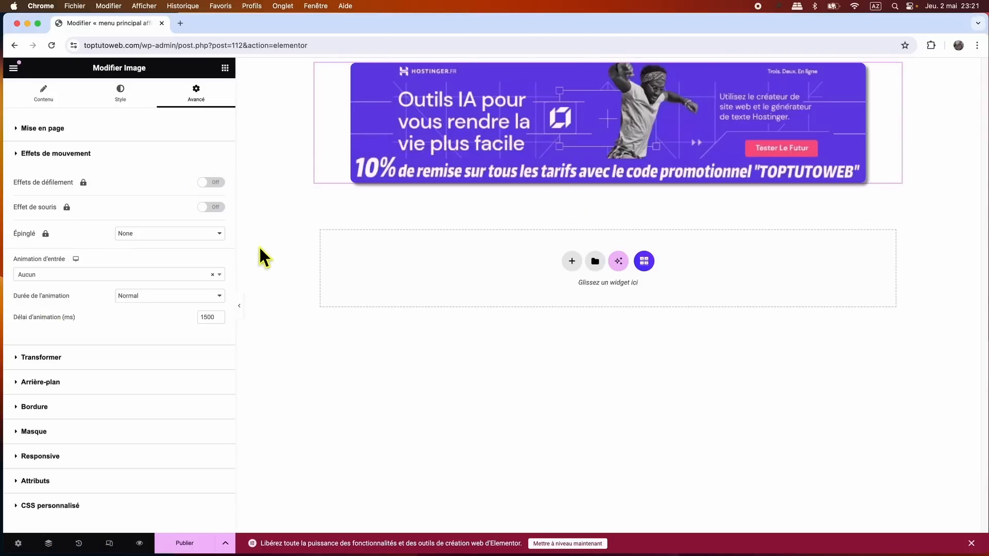
Add the Menu de navigation widget from Elementor Header & Footer Builder below the banner, keeping Menu1 as its menu
{"action": "left_click", "coordinate": [225, 69]}
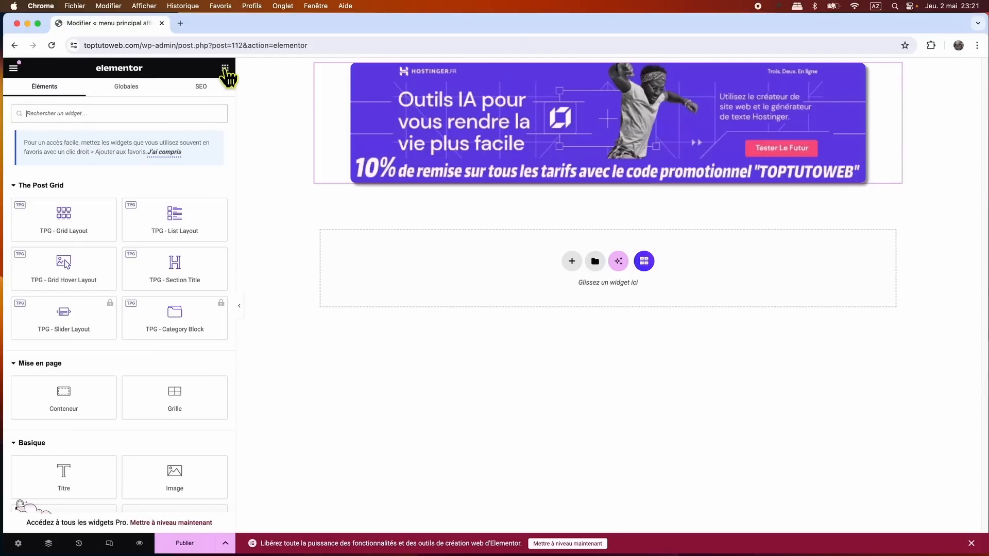
{"action": "scroll", "coordinate": [128, 311], "scroll_direction": "down", "scroll_amount": 5}
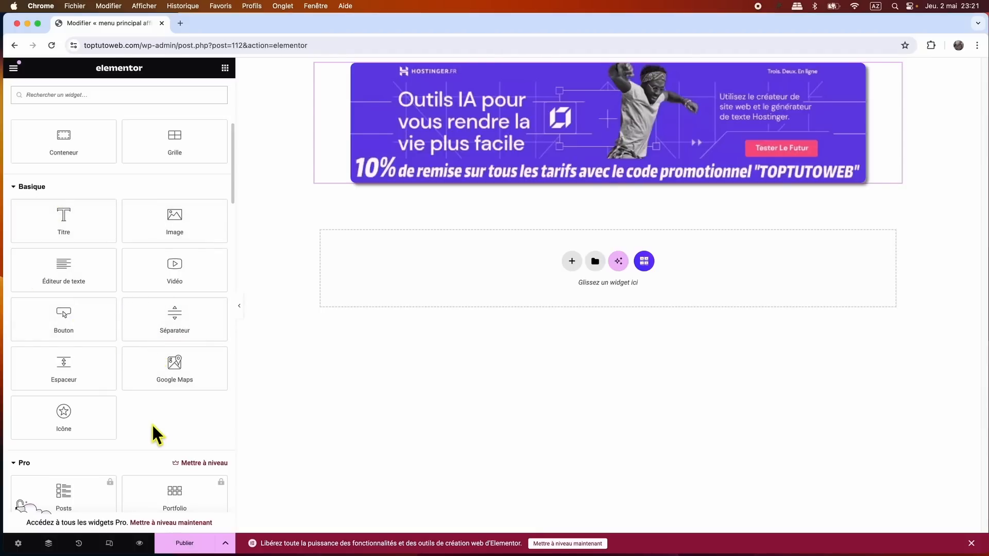
{"action": "scroll", "coordinate": [153, 428], "scroll_direction": "down", "scroll_amount": 10}
{"action": "scroll", "coordinate": [153, 428], "scroll_direction": "down", "scroll_amount": 15}
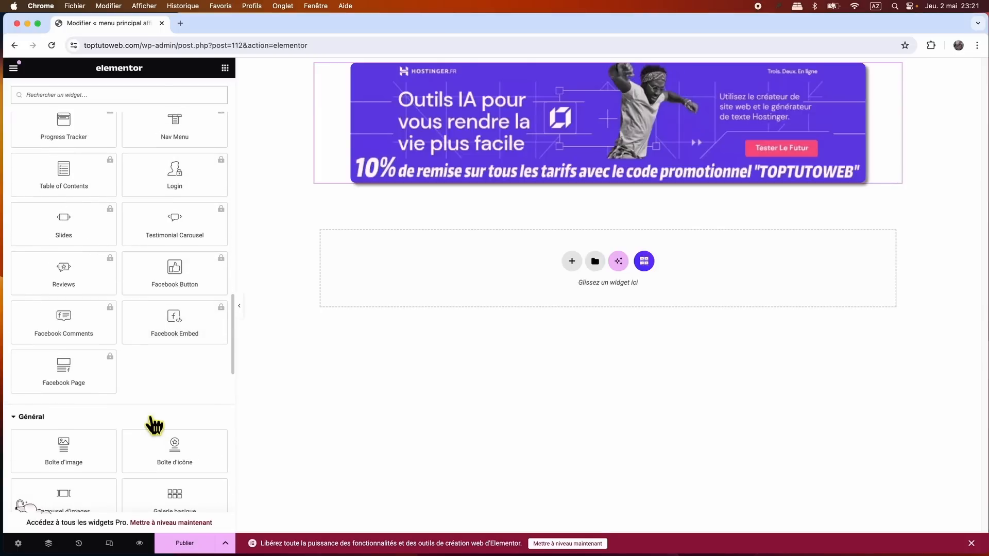
{"action": "scroll", "coordinate": [150, 416], "scroll_direction": "down", "scroll_amount": 10}
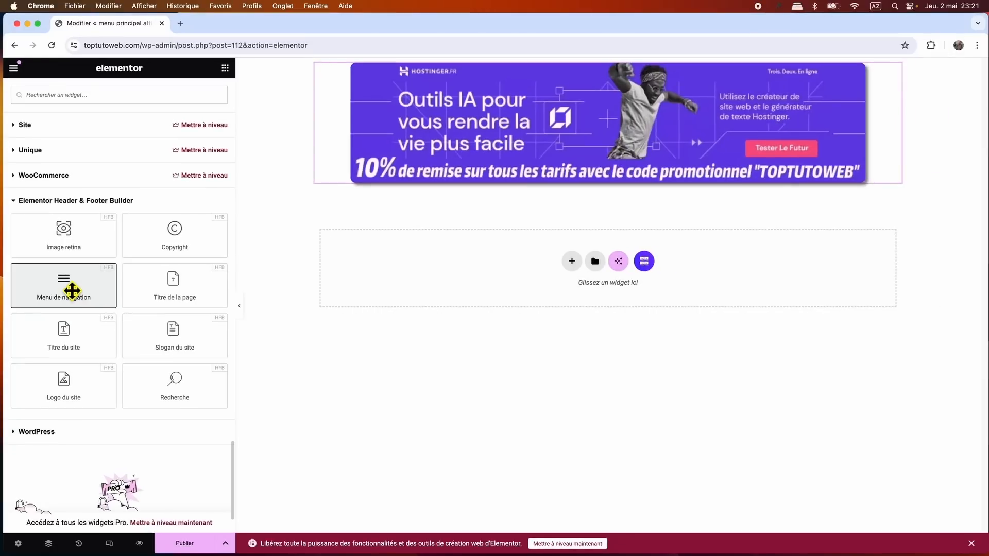
{"action": "left_click_drag", "start_coordinate": [72, 291], "coordinate": [577, 184]}
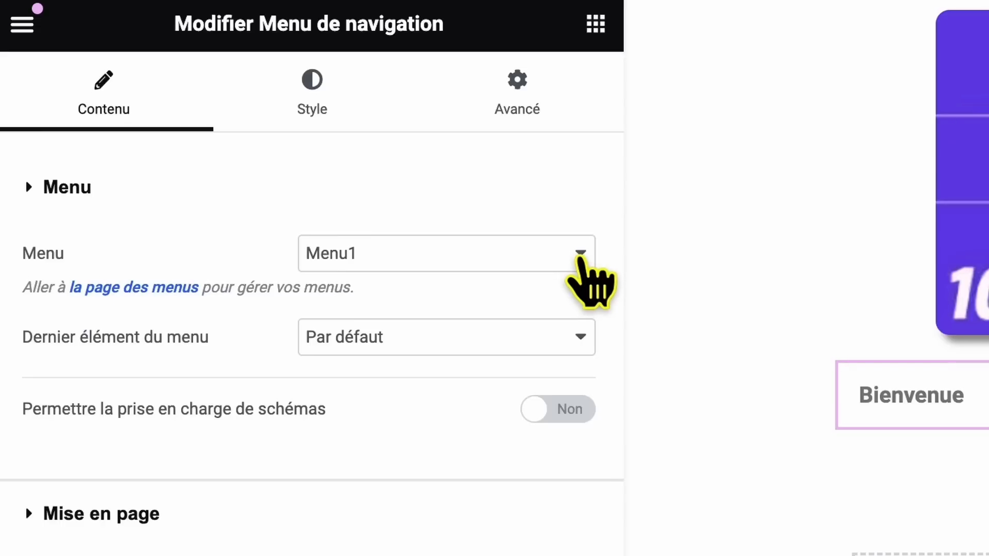
{"action": "left_click", "coordinate": [580, 258]}
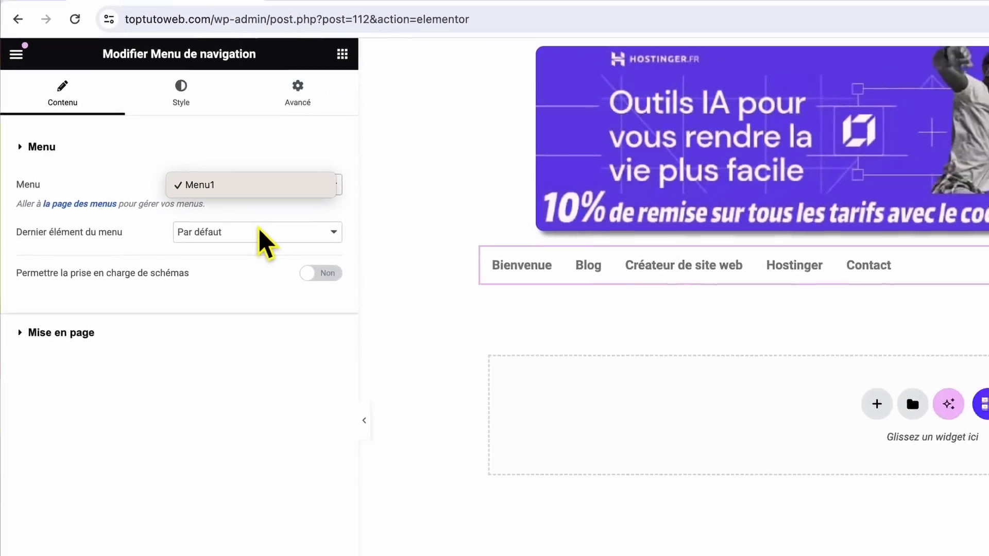
{"action": "left_click", "coordinate": [257, 229]}
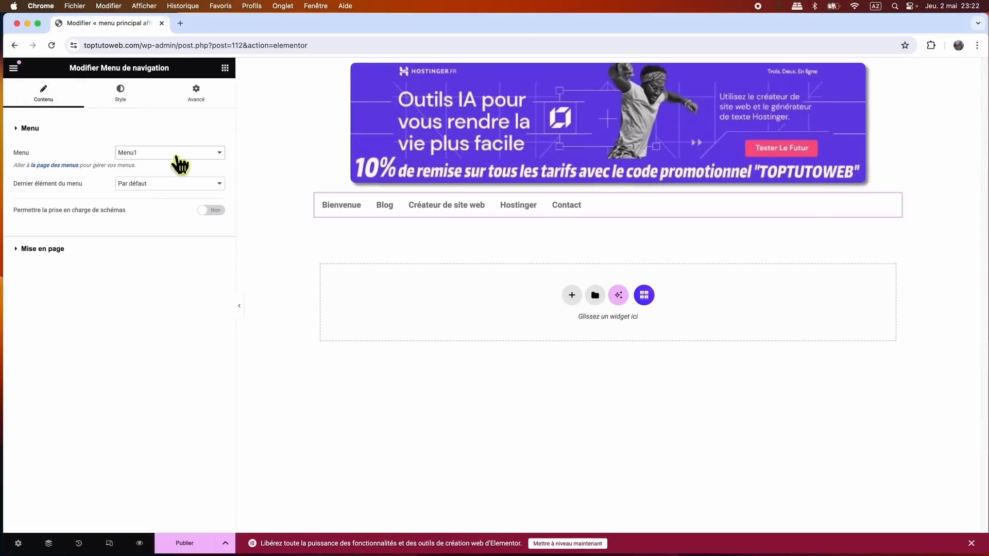
Try the right and justified alignments for the horizontal navigation menu, and set its alignment to Centre
{"action": "left_click", "coordinate": [18, 129]}
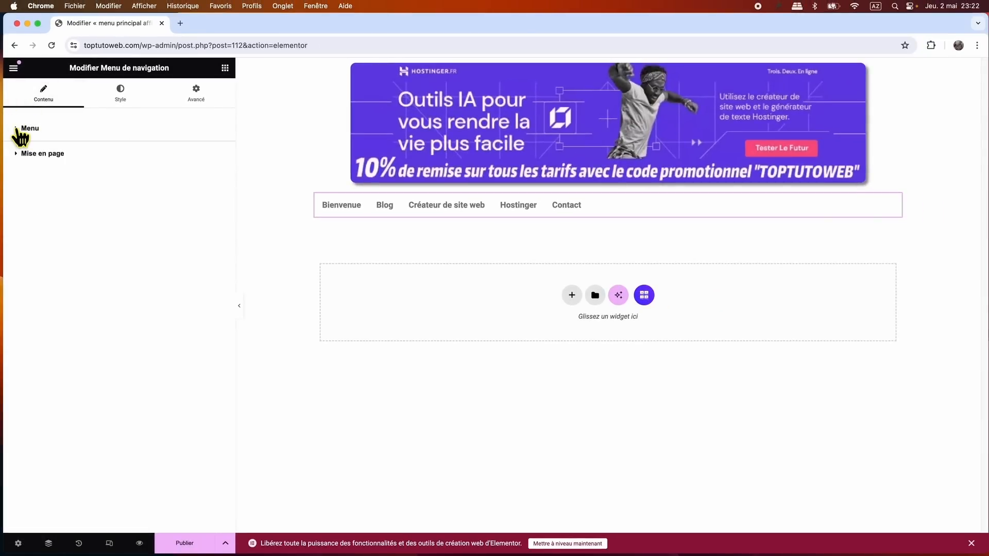
{"action": "left_click", "coordinate": [18, 154]}
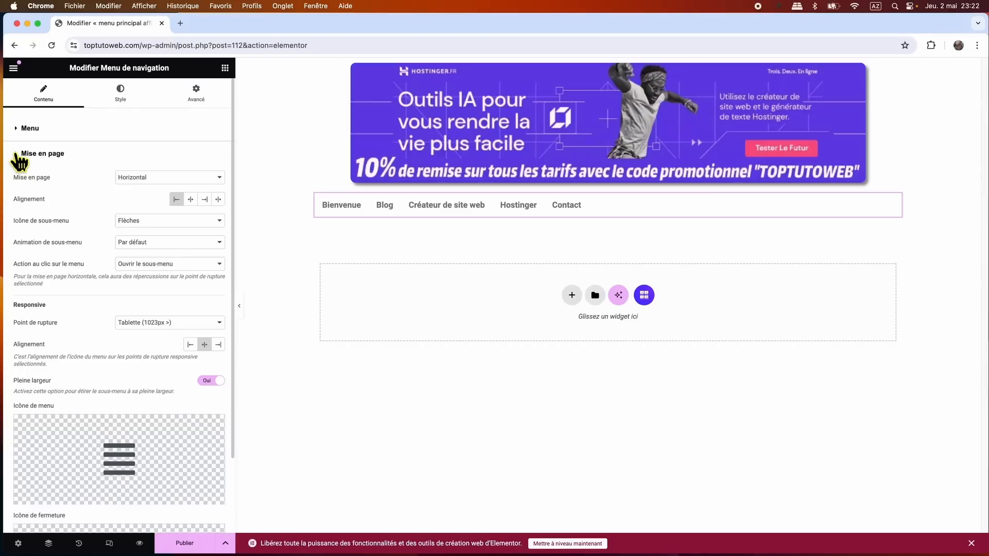
{"action": "left_click", "coordinate": [191, 201]}
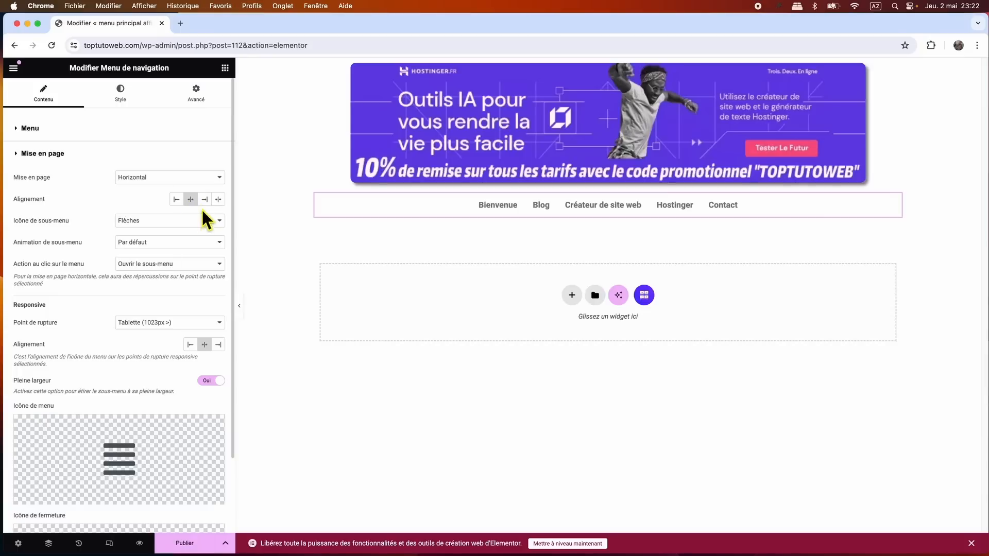
{"action": "left_click", "coordinate": [205, 201]}
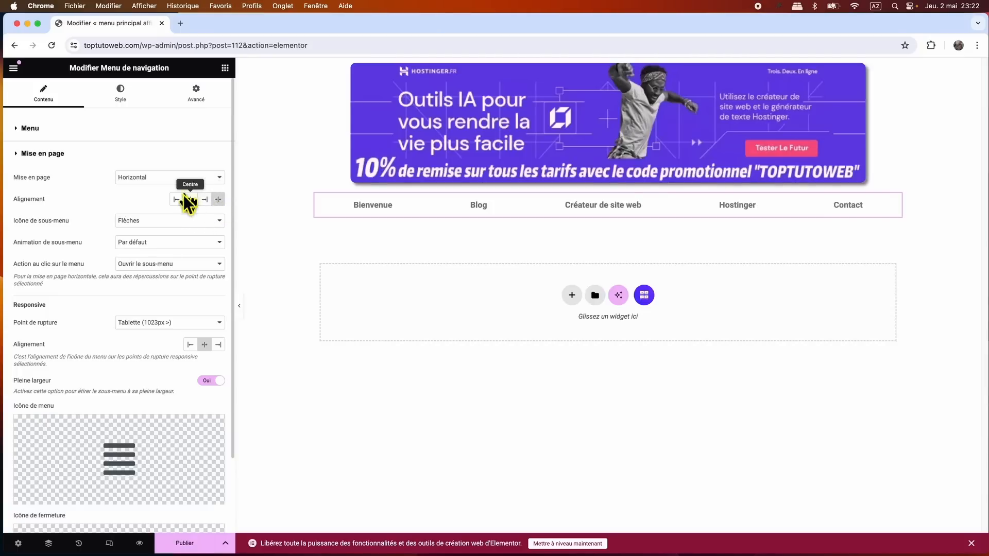
{"action": "left_click", "coordinate": [218, 200]}
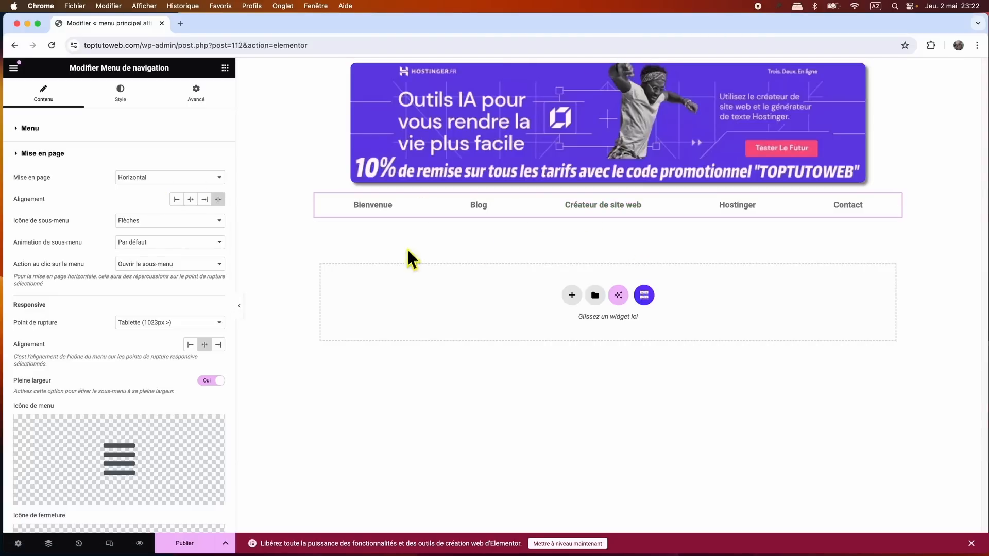
{"action": "left_click", "coordinate": [190, 200]}
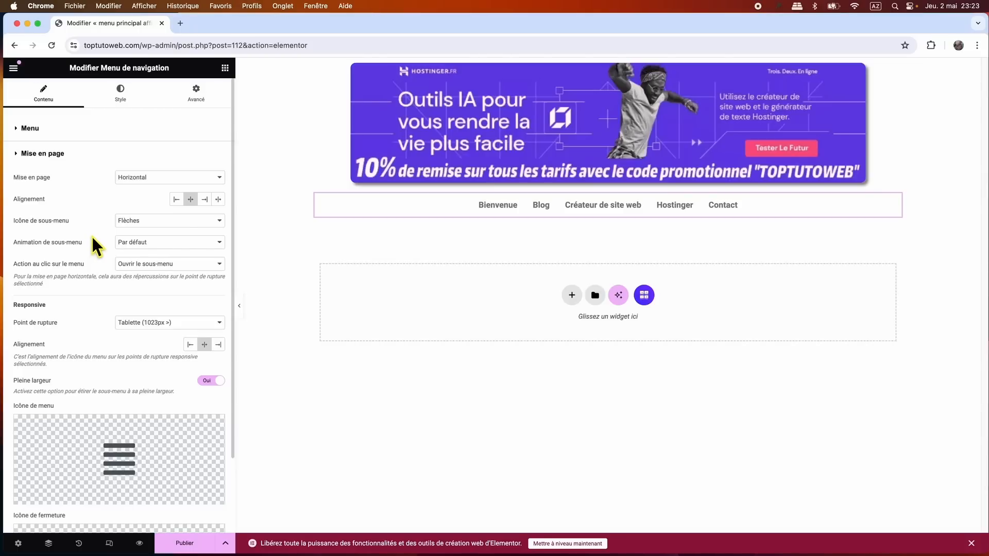
{"action": "scroll", "coordinate": [90, 348], "scroll_direction": "down", "scroll_amount": 4}
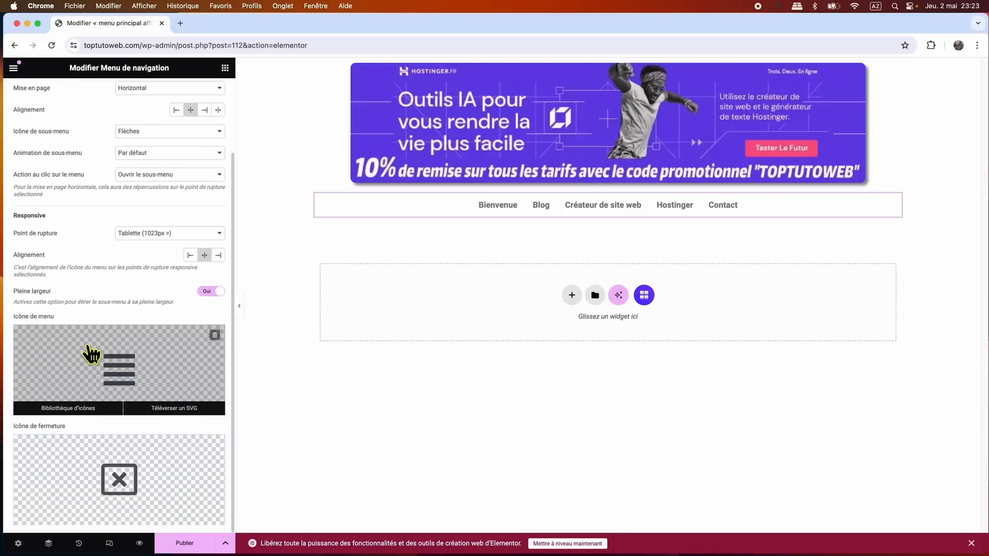
{"action": "scroll", "coordinate": [91, 353], "scroll_direction": "up", "scroll_amount": 4}
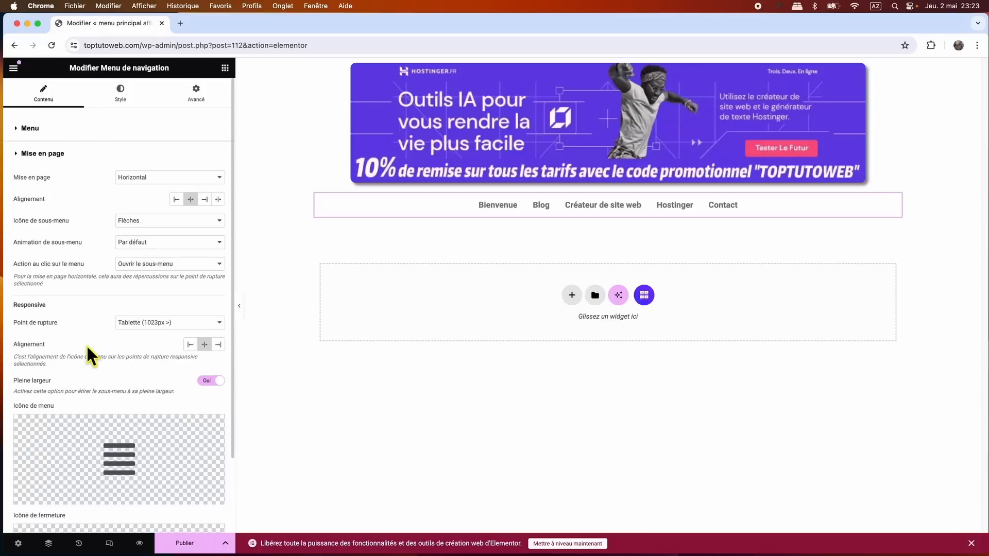
{"action": "left_click", "coordinate": [17, 153]}
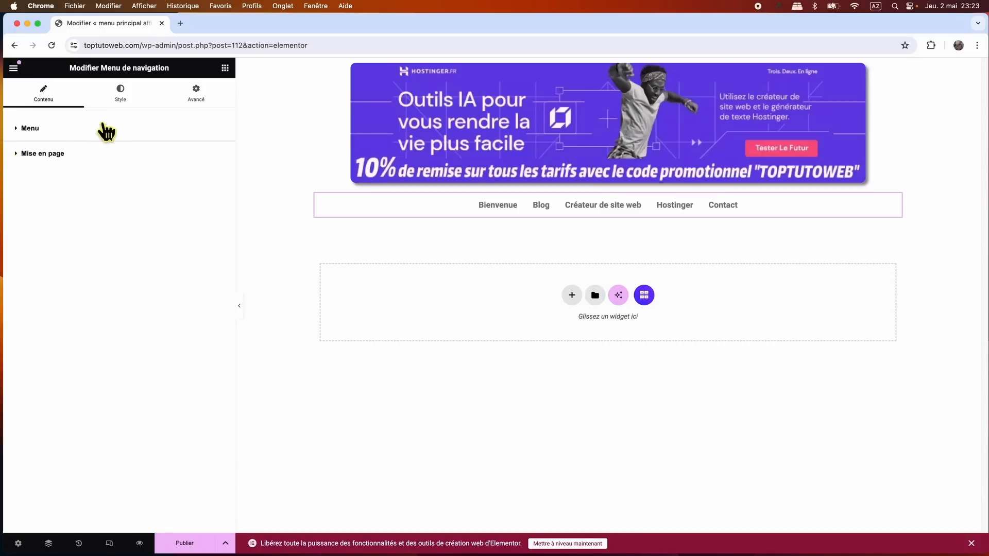
Try the Souligné link hover effect on the main menu with the Grow and Drop Out animations
{"action": "left_click", "coordinate": [121, 93]}
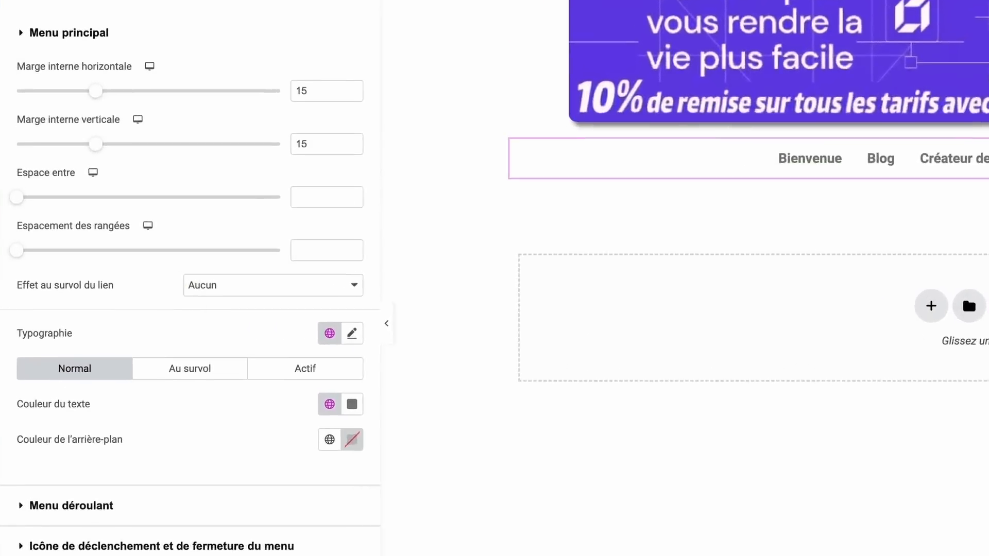
{"action": "left_click", "coordinate": [281, 285]}
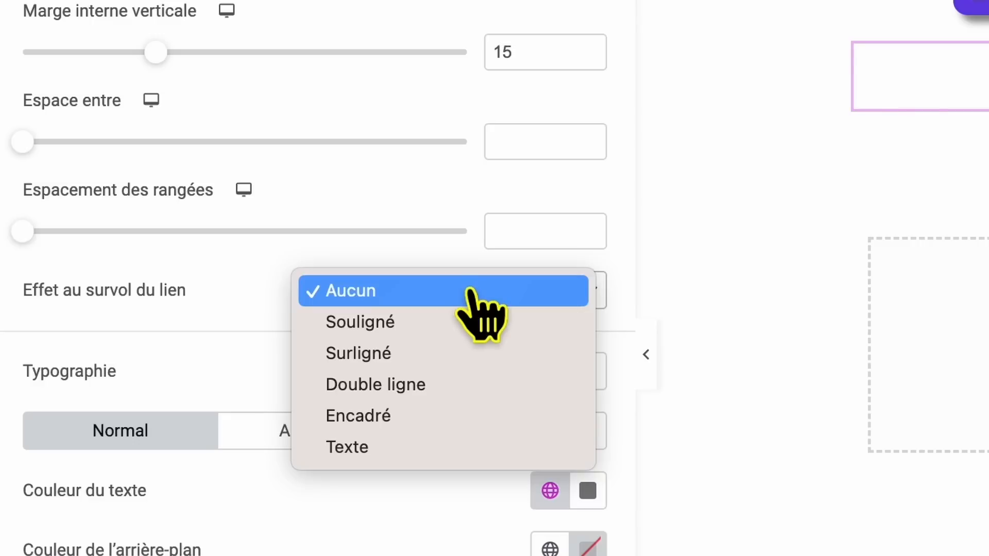
{"action": "left_click", "coordinate": [435, 323]}
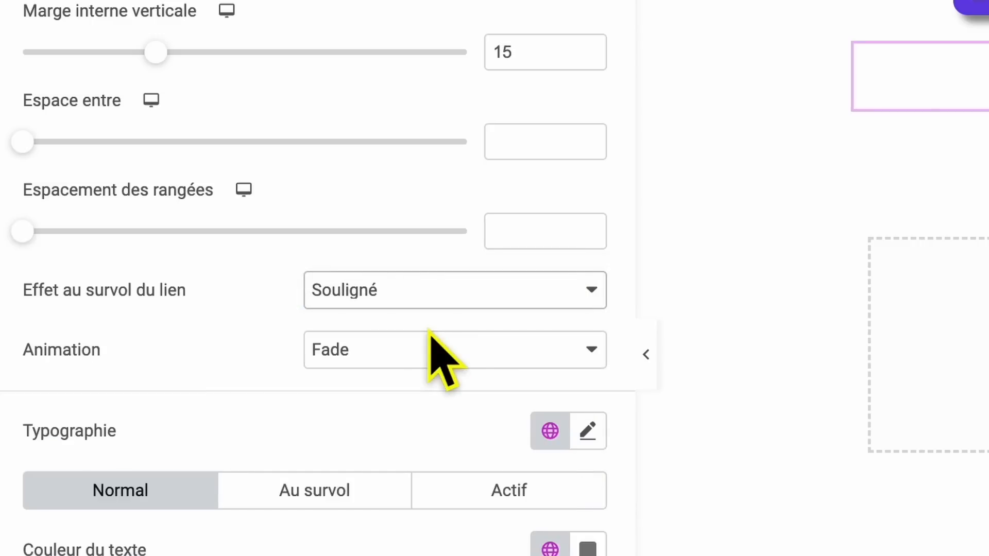
{"action": "left_click", "coordinate": [421, 345]}
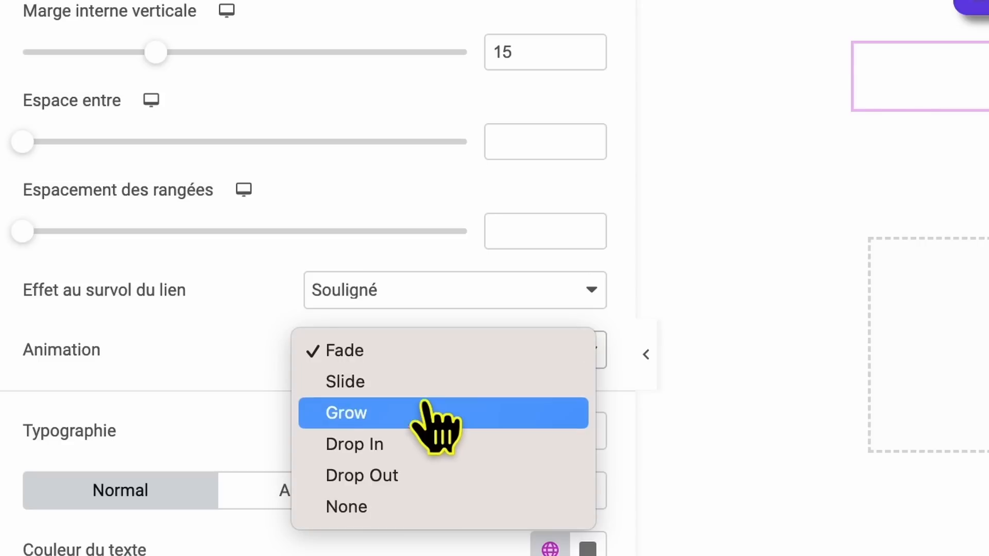
{"action": "left_click", "coordinate": [405, 422]}
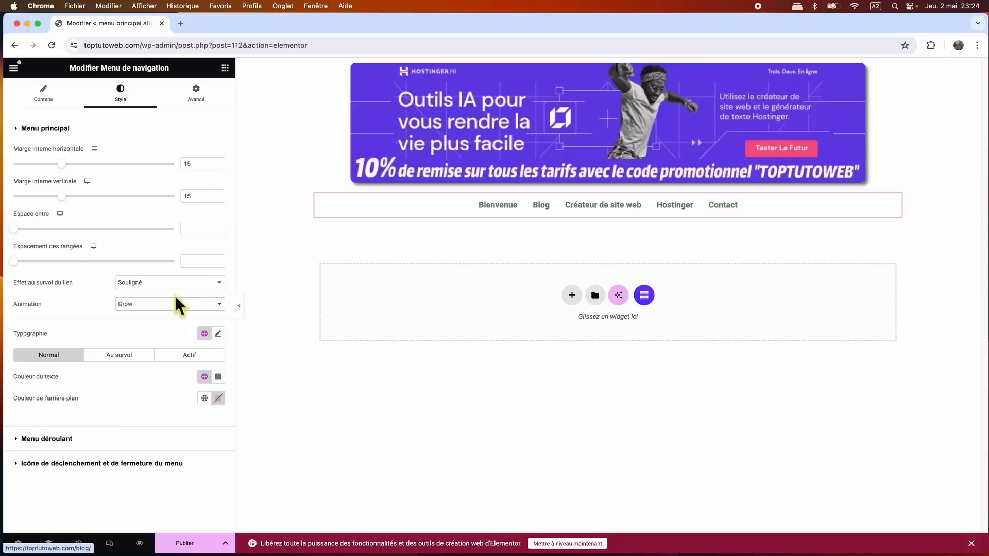
{"action": "left_click", "coordinate": [154, 304]}
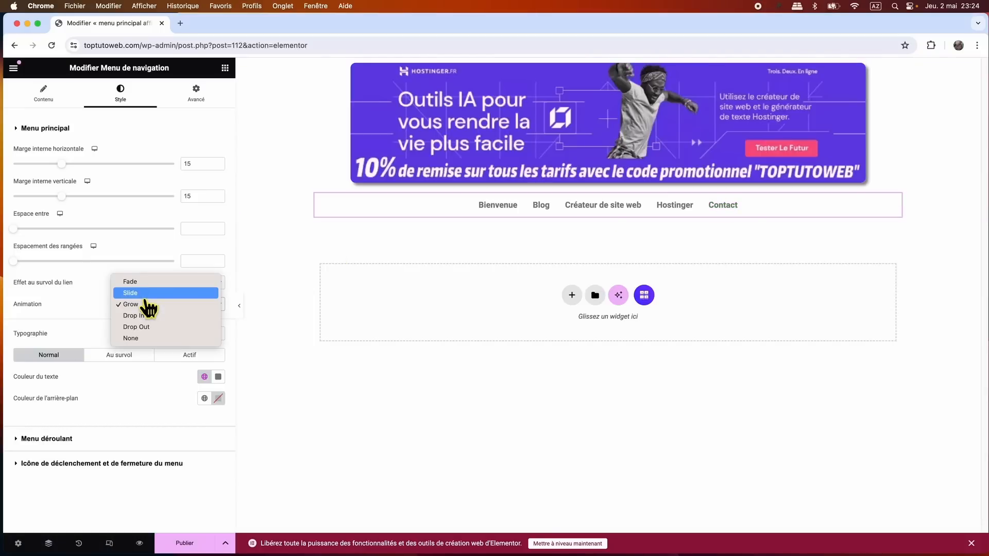
{"action": "left_click", "coordinate": [157, 332]}
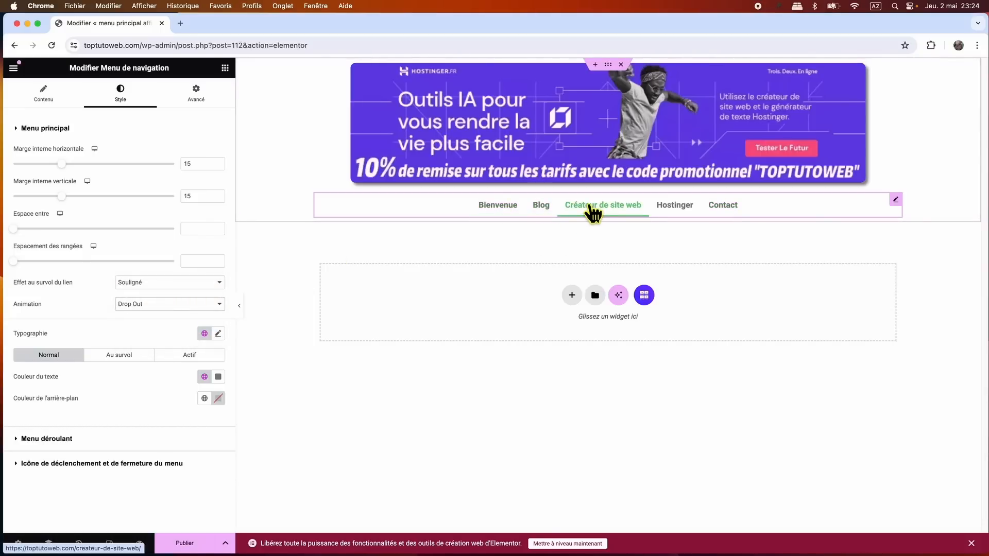
Try the Encadré link hover effect with the Draw frame animation, and return the hover effect to Aucun
{"action": "left_click", "coordinate": [136, 287]}
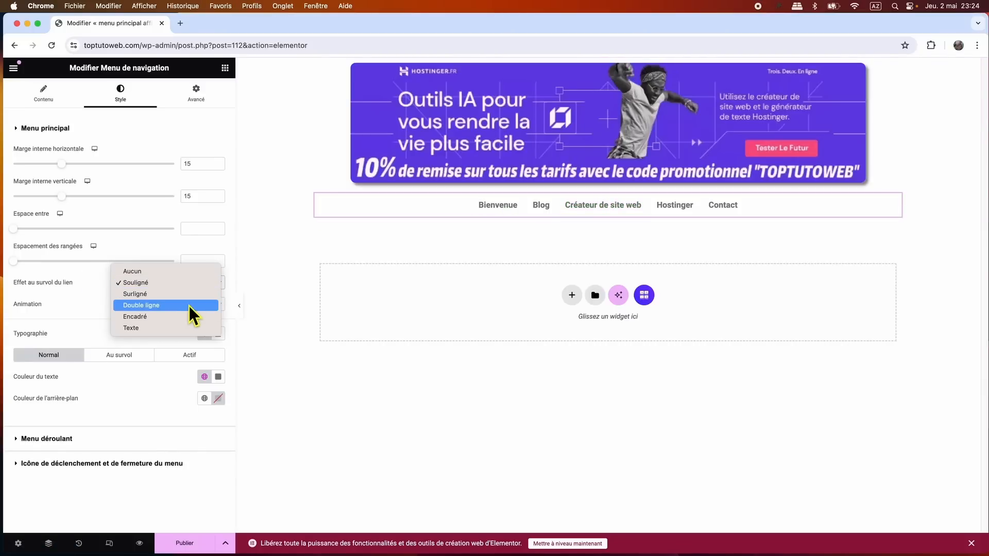
{"action": "left_click", "coordinate": [141, 317]}
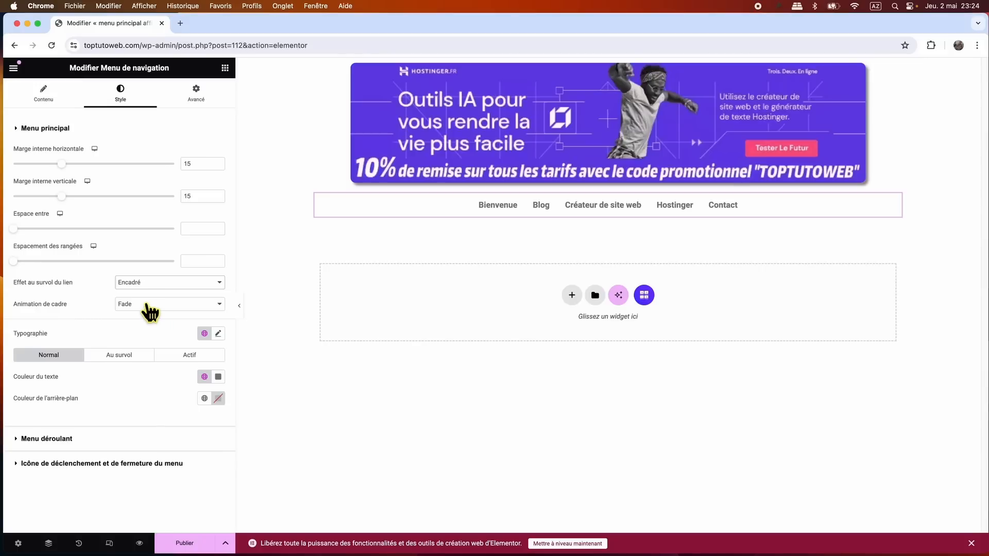
{"action": "left_click", "coordinate": [150, 309]}
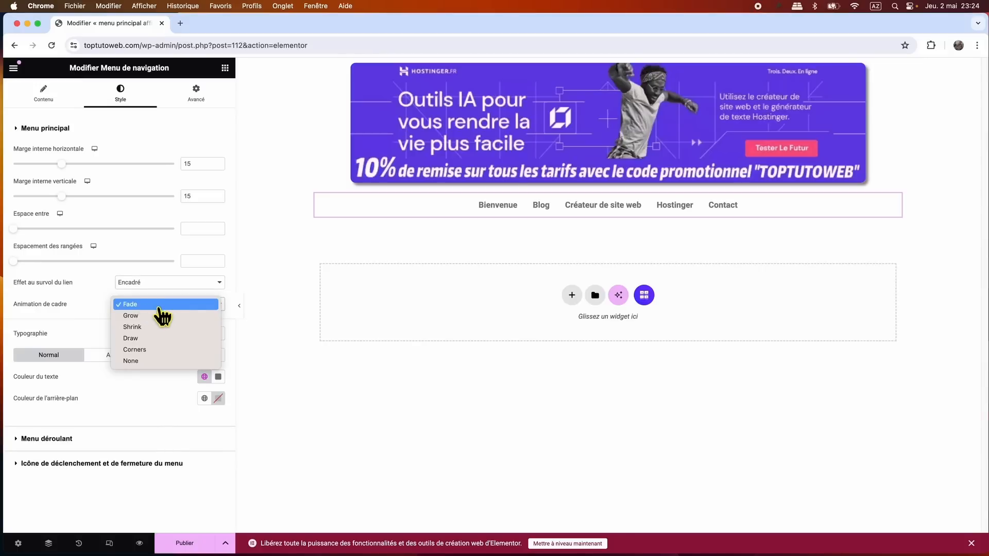
{"action": "left_click", "coordinate": [135, 338]}
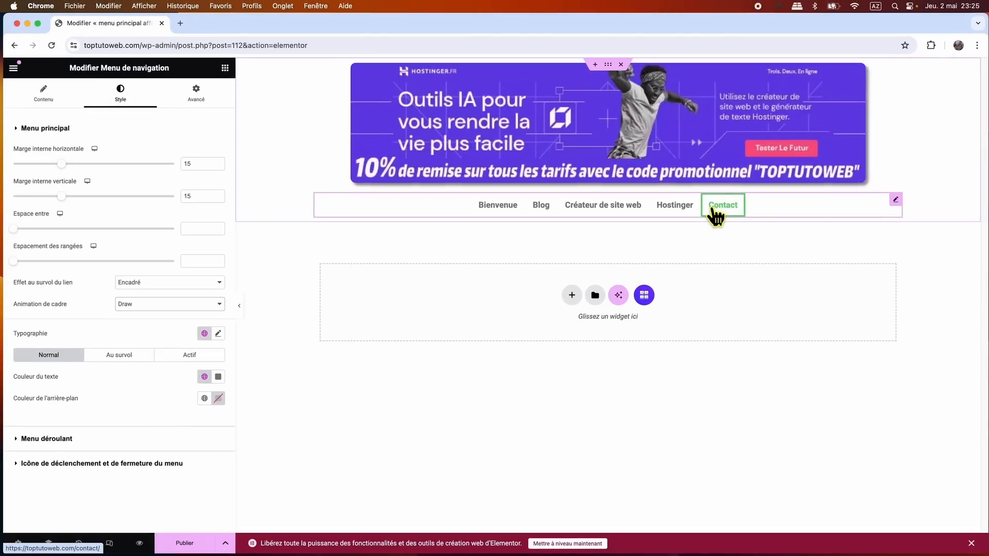
{"action": "left_click", "coordinate": [158, 284]}
{"action": "left_click", "coordinate": [161, 238]}
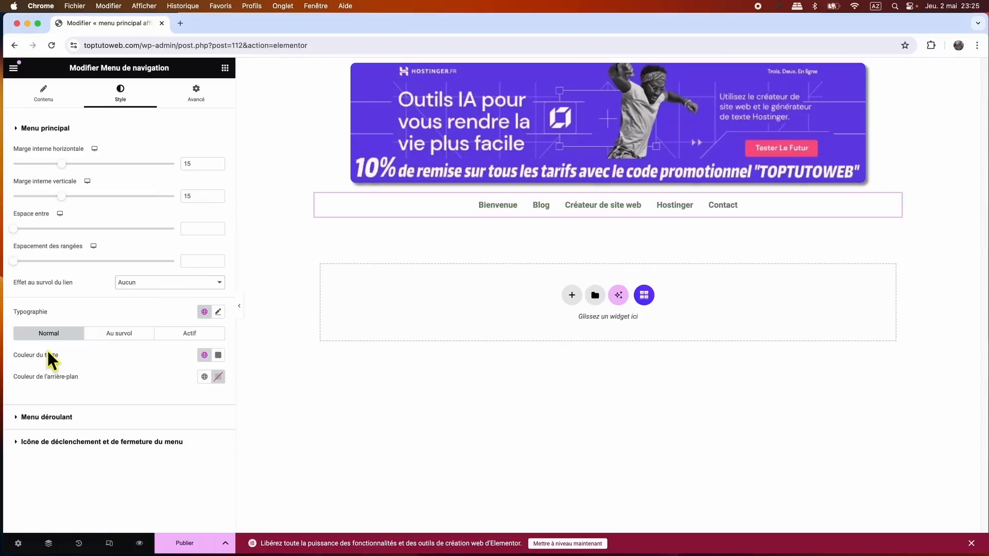
Set the main menu's normal text colour to grey #999595, keeping its typography settings
{"action": "left_click", "coordinate": [219, 312]}
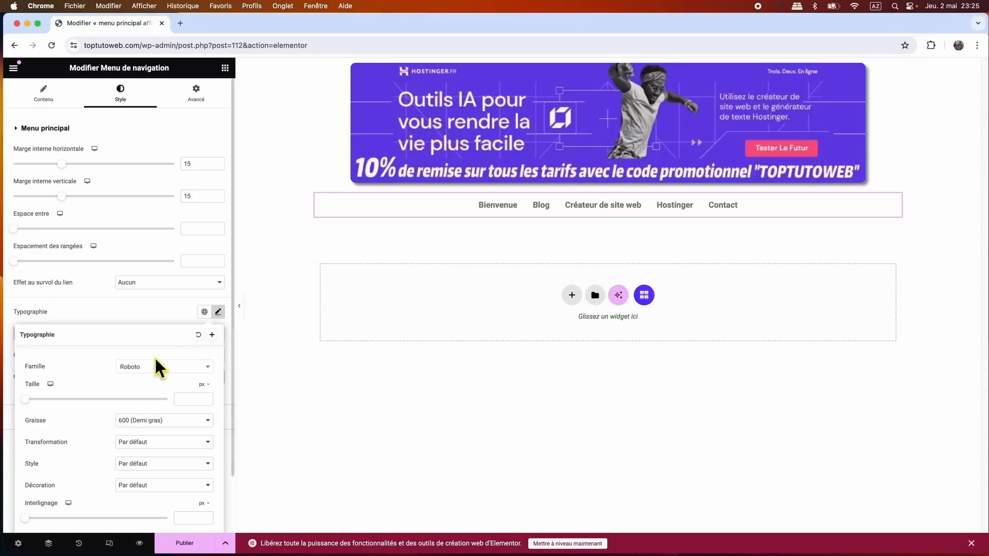
{"action": "left_click", "coordinate": [171, 309]}
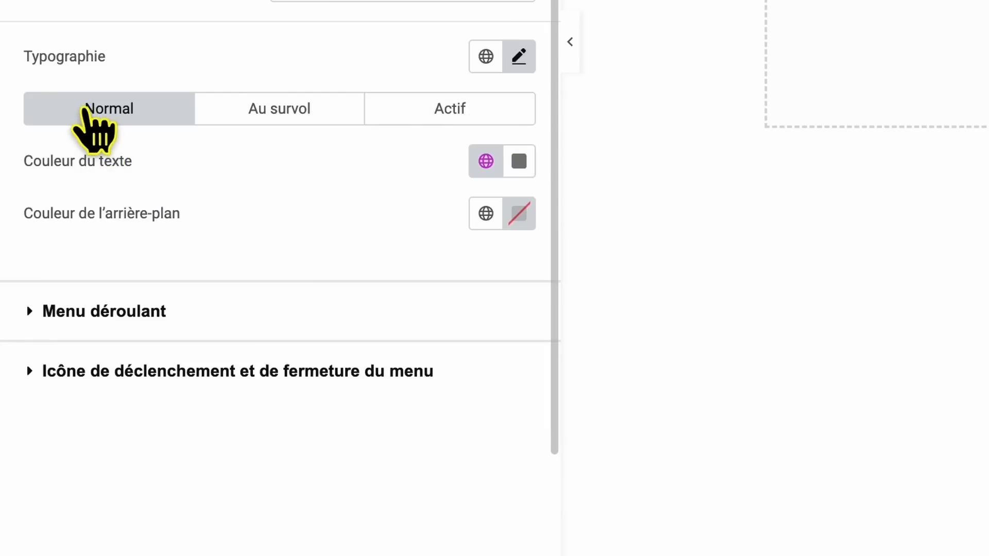
{"action": "left_click", "coordinate": [516, 162]}
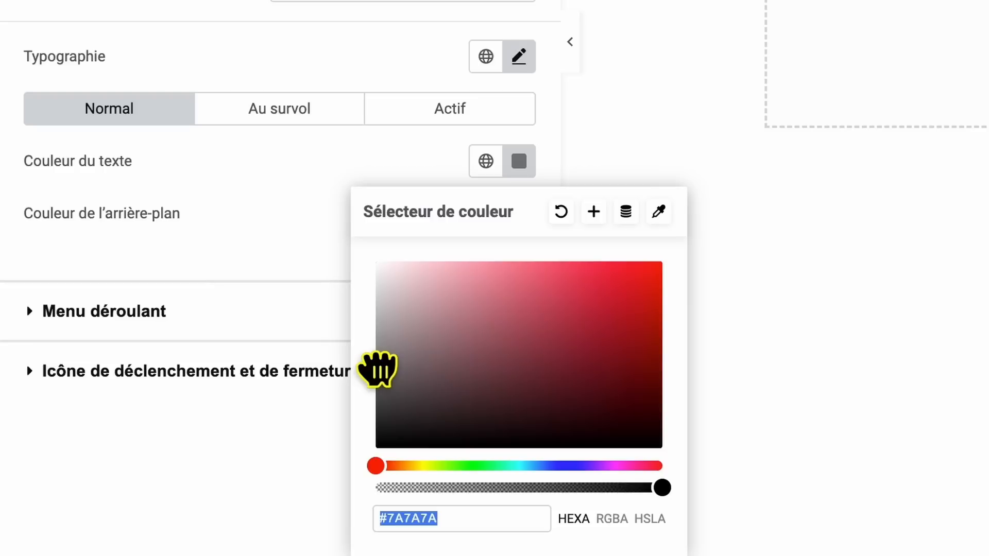
{"action": "left_click_drag", "start_coordinate": [378, 369], "coordinate": [384, 336]}
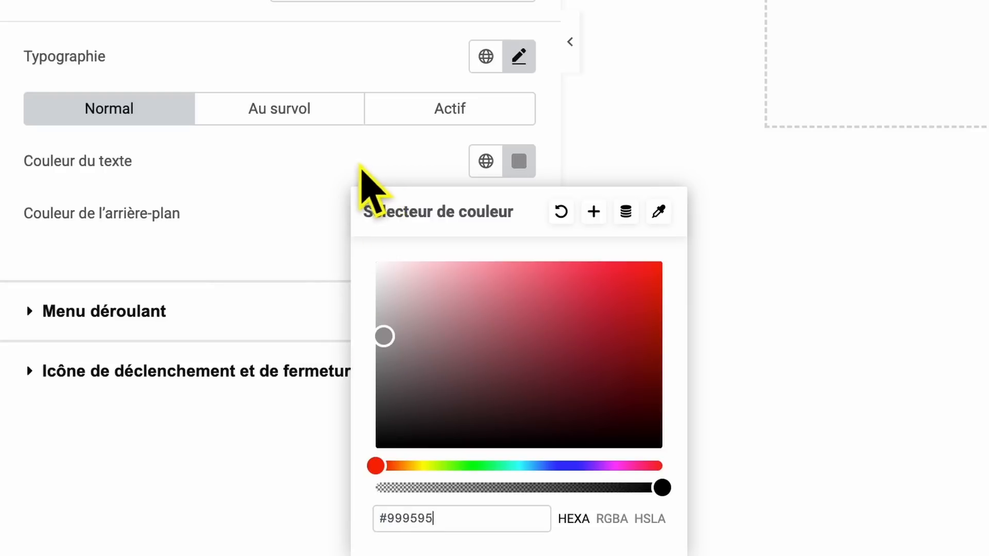
{"action": "left_click", "coordinate": [359, 172]}
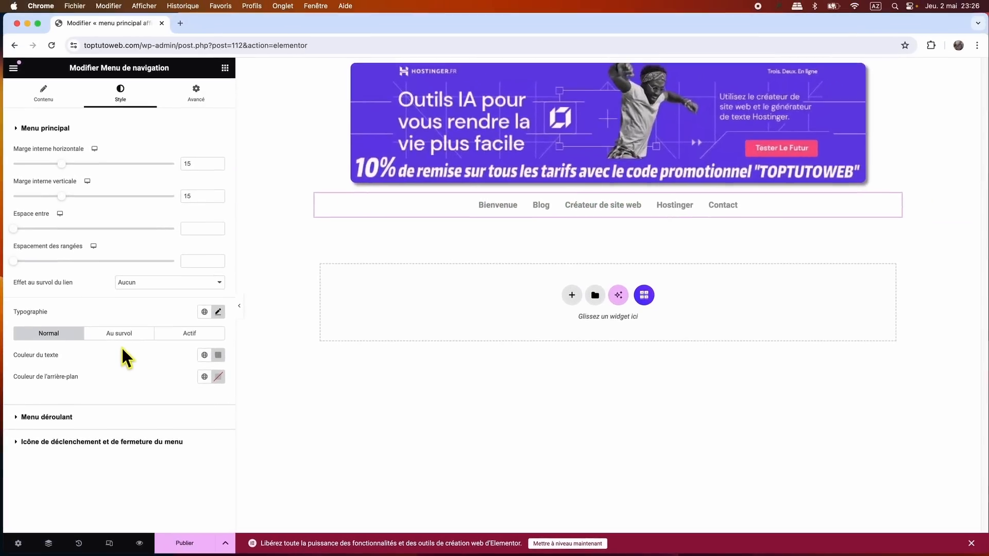
Try dark grey menu text colours, #474747 for the hover state and #3F3E3E for the active state
{"action": "left_click", "coordinate": [121, 337]}
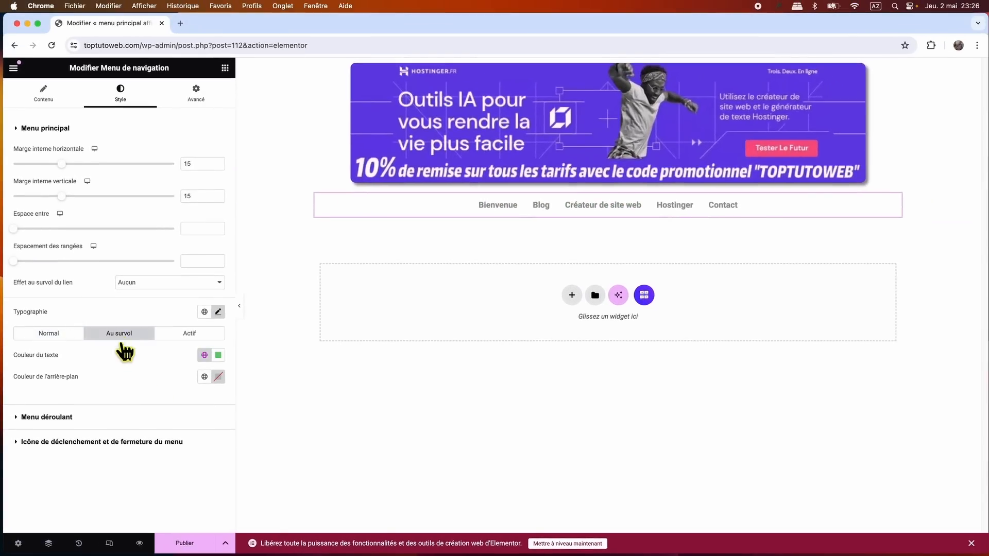
{"action": "left_click", "coordinate": [218, 356]}
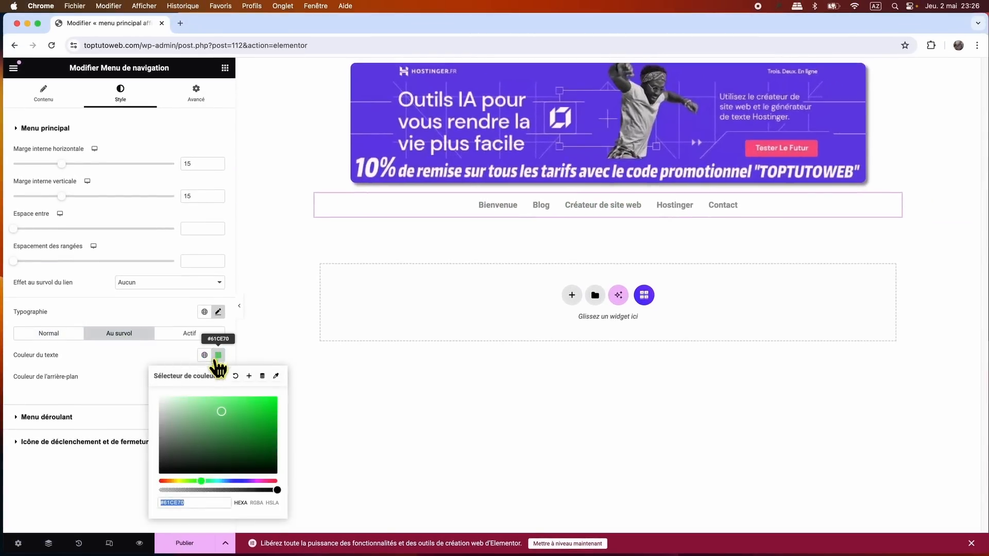
{"action": "left_click_drag", "start_coordinate": [161, 428], "coordinate": [159, 455]}
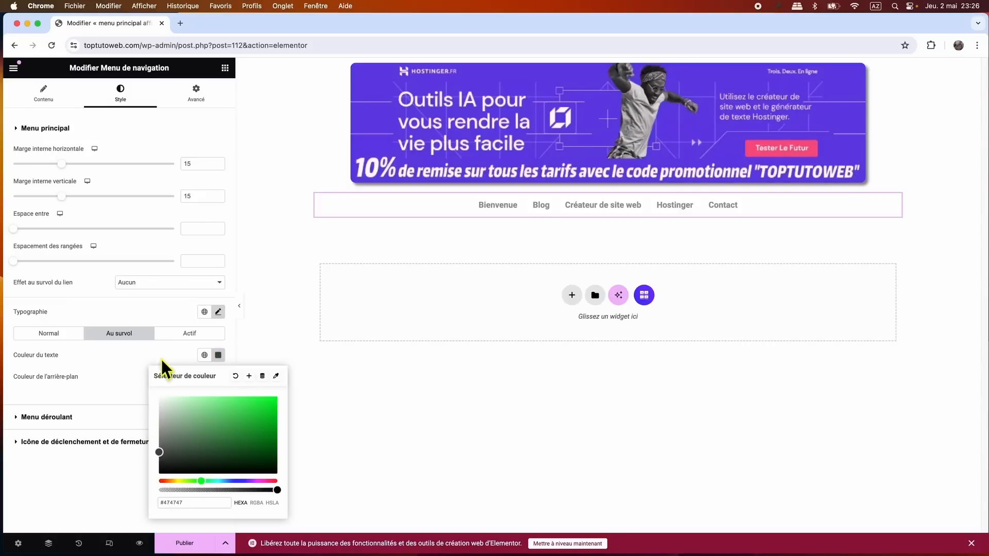
{"action": "left_click", "coordinate": [181, 337]}
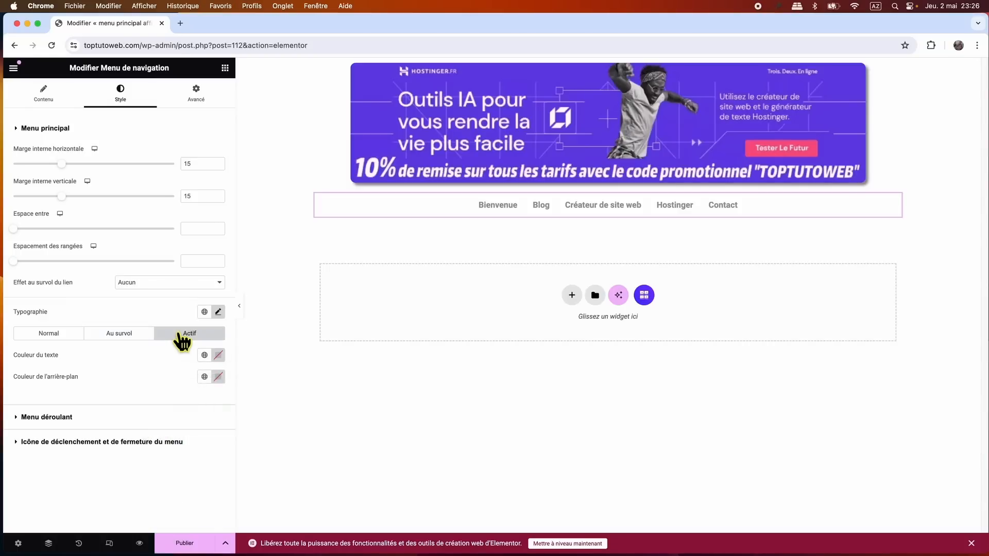
{"action": "left_click", "coordinate": [218, 355]}
{"action": "left_click_drag", "start_coordinate": [160, 446], "coordinate": [159, 458]}
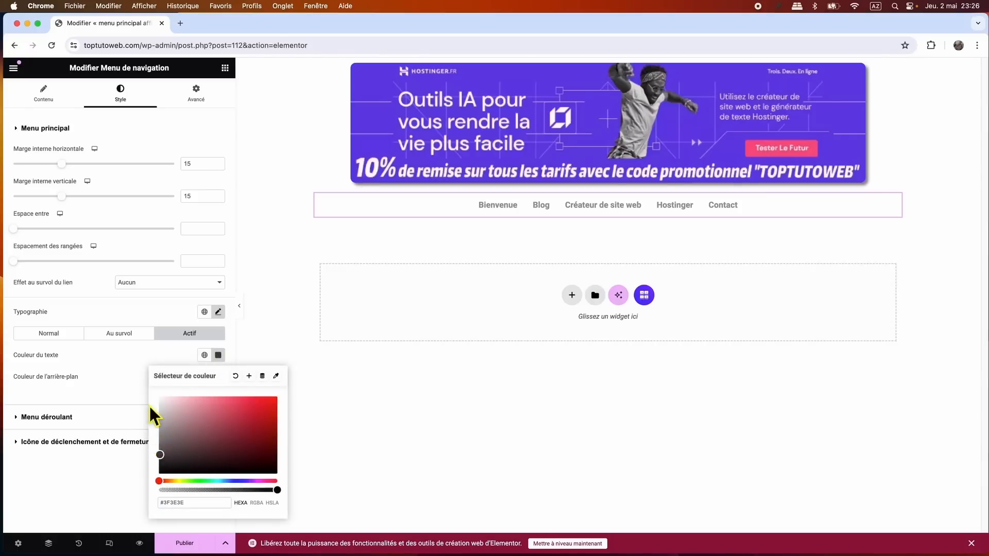
{"action": "left_click", "coordinate": [129, 361]}
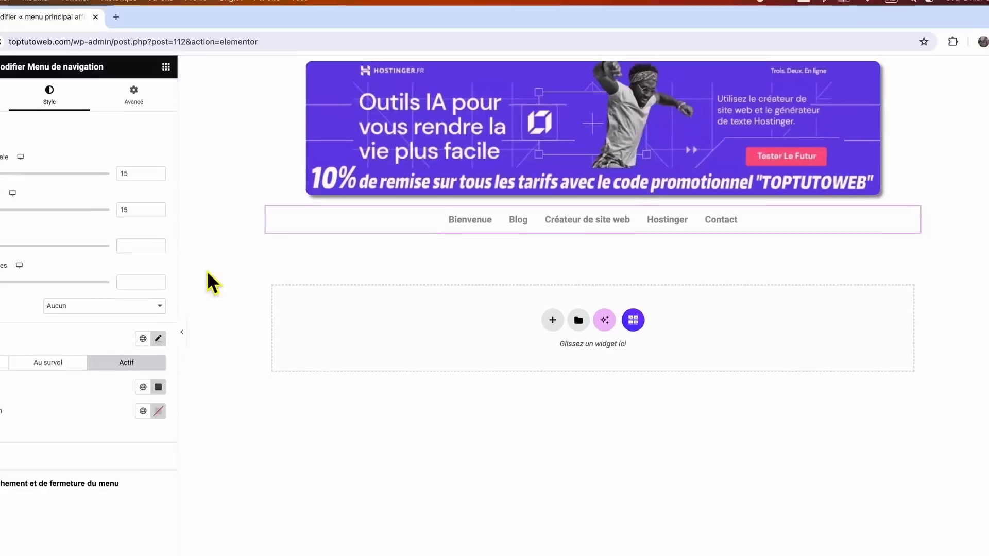
Set the main menu's hover text colour to a light blue close to #58C0F8
{"action": "left_click", "coordinate": [116, 334]}
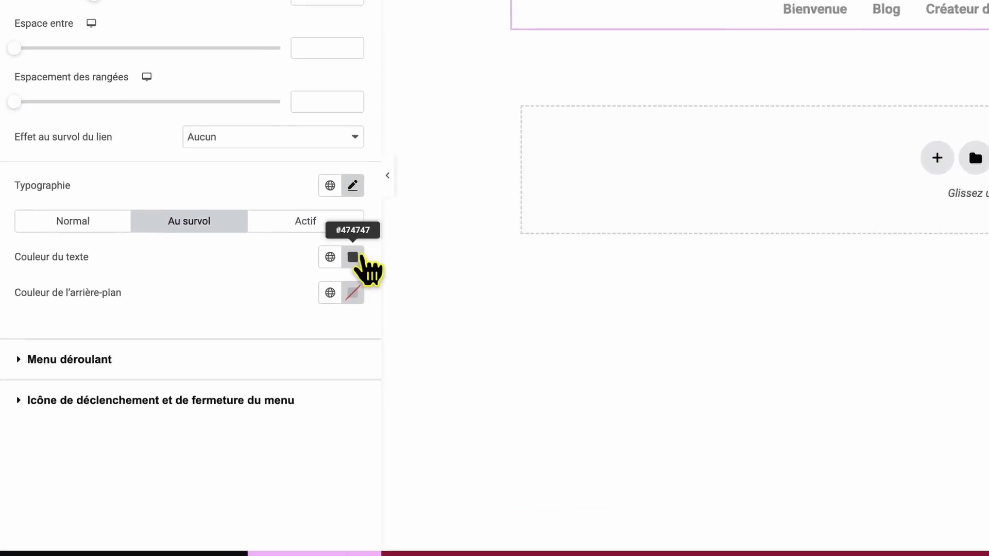
{"action": "left_click", "coordinate": [218, 355]}
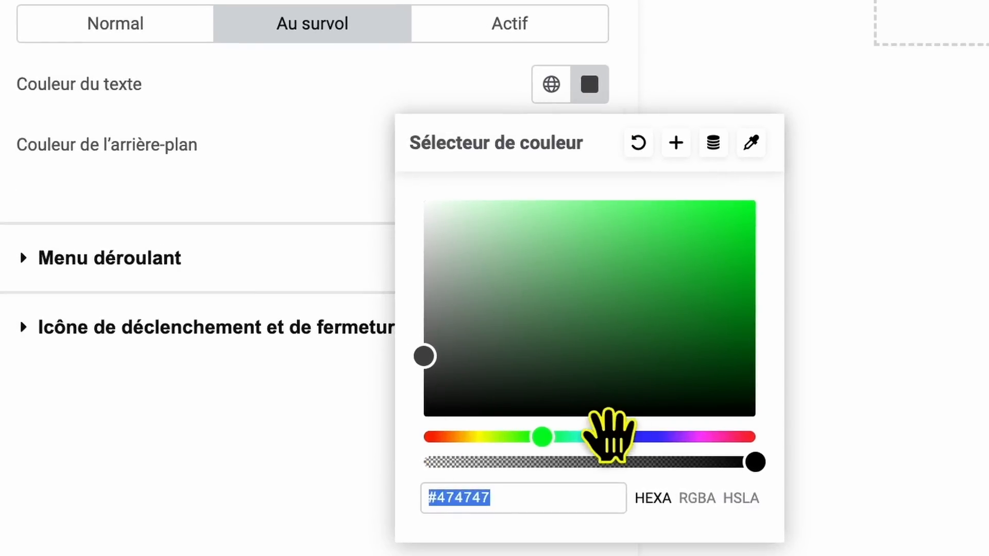
{"action": "left_click", "coordinate": [529, 445]}
{"action": "left_click", "coordinate": [639, 207]}
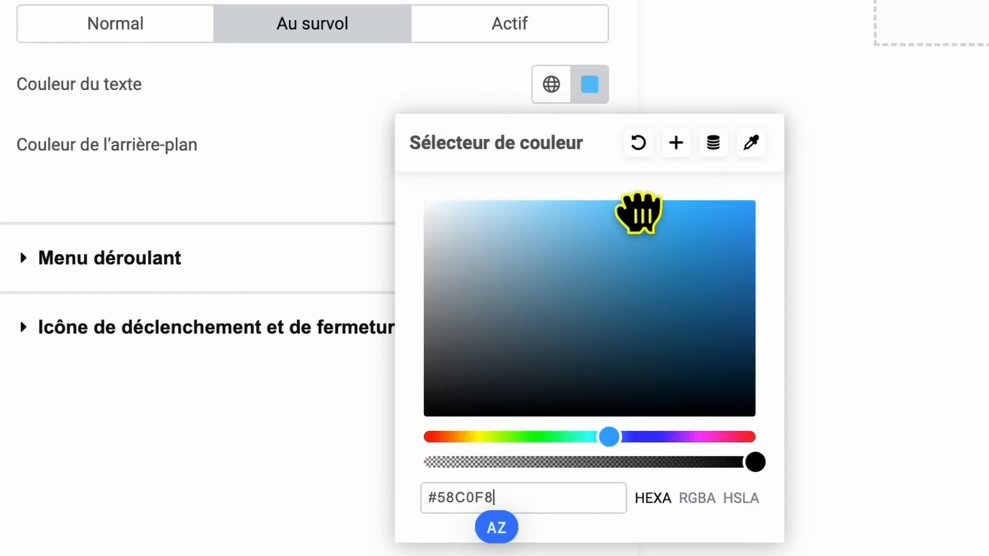
{"action": "left_click_drag", "start_coordinate": [638, 211], "coordinate": [648, 217]}
Set the main menu's active text colour to a bright blue
{"action": "left_click", "coordinate": [492, 30]}
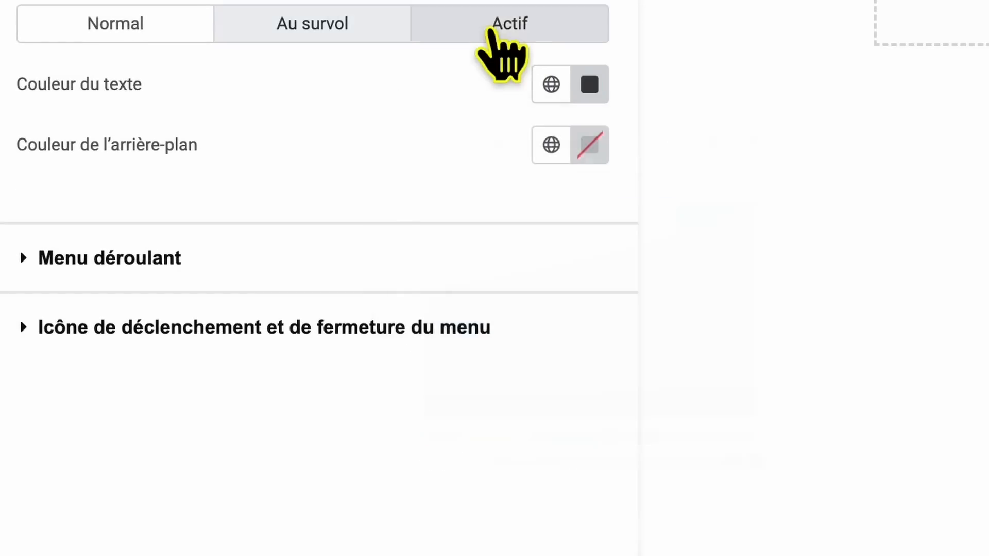
{"action": "left_click", "coordinate": [590, 89]}
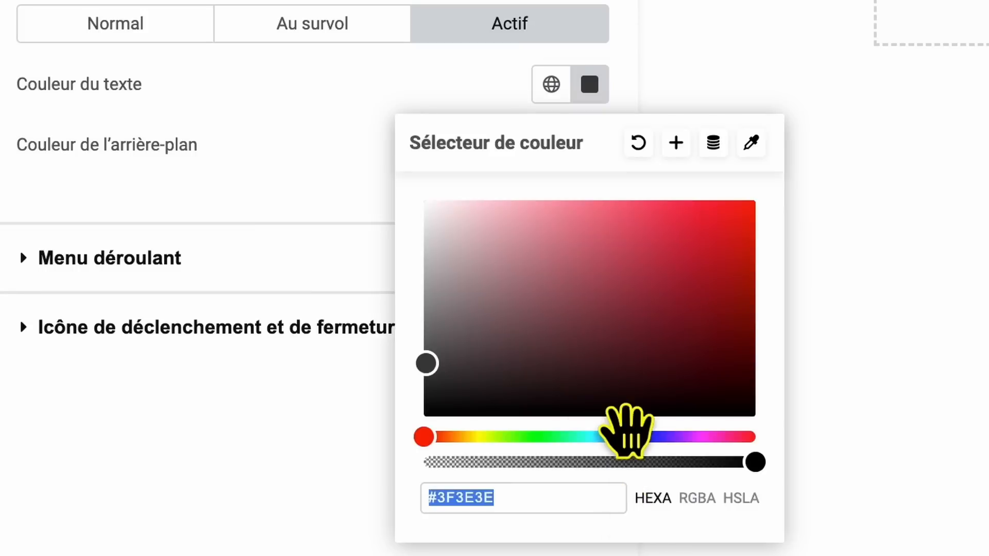
{"action": "left_click", "coordinate": [617, 437]}
{"action": "mouse_move", "coordinate": [608, 321]}
{"action": "left_mouse_down"}
{"action": "mouse_move", "coordinate": [669, 203]}
{"action": "mouse_move", "coordinate": [686, 207]}
{"action": "left_mouse_up"}
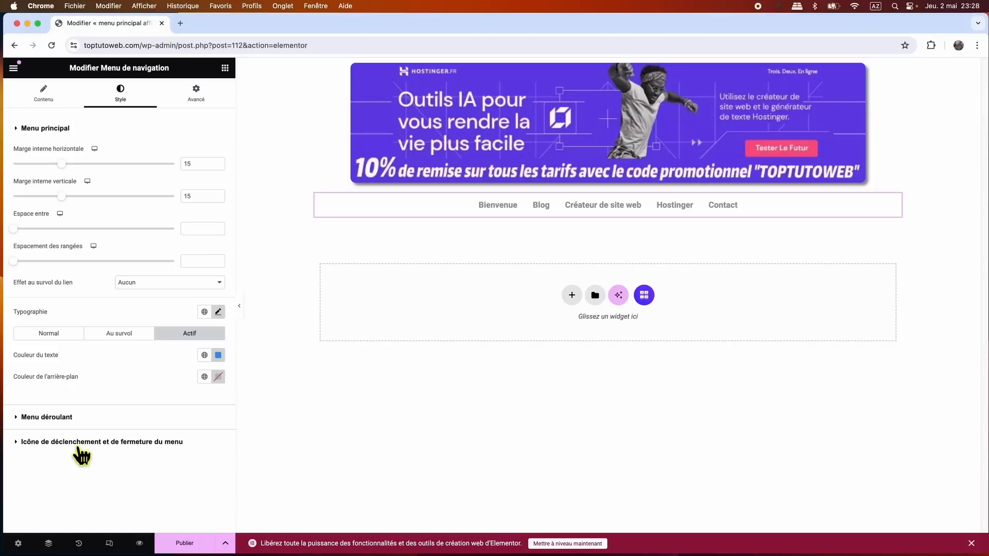
Publish the header template from Elementor, and exit to its WordPress edit page to update it there
{"action": "left_click", "coordinate": [198, 92]}
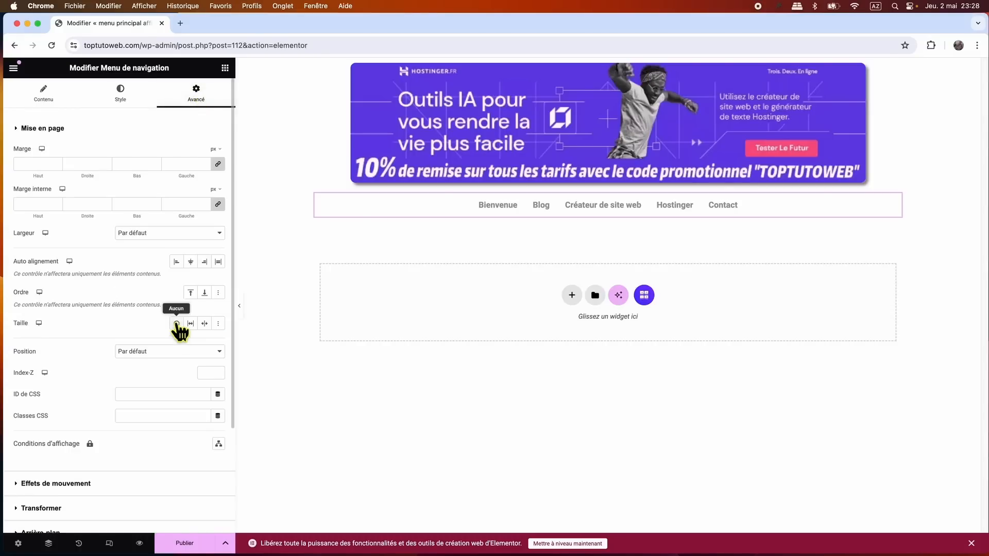
{"action": "scroll", "coordinate": [178, 323], "scroll_direction": "down", "scroll_amount": 3}
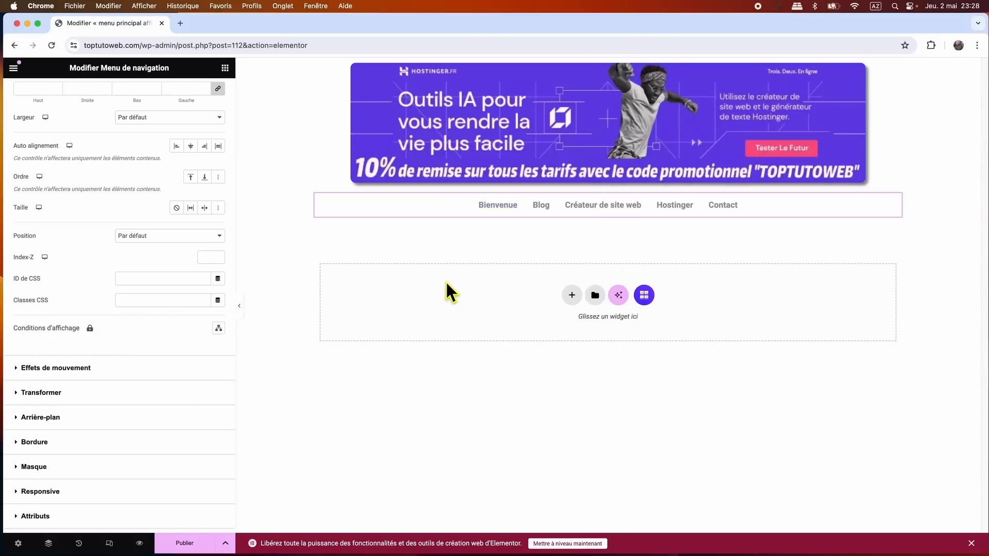
{"action": "left_click", "coordinate": [186, 545]}
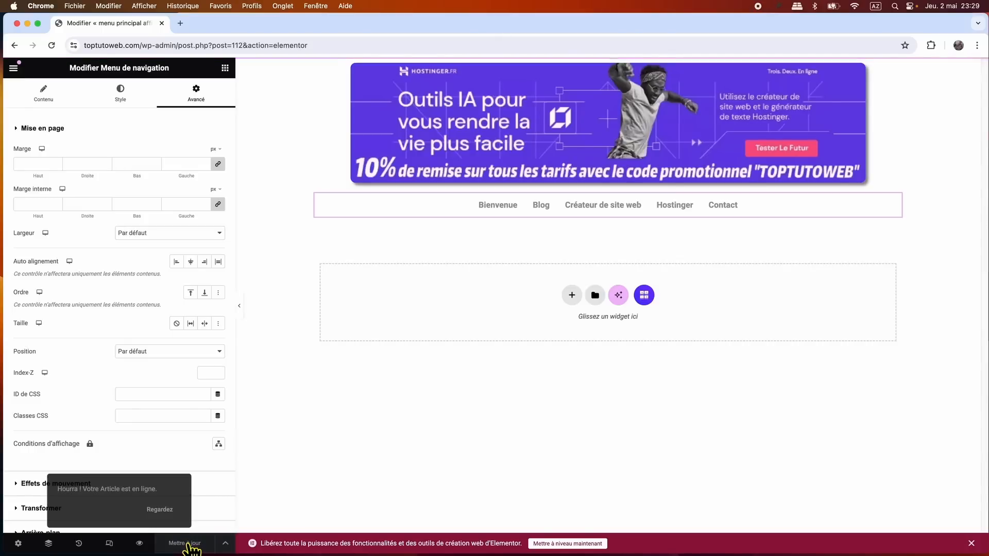
{"action": "left_click", "coordinate": [14, 69]}
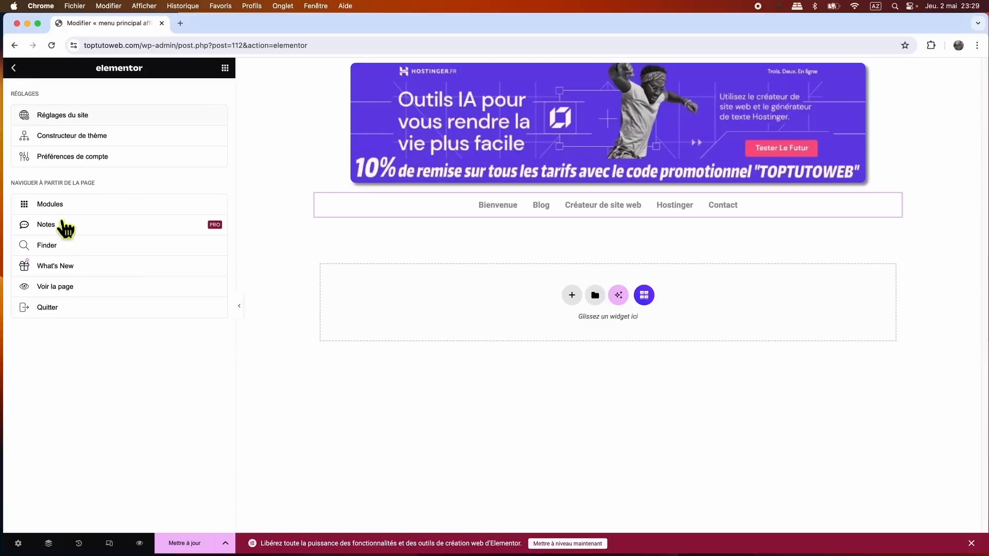
{"action": "left_click", "coordinate": [61, 313]}
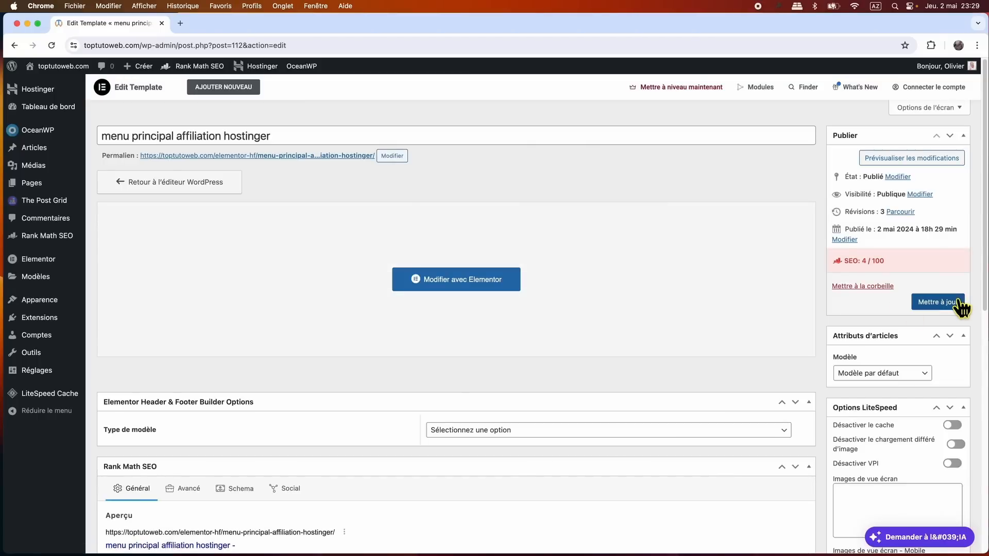
{"action": "left_click", "coordinate": [958, 303]}
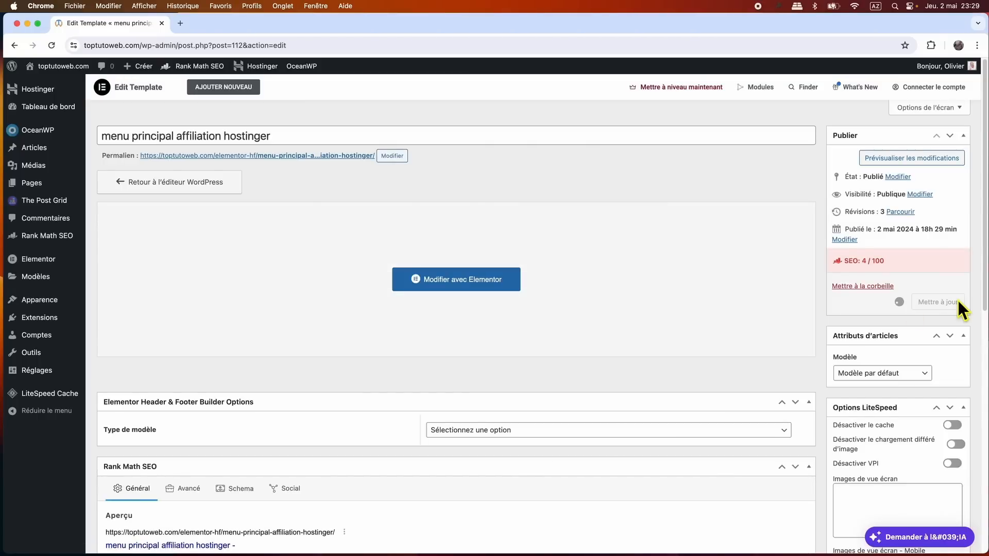
Set the template type to En-tête, displayed on Tout le site for the Administrator role, and update the template
{"action": "scroll", "coordinate": [276, 285], "scroll_direction": "down", "scroll_amount": 3}
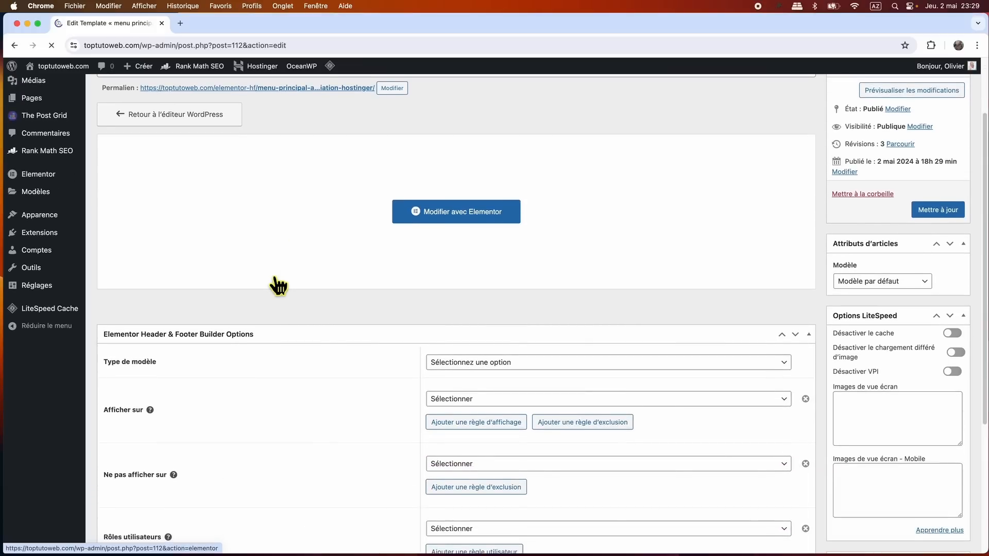
{"action": "scroll", "coordinate": [278, 285], "scroll_direction": "up", "scroll_amount": 3}
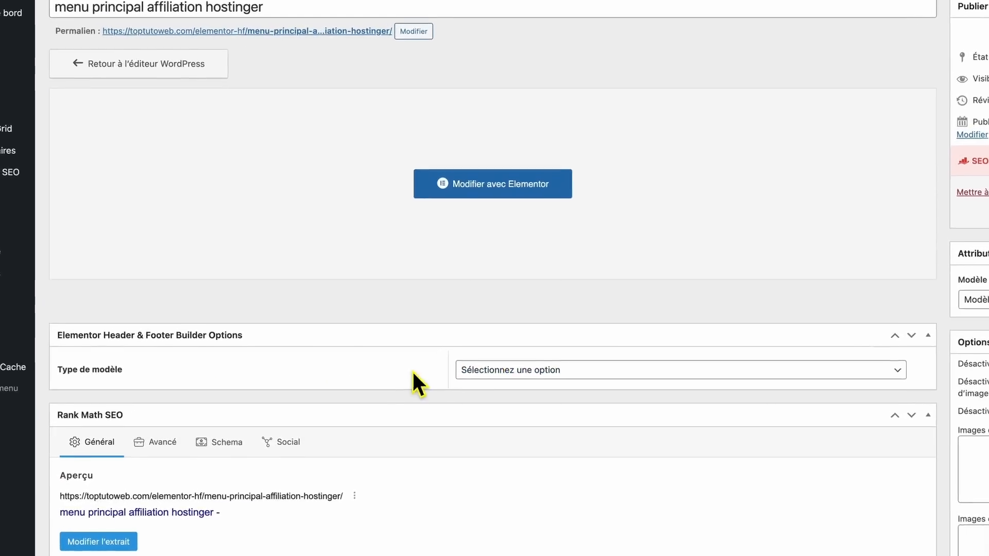
{"action": "left_click", "coordinate": [501, 370]}
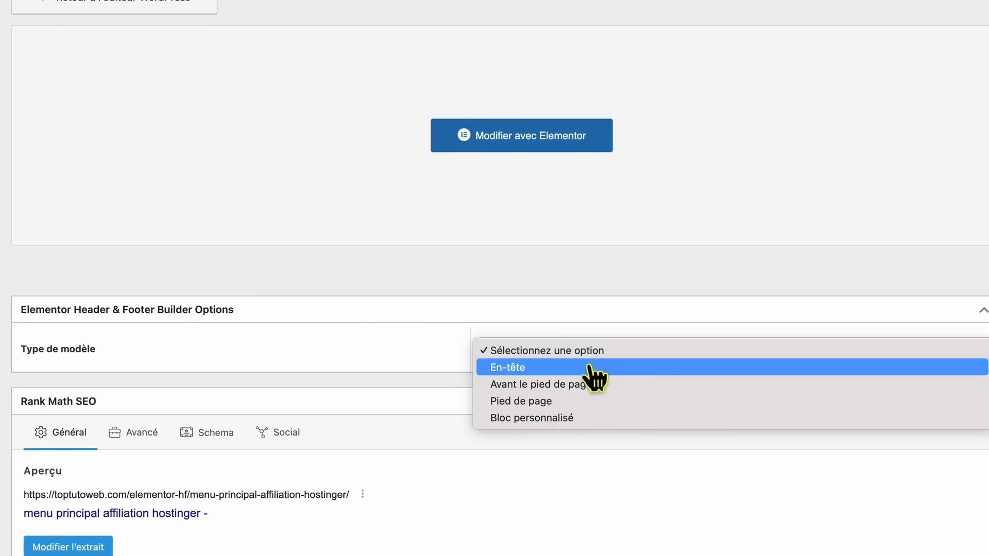
{"action": "left_click", "coordinate": [533, 369]}
{"action": "scroll", "coordinate": [299, 371], "scroll_direction": "down", "scroll_amount": 5}
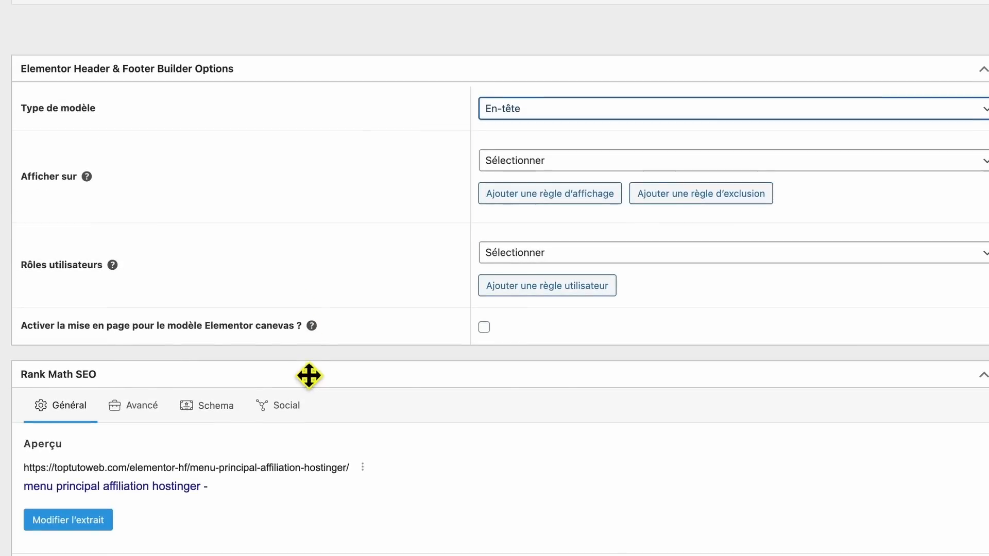
{"action": "left_click", "coordinate": [517, 175]}
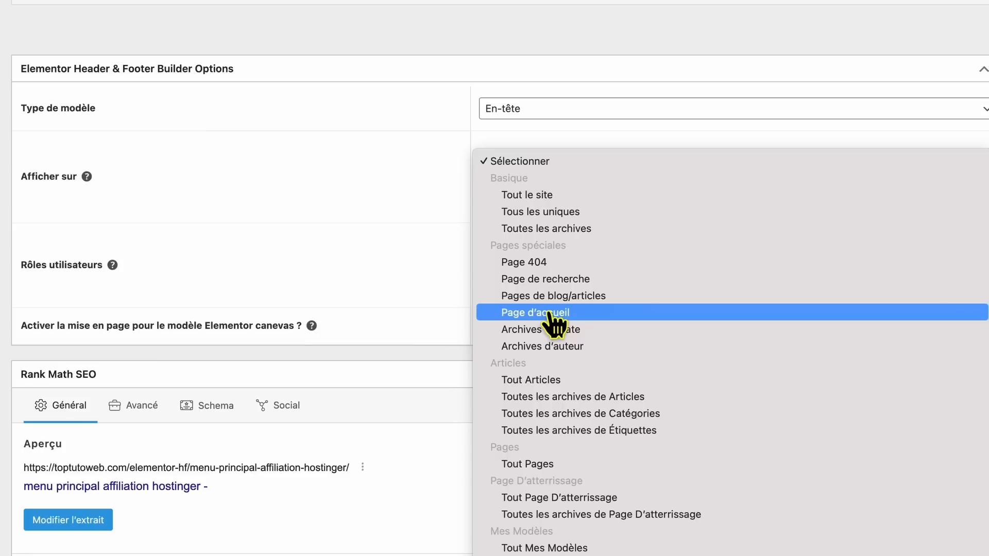
{"action": "left_click", "coordinate": [549, 195]}
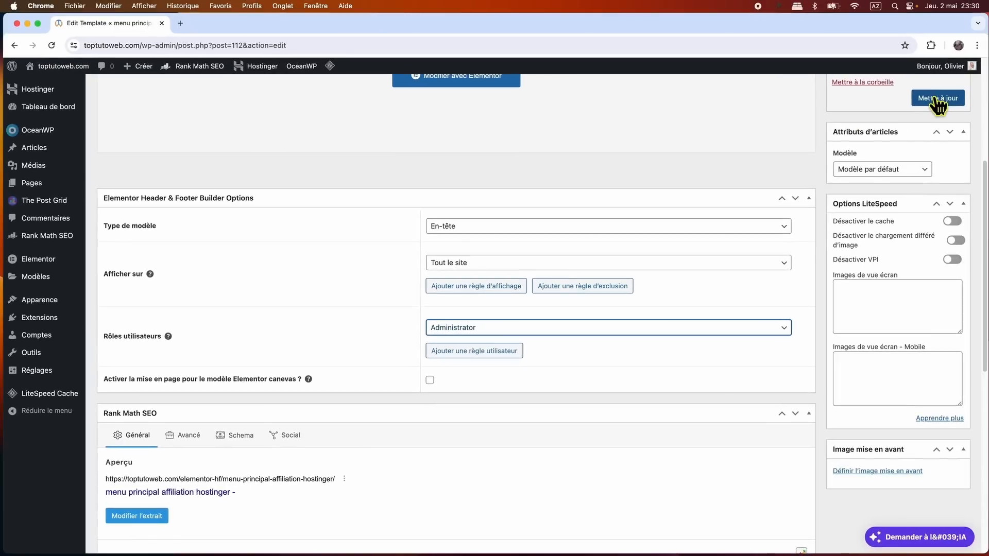
{"action": "left_click", "coordinate": [937, 99]}
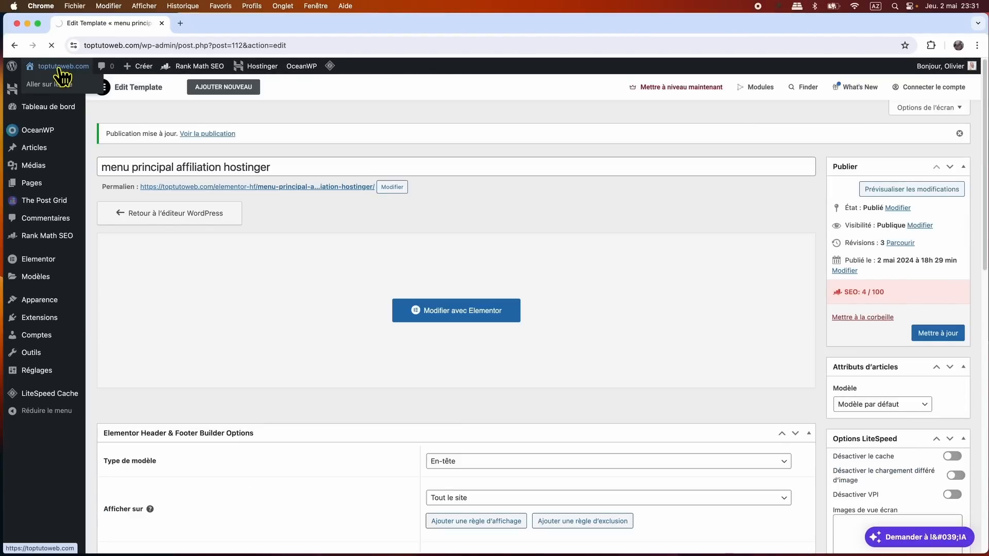
View the new header on the live home and Blog pages, and check the Hostinger banner's link
{"action": "left_click", "coordinate": [62, 68]}
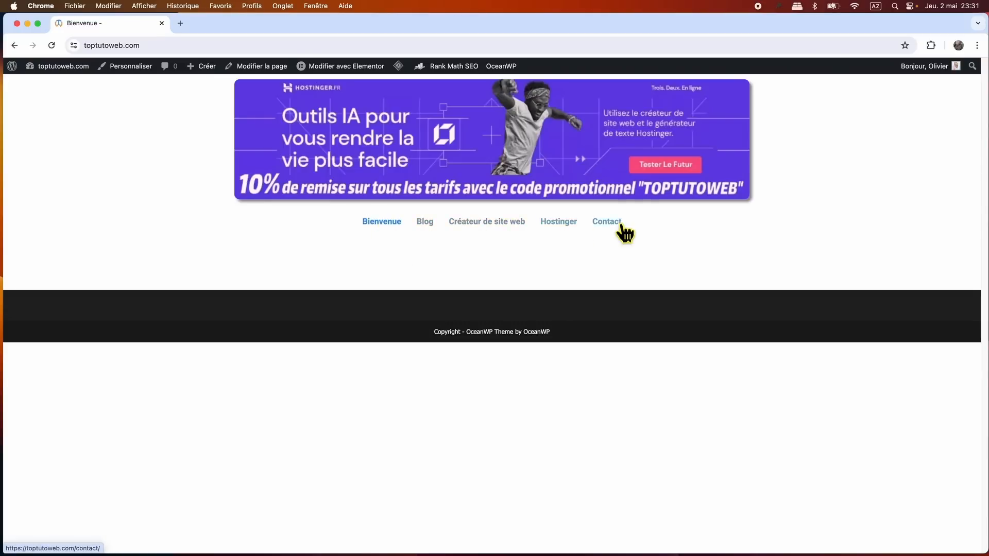
{"action": "left_click", "coordinate": [433, 222]}
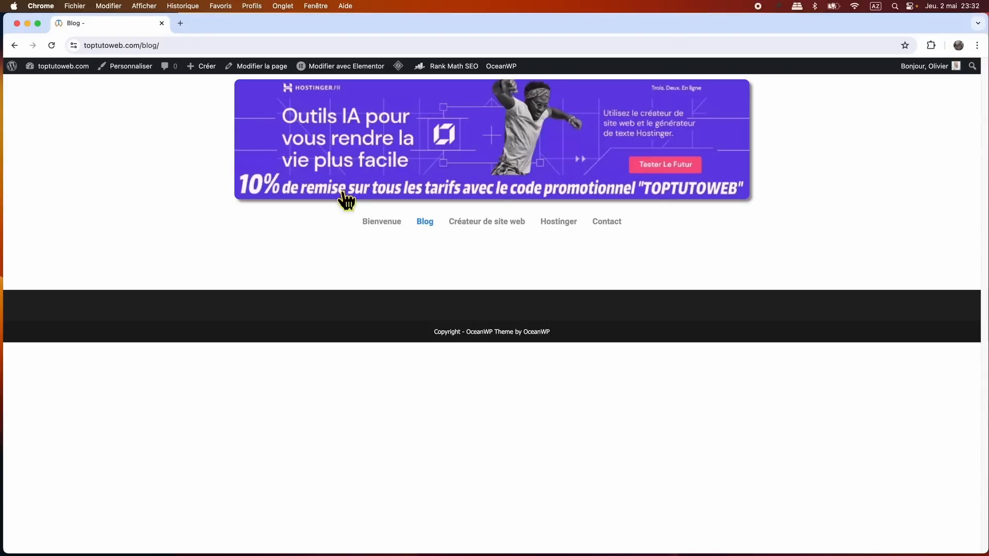
{"action": "left_click", "coordinate": [472, 153]}
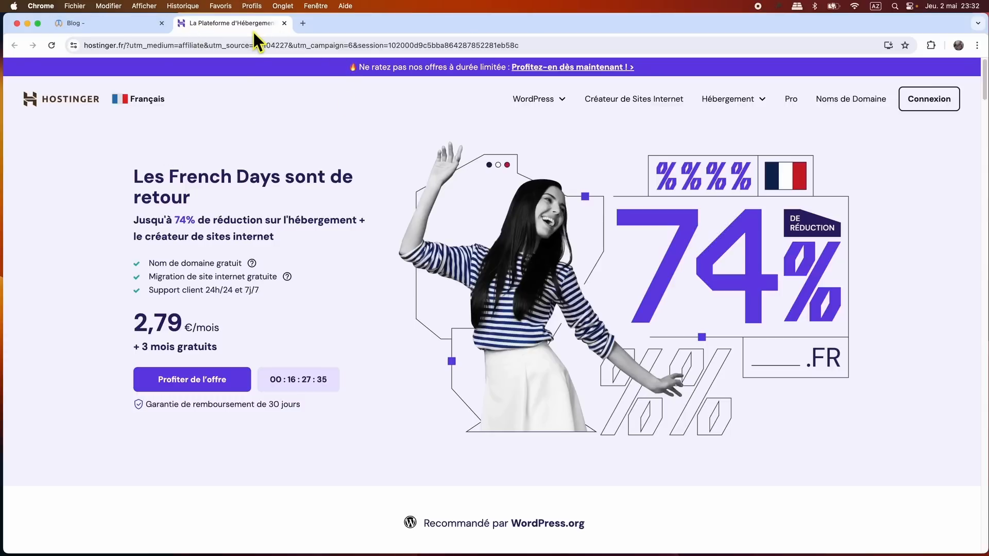
{"action": "left_click", "coordinate": [92, 23]}
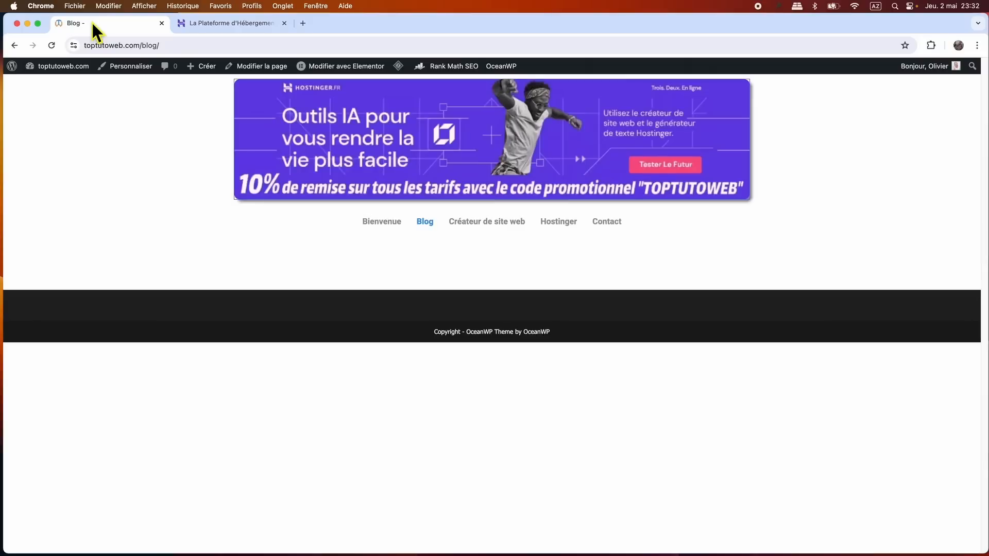